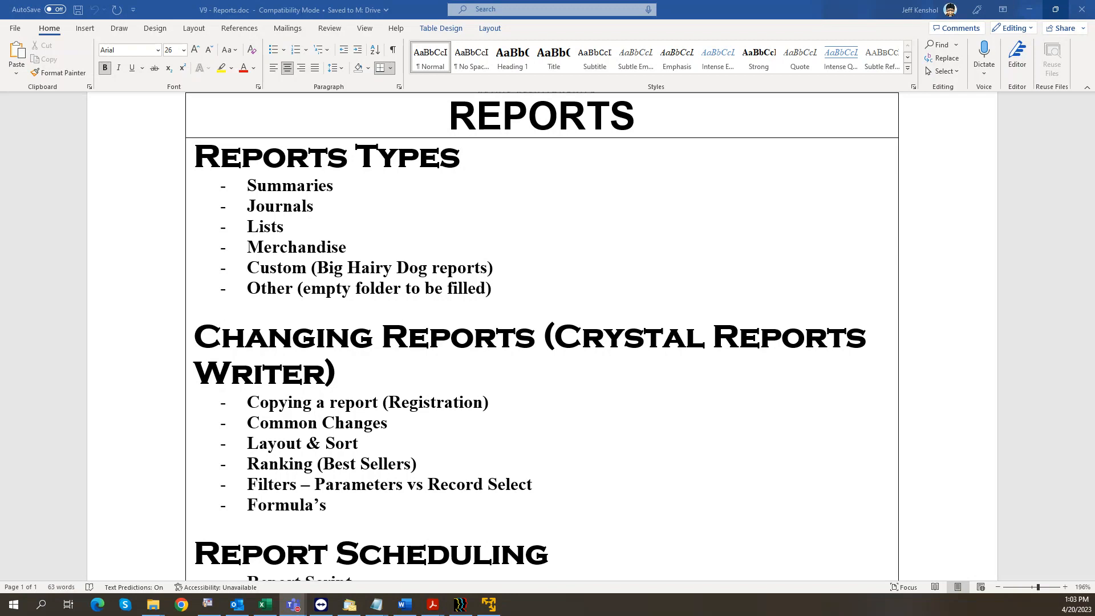
Step: Scroll through the Word Reports outline, then minimize it to reveal the virtual machine desktop
{"action": "scroll", "coordinate": [414, 246], "scroll_direction": "down", "scroll_amount": 2}
{"action": "scroll", "coordinate": [419, 251], "scroll_direction": "up", "scroll_amount": 3}
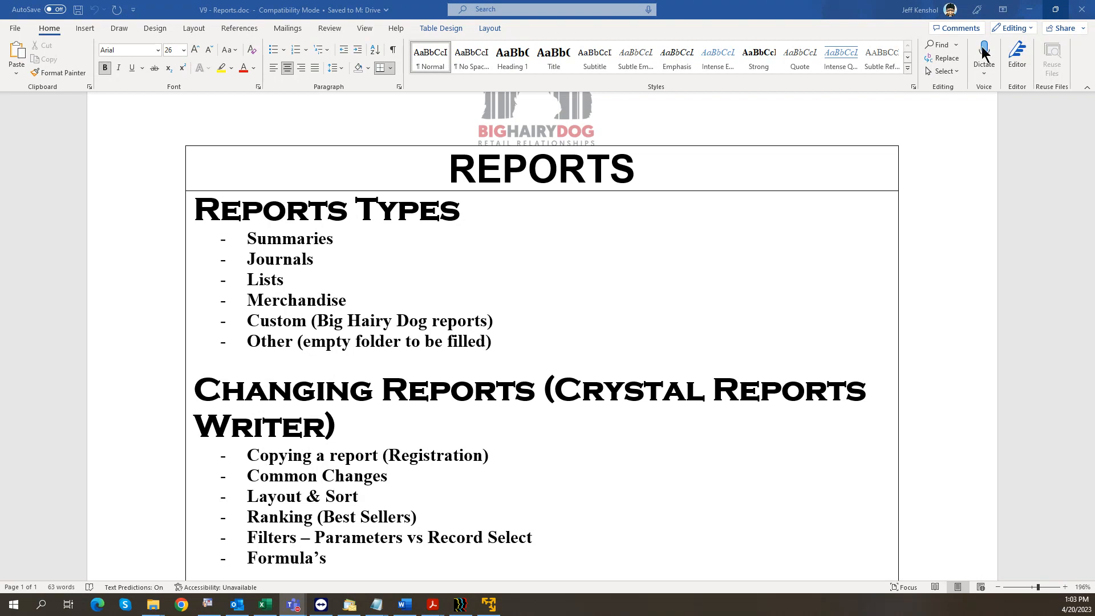
{"action": "left_click", "coordinate": [1029, 10]}
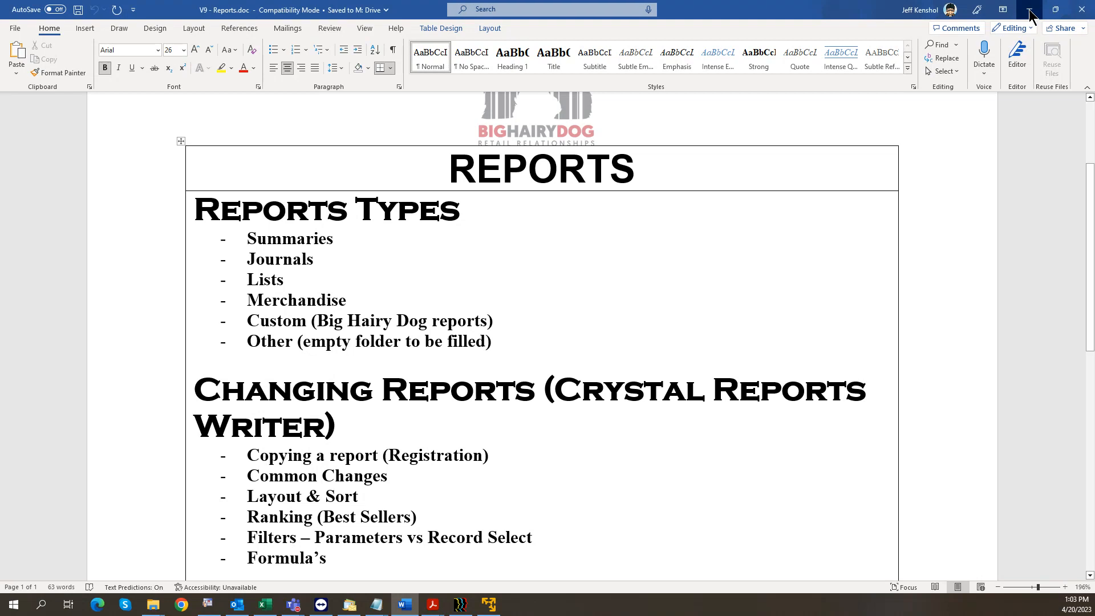
{"action": "left_click", "coordinate": [1030, 10]}
Step: Bring Report Viewer forward, open its Reports area and dismiss the Delta Build warning
{"action": "mouse_move", "coordinate": [352, 583]}
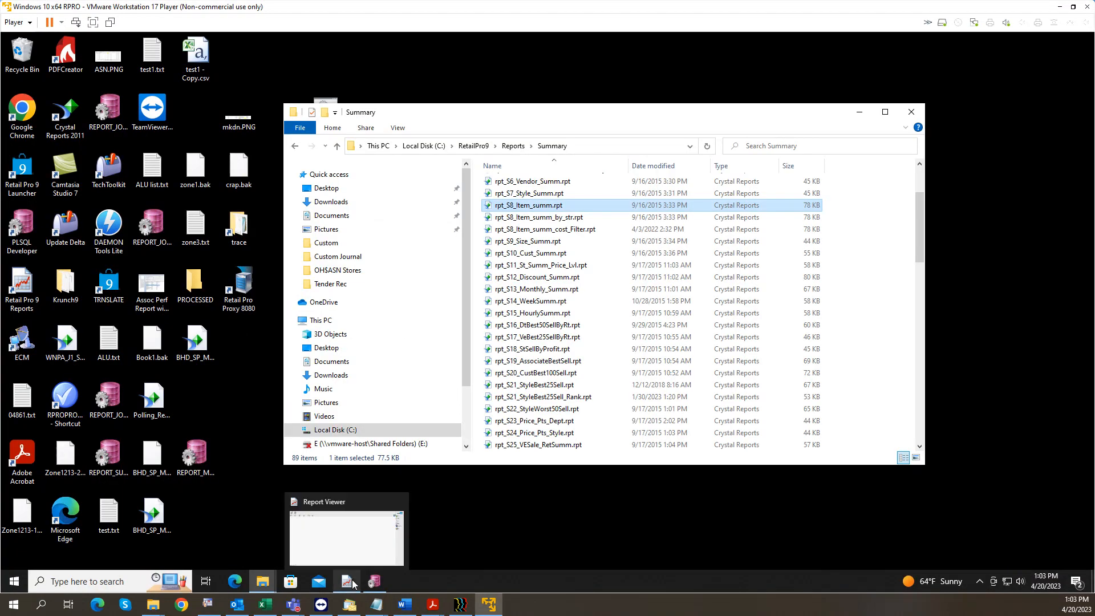
{"action": "left_click", "coordinate": [365, 537]}
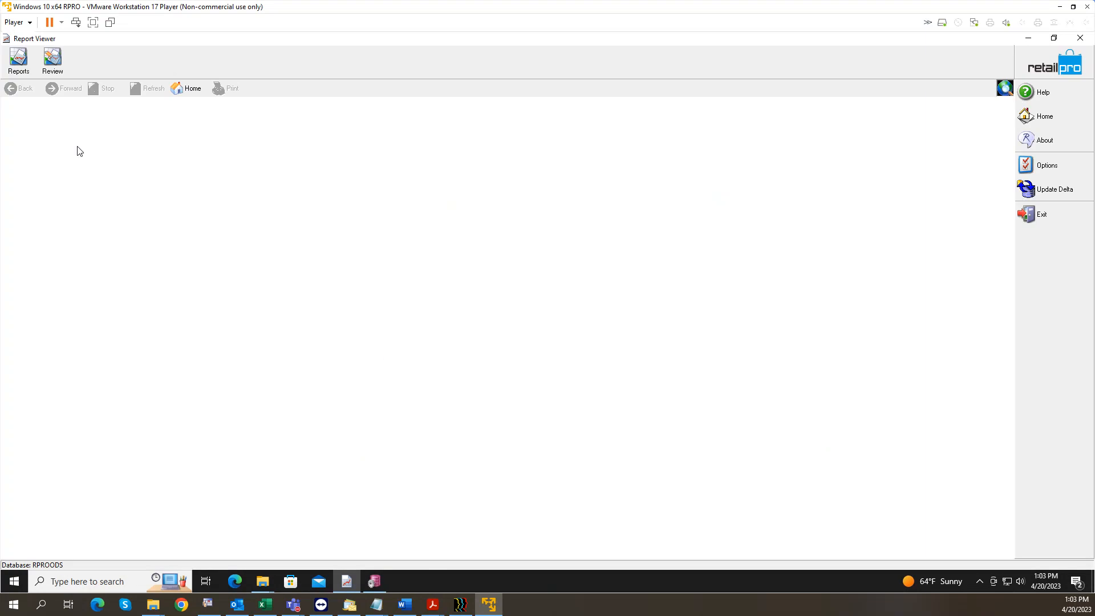
{"action": "left_click", "coordinate": [18, 60]}
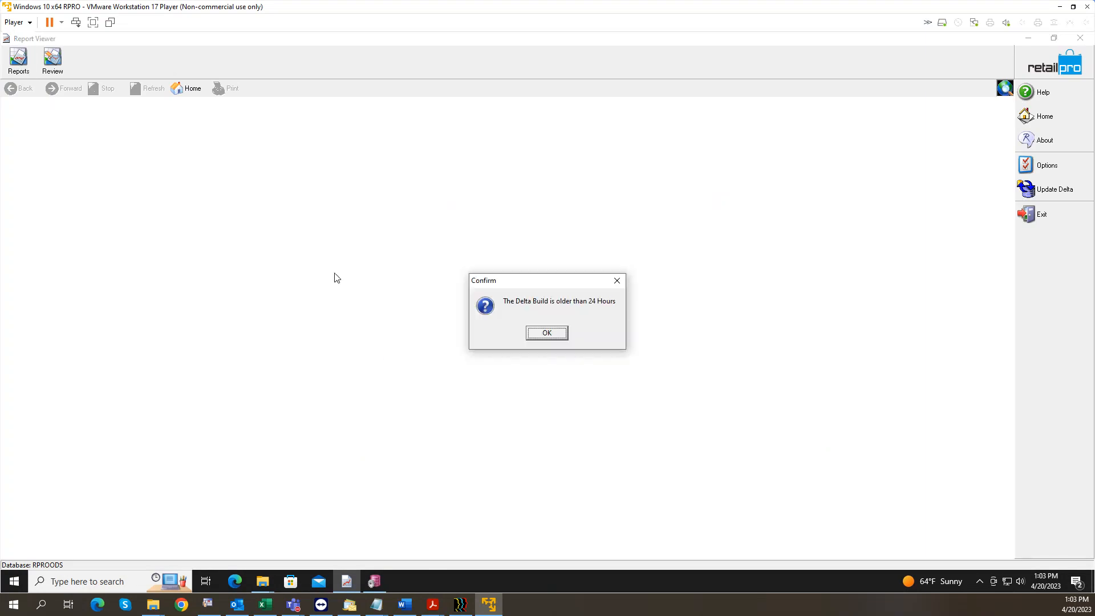
{"action": "left_click", "coordinate": [544, 334]}
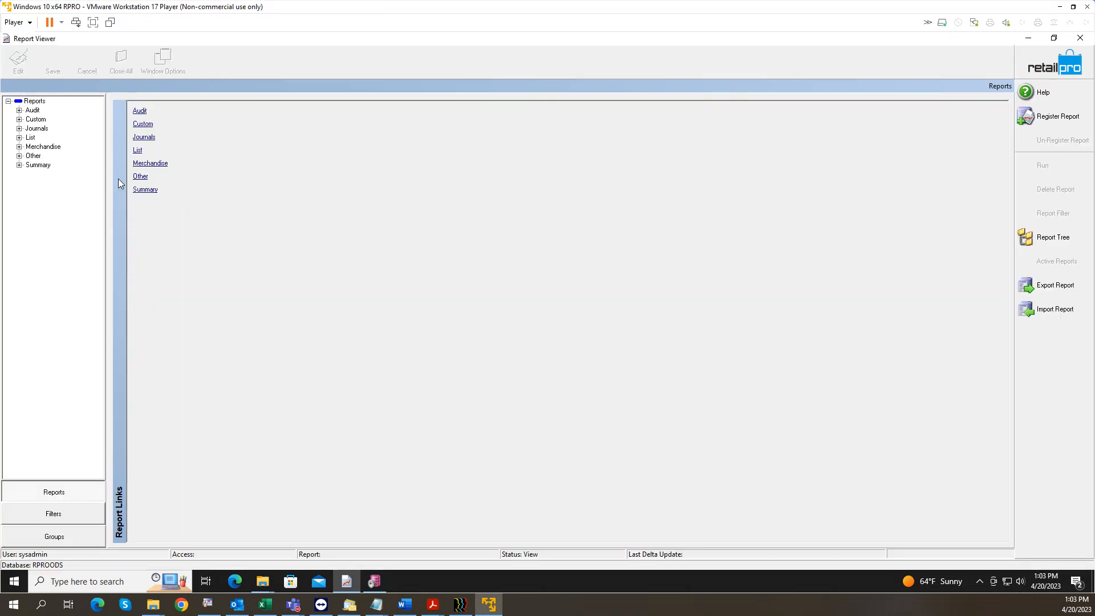
Step: Expand and collapse the Audit and Journals report categories to browse their reports
{"action": "left_click", "coordinate": [19, 110]}
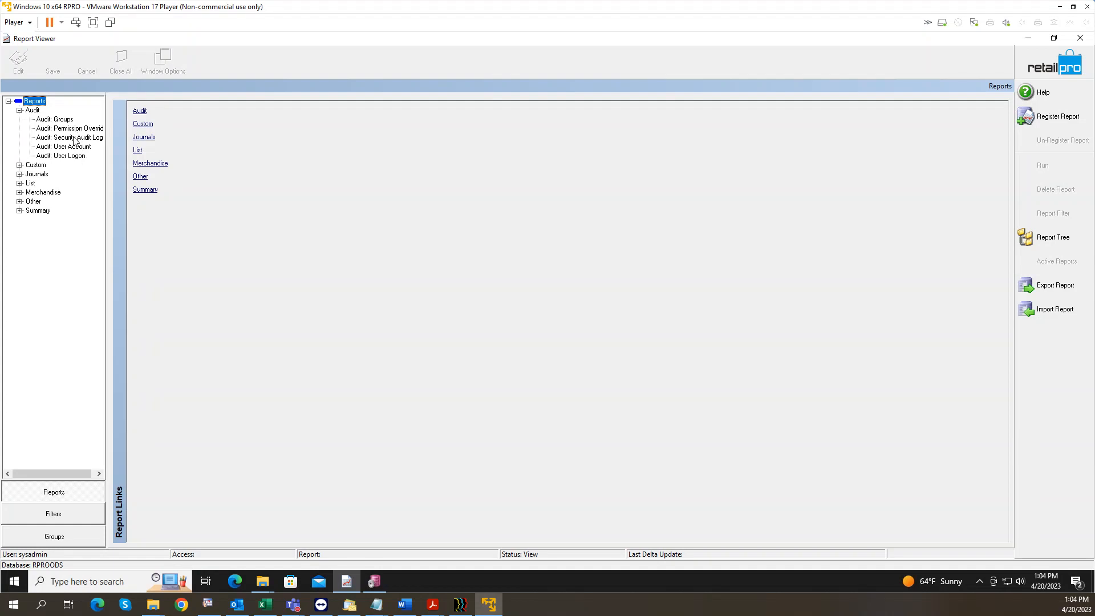
{"action": "left_click", "coordinate": [19, 111]}
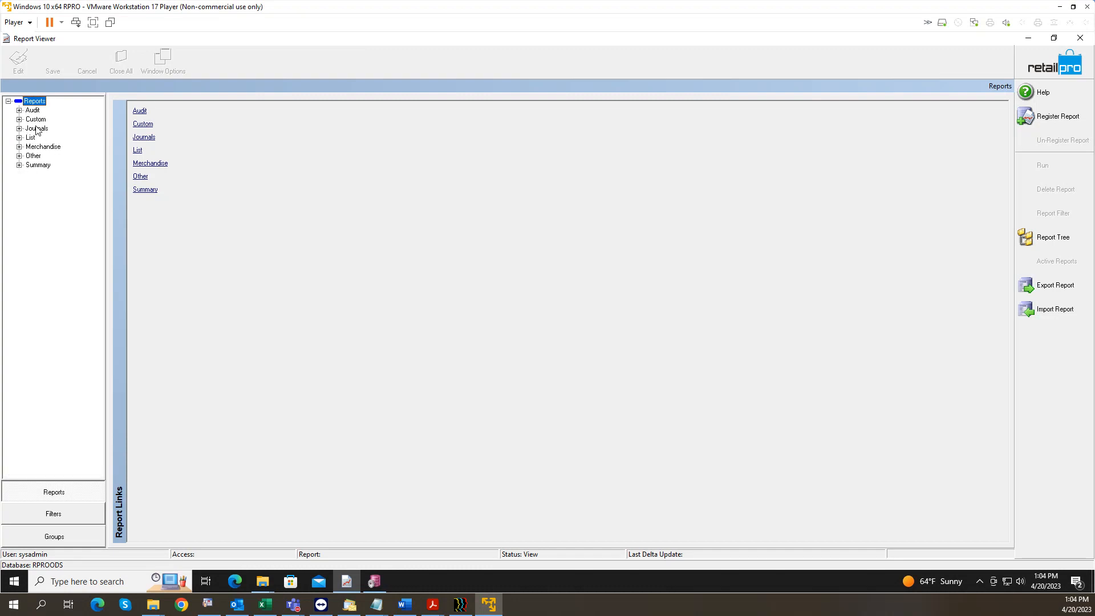
{"action": "left_click", "coordinate": [19, 128]}
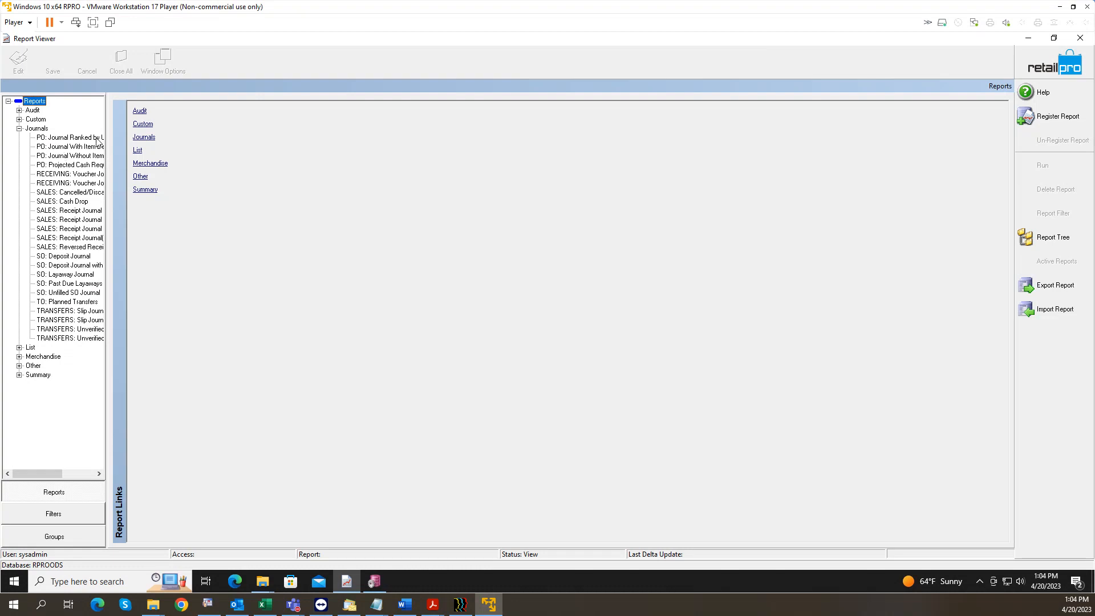
{"action": "left_click", "coordinate": [19, 128]}
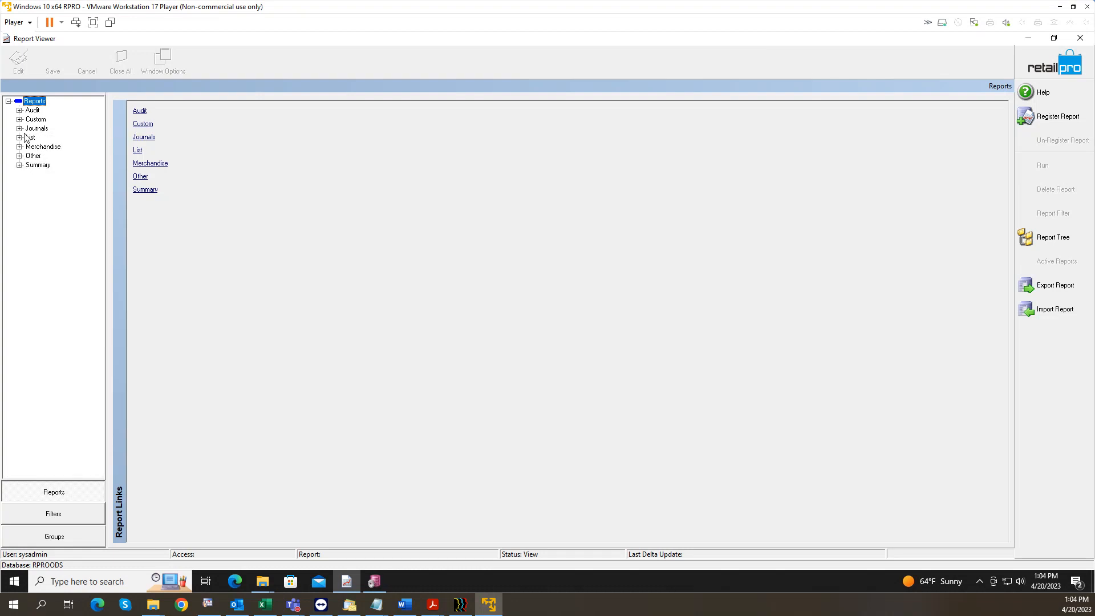
Step: Widen the report tree panel while browsing the List category, then expand Merchandise
{"action": "left_click", "coordinate": [19, 138]}
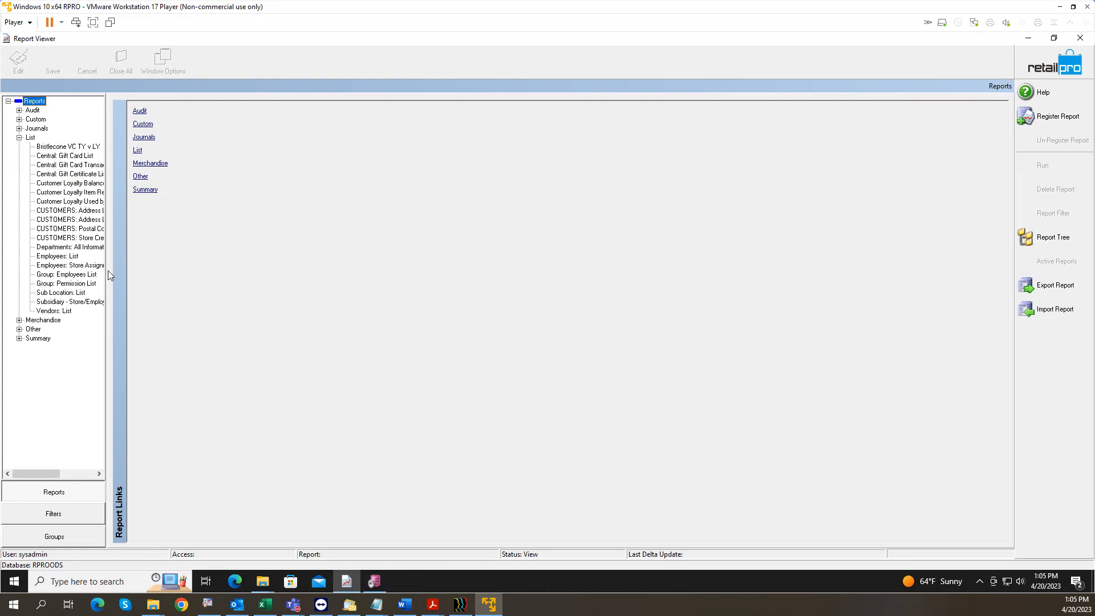
{"action": "left_click_drag", "start_coordinate": [107, 271], "coordinate": [201, 268]}
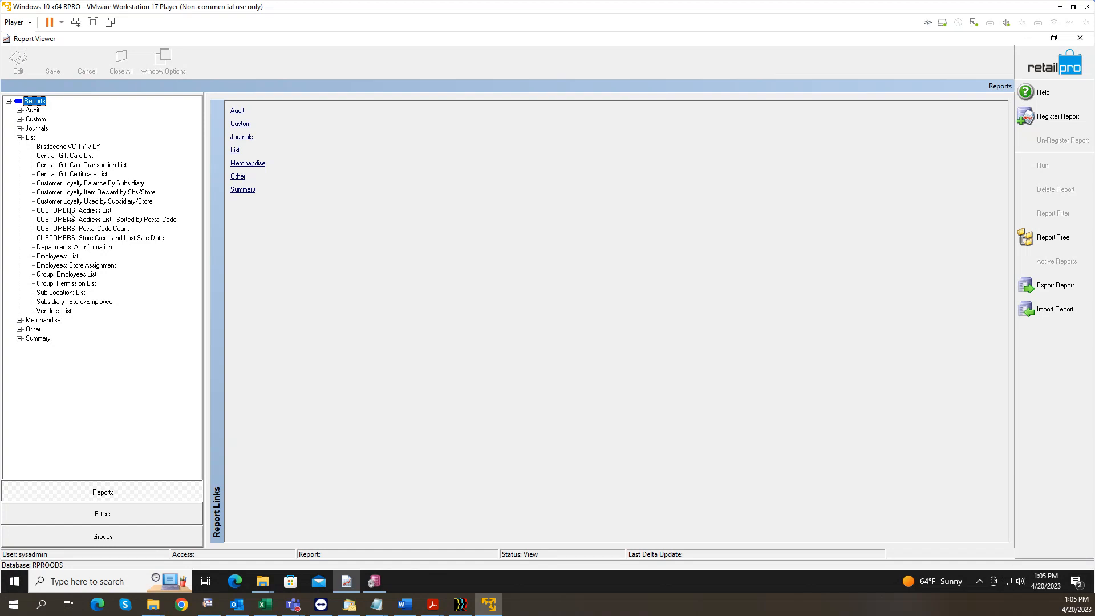
{"action": "left_click", "coordinate": [19, 138]}
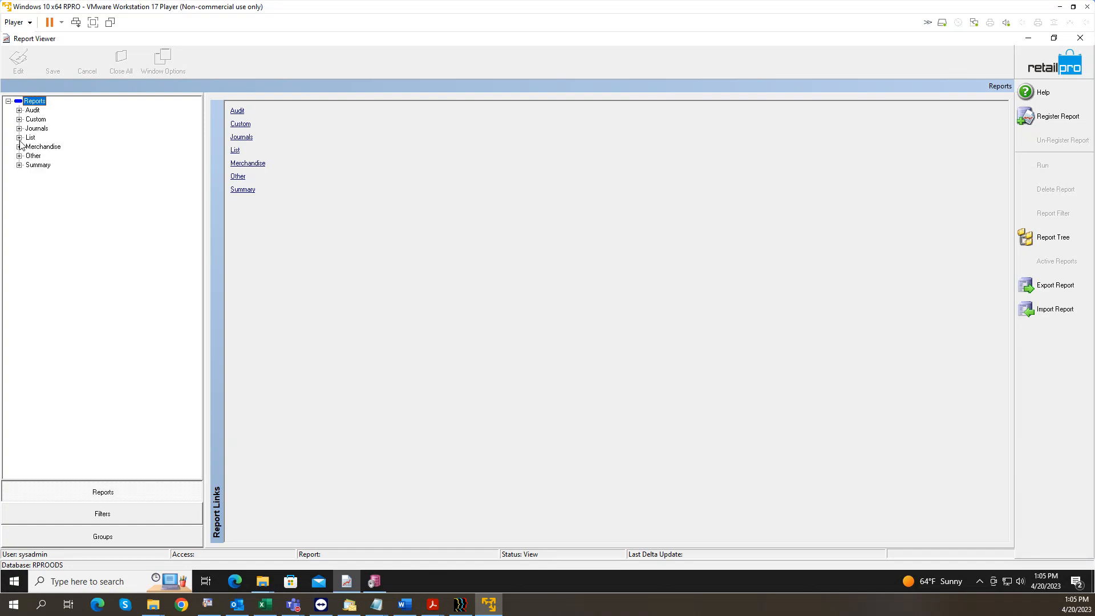
{"action": "left_click", "coordinate": [19, 146]}
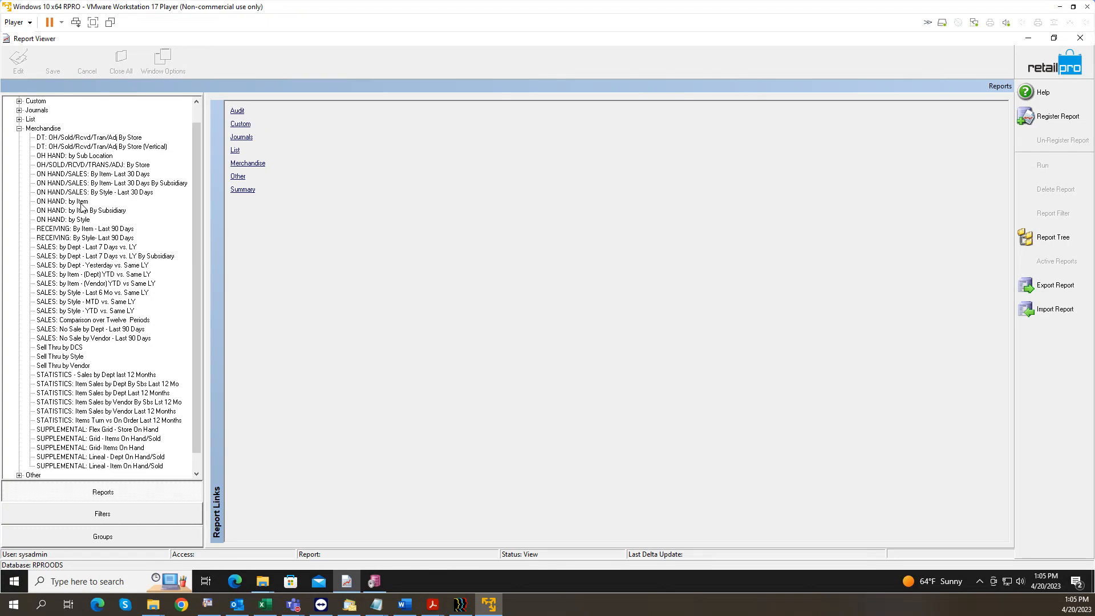
Step: Review OH/SOLD/RCVD/TRANS/ADJ: By Store and Sell Thru by DCS parameters, then list Merchandise report links
{"action": "left_click", "coordinate": [105, 166]}
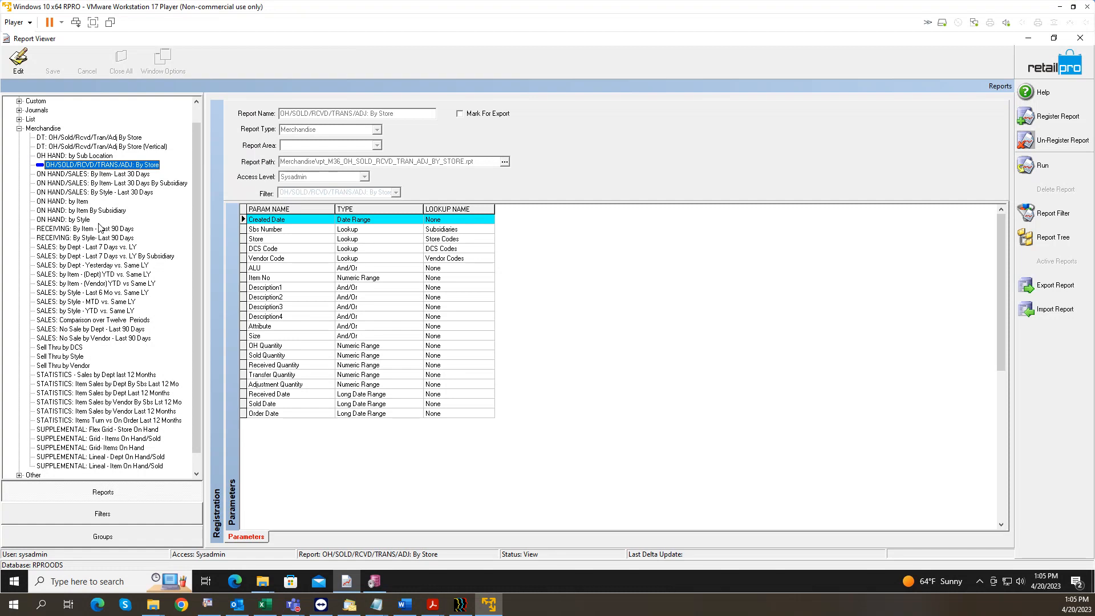
{"action": "left_click", "coordinate": [69, 348]}
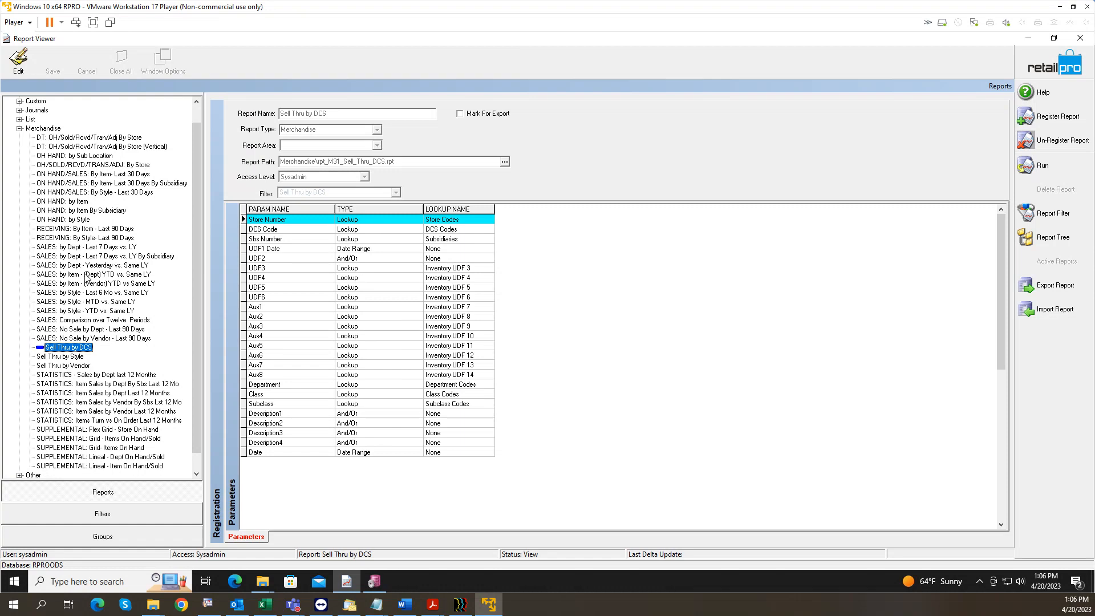
{"action": "left_click", "coordinate": [19, 130]}
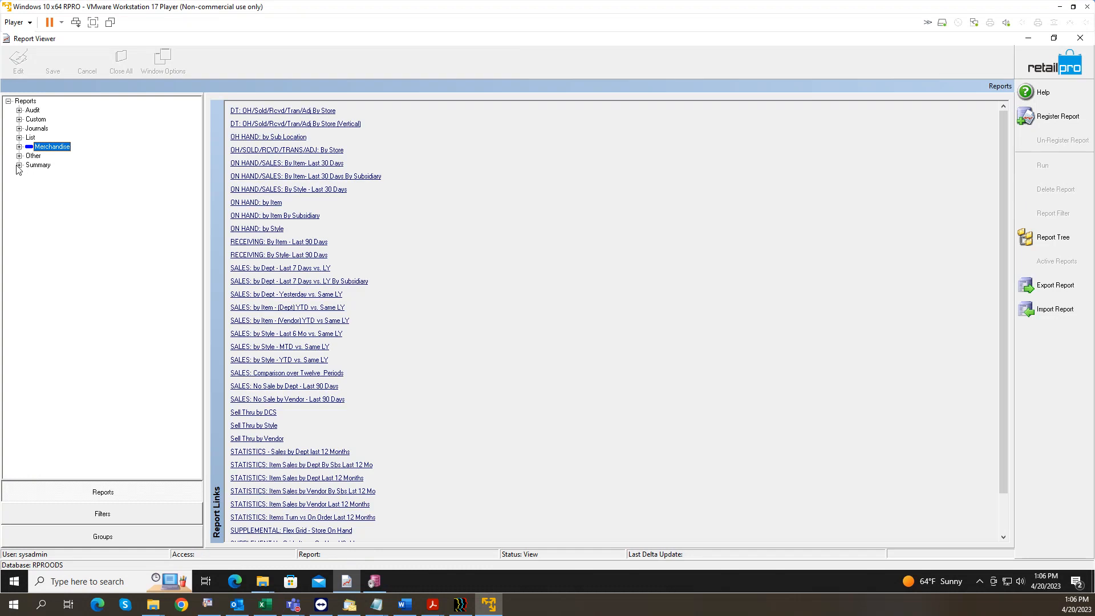
Step: Expand the Summary category and view the Summary: Receiving Merchandise report's parameters
{"action": "left_click", "coordinate": [19, 164]}
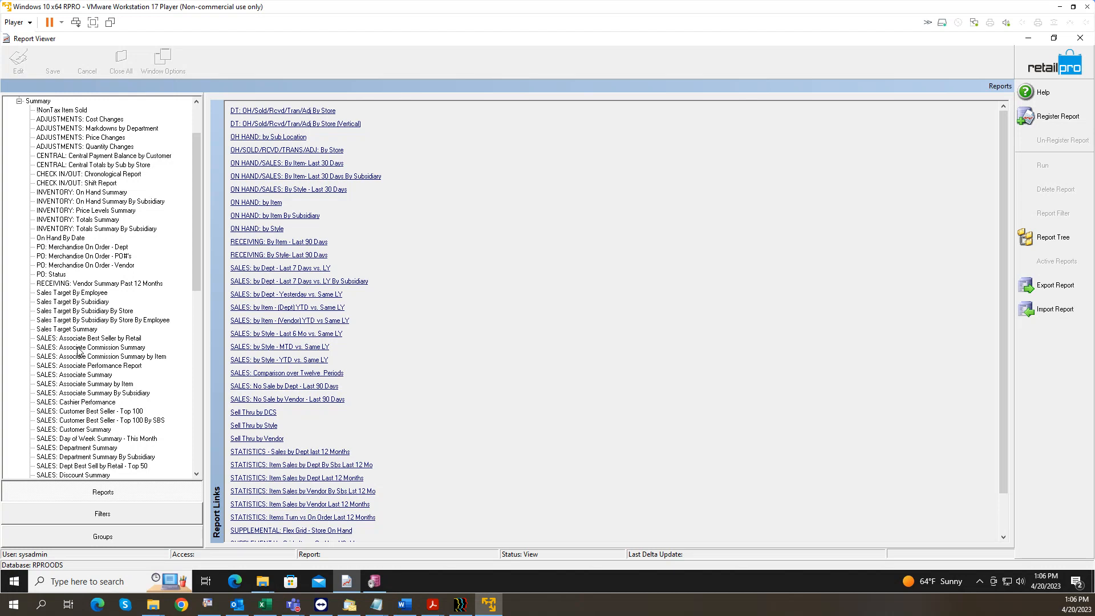
{"action": "scroll", "coordinate": [81, 369], "scroll_direction": "down", "scroll_amount": 2}
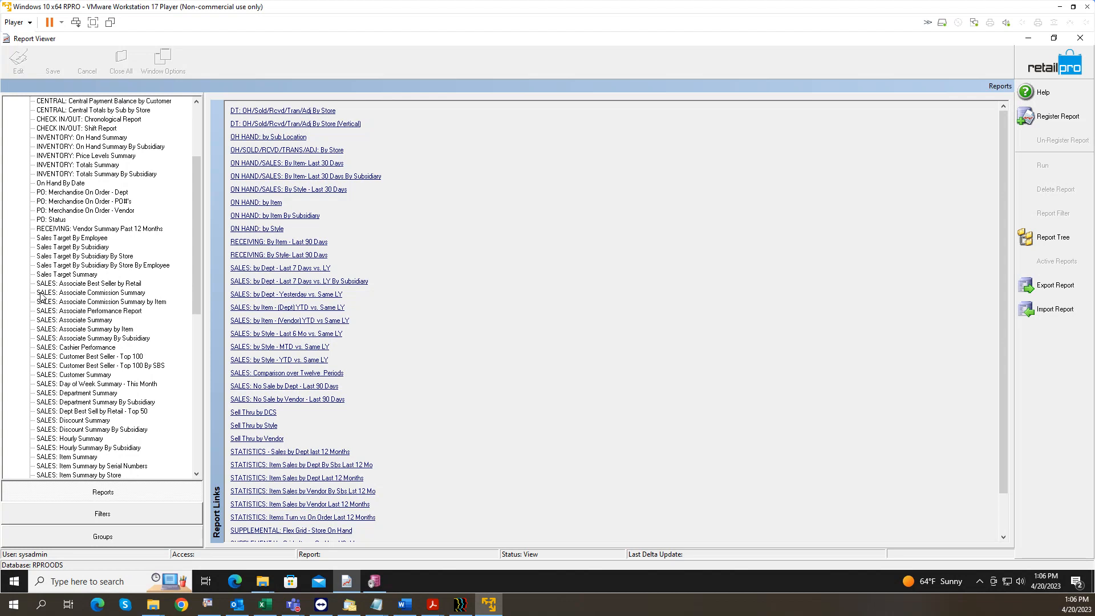
{"action": "scroll", "coordinate": [87, 377], "scroll_direction": "down", "scroll_amount": 1}
{"action": "scroll", "coordinate": [89, 375], "scroll_direction": "down", "scroll_amount": 2}
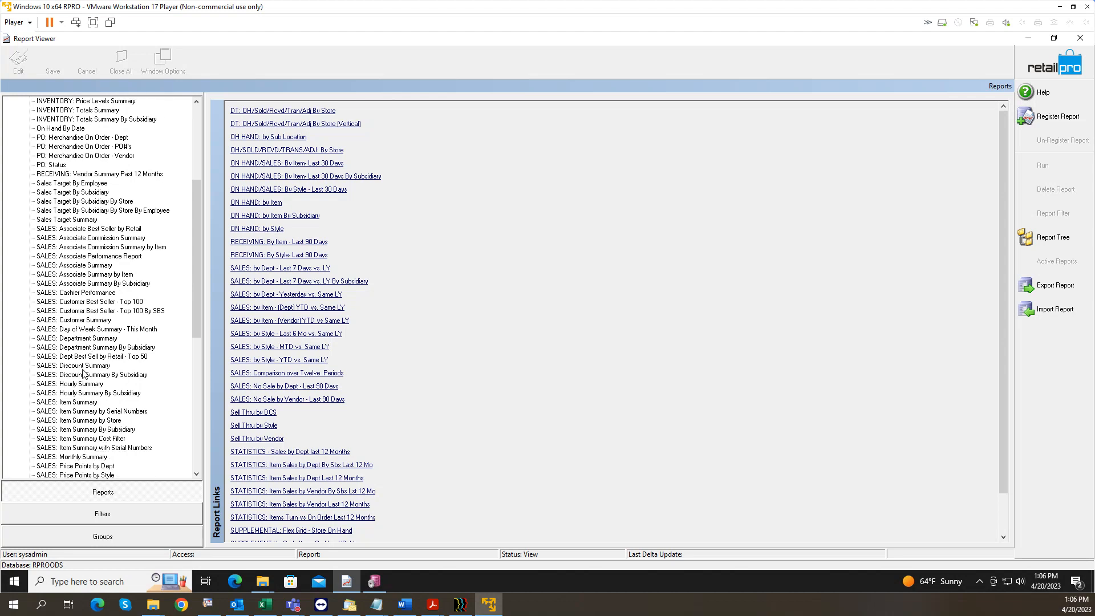
{"action": "scroll", "coordinate": [89, 383], "scroll_direction": "down", "scroll_amount": 1}
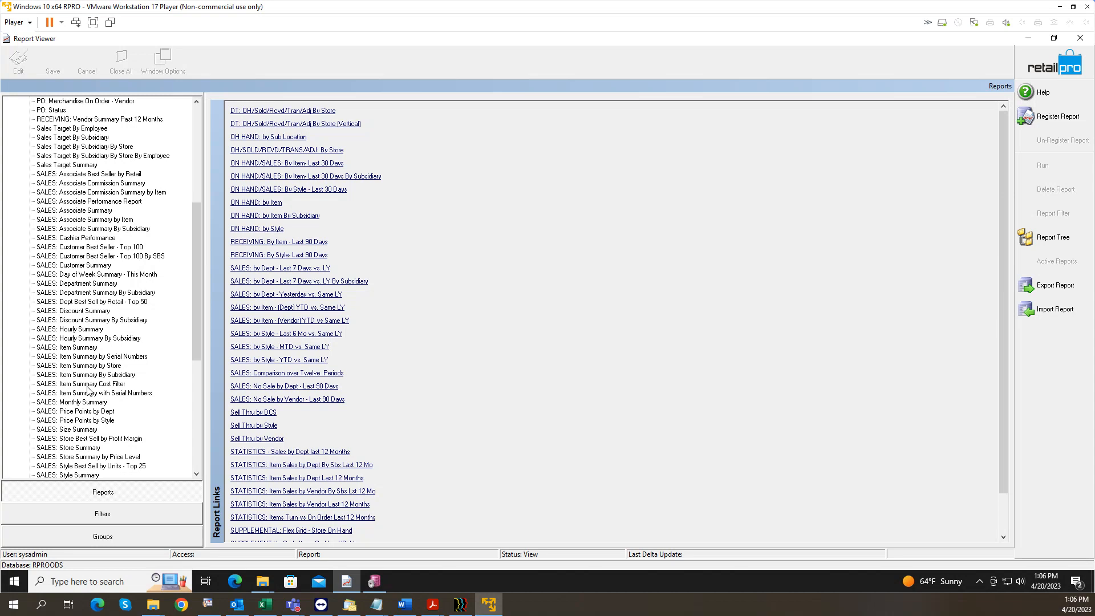
{"action": "scroll", "coordinate": [88, 425], "scroll_direction": "down", "scroll_amount": 1}
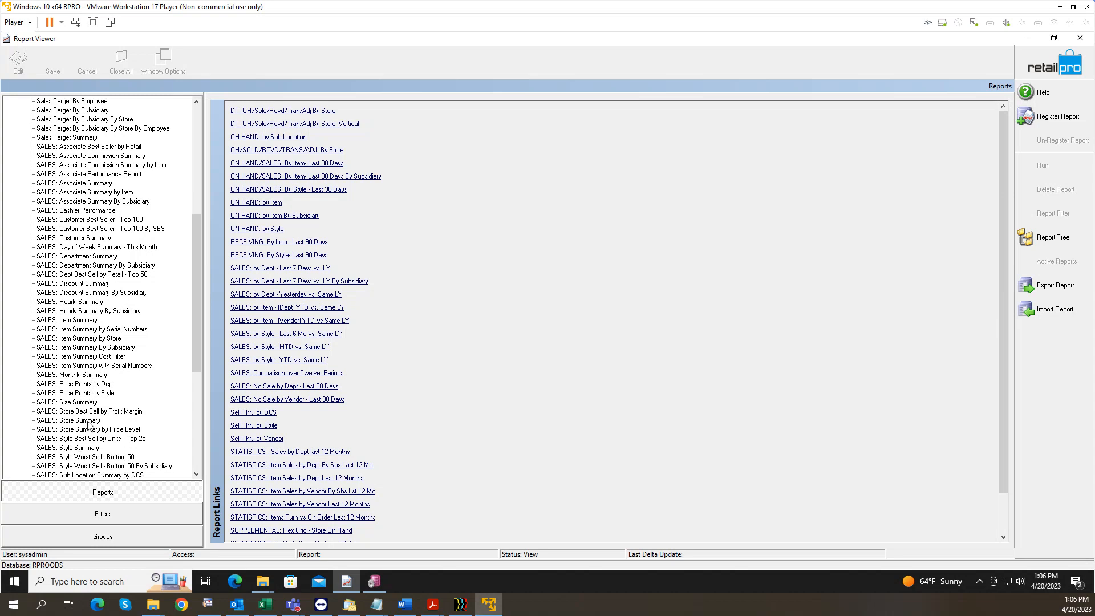
{"action": "scroll", "coordinate": [89, 424], "scroll_direction": "down", "scroll_amount": 1}
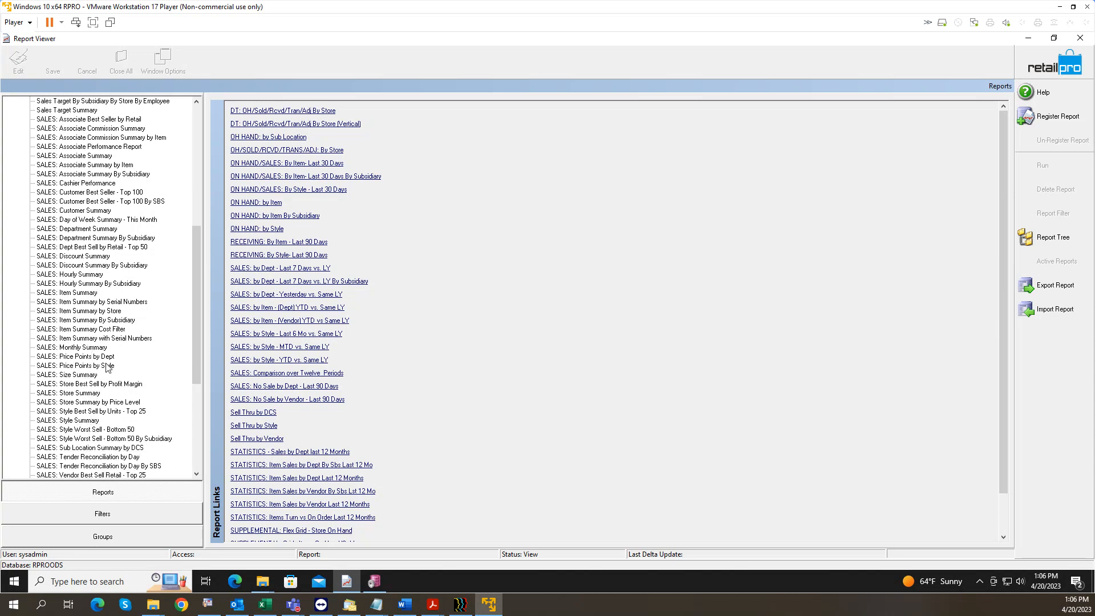
{"action": "scroll", "coordinate": [117, 359], "scroll_direction": "down", "scroll_amount": 7}
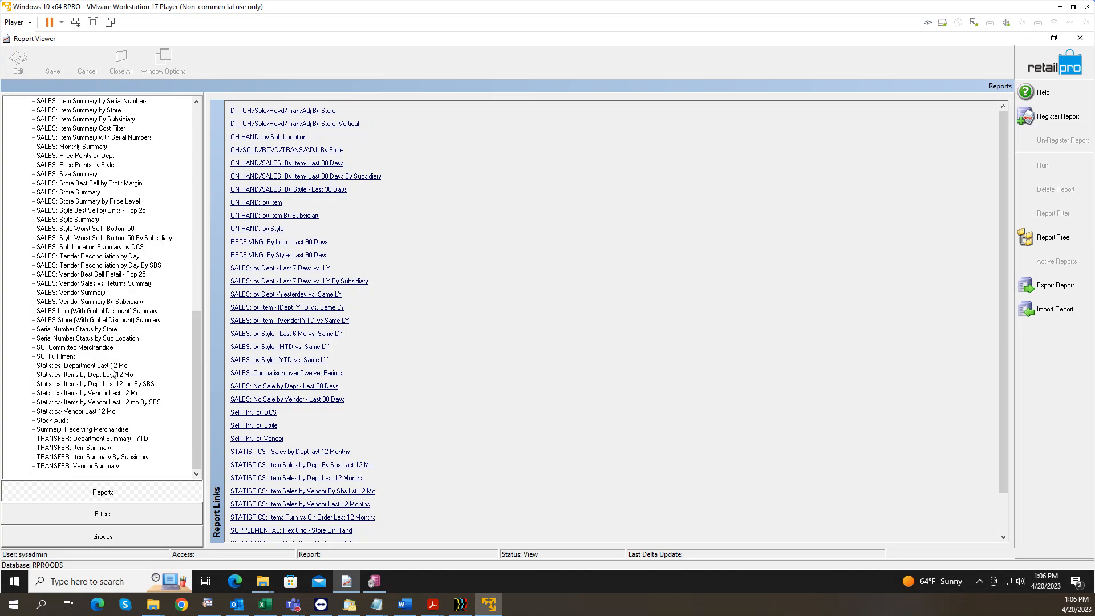
{"action": "left_click", "coordinate": [72, 431]}
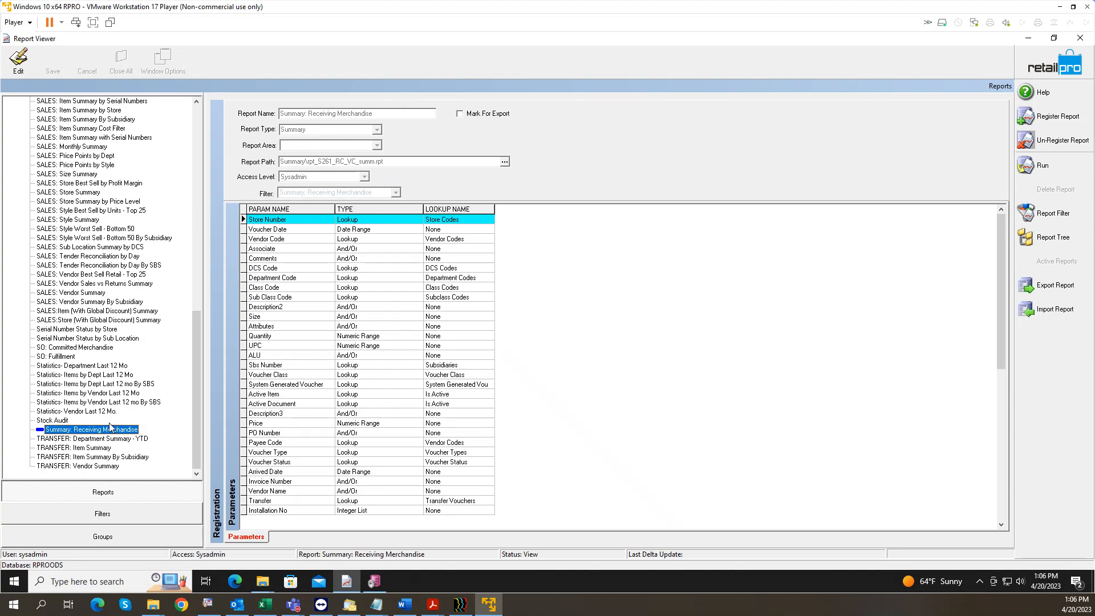
Step: View RECEIVING: Vendor Summary Past 12 Months parameters, select Custom, and preview open Explorer windows
{"action": "scroll", "coordinate": [94, 432], "scroll_direction": "up", "scroll_amount": 11}
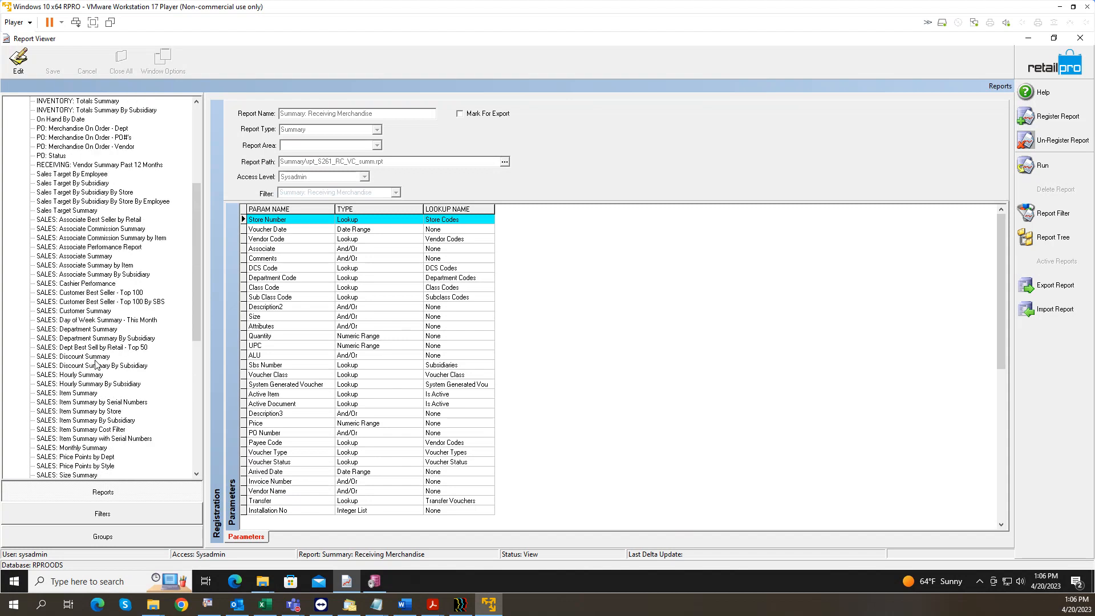
{"action": "scroll", "coordinate": [83, 286], "scroll_direction": "up", "scroll_amount": 2}
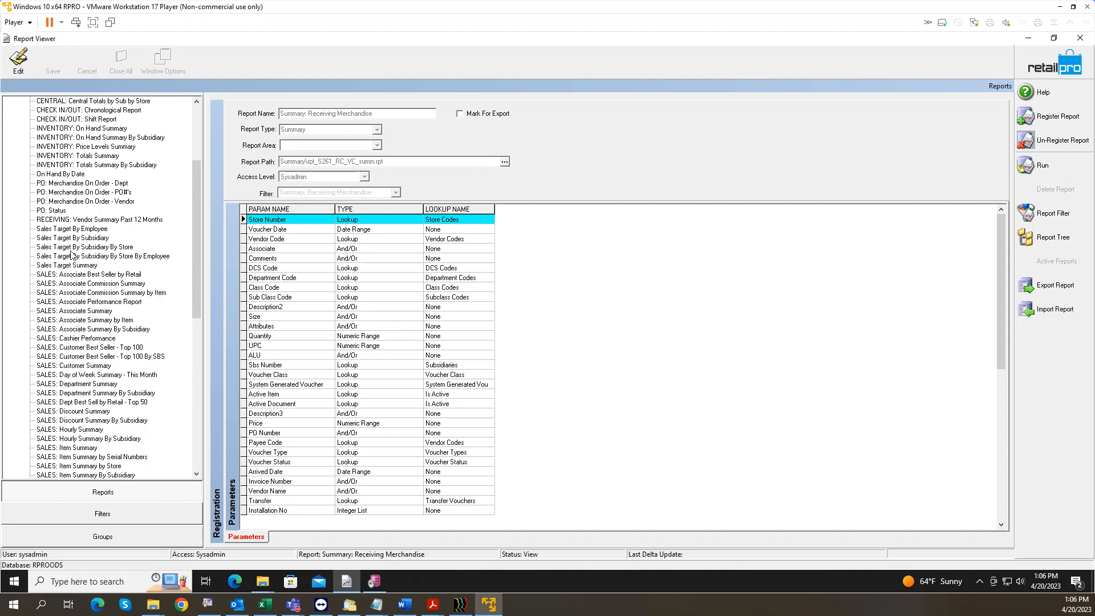
{"action": "left_click", "coordinate": [72, 220]}
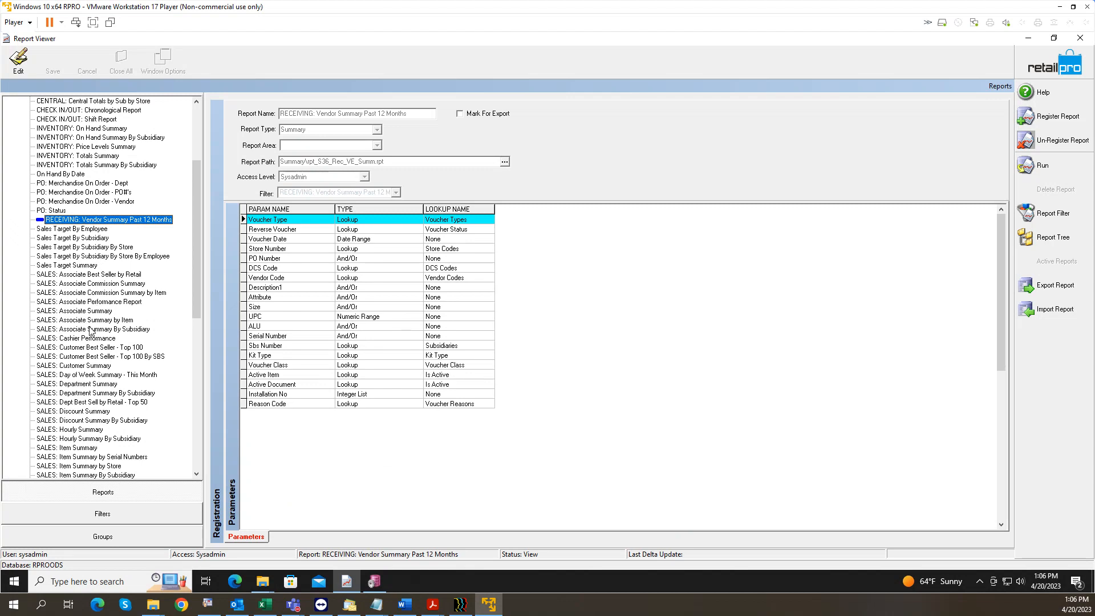
{"action": "scroll", "coordinate": [105, 337], "scroll_direction": "up", "scroll_amount": 5}
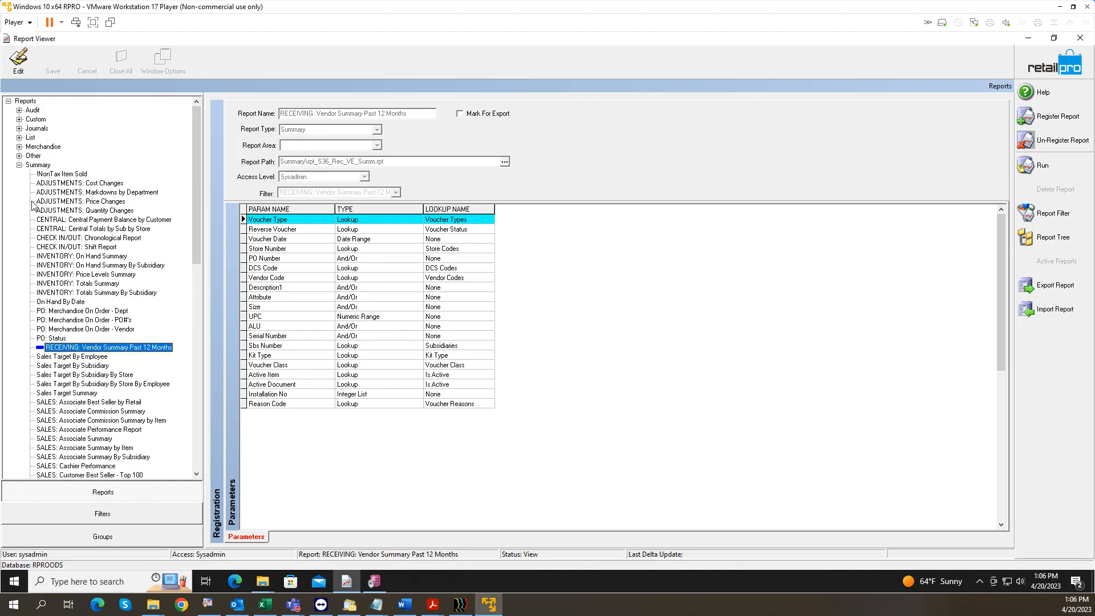
{"action": "left_click", "coordinate": [29, 121]}
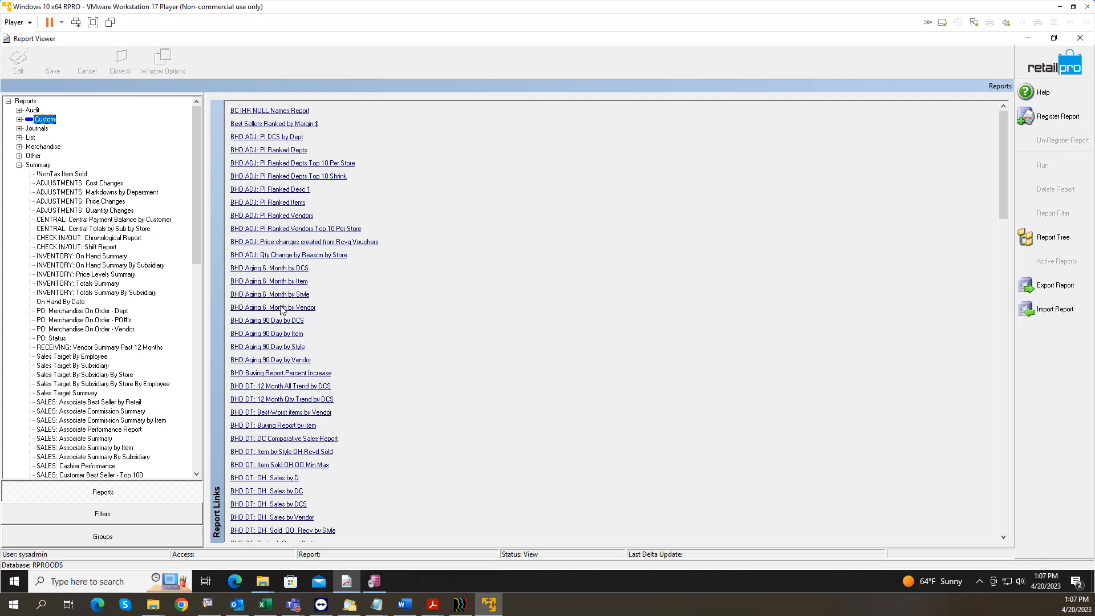
{"action": "left_click", "coordinate": [264, 581]}
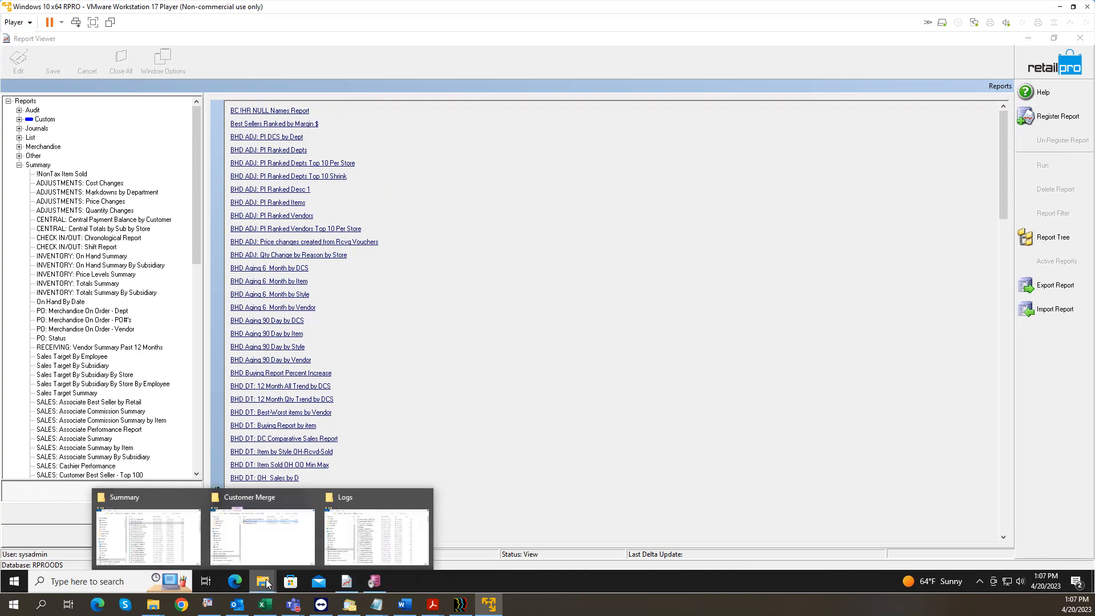
Step: From the Summary folder window, go up to Reports, open Other and sort it by name Z to A
{"action": "left_click", "coordinate": [146, 496]}
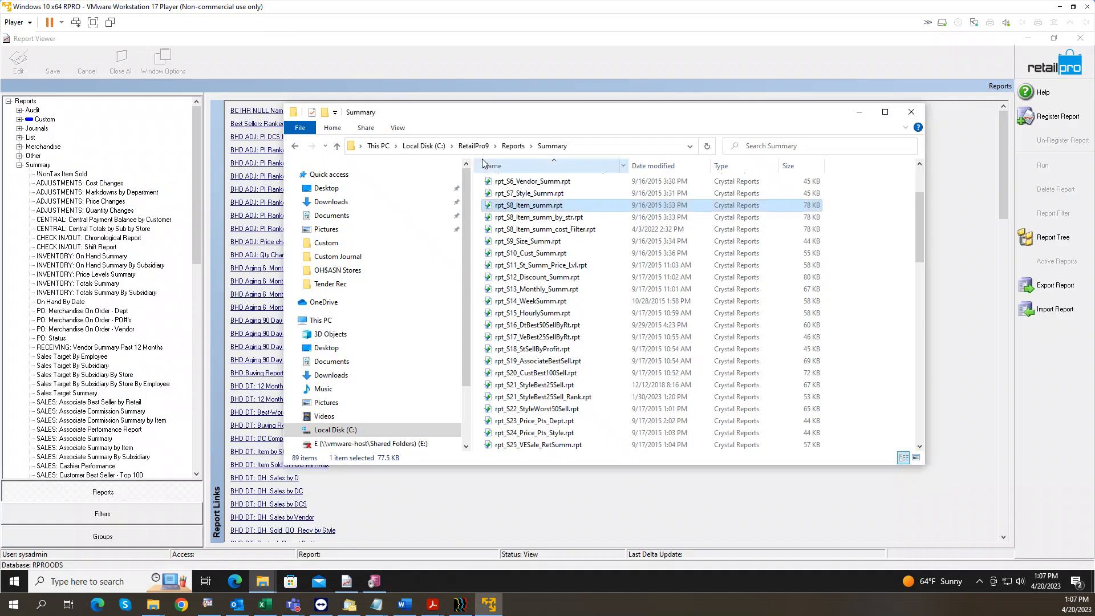
{"action": "left_click", "coordinate": [519, 150]}
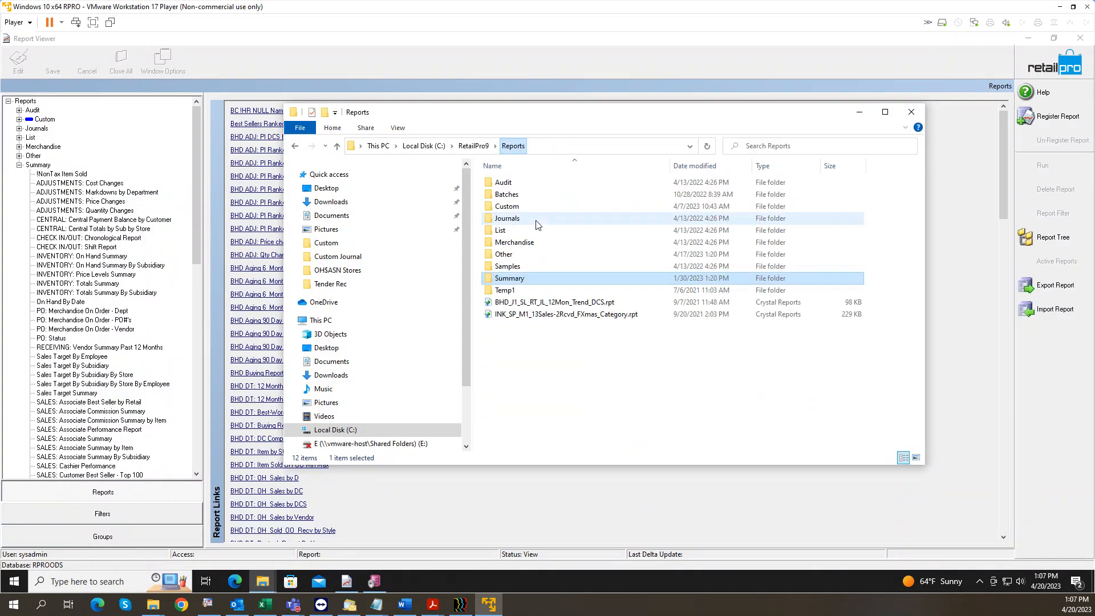
{"action": "left_click", "coordinate": [516, 254]}
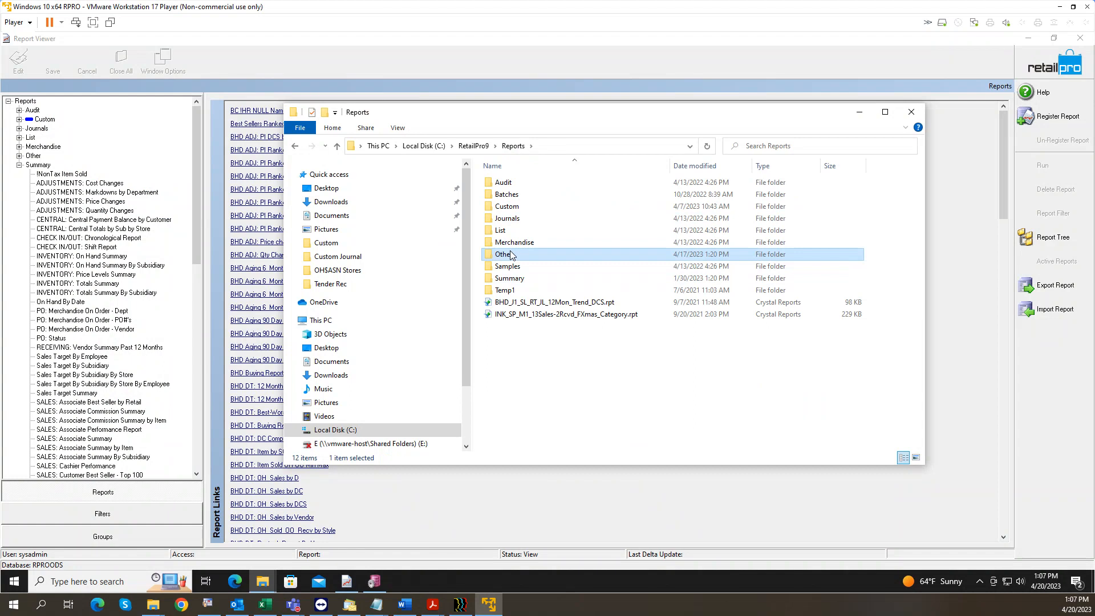
{"action": "left_click", "coordinate": [519, 209]}
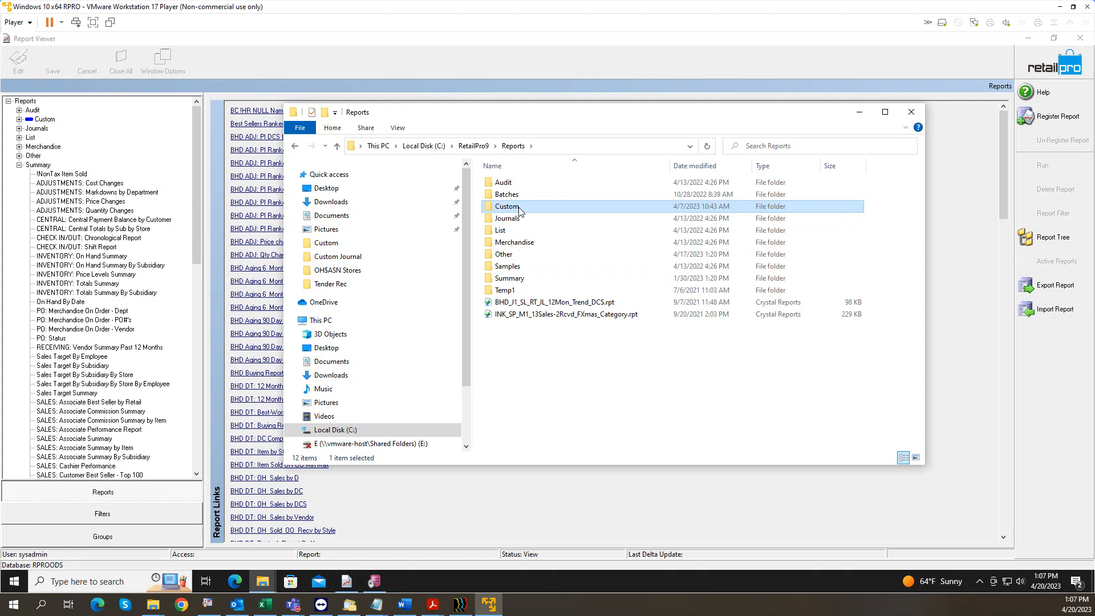
{"action": "left_click", "coordinate": [512, 254]}
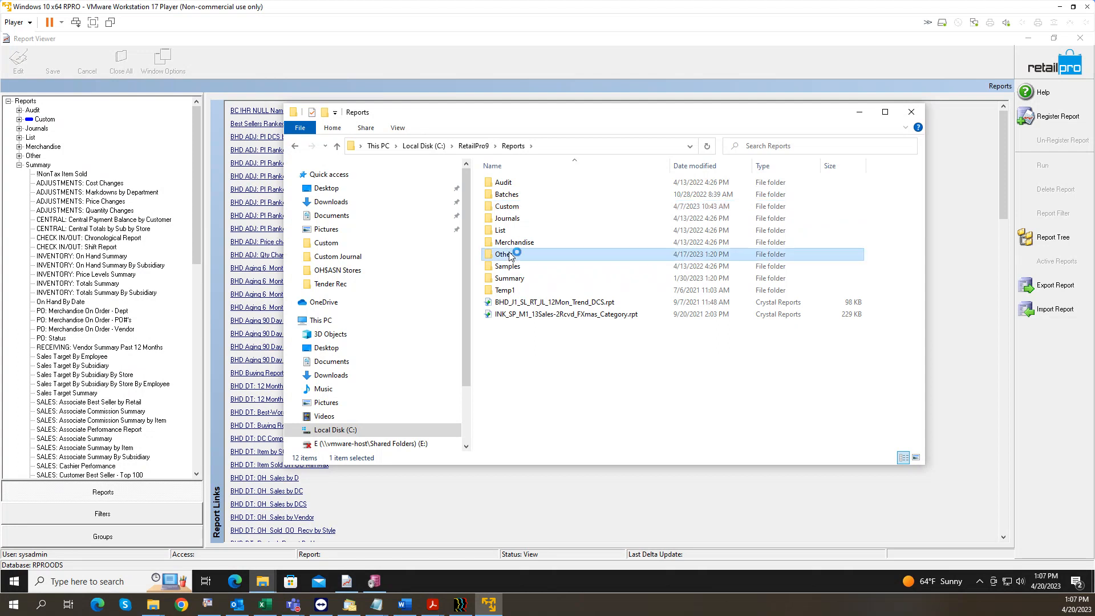
{"action": "double_click", "coordinate": [511, 255]}
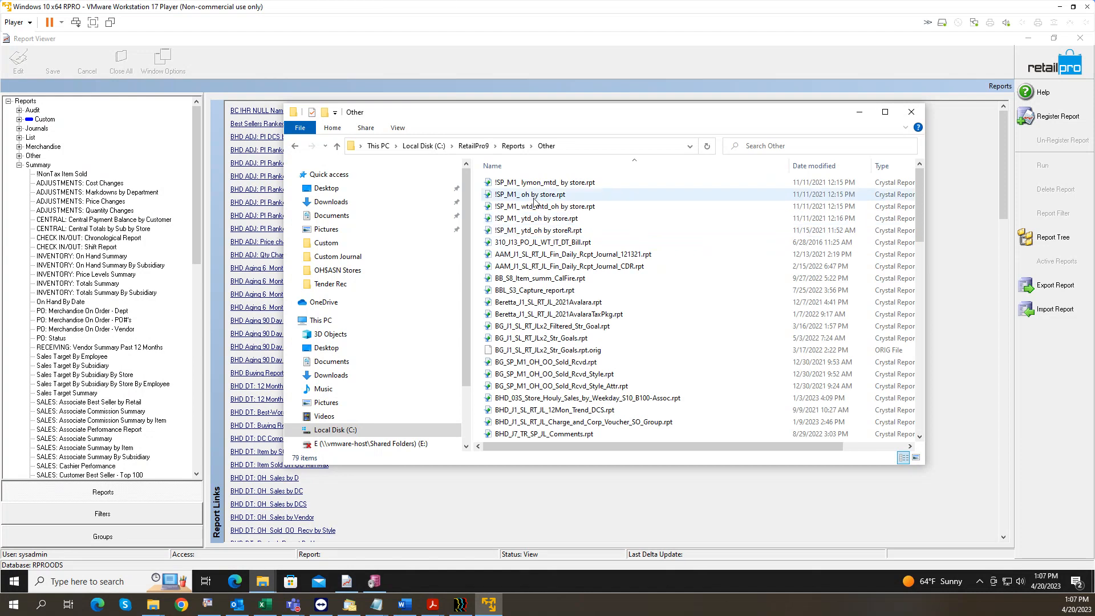
{"action": "left_click", "coordinate": [524, 170]}
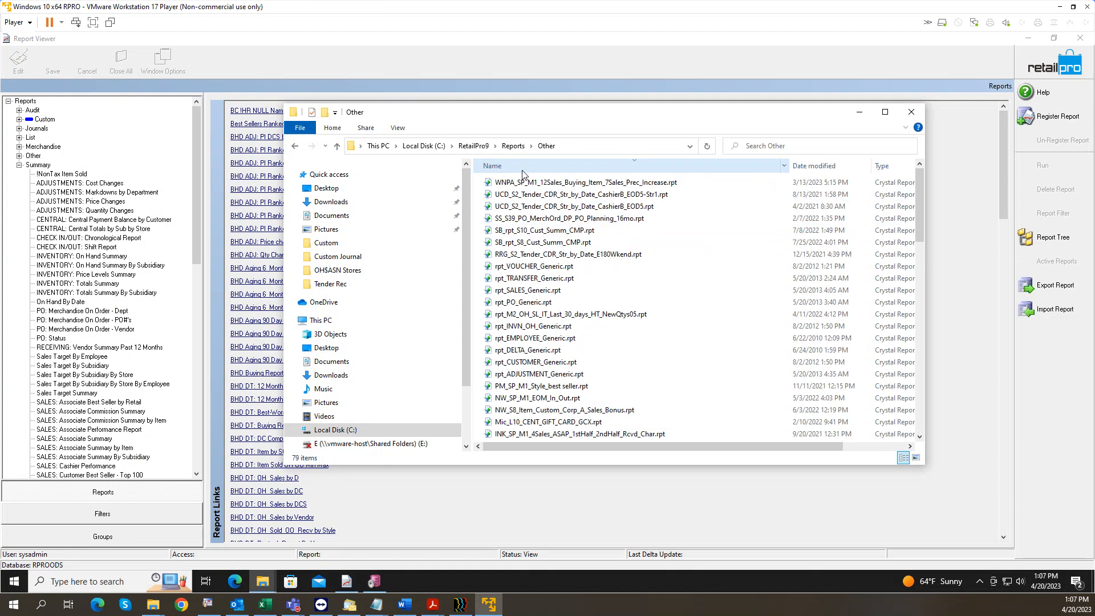
{"action": "left_click", "coordinate": [520, 268]}
{"action": "left_click", "coordinate": [520, 278]}
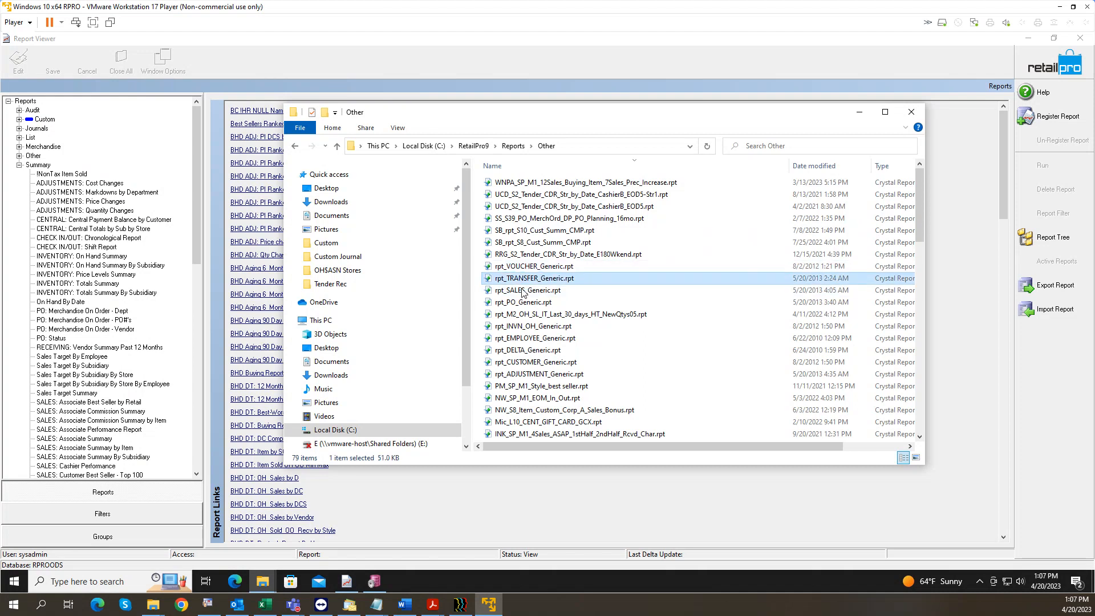
{"action": "left_click", "coordinate": [523, 291]}
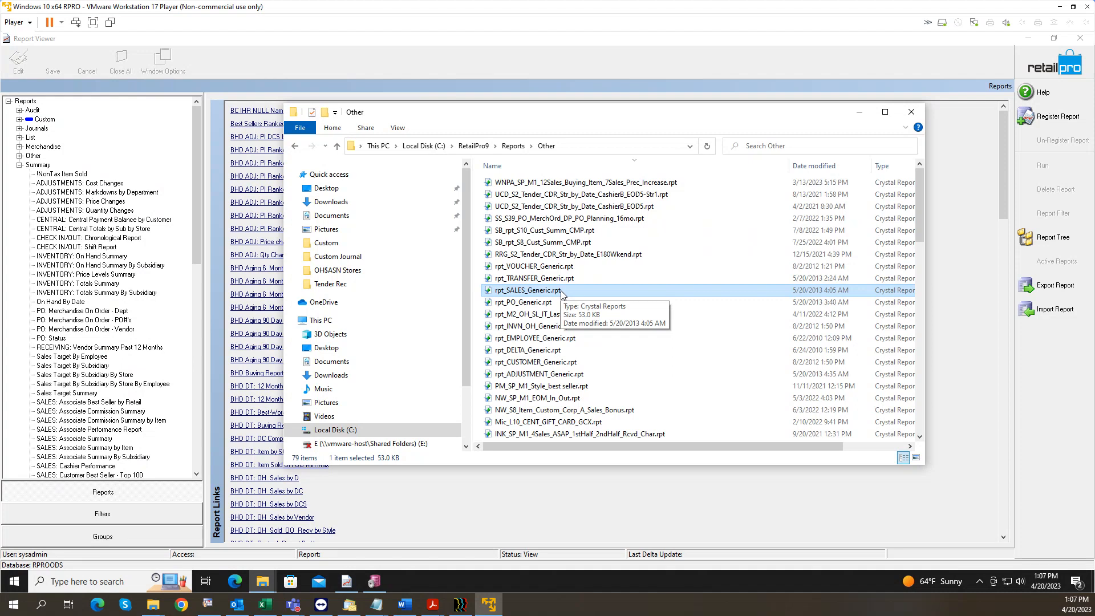
Step: Return to Reports, open the Summary folder and select rpt_S8_Item_summ.rpt
{"action": "left_click", "coordinate": [514, 146]}
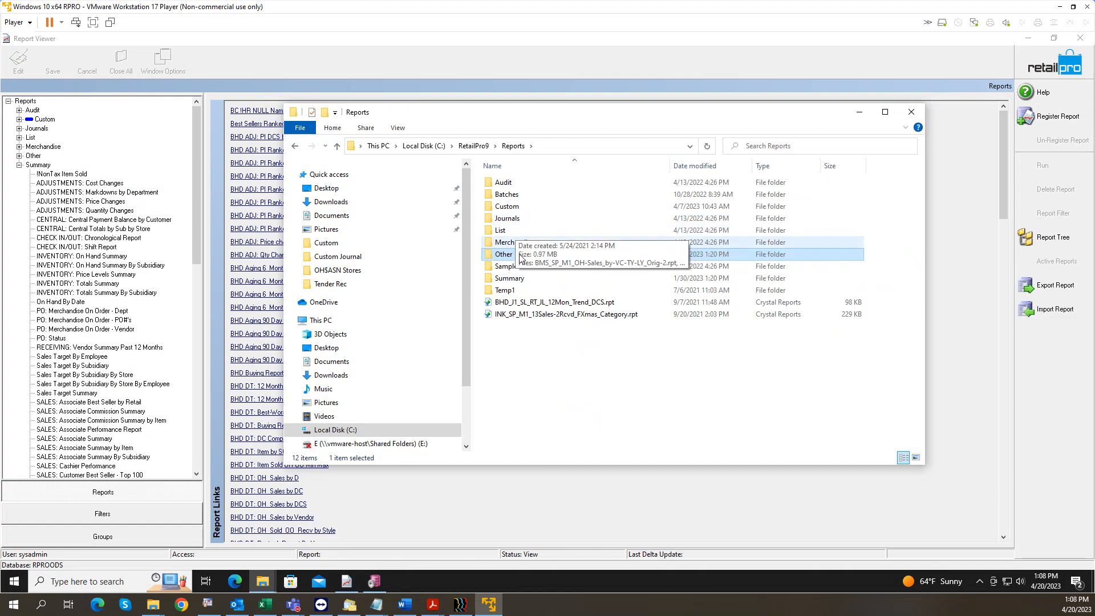
{"action": "double_click", "coordinate": [521, 278]}
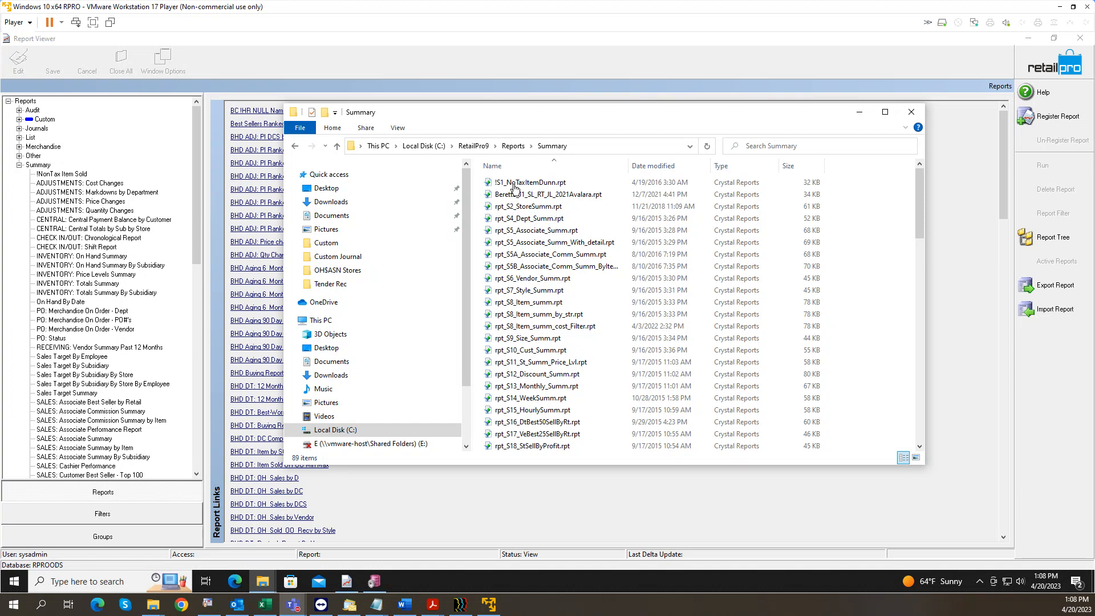
{"action": "left_click", "coordinate": [516, 232]}
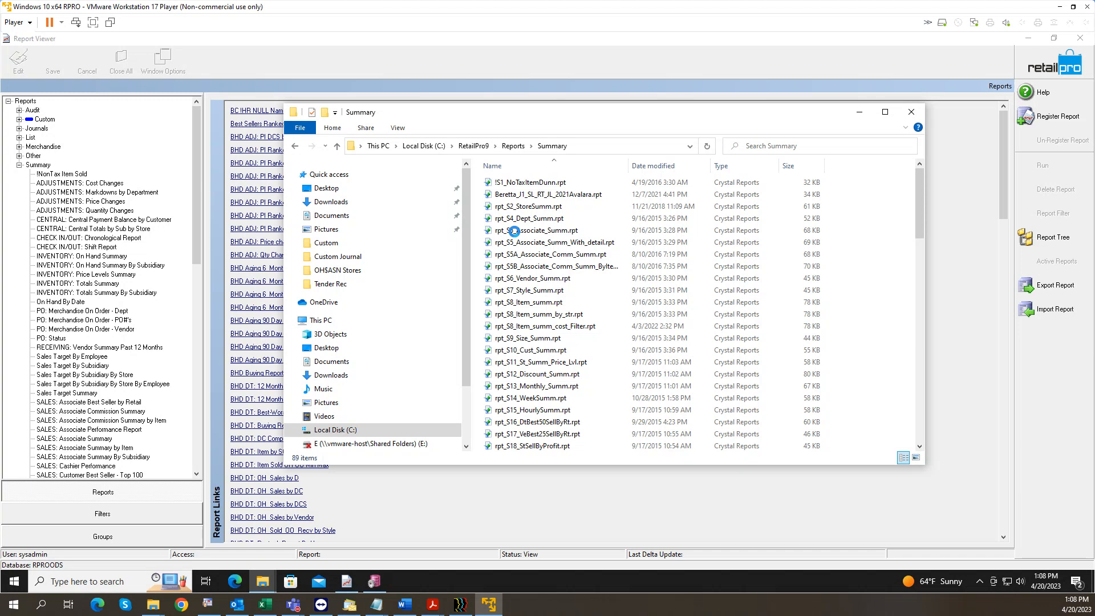
{"action": "left_click", "coordinate": [534, 304]}
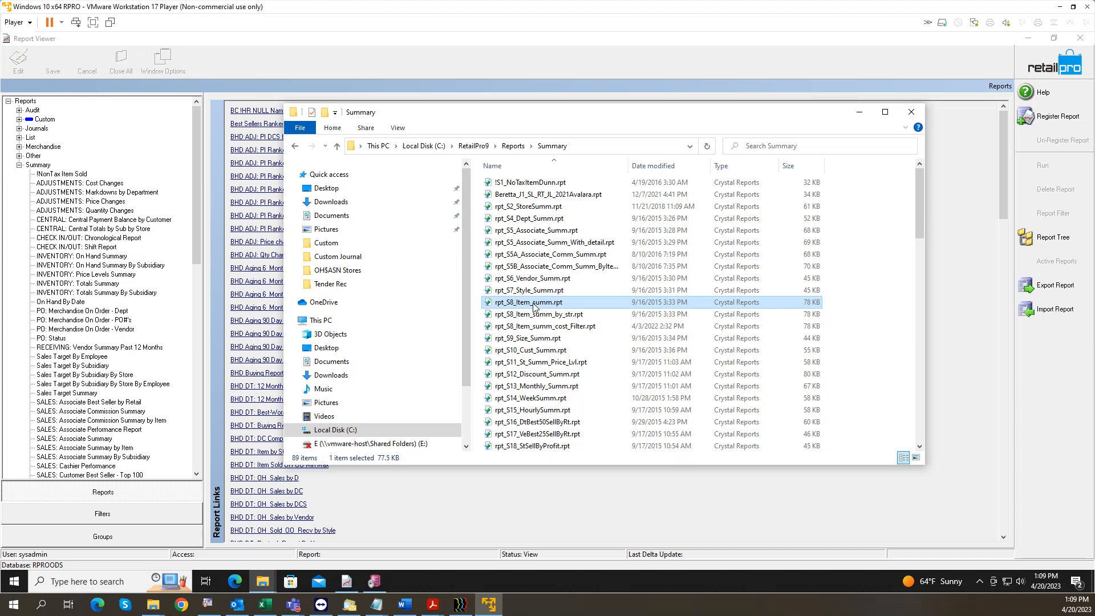
{"action": "left_click", "coordinate": [18, 165]}
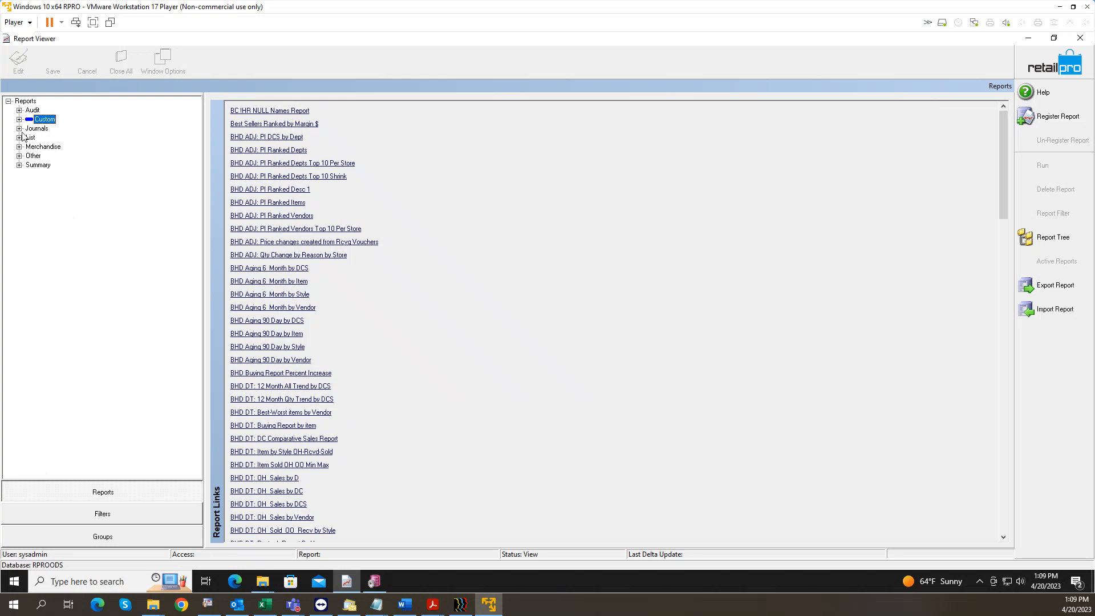
Step: Browse the Custom and Other groups, list the Other group's report links, and bring up Word
{"action": "left_click", "coordinate": [19, 119]}
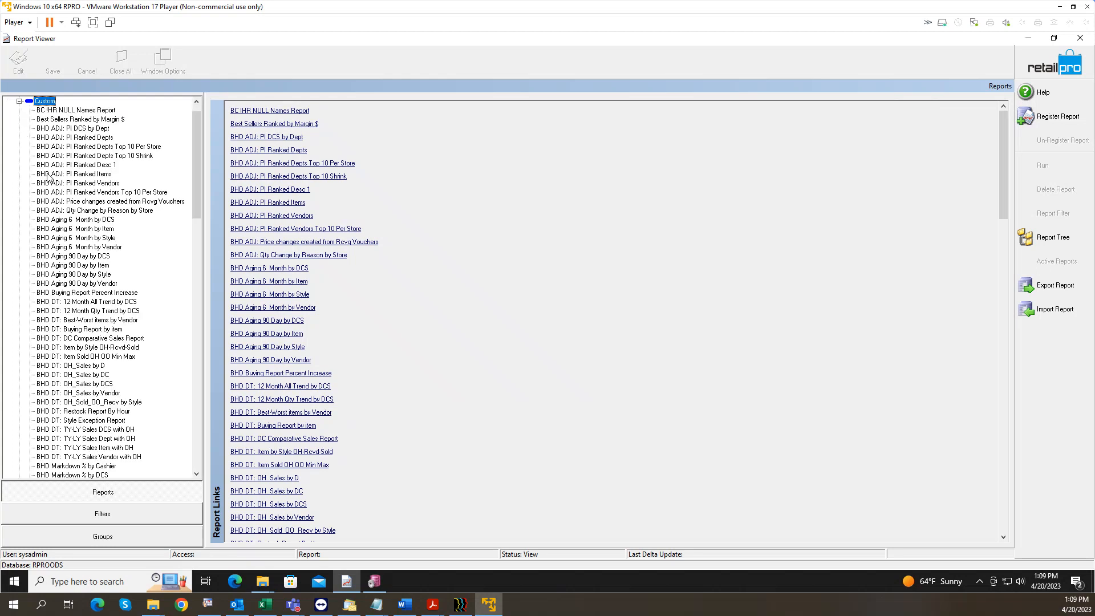
{"action": "left_click", "coordinate": [19, 101]}
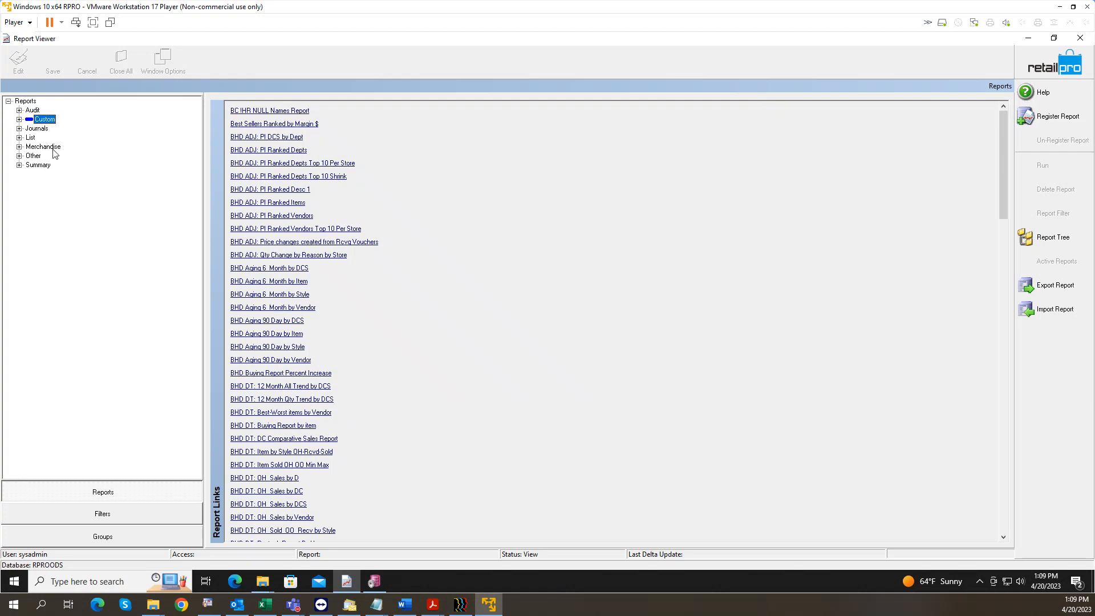
{"action": "left_click", "coordinate": [19, 156]}
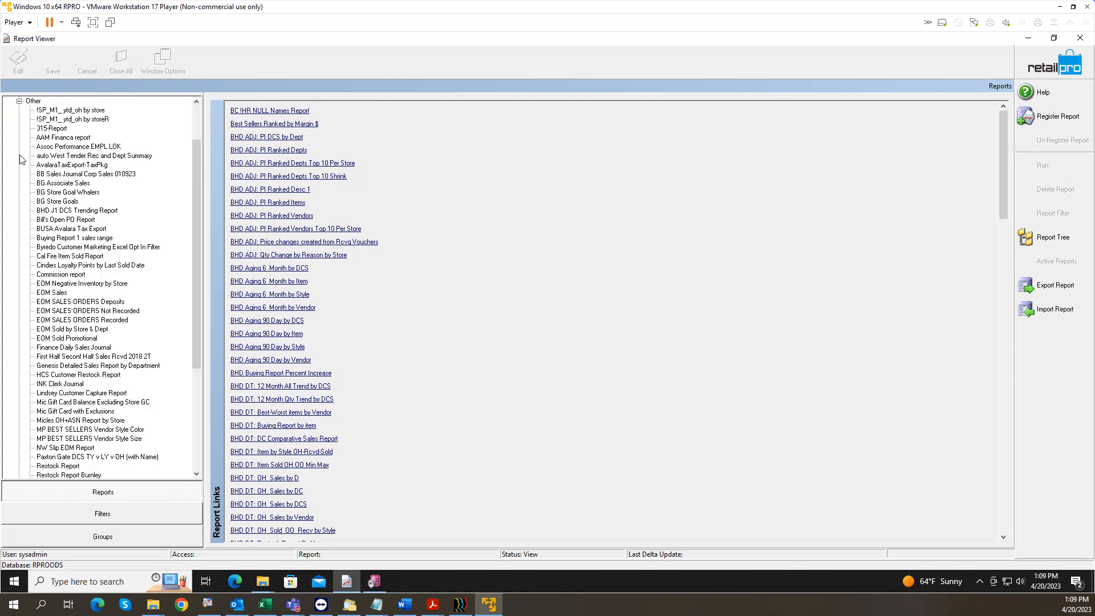
{"action": "left_click", "coordinate": [19, 101]}
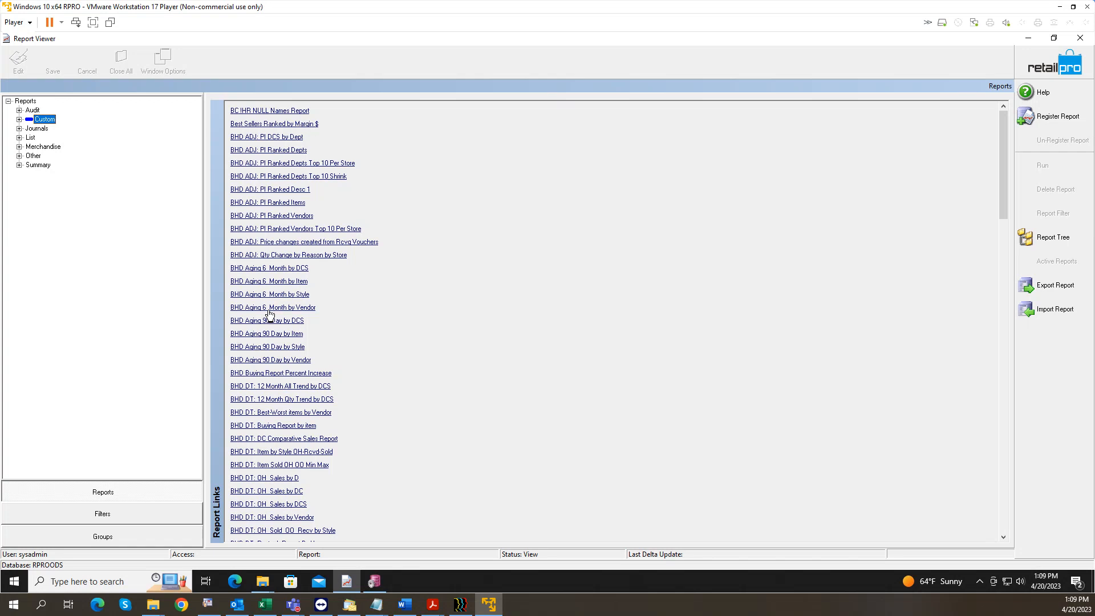
{"action": "left_click", "coordinate": [43, 149]}
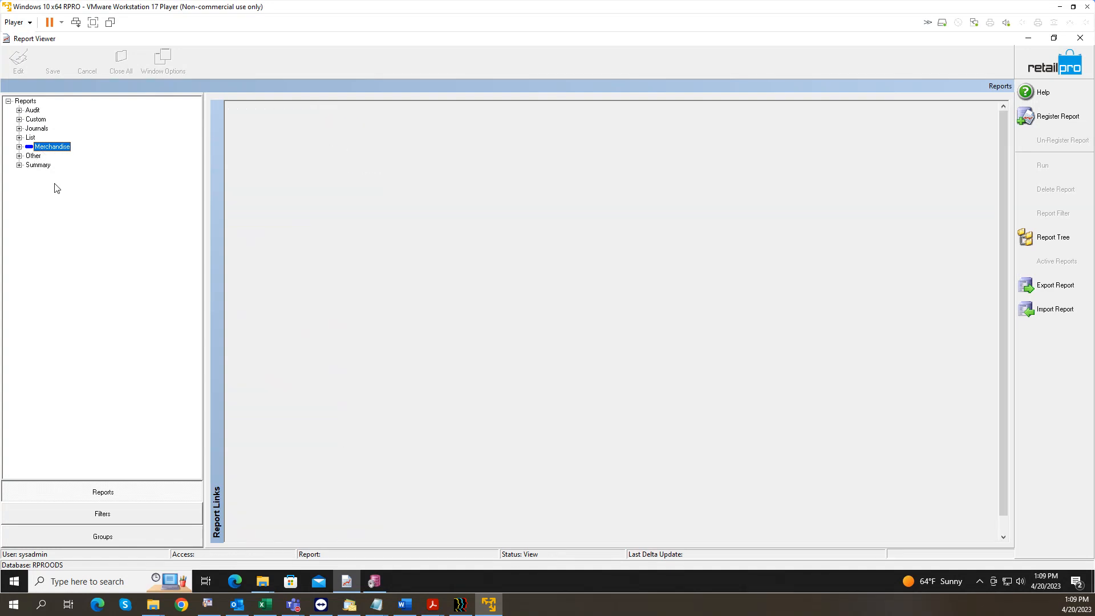
{"action": "key", "text": "Down"}
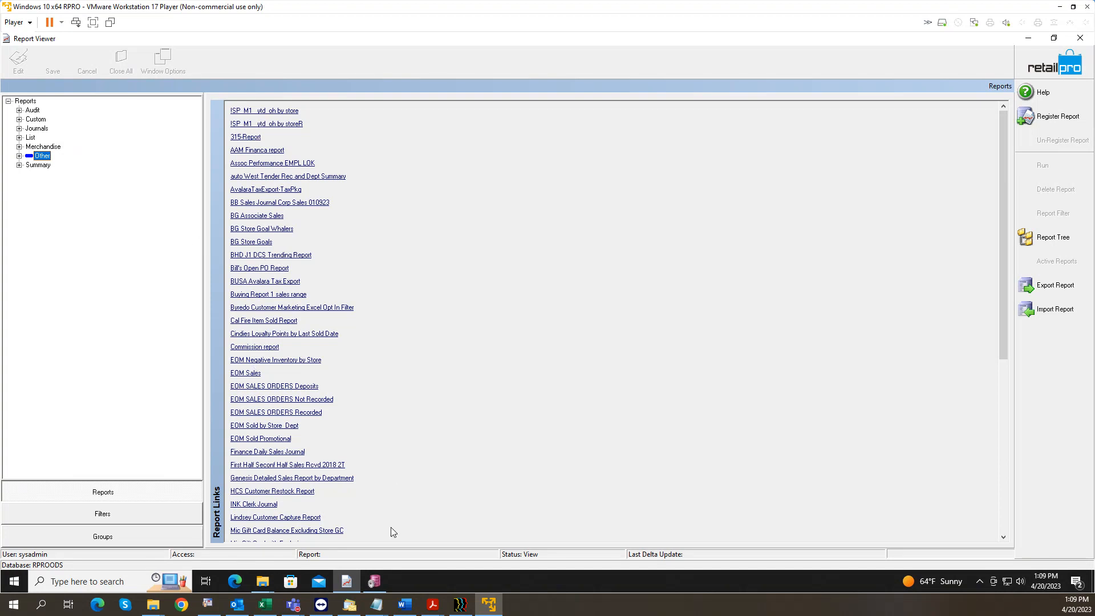
{"action": "left_click", "coordinate": [406, 608]}
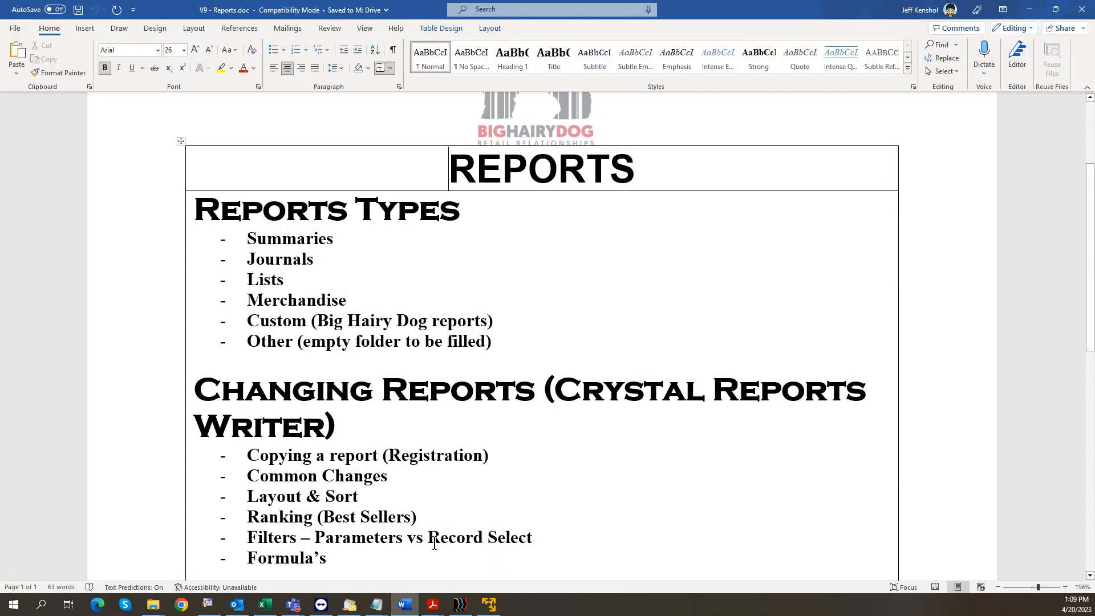
Step: Scroll the V9 - Reports outline down to Report Scheduling, then minimize Word
{"action": "scroll", "coordinate": [398, 279], "scroll_direction": "down", "scroll_amount": 1}
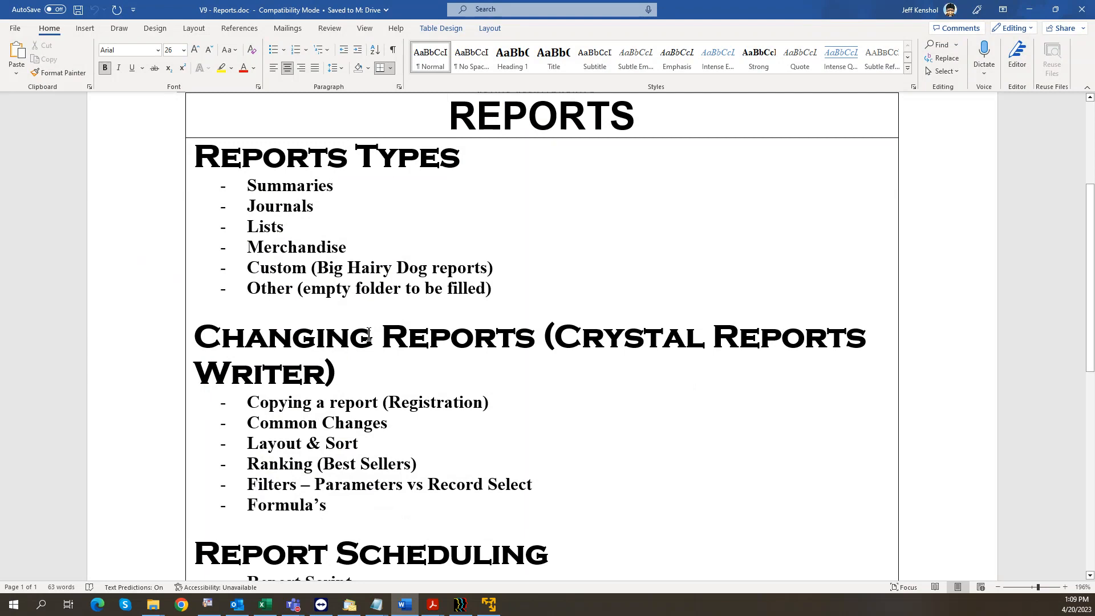
{"action": "scroll", "coordinate": [350, 330], "scroll_direction": "down", "scroll_amount": 1}
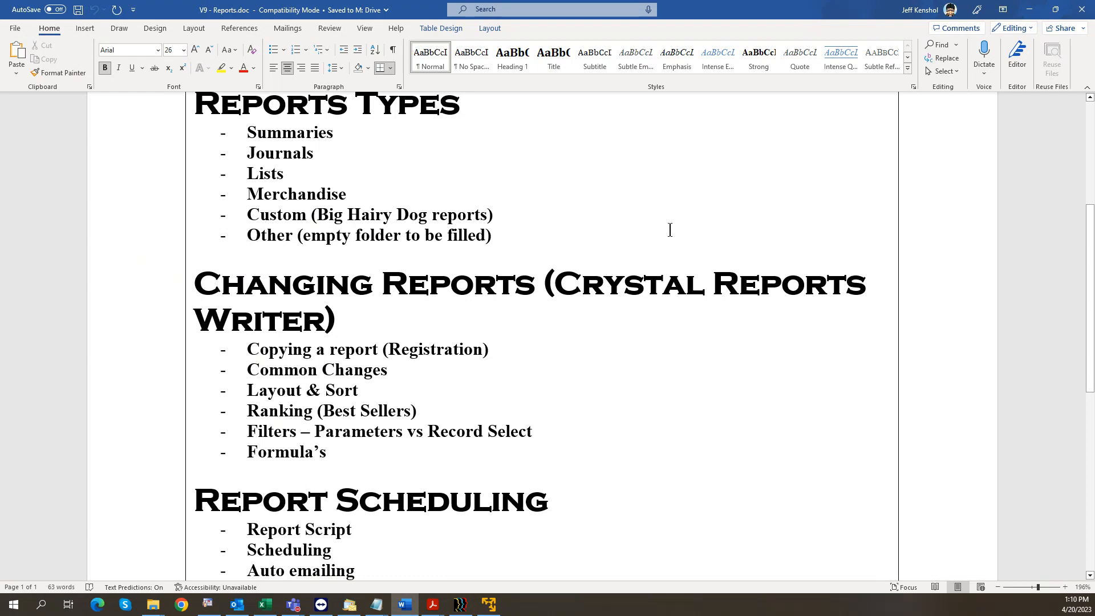
{"action": "left_click", "coordinate": [1029, 10]}
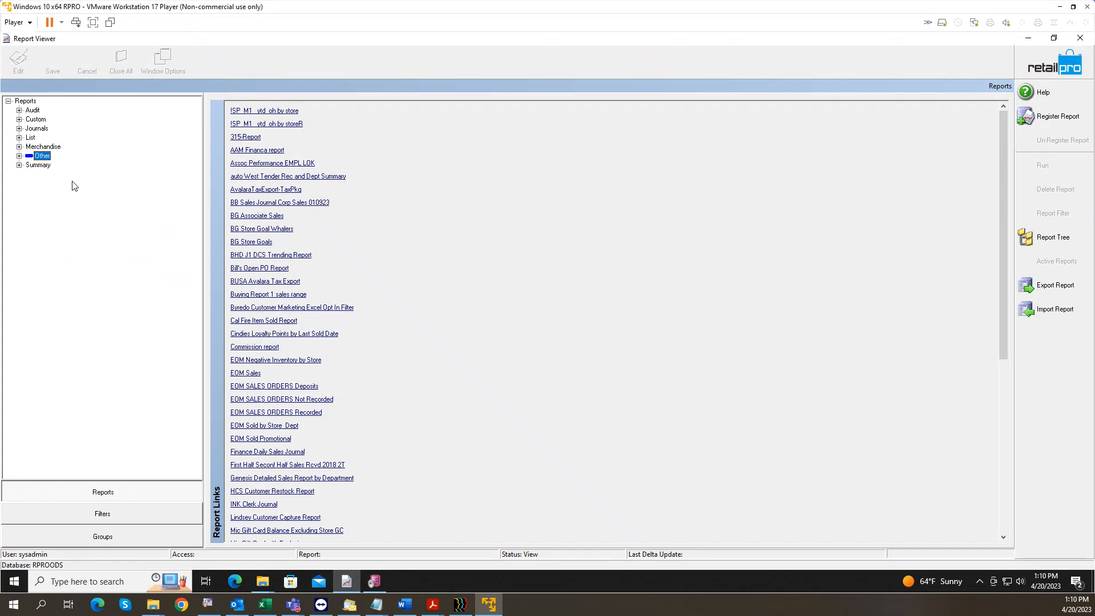
Step: Expand the Summary group and scroll its report links down to the SALES summary reports
{"action": "left_click", "coordinate": [30, 164]}
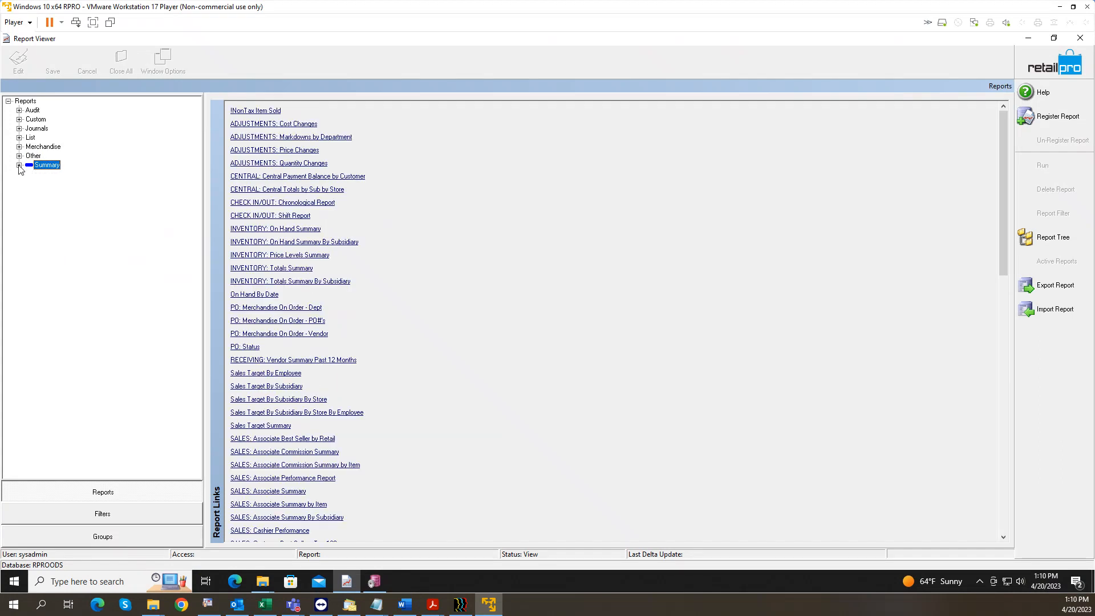
{"action": "left_click", "coordinate": [19, 165]}
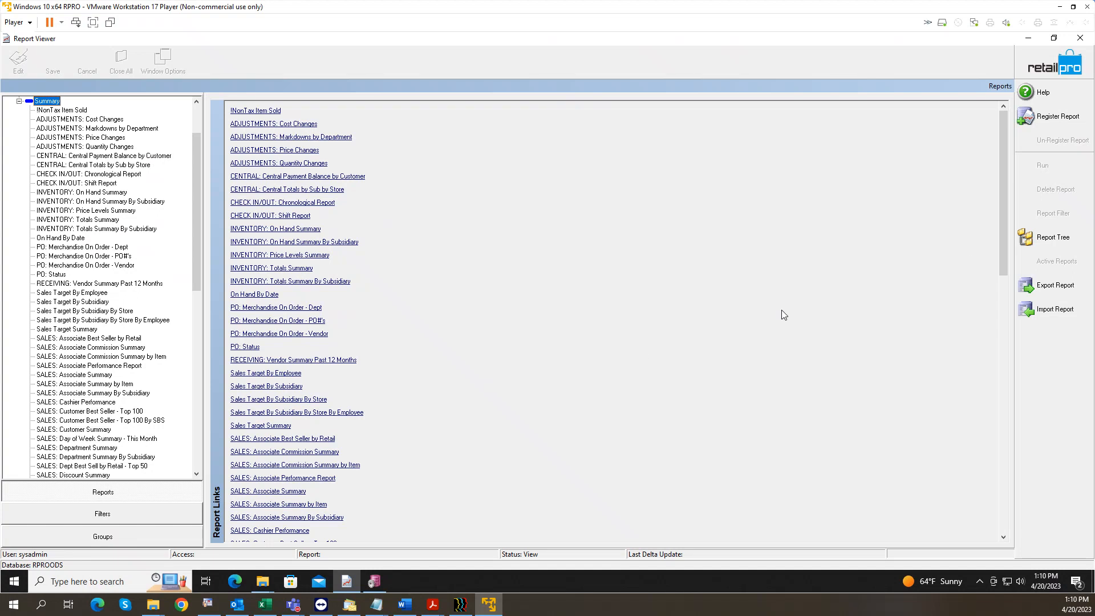
{"action": "left_click_drag", "start_coordinate": [1004, 237], "coordinate": [1003, 259]}
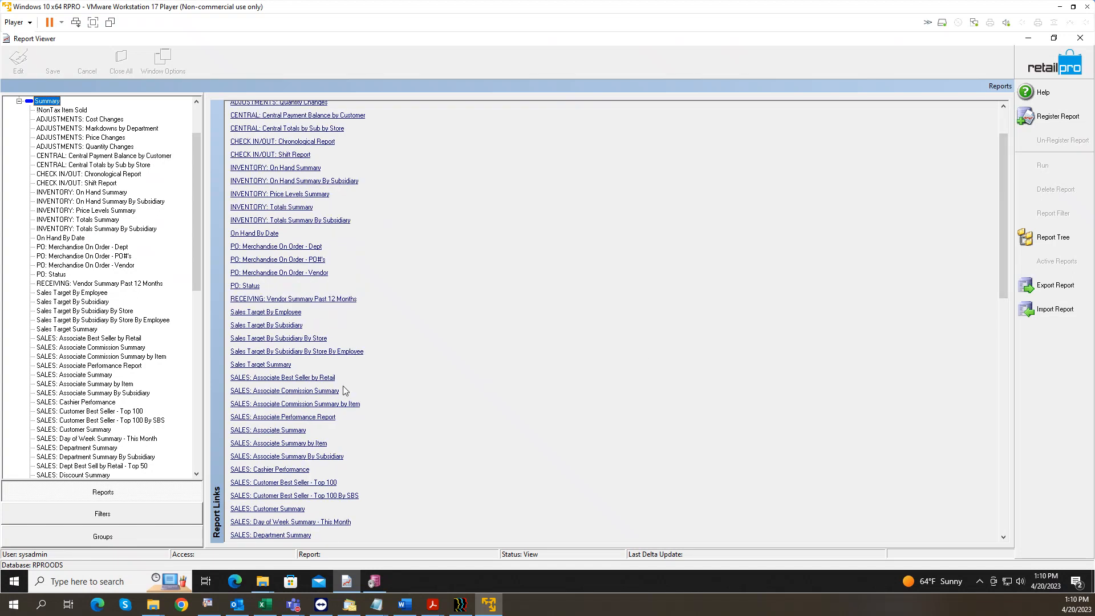
{"action": "left_click_drag", "start_coordinate": [1001, 239], "coordinate": [1001, 269]}
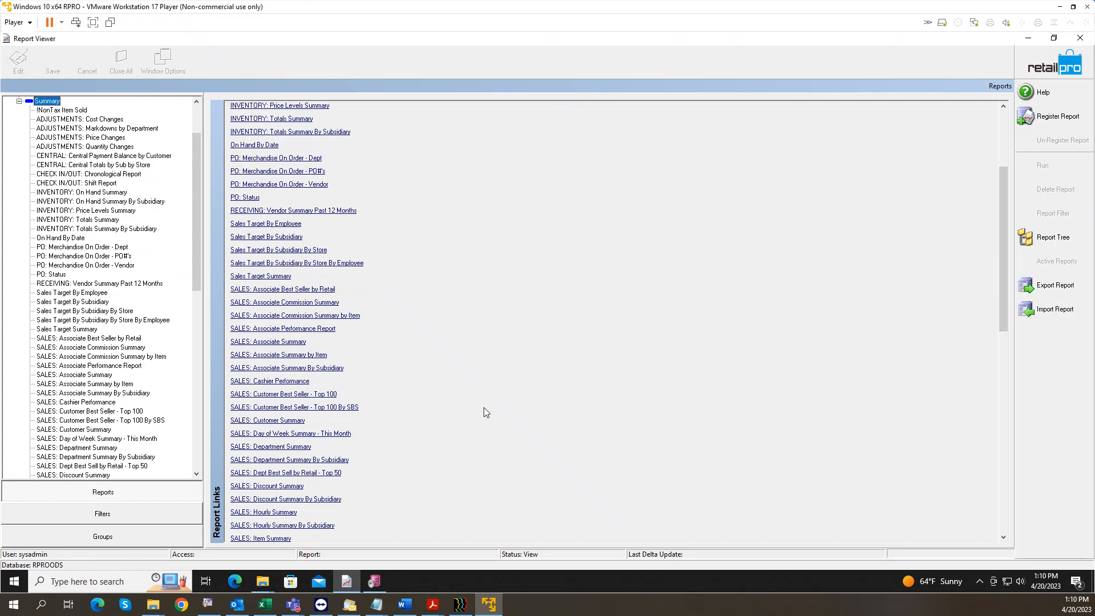
{"action": "left_click_drag", "start_coordinate": [1001, 248], "coordinate": [1002, 288]}
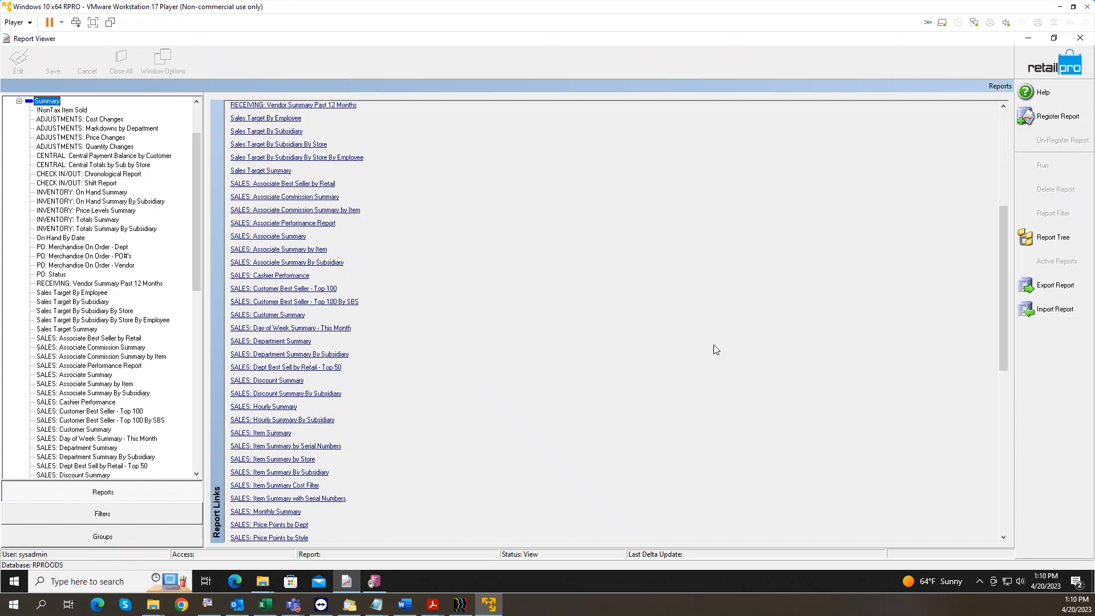
Step: Show the SALES: Item Summary registration, then bring the Summary folder Explorer window forward
{"action": "left_click", "coordinate": [276, 434]}
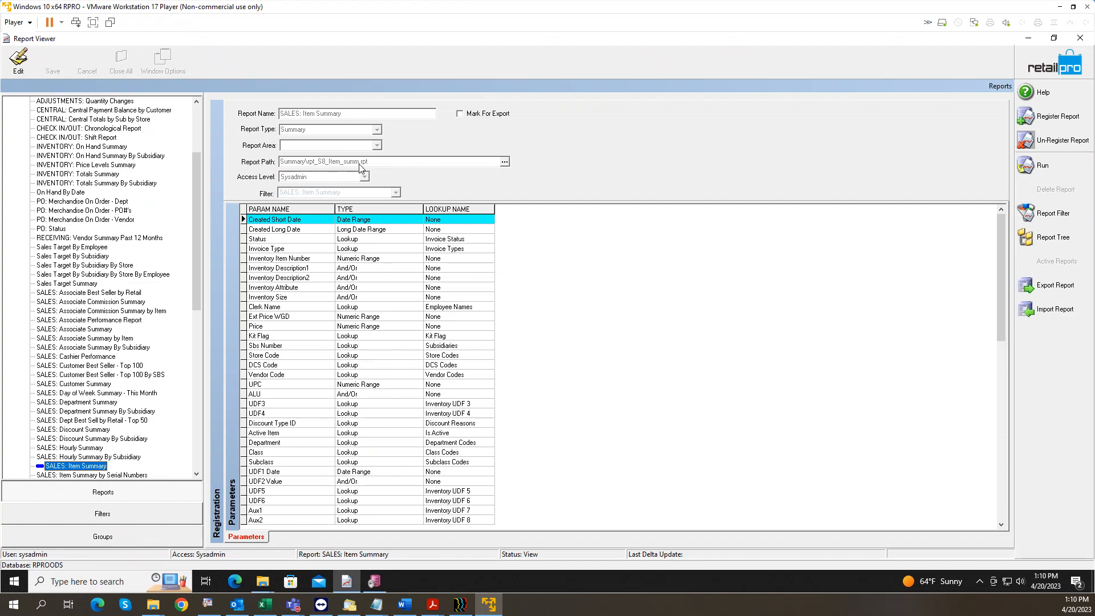
{"action": "left_click", "coordinate": [265, 581]}
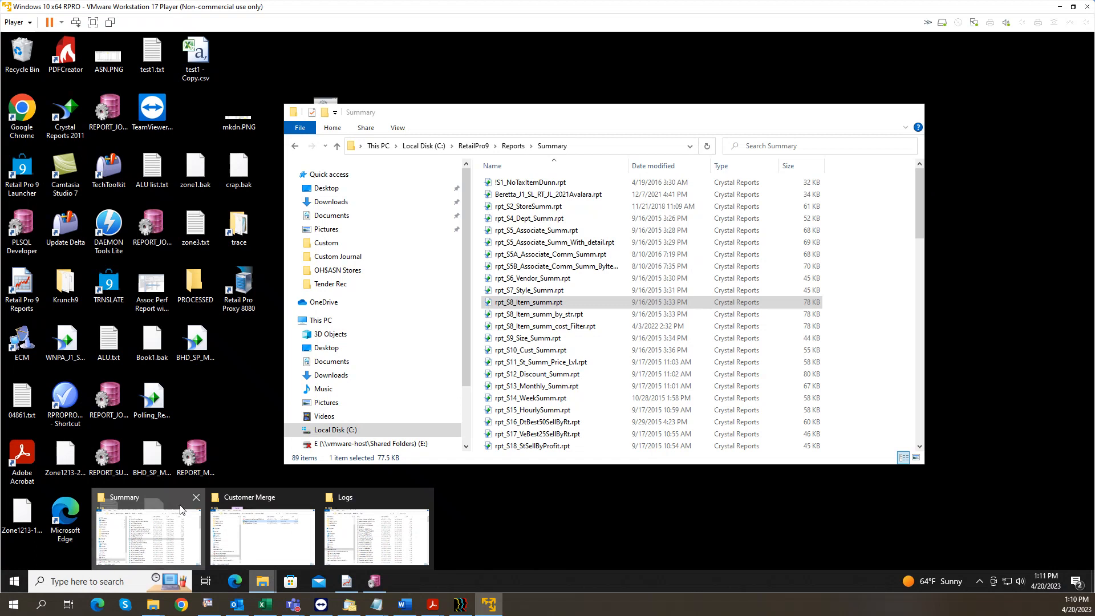
{"action": "left_click", "coordinate": [192, 514]}
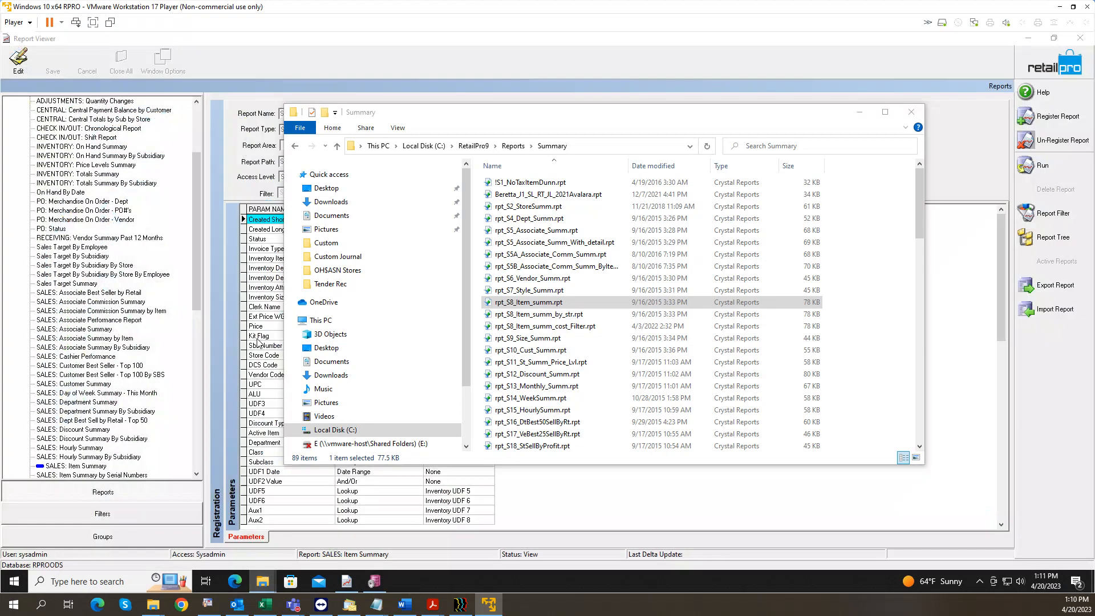
Step: Check the Summary folder's full path in the File Explorer address bar
{"action": "left_click", "coordinate": [597, 150]}
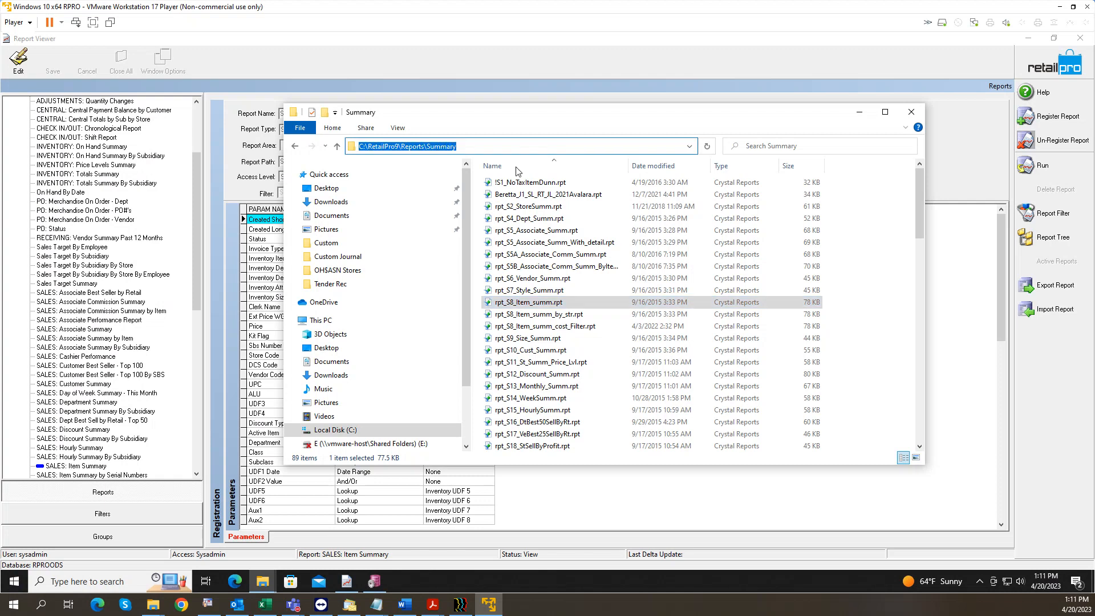
{"action": "left_click", "coordinate": [362, 148]}
{"action": "left_click_drag", "start_coordinate": [362, 147], "coordinate": [357, 147]}
{"action": "left_click_drag", "start_coordinate": [481, 146], "coordinate": [355, 147]}
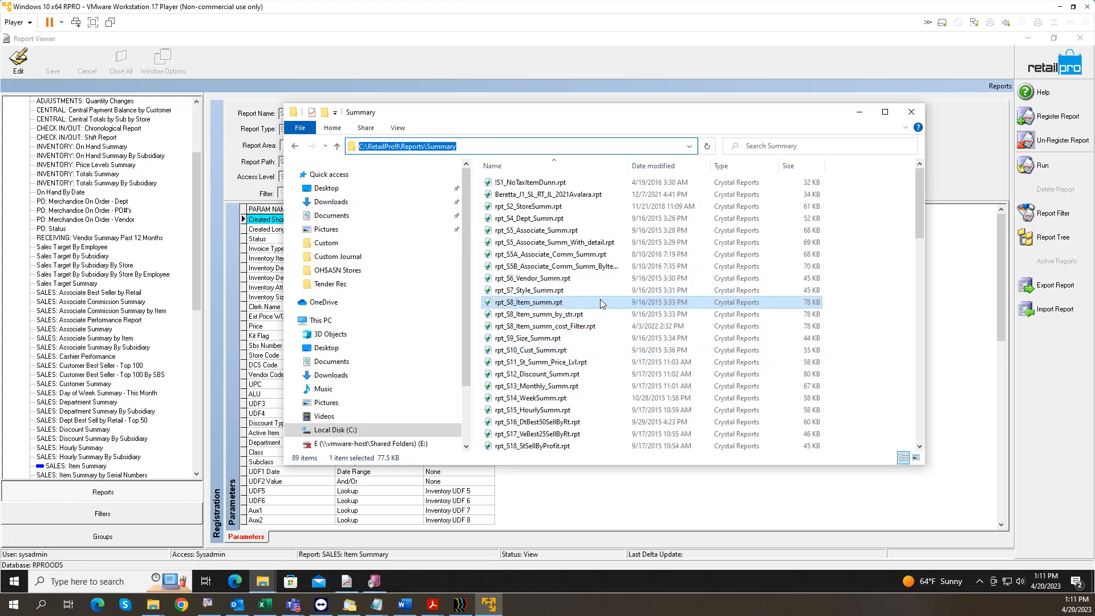
Step: Copy the report file rpt_S8_Item_summ.rpt
{"action": "left_click", "coordinate": [556, 302]}
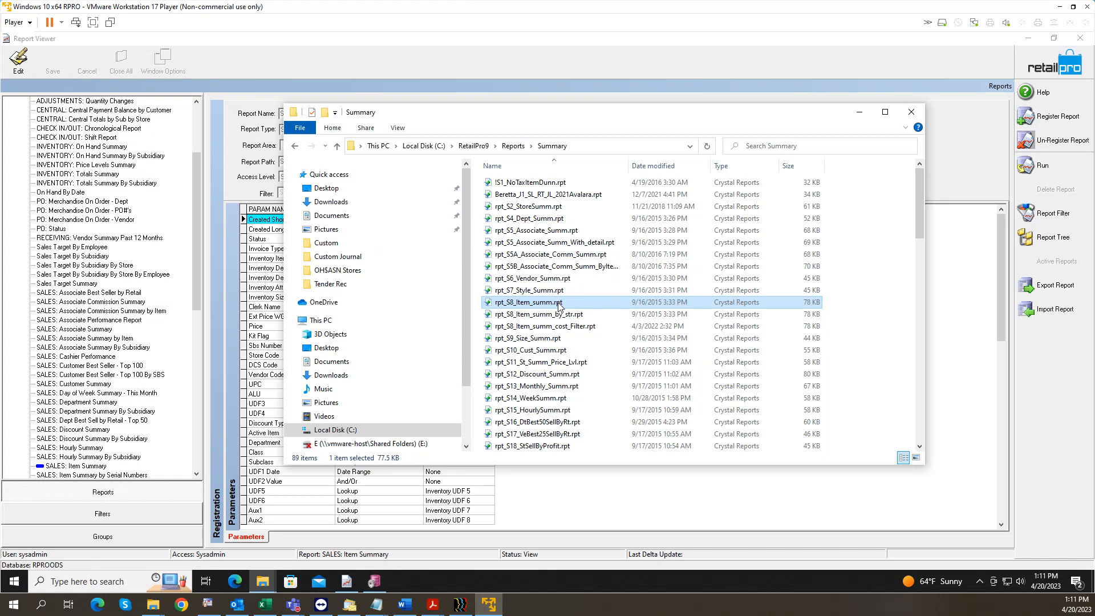
{"action": "right_click", "coordinate": [559, 305]}
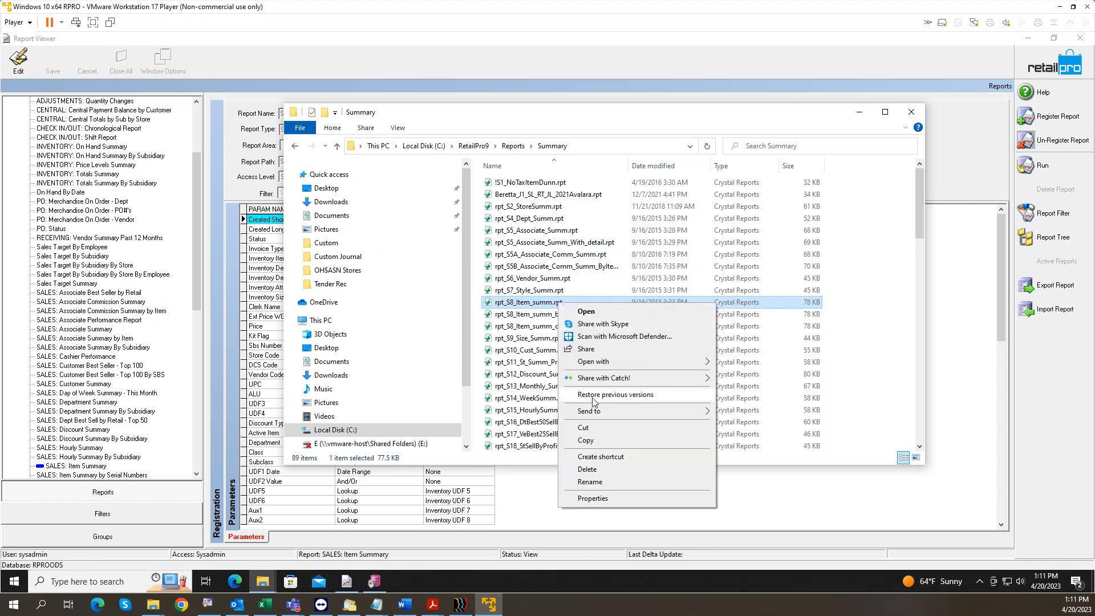
{"action": "left_click", "coordinate": [597, 440]}
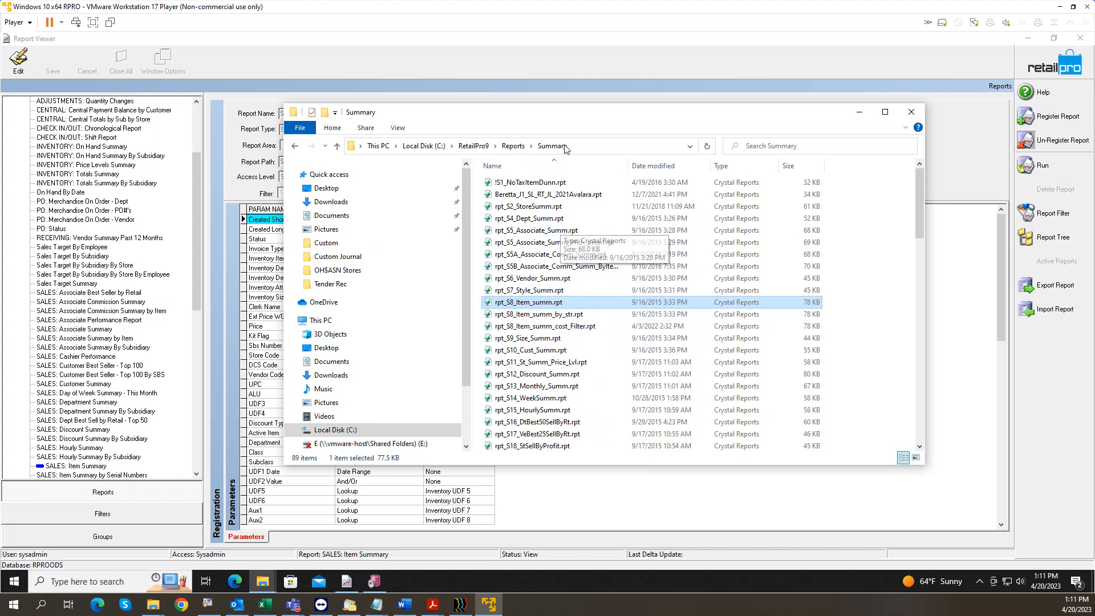
Step: Go up from Summary to the parent Reports folder
{"action": "right_click", "coordinate": [621, 329]}
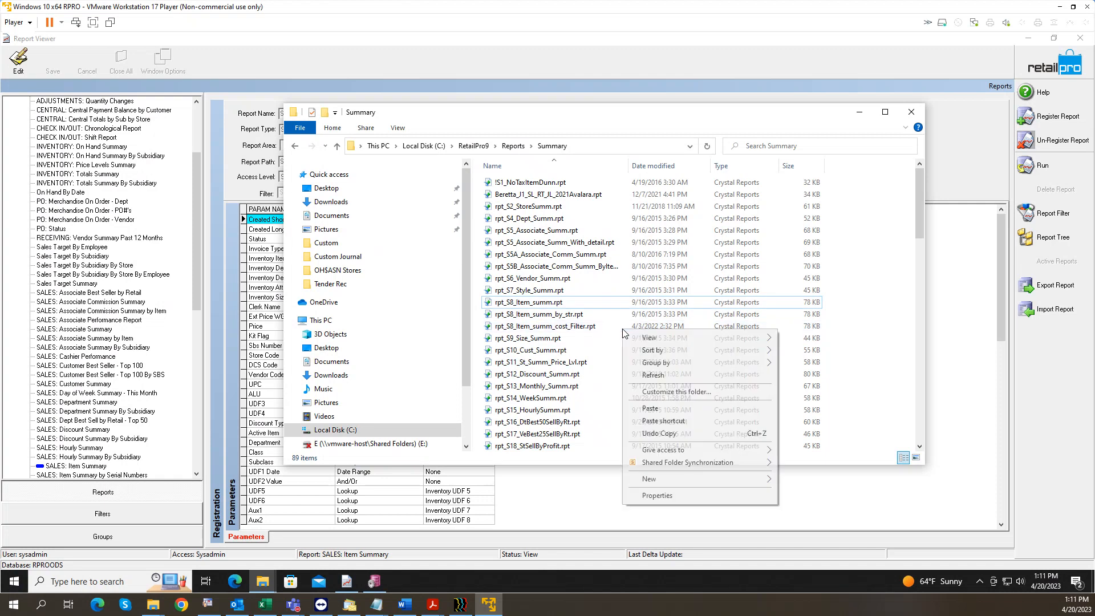
{"action": "left_click", "coordinate": [518, 148]}
{"action": "left_click", "coordinate": [516, 148]}
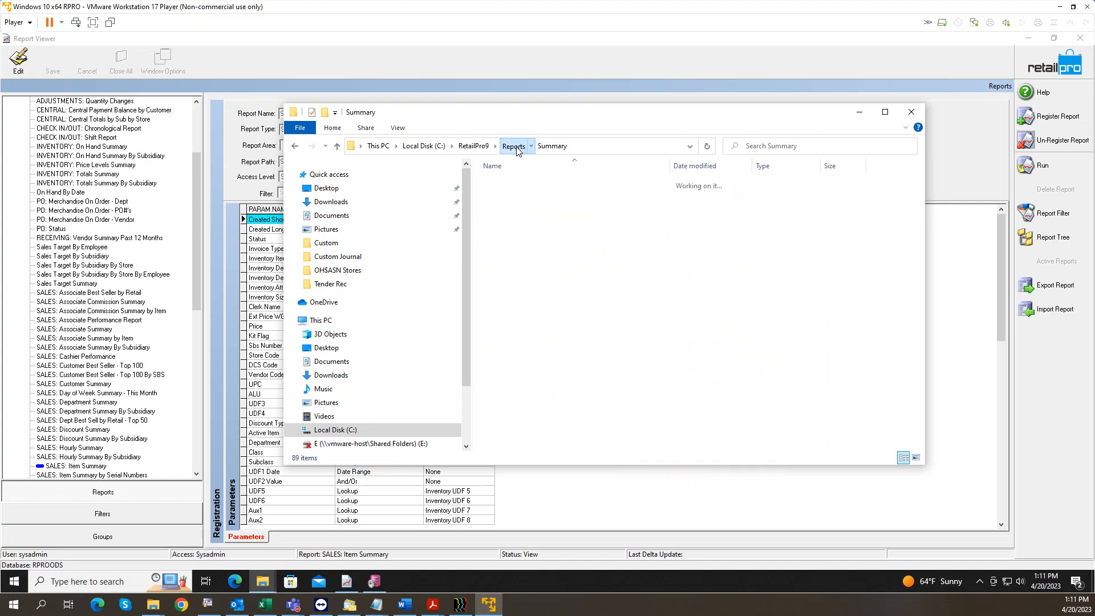
Step: Paste the copied rpt_S8_Item_summ.rpt into the Reports\Other folder
{"action": "left_click", "coordinate": [516, 258]}
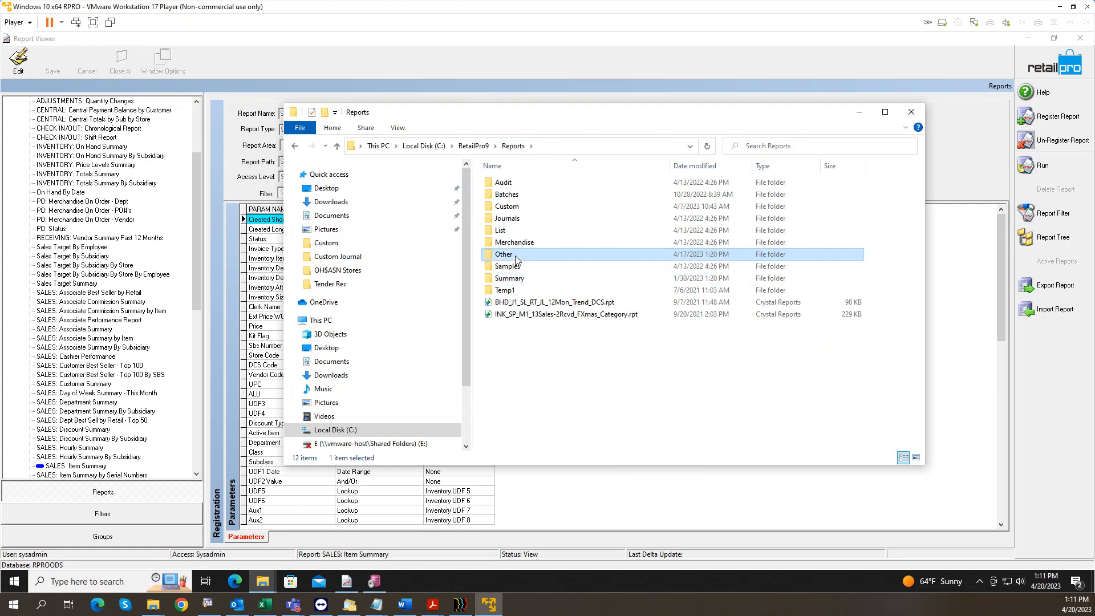
{"action": "double_click", "coordinate": [517, 258]}
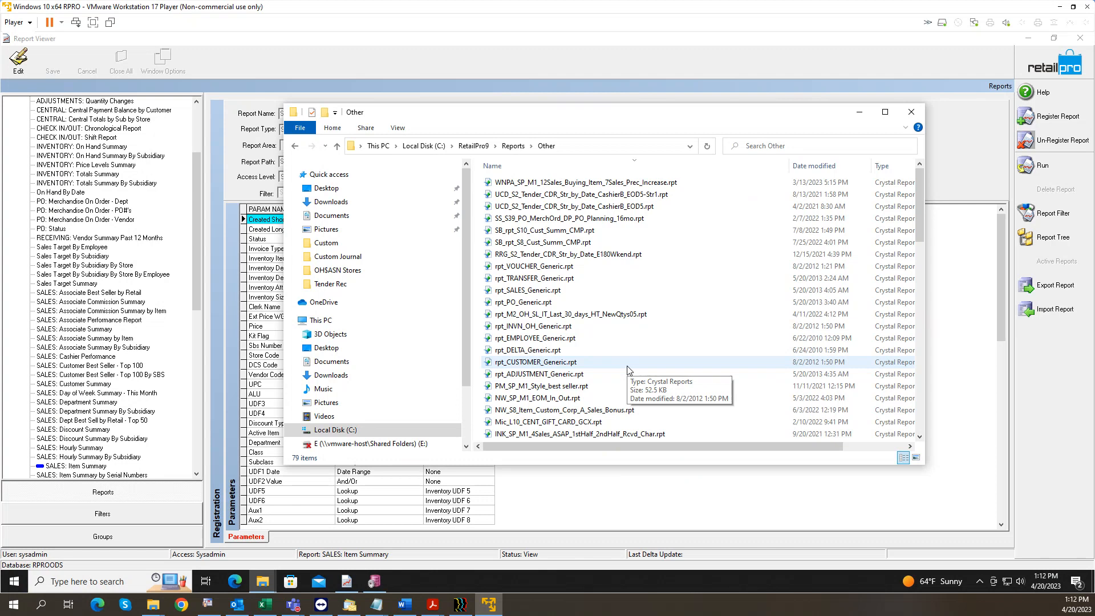
{"action": "right_click", "coordinate": [702, 297]}
{"action": "left_click", "coordinate": [736, 383]}
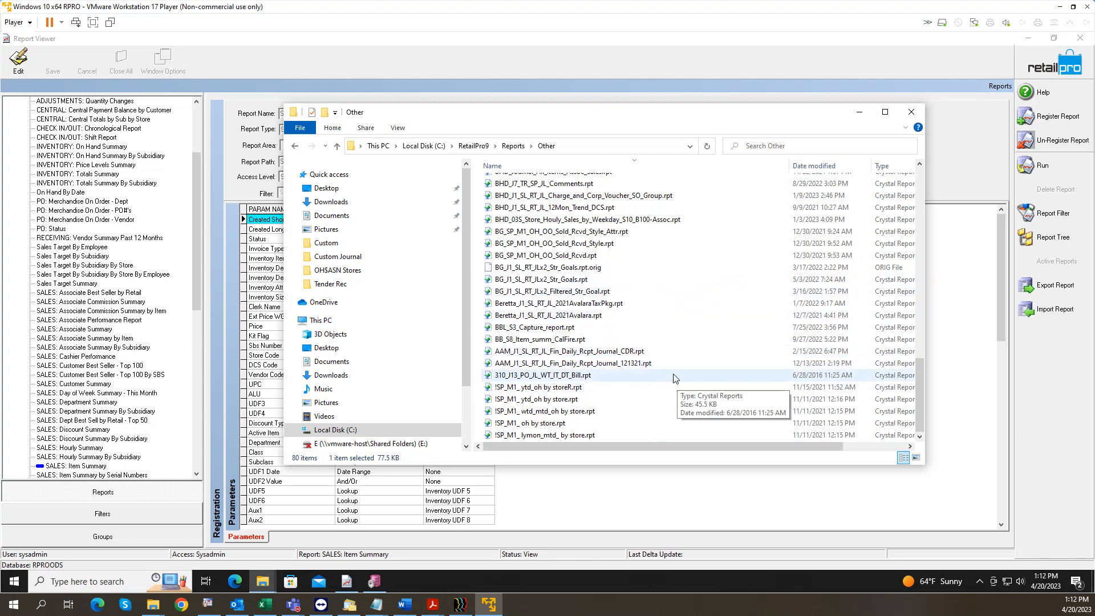
{"action": "scroll", "coordinate": [593, 285], "scroll_direction": "up", "scroll_amount": 18}
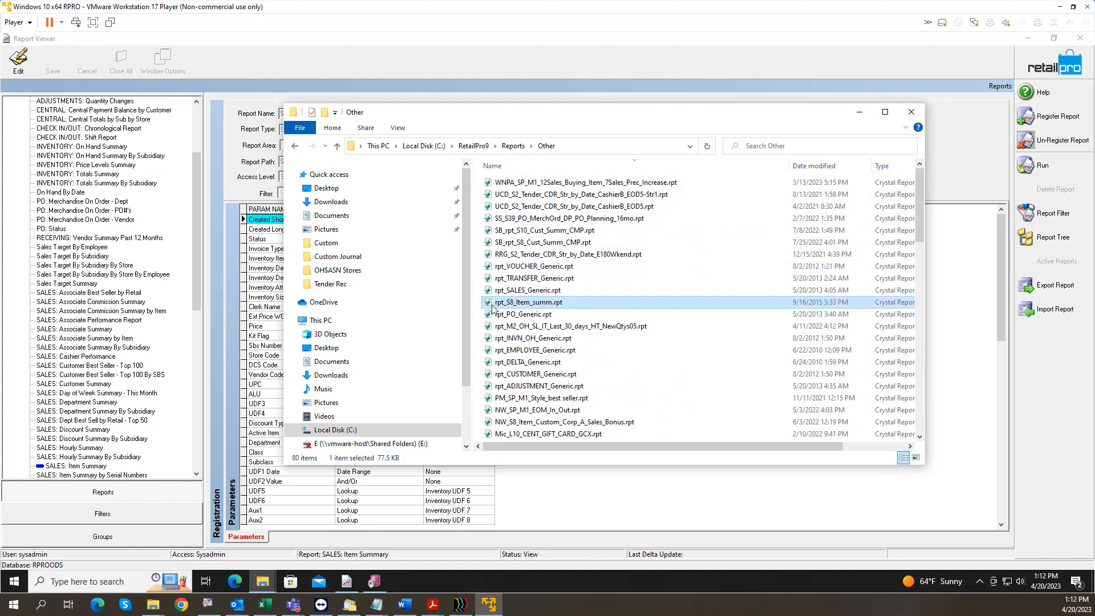
Step: Replace the 'rpt' prefix of the pasted copy with 'BHD-Test', giving BHD-Test_S8_Item_summ.rpt
{"action": "left_click", "coordinate": [499, 305]}
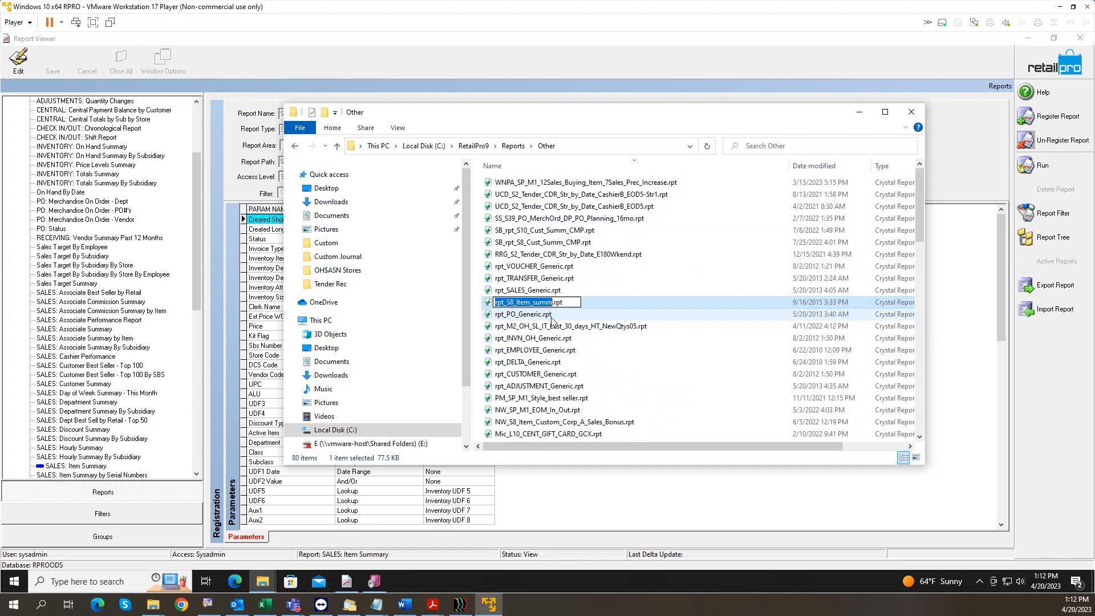
{"action": "double_click", "coordinate": [500, 304]}
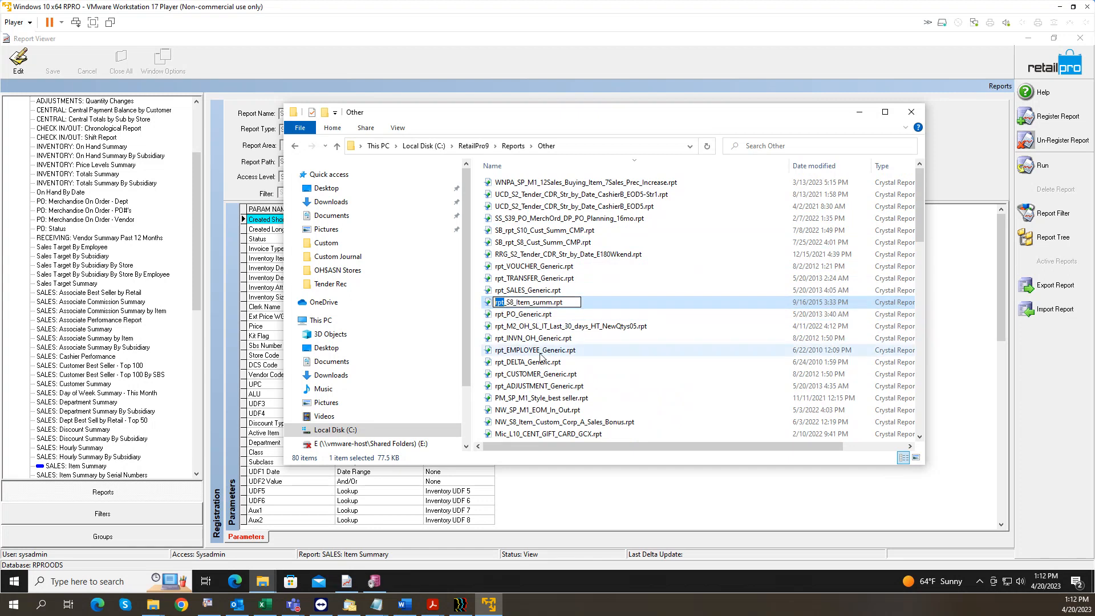
{"action": "type", "text": "BHD"}
{"action": "type", "text": "-Test"}
{"action": "key", "text": "Return"}
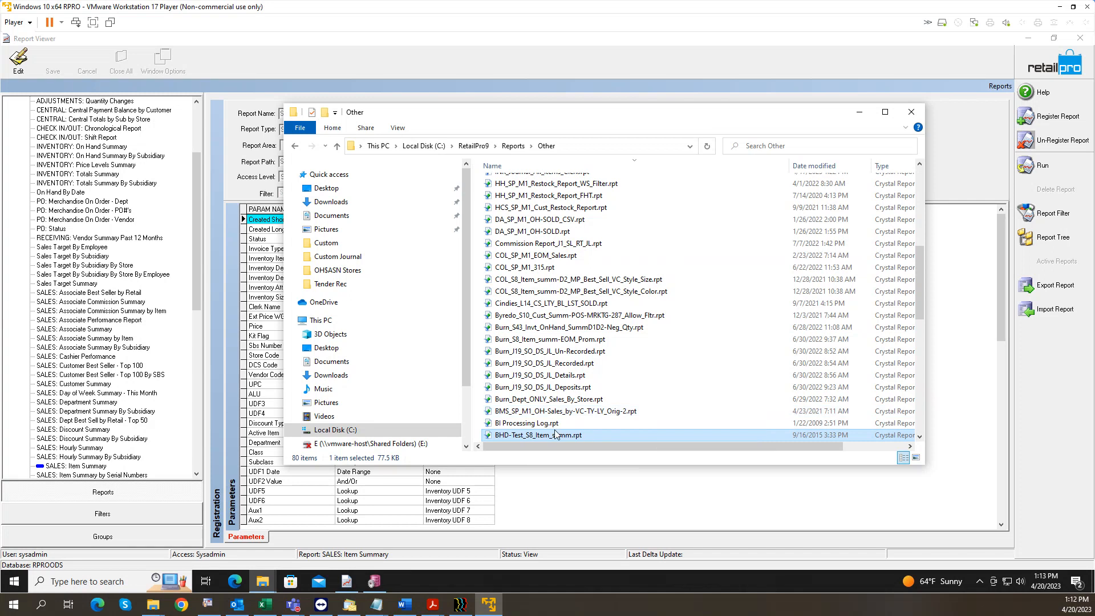
{"action": "left_click", "coordinate": [573, 436]}
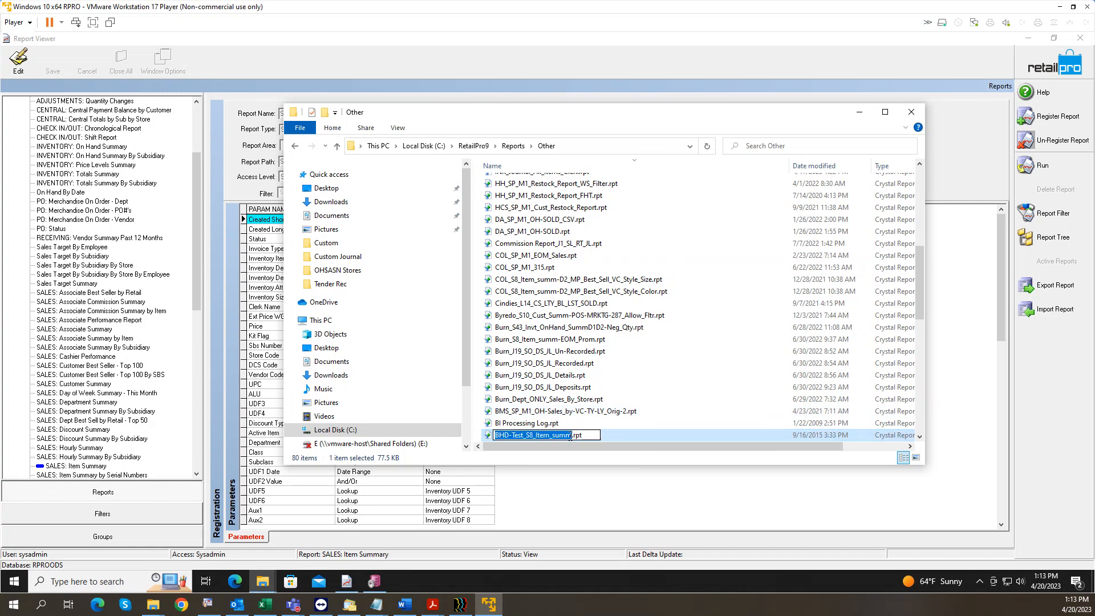
{"action": "key", "text": "Right"}
{"action": "left_click", "coordinate": [524, 435]}
{"action": "key", "text": "BackSpace"}
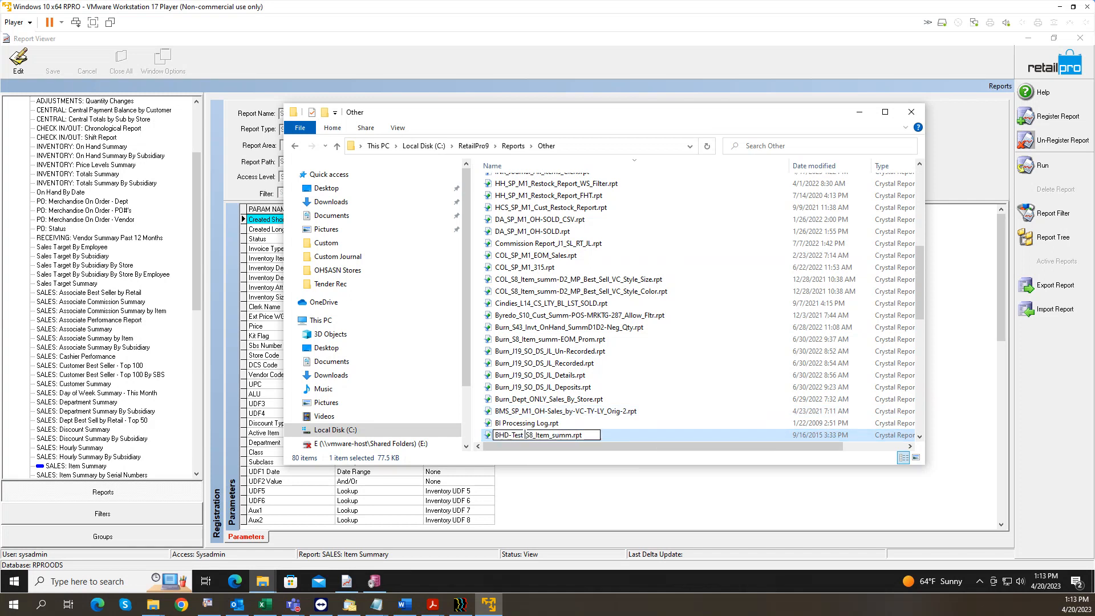
{"action": "left_click_drag", "start_coordinate": [533, 436], "coordinate": [488, 434]}
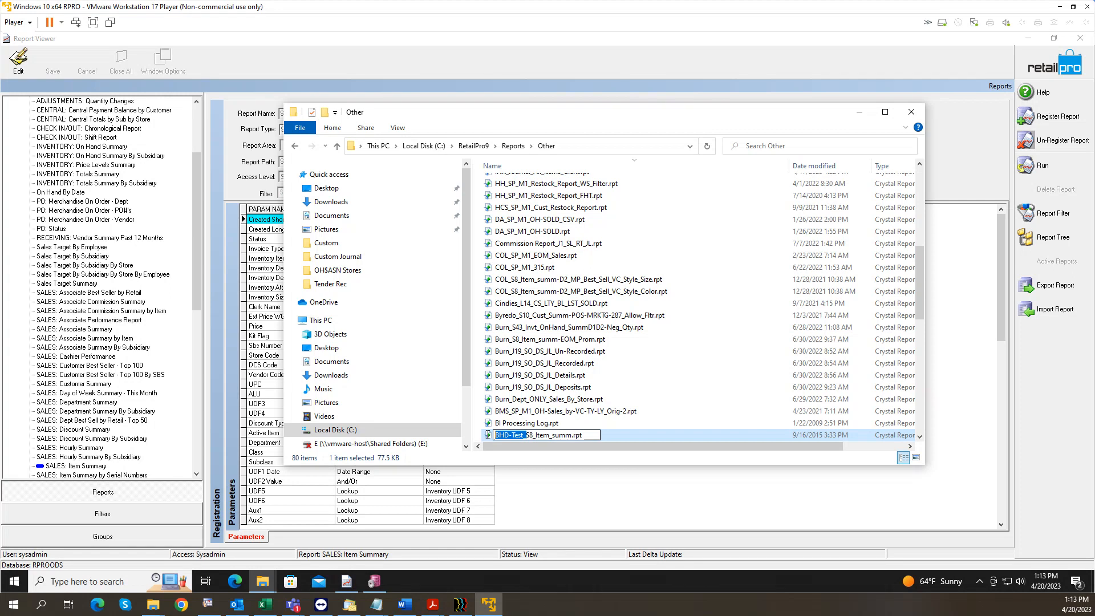
{"action": "left_click", "coordinate": [571, 435]}
{"action": "type", "text": "_DCS"}
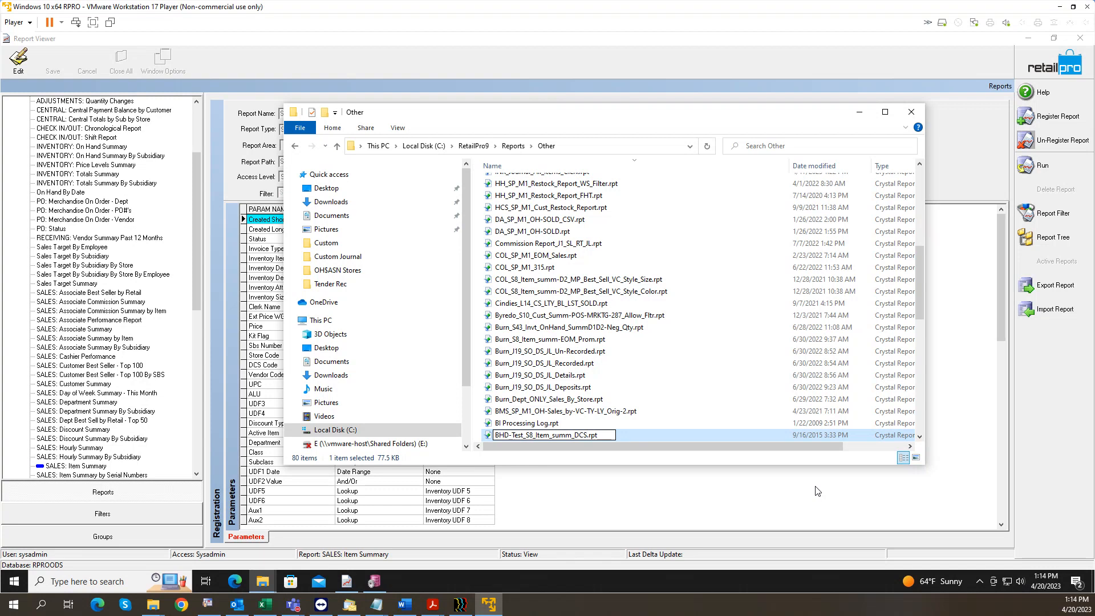
{"action": "key", "text": "BackSpace"}
{"action": "key", "text": "BackSpace"}
{"action": "key", "text": "BackSpace"}
{"action": "key", "text": "BackSpace"}
{"action": "key", "text": "Return"}
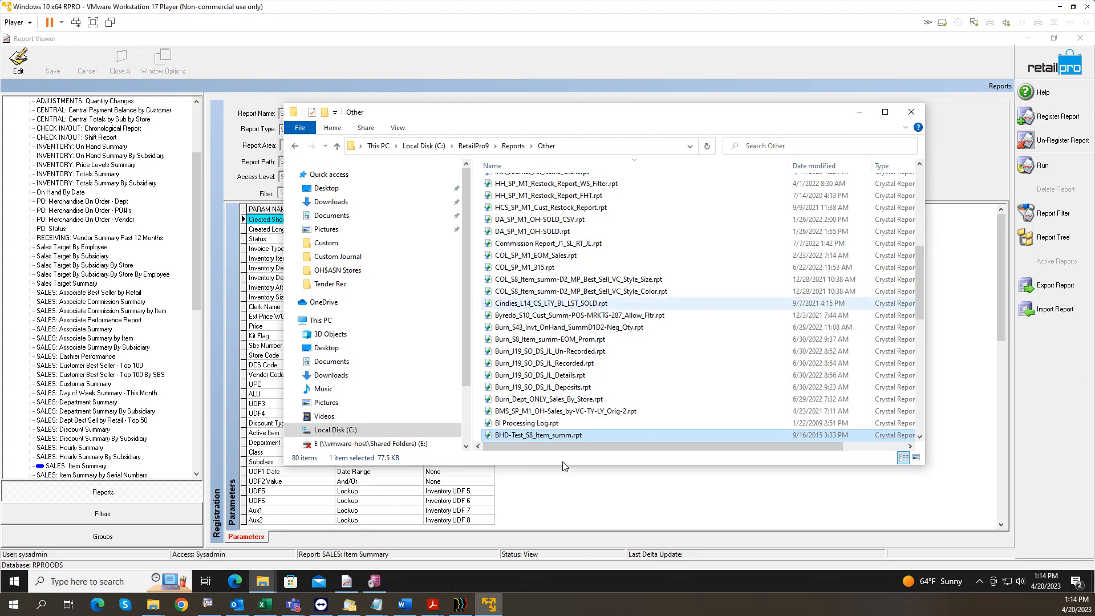
{"action": "left_click", "coordinate": [562, 439]}
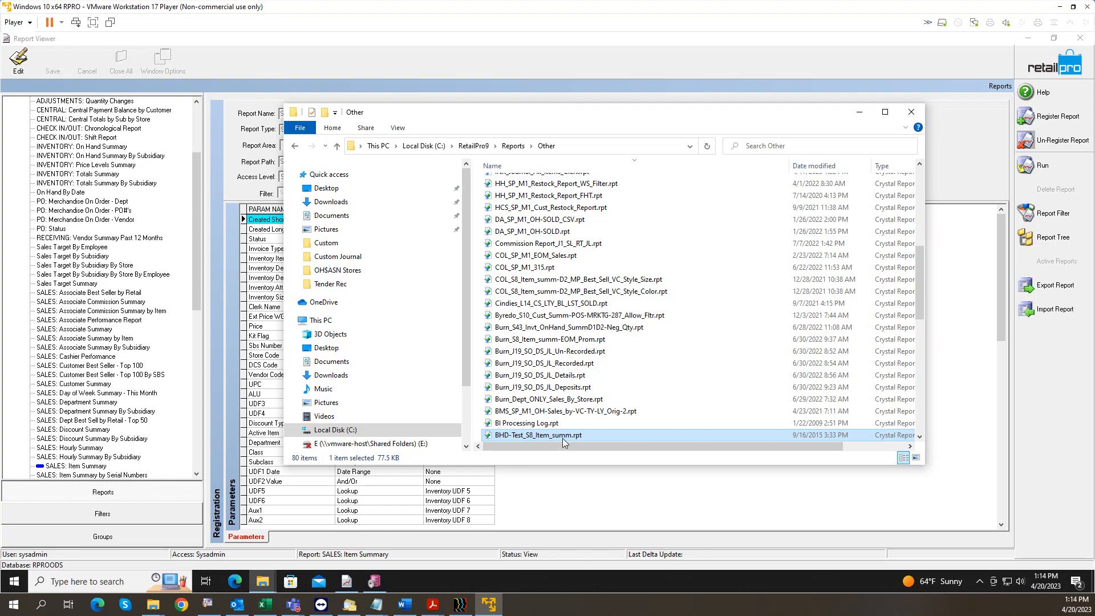
{"action": "left_click_drag", "start_coordinate": [571, 435], "coordinate": [526, 434]}
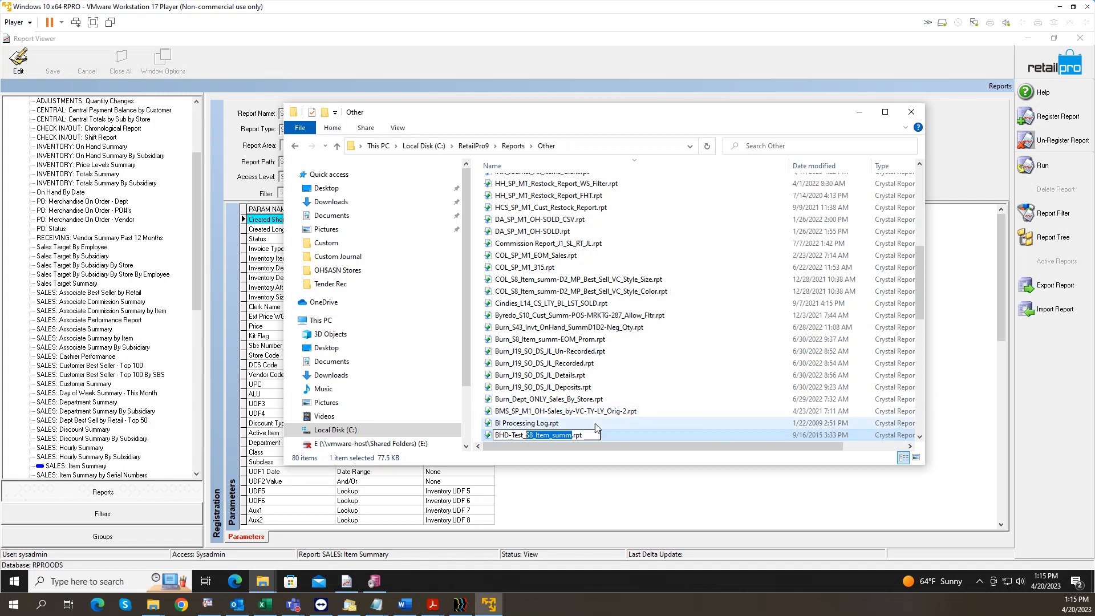
{"action": "key", "text": "Return"}
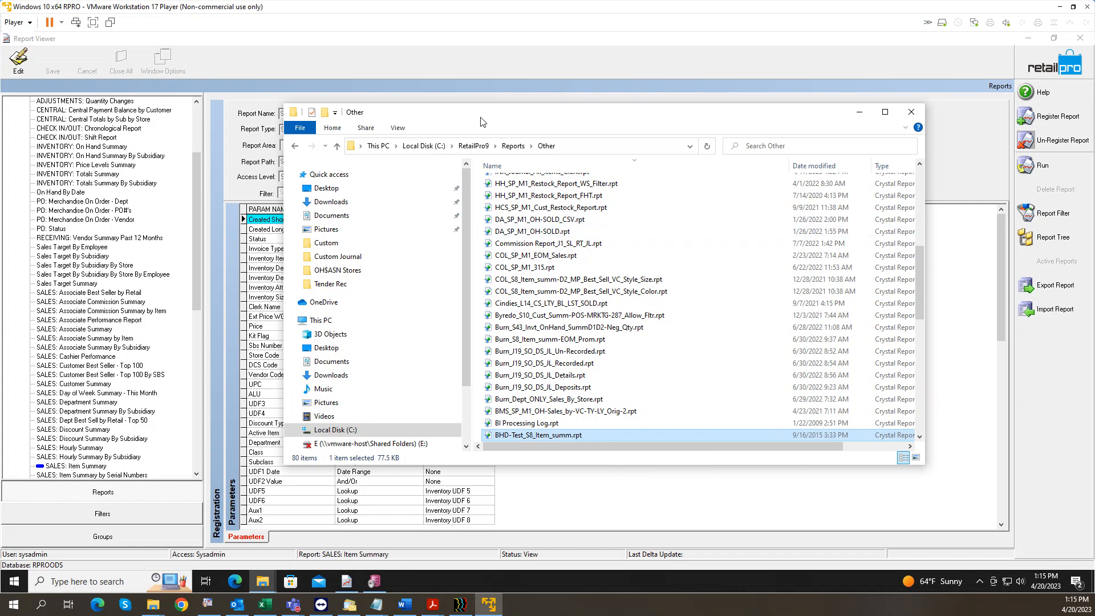
Step: Return to Report Viewer and select the Status parameter's Invoice Status lookup
{"action": "left_click", "coordinate": [412, 71]}
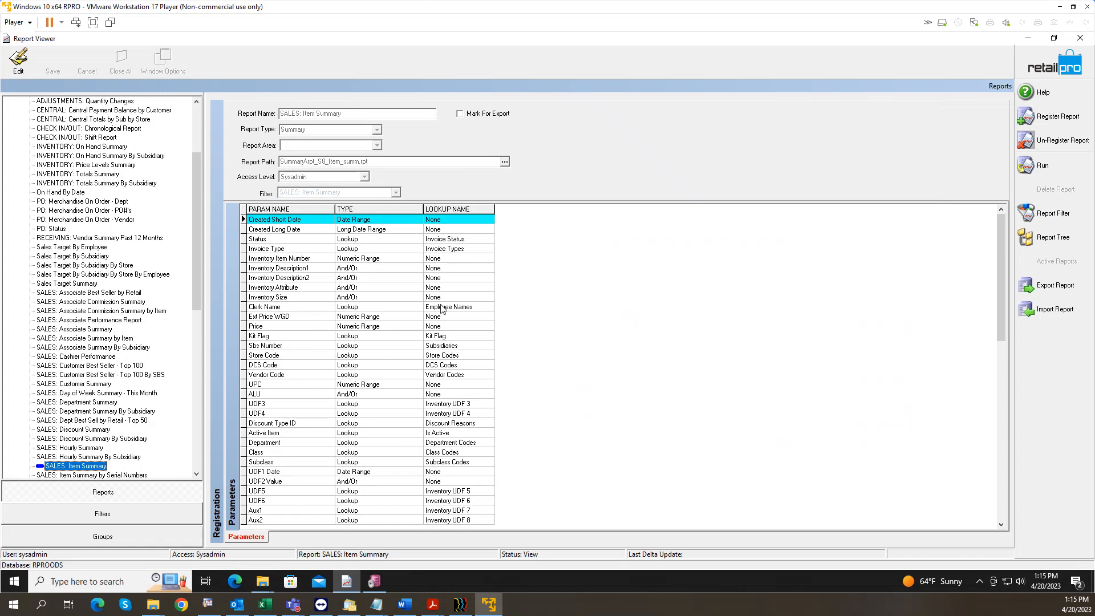
{"action": "left_click", "coordinate": [376, 238]}
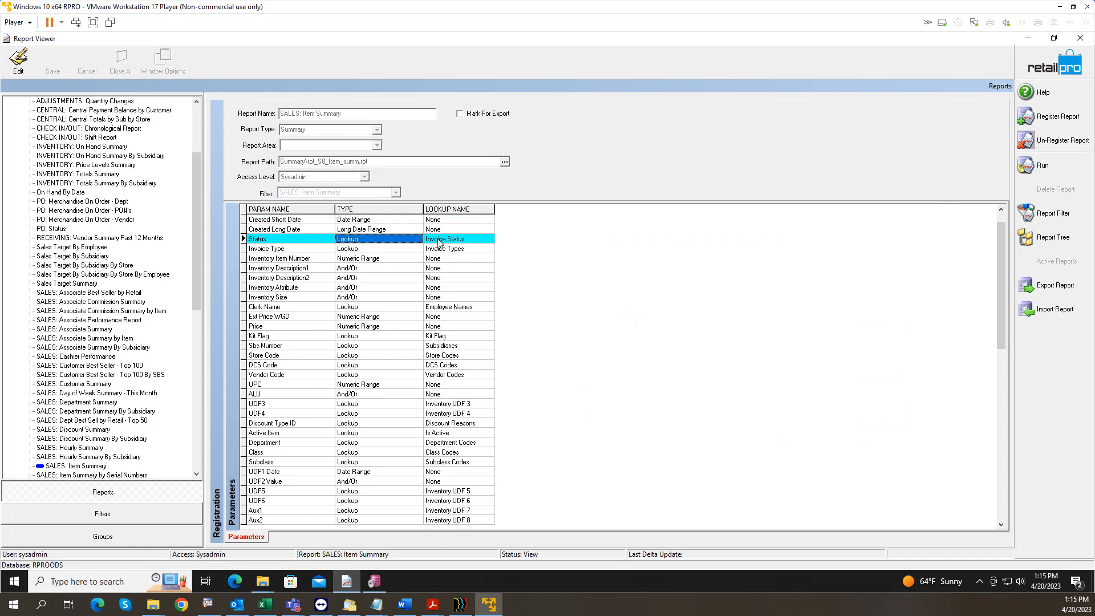
{"action": "left_click", "coordinate": [438, 239]}
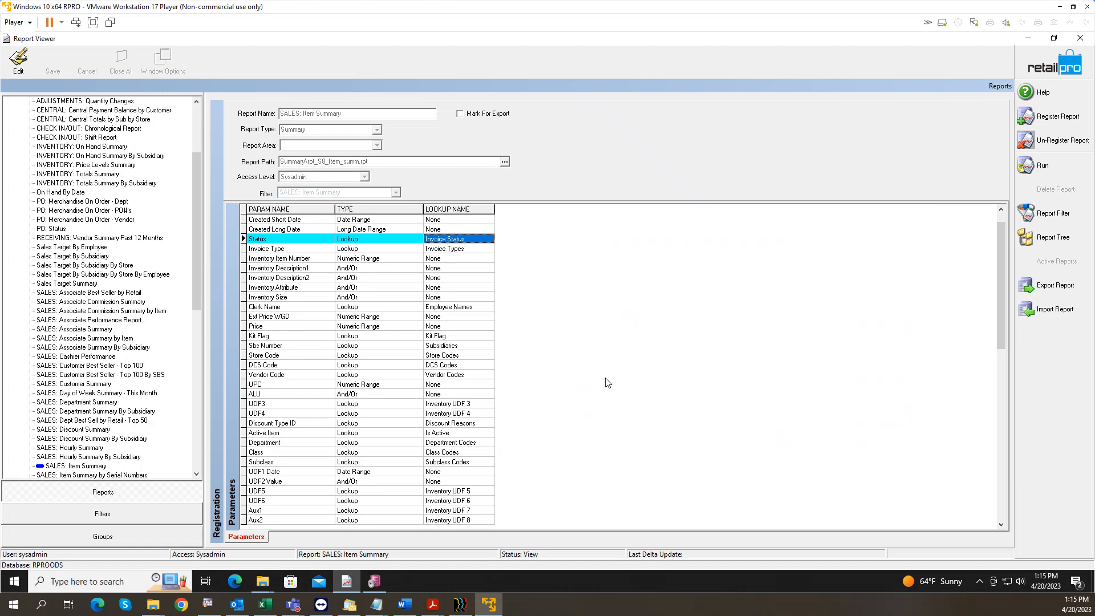
Step: Export all rows of the Item Summary Parameters grid to Notepad
{"action": "right_click", "coordinate": [355, 240]}
{"action": "left_click", "coordinate": [385, 241]}
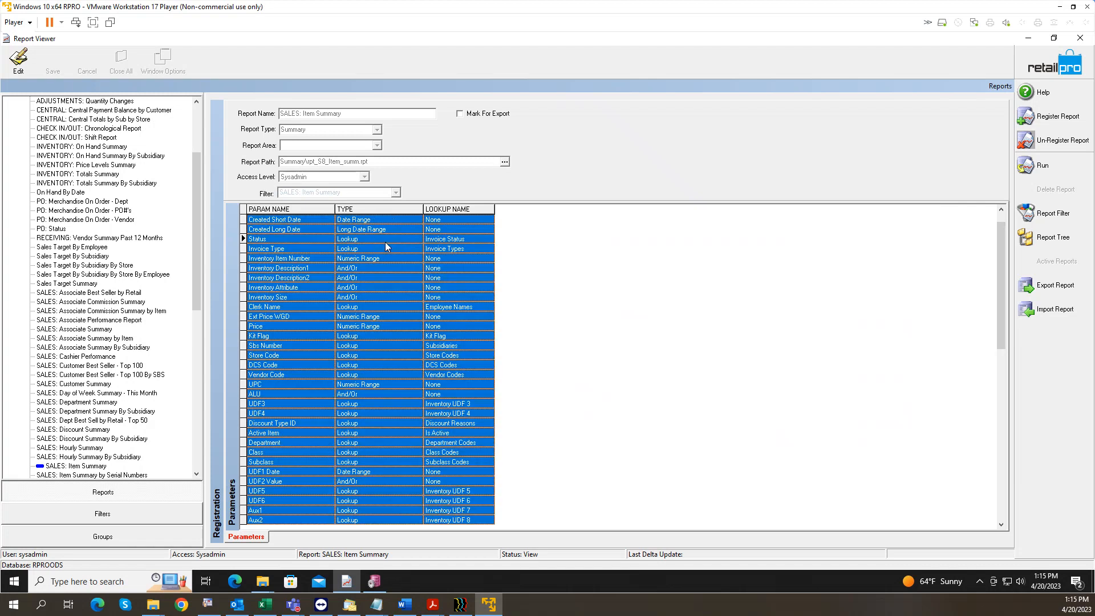
{"action": "right_click", "coordinate": [385, 242]}
{"action": "mouse_move", "coordinate": [443, 296]}
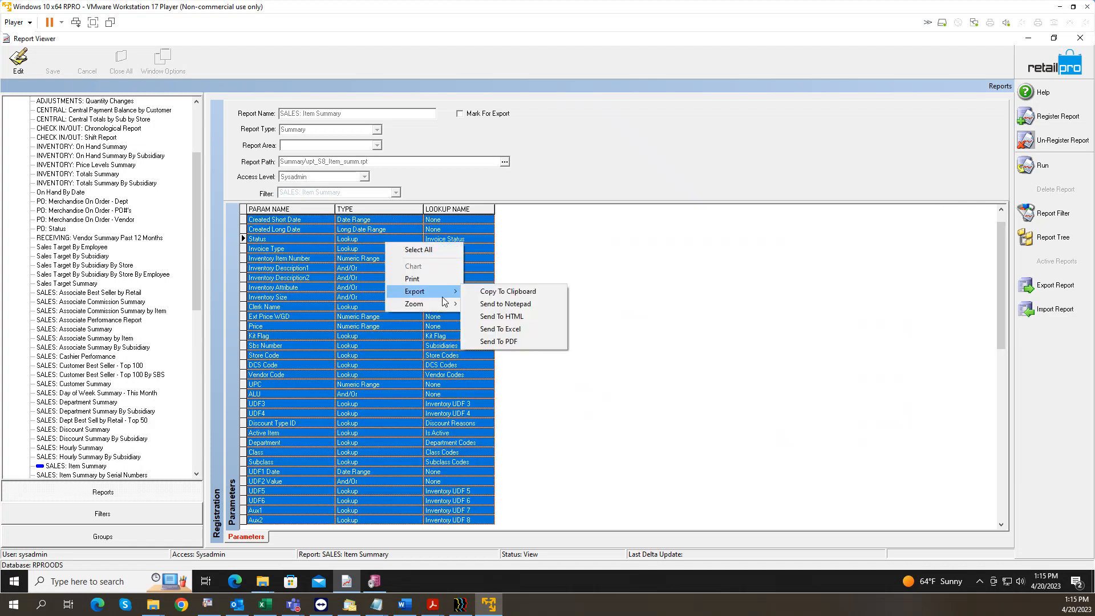
{"action": "left_click", "coordinate": [495, 305]}
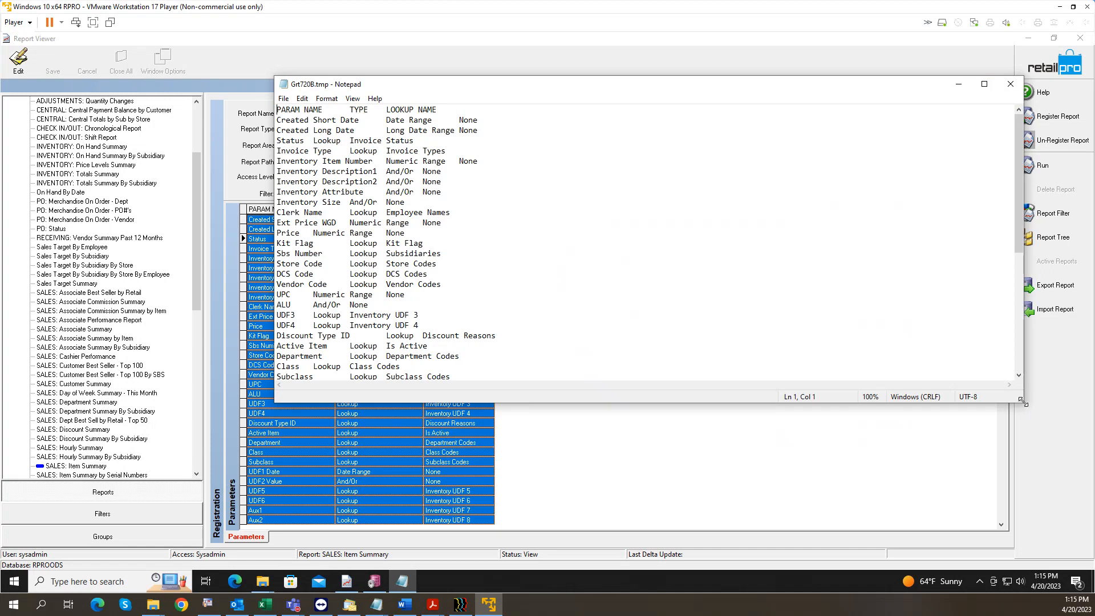
Step: Enlarge and review the Notepad parameter listing, then move it aside behind Report Viewer
{"action": "left_click_drag", "start_coordinate": [1024, 402], "coordinate": [663, 565]}
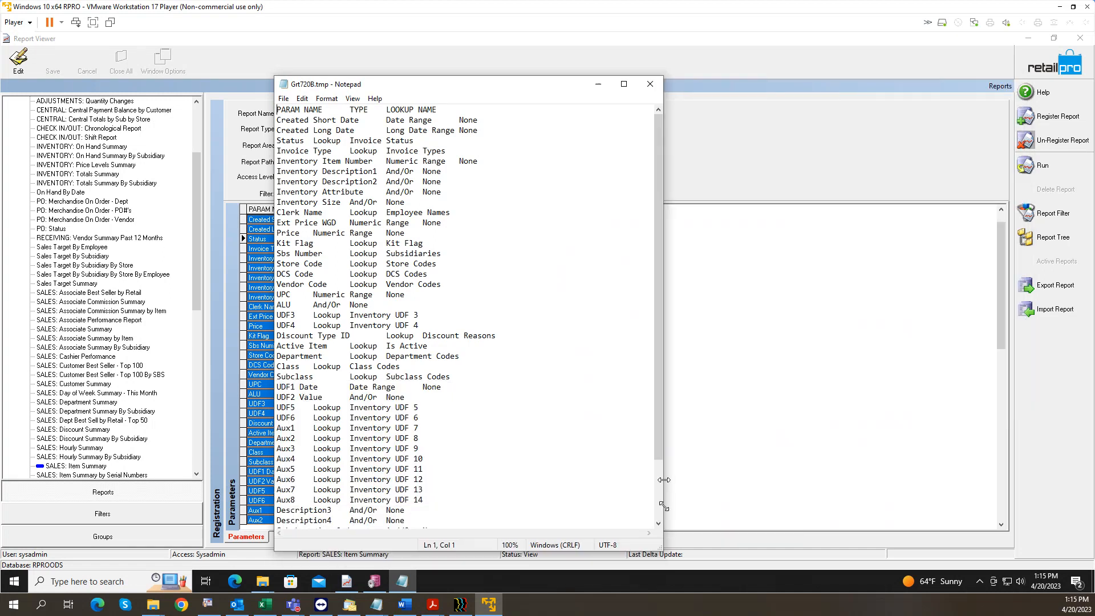
{"action": "scroll", "coordinate": [463, 311], "scroll_direction": "down", "scroll_amount": 3}
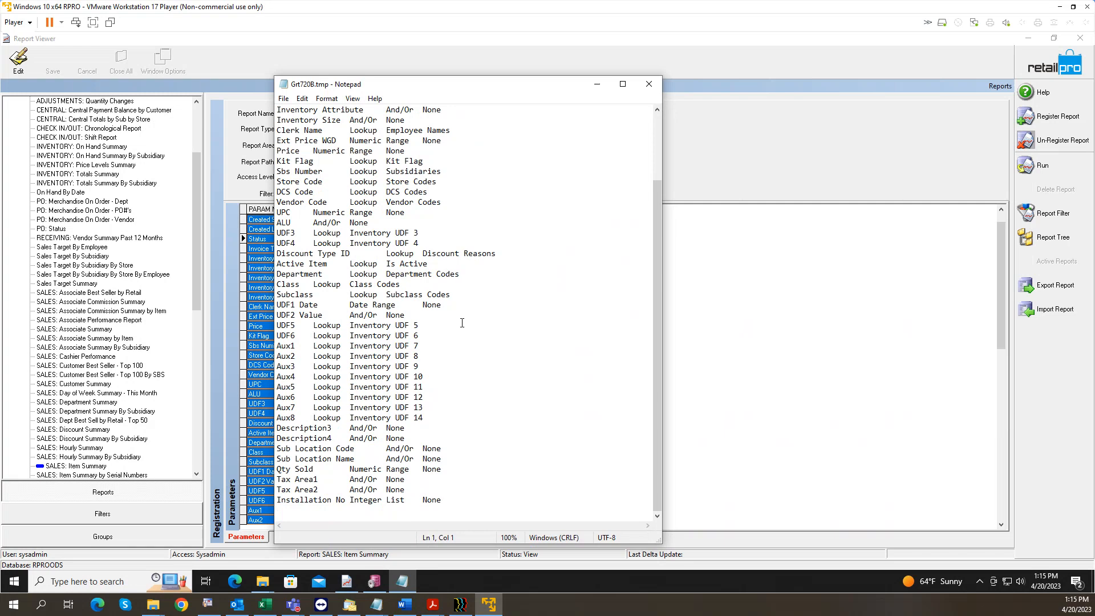
{"action": "scroll", "coordinate": [462, 322], "scroll_direction": "up", "scroll_amount": 3}
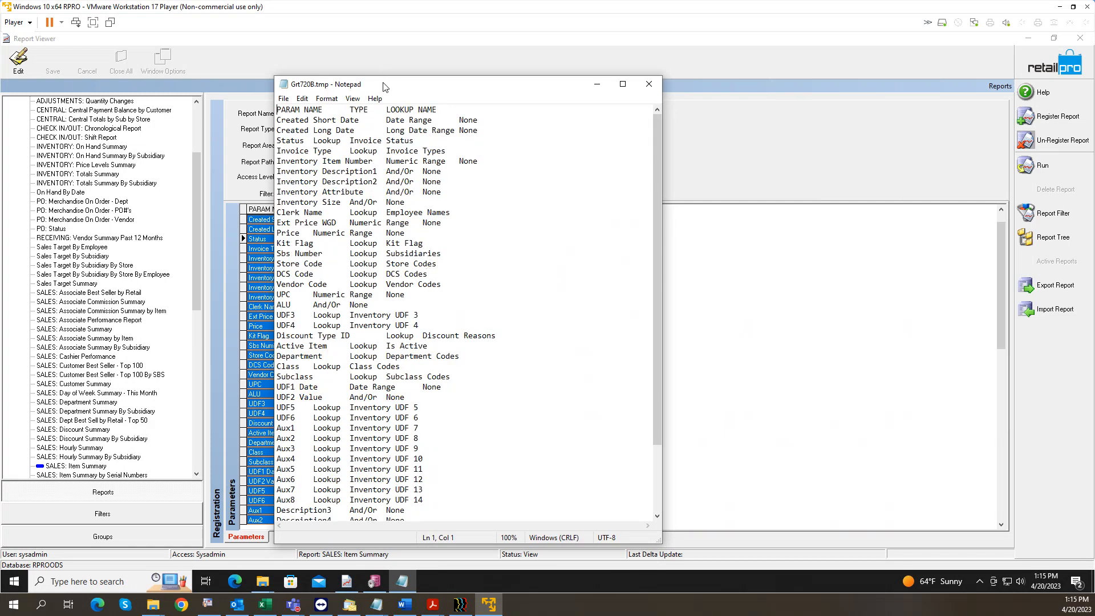
{"action": "left_click_drag", "start_coordinate": [383, 87], "coordinate": [710, 76]}
{"action": "left_click", "coordinate": [509, 273]}
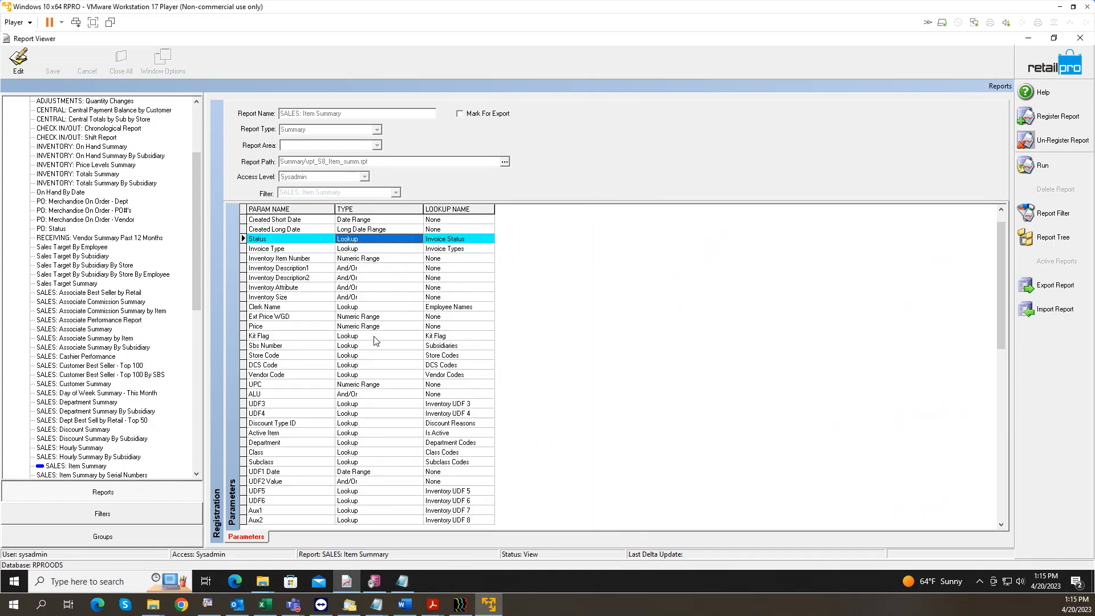
{"action": "left_click", "coordinate": [381, 222]}
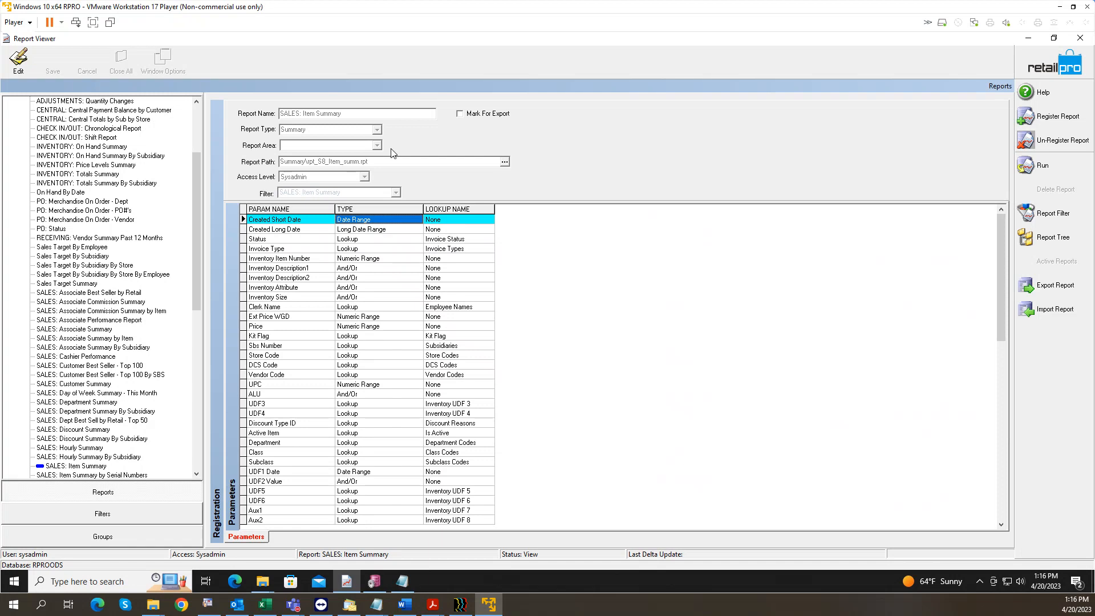
{"action": "left_click", "coordinate": [399, 261]}
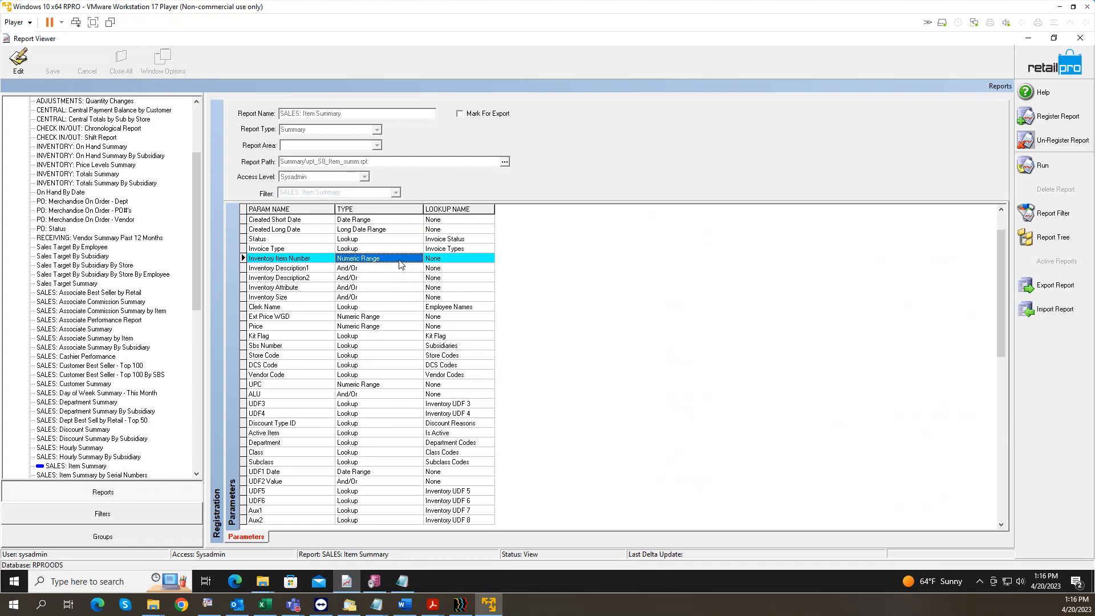
{"action": "left_click", "coordinate": [372, 271]}
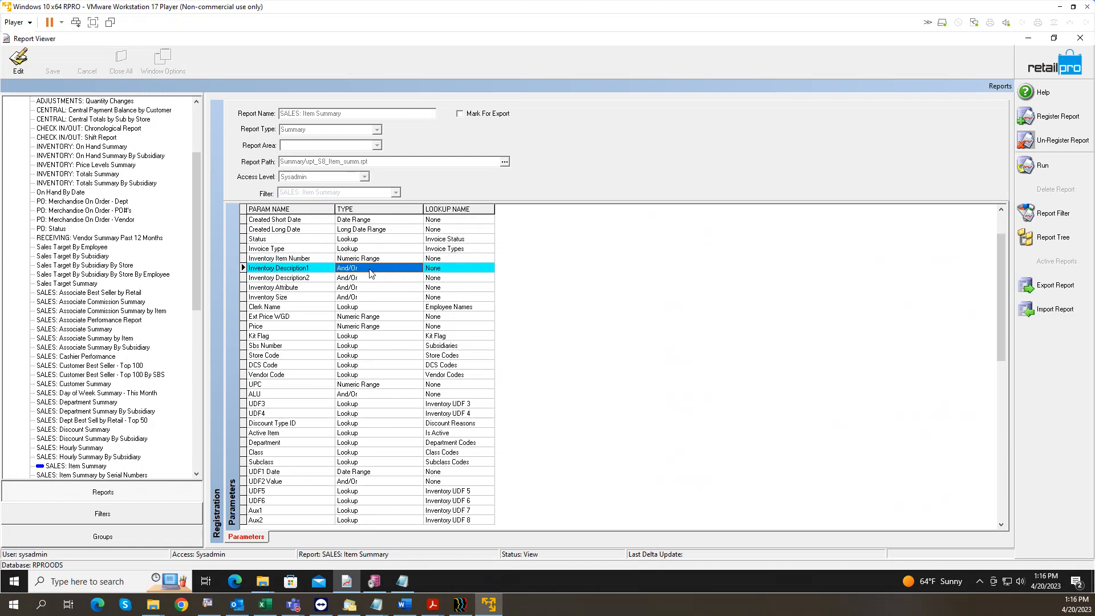
{"action": "key", "text": "Up"}
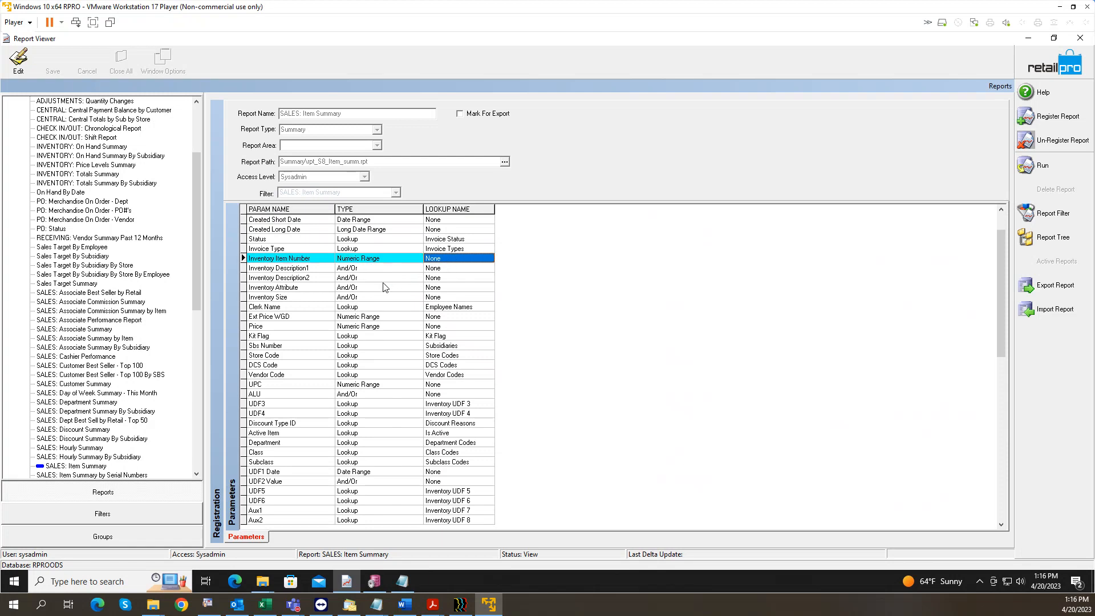
{"action": "left_click", "coordinate": [375, 336]}
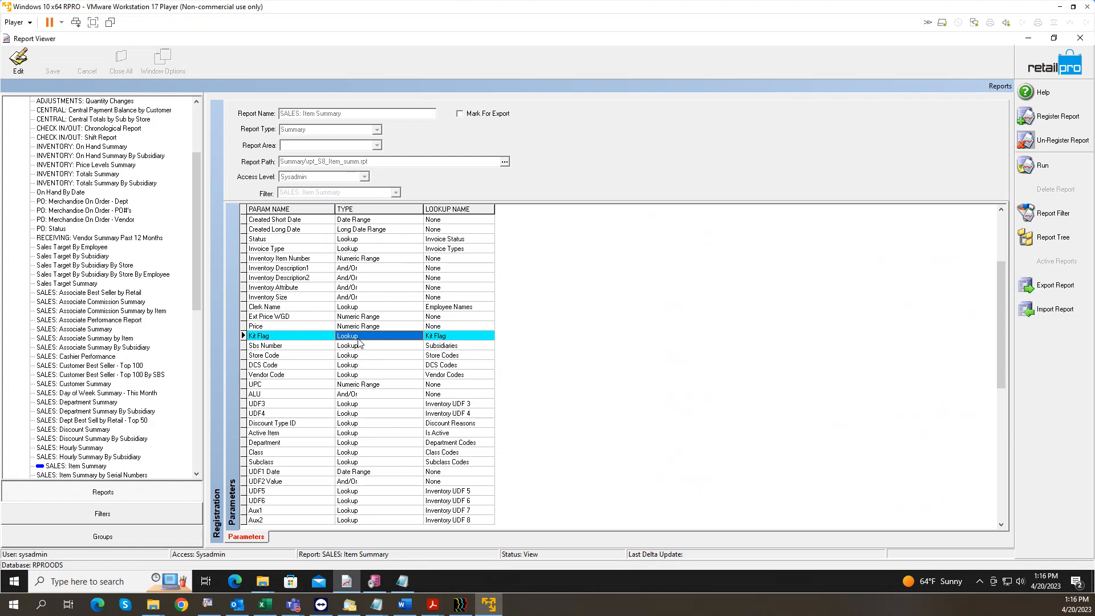
{"action": "left_click", "coordinate": [357, 308]}
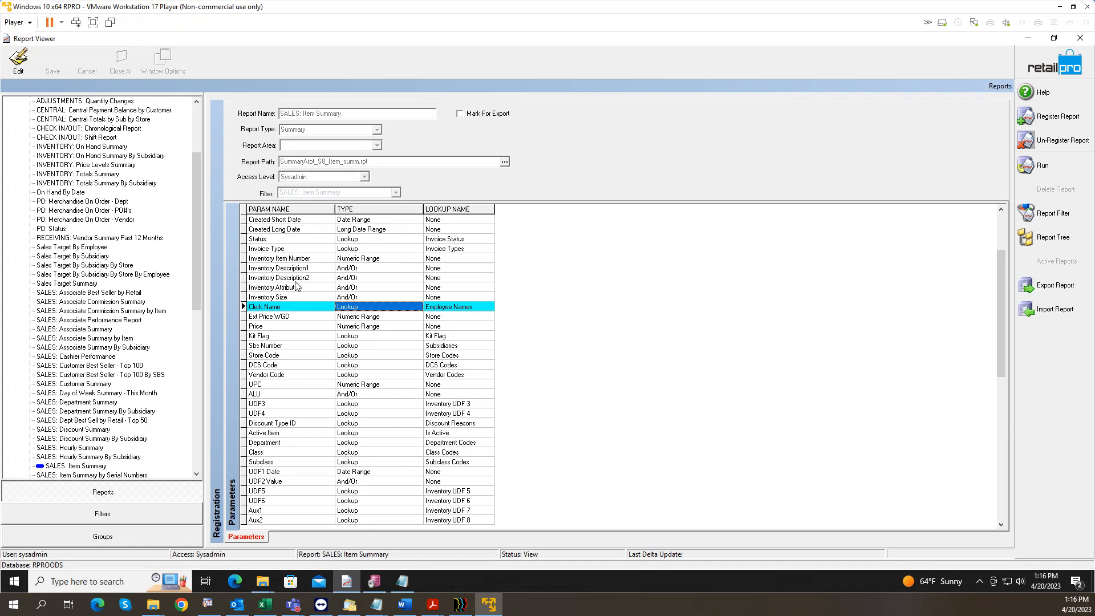
{"action": "left_click_drag", "start_coordinate": [194, 224], "coordinate": [202, 141]}
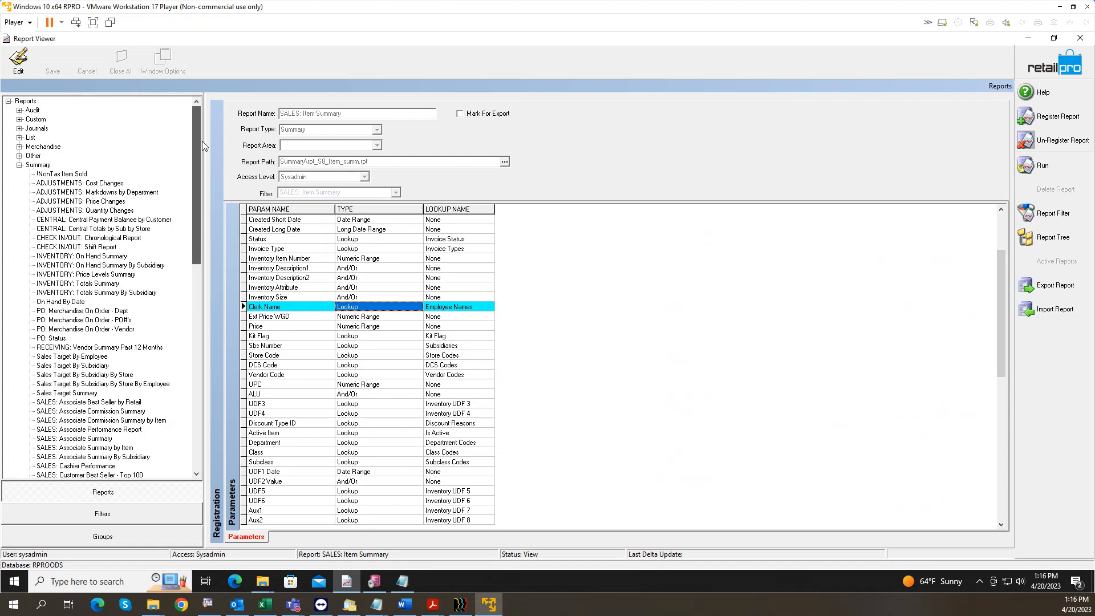
Step: Browse the Other folder's existing registrations, then start a new Default_Name report registration
{"action": "left_click", "coordinate": [38, 161]}
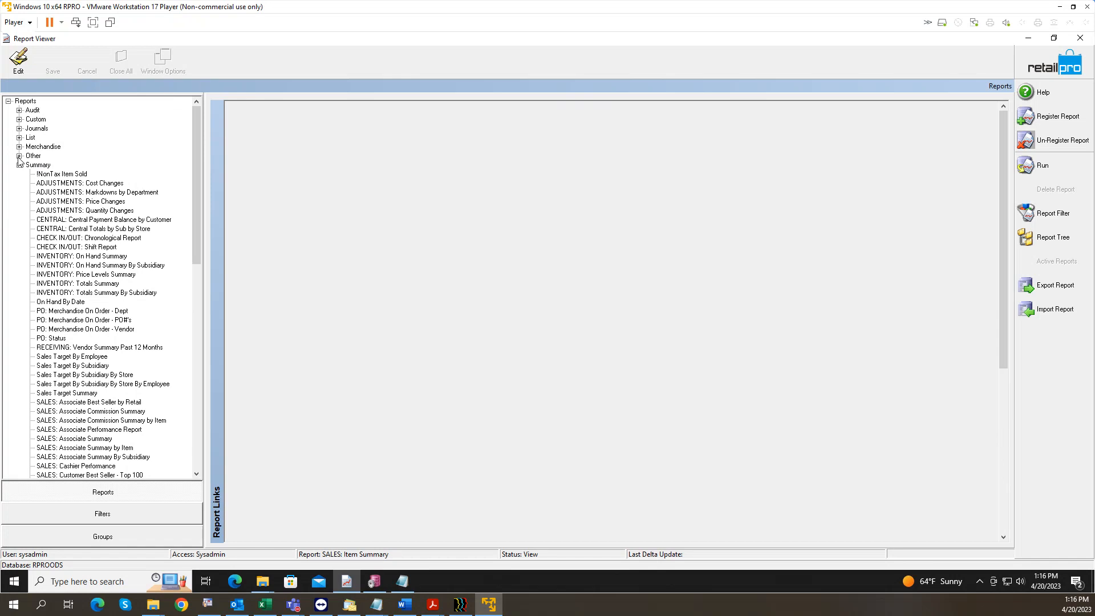
{"action": "left_click", "coordinate": [32, 156]}
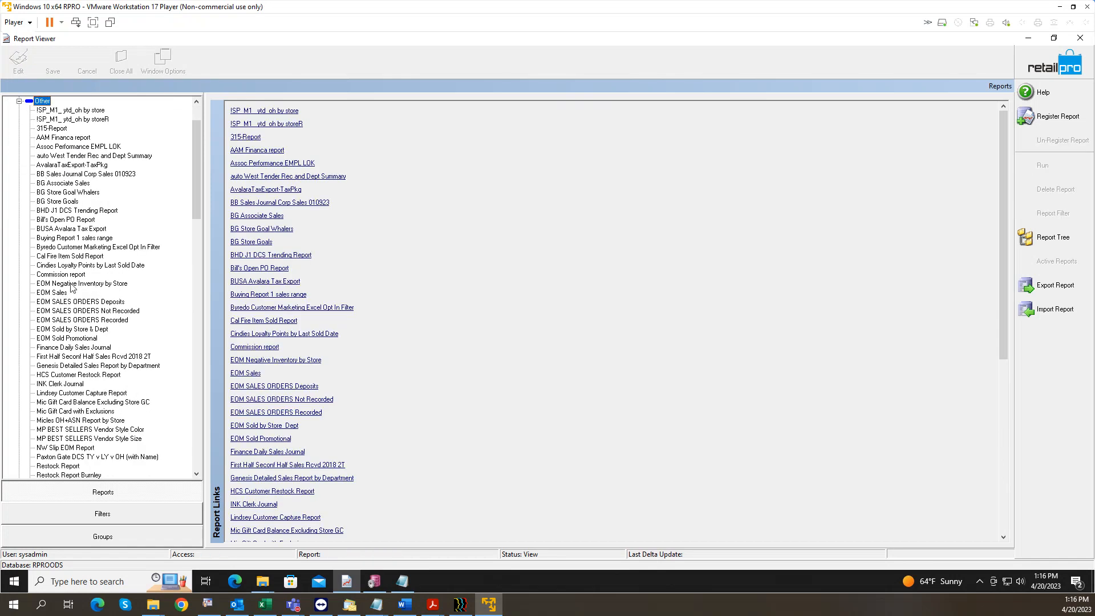
{"action": "left_click", "coordinate": [74, 247]}
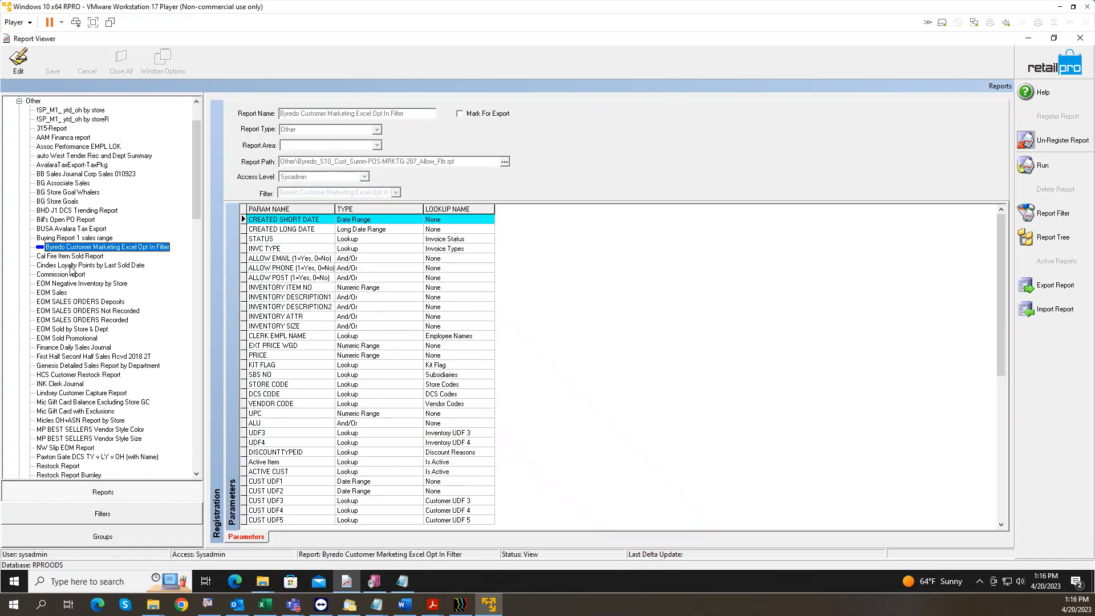
{"action": "left_click", "coordinate": [71, 266]}
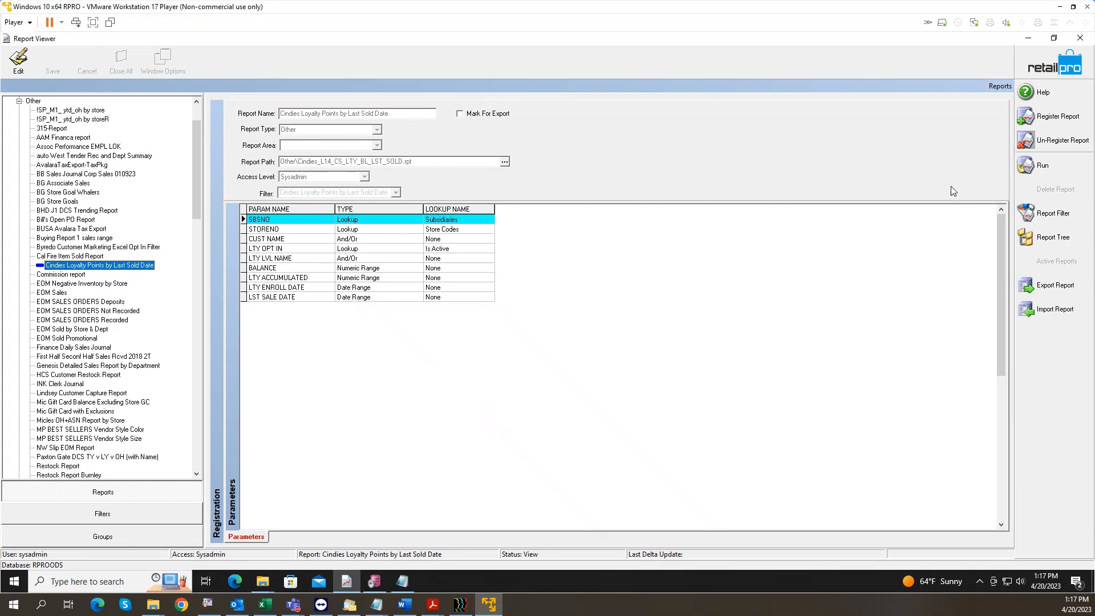
{"action": "left_click", "coordinate": [1052, 118]}
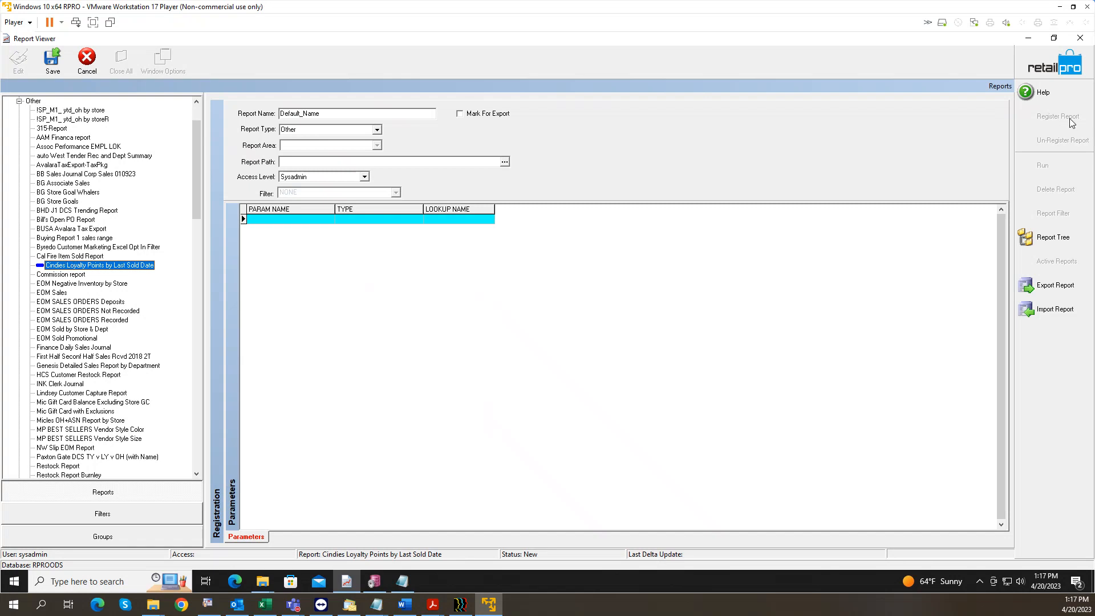
Step: Replace Default_Name with 'Test DCS Summary' as the report name, keeping report type Other
{"action": "left_click", "coordinate": [311, 132]}
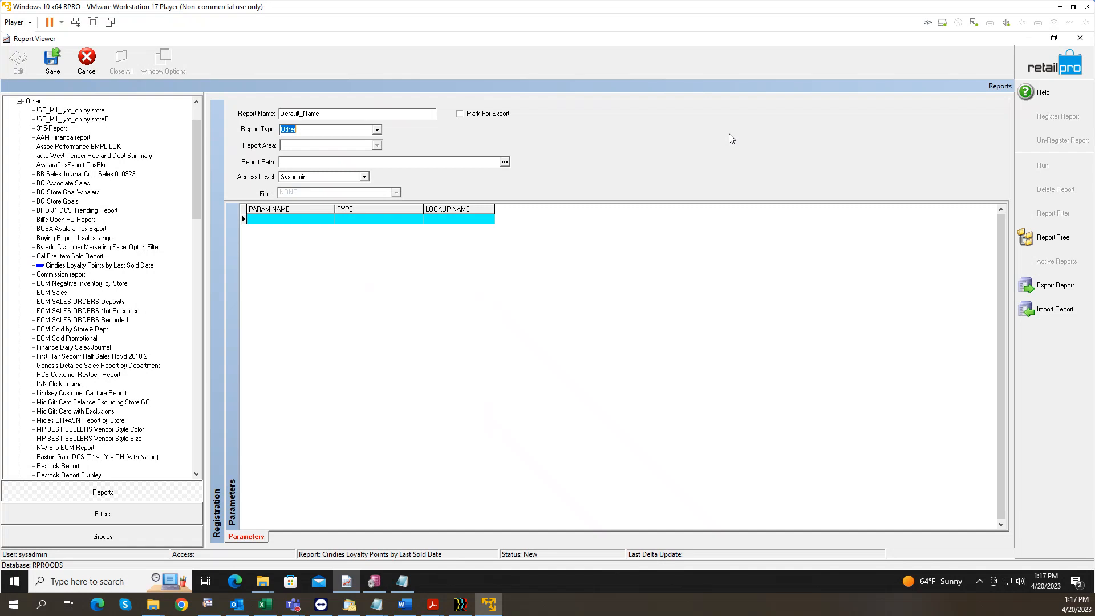
{"action": "left_click", "coordinate": [327, 113]}
{"action": "double_click", "coordinate": [326, 113]}
{"action": "type", "text": "Test DCS Summary"}
{"action": "left_click", "coordinate": [288, 130]}
{"action": "left_click", "coordinate": [352, 113]}
{"action": "left_click", "coordinate": [507, 163]}
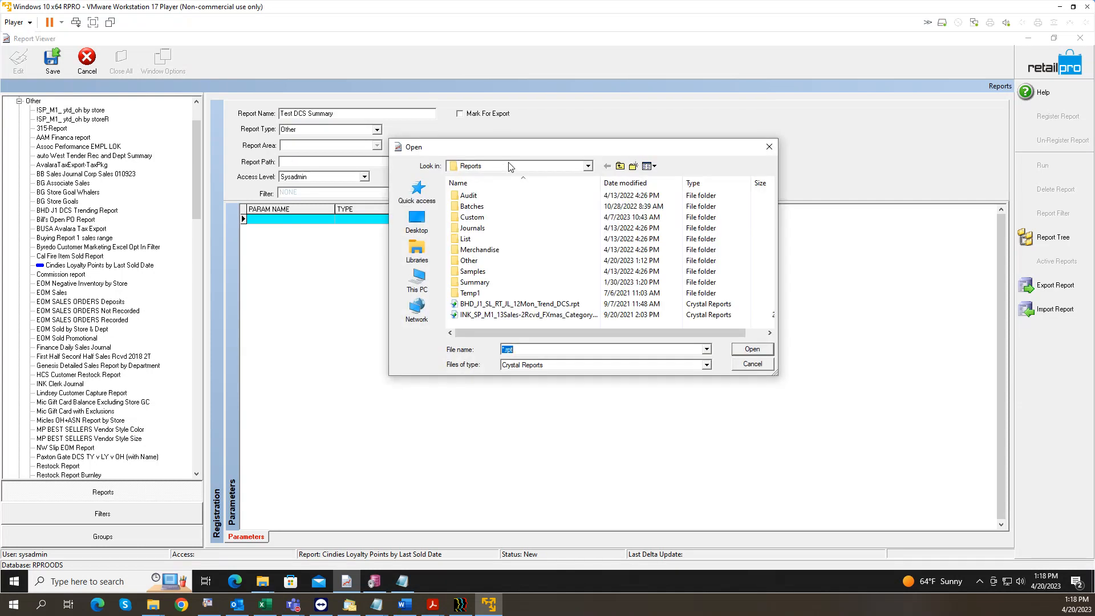
Step: Choose BHD-Test_S8_Item_summ.rpt from the Other folder as the registration's report file
{"action": "double_click", "coordinate": [502, 259]}
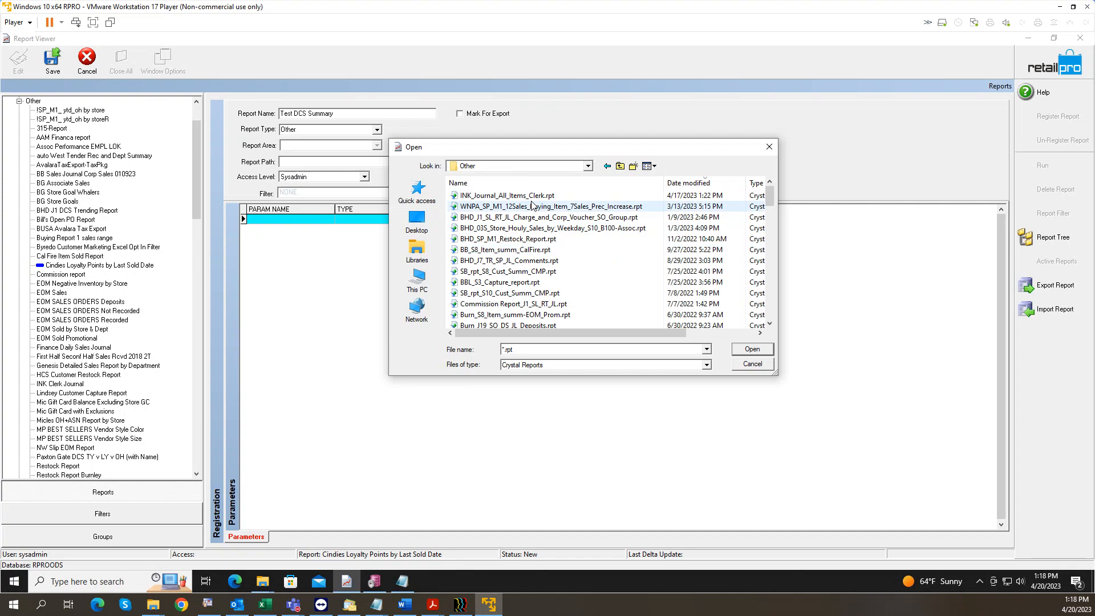
{"action": "left_click", "coordinate": [536, 184]}
{"action": "left_click", "coordinate": [536, 228]}
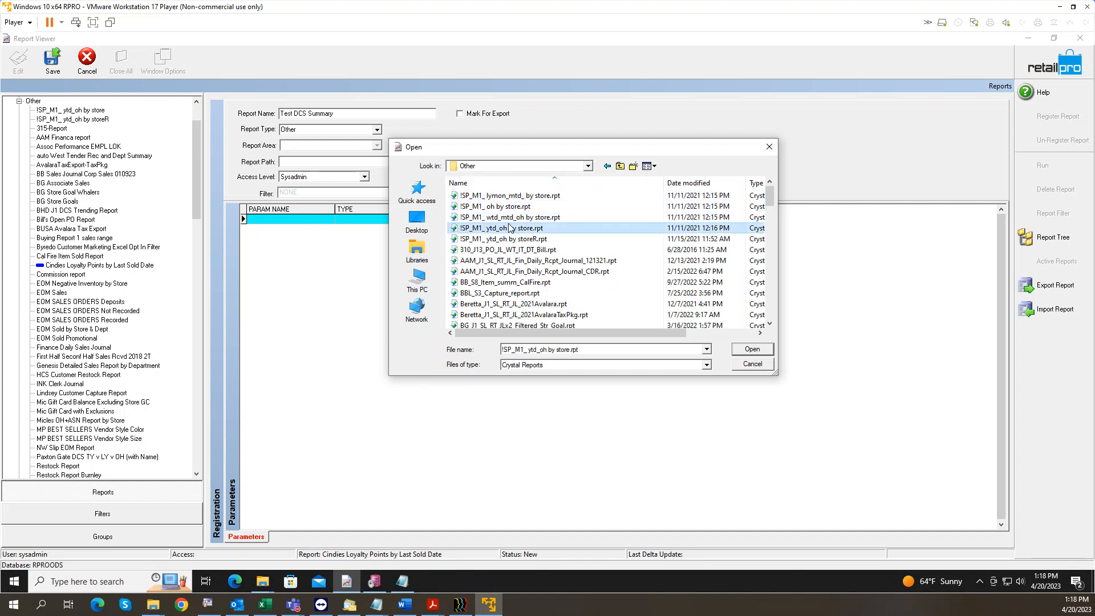
{"action": "scroll", "coordinate": [542, 256], "scroll_direction": "down", "scroll_amount": 5}
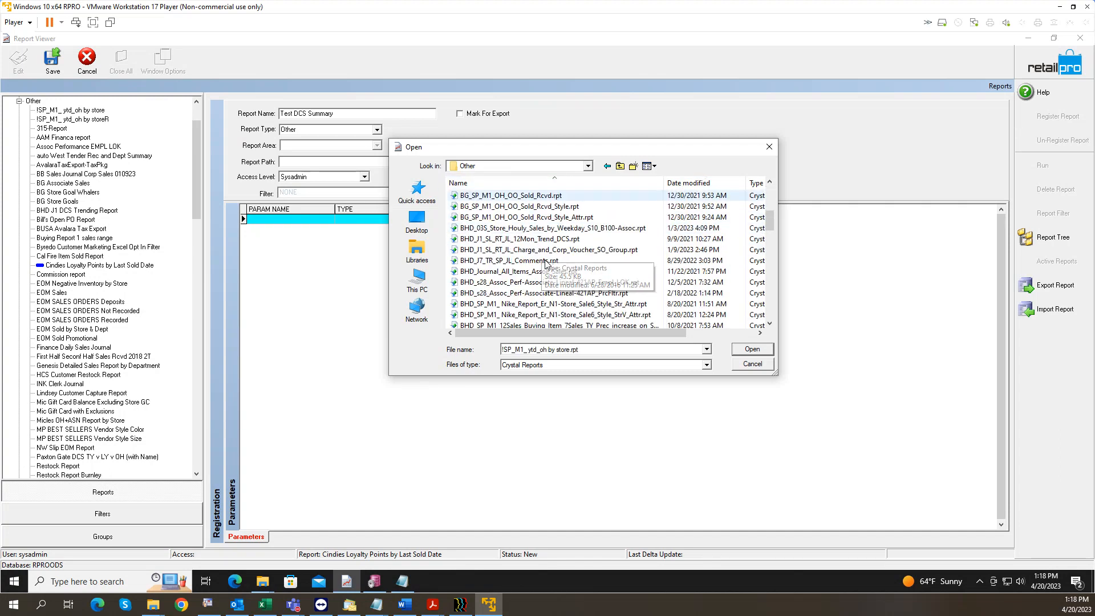
{"action": "scroll", "coordinate": [556, 266], "scroll_direction": "down", "scroll_amount": 5}
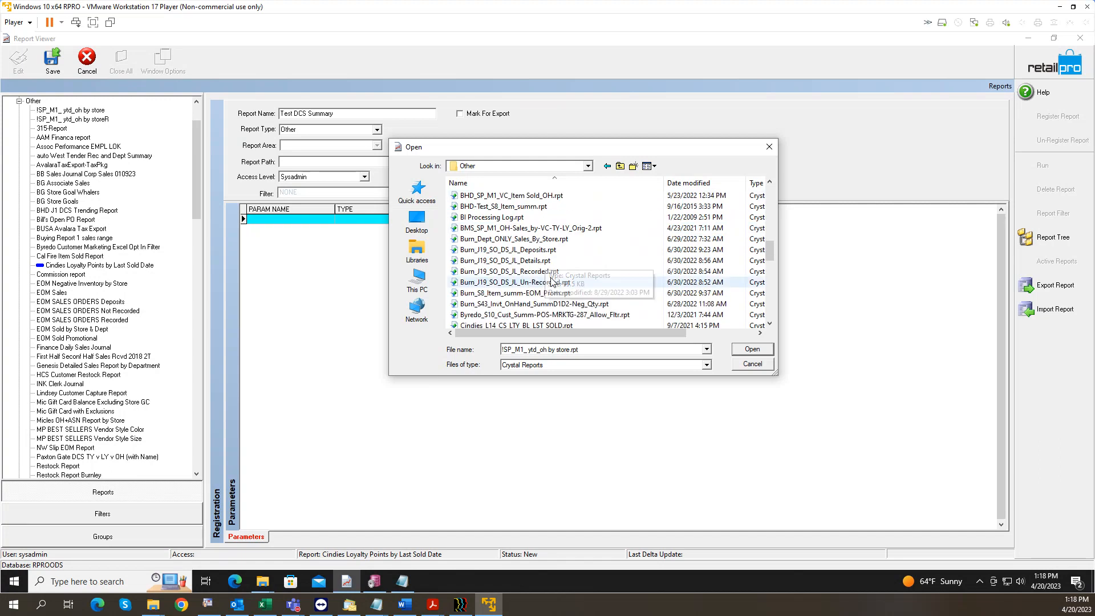
{"action": "left_click", "coordinate": [533, 207]}
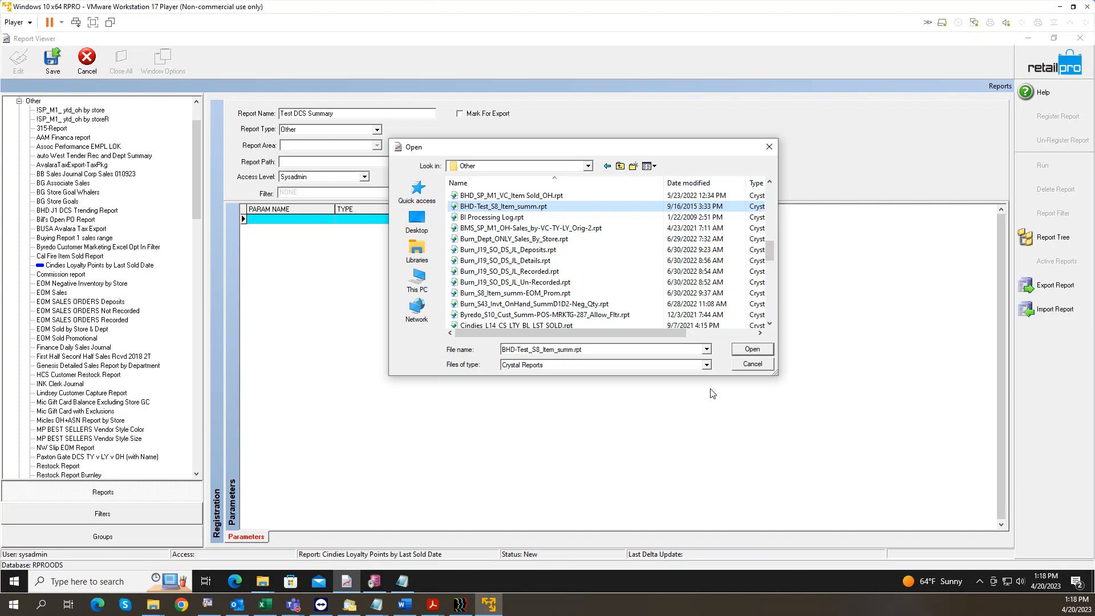
{"action": "left_click", "coordinate": [752, 350]}
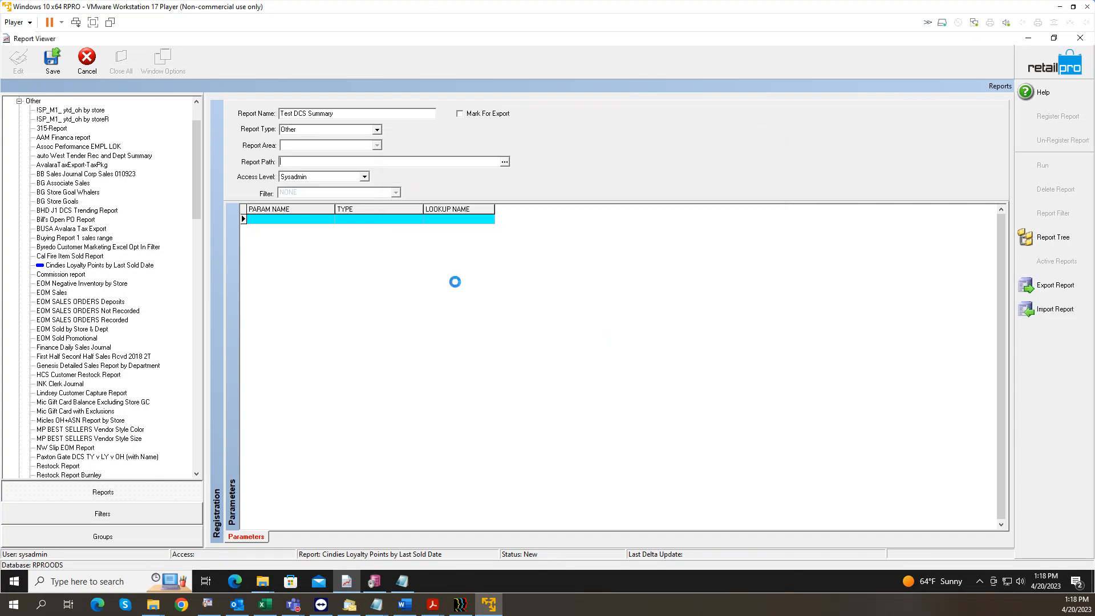
Step: Rename parameters CREATED SHORT DATE to 'Sales Date' and CREATED LONG DATE to 'Sales Date Time'
{"action": "mouse_move", "coordinate": [344, 586]}
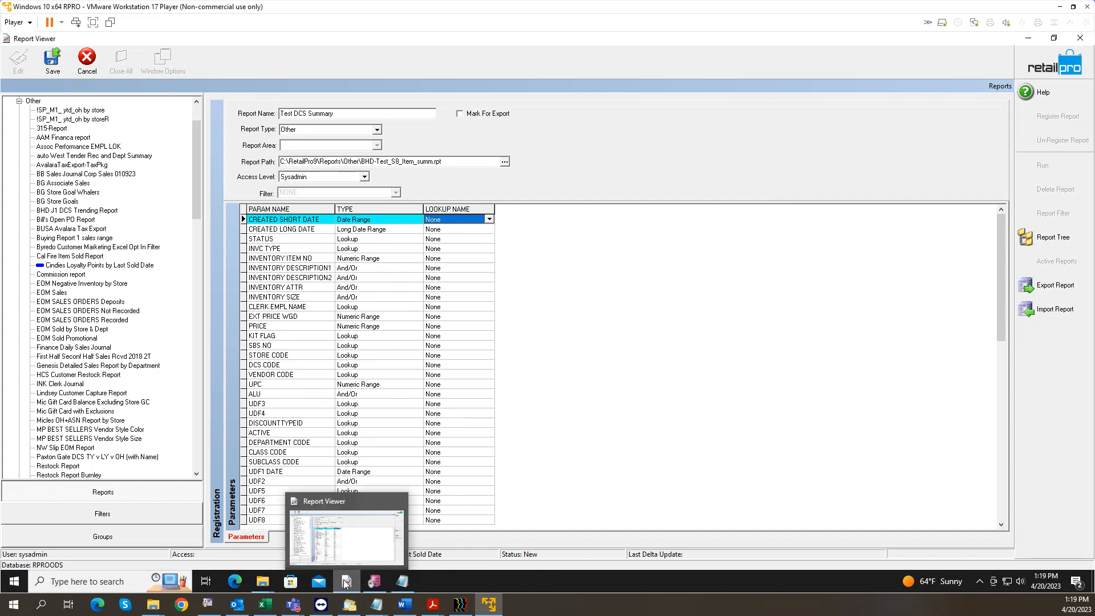
{"action": "left_click", "coordinate": [449, 229]}
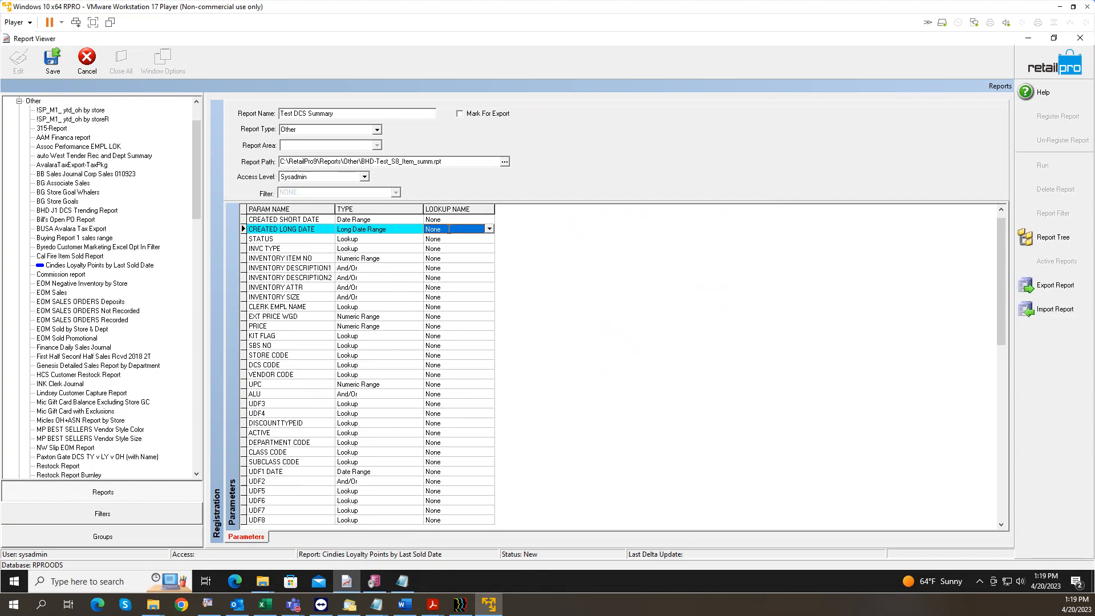
{"action": "left_click", "coordinate": [393, 229]}
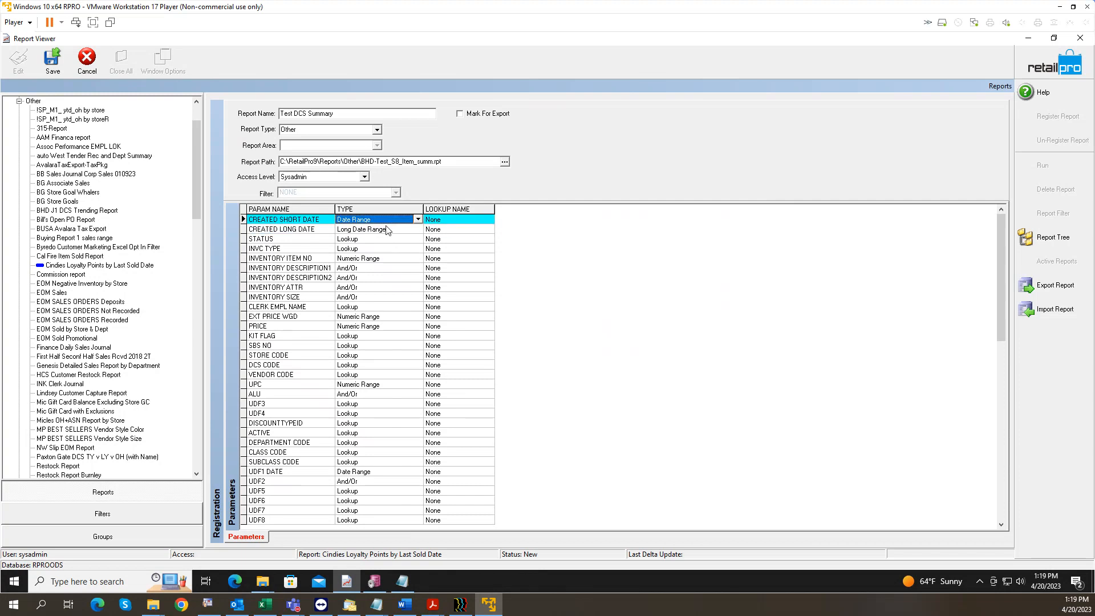
{"action": "left_click", "coordinate": [387, 229]}
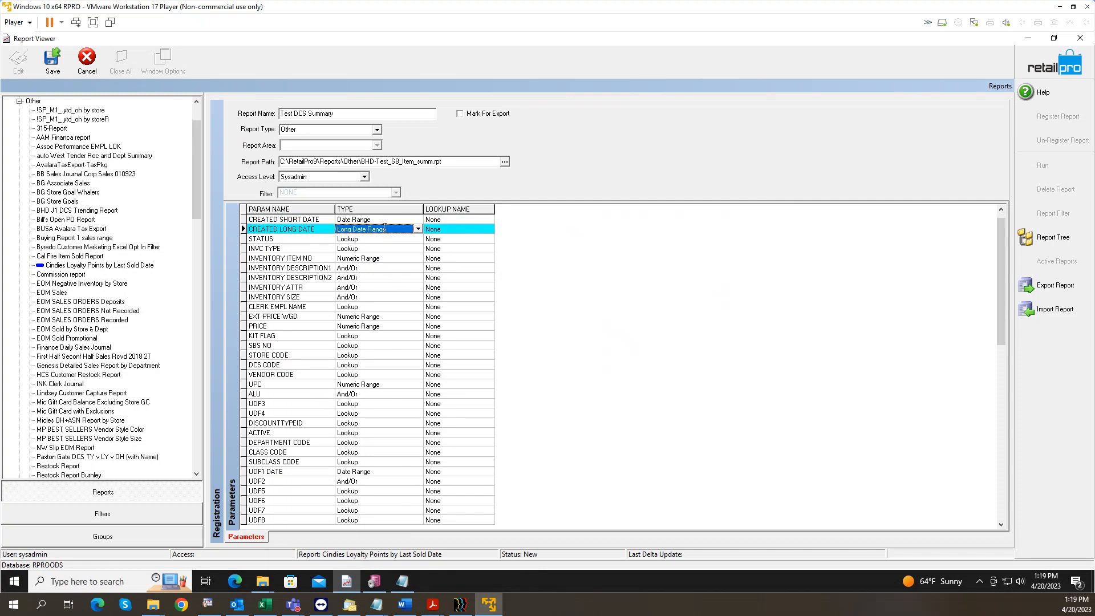
{"action": "left_click", "coordinate": [303, 224]}
{"action": "left_click", "coordinate": [287, 224]}
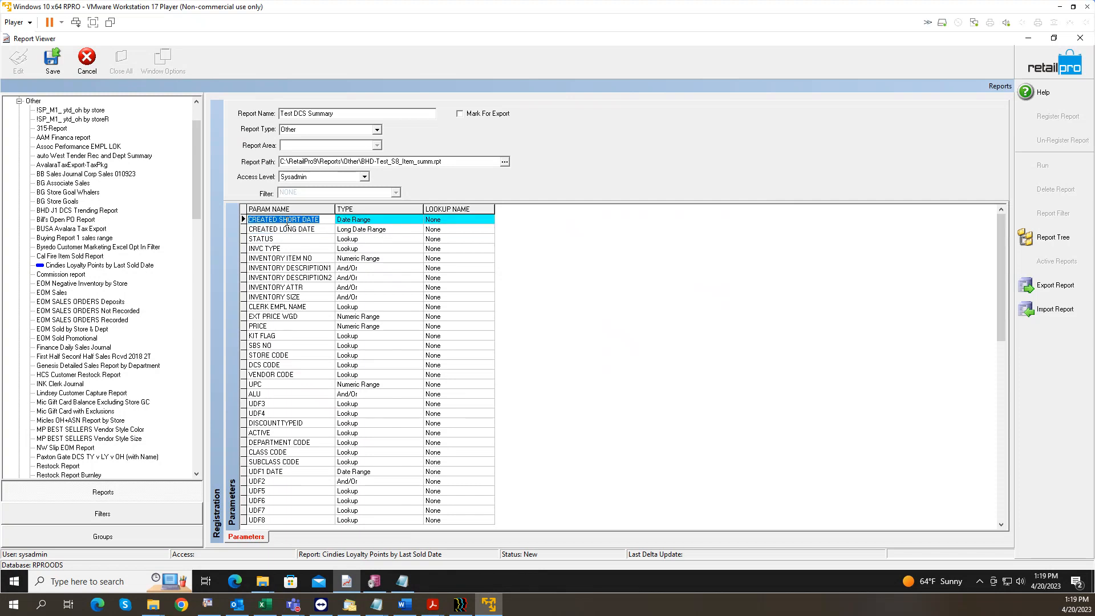
{"action": "type", "text": "Sales Date"}
{"action": "left_click", "coordinate": [292, 226]}
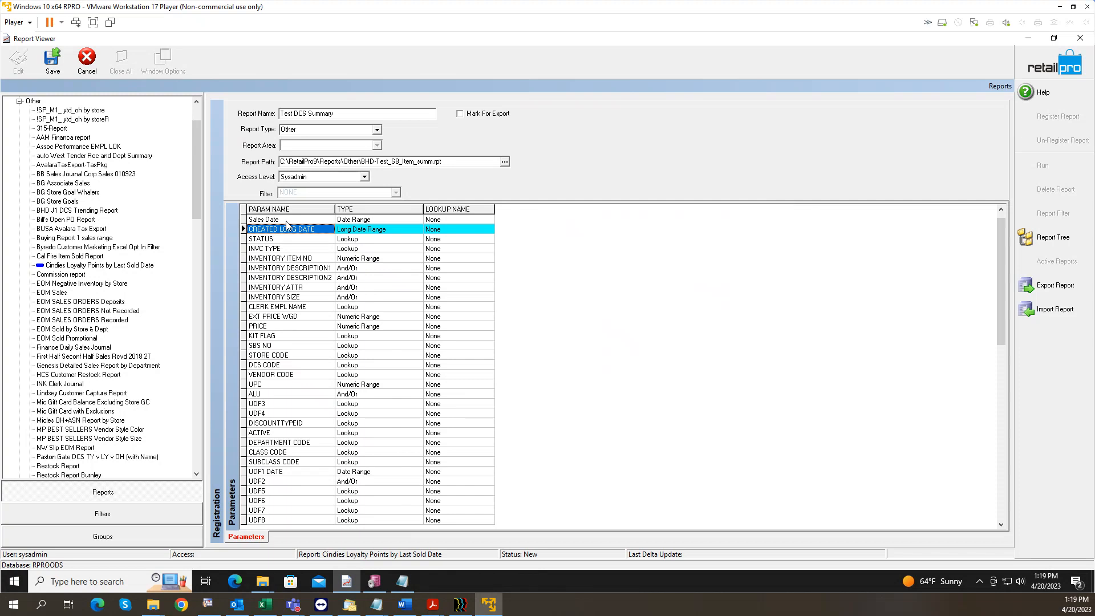
{"action": "left_click", "coordinate": [286, 224]}
{"action": "type", "text": "Sales Date Time"}
{"action": "left_click", "coordinate": [286, 221]}
Step: Search the STATUS parameter's lookup list for 'status'
{"action": "key", "text": "Tab"}
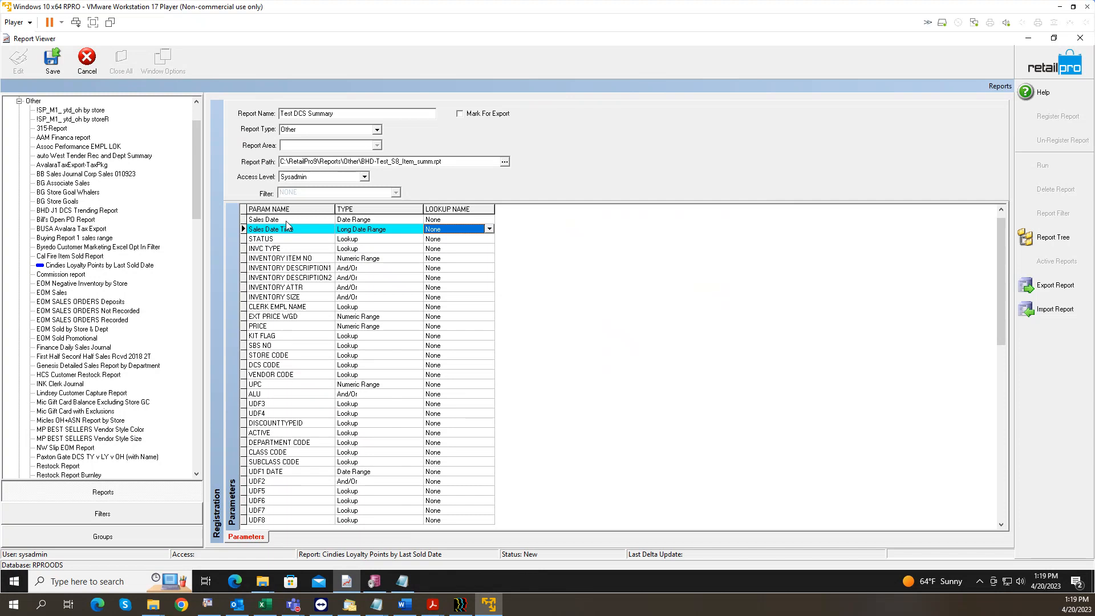
{"action": "key", "text": "Down"}
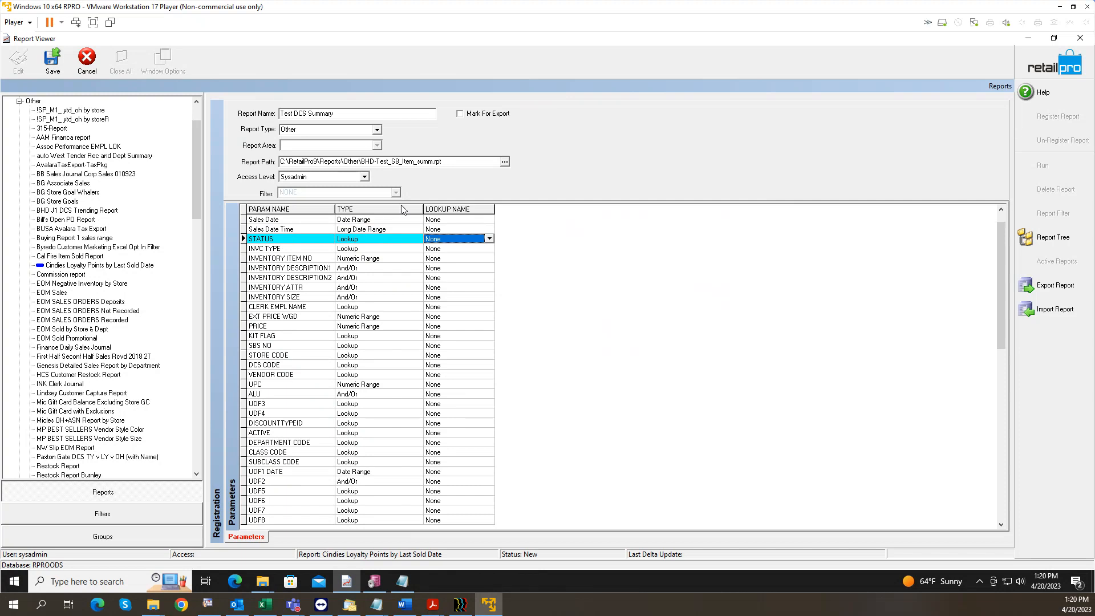
{"action": "key", "text": "alt+Down"}
{"action": "type", "text": "N"}
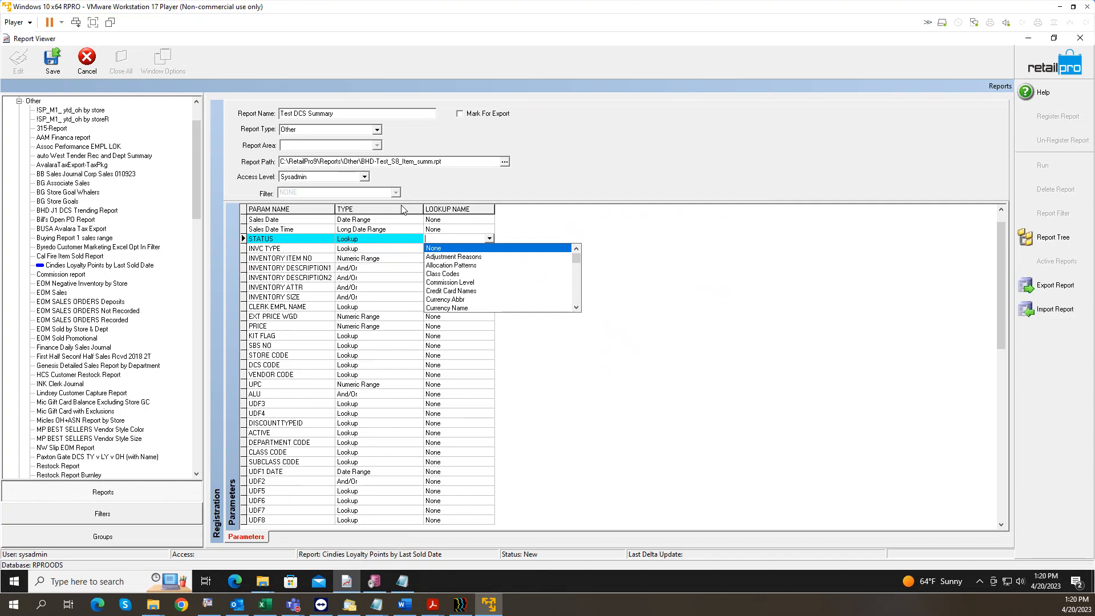
{"action": "type", "text": "stu"}
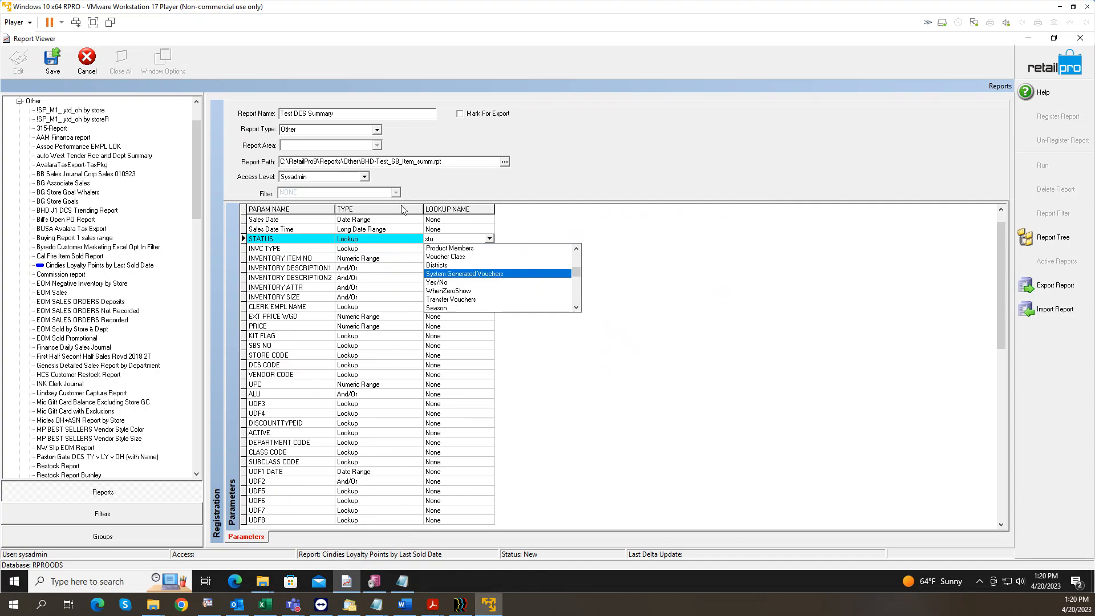
{"action": "key", "text": "BackSpace"}
{"action": "type", "text": "status"}
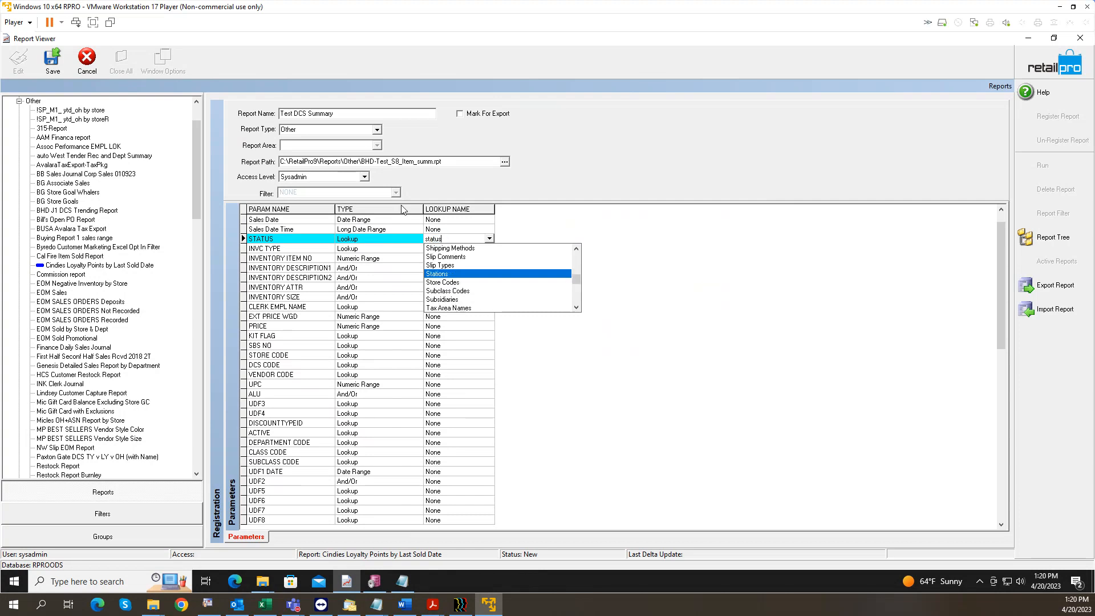
{"action": "left_click", "coordinate": [404, 582]}
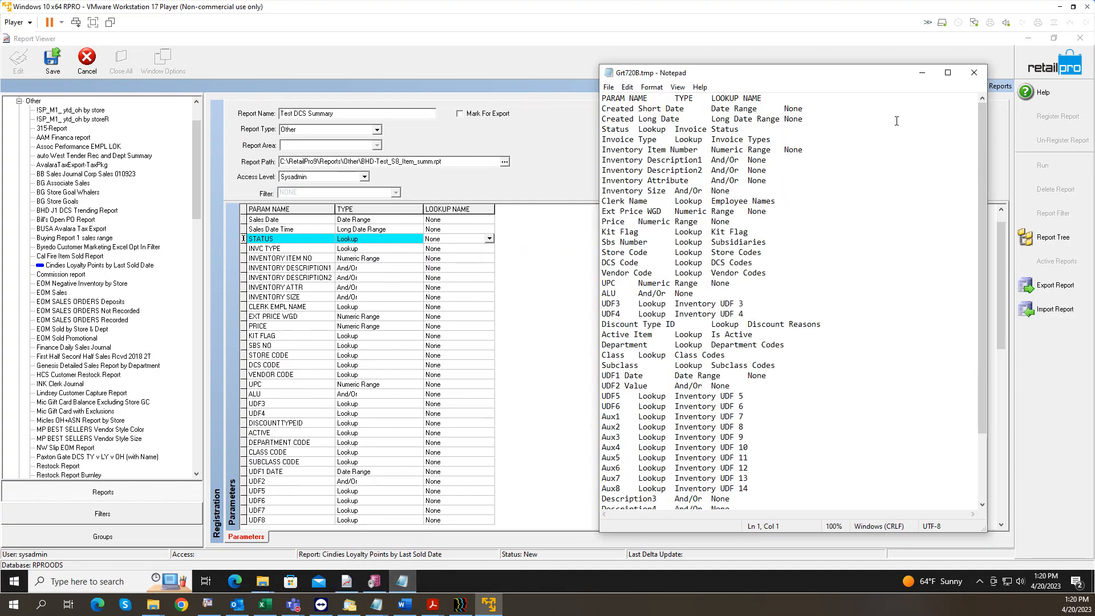
{"action": "left_click_drag", "start_coordinate": [673, 130], "coordinate": [746, 128]}
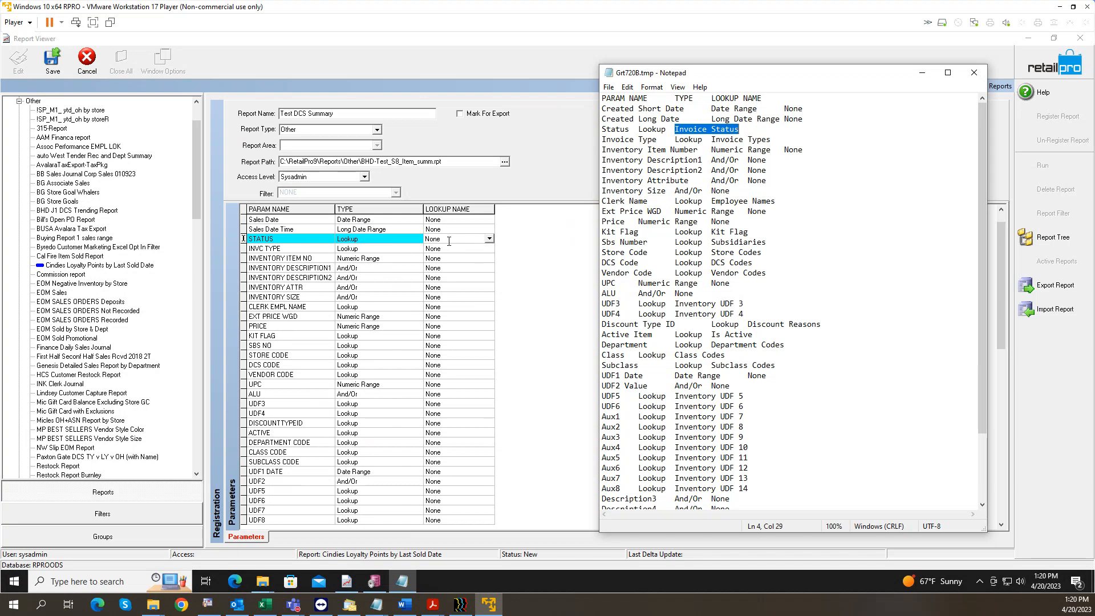
{"action": "left_click", "coordinate": [399, 239]}
{"action": "type", "text": "invoice Status"}
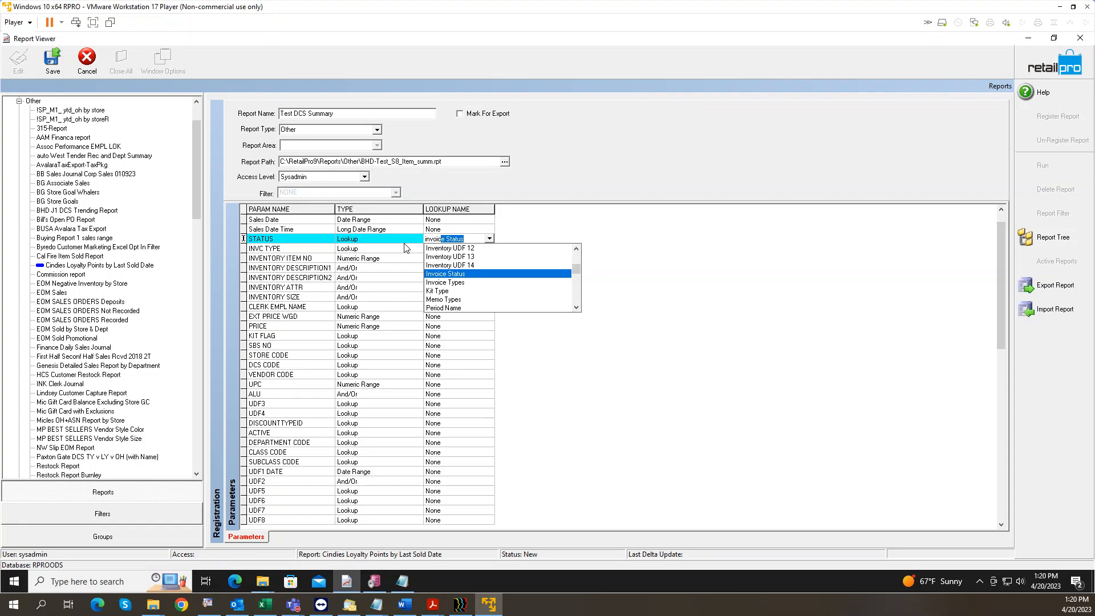
Step: Assign the Invoice Status lookup to STATUS and Invoice Types to INVC TYPE
{"action": "key", "text": "Return"}
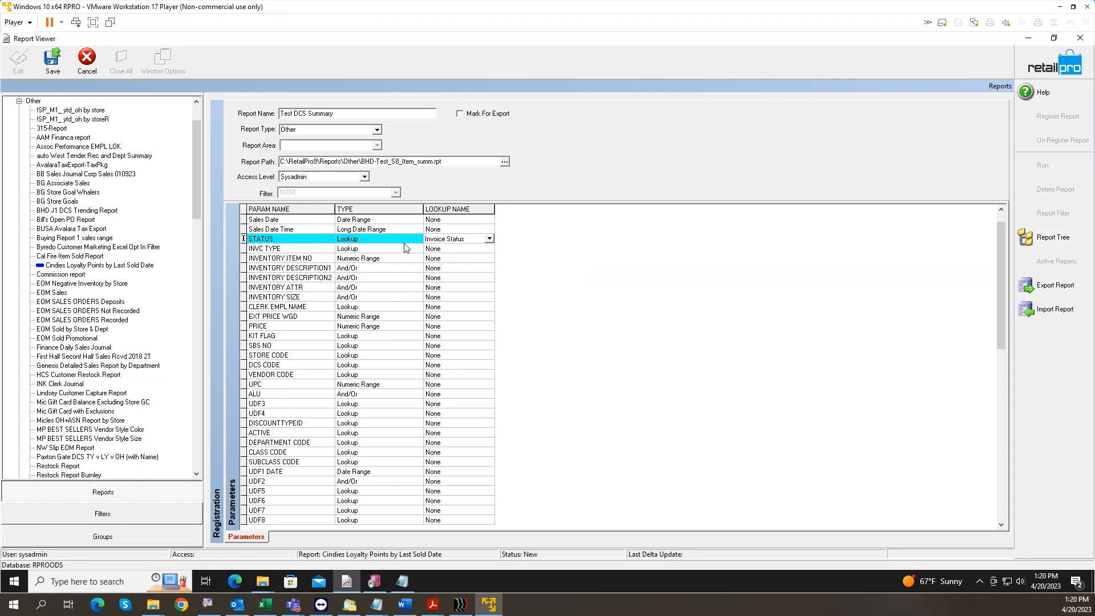
{"action": "key", "text": "Tab"}
{"action": "key", "text": "Tab"}
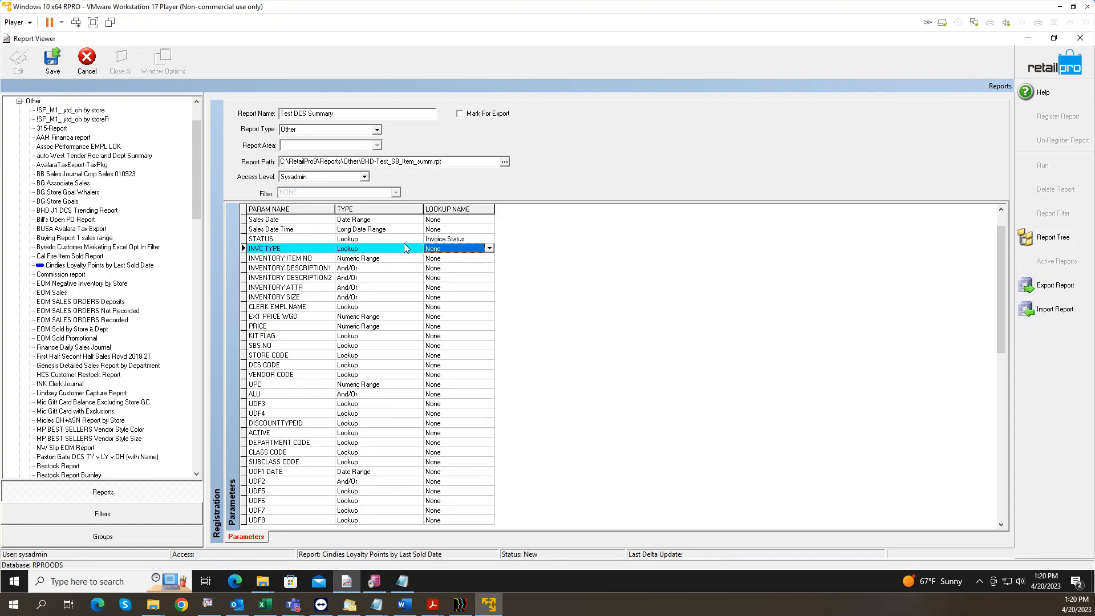
{"action": "type", "text": "invoice types"}
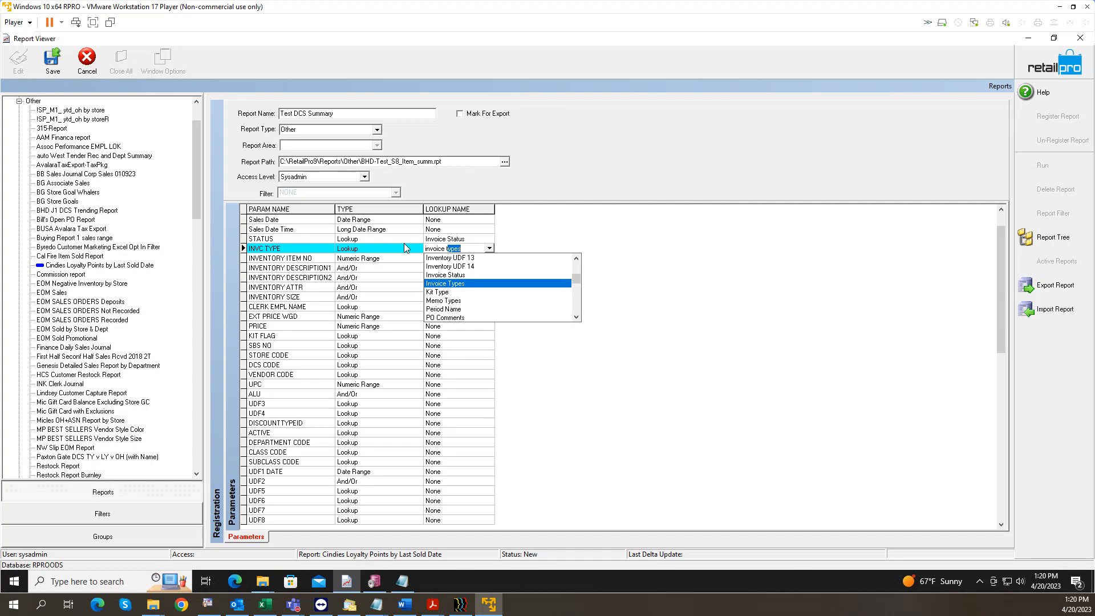
{"action": "key", "text": "Return"}
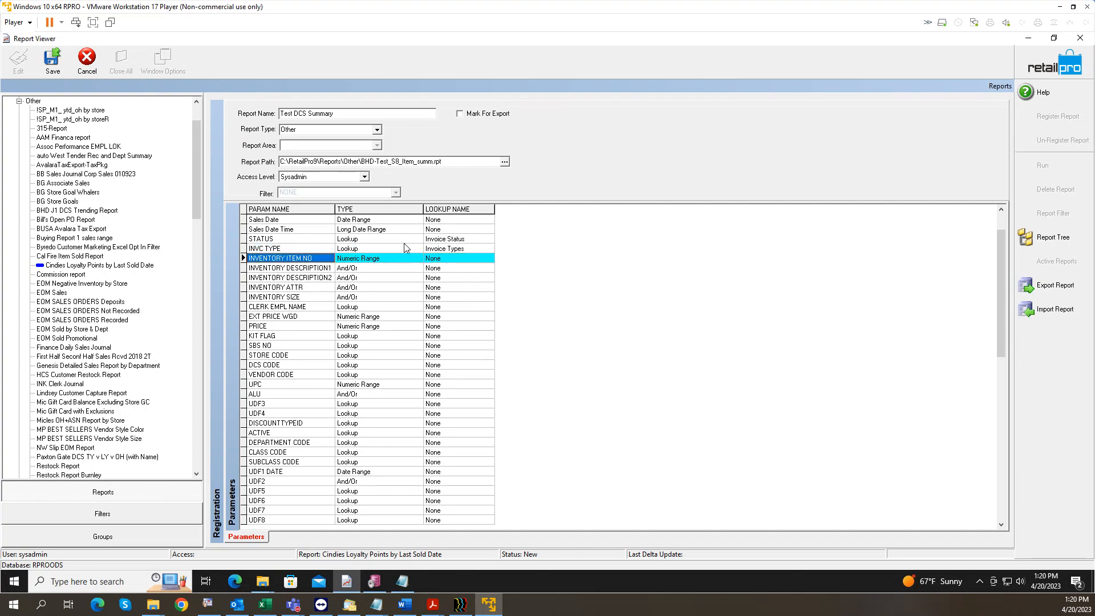
{"action": "key", "text": "Down"}
{"action": "key", "text": "Down"}
{"action": "key", "text": "Down"}
{"action": "key", "text": "Down"}
{"action": "key", "text": "Down"}
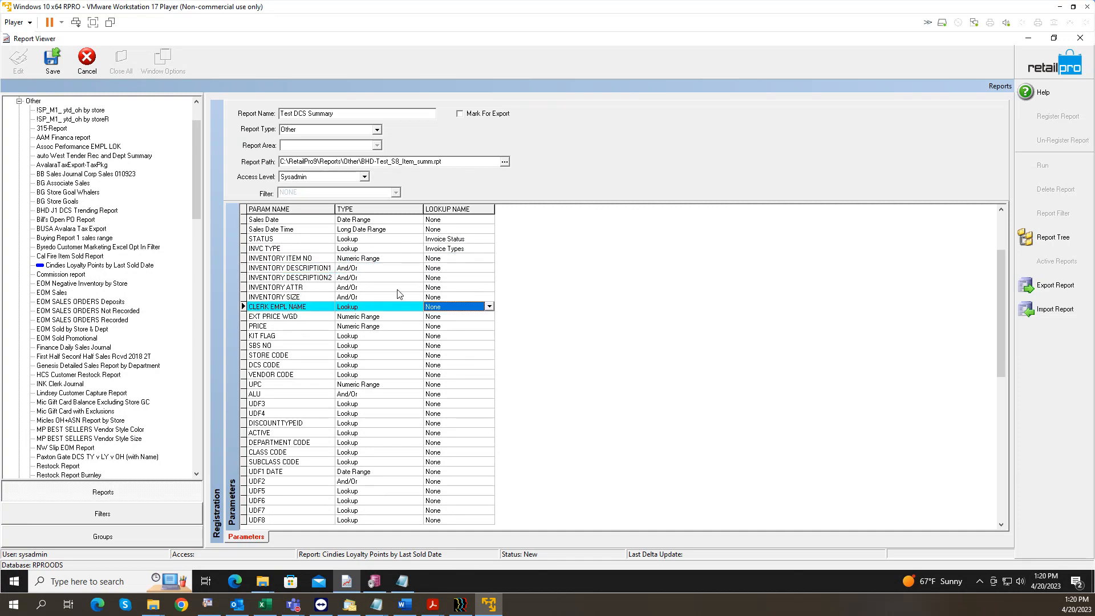
{"action": "left_click", "coordinate": [402, 581]}
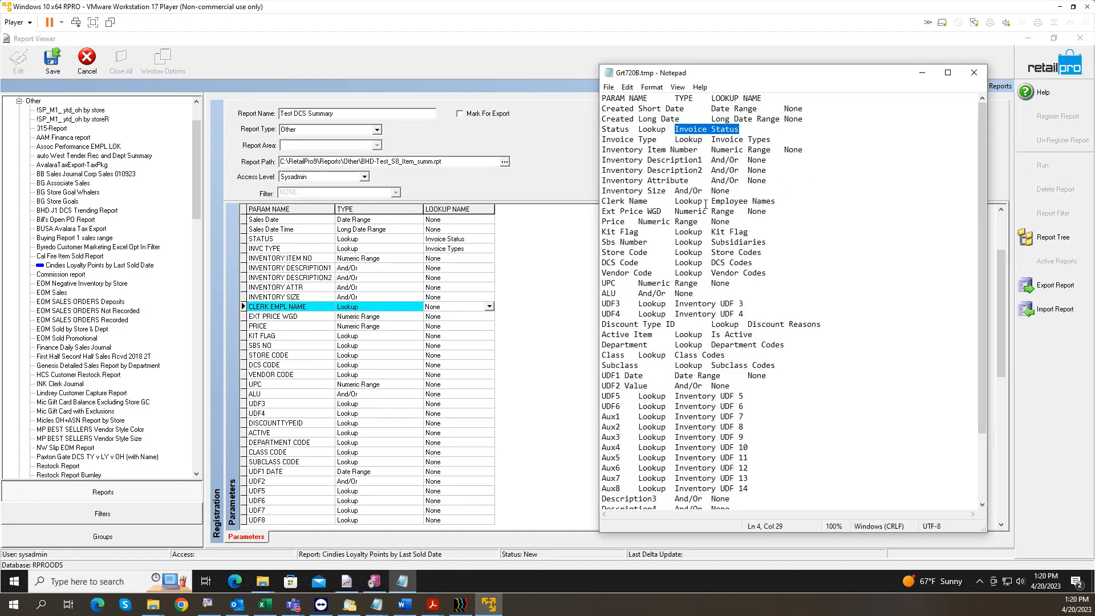
Step: Set CLERK EMPL NAME's lookup to Employee Names
{"action": "left_click_drag", "start_coordinate": [711, 201], "coordinate": [779, 199]}
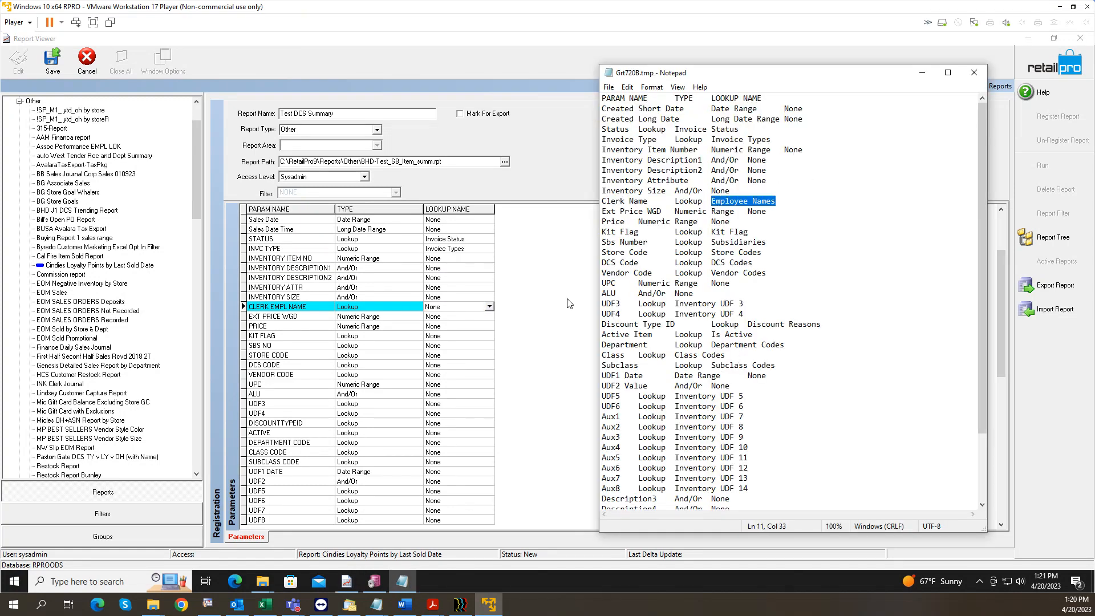
{"action": "left_click", "coordinate": [474, 308]}
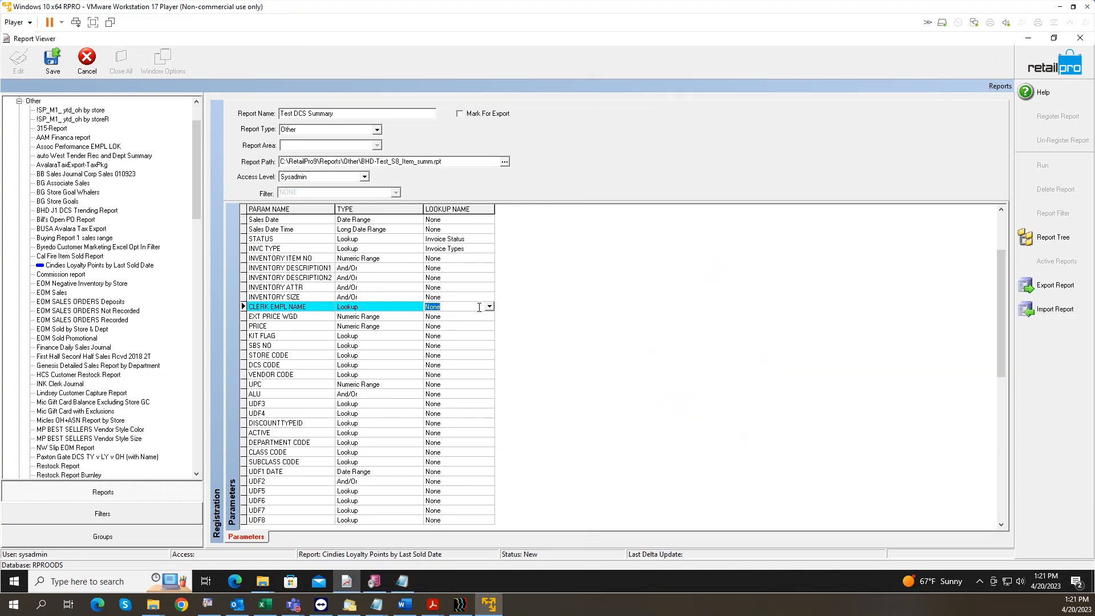
{"action": "left_click", "coordinate": [489, 306]}
{"action": "key", "text": "Down"}
{"action": "key", "text": "Down"}
{"action": "key", "text": "Down"}
{"action": "key", "text": "Down"}
{"action": "key", "text": "Down"}
{"action": "key", "text": "Down"}
{"action": "key", "text": "Down"}
{"action": "key", "text": "Down"}
{"action": "key", "text": "Down"}
{"action": "key", "text": "Down"}
{"action": "key", "text": "Down"}
{"action": "key", "text": "Down"}
{"action": "key", "text": "Down"}
{"action": "key", "text": "Down"}
{"action": "key", "text": "Down"}
{"action": "key", "text": "Down"}
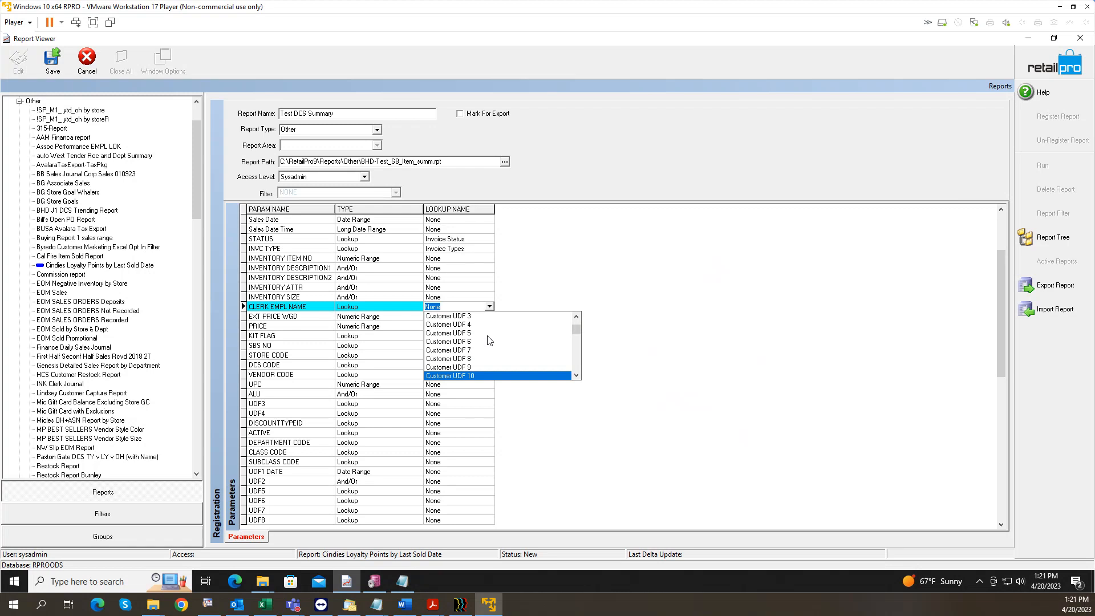
{"action": "key", "text": "Down"}
{"action": "key", "text": "Down"}
{"action": "key", "text": "Down"}
{"action": "key", "text": "Down"}
{"action": "key", "text": "Down"}
{"action": "key", "text": "Down"}
{"action": "key", "text": "Down"}
{"action": "key", "text": "Down"}
{"action": "key", "text": "Down"}
{"action": "key", "text": "Down"}
{"action": "key", "text": "Down"}
{"action": "key", "text": "Down"}
{"action": "key", "text": "Down"}
{"action": "key", "text": "Down"}
{"action": "key", "text": "Down"}
{"action": "key", "text": "Down"}
{"action": "key", "text": "Down"}
{"action": "key", "text": "Down"}
{"action": "key", "text": "Down"}
{"action": "key", "text": "Down"}
{"action": "key", "text": "Down"}
{"action": "key", "text": "Down"}
{"action": "key", "text": "Down"}
{"action": "key", "text": "Down"}
{"action": "key", "text": "Down"}
{"action": "key", "text": "Down"}
{"action": "key", "text": "Down"}
{"action": "key", "text": "Down"}
{"action": "key", "text": "Down"}
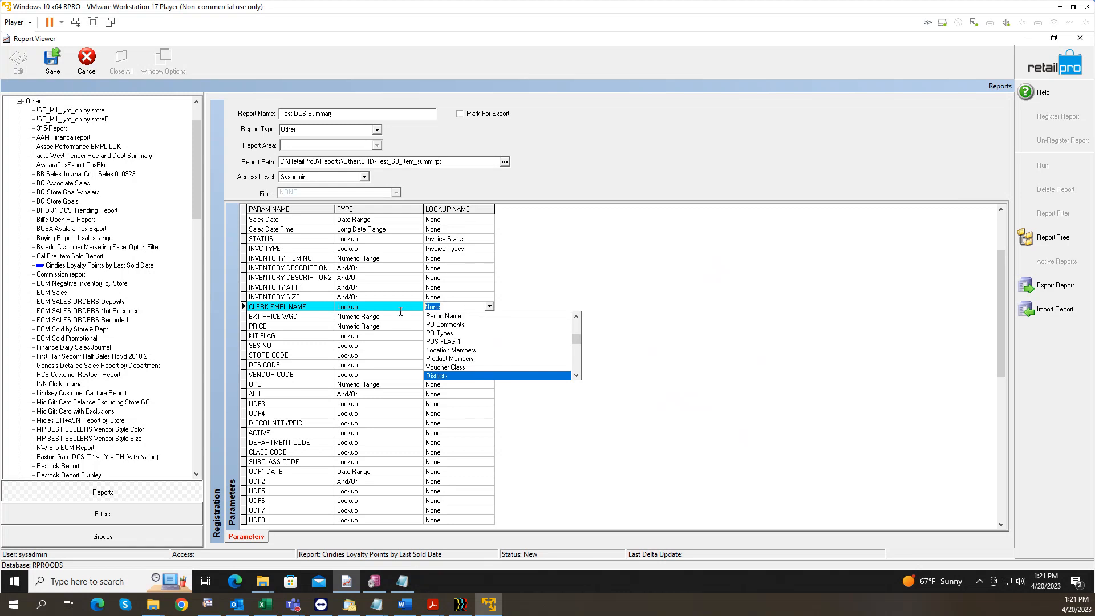
{"action": "type", "text": "emp"}
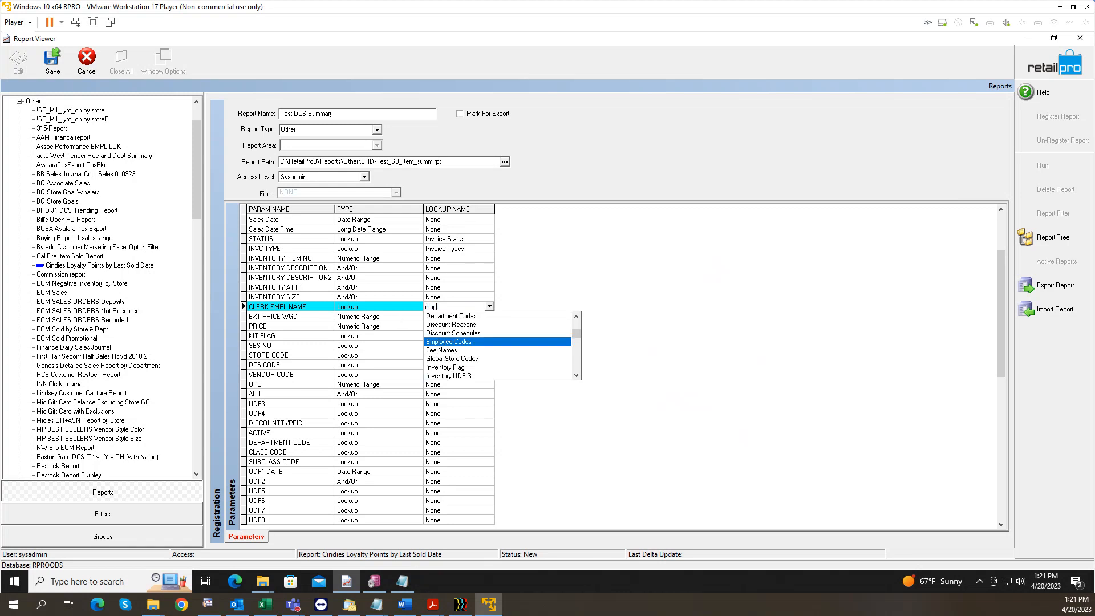
{"action": "type", "text": "loyee n"}
{"action": "key", "text": "Return"}
Step: Give KIT FLAG the Kit Flag lookup and SBS NO the Subsidiaries lookup
{"action": "key", "text": "Down"}
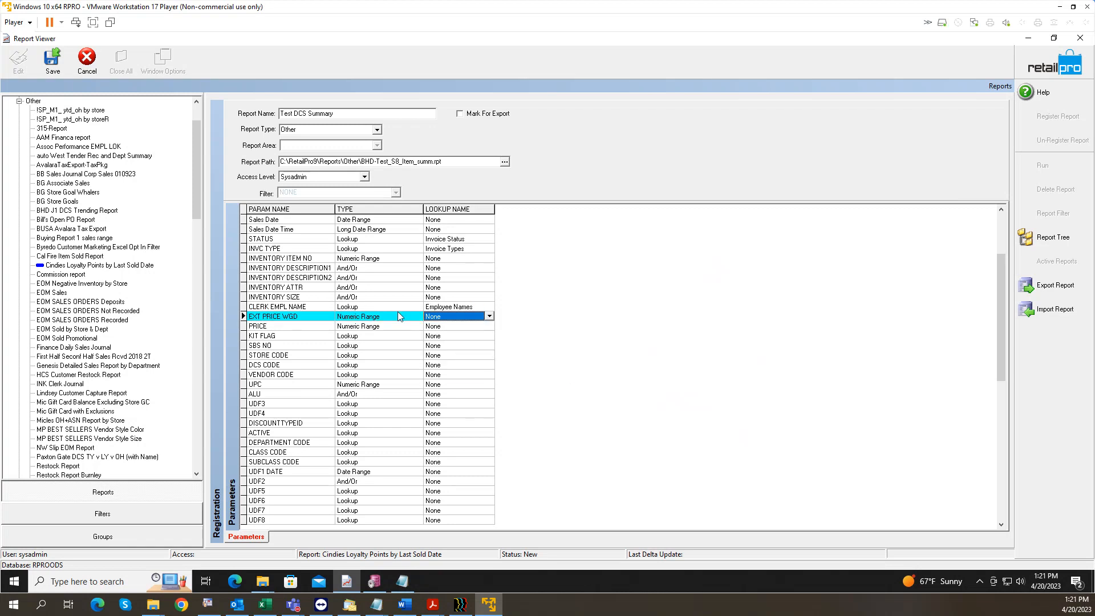
{"action": "key", "text": "Down"}
{"action": "key", "text": "Down"}
{"action": "type", "text": "kit f"}
{"action": "key", "text": "Return"}
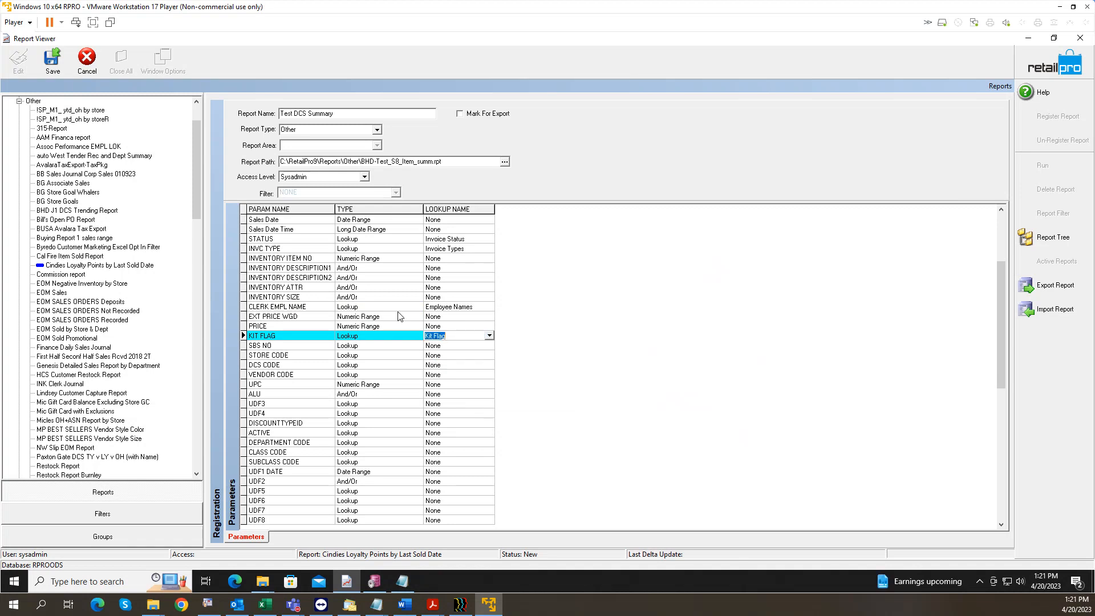
{"action": "key", "text": "Down"}
{"action": "type", "text": "sub"}
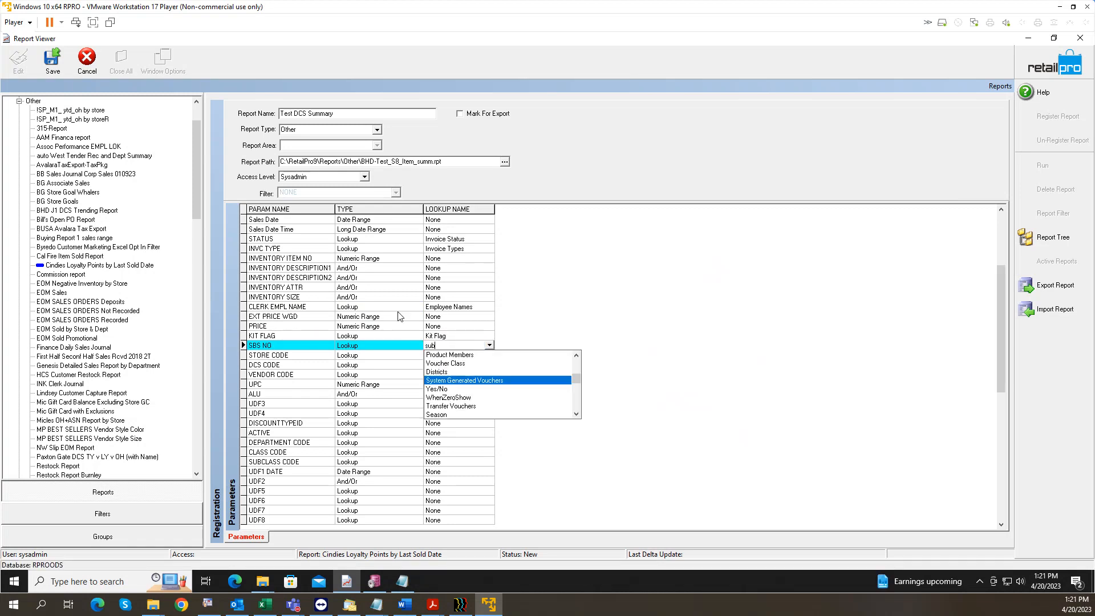
{"action": "key", "text": "Return"}
Step: Assign Store Codes, DCS Codes and Vendor Codes lookups to STORE CODE, DCS CODE and VENDOR CODE
{"action": "key", "text": "Down"}
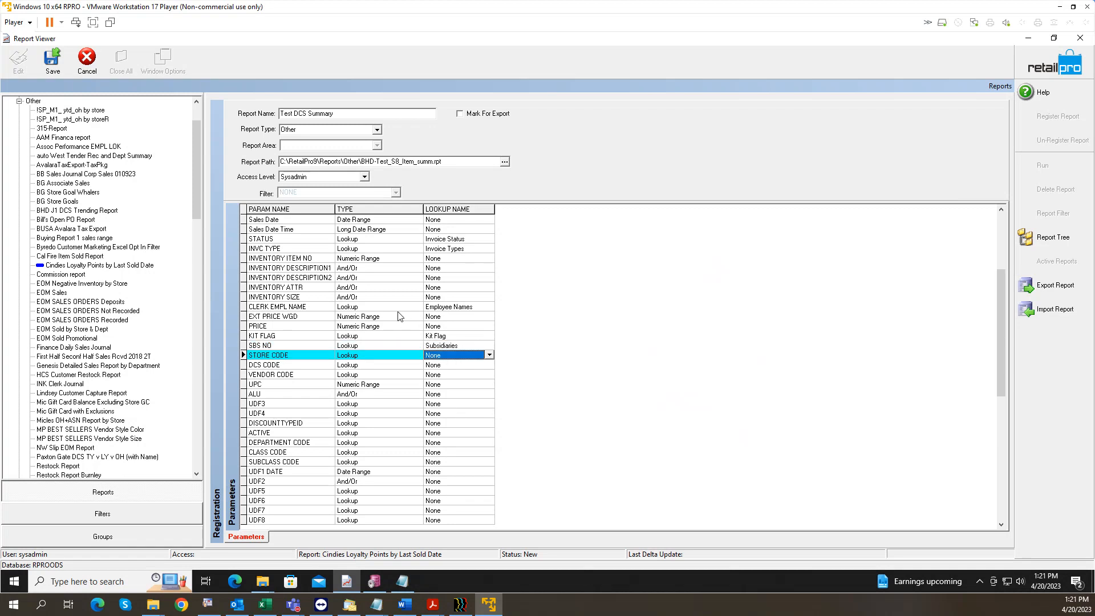
{"action": "type", "text": "store"}
{"action": "key", "text": "Return"}
{"action": "key", "text": "Down"}
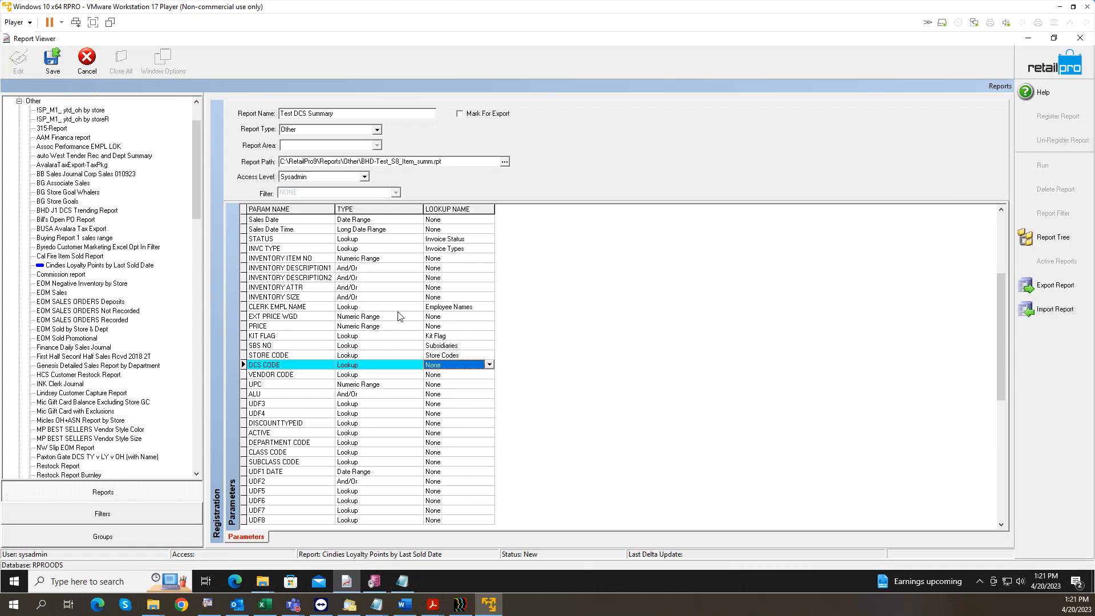
{"action": "type", "text": "dcs"}
{"action": "key", "text": "Return"}
{"action": "key", "text": "Down"}
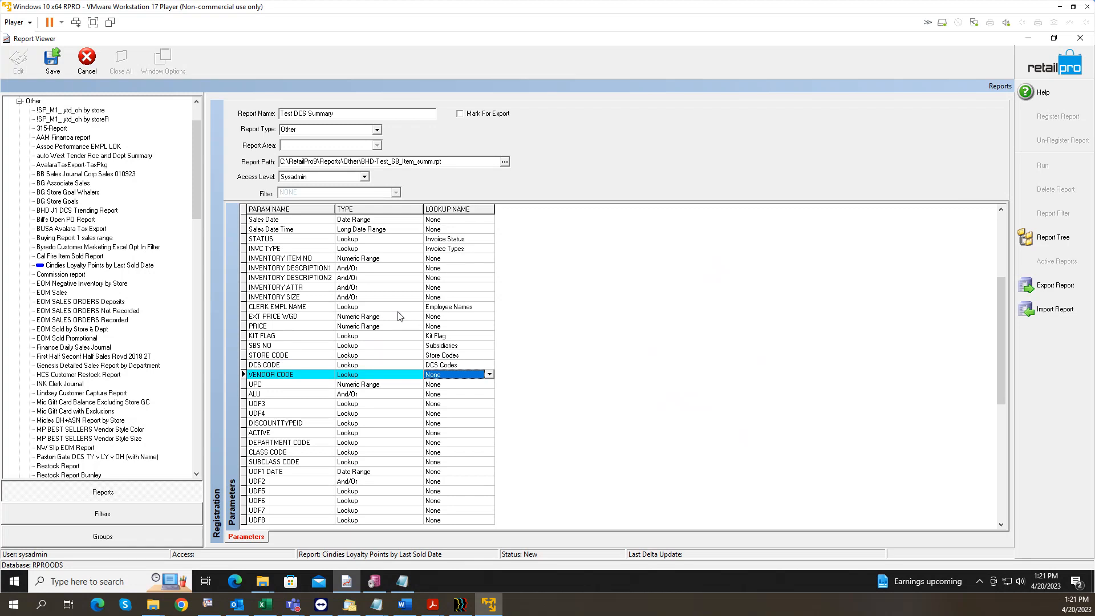
{"action": "type", "text": "ven"}
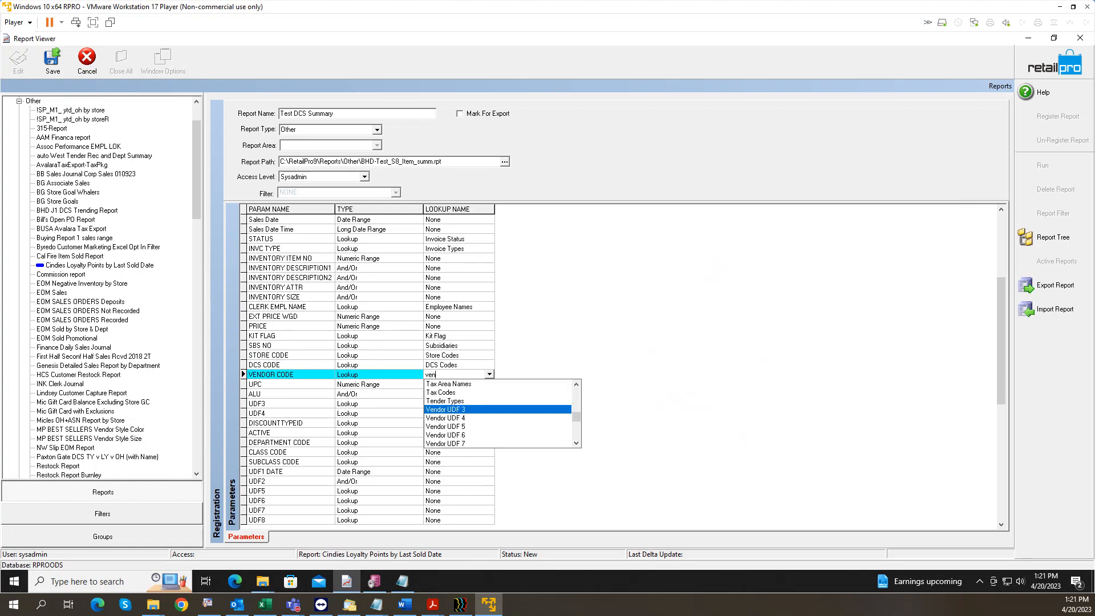
{"action": "type", "text": "dor co"}
{"action": "key", "text": "Return"}
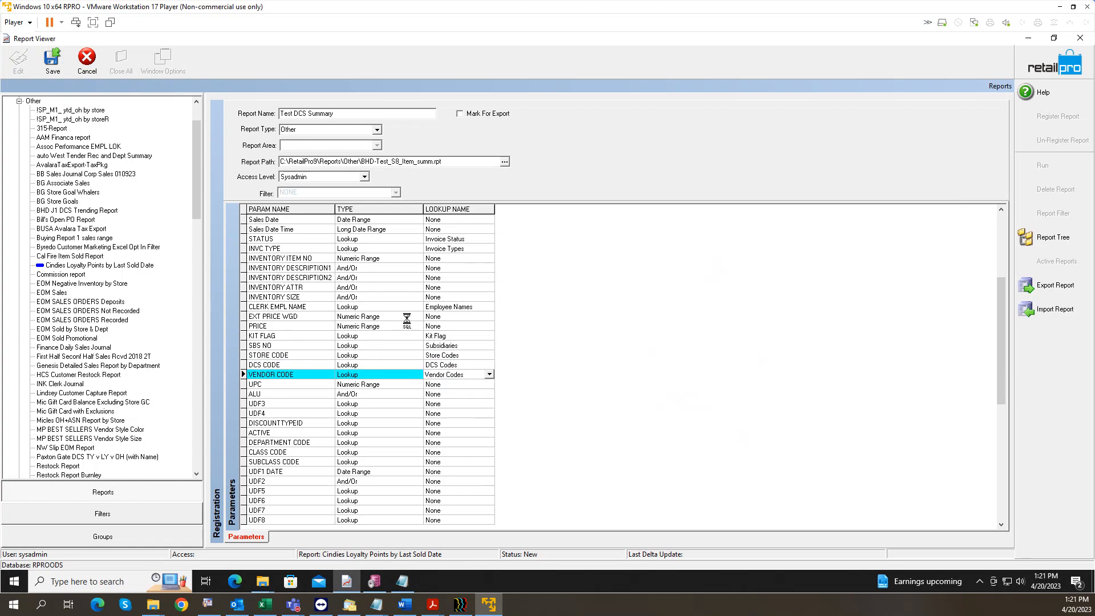
{"action": "key", "text": "Down"}
{"action": "key", "text": "Down"}
{"action": "key", "text": "Down"}
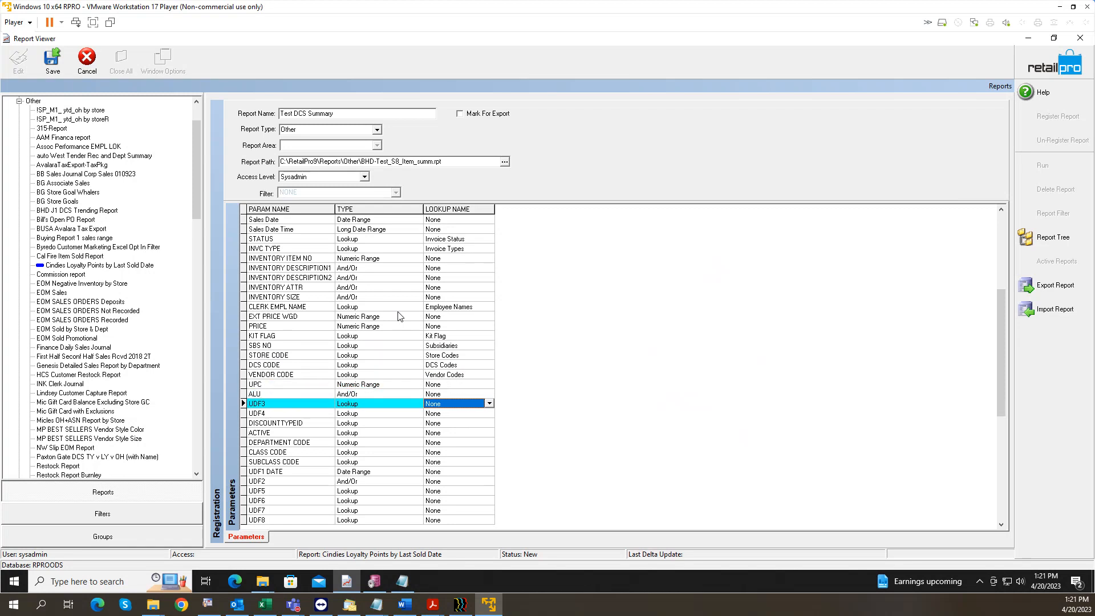
Step: Set UDF3's lookup to Inventory UDF 3, as listed in the parameter notes
{"action": "left_click", "coordinate": [402, 581]}
{"action": "scroll", "coordinate": [785, 293], "scroll_direction": "down", "scroll_amount": 3}
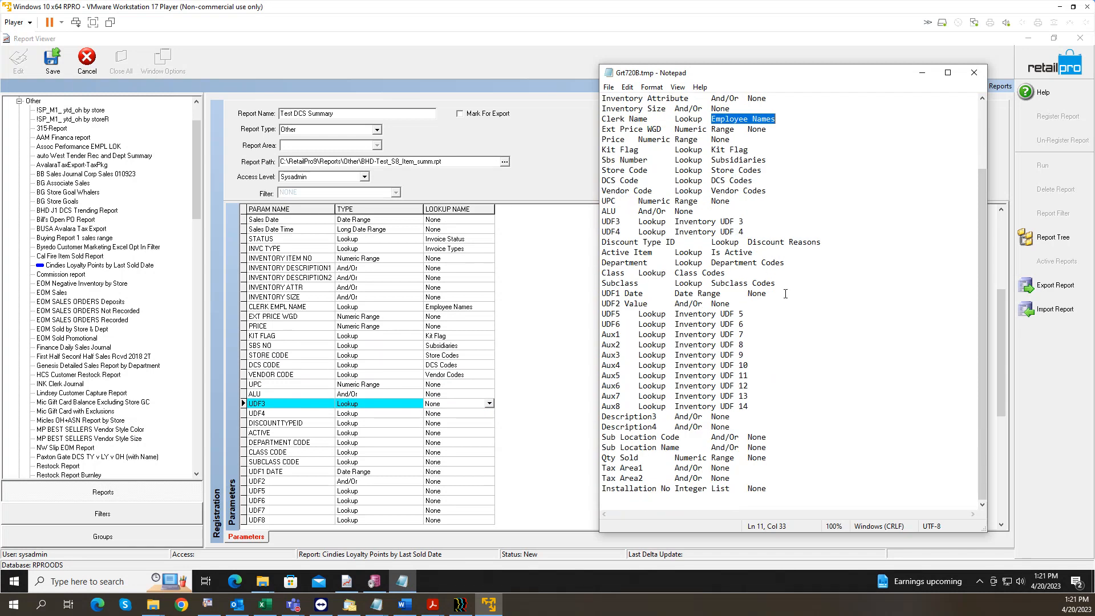
{"action": "left_click_drag", "start_coordinate": [744, 221], "coordinate": [671, 223]}
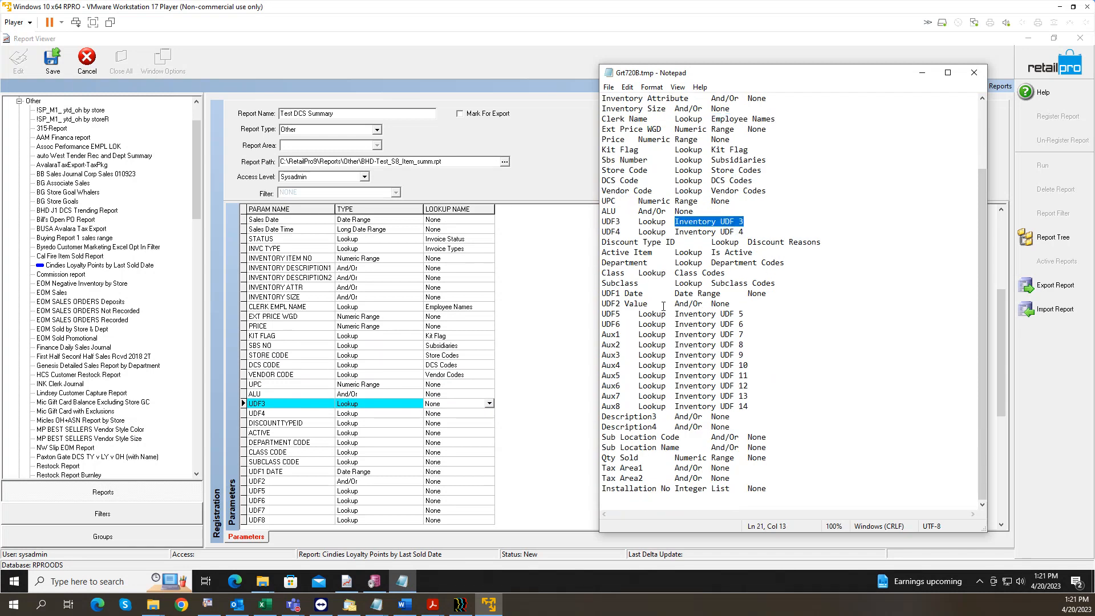
{"action": "left_click", "coordinate": [448, 403]}
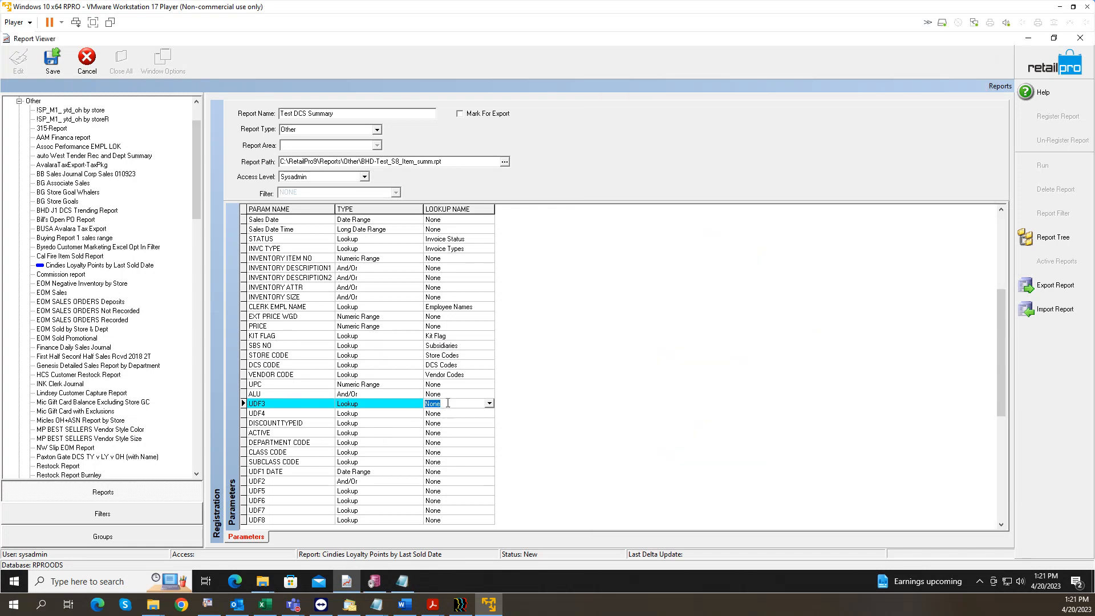
{"action": "type", "text": "inventory udf"}
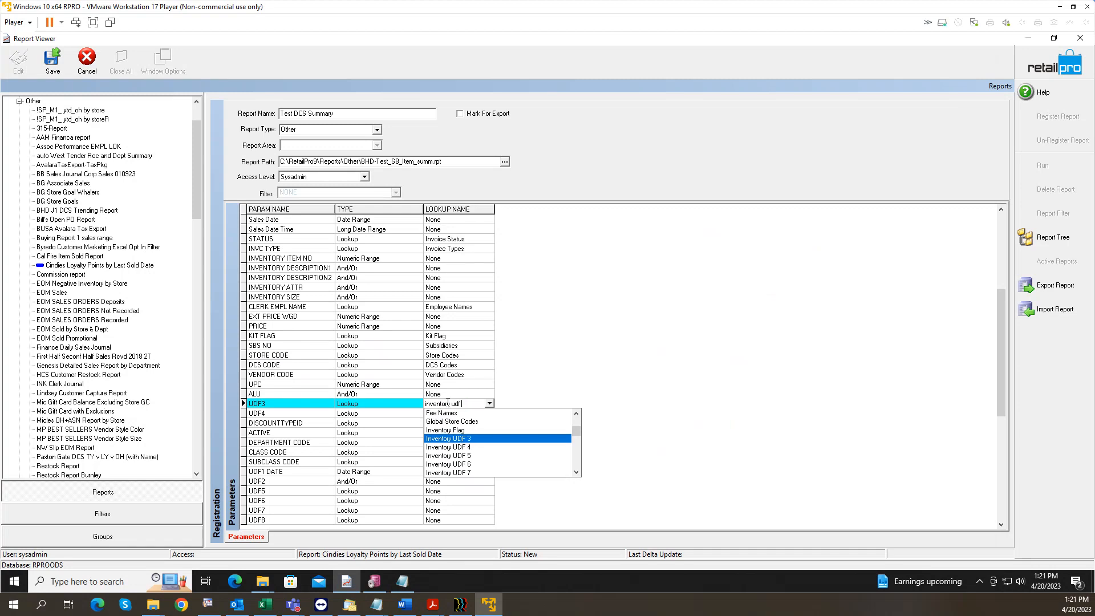
{"action": "key", "text": "Return"}
Step: Set UDF4 to Inventory UDF 4 and DISCOUNTTYPEID to Discount Reasons
{"action": "key", "text": "Down"}
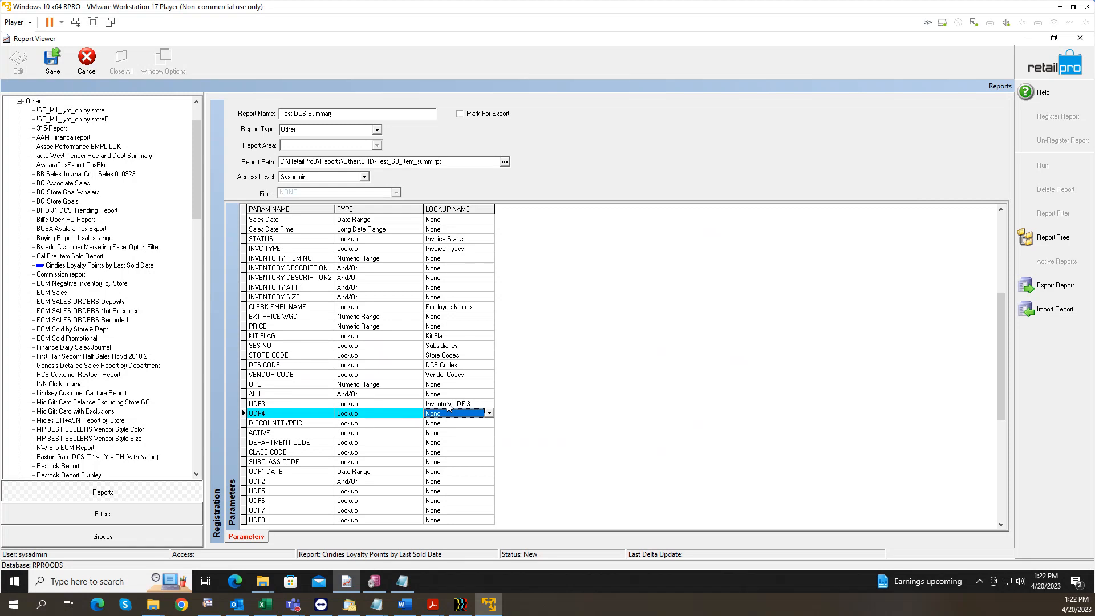
{"action": "type", "text": "x"}
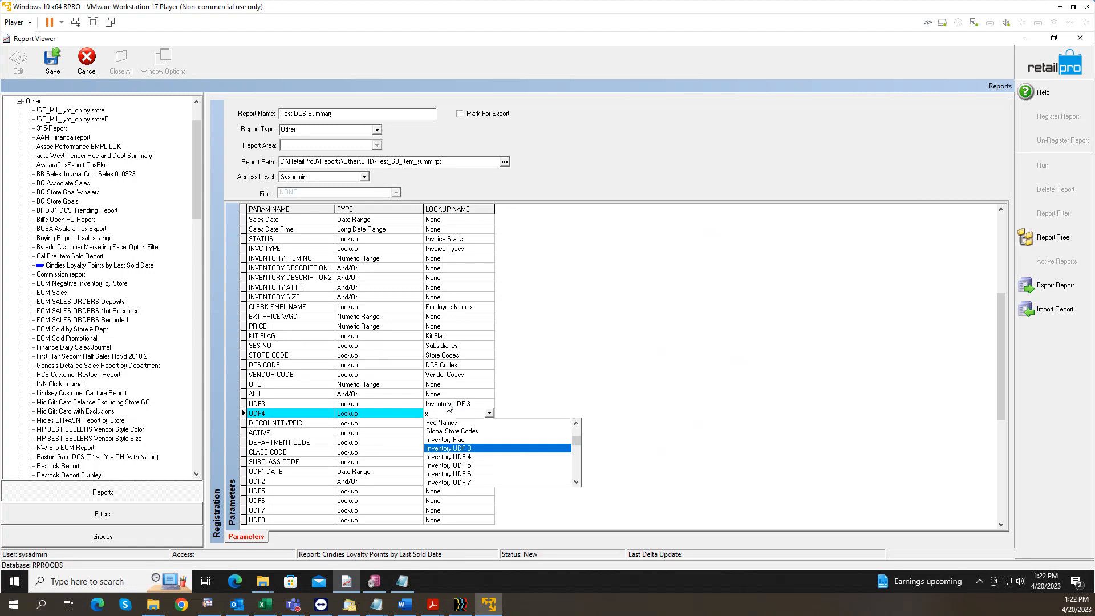
{"action": "key", "text": "Down"}
{"action": "key", "text": "Return"}
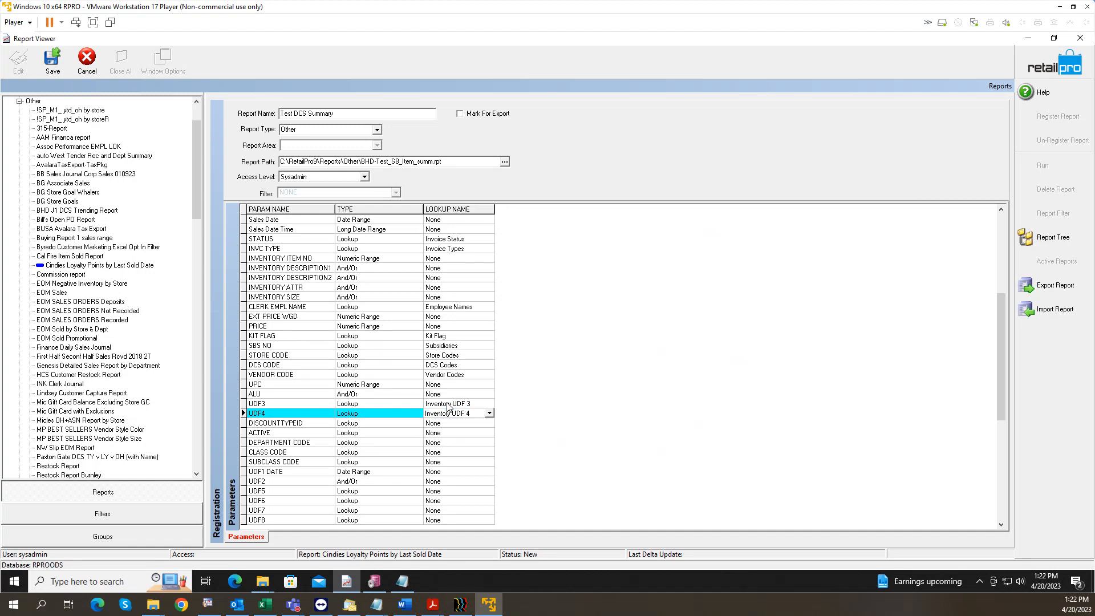
{"action": "key", "text": "Down"}
{"action": "key", "text": "Tab"}
{"action": "key", "text": "Tab"}
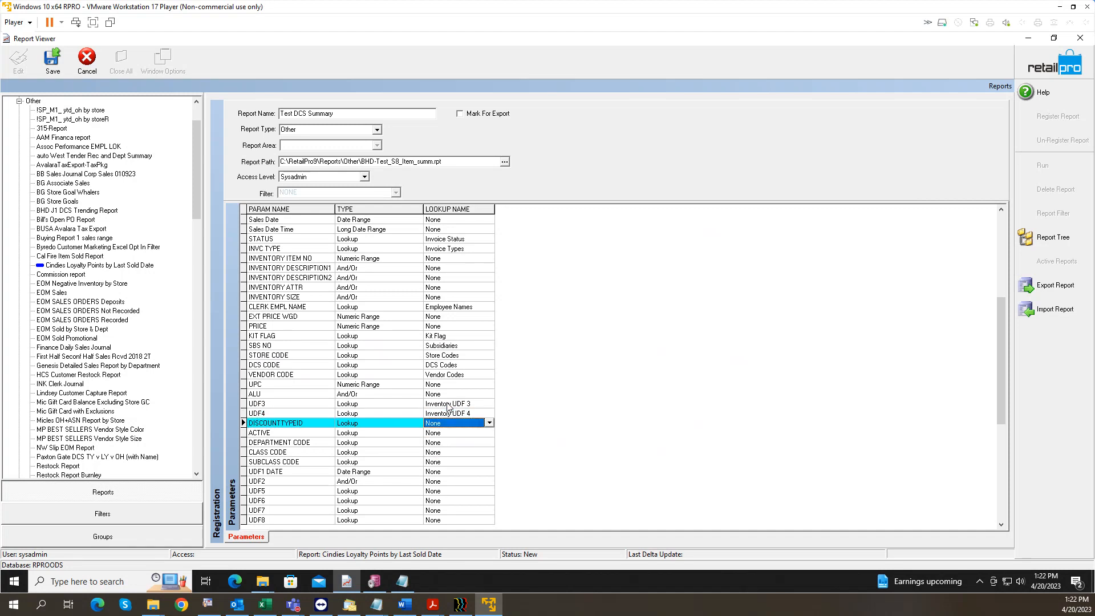
{"action": "type", "text": "discount Reasons"}
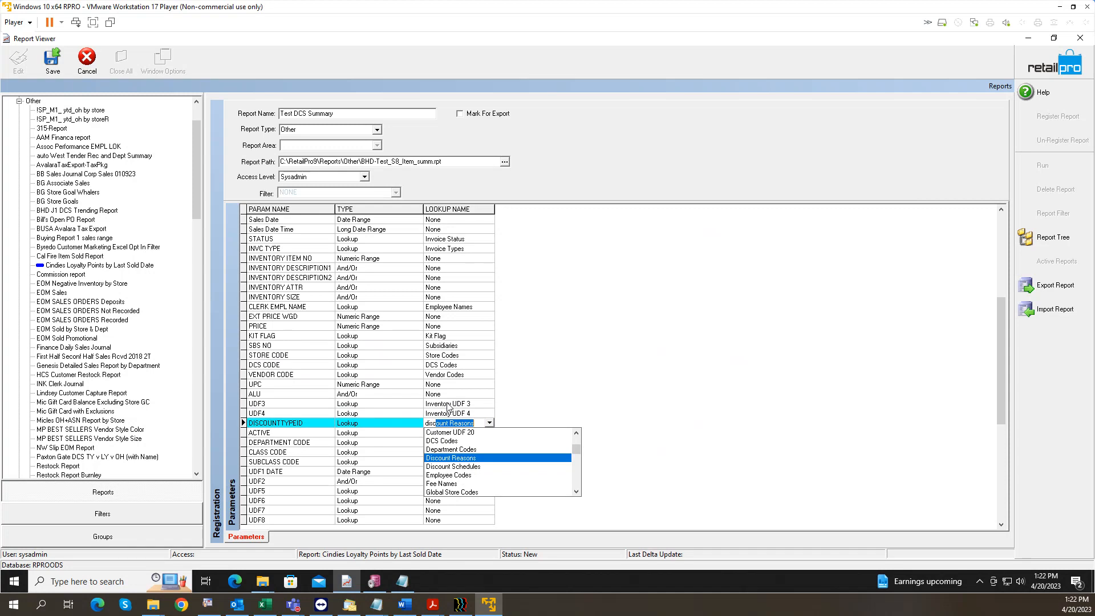
{"action": "key", "text": "Return"}
{"action": "key", "text": "Down"}
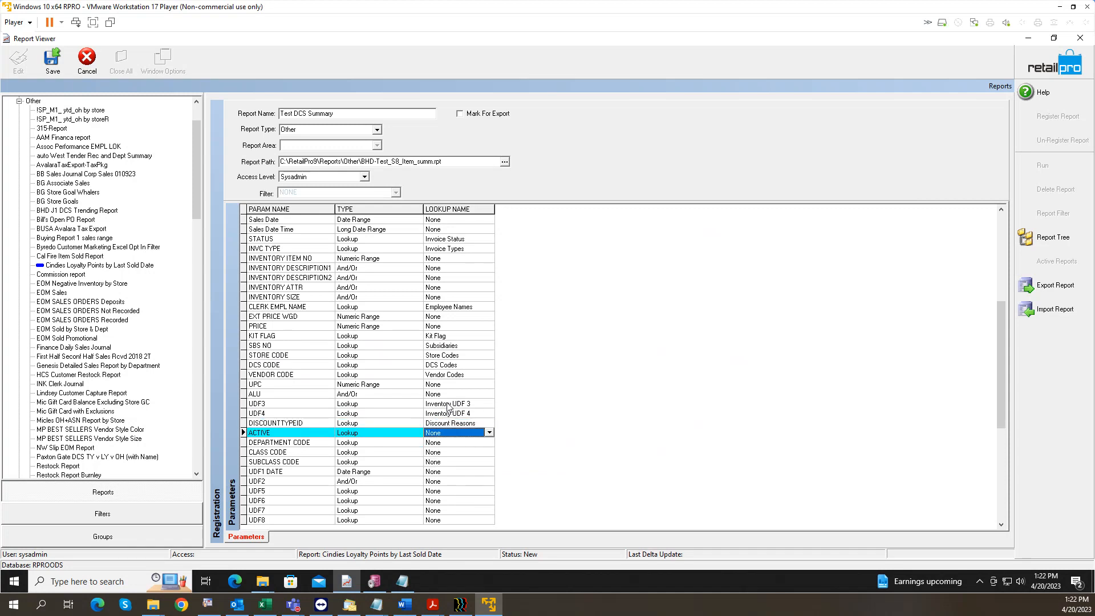
{"action": "left_click", "coordinate": [397, 585]}
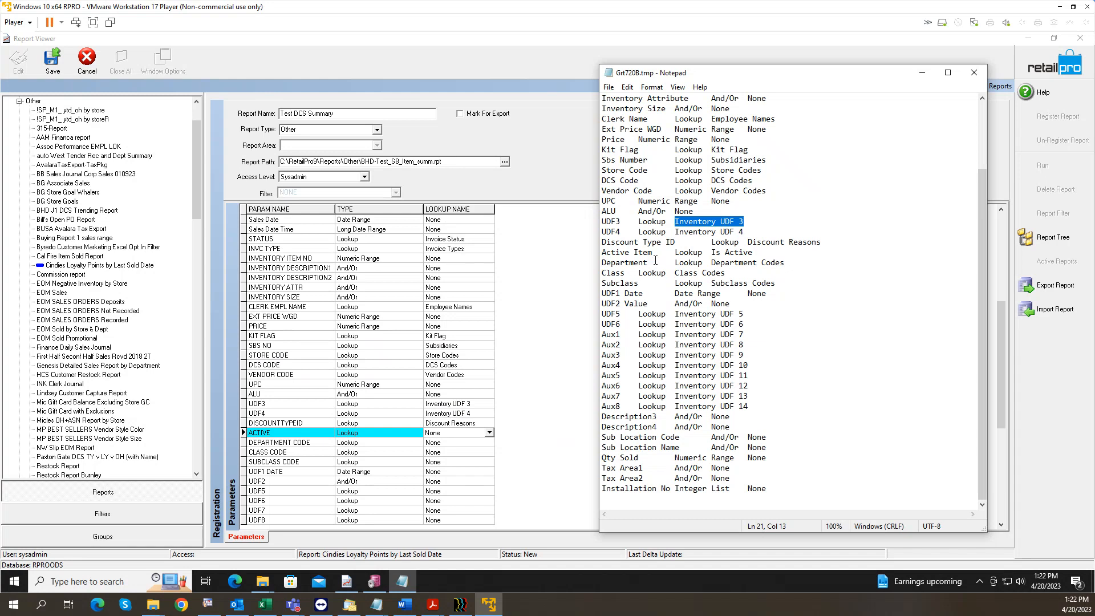
Step: Assign Is Active, Department Codes, Class Codes and Subclass Codes to ACTIVE, DEPARTMENT, CLASS and SUBCLASS CODE
{"action": "left_click_drag", "start_coordinate": [711, 252], "coordinate": [726, 252]}
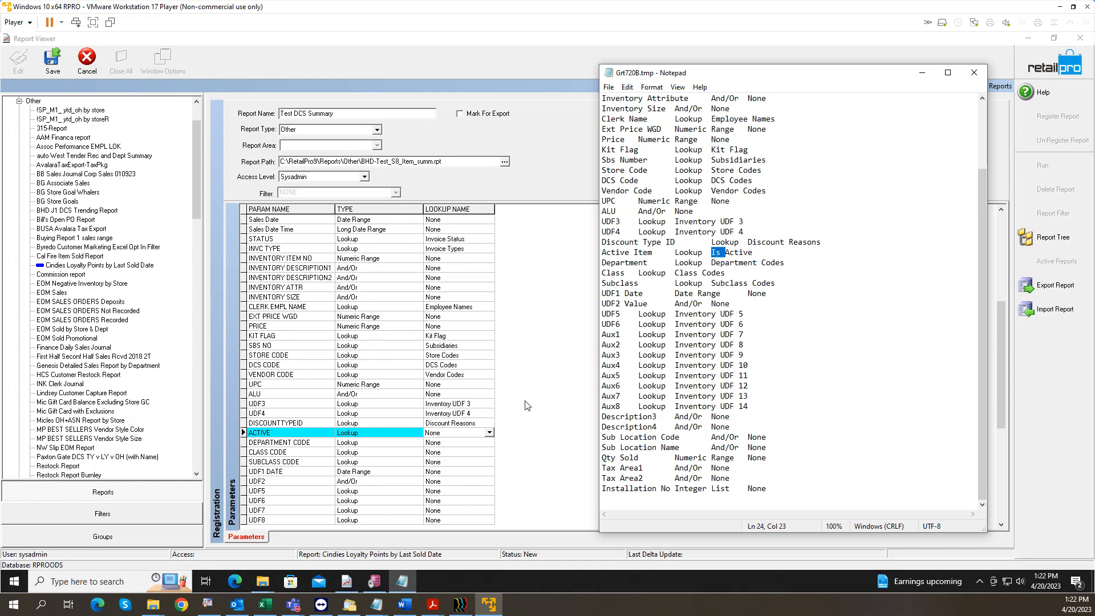
{"action": "left_click", "coordinate": [453, 431]}
{"action": "type", "text": "is"}
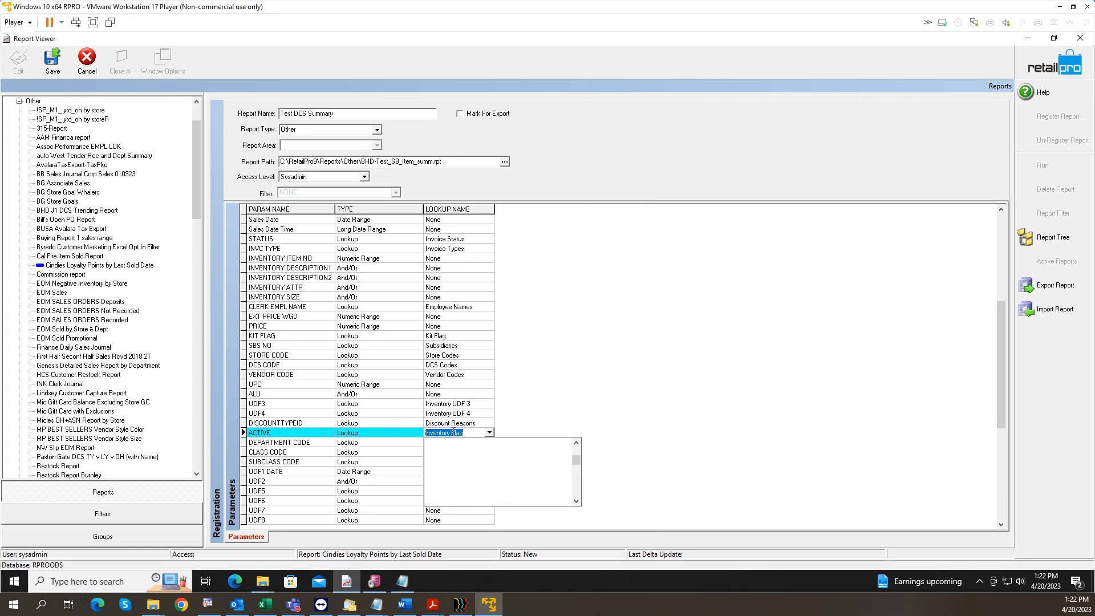
{"action": "key", "text": "Return"}
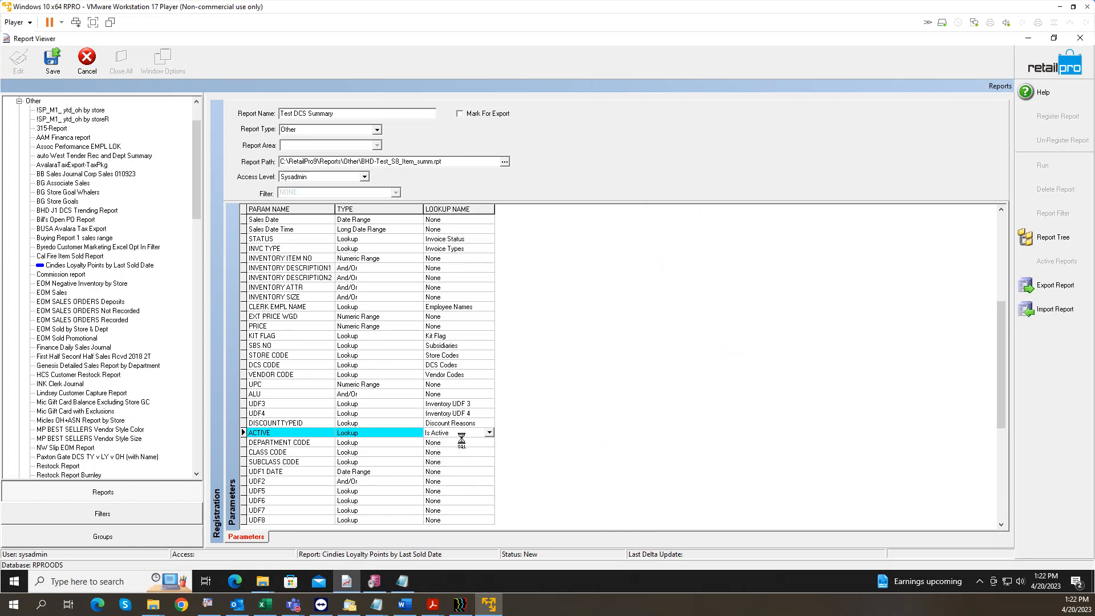
{"action": "type", "text": "de"}
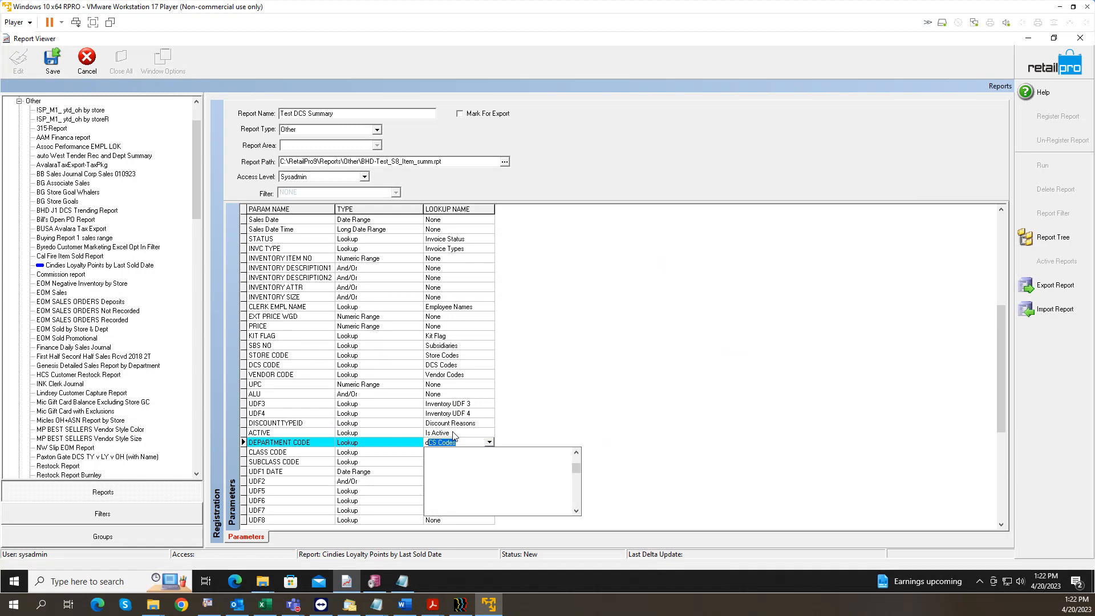
{"action": "key", "text": "Return"}
{"action": "type", "text": "class Codes"}
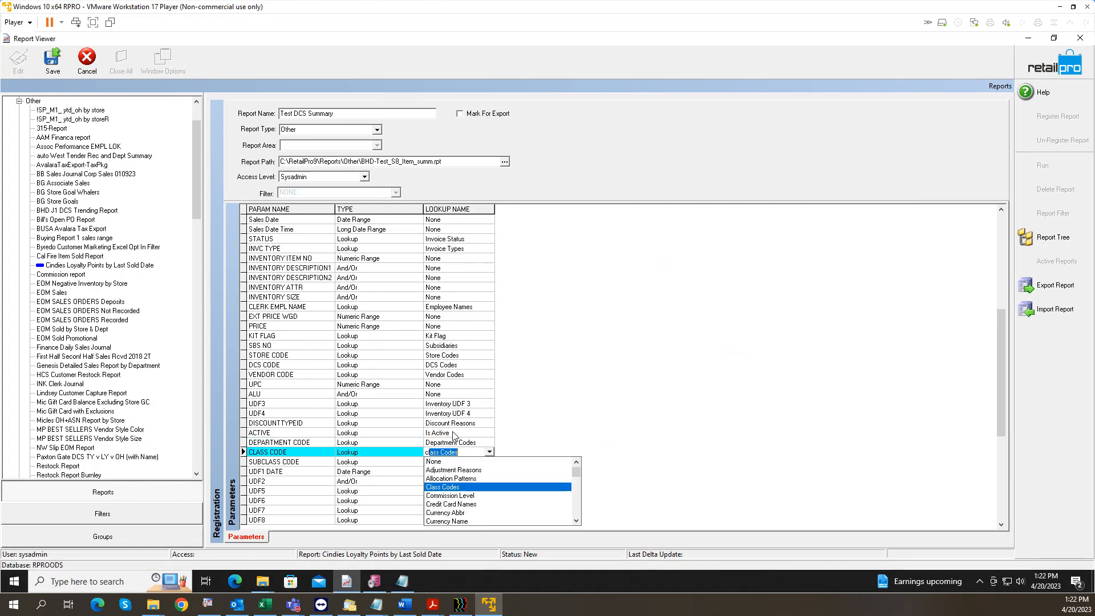
{"action": "key", "text": "Return"}
{"action": "type", "text": "subclass Codes"}
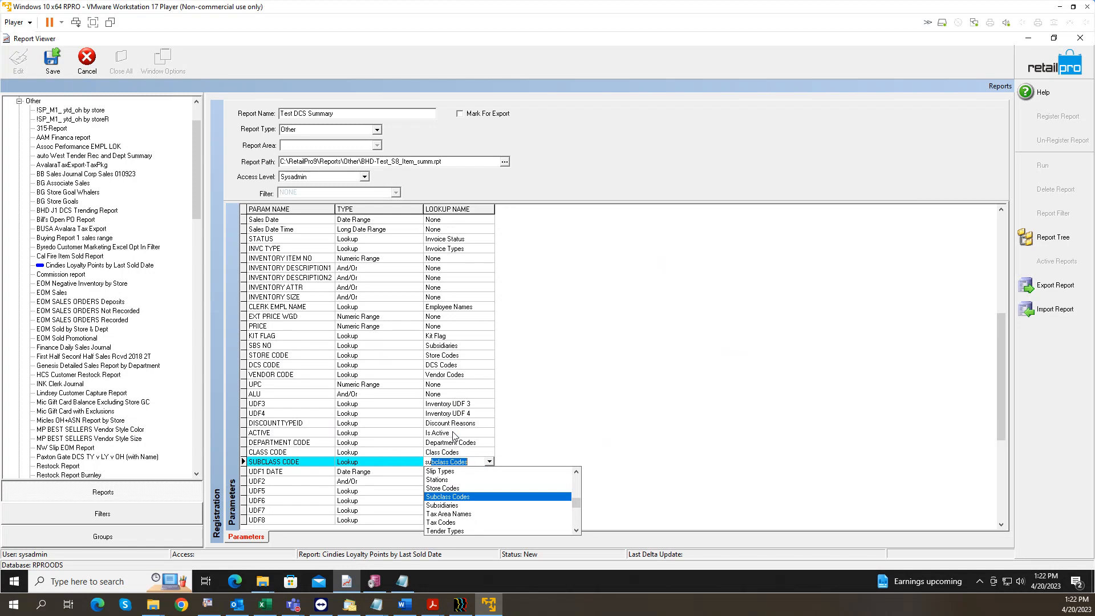
{"action": "key", "text": "Return"}
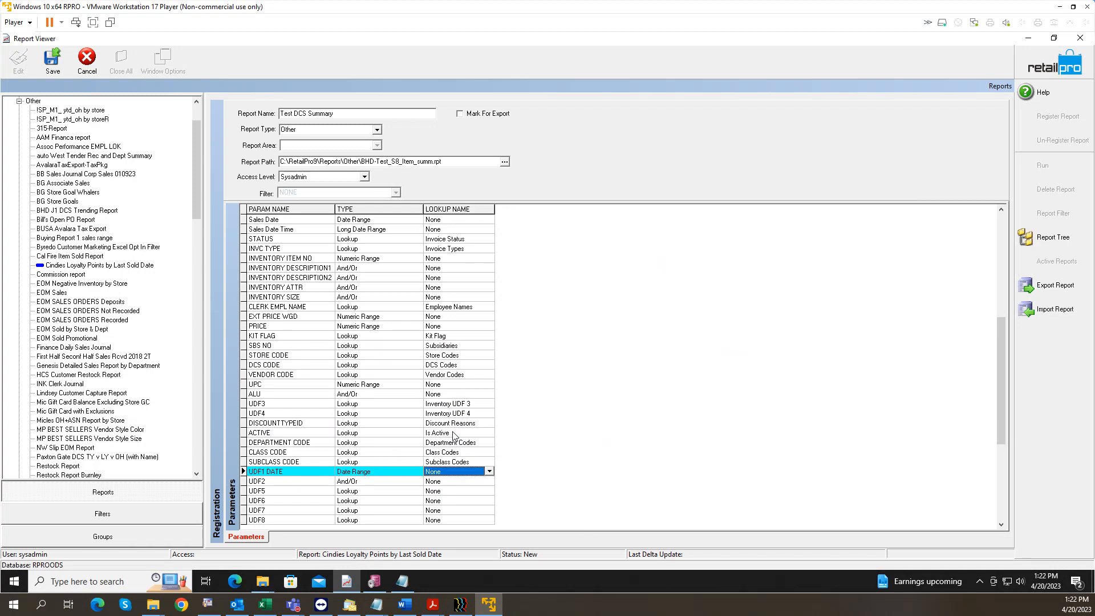
Step: Set UDF5's lookup to Inventory UDF 5
{"action": "key", "text": "Return"}
{"action": "key", "text": "Return"}
{"action": "key", "text": "Return"}
{"action": "key", "text": "Return"}
{"action": "key", "text": "Return"}
{"action": "key", "text": "Return"}
{"action": "key", "text": "Return"}
{"action": "key", "text": "Return"}
{"action": "key", "text": "Return"}
{"action": "key", "text": "Return"}
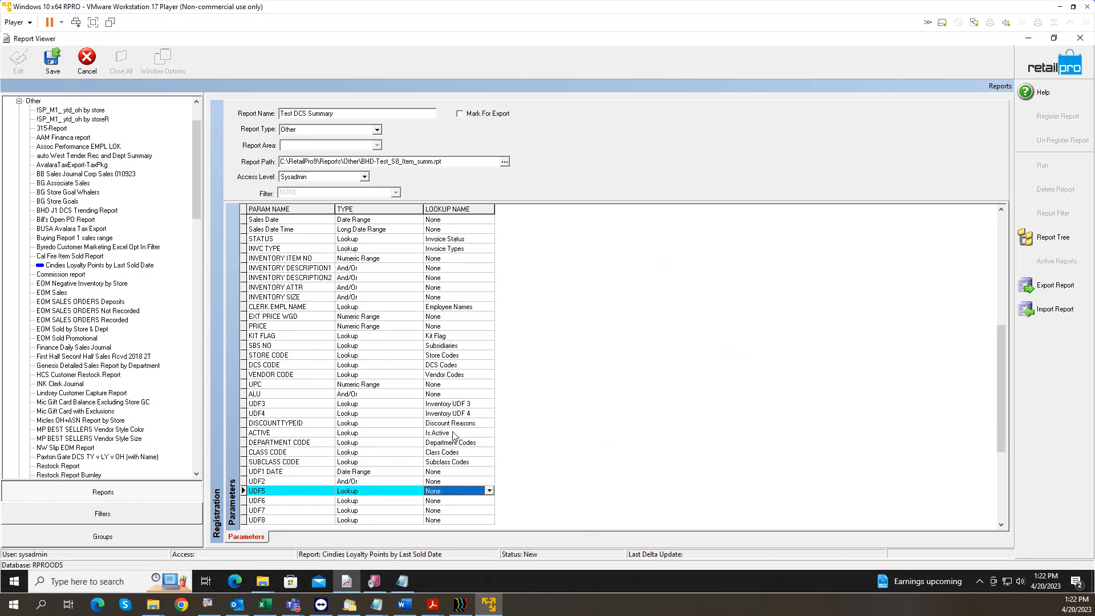
{"action": "key", "text": "Return"}
{"action": "key", "text": "Return"}
{"action": "key", "text": "Return"}
{"action": "key", "text": "Return"}
{"action": "key", "text": "Return"}
{"action": "key", "text": "Return"}
{"action": "key", "text": "Return"}
{"action": "key", "text": "Return"}
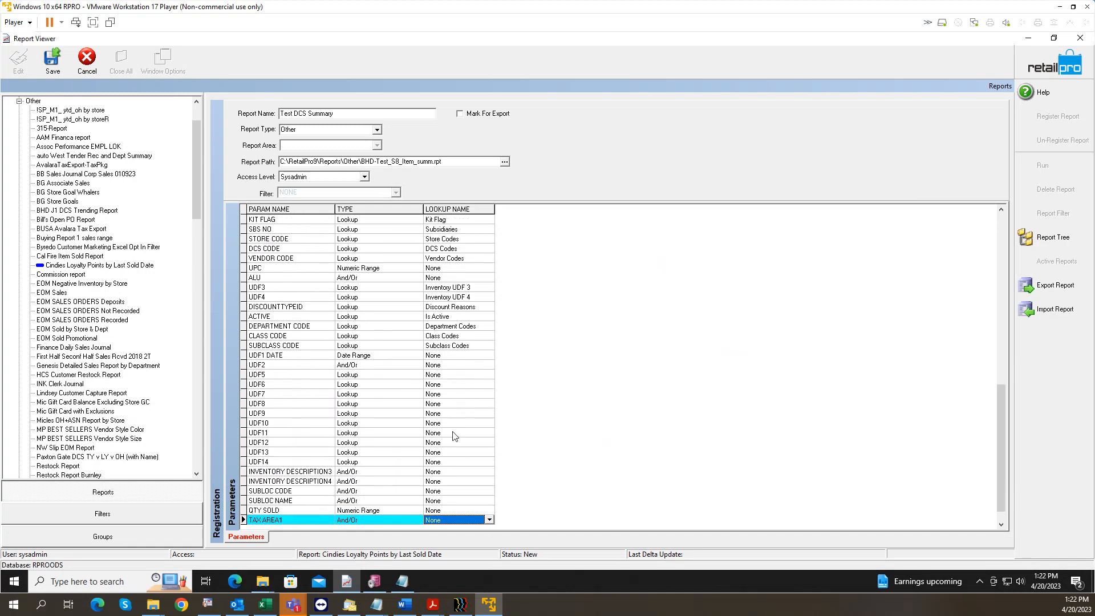
{"action": "key", "text": "Up"}
{"action": "key", "text": "Up"}
{"action": "key", "text": "Up"}
{"action": "key", "text": "Up"}
{"action": "key", "text": "Up"}
{"action": "key", "text": "Up"}
{"action": "key", "text": "Up"}
{"action": "key", "text": "Up"}
{"action": "key", "text": "Up"}
{"action": "key", "text": "Up"}
{"action": "key", "text": "Up"}
{"action": "key", "text": "Up"}
{"action": "key", "text": "Up"}
{"action": "key", "text": "Up"}
{"action": "key", "text": "Up"}
{"action": "key", "text": "Up"}
{"action": "key", "text": "Up"}
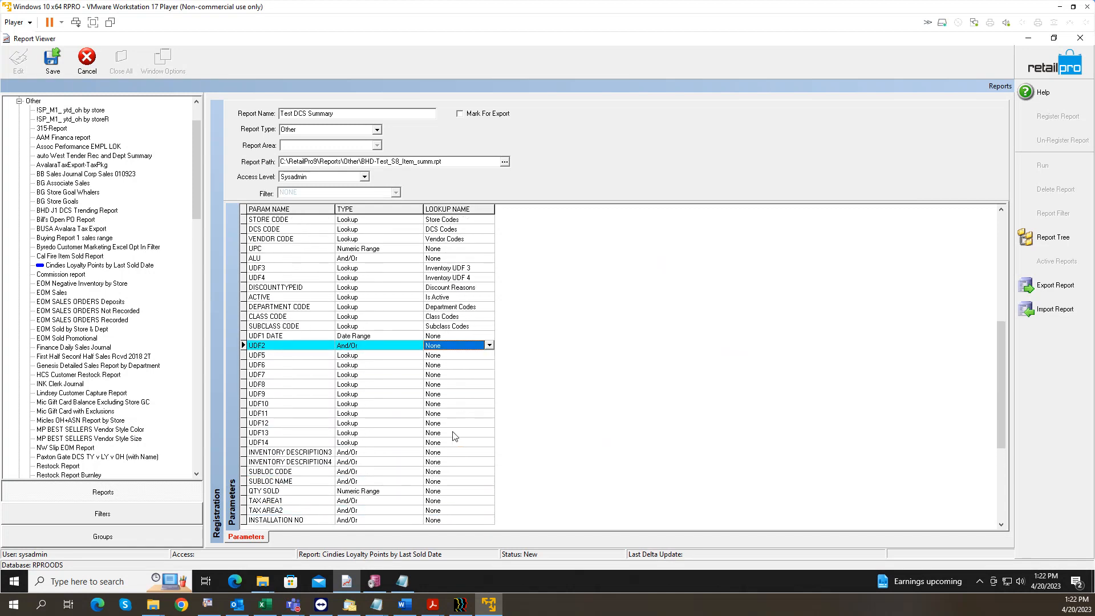
{"action": "key", "text": "Right"}
{"action": "key", "text": "Return"}
{"action": "key", "text": "Tab"}
{"action": "key", "text": "Up"}
{"action": "key", "text": "Down"}
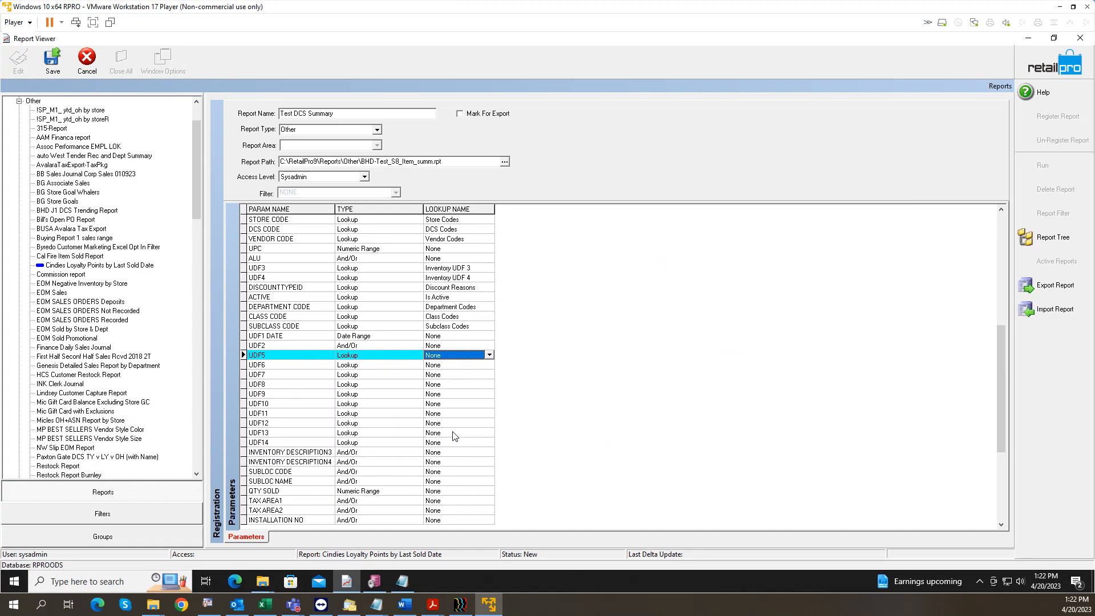
{"action": "type", "text": "inventory udf 5"}
{"action": "key", "text": "Return"}
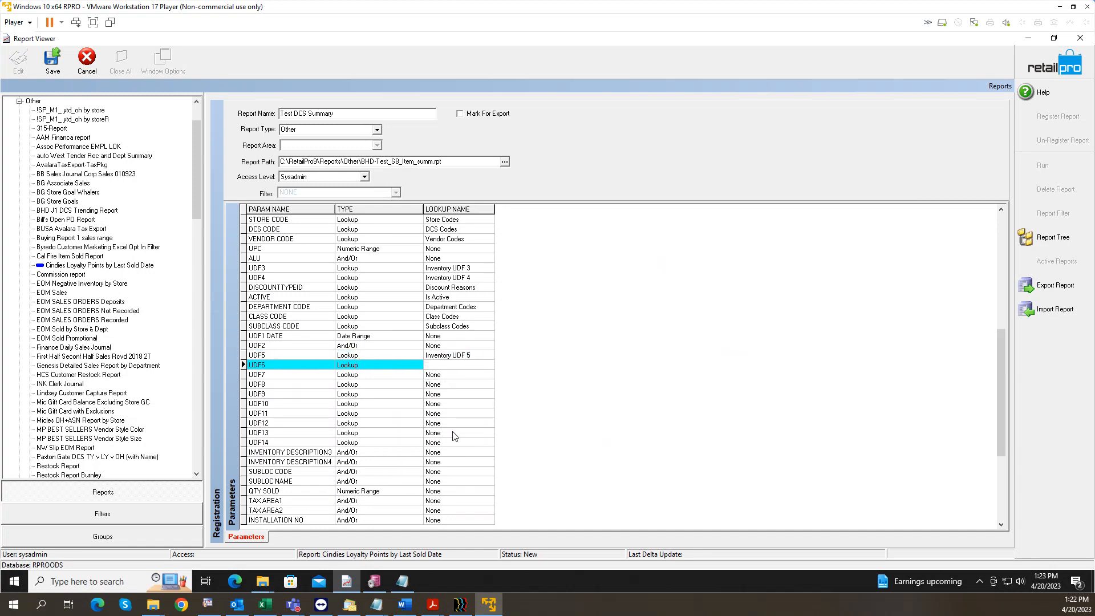
Step: Set UDF6's lookup to Inventory UDF 6
{"action": "key", "text": "Down"}
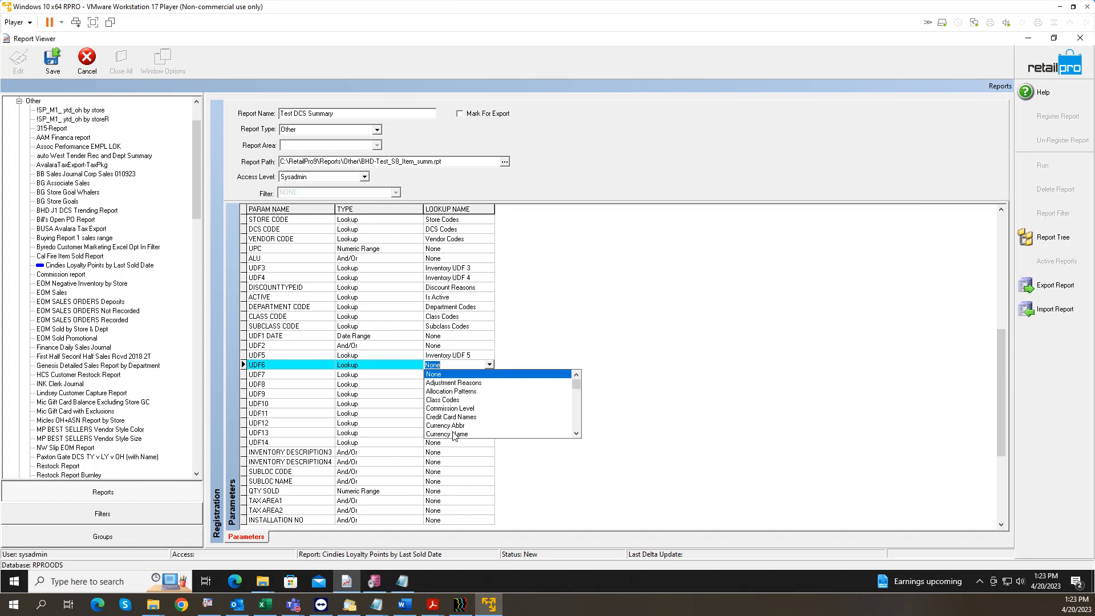
{"action": "key", "text": "Up"}
{"action": "type", "text": "invent"}
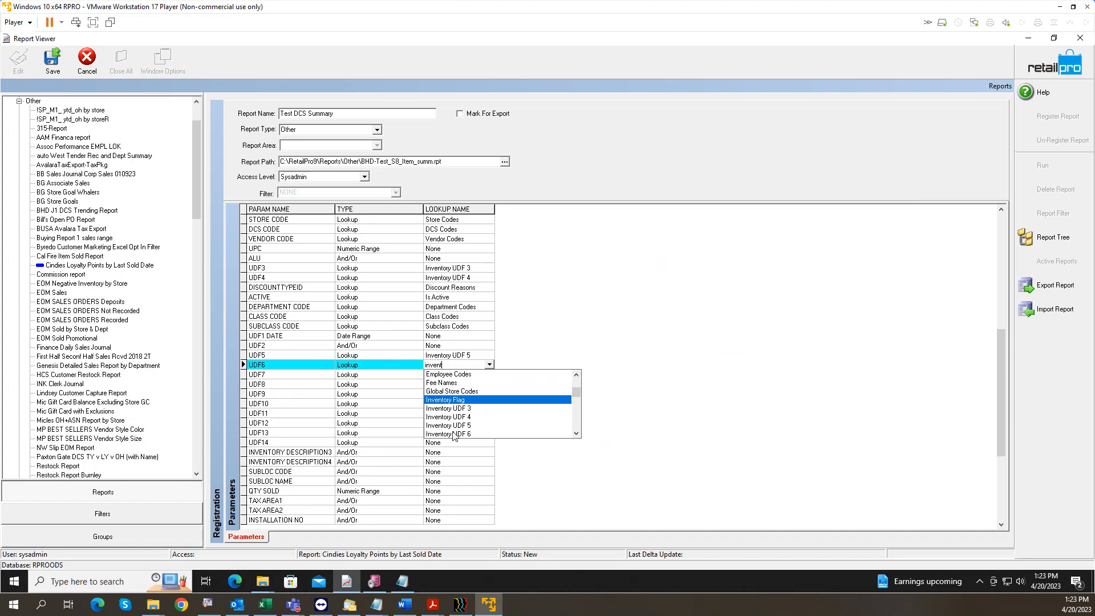
{"action": "type", "text": "ory udf 5"}
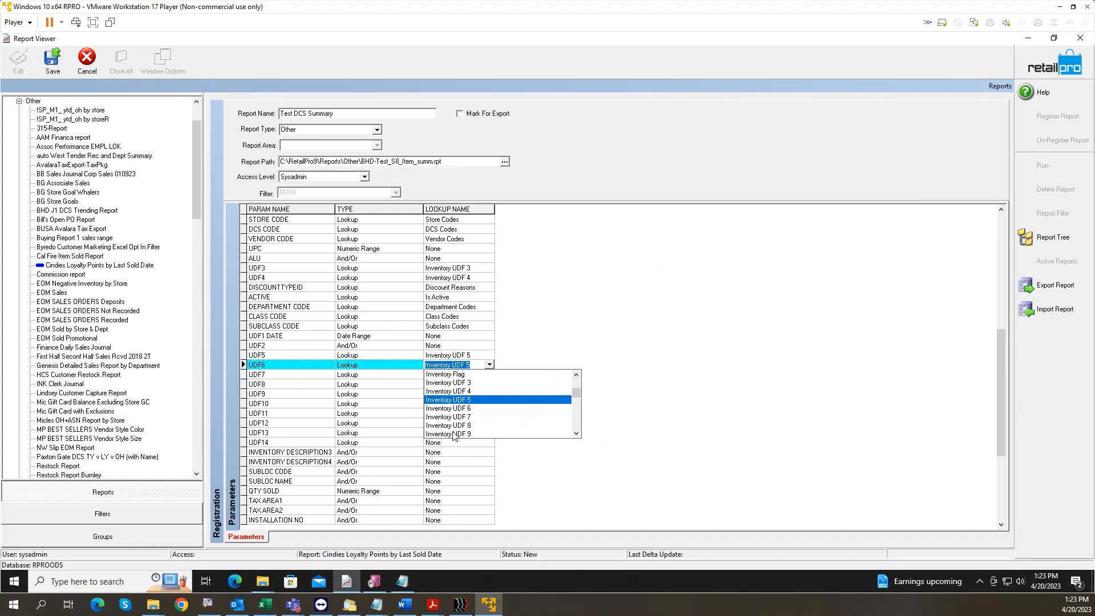
{"action": "key", "text": "Return"}
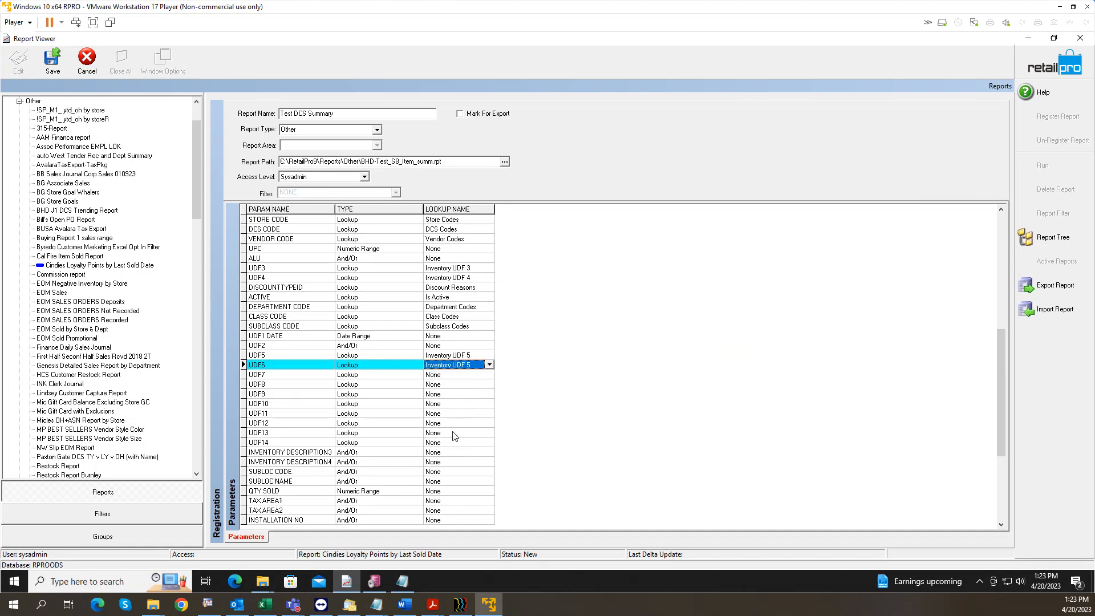
{"action": "type", "text": "x"}
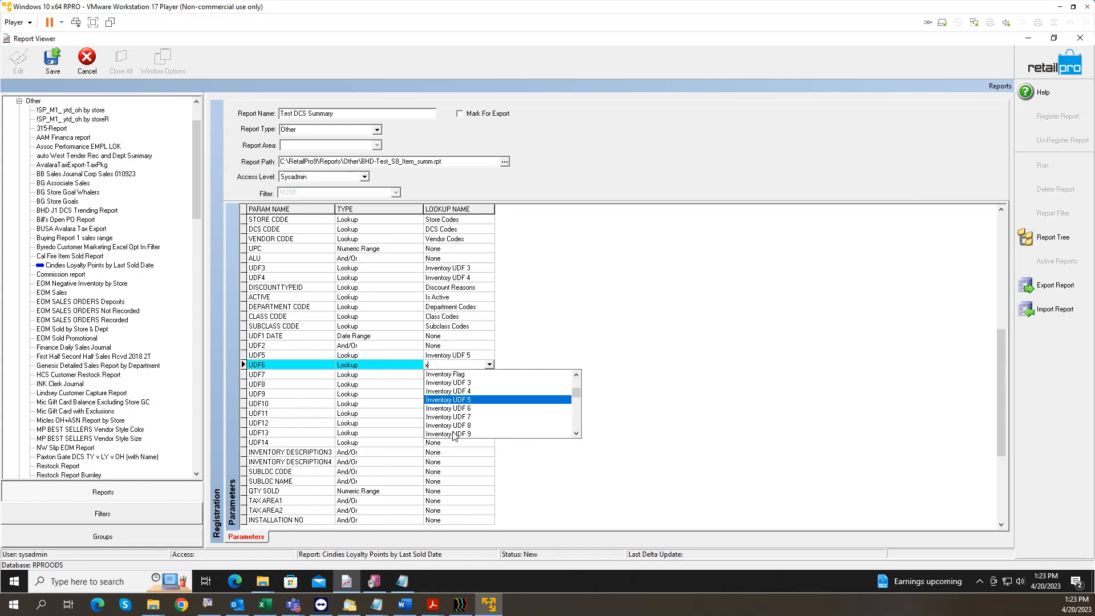
{"action": "key", "text": "Down"}
{"action": "key", "text": "Return"}
Step: Set UDF7 and UDF8 to Inventory UDF 7 and Inventory UDF 8
{"action": "key", "text": "Tab"}
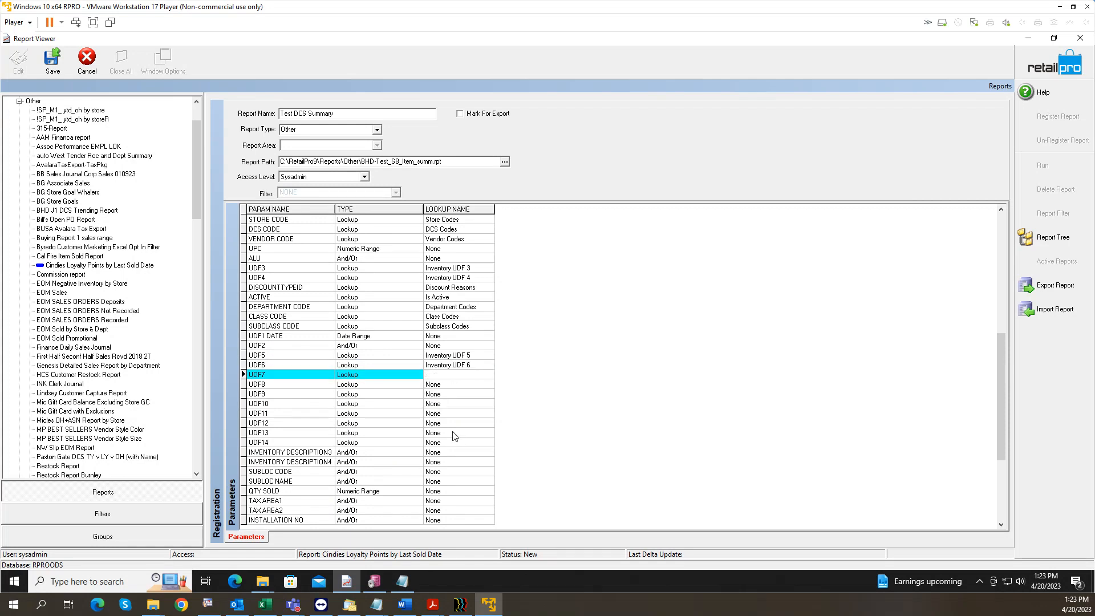
{"action": "key", "text": "Tab"}
{"action": "key", "text": "Tab"}
{"action": "type", "text": "x"}
{"action": "key", "text": "Down"}
{"action": "key", "text": "Return"}
{"action": "key", "text": "Tab"}
{"action": "key", "text": "Tab"}
{"action": "key", "text": "Tab"}
{"action": "type", "text": "x"}
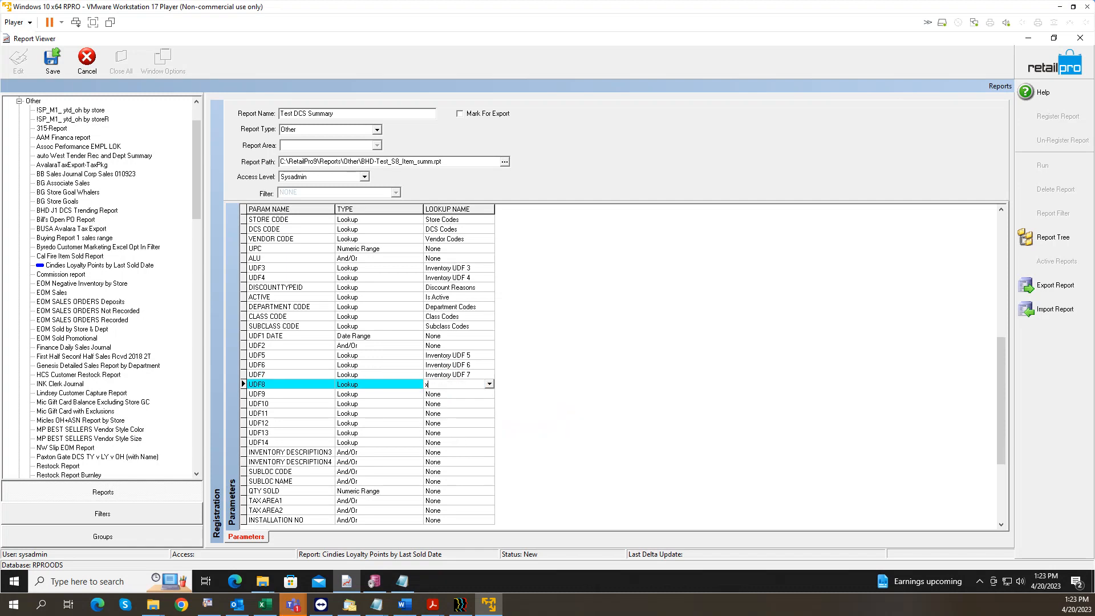
{"action": "key", "text": "Down"}
{"action": "key", "text": "Return"}
{"action": "key", "text": "Tab"}
{"action": "key", "text": "Tab"}
{"action": "key", "text": "Tab"}
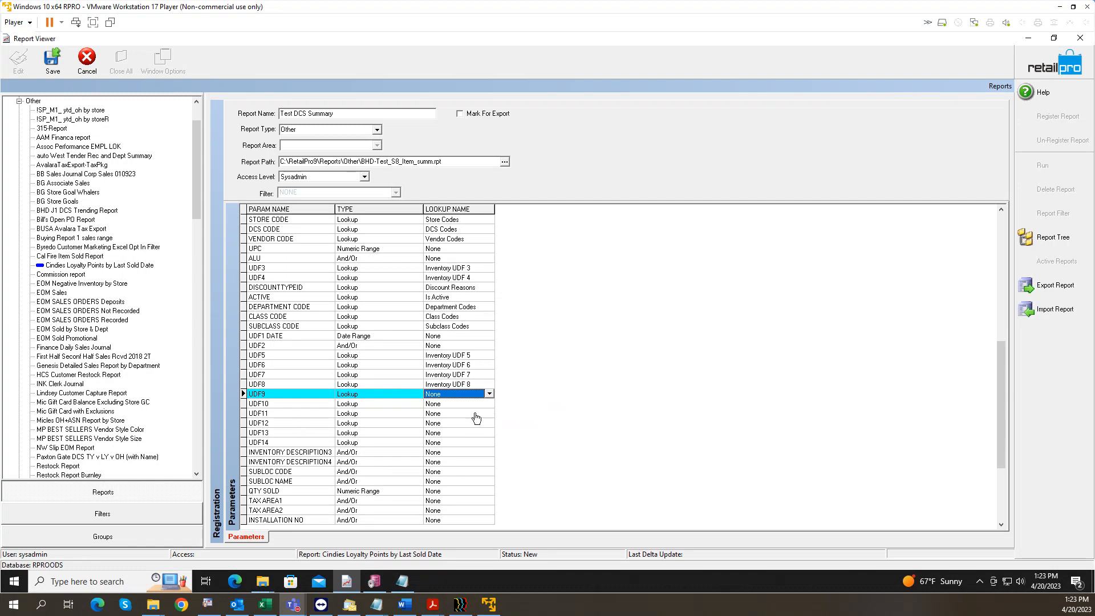
Step: Set UDF9, UDF10 and UDF11 to Inventory UDF 9, 10 and 11
{"action": "left_click", "coordinate": [445, 396]}
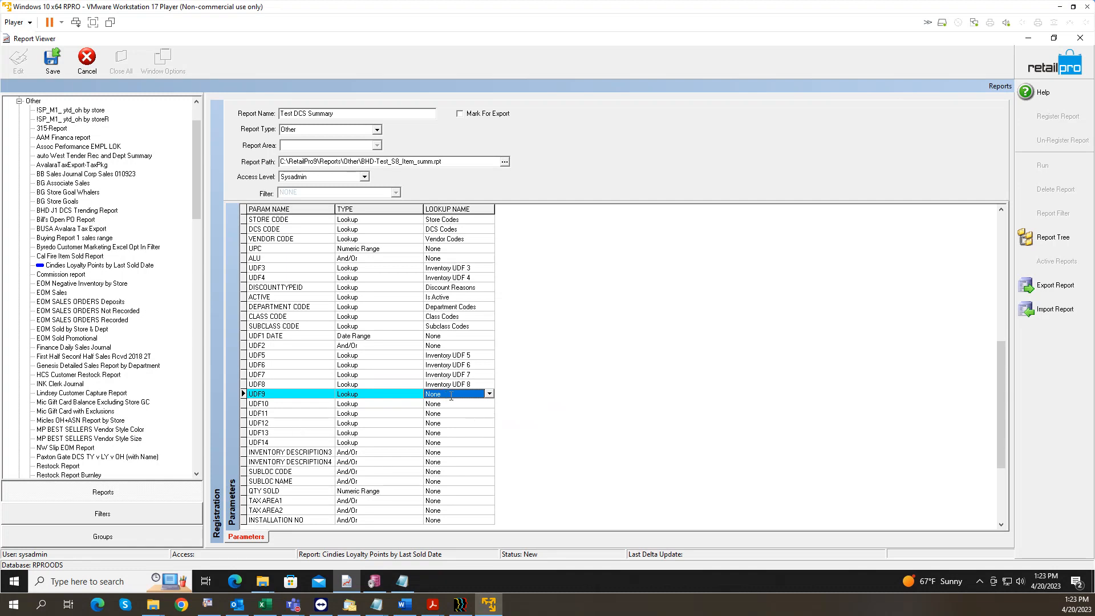
{"action": "type", "text": "i"}
{"action": "key", "text": "Down"}
{"action": "key", "text": "Return"}
{"action": "key", "text": "Down"}
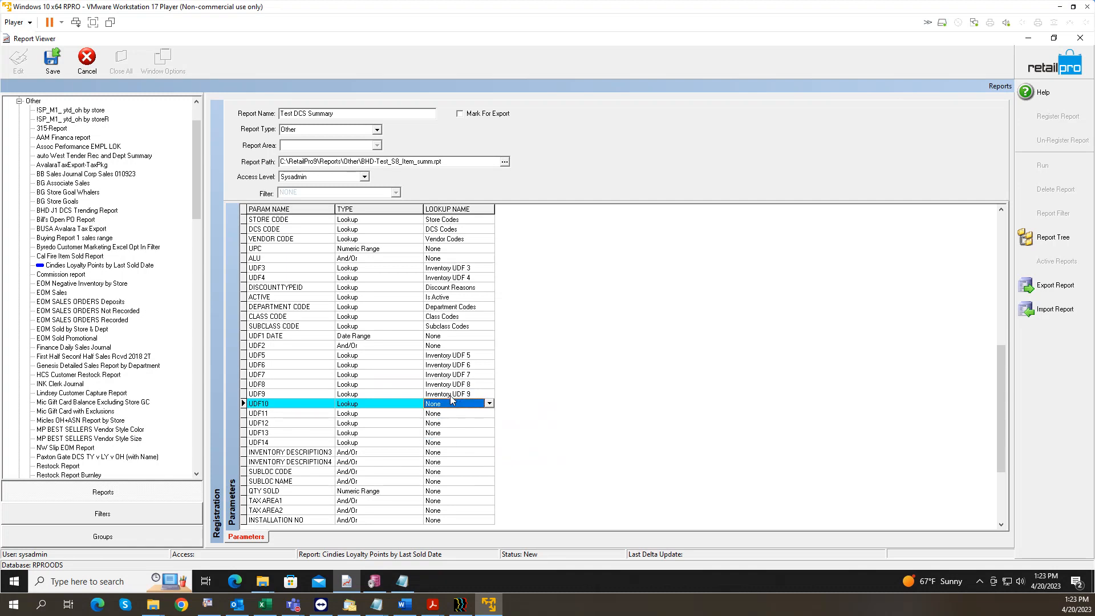
{"action": "type", "text": "i"}
{"action": "key", "text": "Down"}
{"action": "key", "text": "Return"}
{"action": "key", "text": "Down"}
{"action": "type", "text": "i"}
{"action": "key", "text": "Down"}
{"action": "key", "text": "Return"}
{"action": "key", "text": "Down"}
Step: Set UDF12, UDF13 and UDF14 to Inventory UDF 12, 13 and 14, reaching the list's end
{"action": "type", "text": "x"}
{"action": "key", "text": "Down"}
{"action": "key", "text": "Return"}
{"action": "key", "text": "Down"}
{"action": "type", "text": "i"}
{"action": "key", "text": "Down"}
{"action": "key", "text": "Return"}
{"action": "key", "text": "Down"}
{"action": "type", "text": "i"}
{"action": "key", "text": "Down"}
{"action": "key", "text": "Return"}
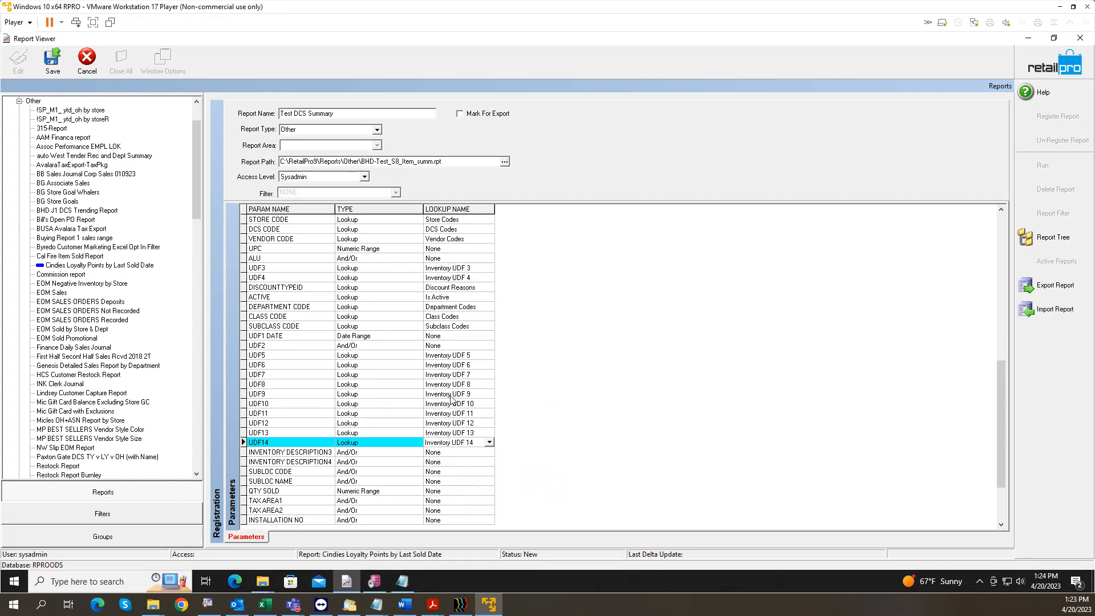
{"action": "key", "text": "Down"}
{"action": "key", "text": "Down"}
{"action": "key", "text": "Down"}
{"action": "key", "text": "Down"}
{"action": "key", "text": "Down"}
{"action": "key", "text": "Down"}
{"action": "key", "text": "Down"}
{"action": "key", "text": "Down"}
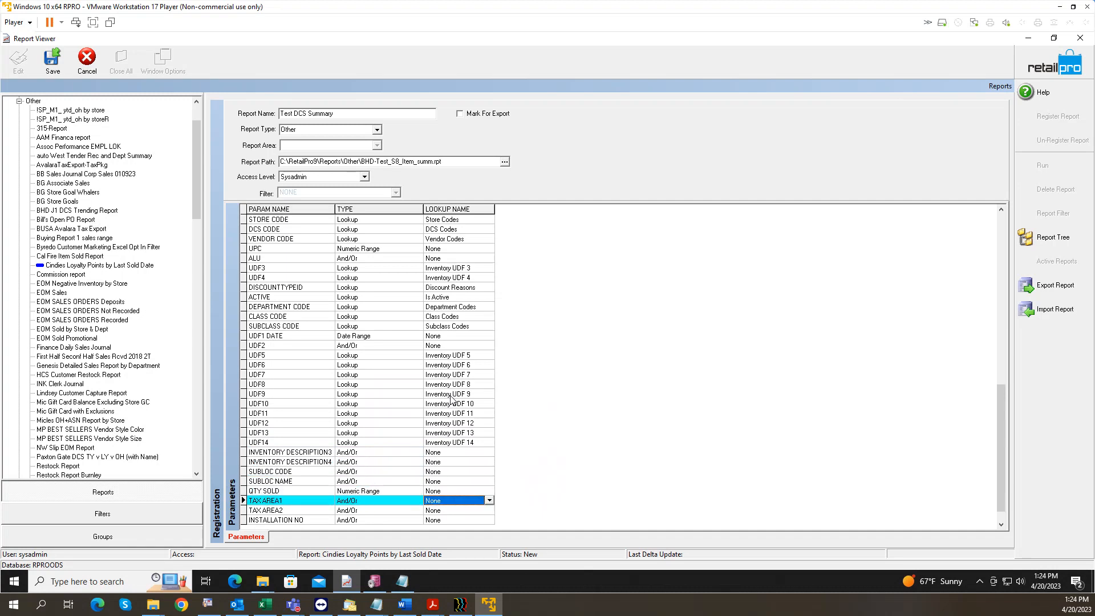
{"action": "key", "text": "Up"}
{"action": "key", "text": "Up"}
{"action": "key", "text": "Up"}
{"action": "key", "text": "Up"}
{"action": "key", "text": "Up"}
{"action": "key", "text": "Up"}
{"action": "key", "text": "Up"}
{"action": "key", "text": "Down"}
{"action": "key", "text": "Down"}
{"action": "key", "text": "Down"}
{"action": "key", "text": "Down"}
{"action": "key", "text": "Down"}
{"action": "key", "text": "Down"}
{"action": "key", "text": "Down"}
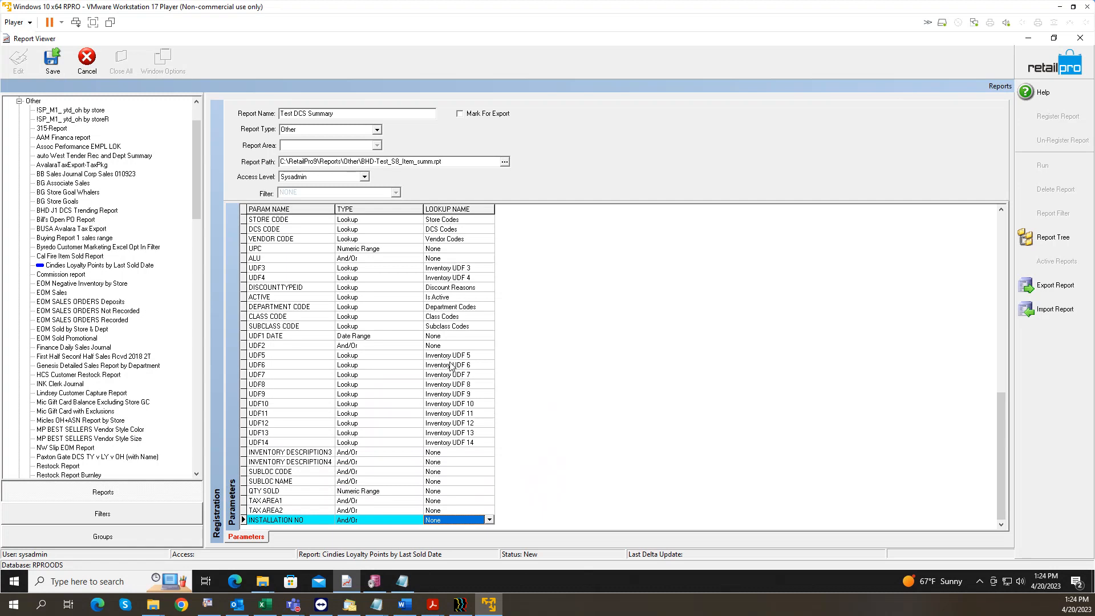
Step: Save and register Test DCS Summary, declining to register another, then start running it
{"action": "left_click", "coordinate": [56, 69]}
{"action": "mouse_move", "coordinate": [345, 583]}
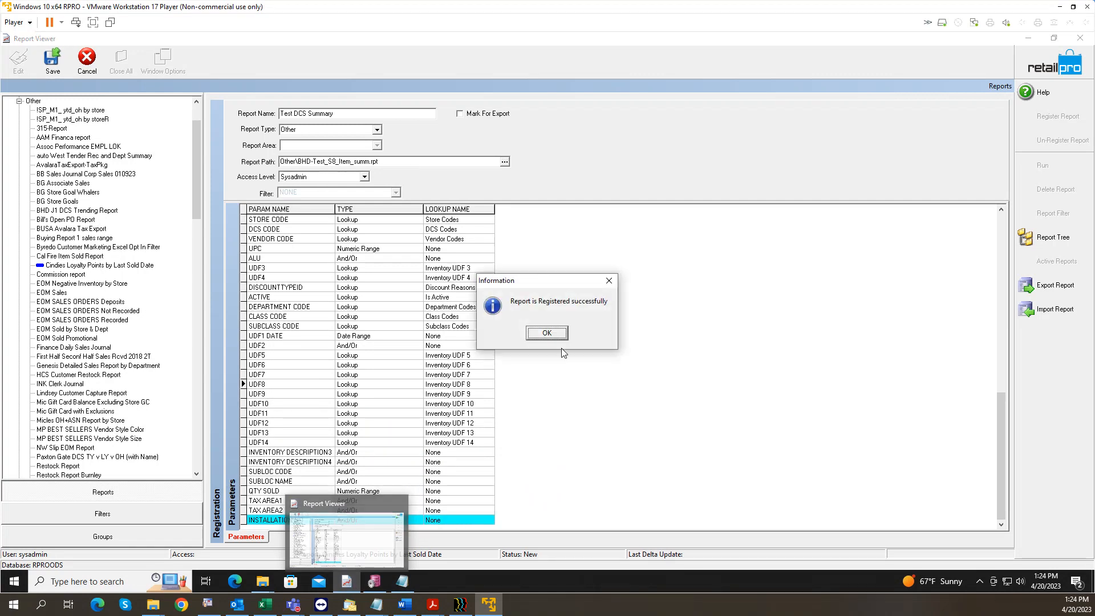
{"action": "left_click", "coordinate": [546, 334]}
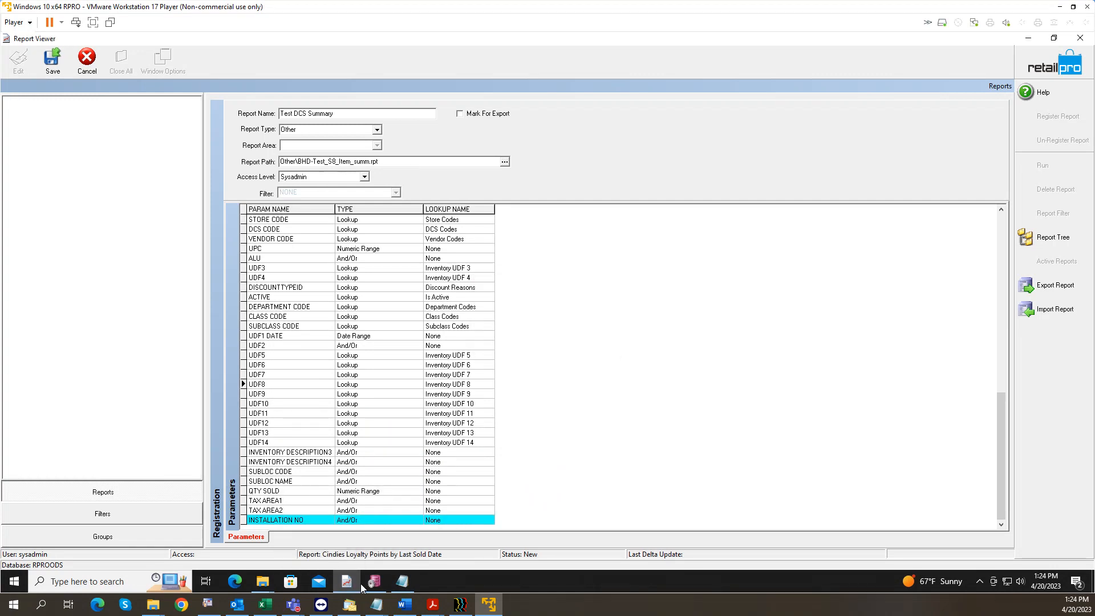
{"action": "mouse_move", "coordinate": [354, 583]}
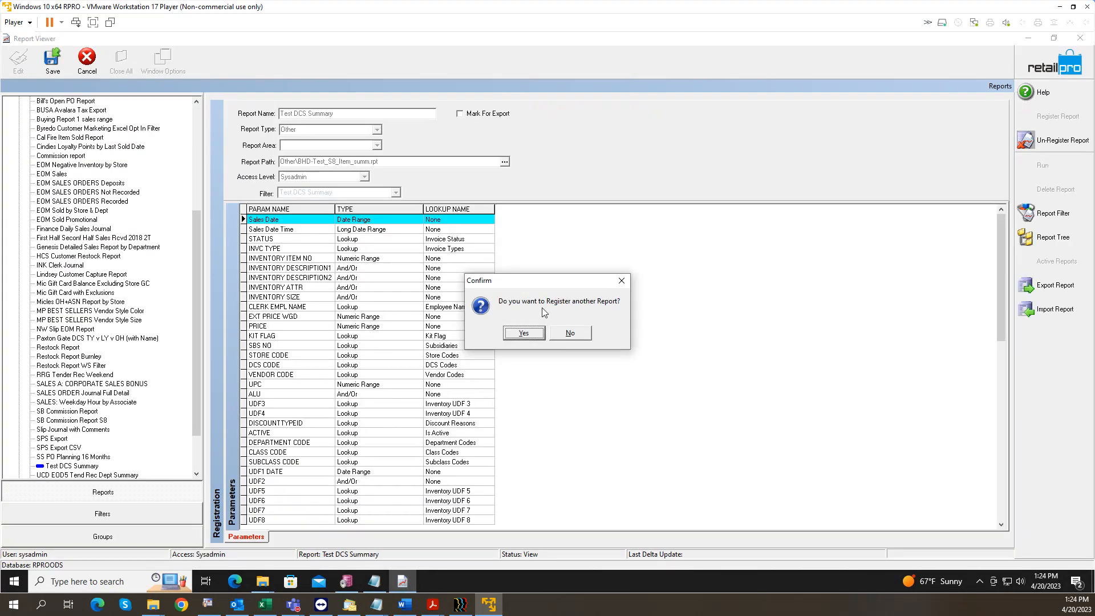
{"action": "left_click", "coordinate": [567, 334]}
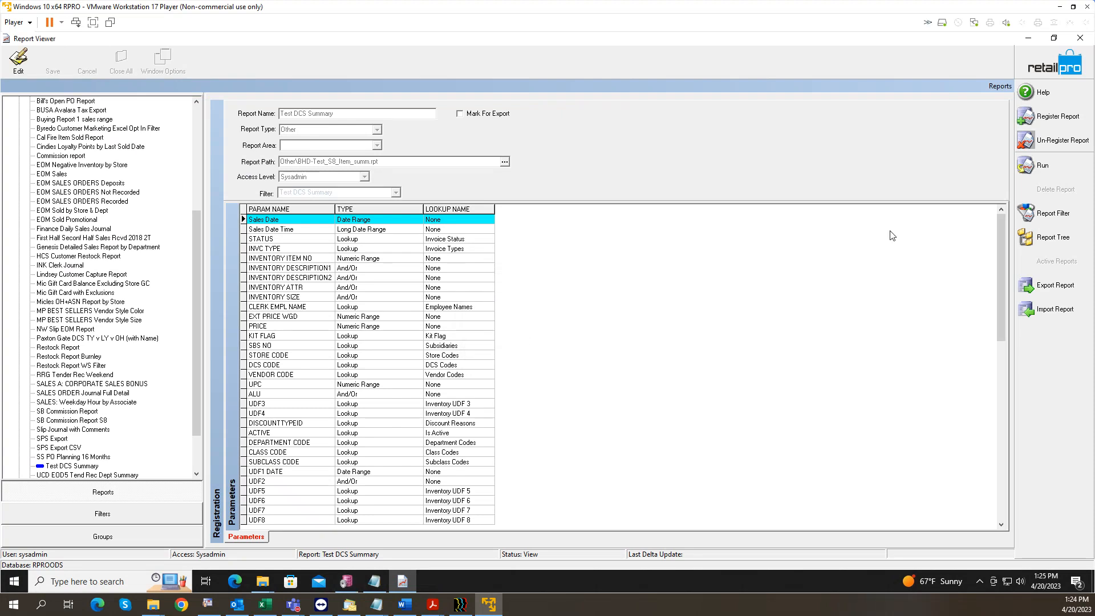
{"action": "left_click", "coordinate": [1042, 166]}
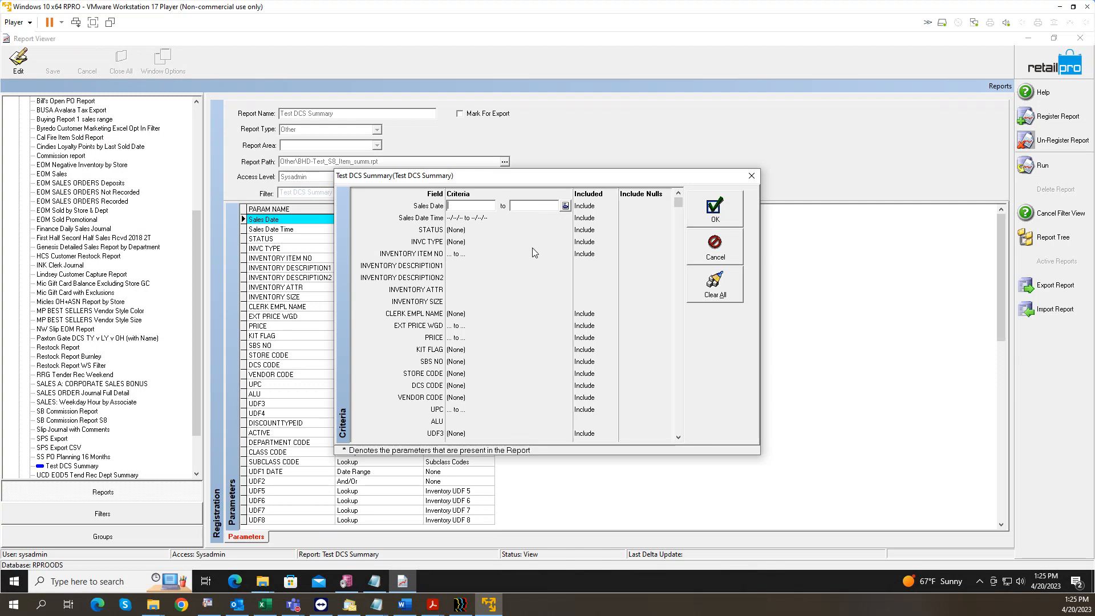
Step: Generate the Test DCS Summary report with all criteria left empty
{"action": "left_click", "coordinate": [707, 215]}
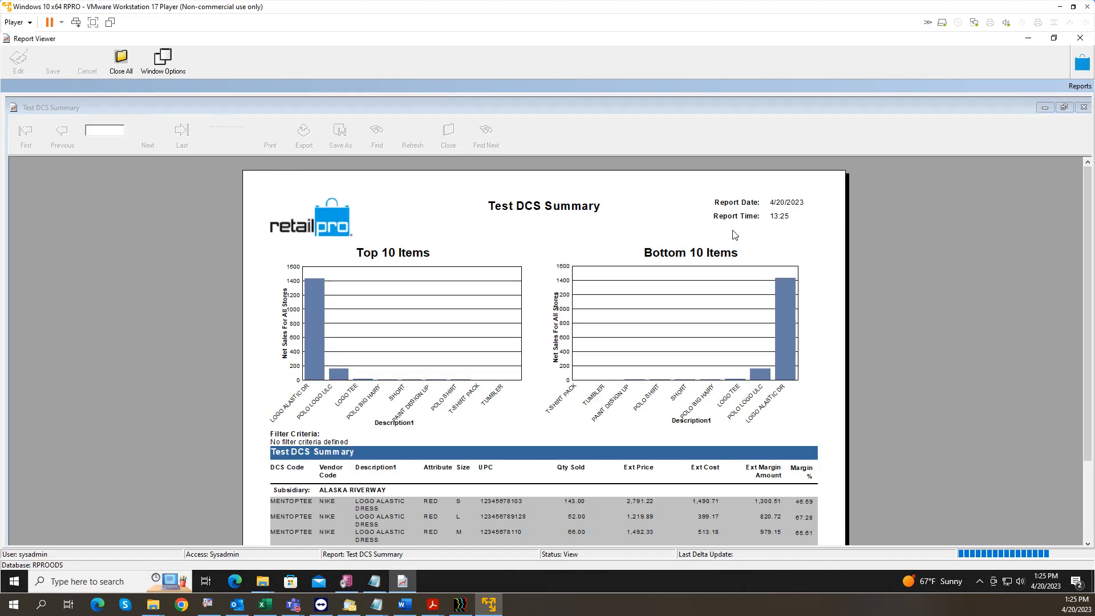
{"action": "left_click_drag", "start_coordinate": [1089, 187], "coordinate": [1068, 260]}
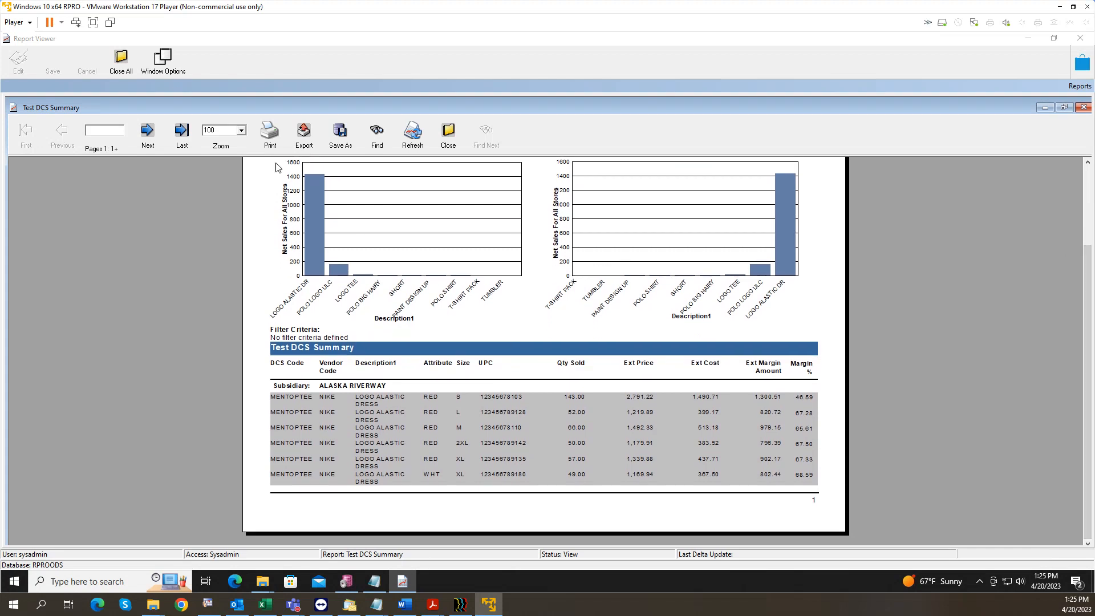
Step: Page through the report from page 1 to the page 3 totals and back
{"action": "left_click", "coordinate": [159, 140]}
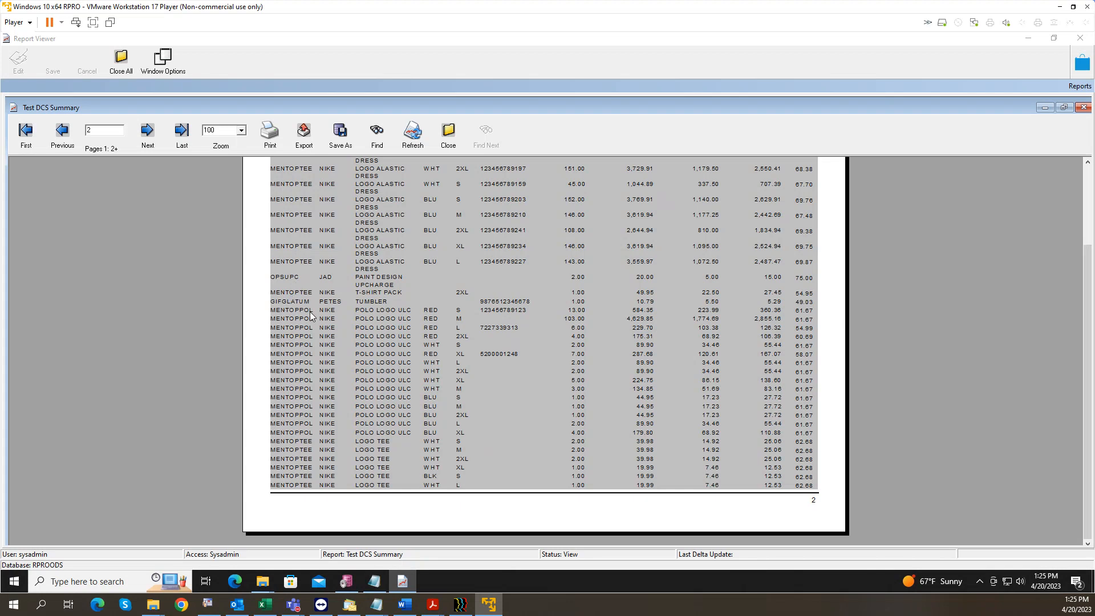
{"action": "left_click", "coordinate": [148, 130]}
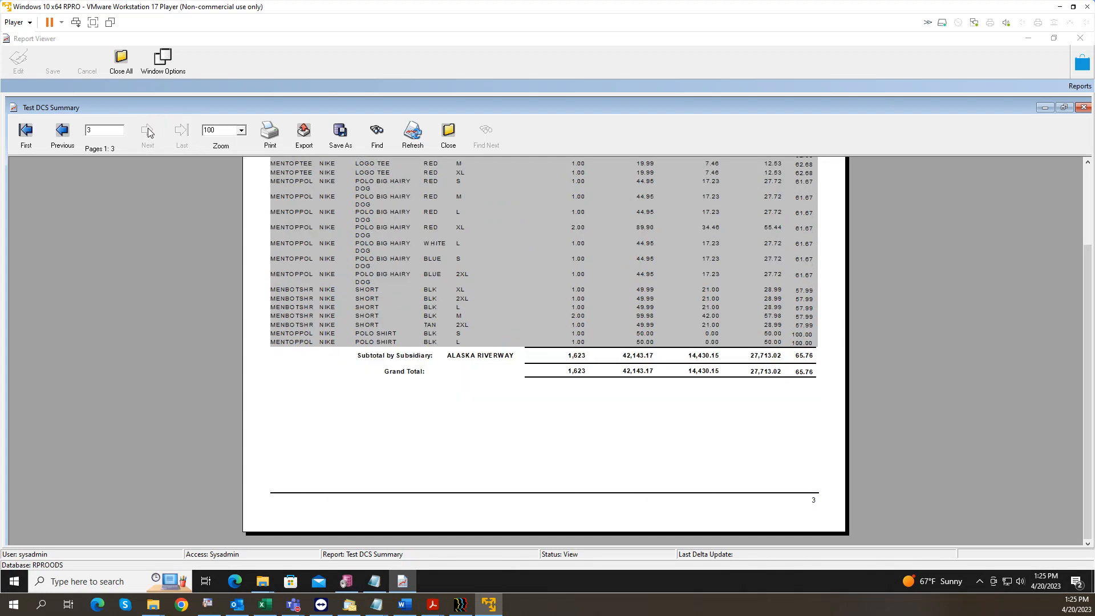
{"action": "left_click", "coordinate": [63, 132]}
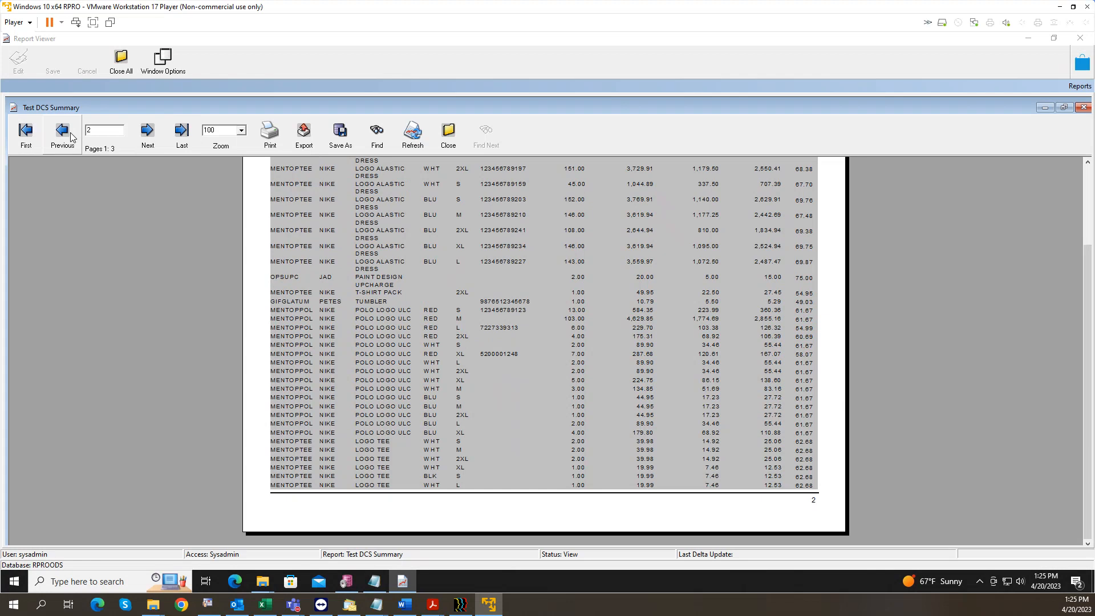
{"action": "left_click", "coordinate": [62, 131]}
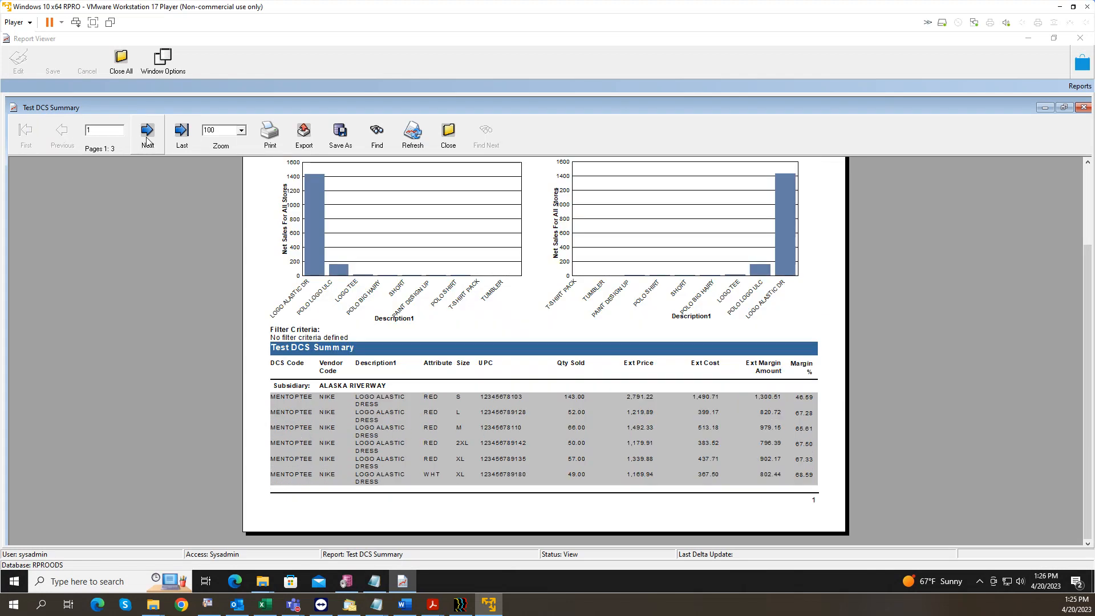
{"action": "left_click", "coordinate": [147, 135]}
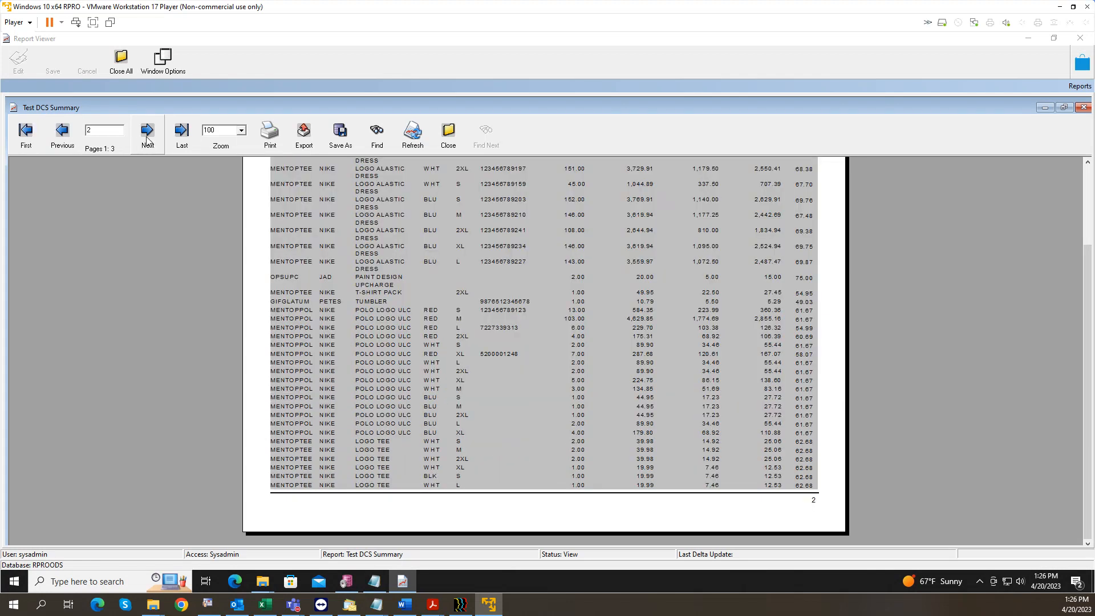
Step: Close the report output, confirming Yes, and minimize Report Viewer
{"action": "left_click", "coordinate": [1082, 108]}
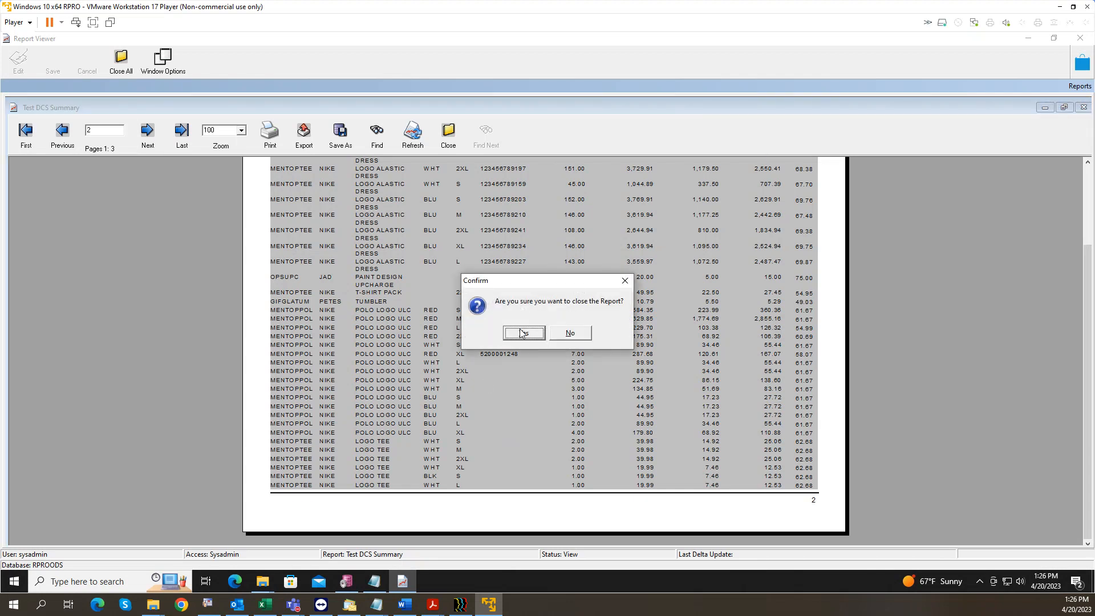
{"action": "left_click", "coordinate": [522, 337]}
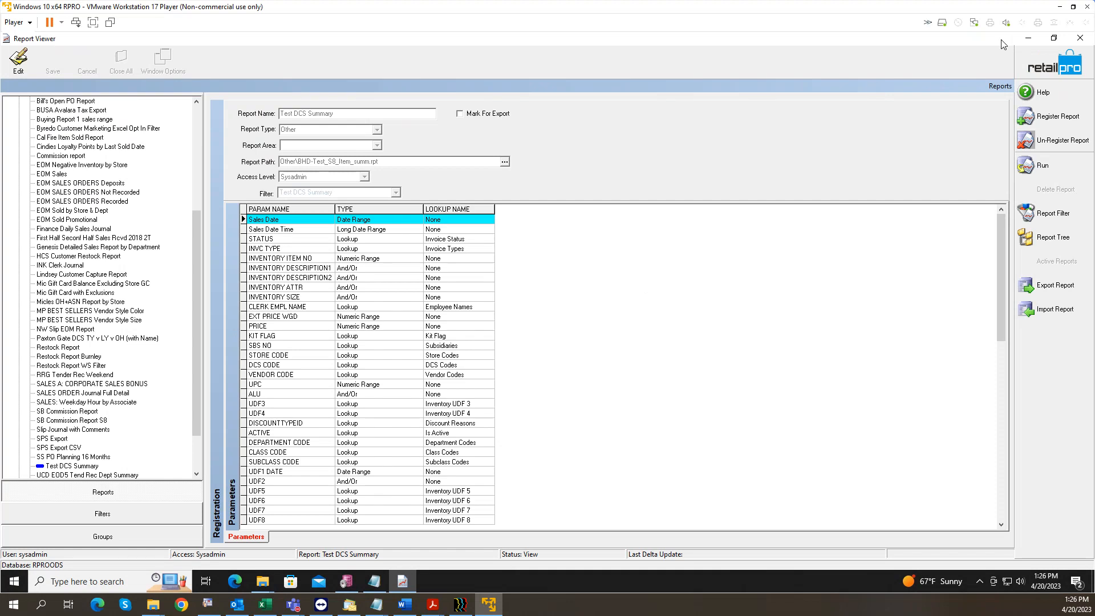
{"action": "left_click", "coordinate": [1027, 40]}
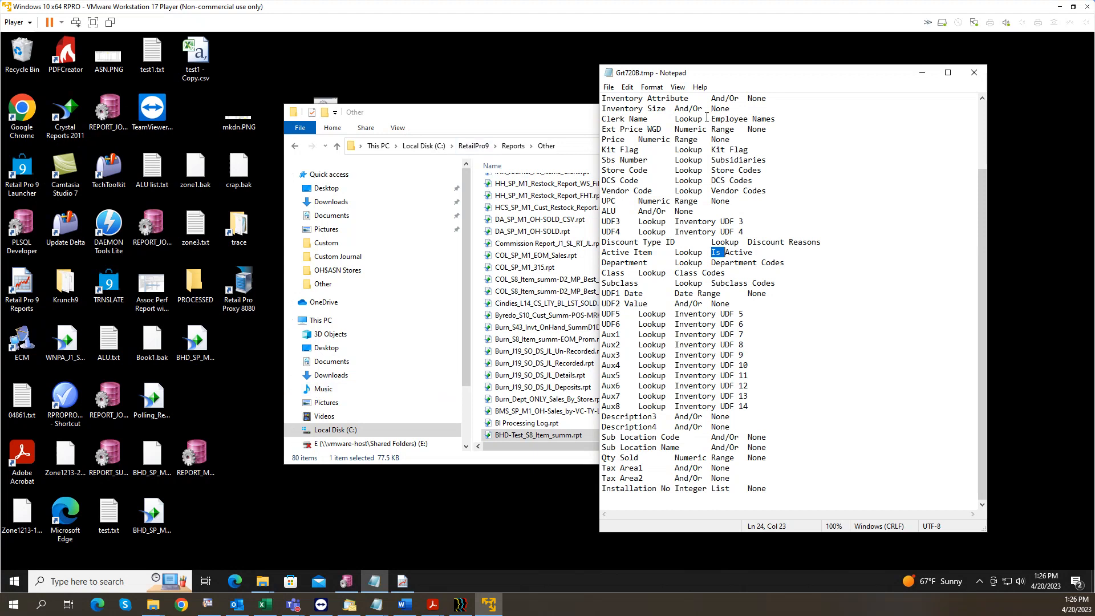
Step: Open BHD-Test_S8_Item_summ.rpt from C:\RetailPro9\Reports\Other in Crystal Reports
{"action": "left_click", "coordinate": [480, 119]}
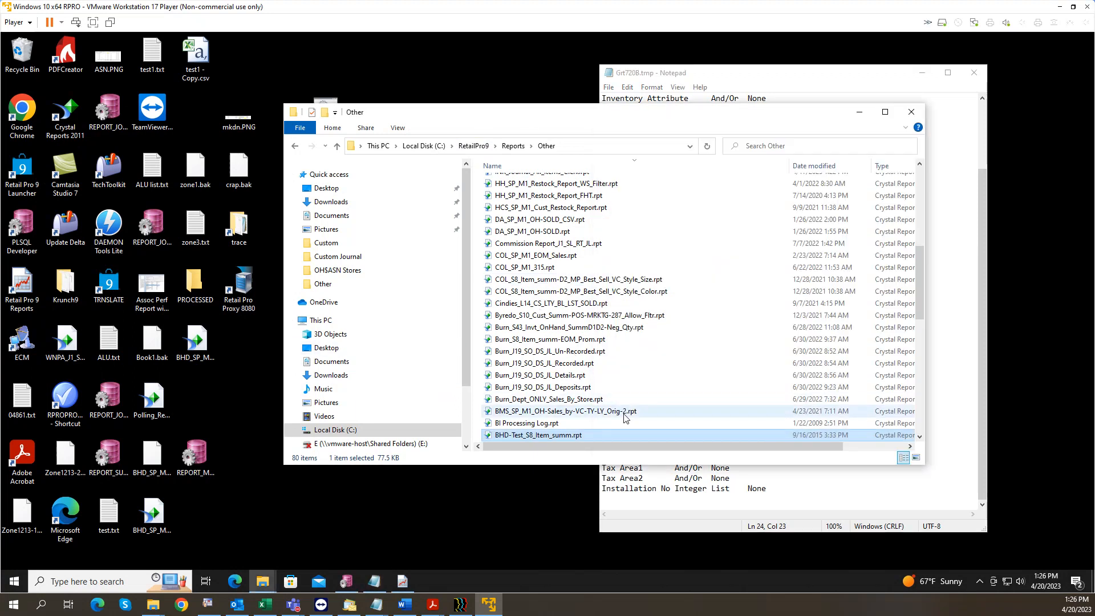
{"action": "scroll", "coordinate": [625, 419], "scroll_direction": "down", "scroll_amount": 1}
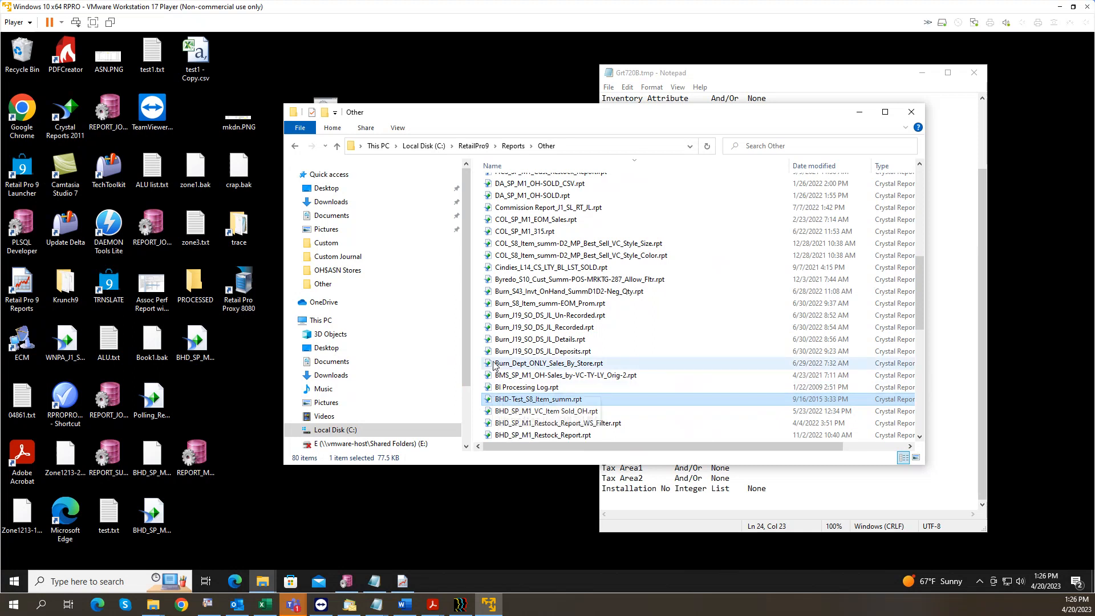
{"action": "left_click", "coordinate": [525, 402]}
{"action": "key", "text": "Escape"}
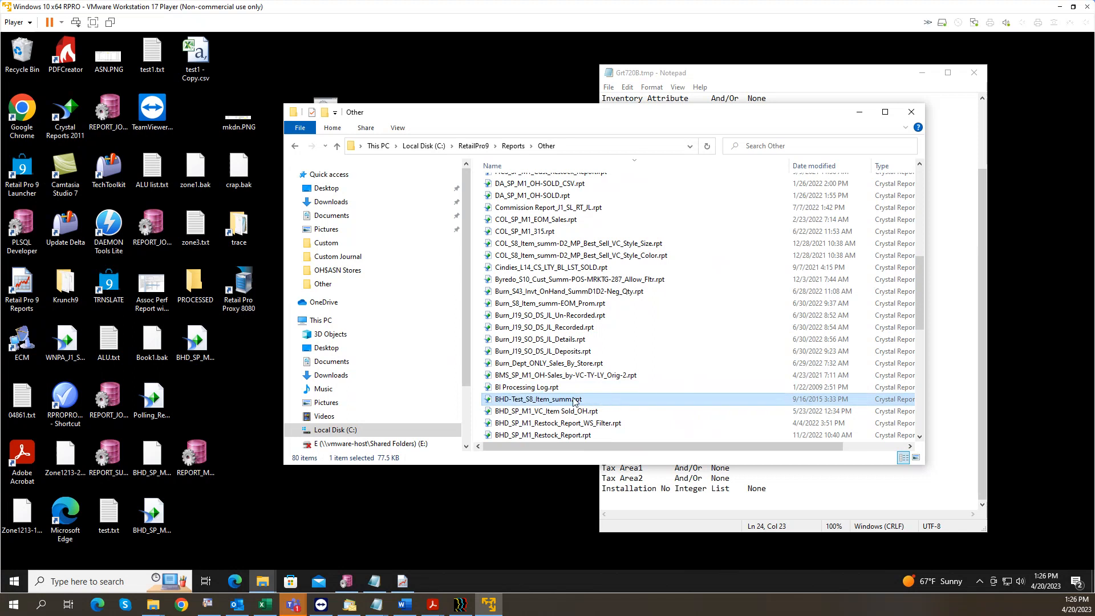
{"action": "double_click", "coordinate": [573, 399]}
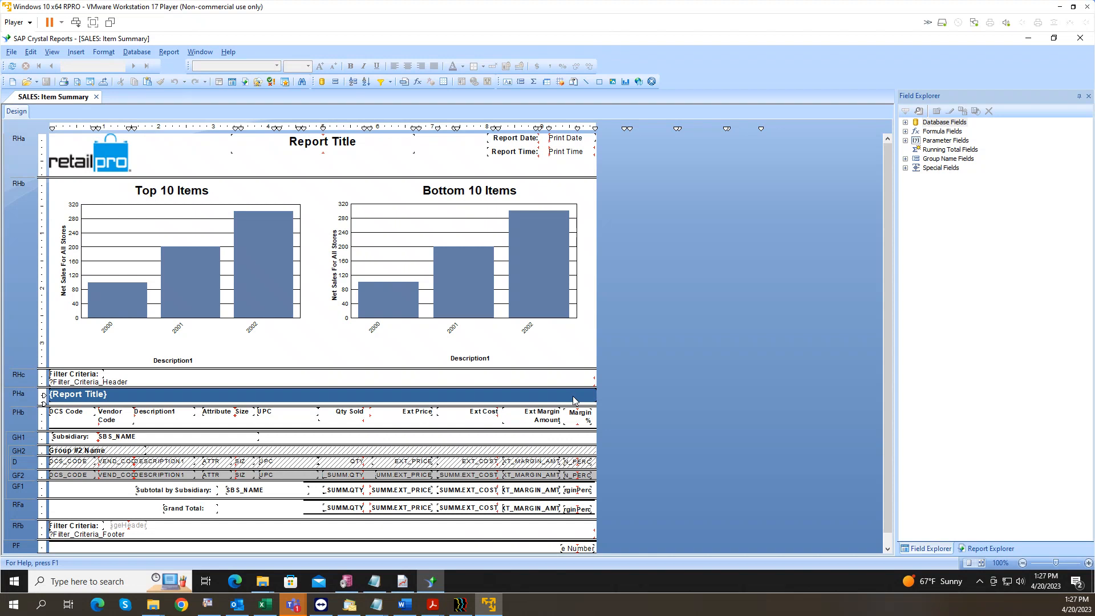
Step: Delete the Top 10 Items and Bottom 10 Items charts from the design
{"action": "left_click", "coordinate": [86, 197]}
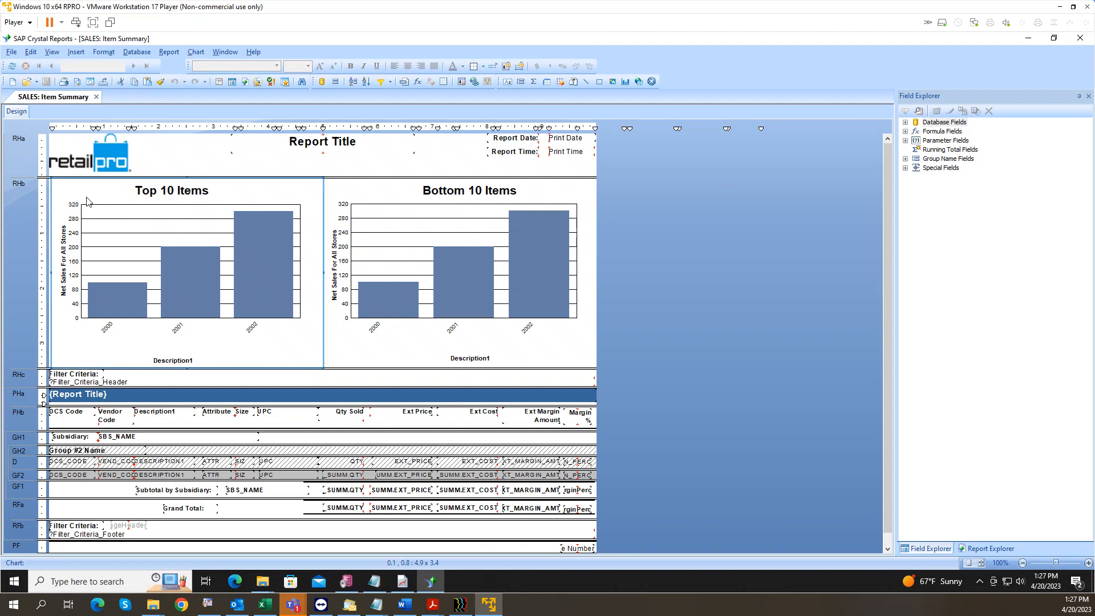
{"action": "key", "text": "Delete"}
{"action": "left_click", "coordinate": [322, 194]}
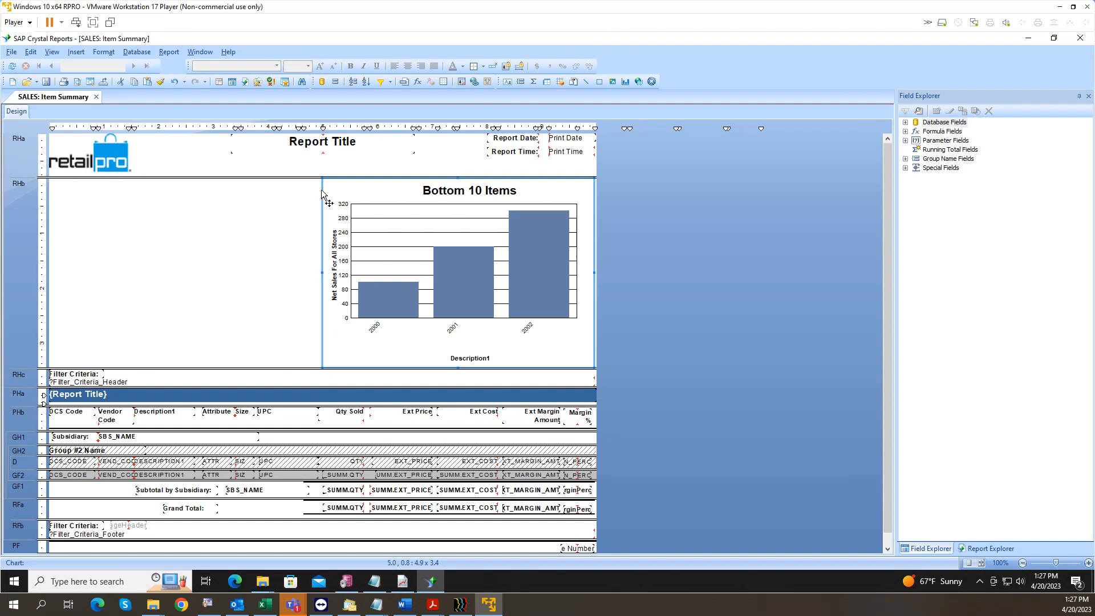
{"action": "key", "text": "Delete"}
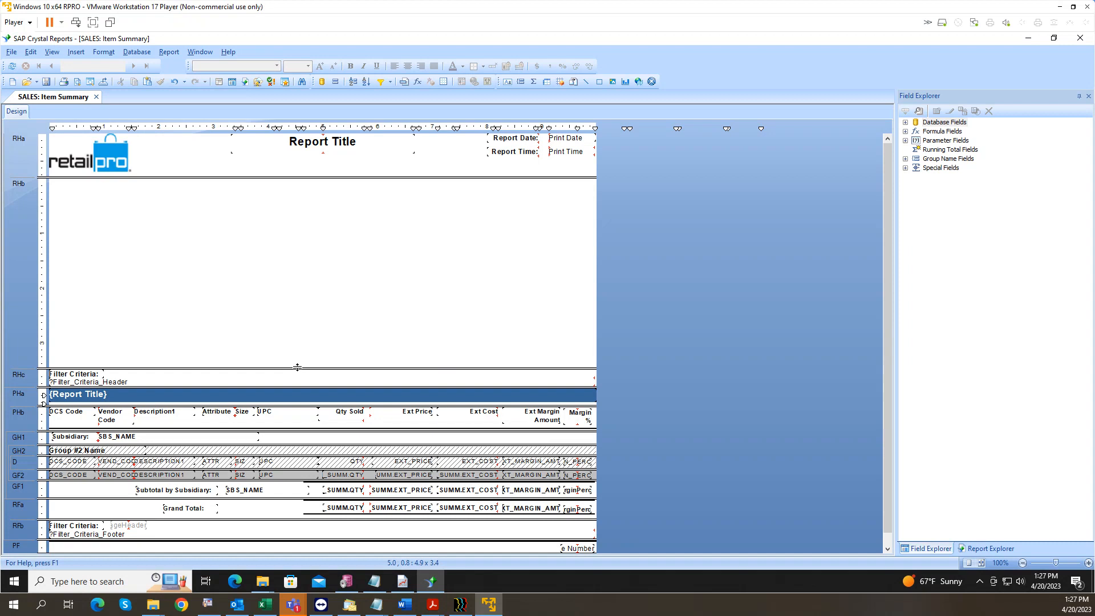
Step: Collapse the empty RHb chart section and zoom in on the design
{"action": "left_click_drag", "start_coordinate": [297, 368], "coordinate": [310, 180]}
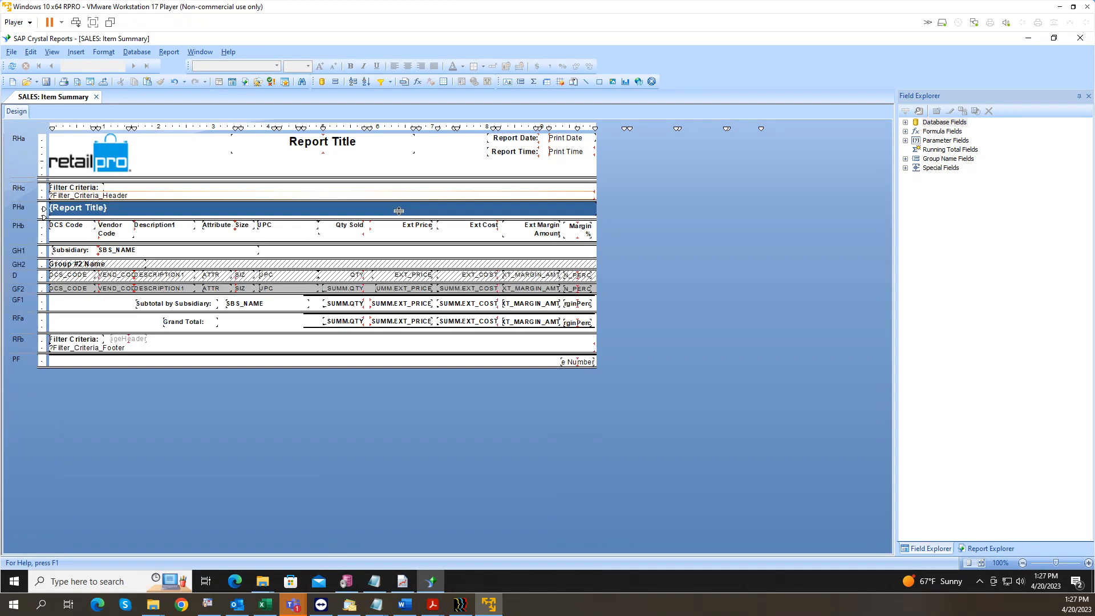
{"action": "left_click", "coordinate": [1087, 564]}
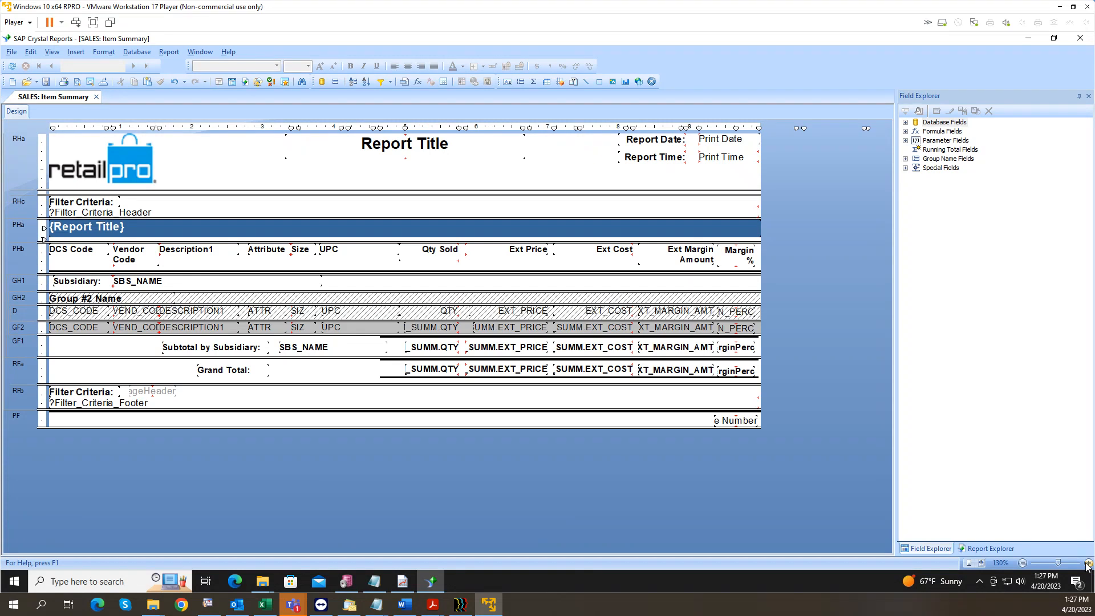
{"action": "left_click", "coordinate": [1087, 564]}
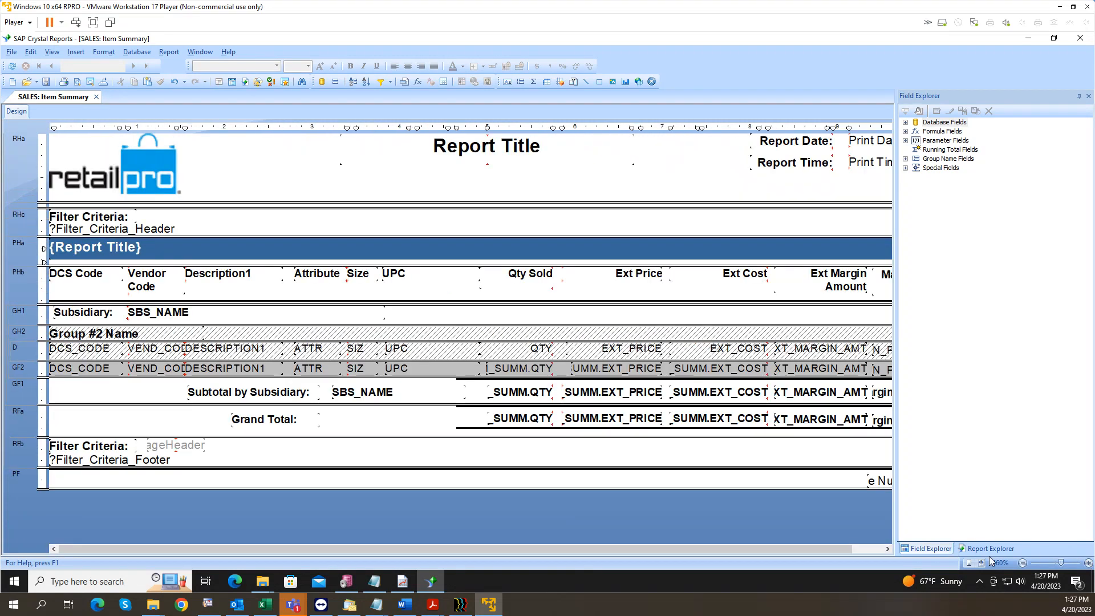
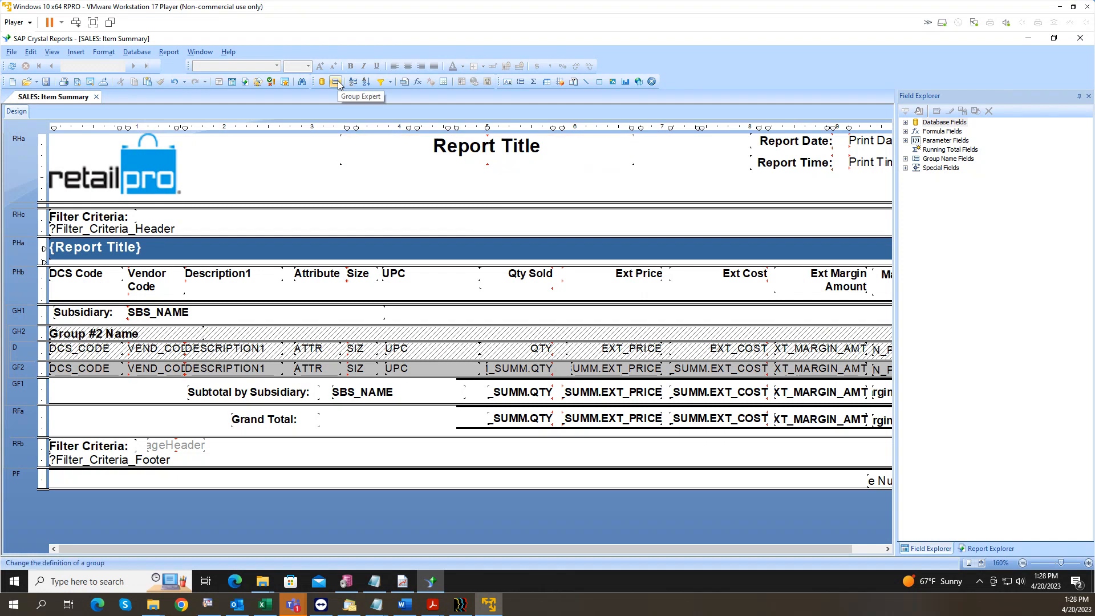
Step: Browse the Edit, View and Insert menus, then return to the layout
{"action": "left_click", "coordinate": [35, 52]}
{"action": "left_click", "coordinate": [36, 52]}
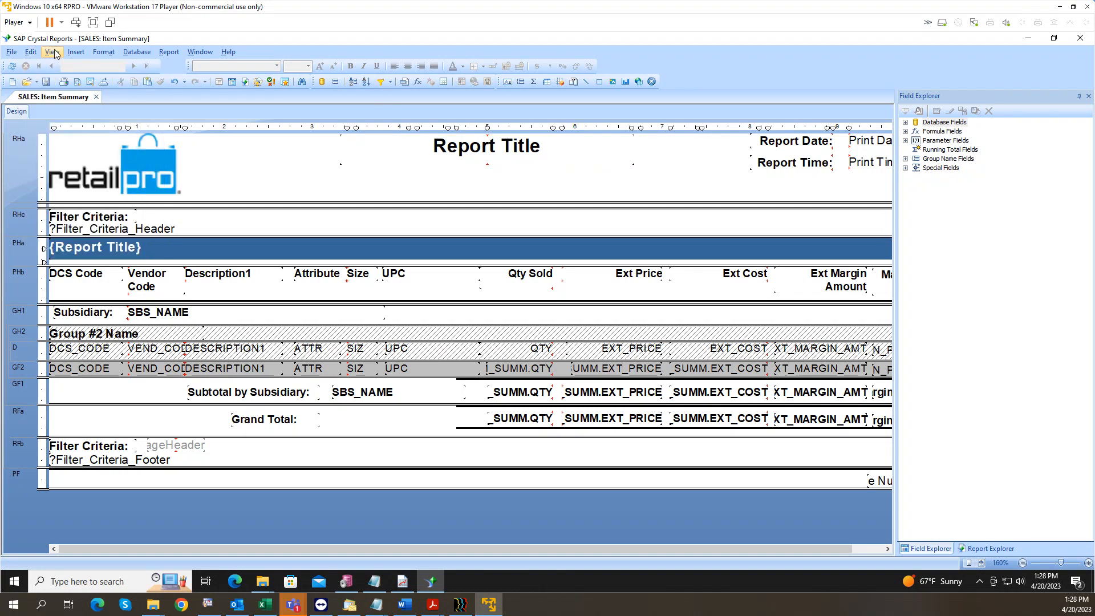
{"action": "left_click", "coordinate": [53, 52]}
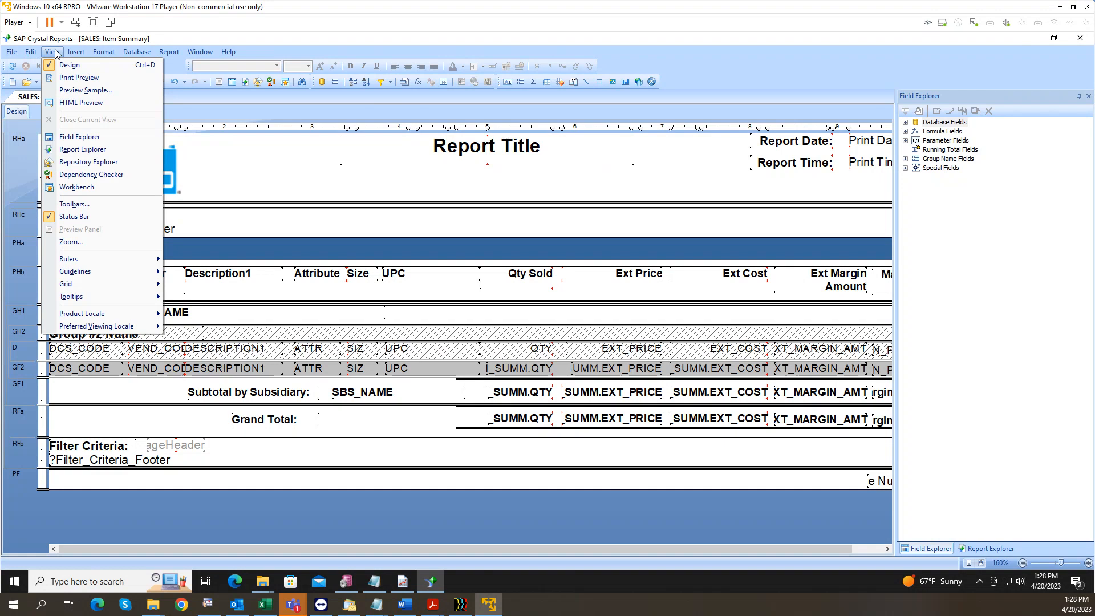
{"action": "left_click", "coordinate": [55, 53]}
{"action": "left_click", "coordinate": [76, 52]}
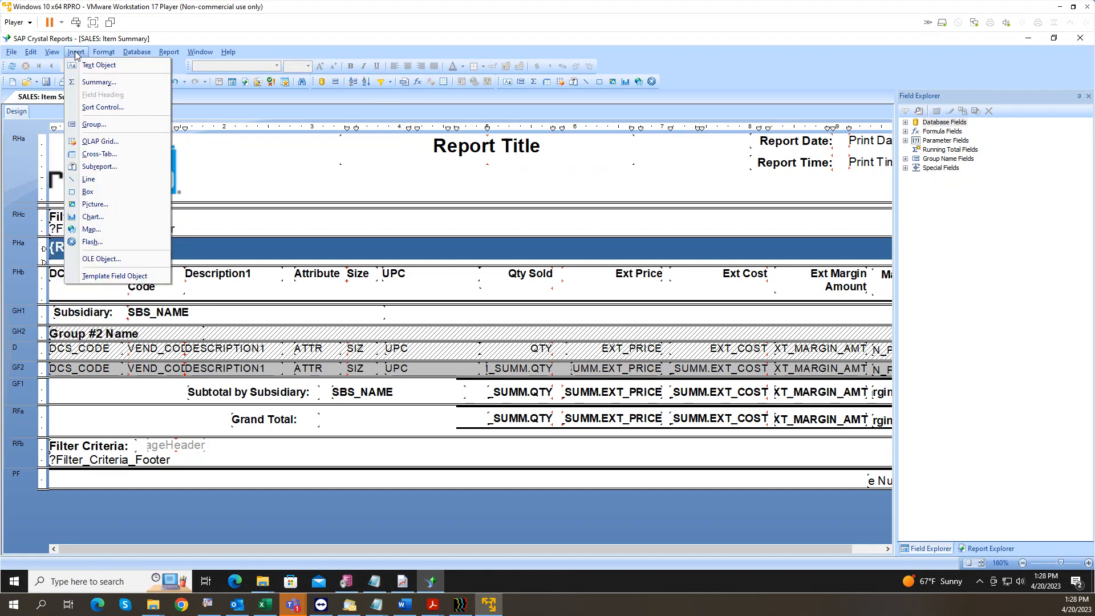
{"action": "mouse_move", "coordinate": [107, 54]}
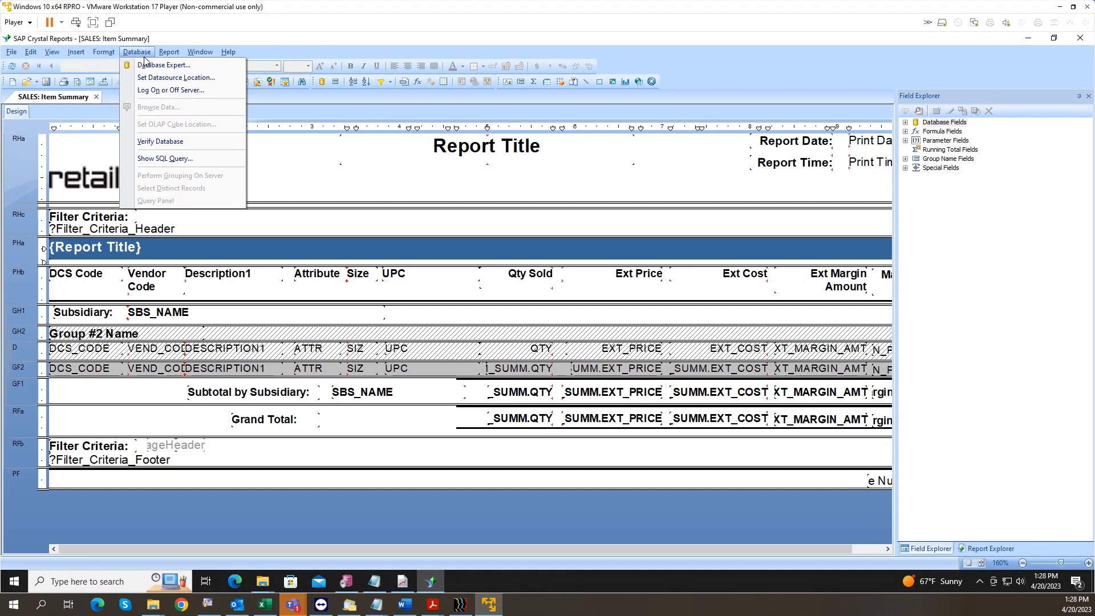
{"action": "left_click", "coordinate": [49, 53]}
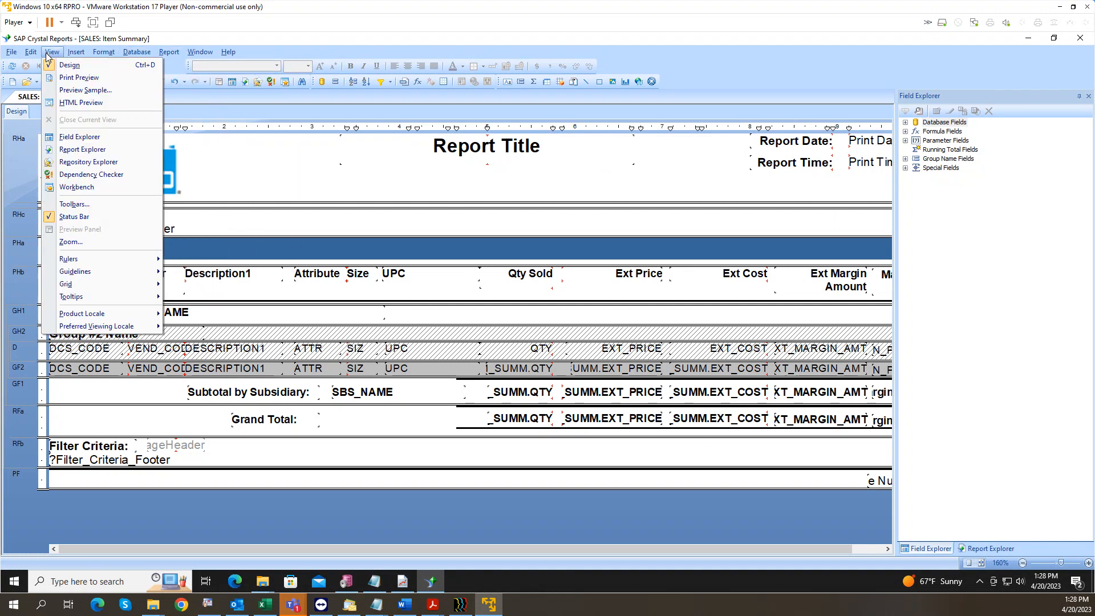
{"action": "left_click", "coordinate": [345, 153]}
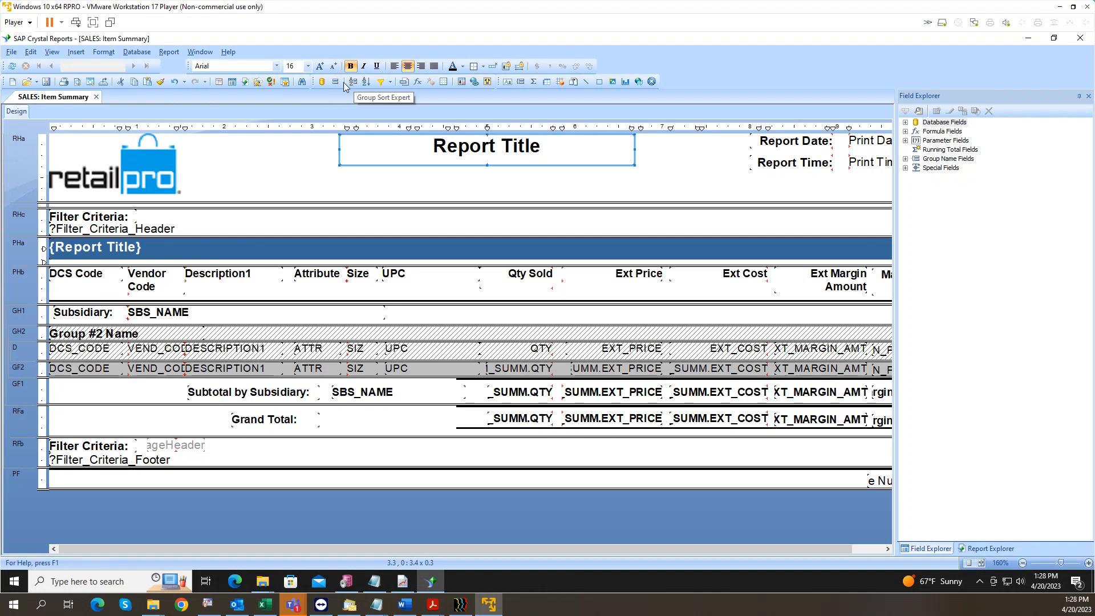
Step: Inspect the existing ITEM_SID grouping in Group Expert and close it without changes
{"action": "left_click", "coordinate": [335, 82]}
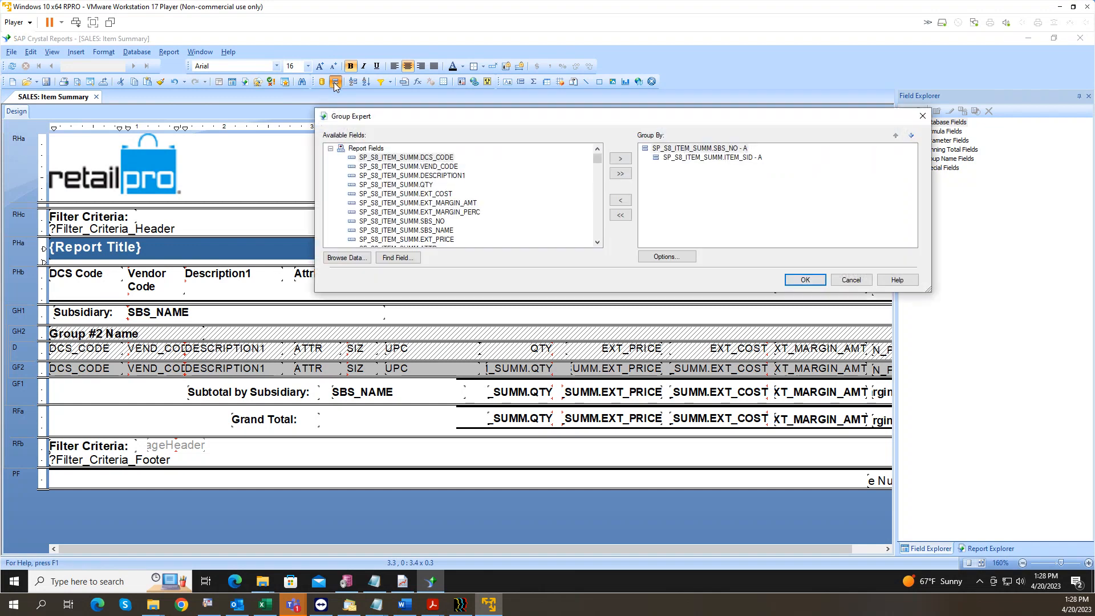
{"action": "left_click_drag", "start_coordinate": [385, 114], "coordinate": [246, 99]}
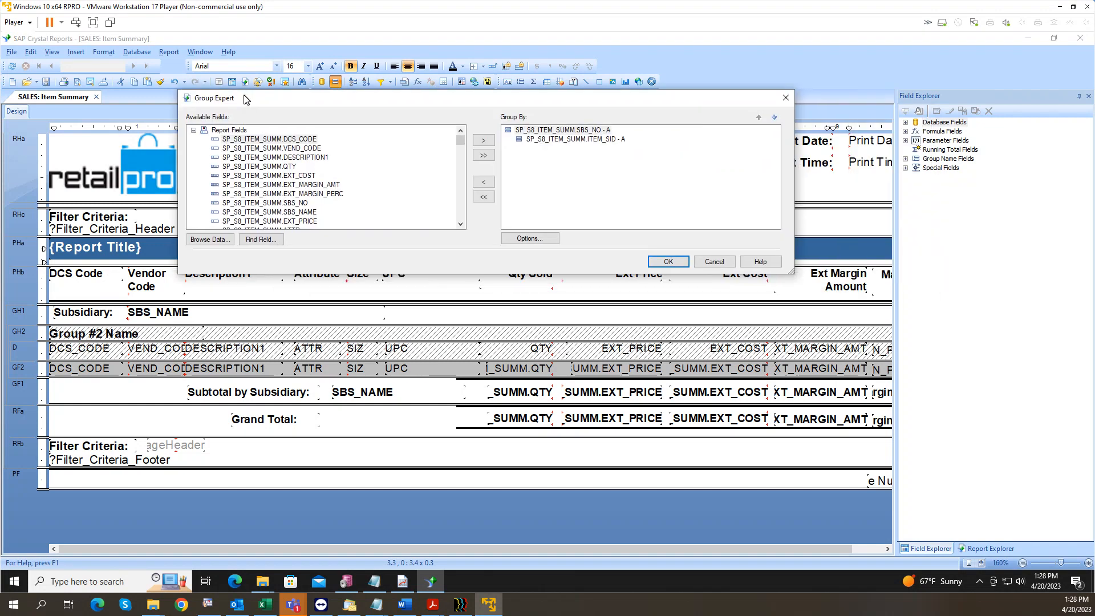
{"action": "left_click", "coordinate": [593, 141]}
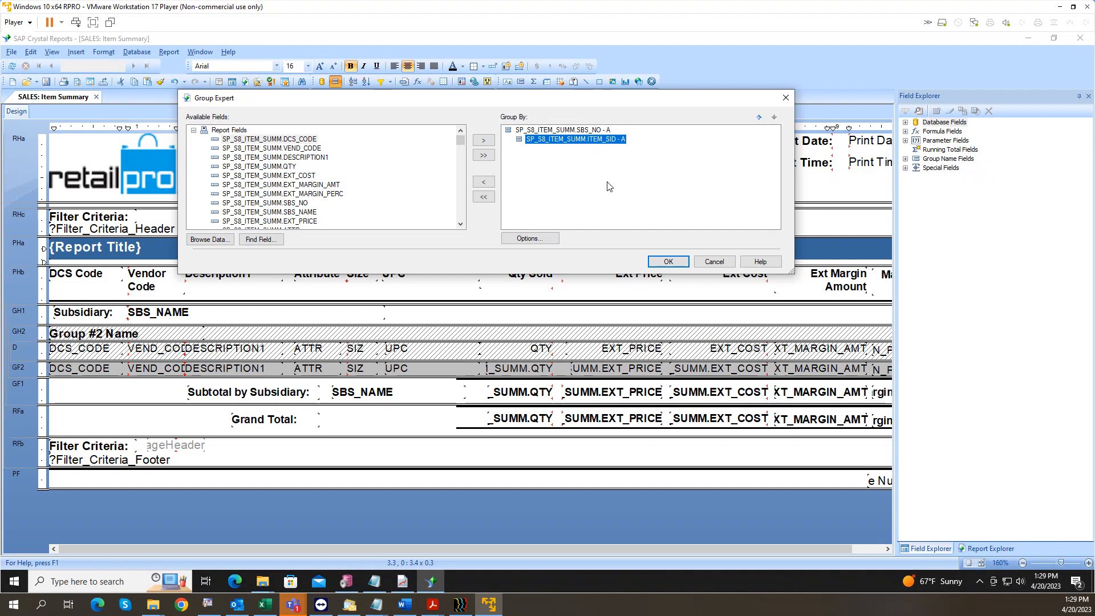
{"action": "left_click", "coordinate": [715, 262]}
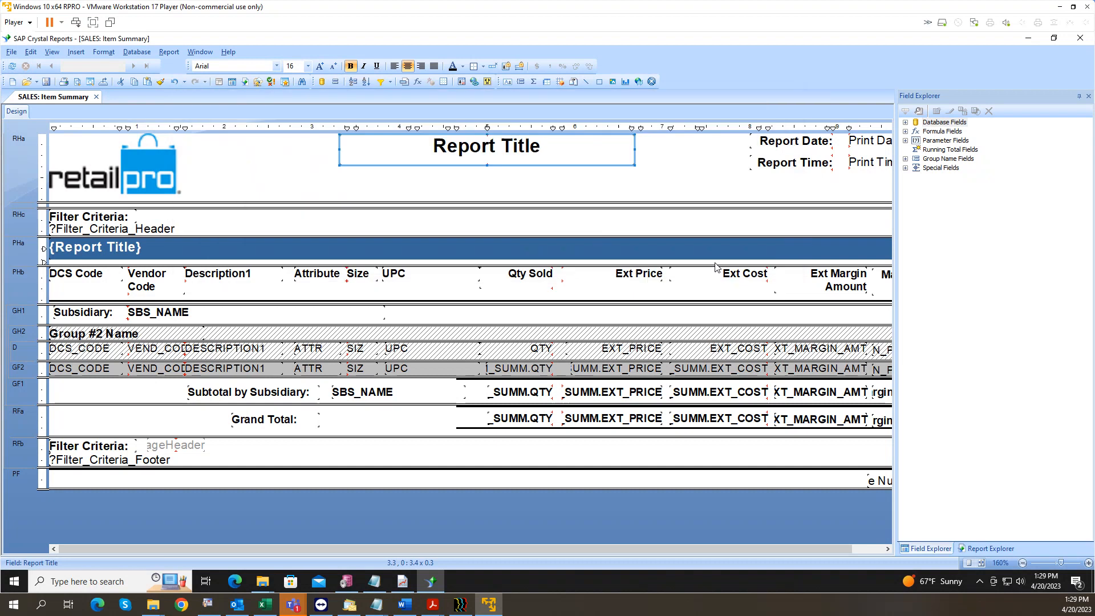
Step: Try adding DCS_CODE as an ascending record sort field, then discard the sort changes
{"action": "left_click", "coordinate": [366, 83]}
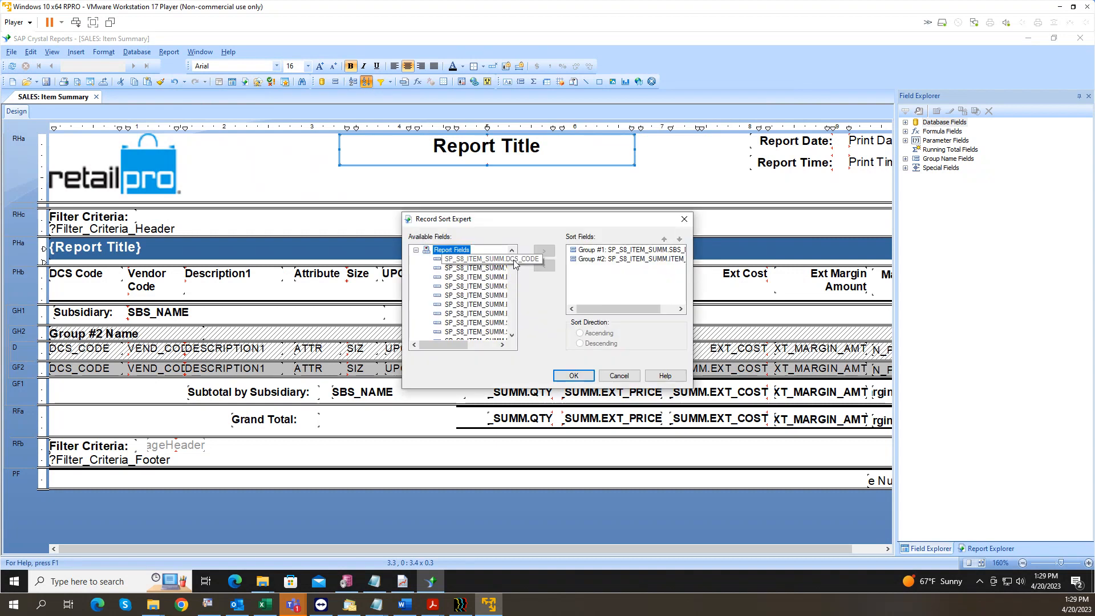
{"action": "left_click_drag", "start_coordinate": [500, 262], "coordinate": [613, 272]}
{"action": "left_click", "coordinate": [613, 269]}
{"action": "left_click", "coordinate": [618, 260]}
{"action": "left_click", "coordinate": [620, 269]}
{"action": "left_click_drag", "start_coordinate": [621, 269], "coordinate": [624, 257]}
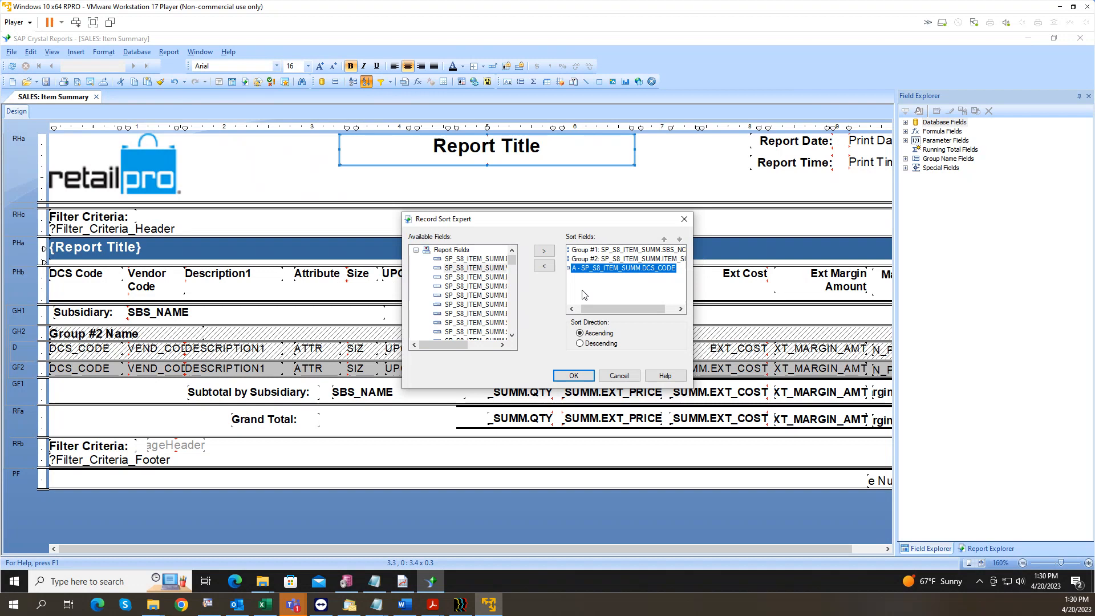
{"action": "left_click", "coordinate": [624, 376]}
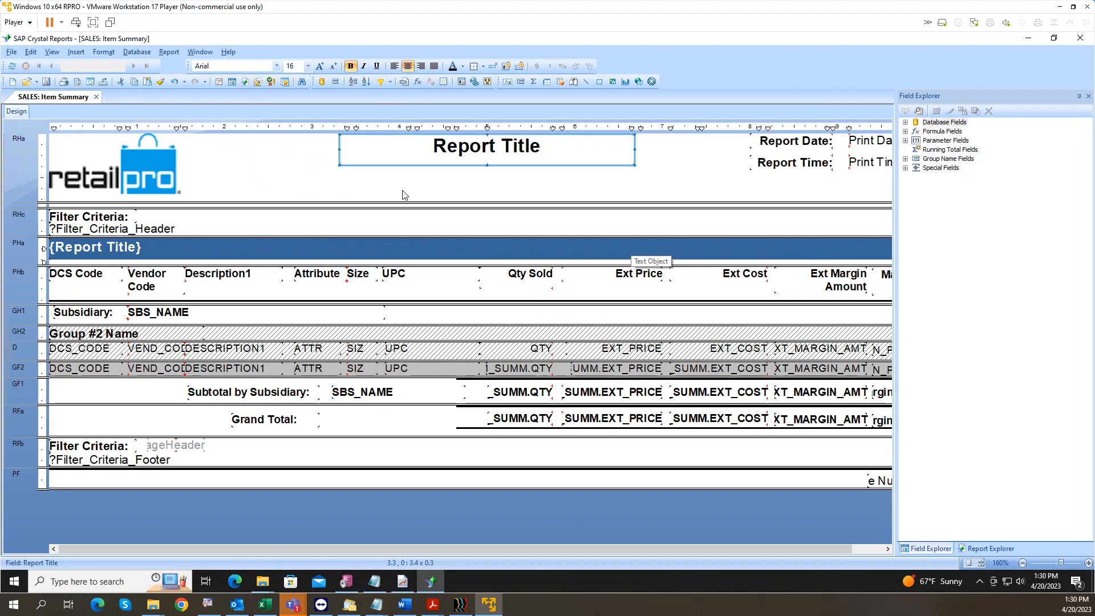
Step: Add DCS_CODE and VEND_CODE as grouping levels placed above ITEM_SID
{"action": "left_click", "coordinate": [335, 81]}
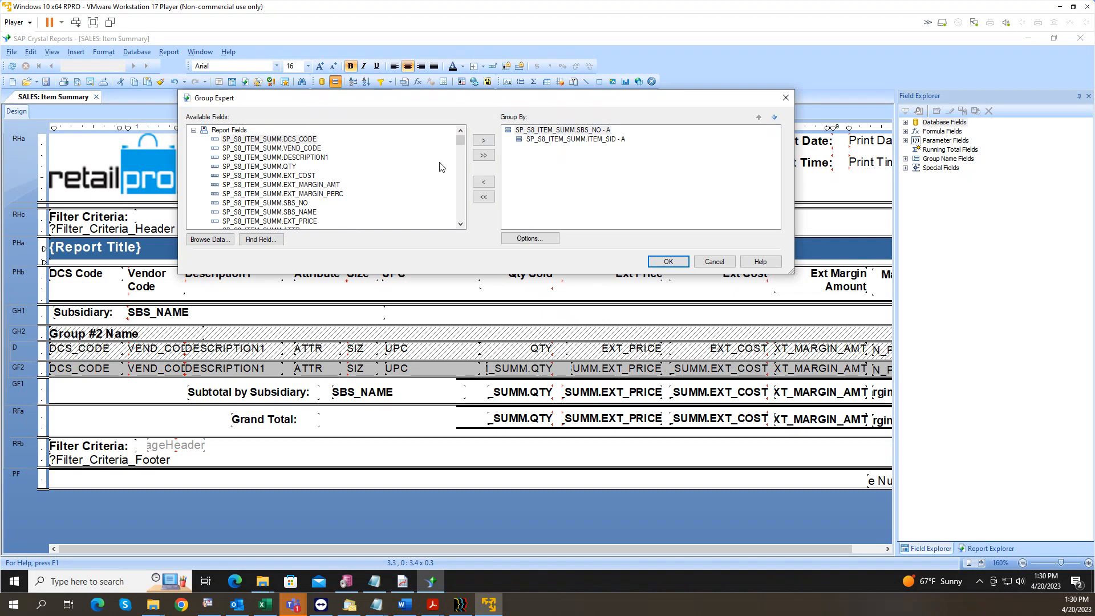
{"action": "left_click", "coordinate": [308, 140]}
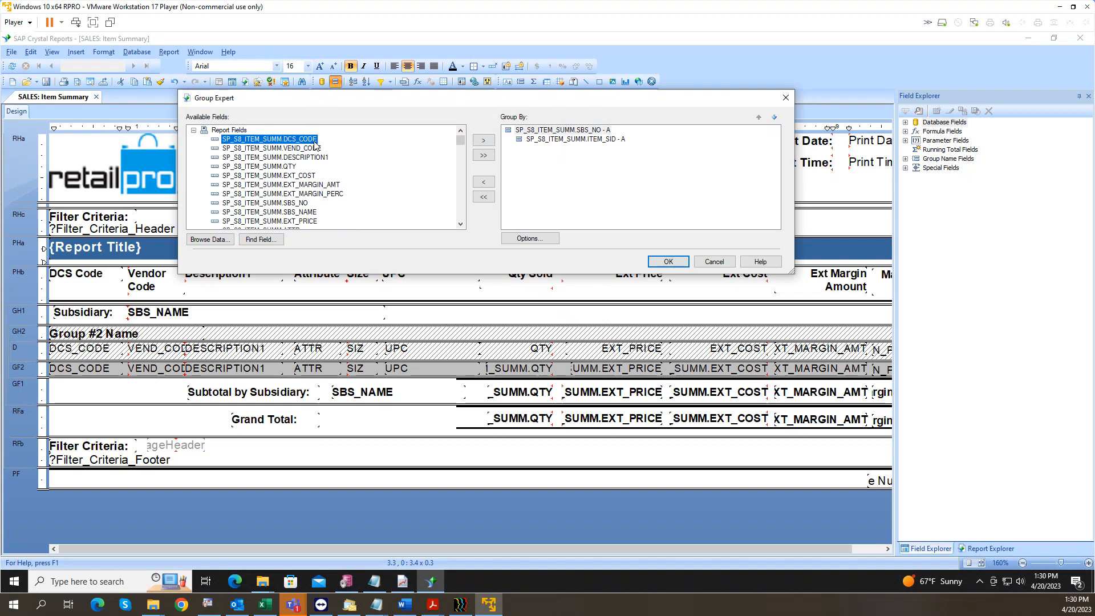
{"action": "left_click", "coordinate": [483, 140]}
{"action": "left_click_drag", "start_coordinate": [576, 147], "coordinate": [578, 142]}
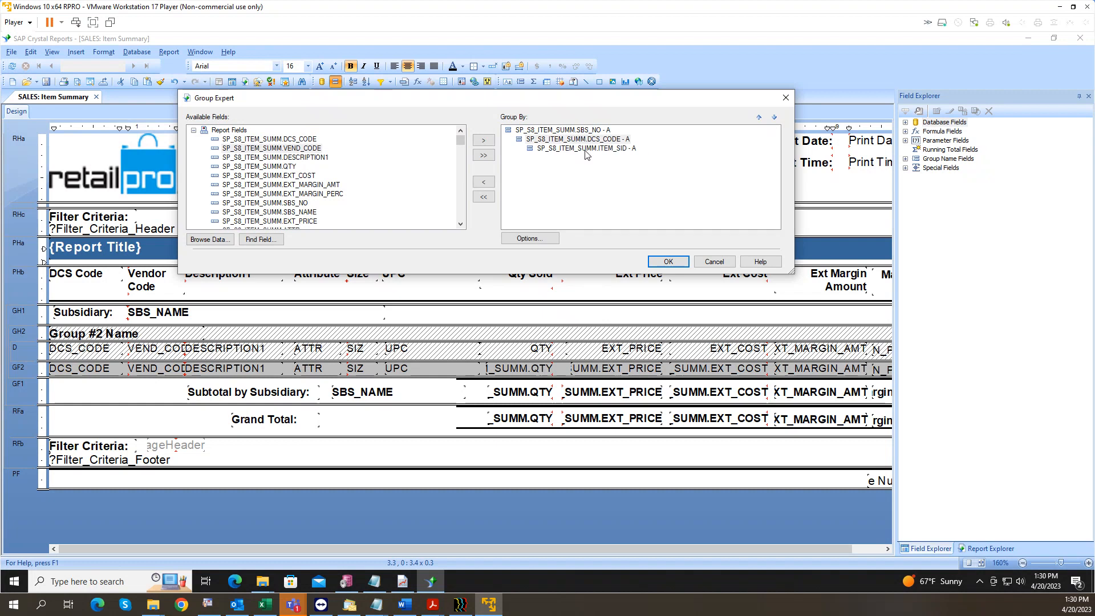
{"action": "left_click", "coordinate": [573, 131]}
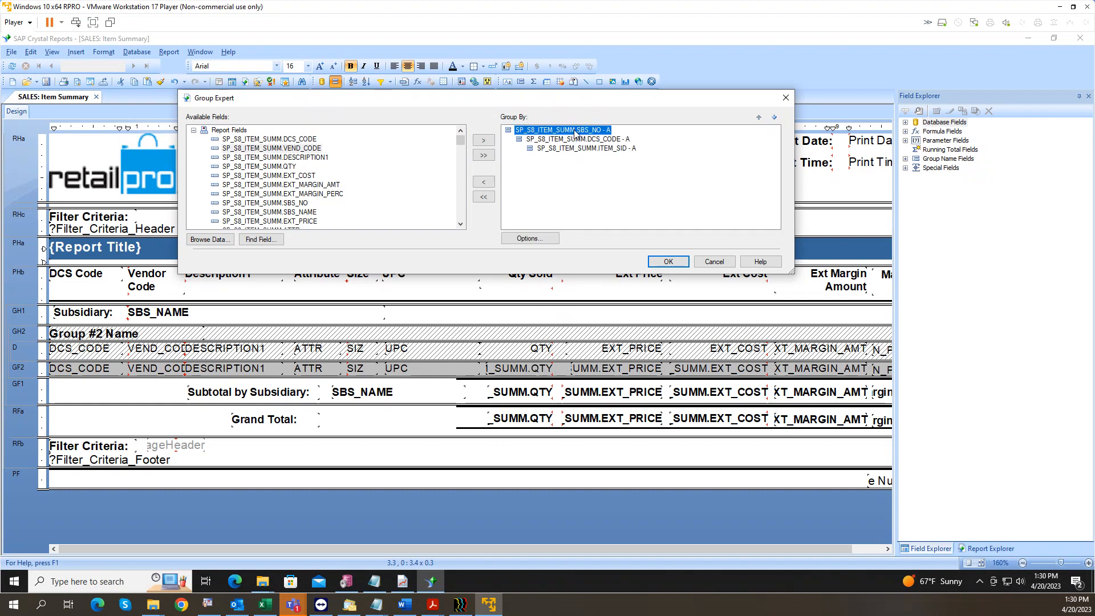
{"action": "left_click", "coordinate": [581, 141]}
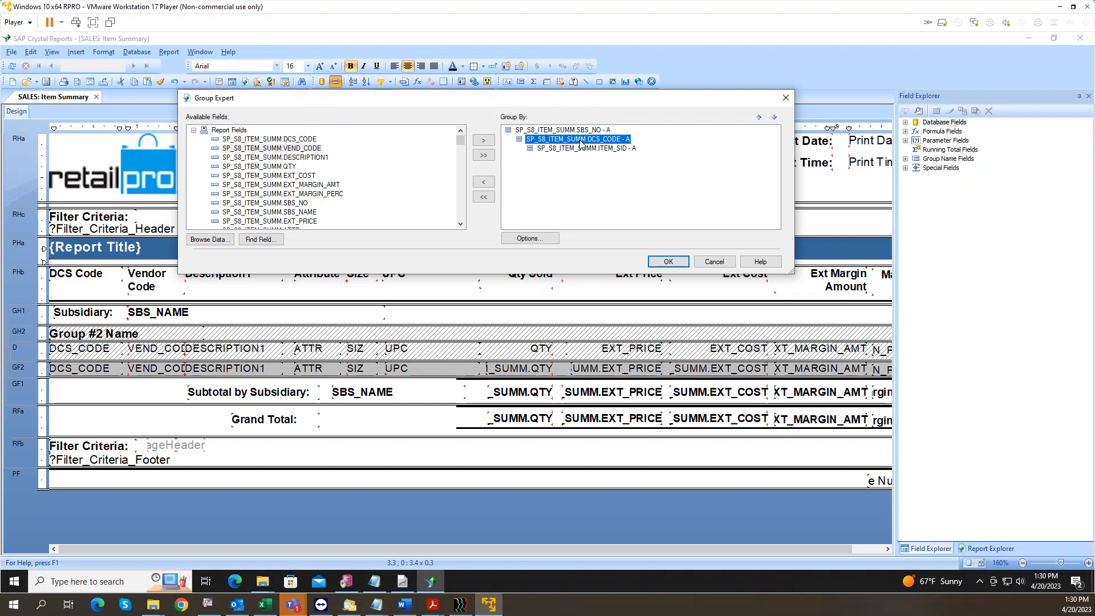
{"action": "left_click", "coordinate": [582, 149]}
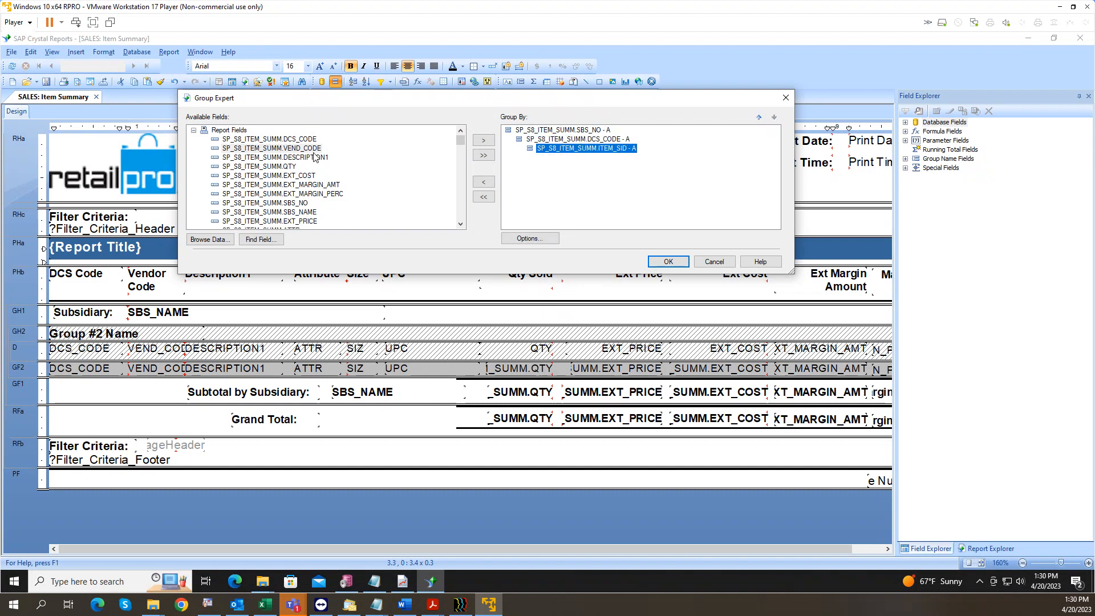
{"action": "left_click", "coordinate": [483, 141]}
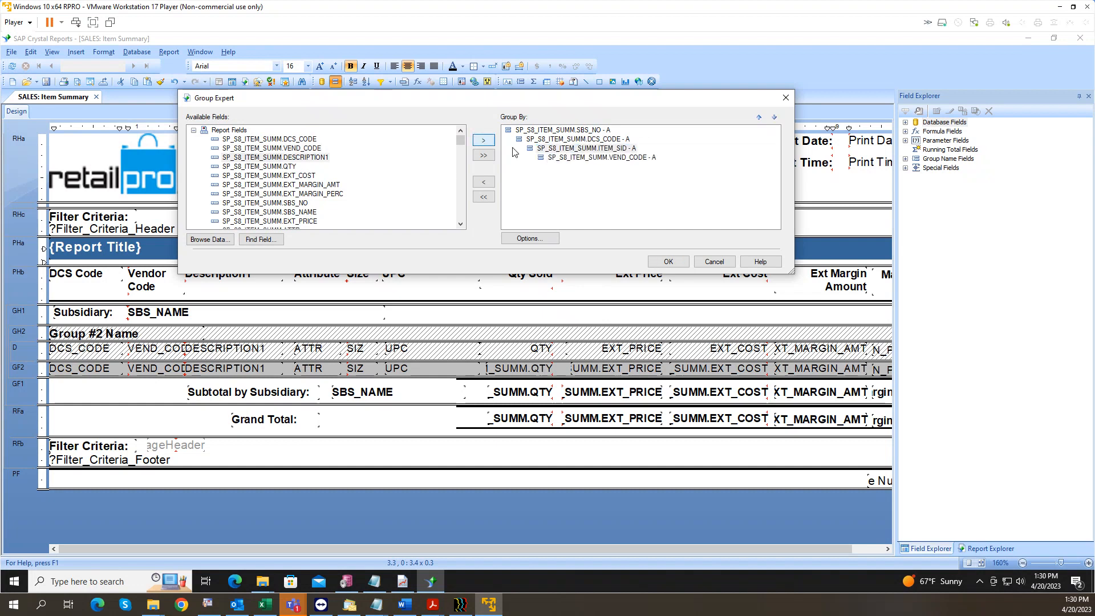
{"action": "left_click_drag", "start_coordinate": [605, 160], "coordinate": [605, 148]}
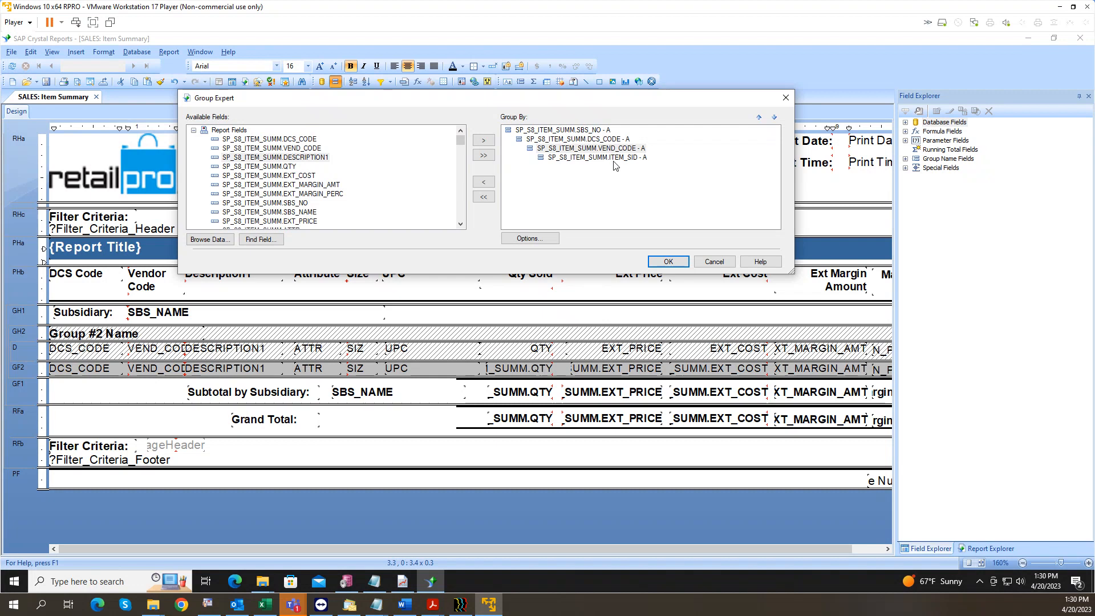
Step: Add DESCRIPTION1 and ATTR as grouping levels placed above ITEM_SID
{"action": "left_click", "coordinate": [312, 158]}
{"action": "left_click", "coordinate": [484, 141]}
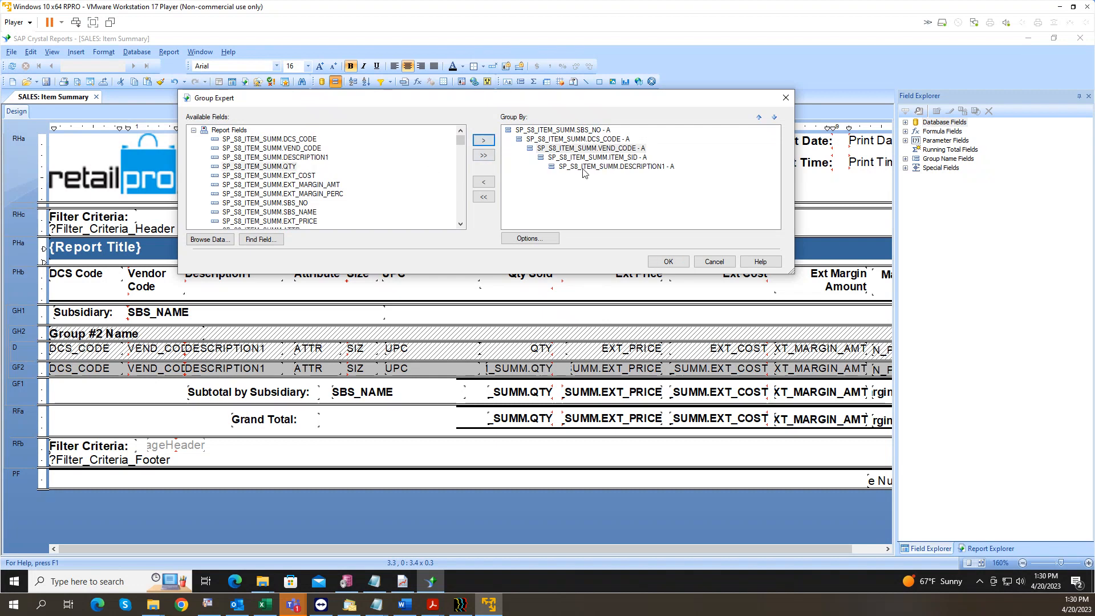
{"action": "left_click_drag", "start_coordinate": [590, 166], "coordinate": [590, 158]}
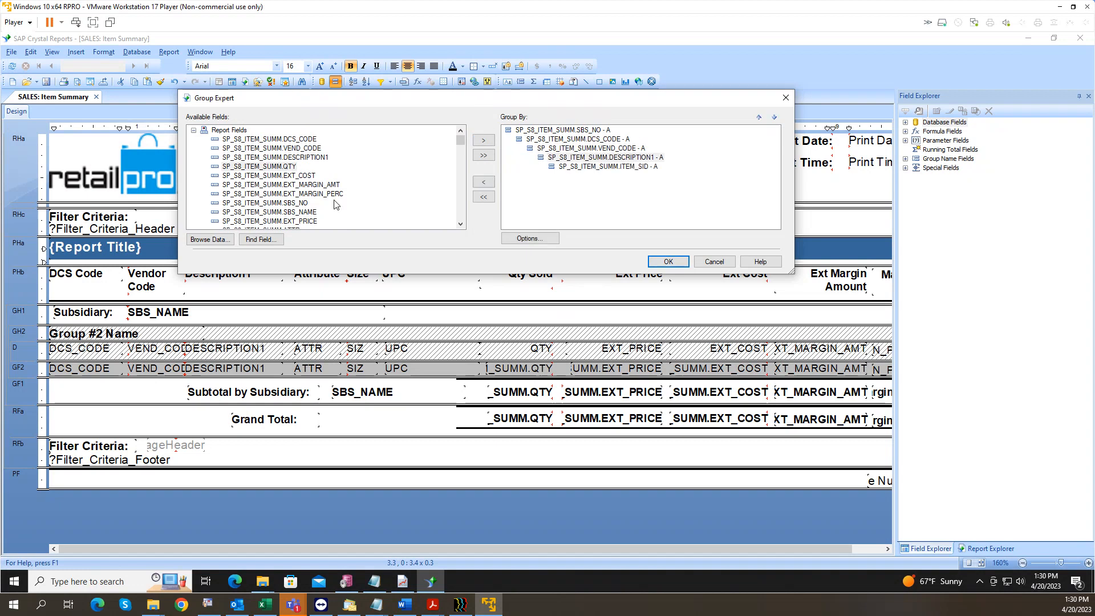
{"action": "left_click", "coordinate": [462, 226]}
{"action": "left_click", "coordinate": [463, 225]}
{"action": "left_click", "coordinate": [300, 212]}
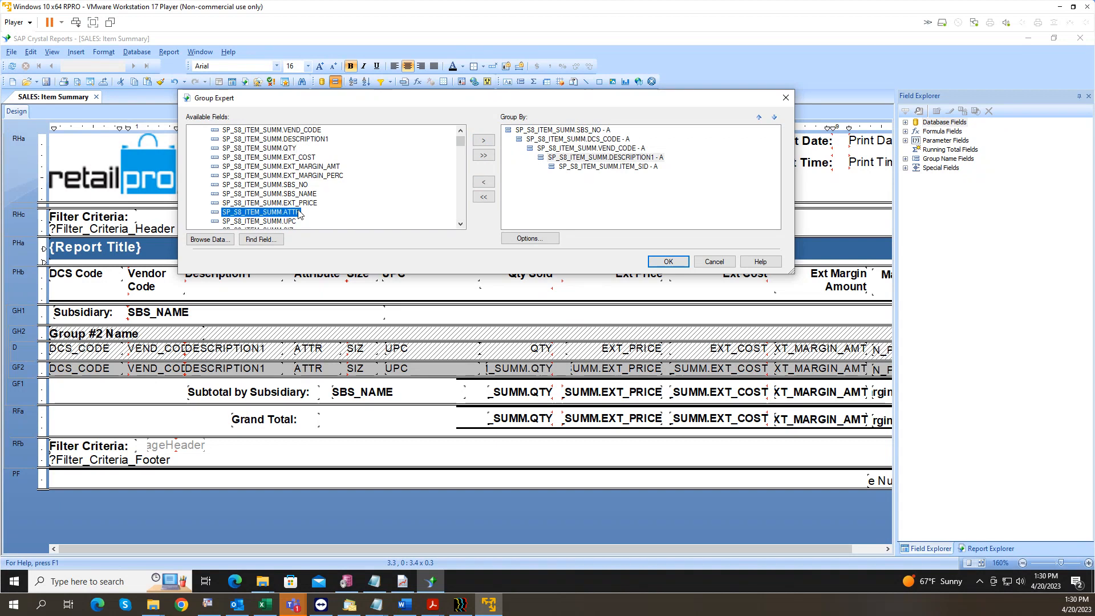
{"action": "left_click", "coordinate": [483, 140]}
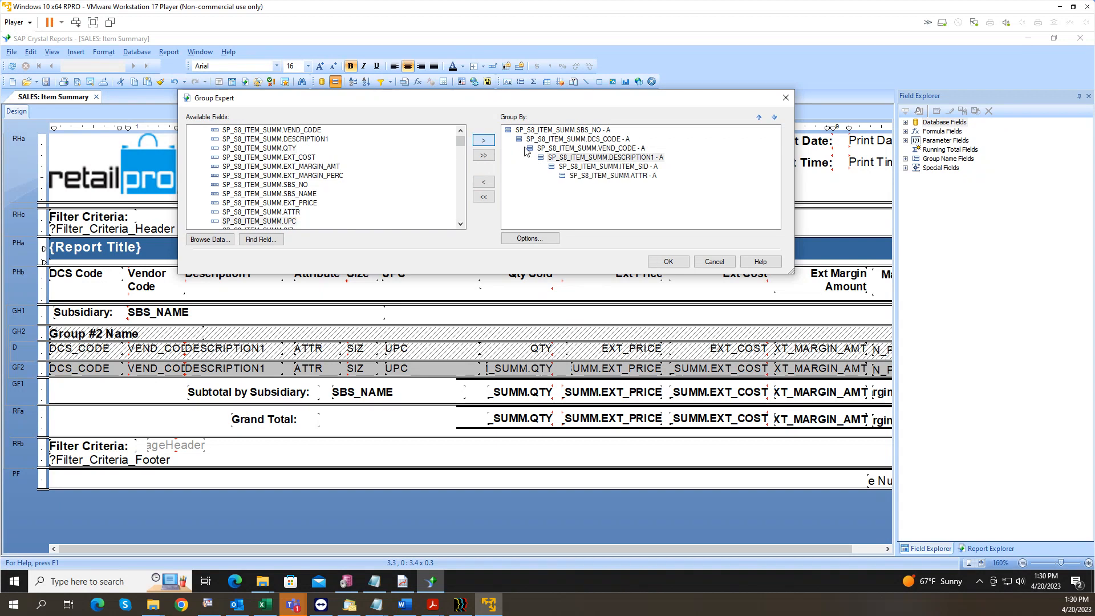
{"action": "left_click", "coordinate": [589, 176]}
{"action": "left_click_drag", "start_coordinate": [618, 175], "coordinate": [620, 167]}
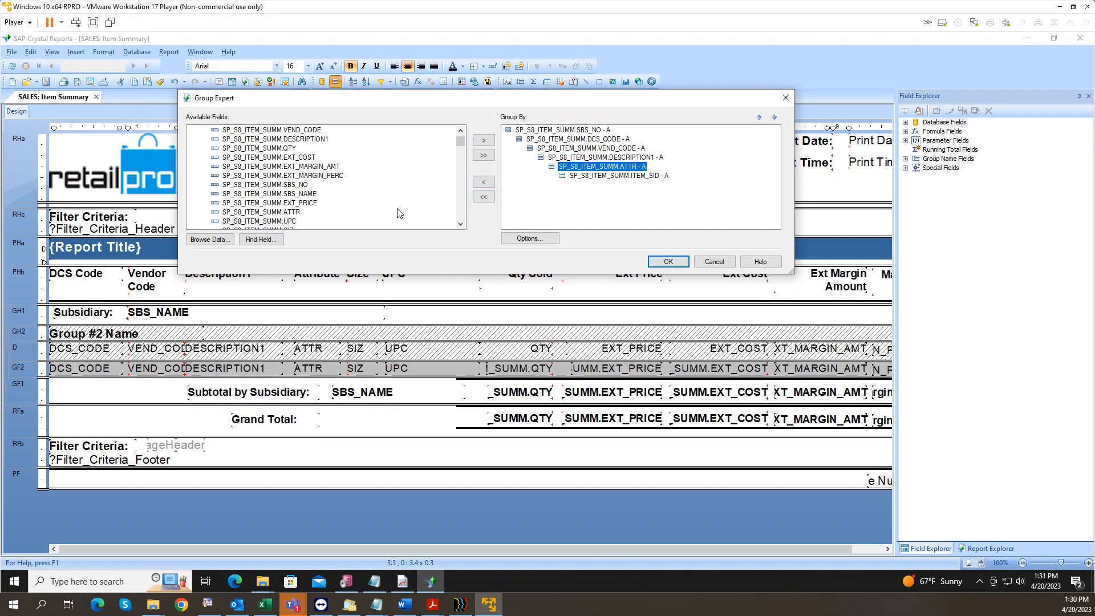
Step: Add ALU as a grouping level just above ITEM_SID and apply the seven-level grouping
{"action": "left_click", "coordinate": [460, 224]}
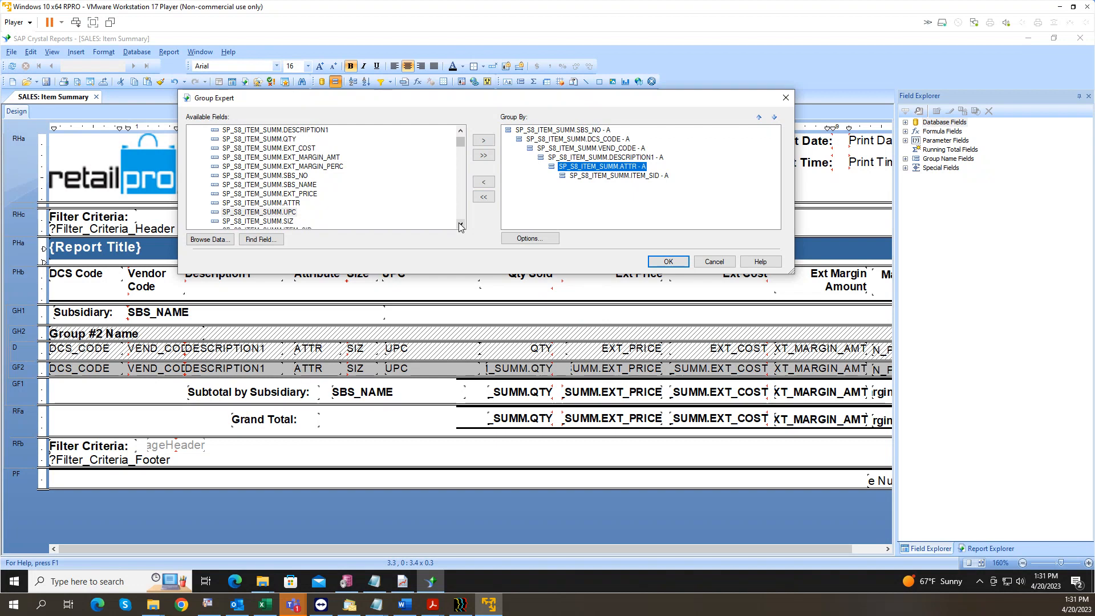
{"action": "left_click", "coordinate": [461, 223]}
{"action": "left_click", "coordinate": [289, 212]}
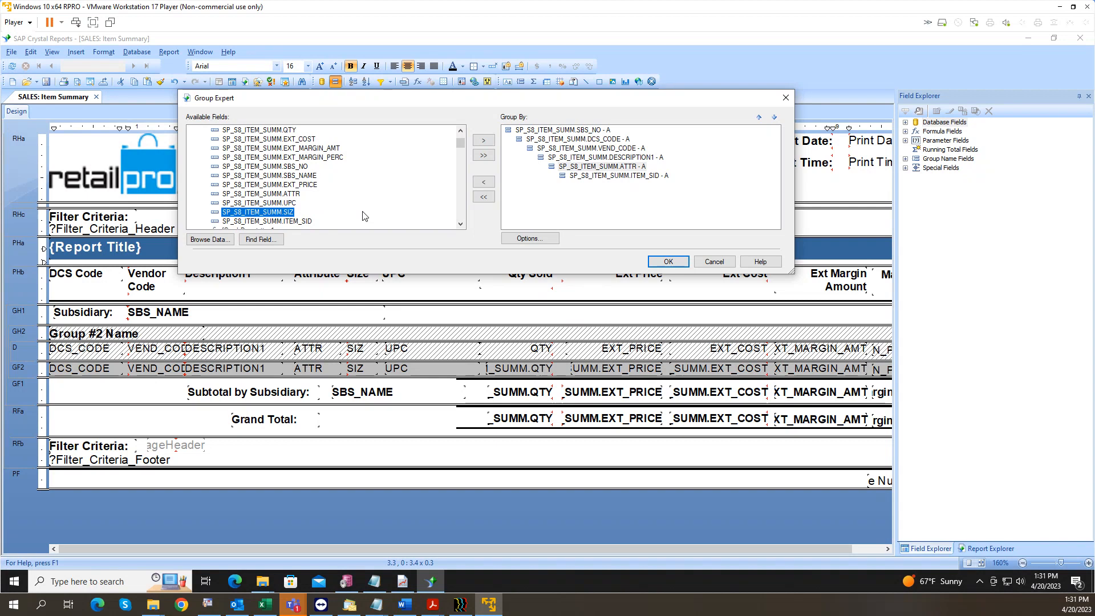
{"action": "scroll", "coordinate": [344, 182], "scroll_direction": "down", "scroll_amount": 3}
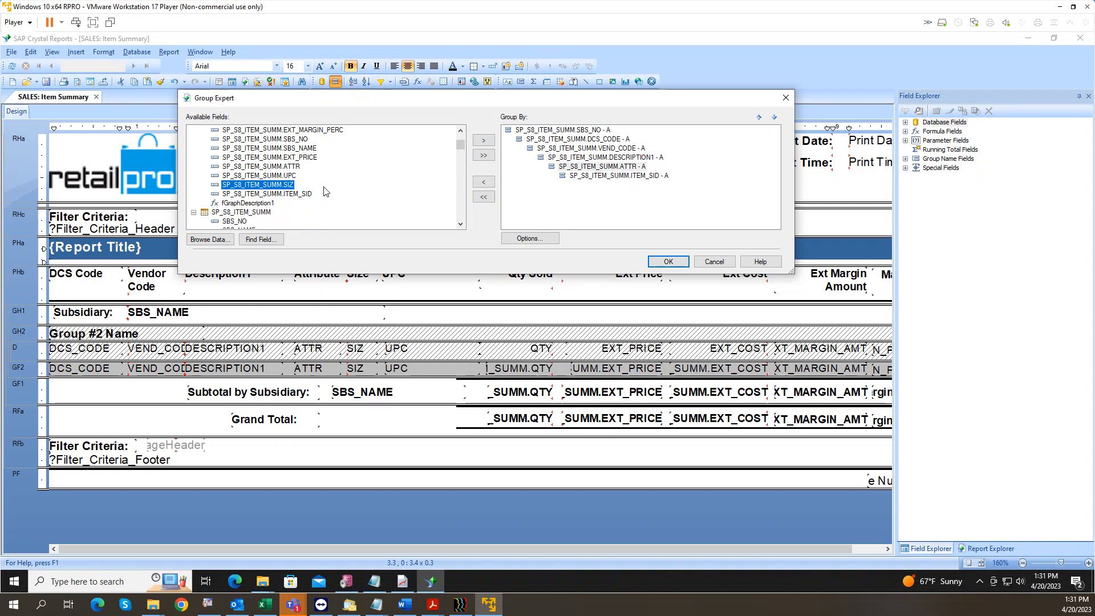
{"action": "left_click", "coordinate": [249, 204]}
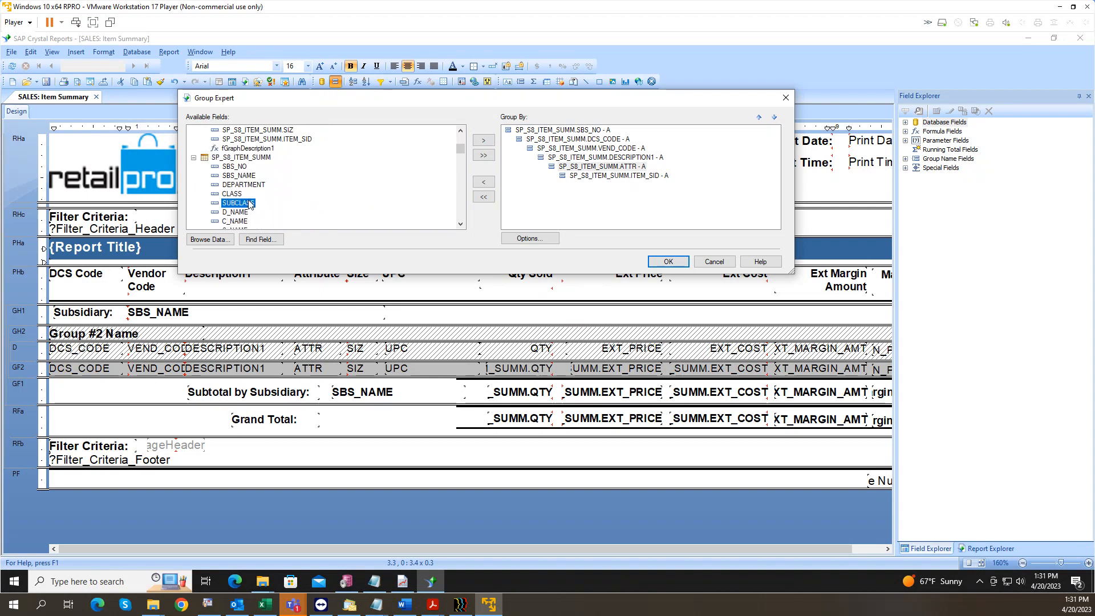
{"action": "key", "text": "a"}
{"action": "key", "text": "a"}
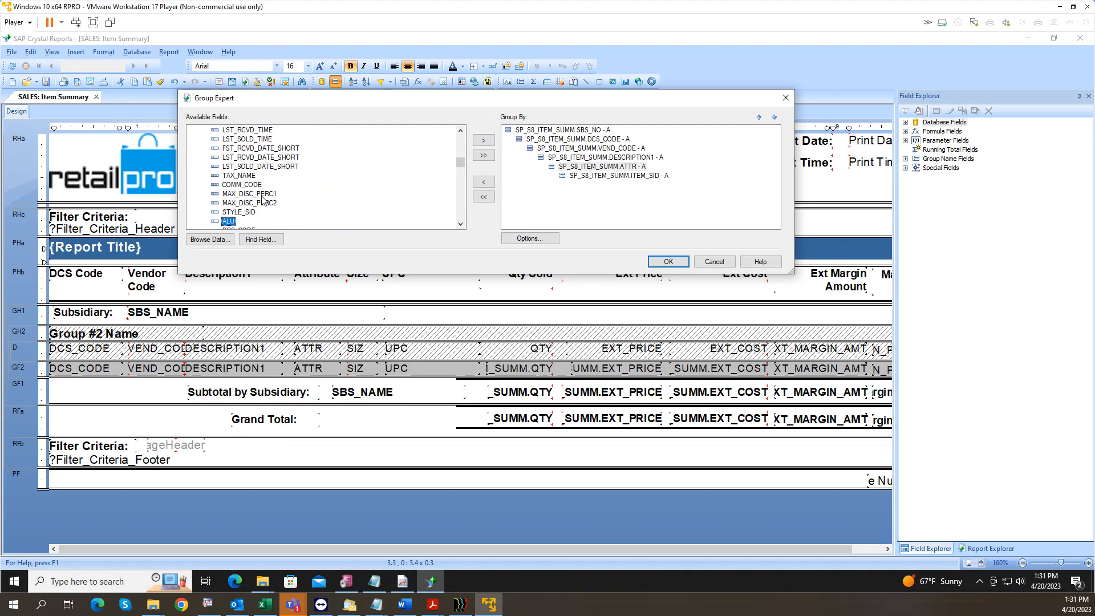
{"action": "left_click", "coordinate": [483, 141]}
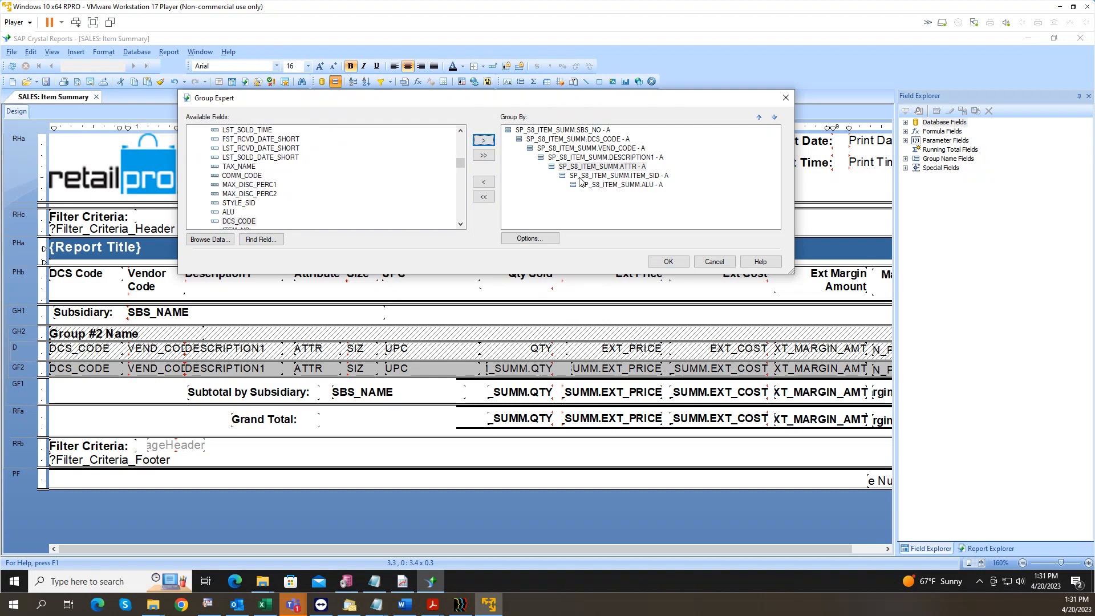
{"action": "left_click_drag", "start_coordinate": [611, 191], "coordinate": [611, 176]}
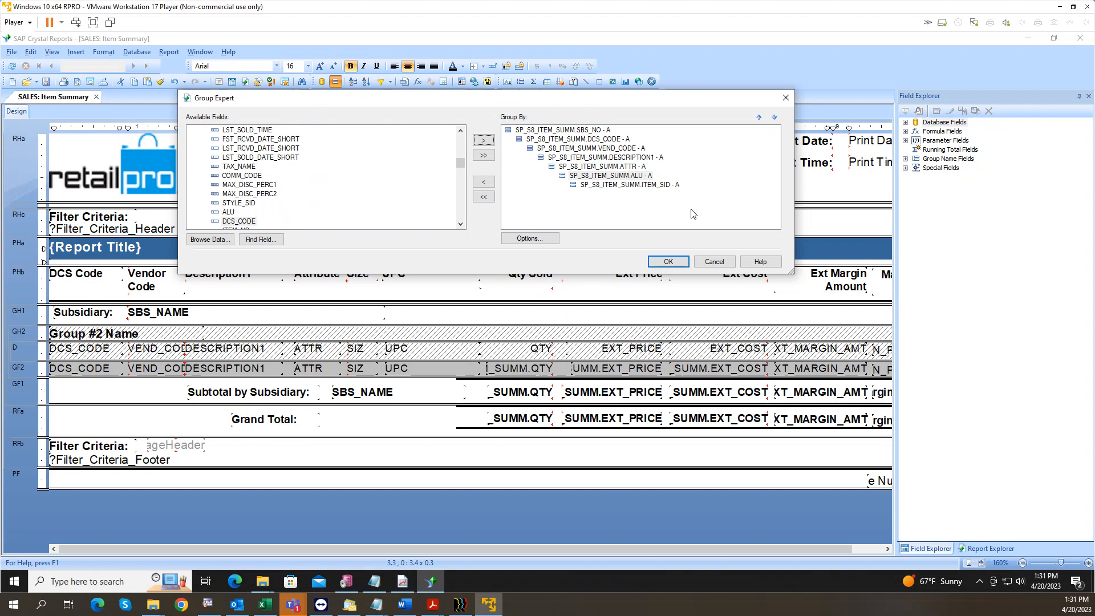
{"action": "left_click", "coordinate": [670, 262]}
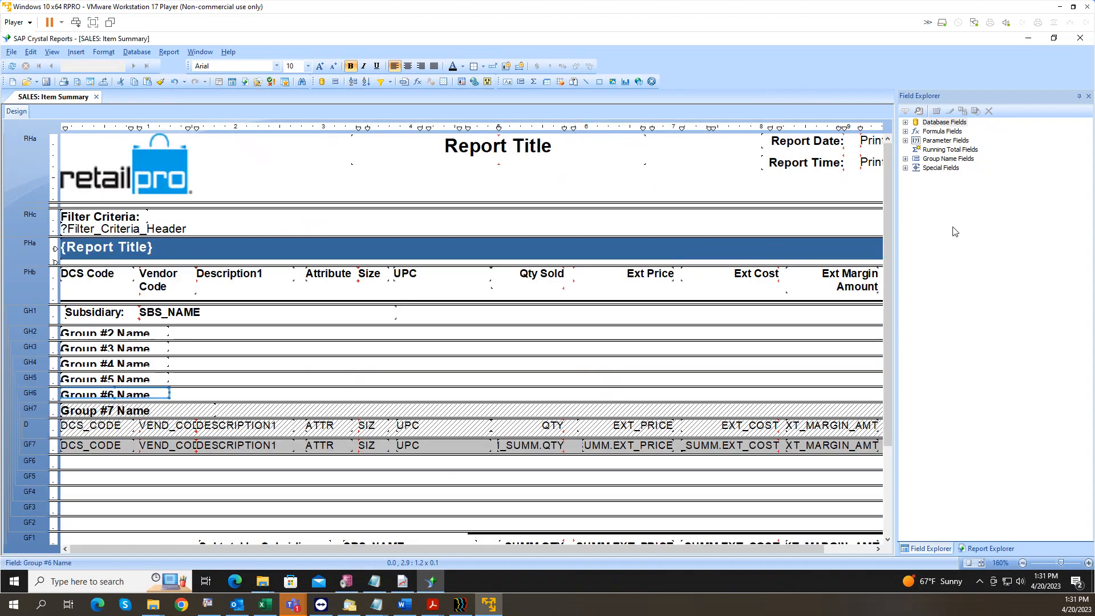
Step: Save the regrouped Item Summary report in the latest file format and start a preview
{"action": "left_click_drag", "start_coordinate": [891, 242], "coordinate": [892, 312]}
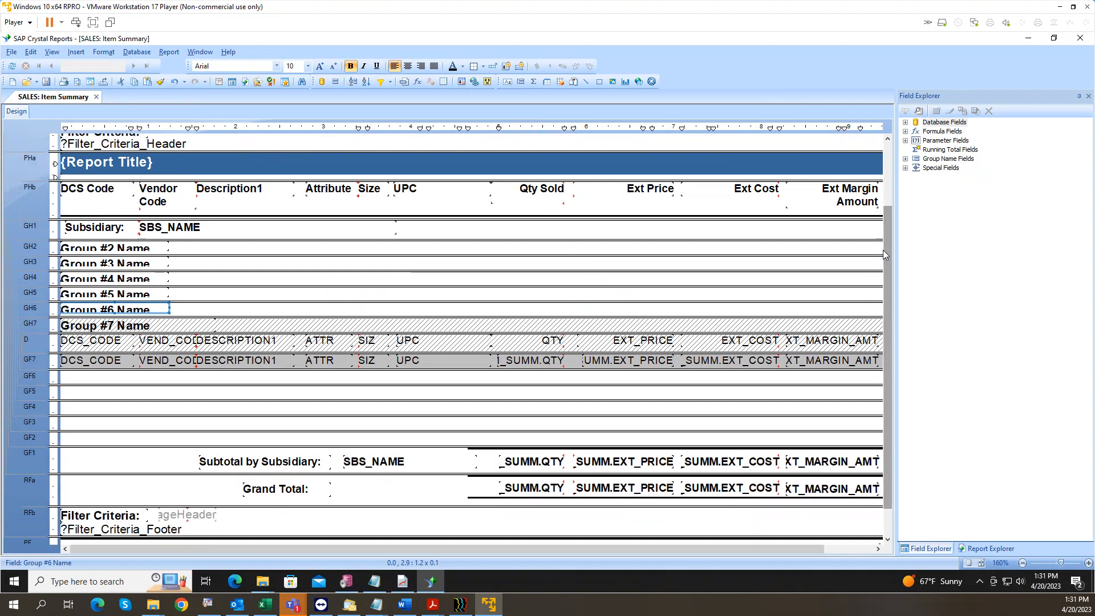
{"action": "left_click", "coordinate": [134, 248]}
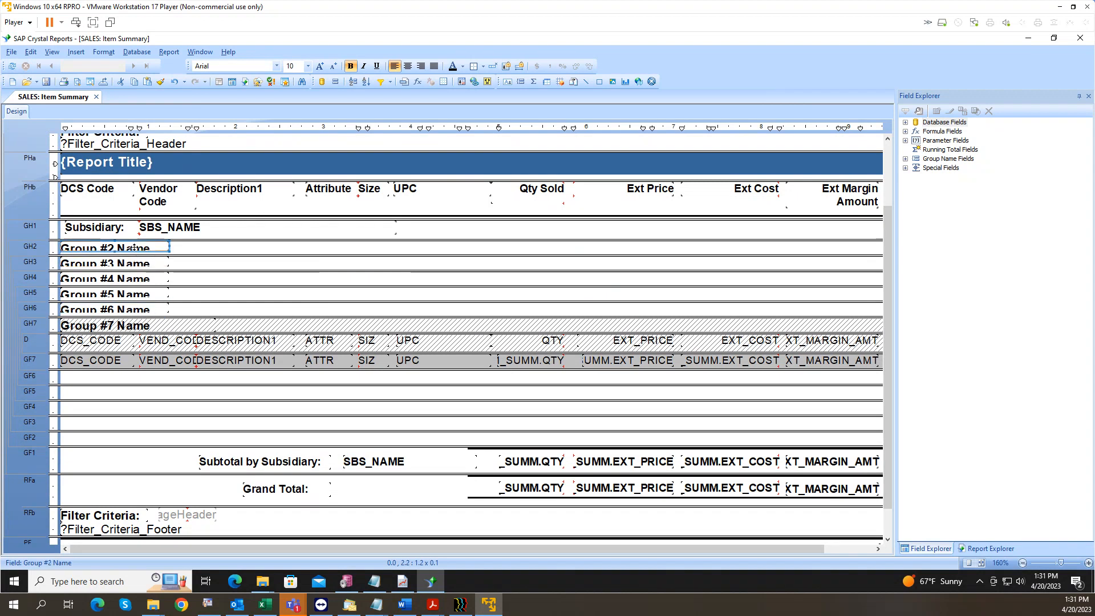
{"action": "left_click", "coordinate": [134, 263]}
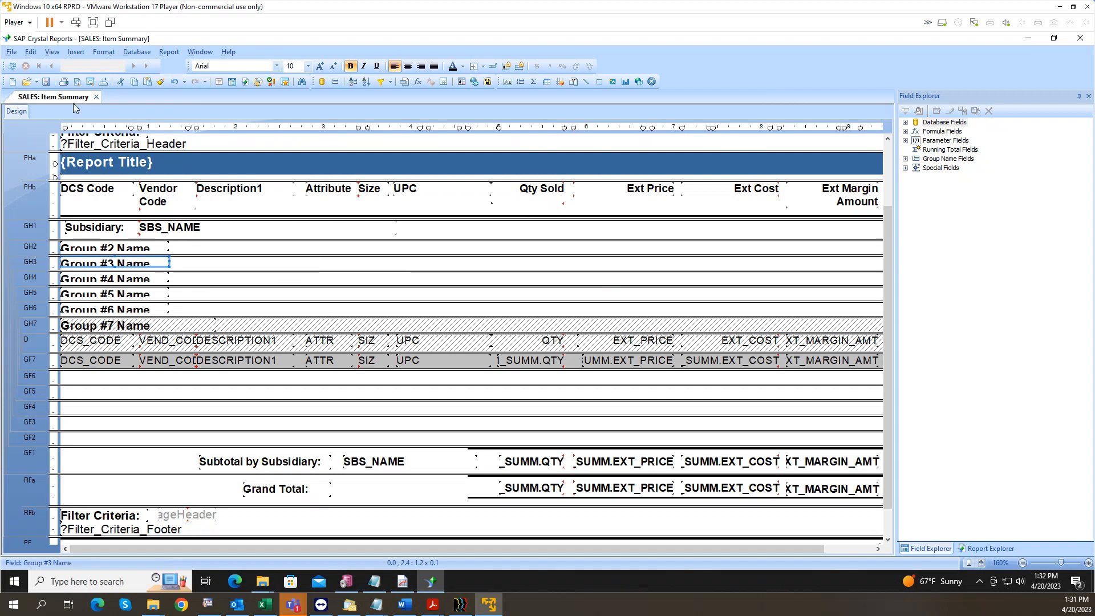
{"action": "left_click", "coordinate": [48, 82]}
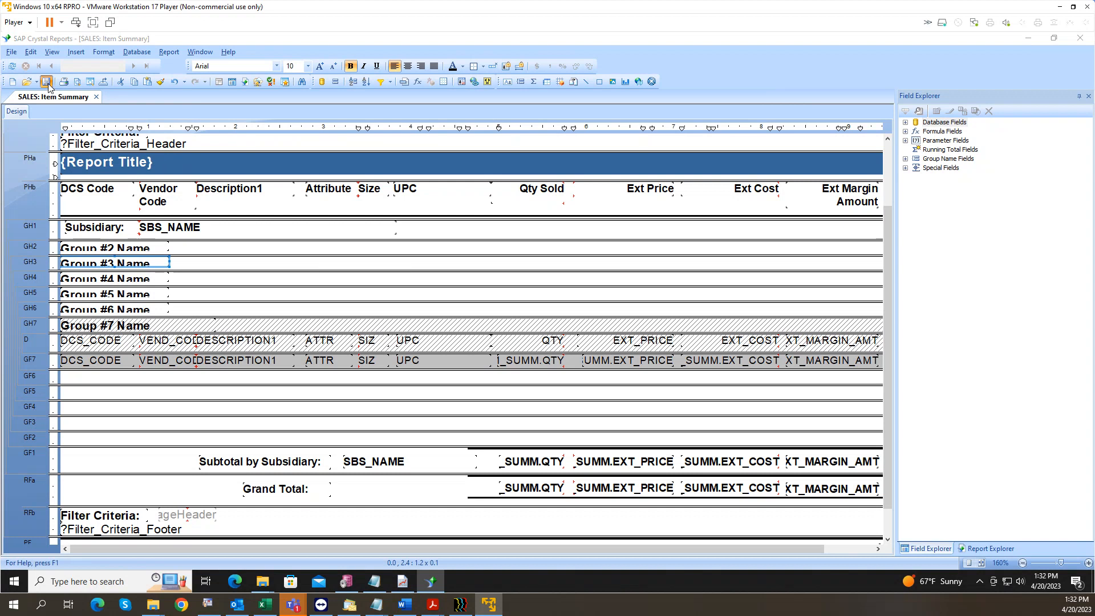
{"action": "left_click", "coordinate": [585, 353]}
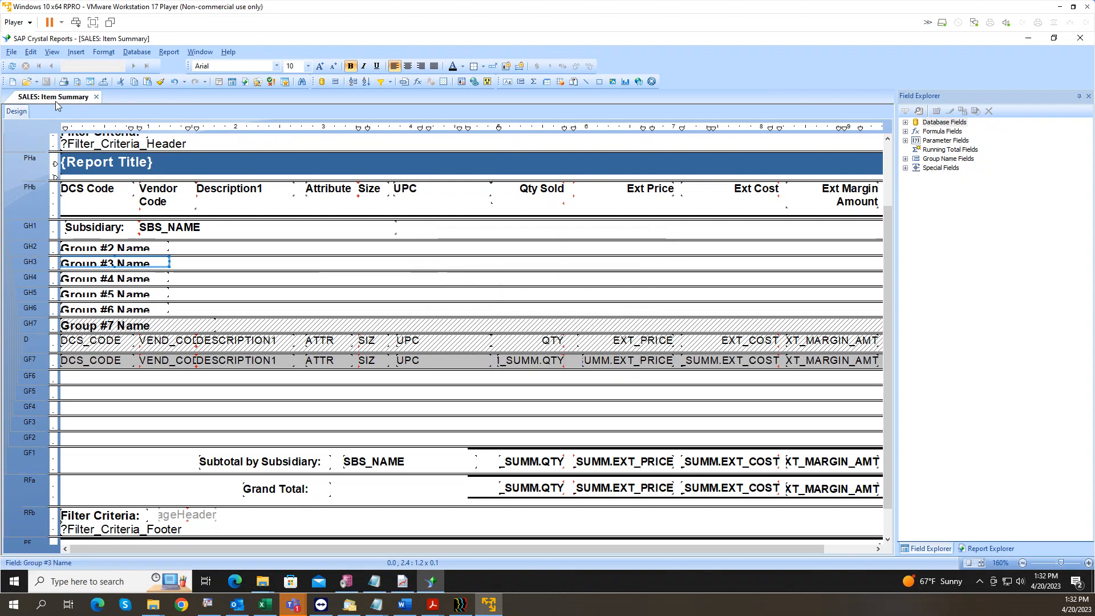
{"action": "left_click", "coordinate": [76, 83]}
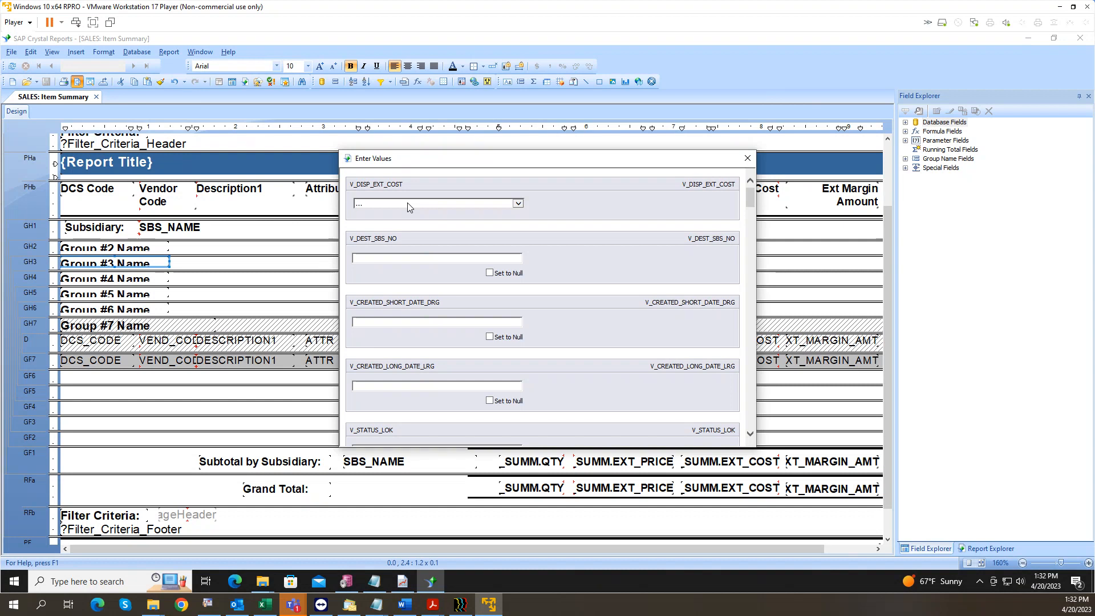
Step: Set the V_DISP_EXT_COST parameter to True
{"action": "left_click", "coordinate": [408, 207]}
{"action": "left_click", "coordinate": [409, 206]}
{"action": "left_click", "coordinate": [408, 206]}
{"action": "left_click", "coordinate": [408, 206]}
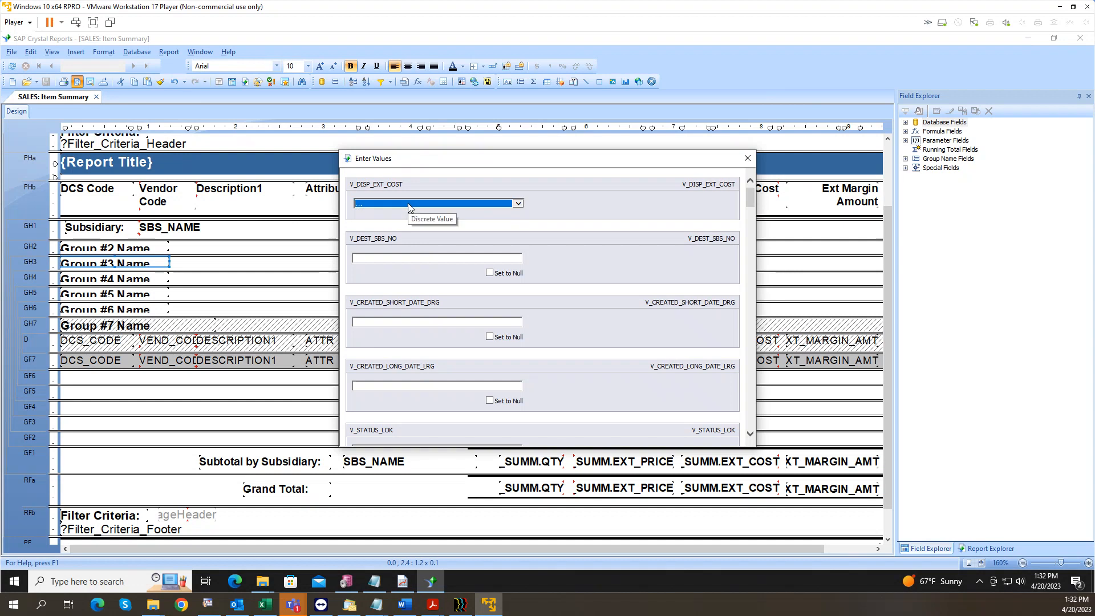
{"action": "left_click", "coordinate": [408, 206]}
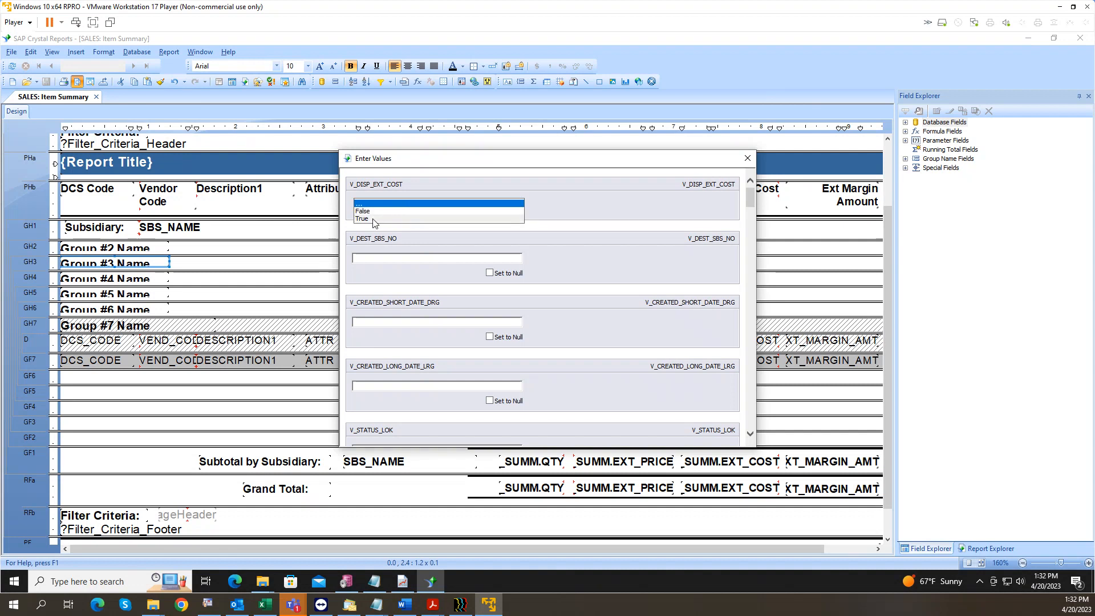
{"action": "left_click", "coordinate": [374, 218]}
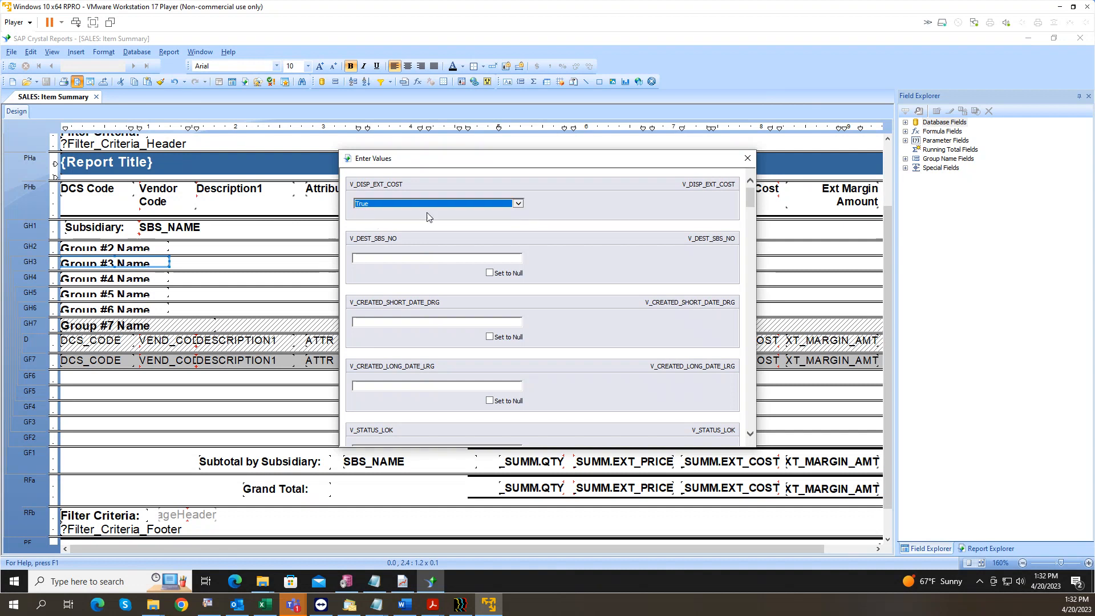
Step: Enter 1 for V_DEST_SBS_NO and the employee ID, then submit the parameters
{"action": "left_click", "coordinate": [399, 254]}
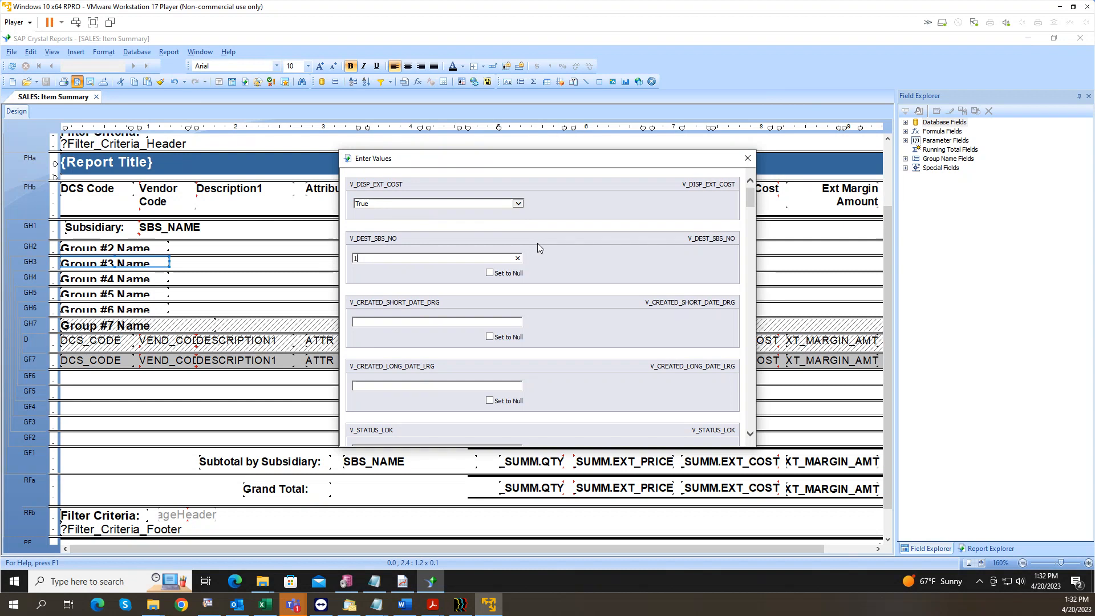
{"action": "scroll", "coordinate": [547, 246], "scroll_direction": "down", "scroll_amount": 10}
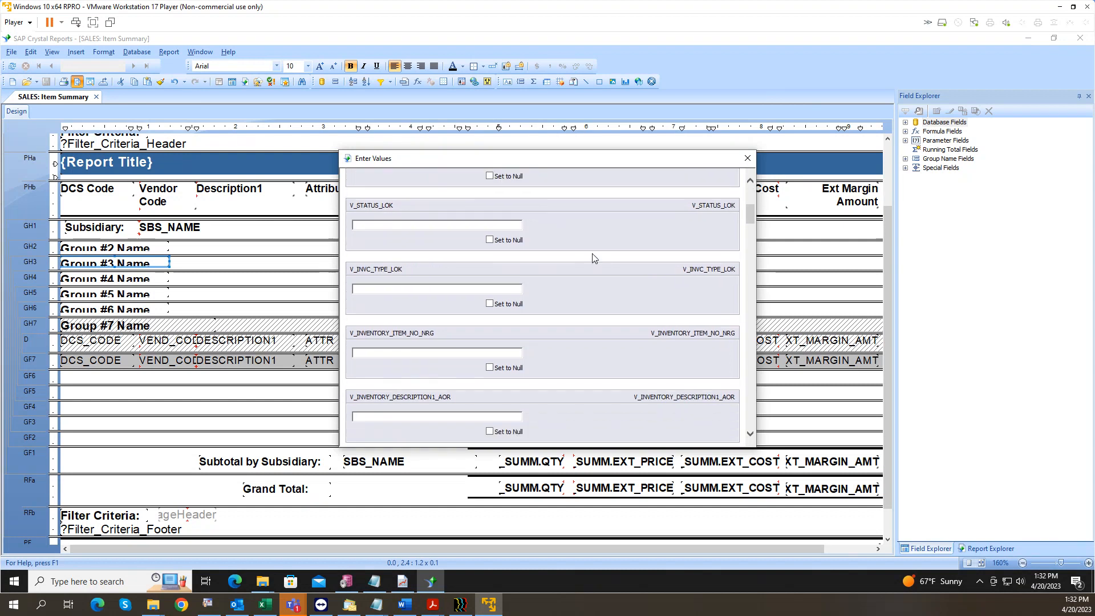
{"action": "scroll", "coordinate": [593, 264], "scroll_direction": "down", "scroll_amount": 10}
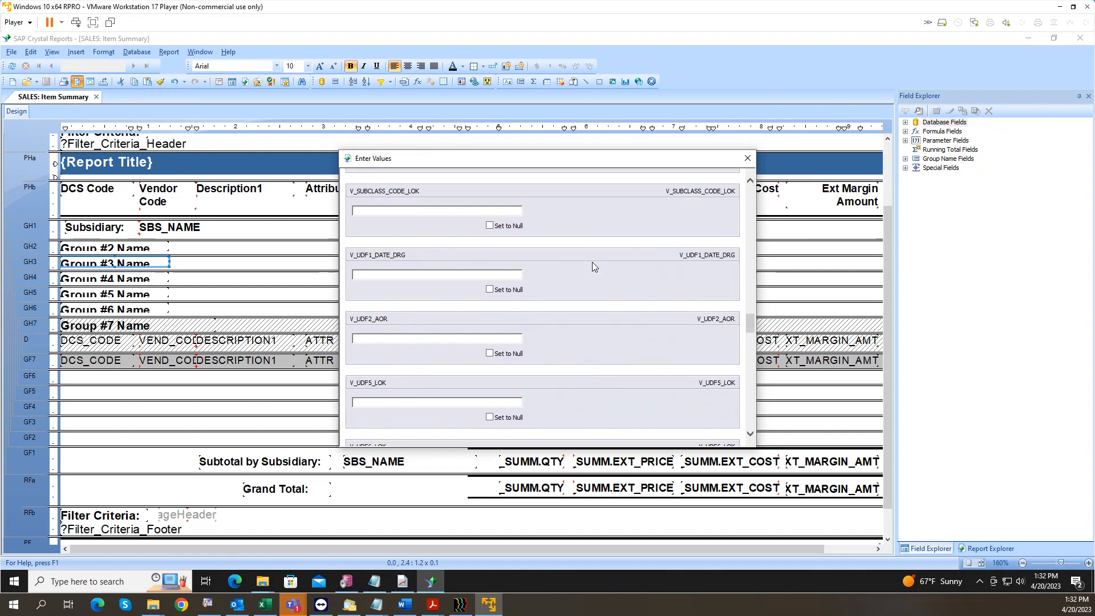
{"action": "scroll", "coordinate": [592, 263], "scroll_direction": "down", "scroll_amount": 10}
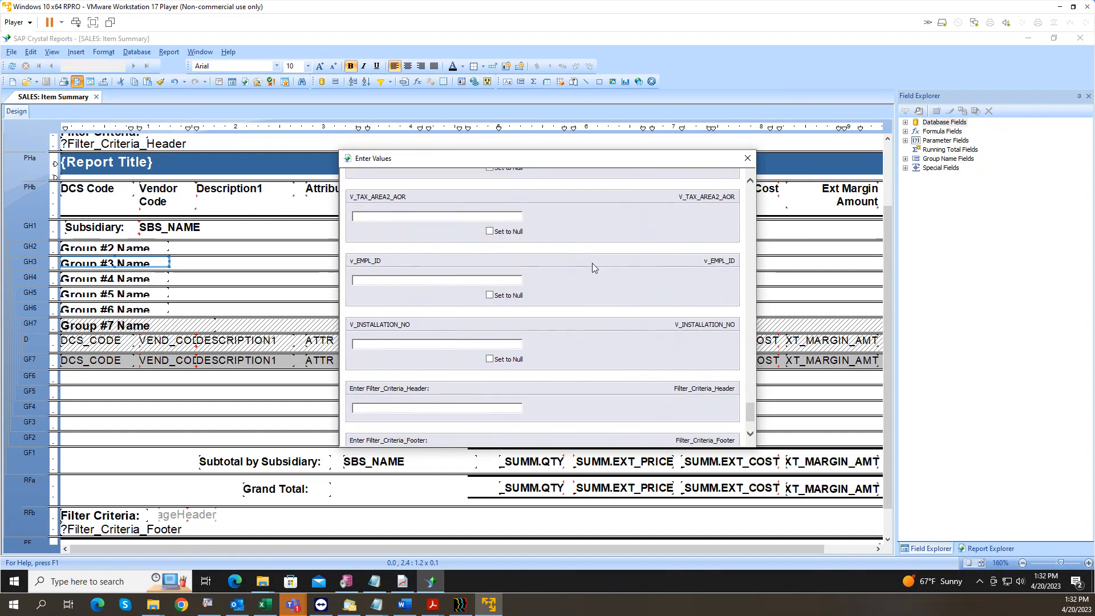
{"action": "scroll", "coordinate": [591, 264], "scroll_direction": "up", "scroll_amount": 3}
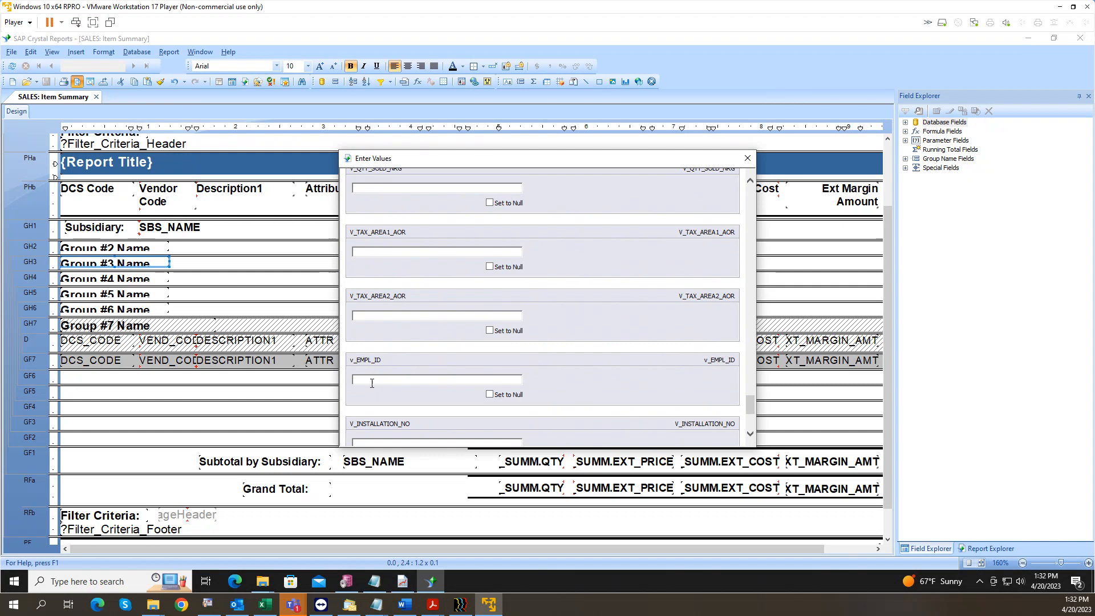
{"action": "left_click_drag", "start_coordinate": [750, 404], "coordinate": [749, 194]}
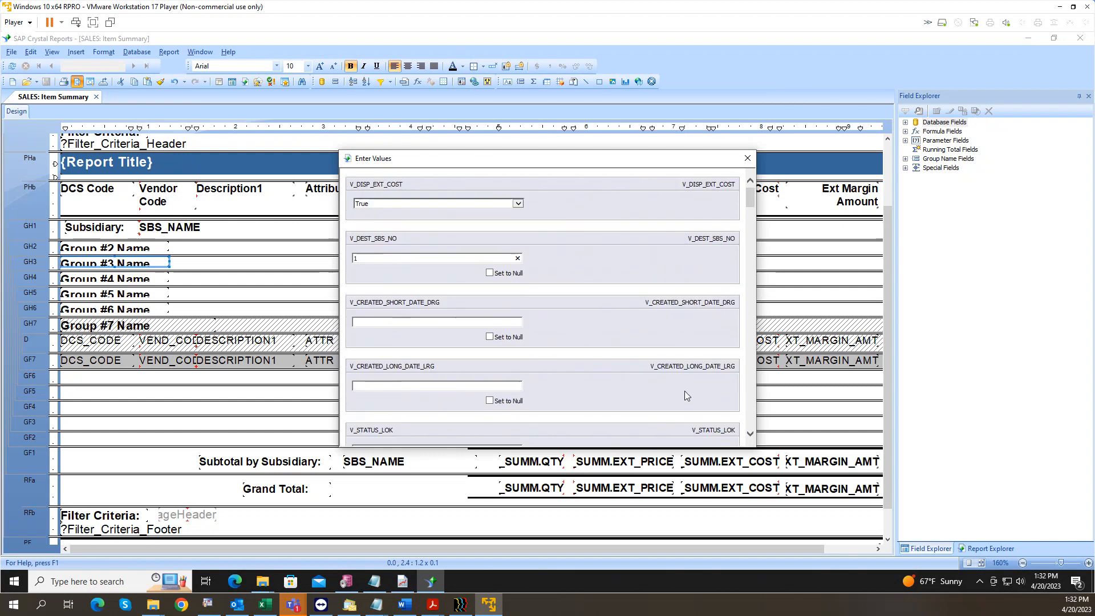
{"action": "key", "text": "Return"}
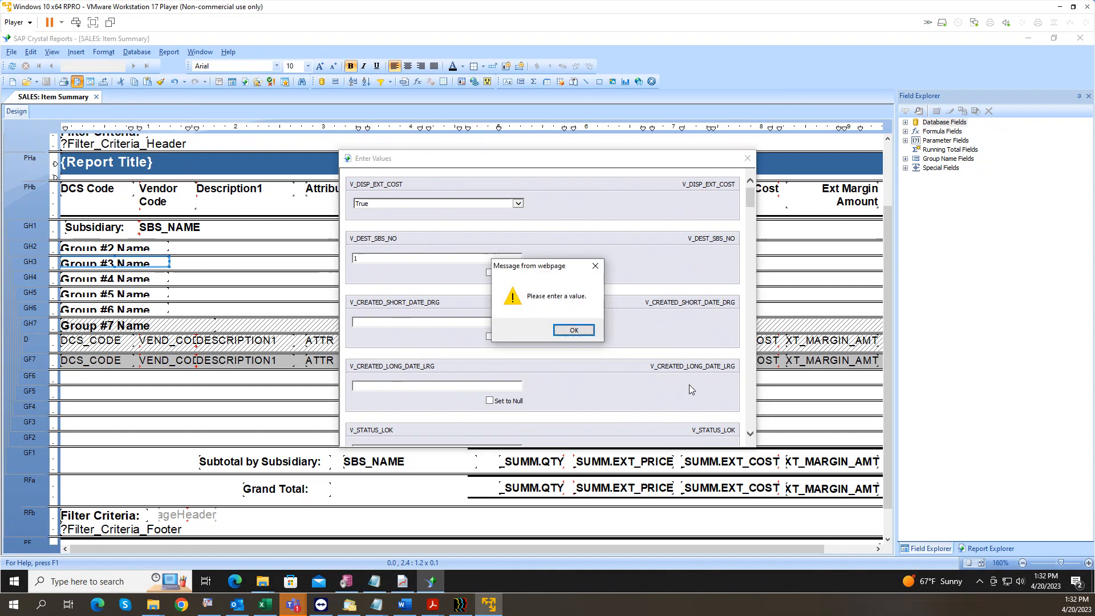
{"action": "left_click", "coordinate": [564, 334]}
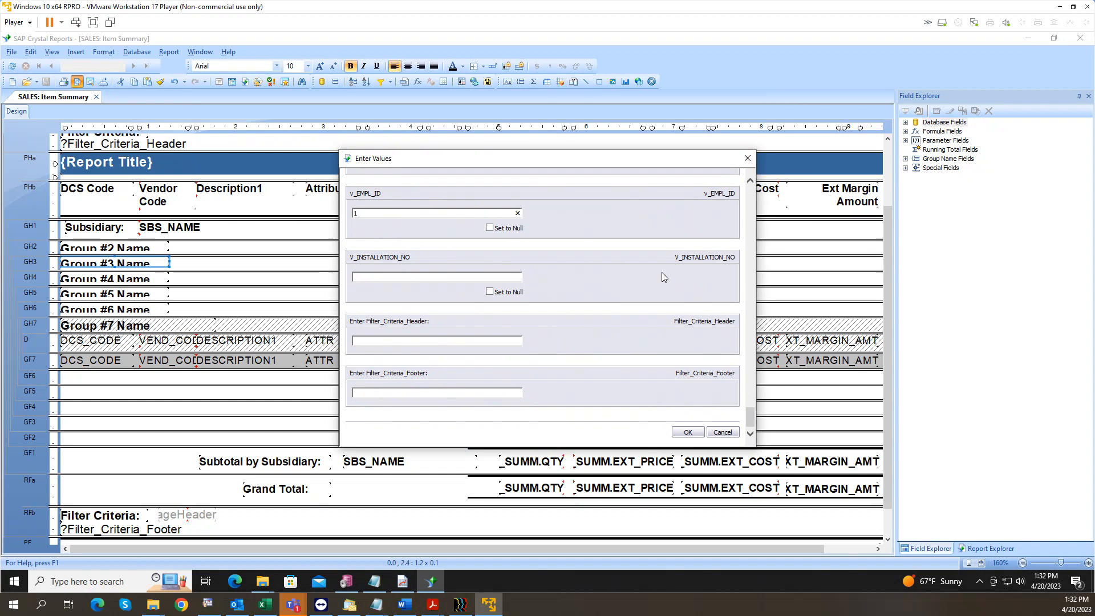
{"action": "left_click", "coordinate": [689, 433]}
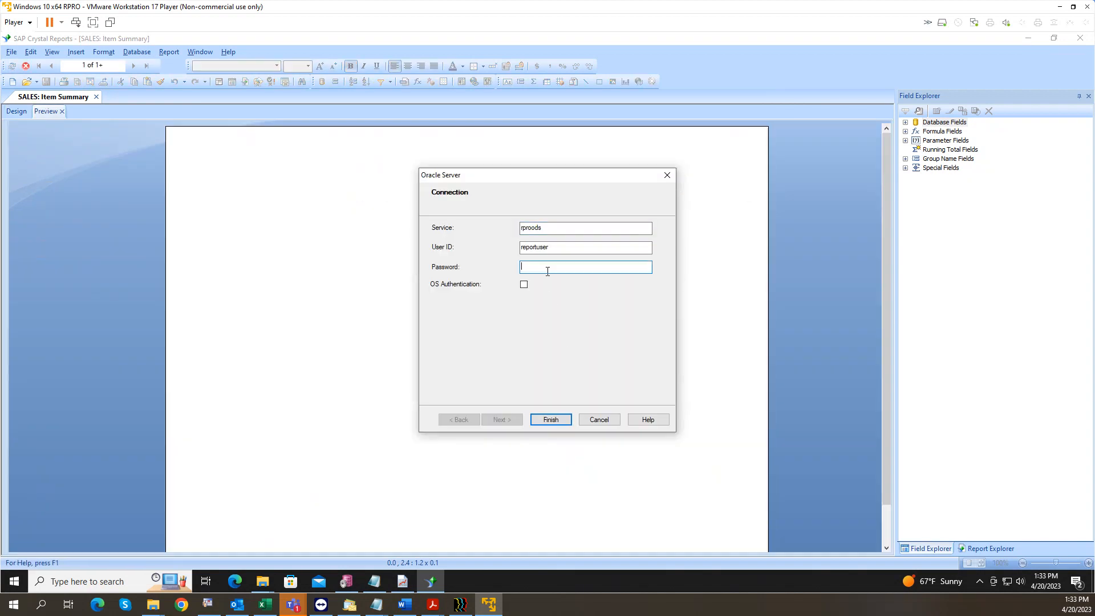
Step: Log in to the Oracle server with the database password, review the 98-record preview, and return to Design
{"action": "type", "text": "password"}
{"action": "key", "text": "BackSpace"}
{"action": "key", "text": "BackSpace"}
{"action": "key", "text": "BackSpace"}
{"action": "key", "text": "BackSpace"}
{"action": "key", "text": "BackSpace"}
{"action": "key", "text": "BackSpace"}
{"action": "key", "text": "BackSpace"}
{"action": "key", "text": "BackSpace"}
{"action": "type", "text": "ort"}
{"action": "left_click", "coordinate": [560, 420]}
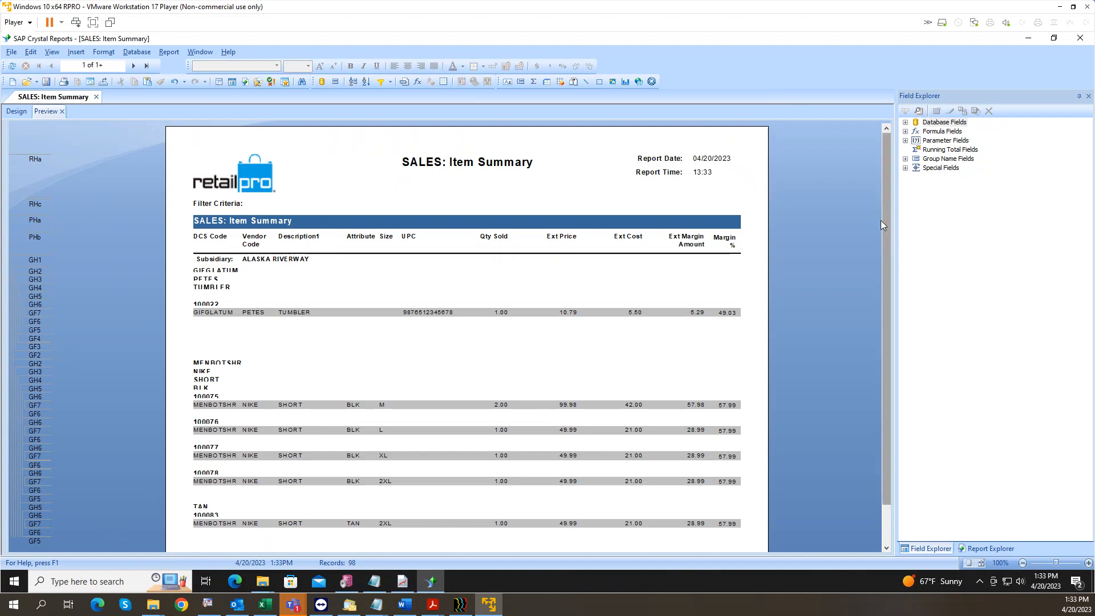
{"action": "scroll", "coordinate": [891, 226], "scroll_direction": "down", "scroll_amount": 2}
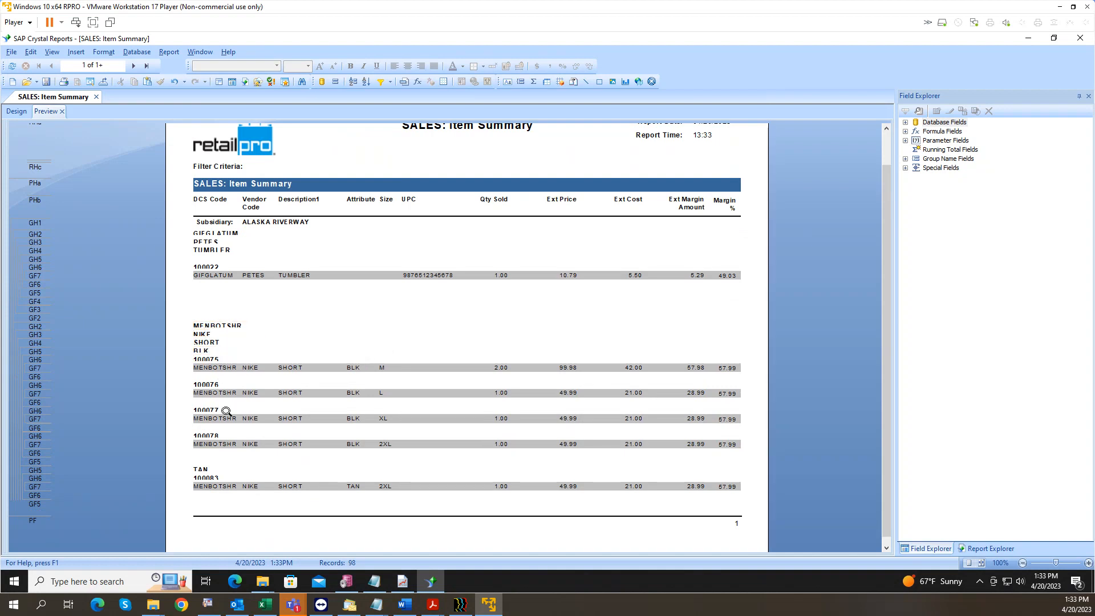
{"action": "left_click", "coordinate": [17, 112]}
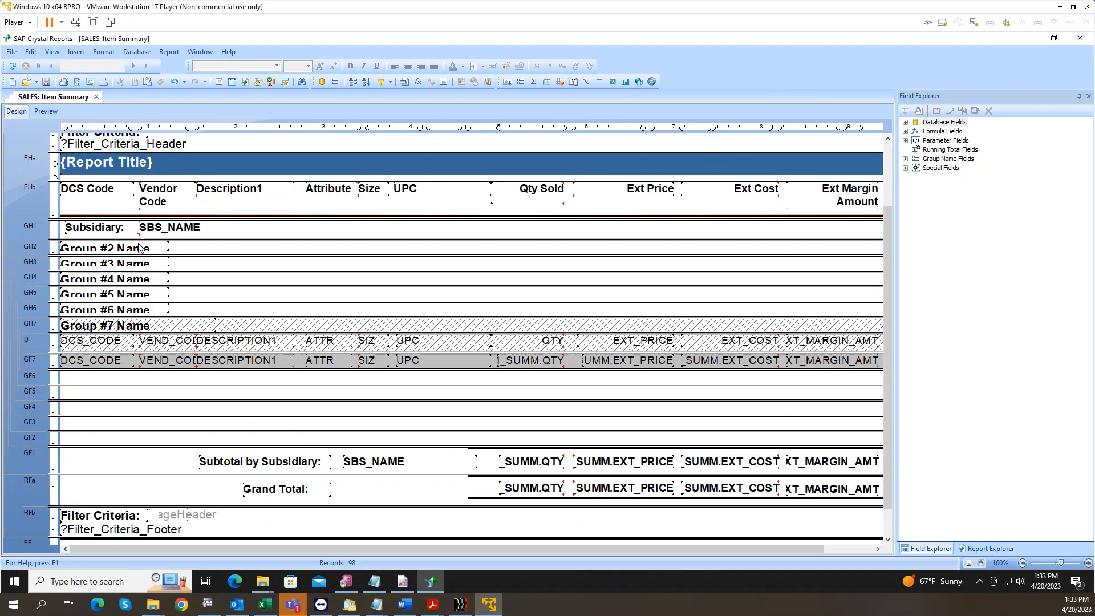
Step: Suppress Group Headers #2 through #6 while keeping Group Header #7 visible
{"action": "right_click", "coordinate": [32, 247]}
{"action": "left_click", "coordinate": [68, 283]}
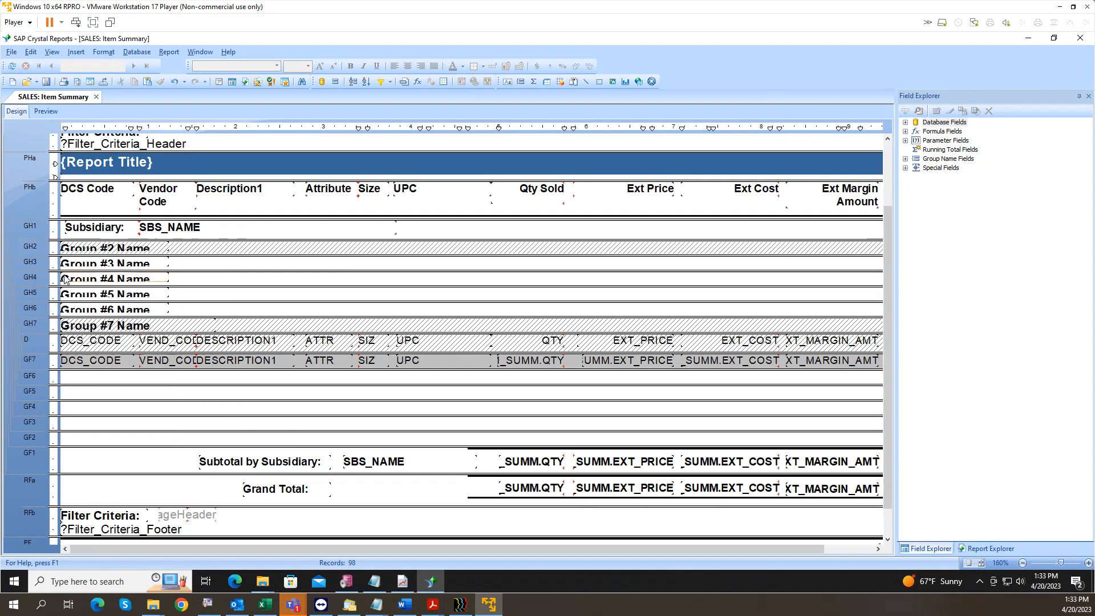
{"action": "right_click", "coordinate": [36, 263]}
{"action": "left_click", "coordinate": [57, 303]}
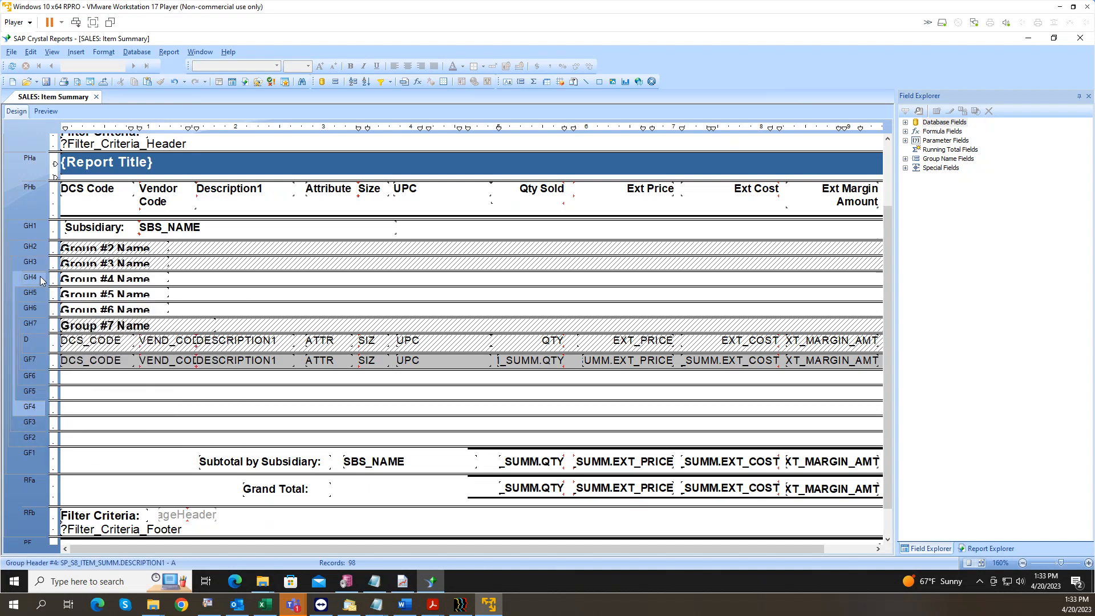
{"action": "right_click", "coordinate": [41, 277]}
{"action": "left_click", "coordinate": [69, 317]}
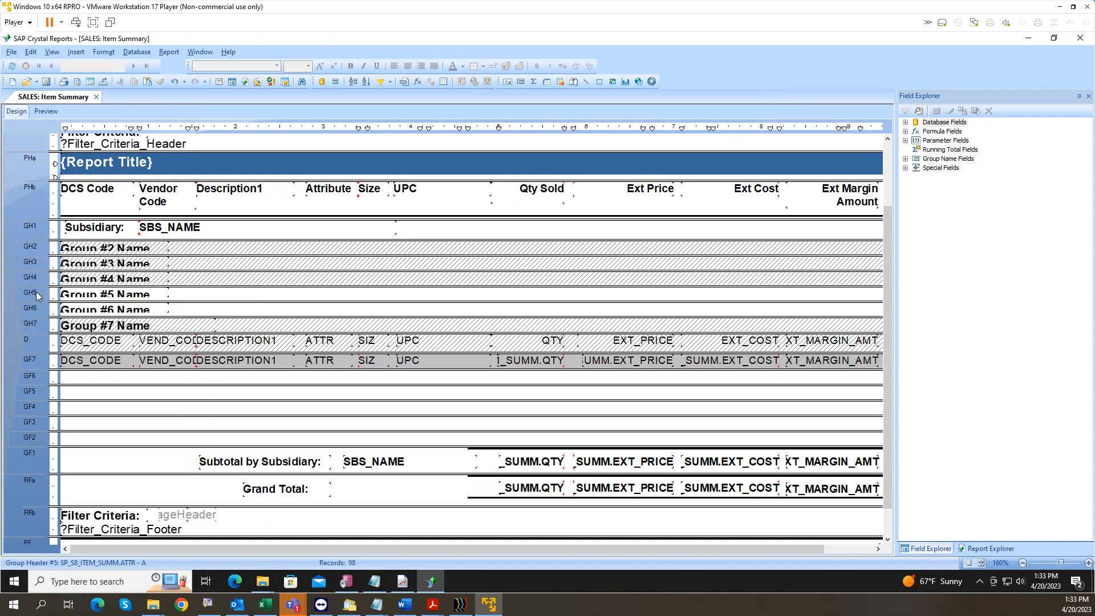
{"action": "right_click", "coordinate": [40, 294]}
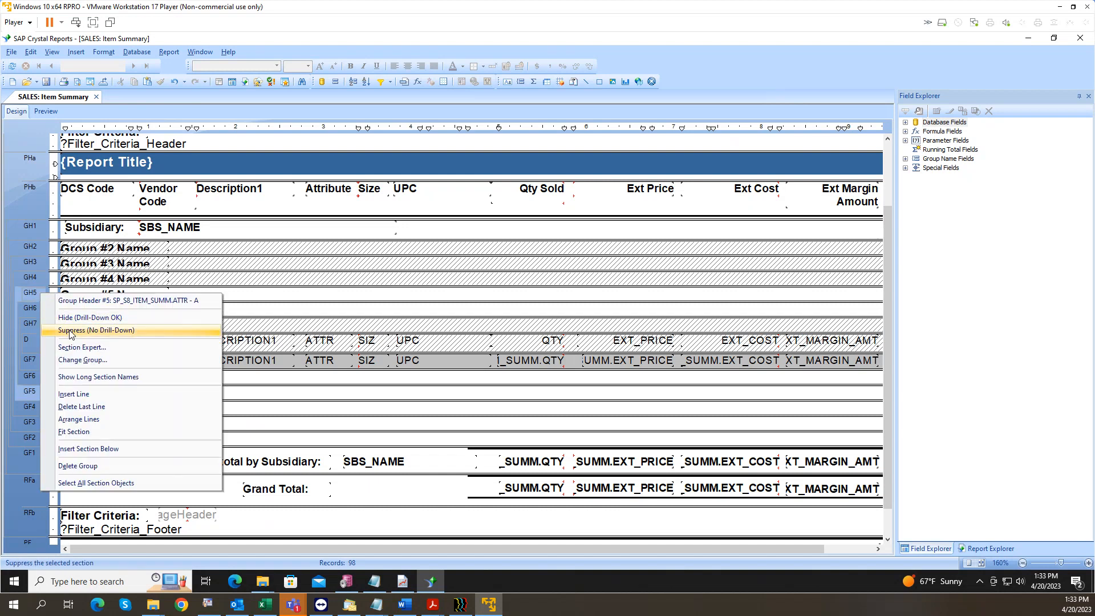
{"action": "left_click", "coordinate": [69, 331]}
{"action": "right_click", "coordinate": [31, 308]}
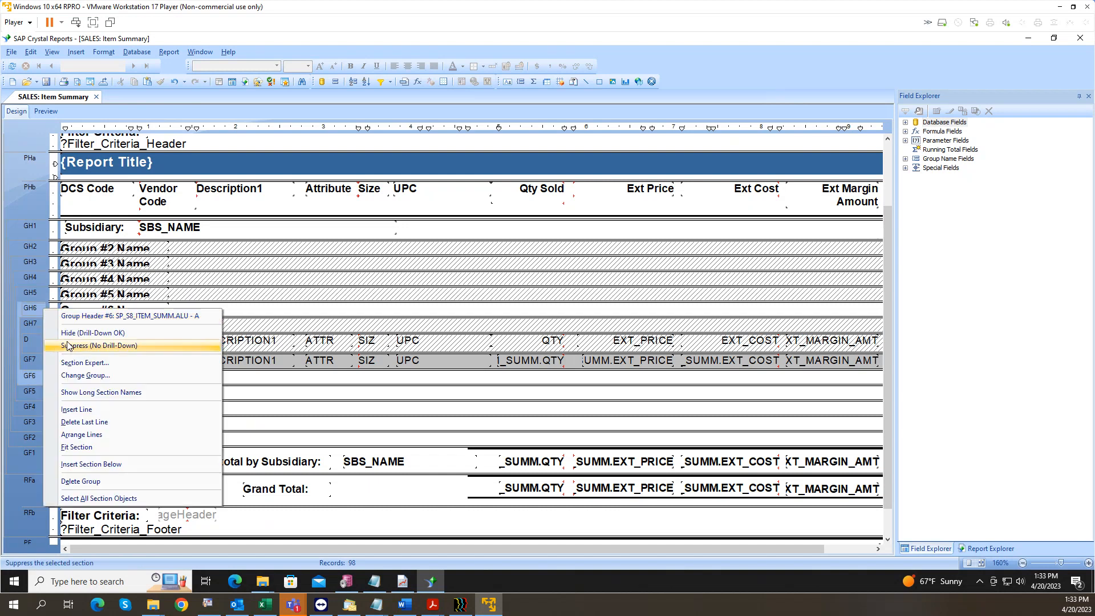
{"action": "left_click", "coordinate": [66, 344]}
{"action": "right_click", "coordinate": [41, 325]}
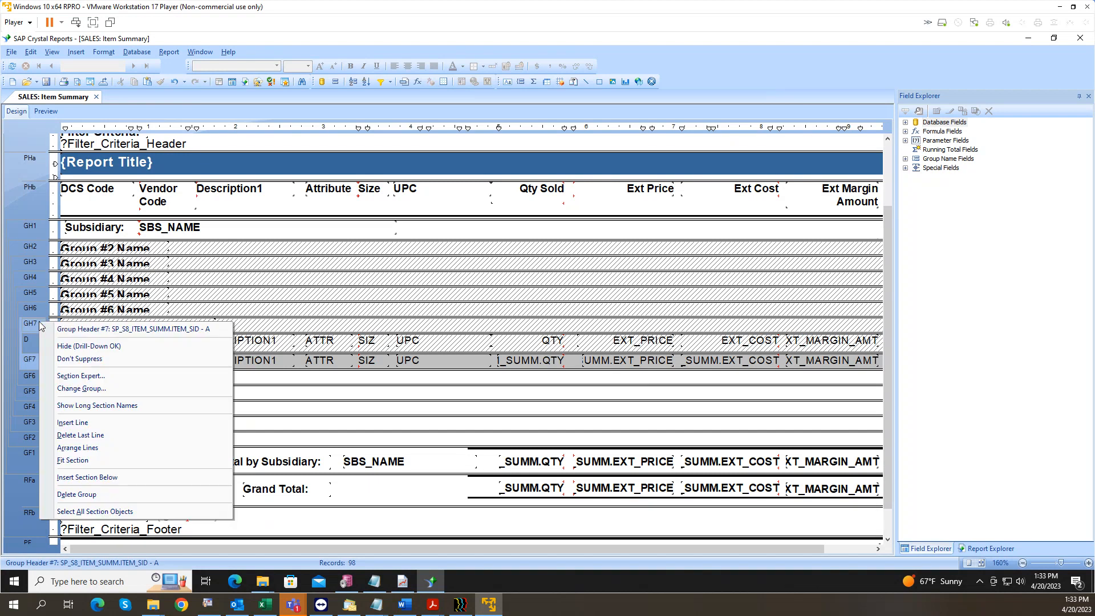
{"action": "left_click", "coordinate": [79, 358]}
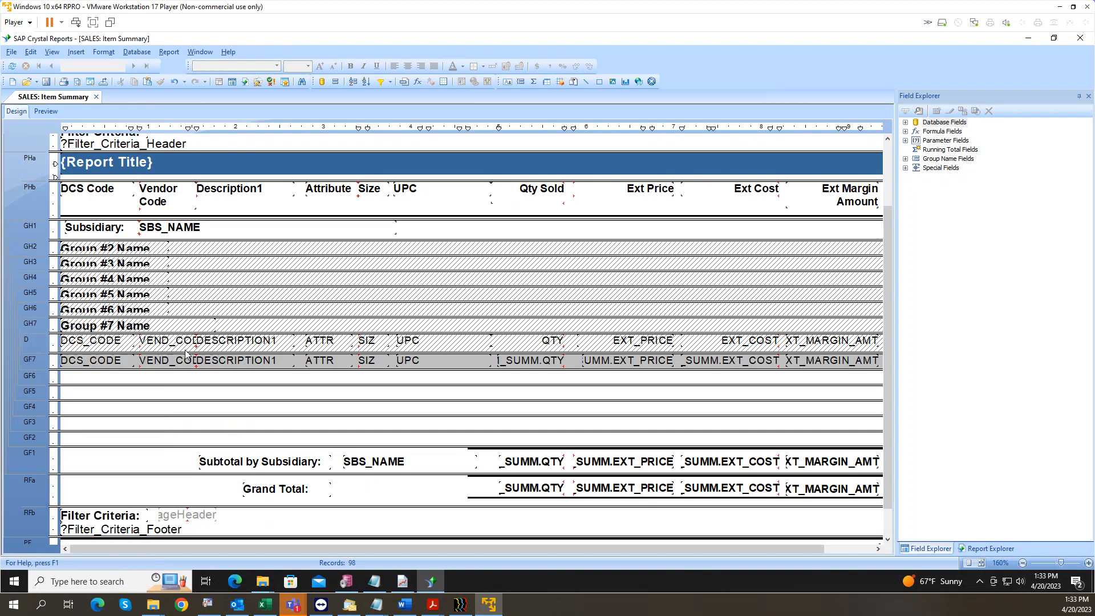
Step: Suppress Group Footers #6 through #2, then preview the report with data
{"action": "right_click", "coordinate": [39, 377]}
{"action": "left_click", "coordinate": [95, 216]}
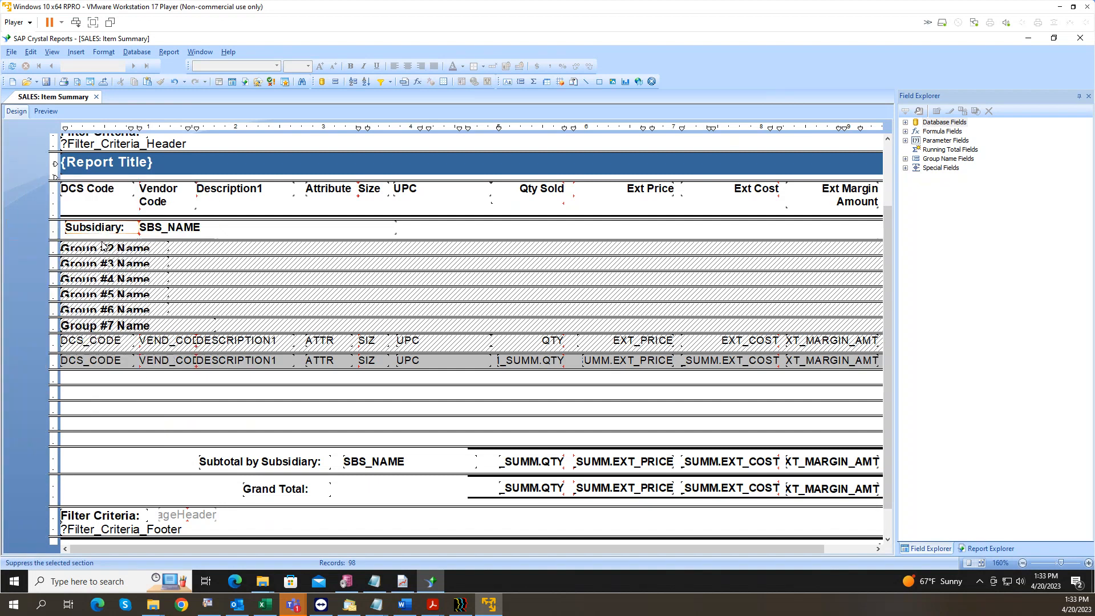
{"action": "right_click", "coordinate": [42, 391]}
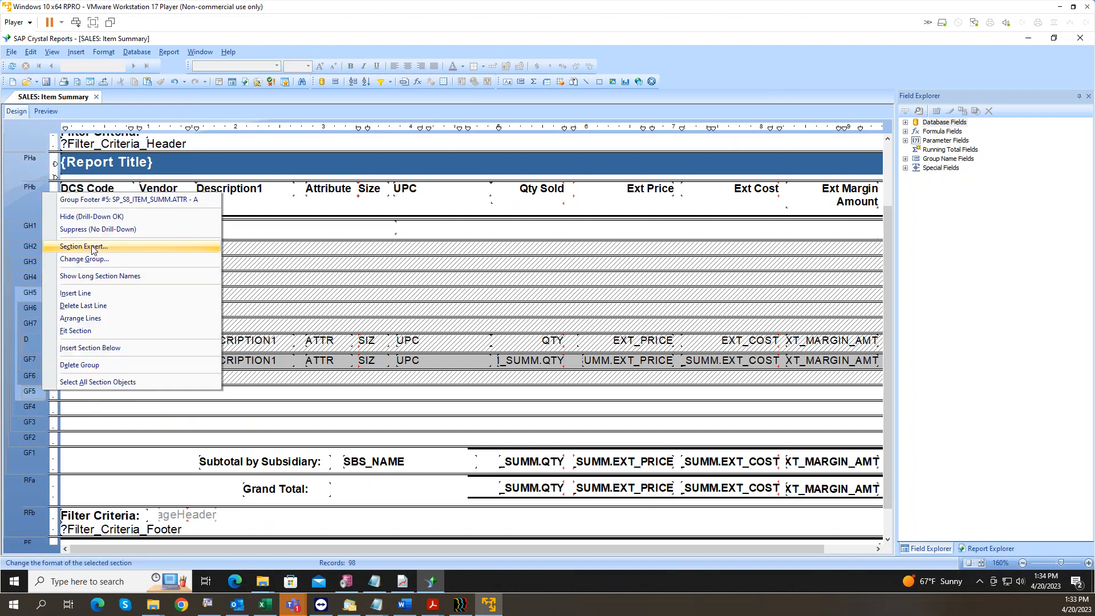
{"action": "left_click", "coordinate": [95, 234]}
{"action": "right_click", "coordinate": [43, 406]}
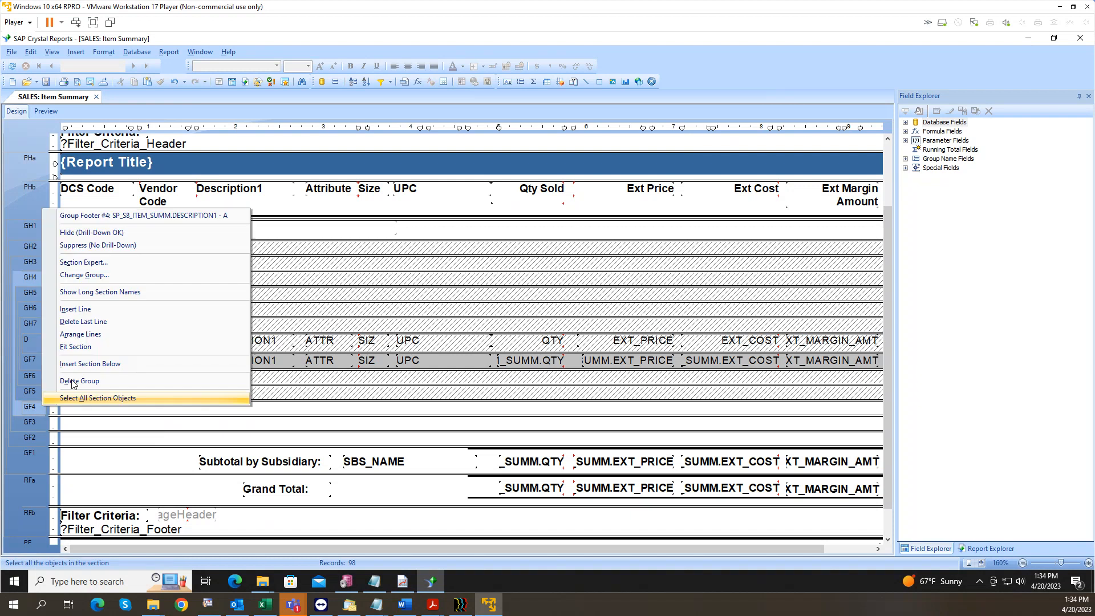
{"action": "left_click", "coordinate": [95, 246]}
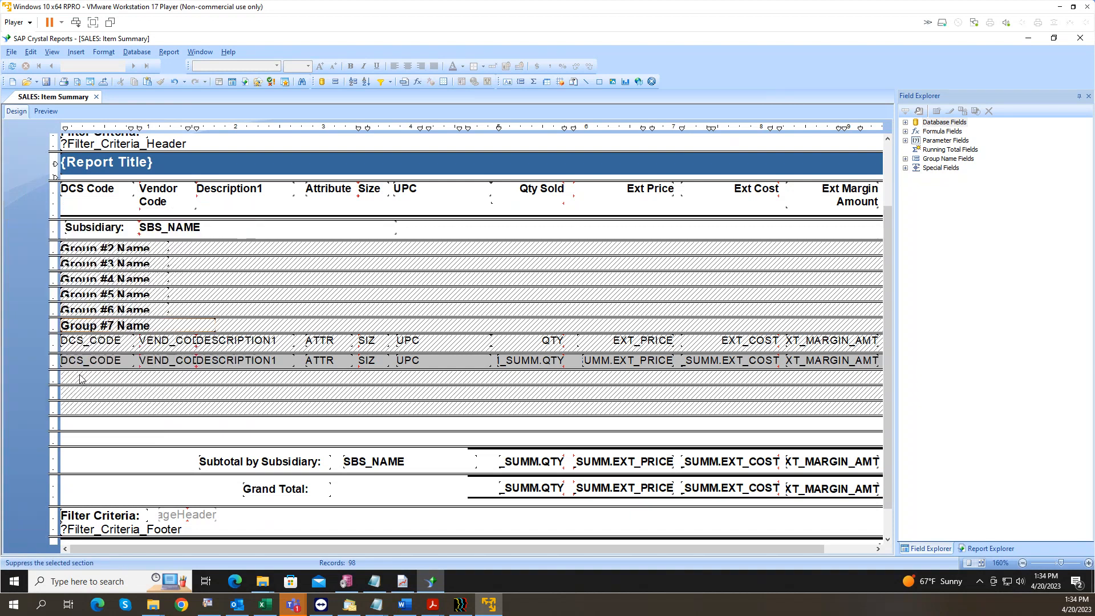
{"action": "right_click", "coordinate": [35, 422]}
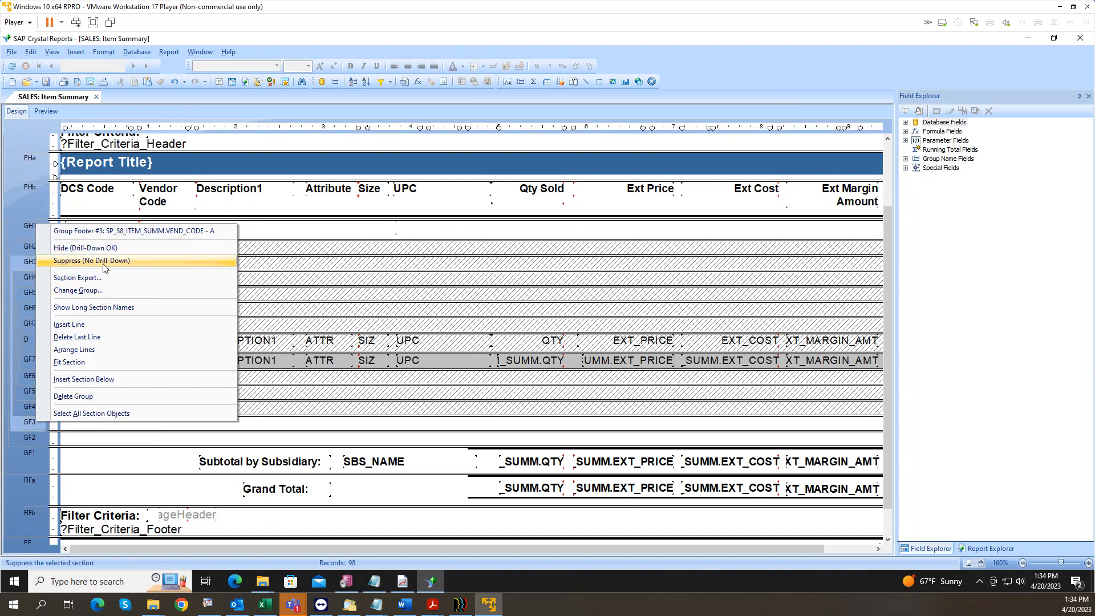
{"action": "left_click", "coordinate": [104, 262]}
{"action": "right_click", "coordinate": [36, 438]}
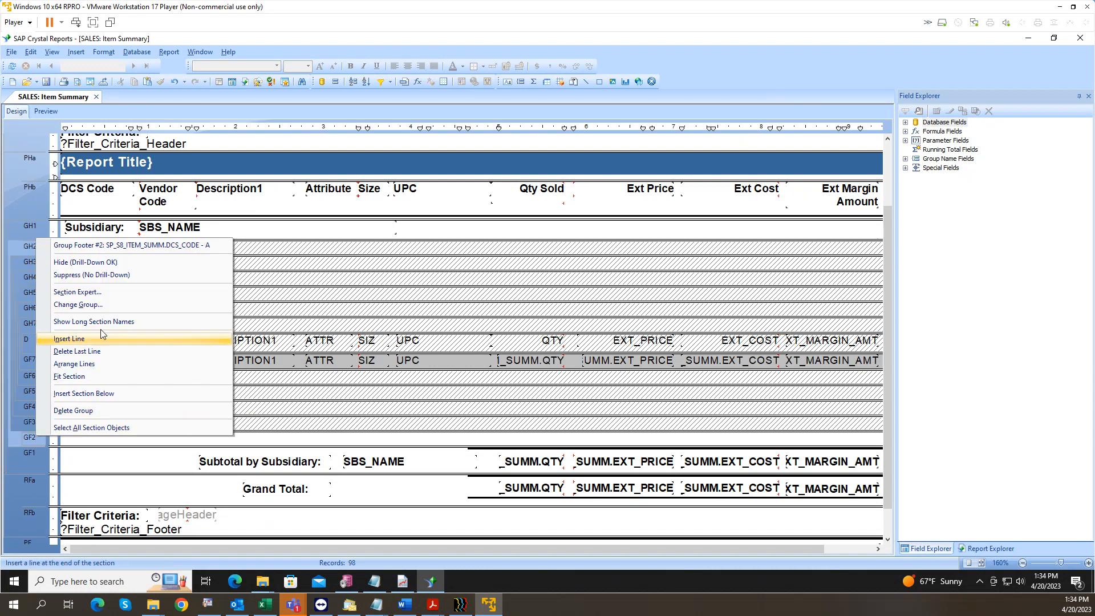
{"action": "left_click", "coordinate": [94, 275]}
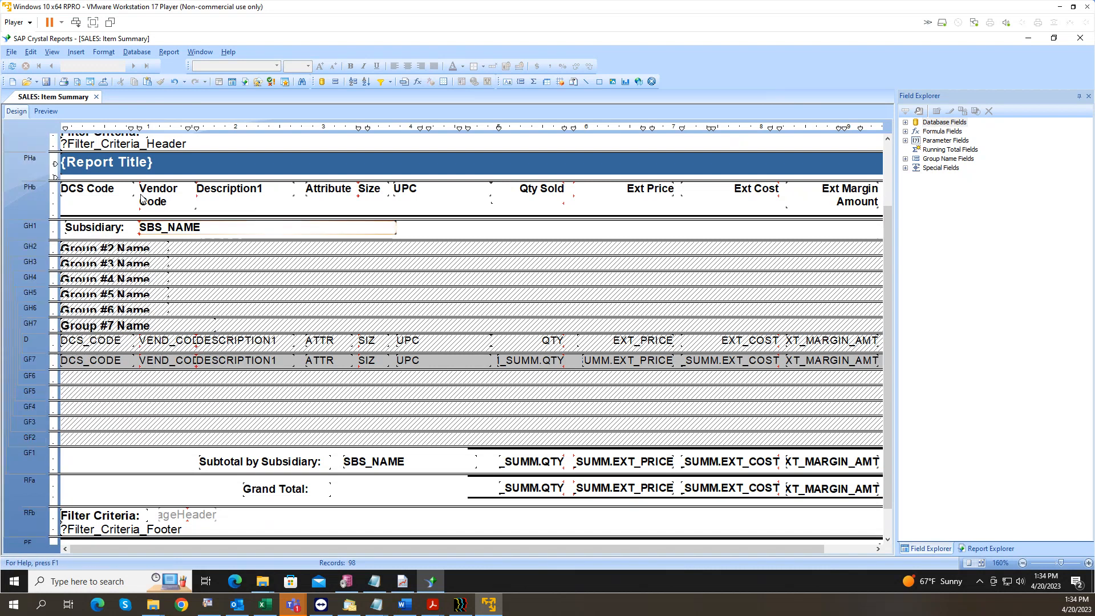
{"action": "left_click", "coordinate": [49, 112]}
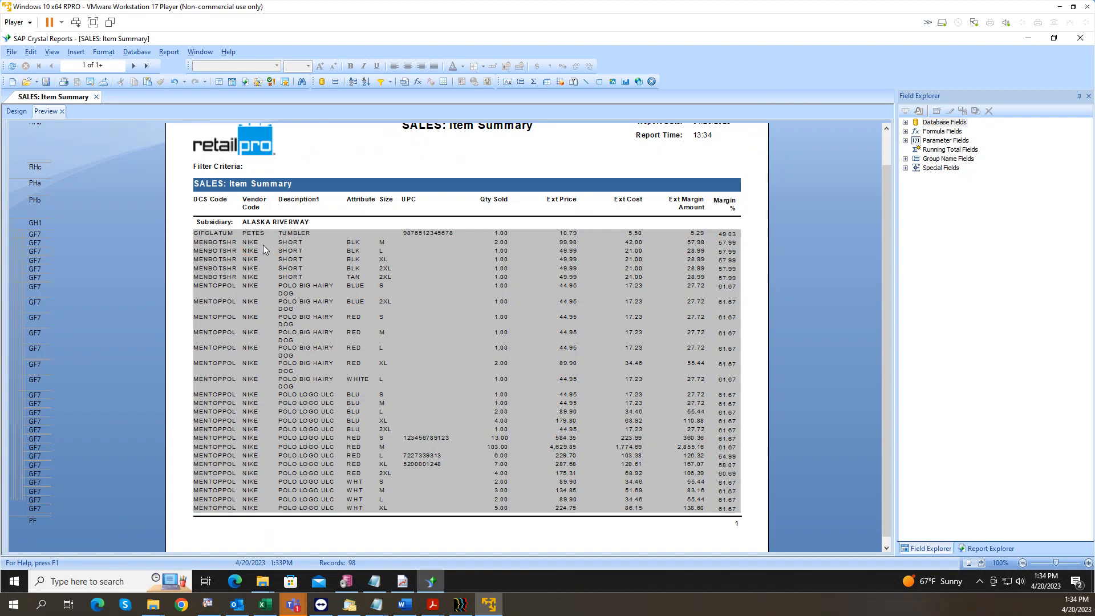
{"action": "left_click", "coordinate": [288, 244]}
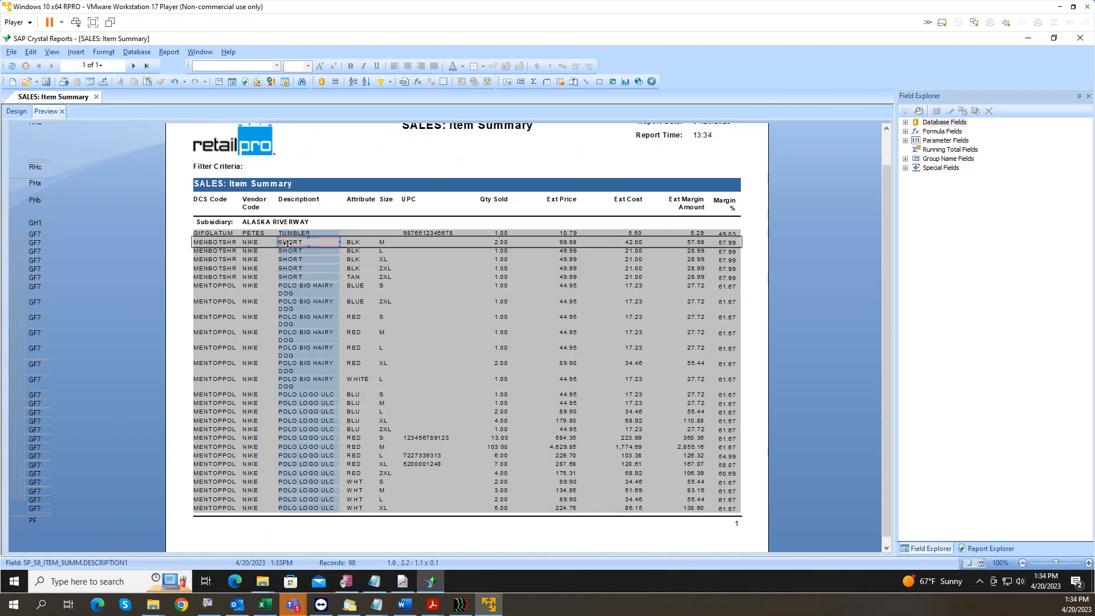
{"action": "left_click", "coordinate": [356, 243]}
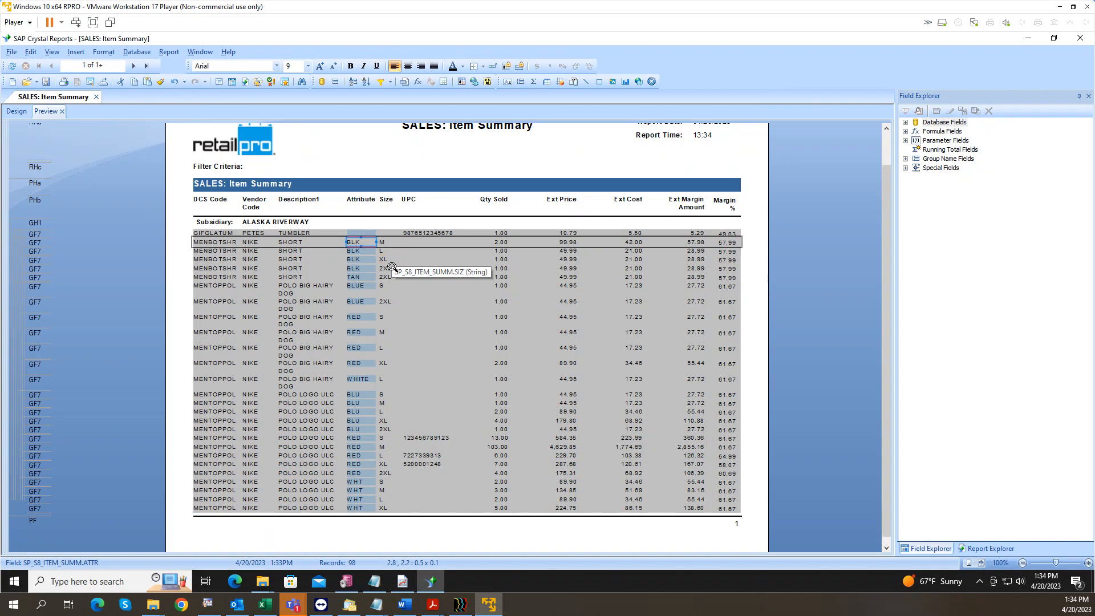
{"action": "left_click", "coordinate": [363, 277]}
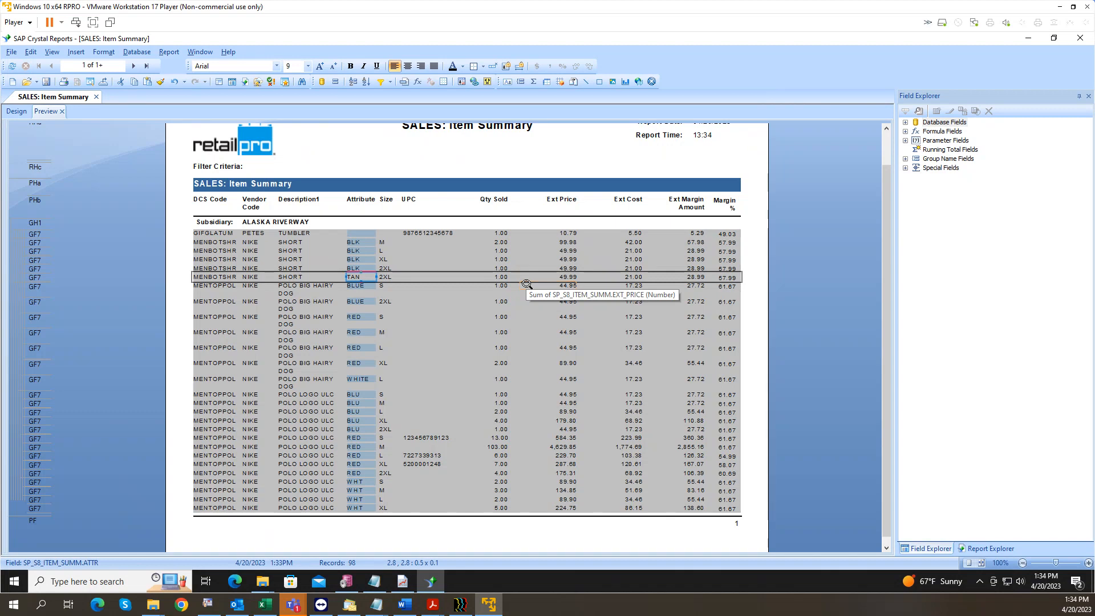
{"action": "left_click", "coordinate": [390, 287]}
{"action": "left_click", "coordinate": [391, 300]}
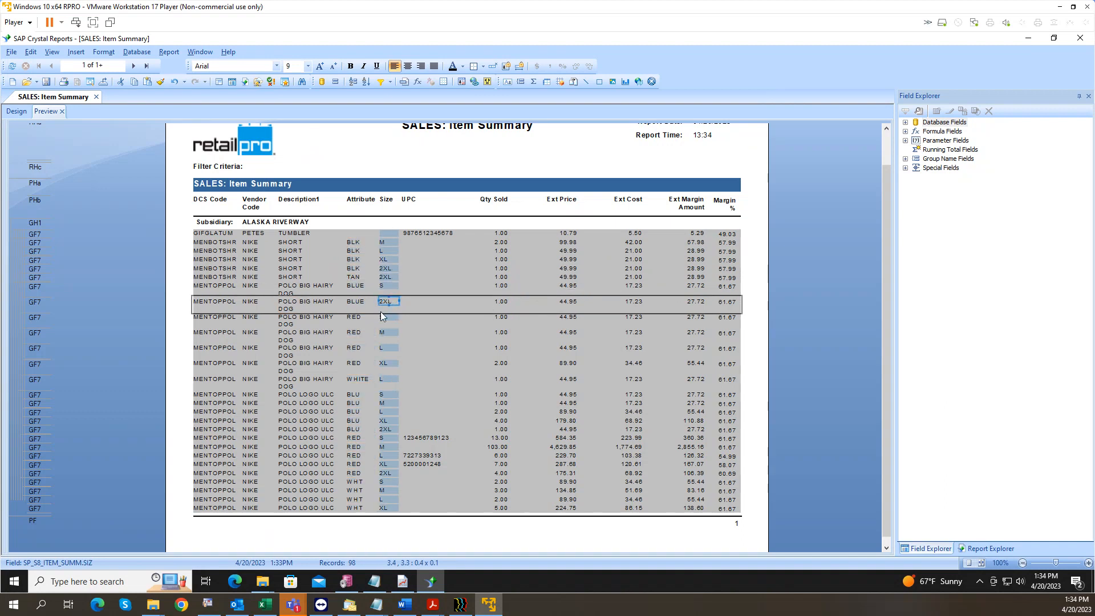
{"action": "left_click", "coordinate": [360, 317]}
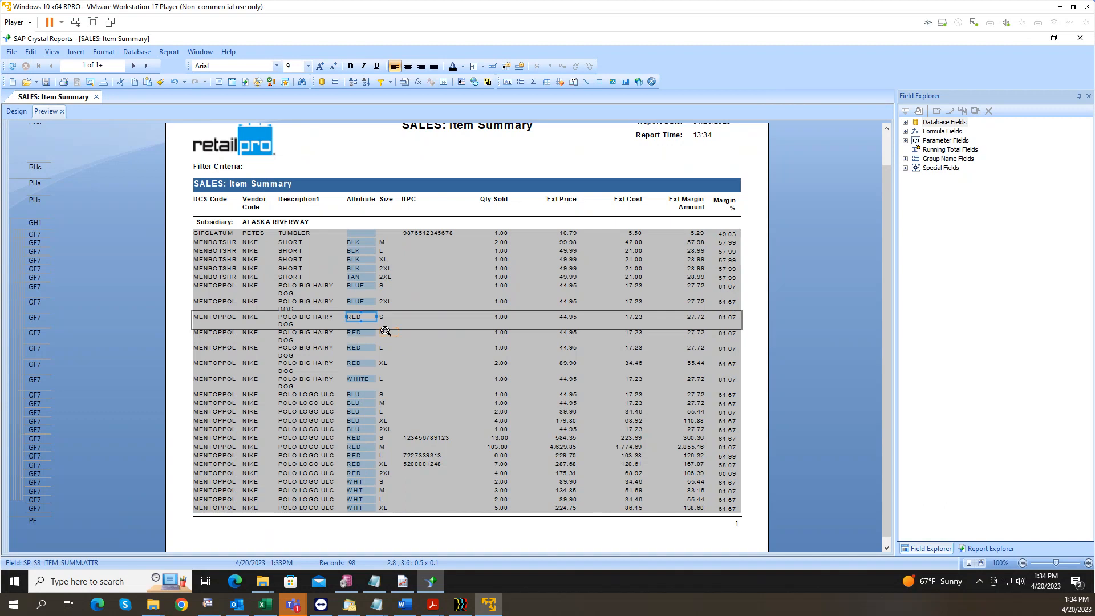
{"action": "left_click", "coordinate": [385, 332]}
{"action": "left_click", "coordinate": [394, 348]}
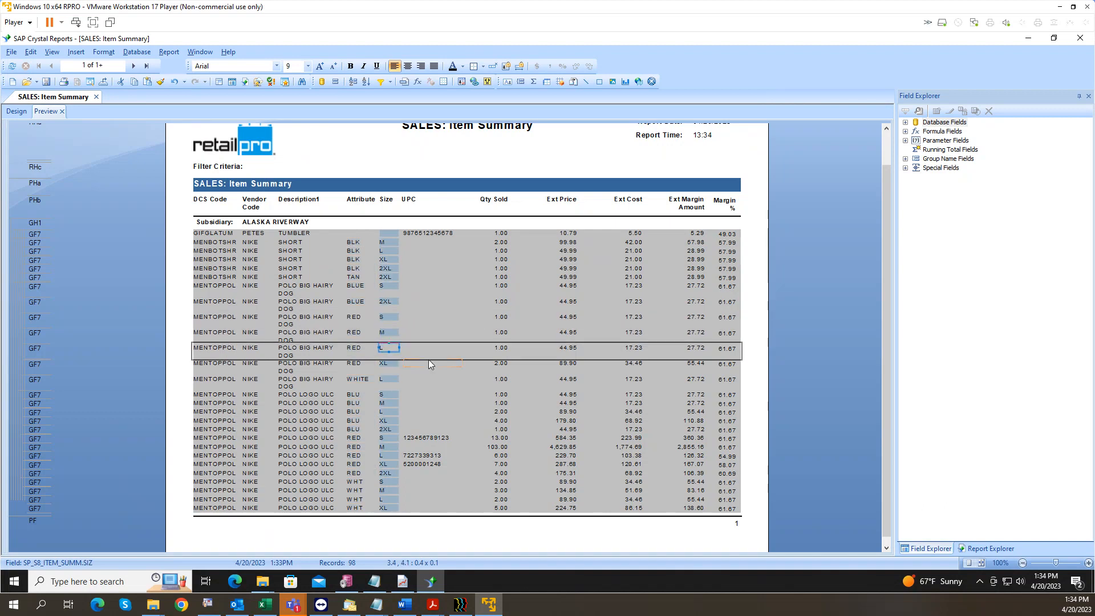
{"action": "left_click", "coordinate": [15, 112]}
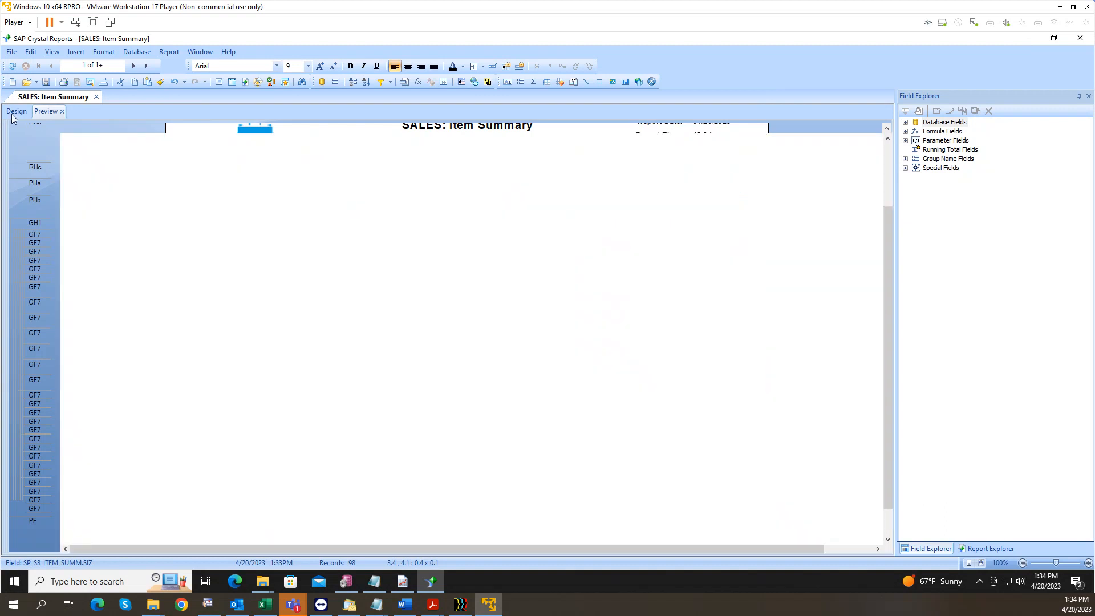
Step: Delete the UPC fields from Group Footer 7 and the Details row, along with the UPC heading
{"action": "left_click", "coordinate": [428, 361]}
{"action": "key", "text": "Delete"}
{"action": "left_click", "coordinate": [429, 340]}
{"action": "key", "text": "Delete"}
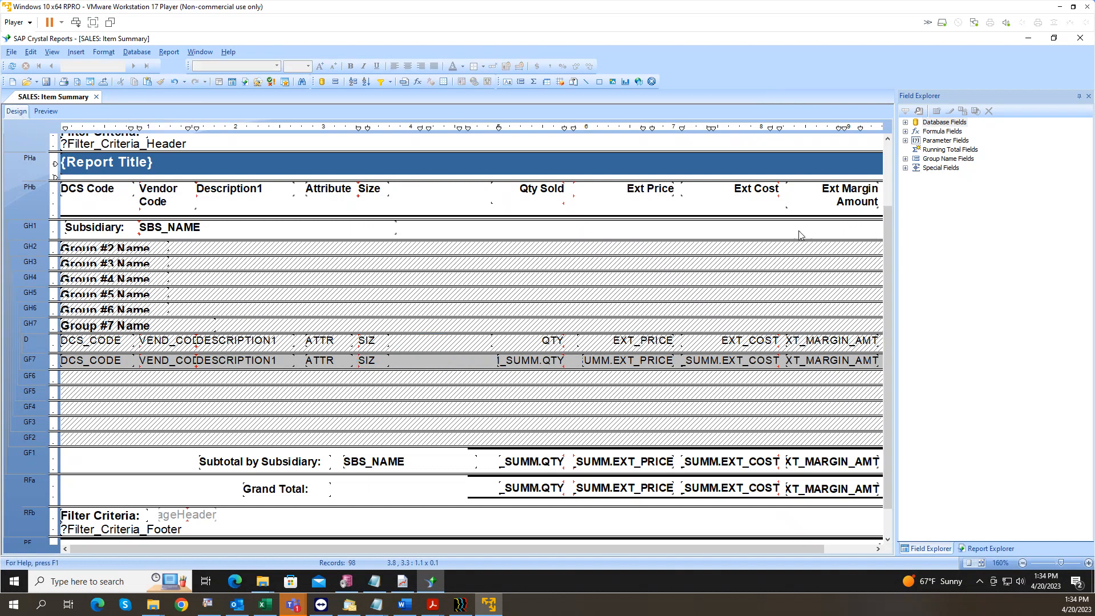
{"action": "left_click", "coordinate": [941, 125]}
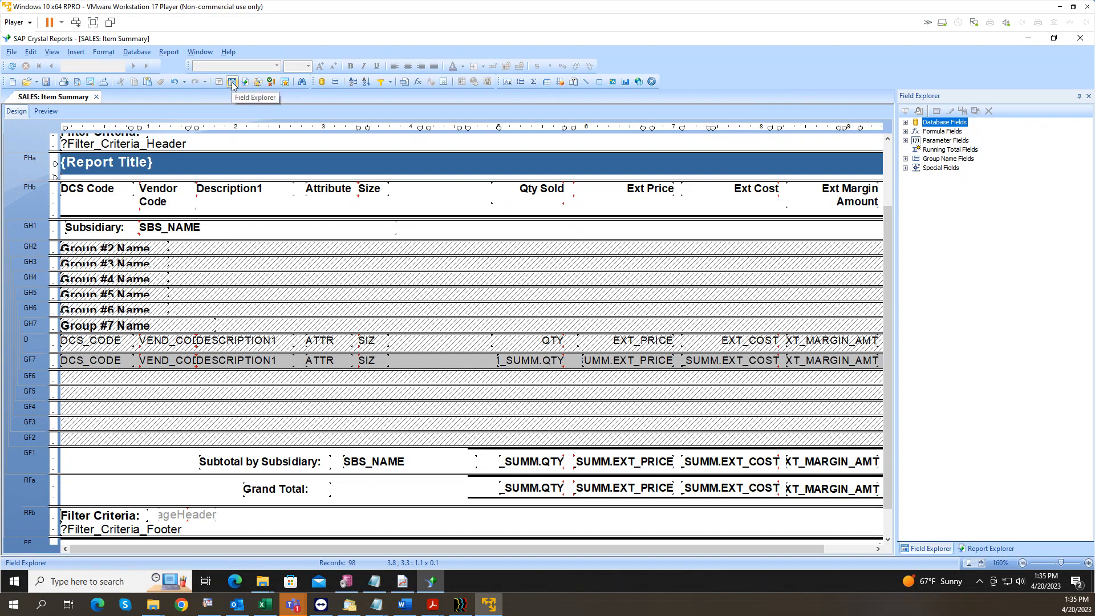
Step: Drag the ALU field from SP_S8_ITEM_SUMM into Group Footer 7 after SIZ
{"action": "left_click", "coordinate": [905, 122]}
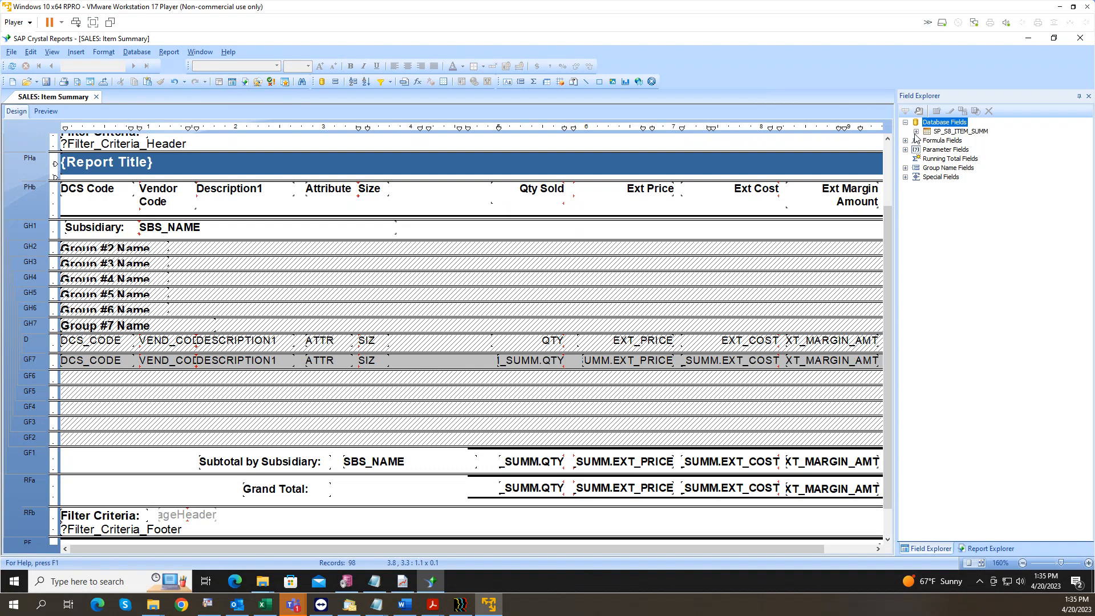
{"action": "left_click", "coordinate": [916, 132]}
{"action": "left_click", "coordinate": [916, 123]}
{"action": "left_click", "coordinate": [905, 150]}
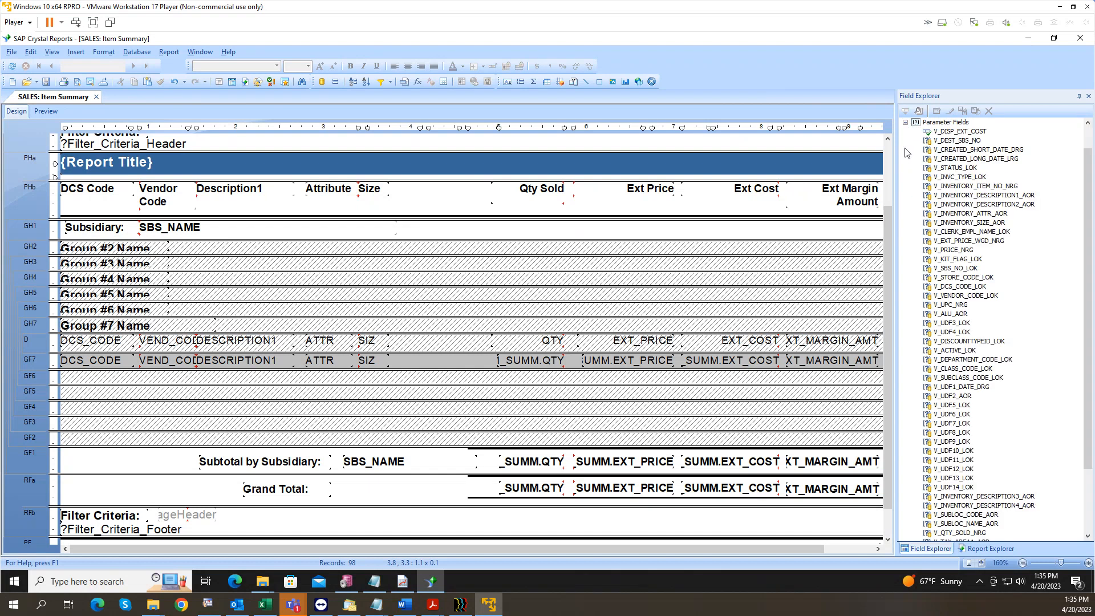
{"action": "left_click", "coordinate": [905, 122]}
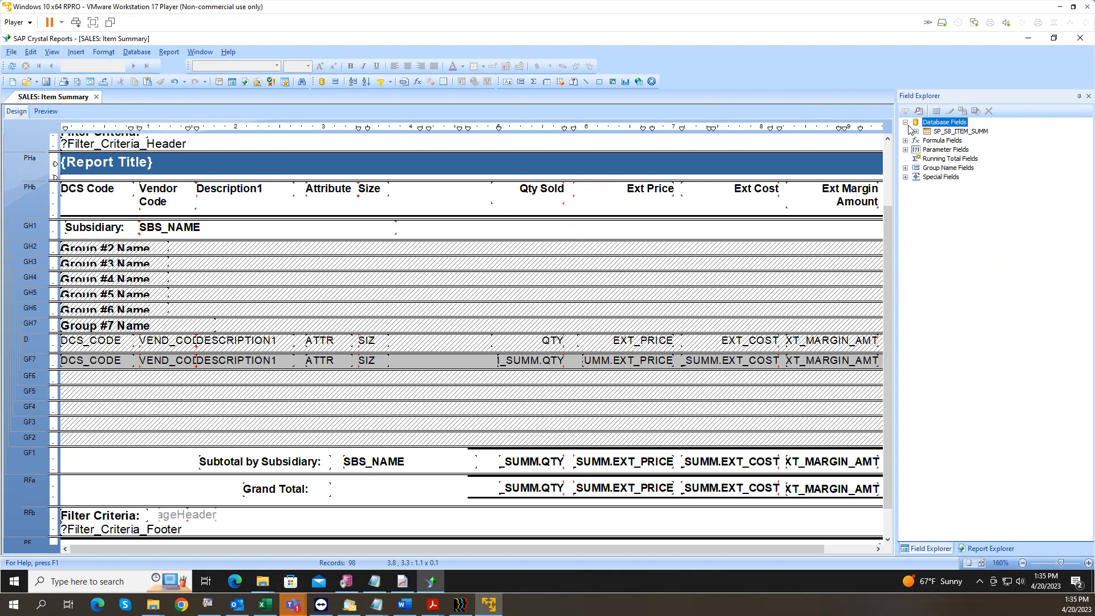
{"action": "left_click", "coordinate": [944, 132]}
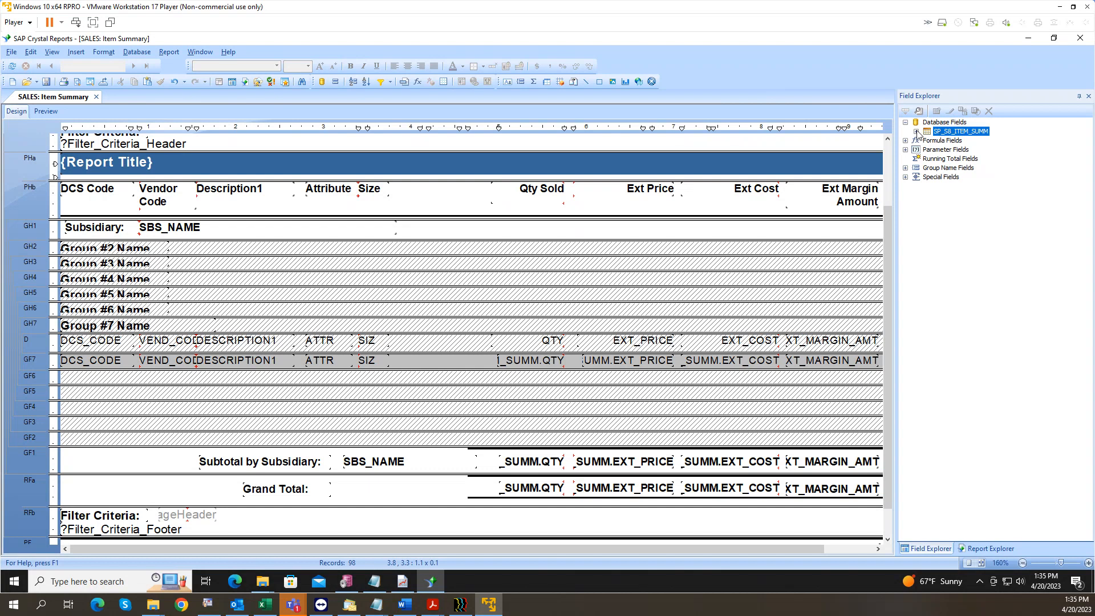
{"action": "left_click", "coordinate": [915, 131]}
{"action": "left_click", "coordinate": [951, 162]}
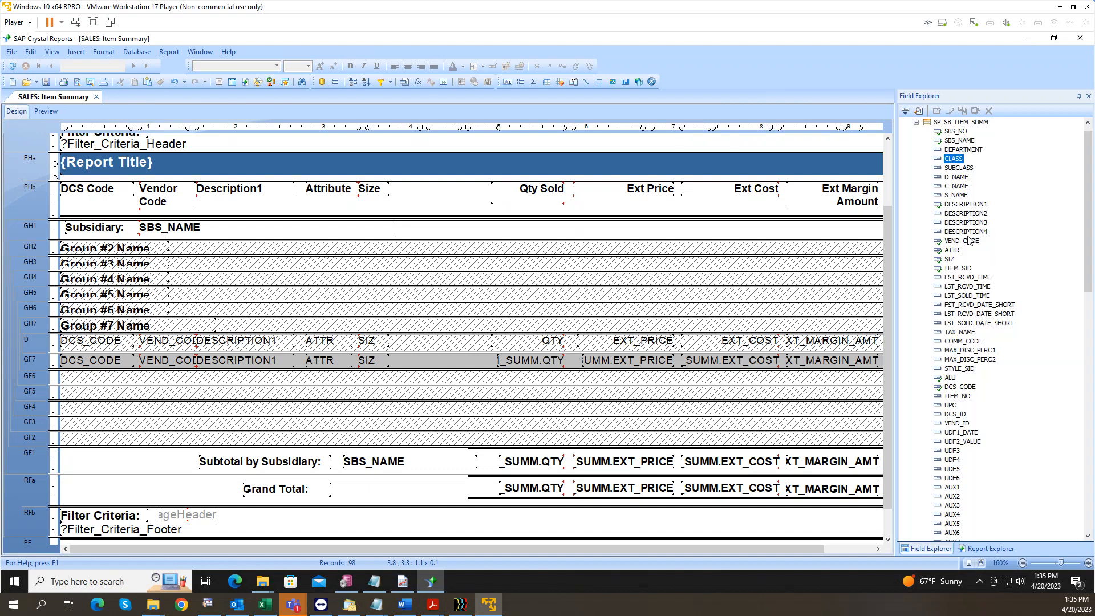
{"action": "key", "text": "a"}
{"action": "key", "text": "l"}
{"action": "left_click_drag", "start_coordinate": [951, 378], "coordinate": [397, 364]}
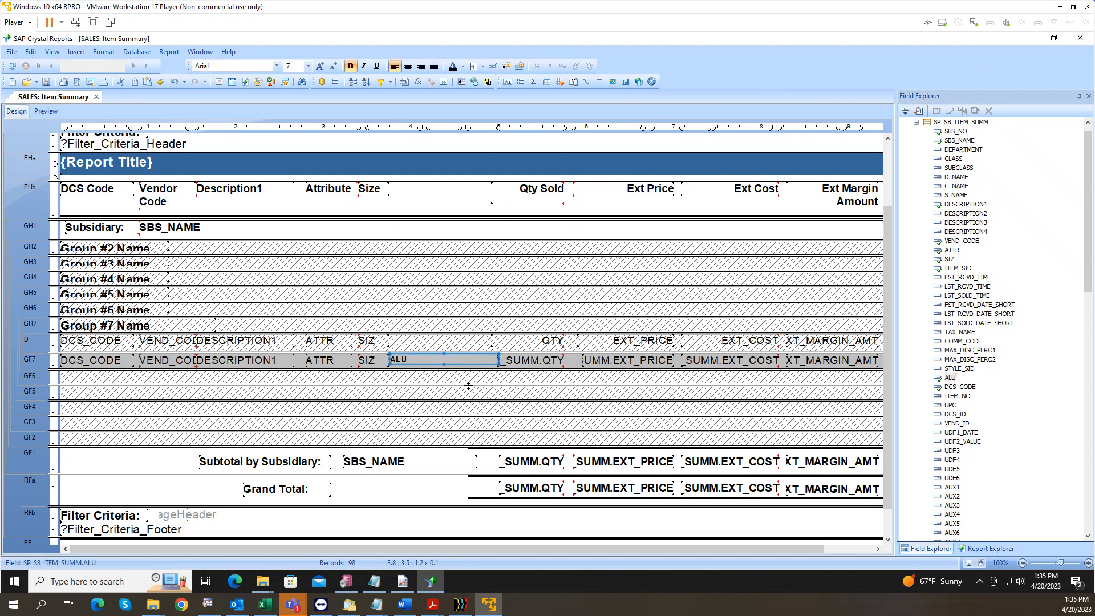
Step: Copy the SIZ field's formatting onto the ALU field with Format Painter
{"action": "left_click", "coordinate": [368, 361]}
{"action": "right_click", "coordinate": [367, 361]}
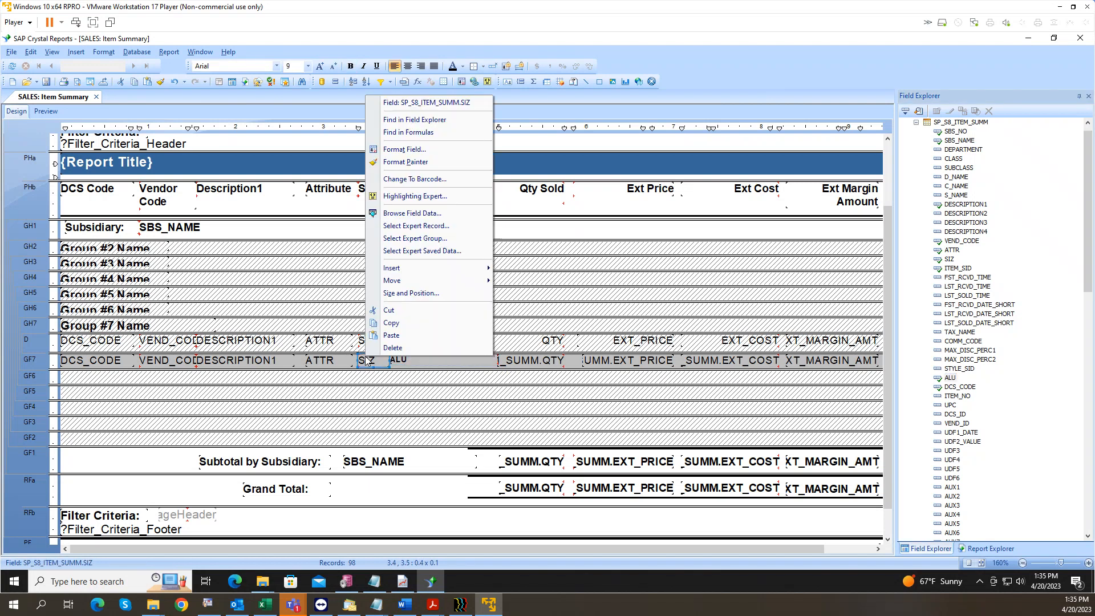
{"action": "left_click", "coordinate": [406, 162]}
{"action": "left_click", "coordinate": [414, 360]}
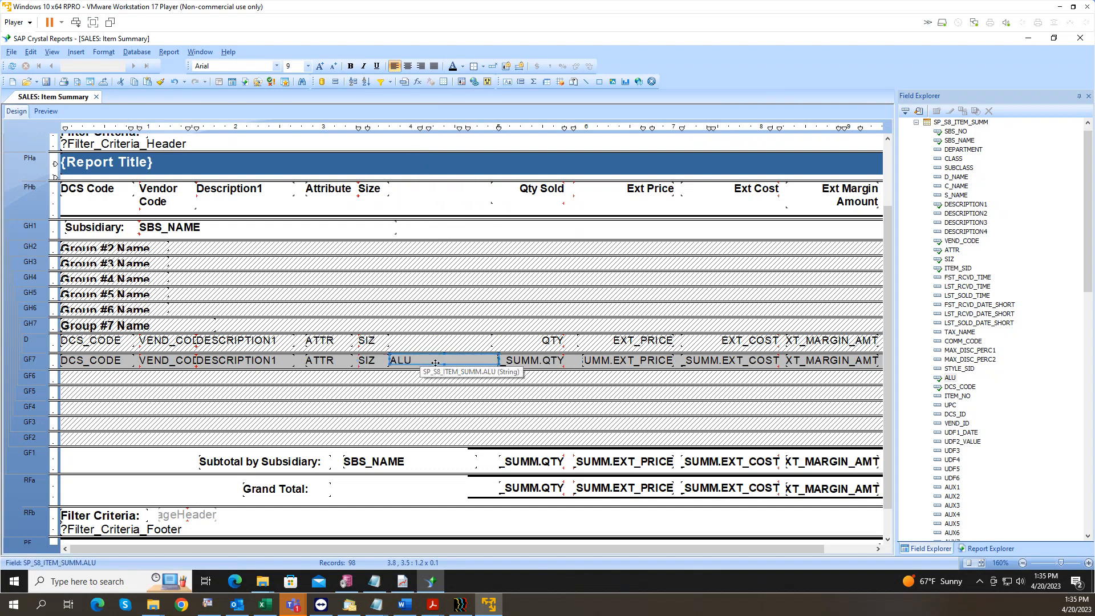
Step: Align ALU's top and size to SIZ, then save and preview the report
{"action": "left_click", "coordinate": [372, 361]}
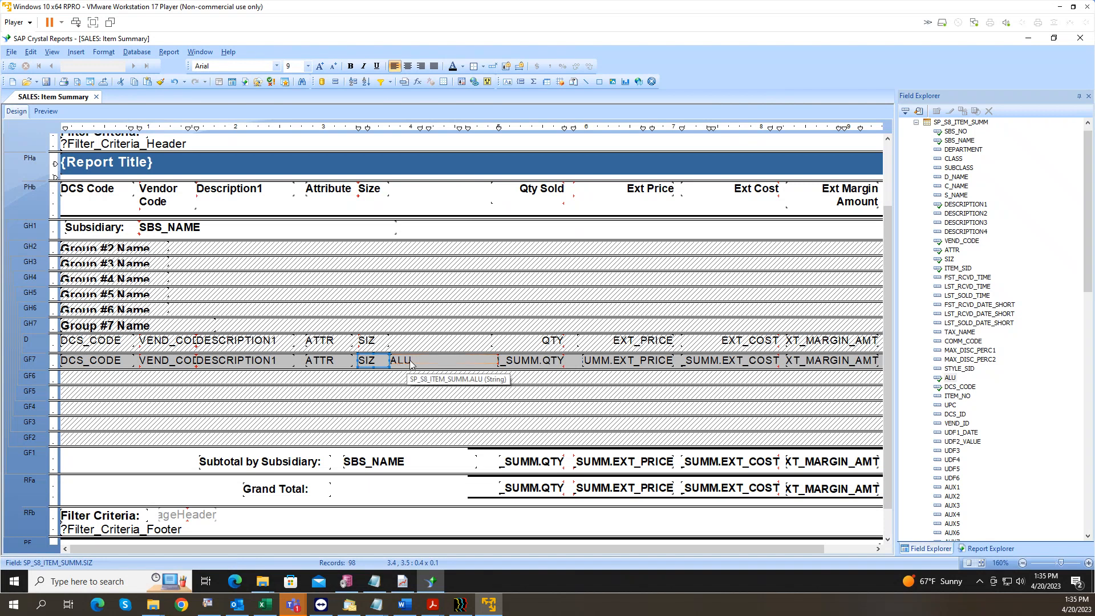
{"action": "left_click", "coordinate": [409, 360], "text": "ctrl"}
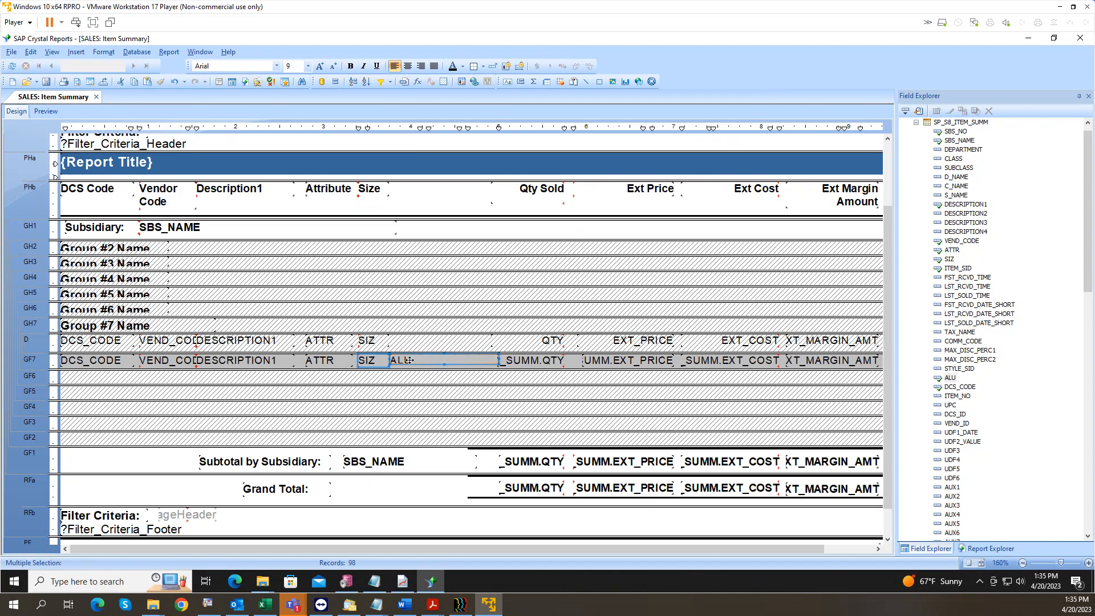
{"action": "right_click", "coordinate": [376, 365]}
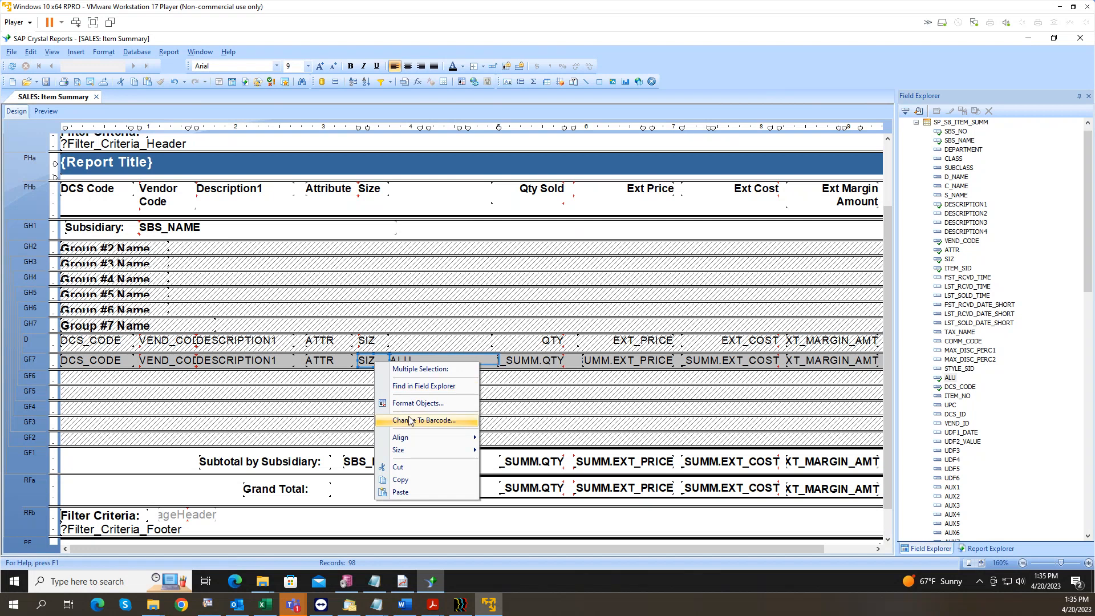
{"action": "mouse_move", "coordinate": [415, 435]}
{"action": "left_click", "coordinate": [498, 438]}
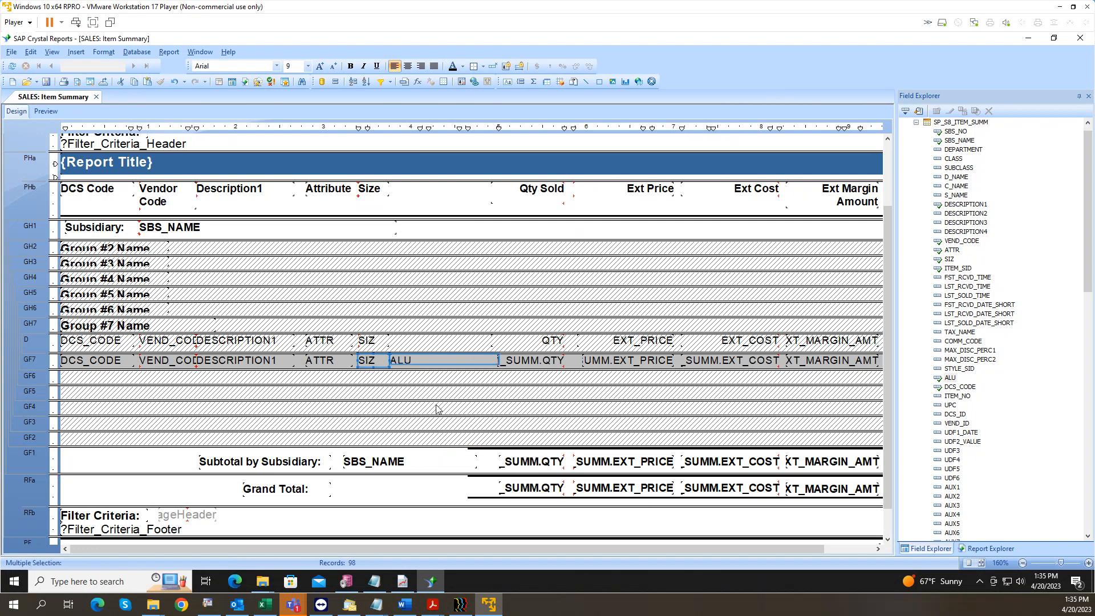
{"action": "right_click", "coordinate": [376, 361]}
{"action": "mouse_move", "coordinate": [413, 449]}
{"action": "left_click", "coordinate": [503, 459]}
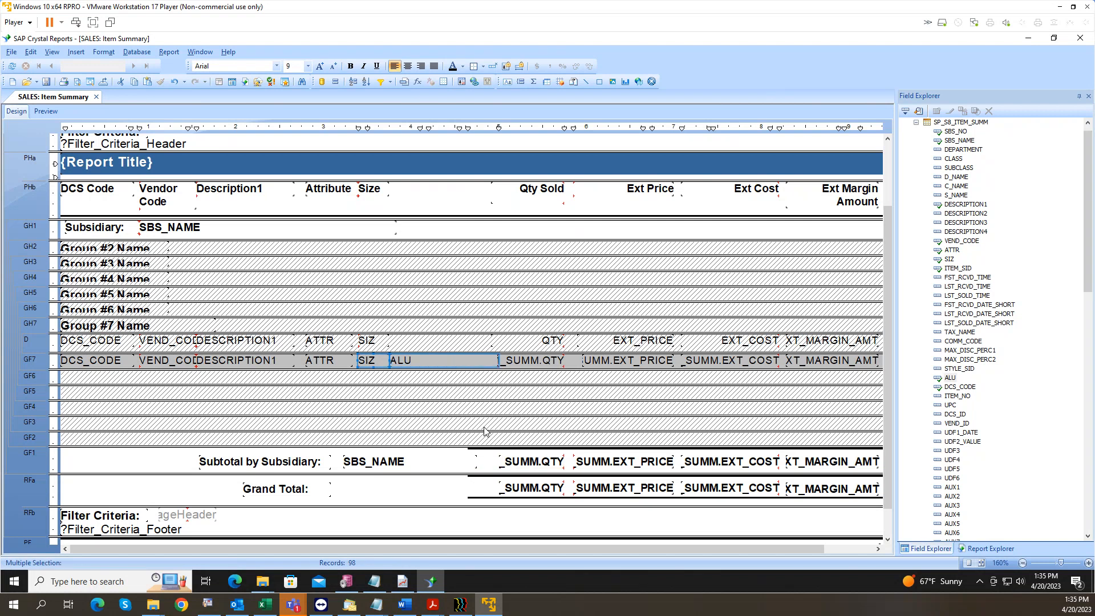
{"action": "left_click", "coordinate": [51, 84]}
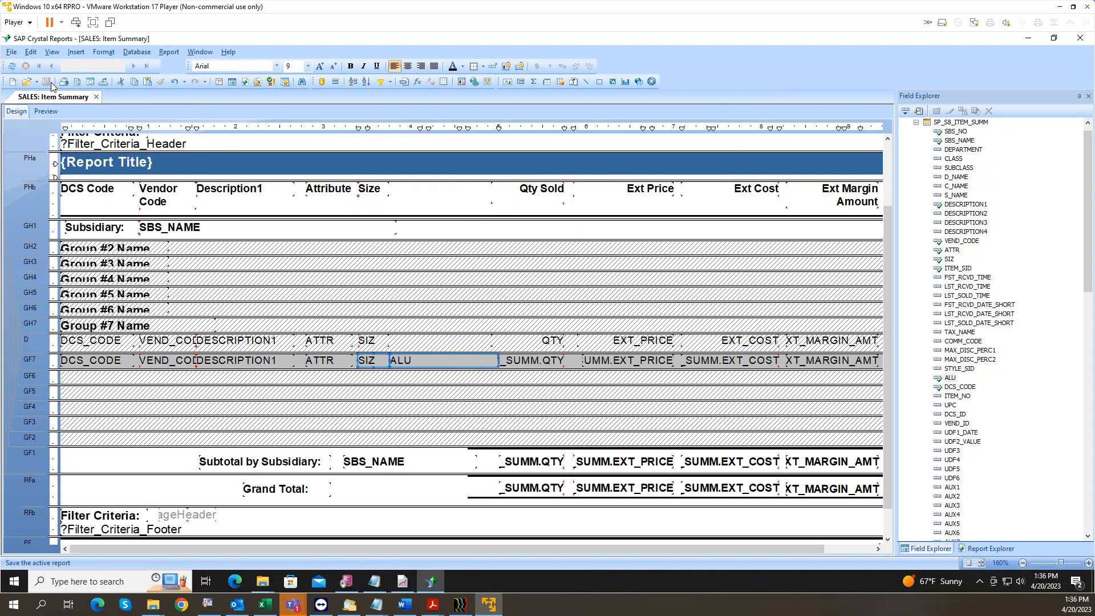
{"action": "left_click", "coordinate": [48, 111]}
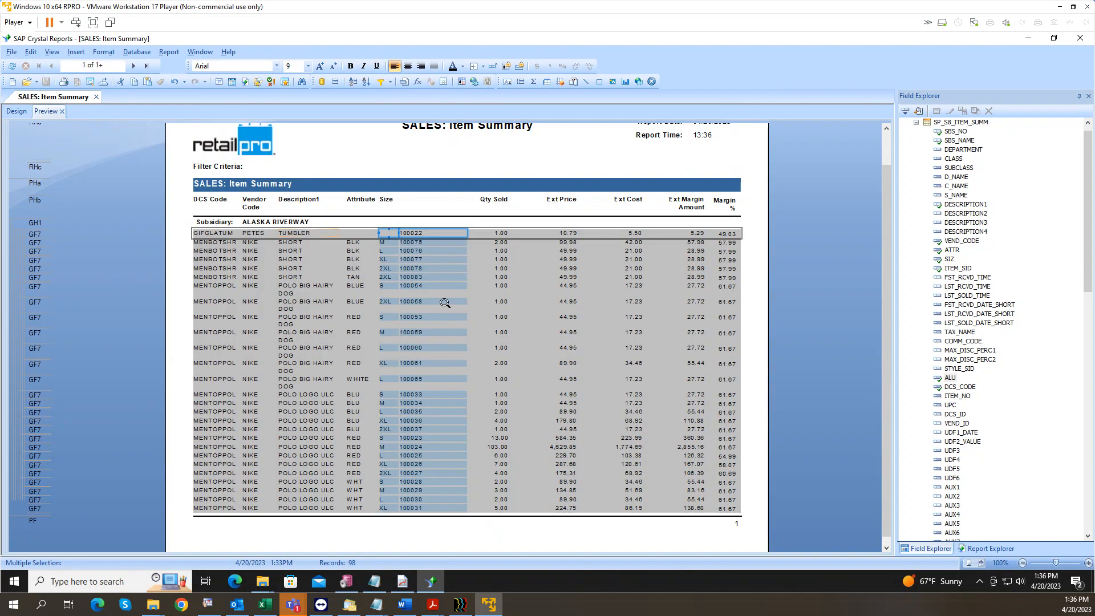
Step: Check the ALU values listed beside each item in the preview, then return to Design
{"action": "left_click", "coordinate": [489, 250]}
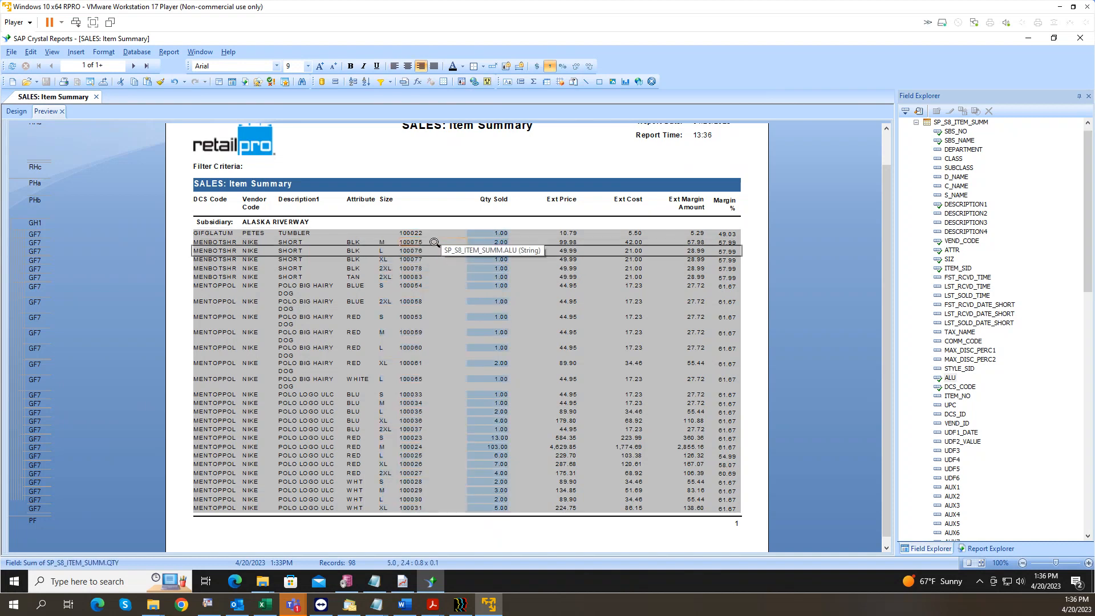
{"action": "left_click", "coordinate": [433, 243]}
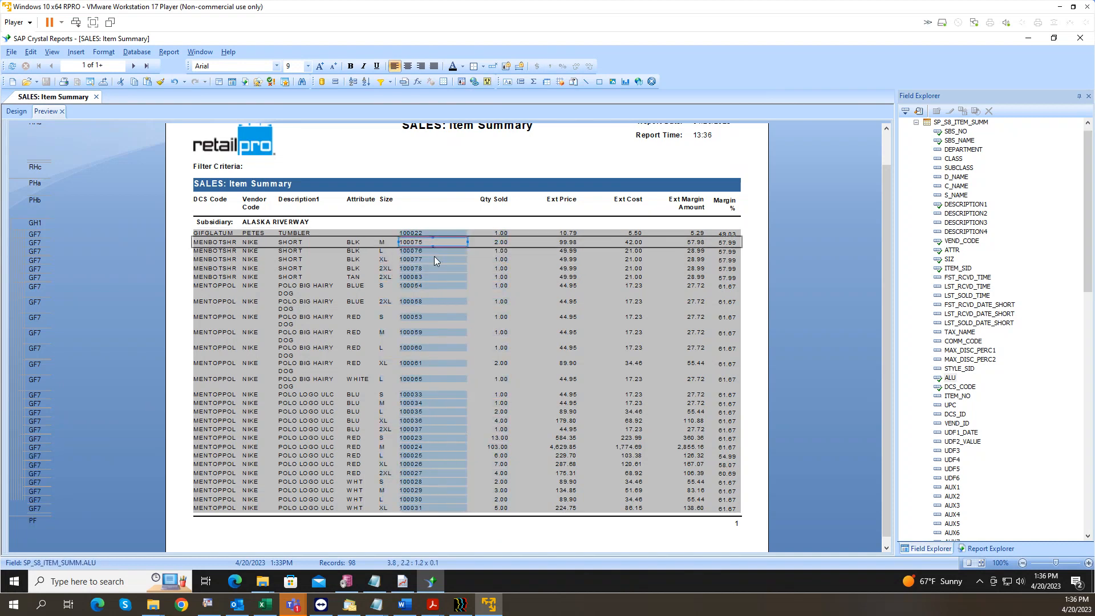
{"action": "left_click", "coordinate": [435, 251]}
{"action": "left_click", "coordinate": [435, 260]}
{"action": "left_click", "coordinate": [431, 272]}
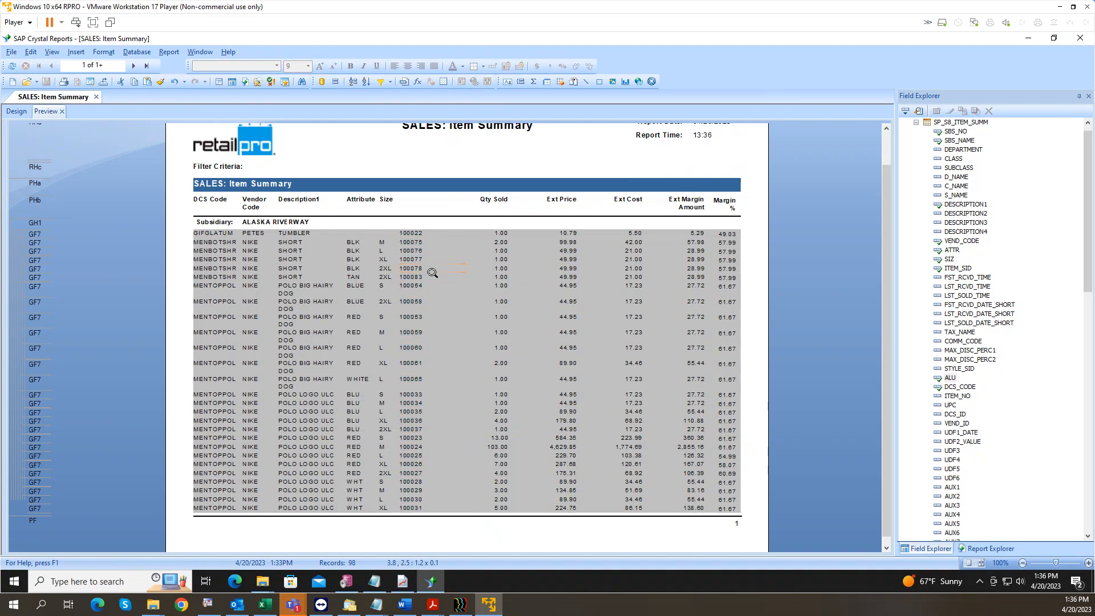
{"action": "left_click", "coordinate": [442, 272]}
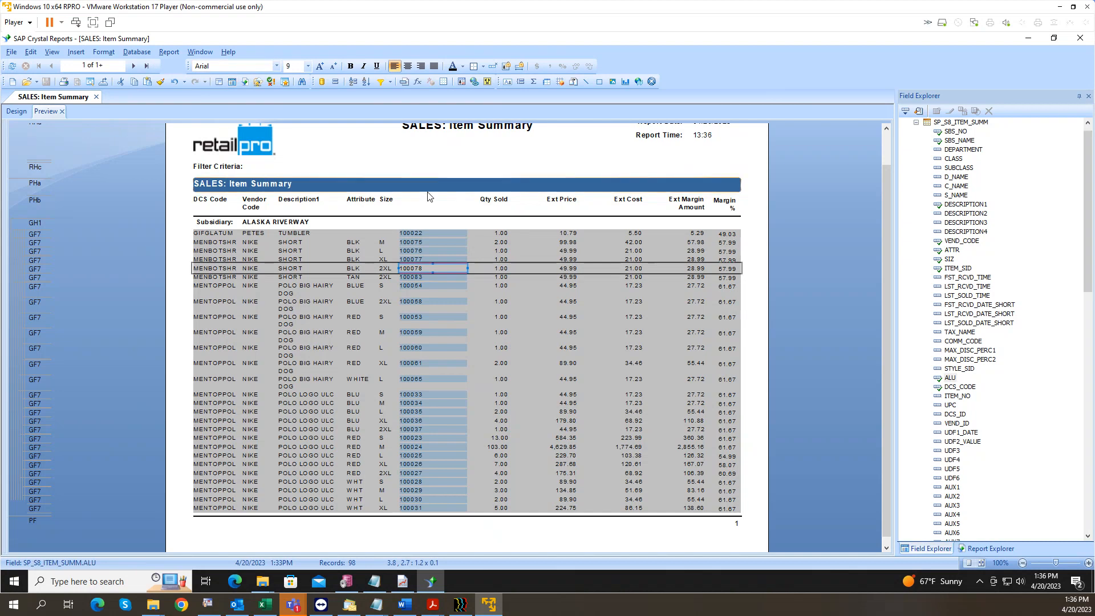
{"action": "left_click", "coordinate": [17, 112]}
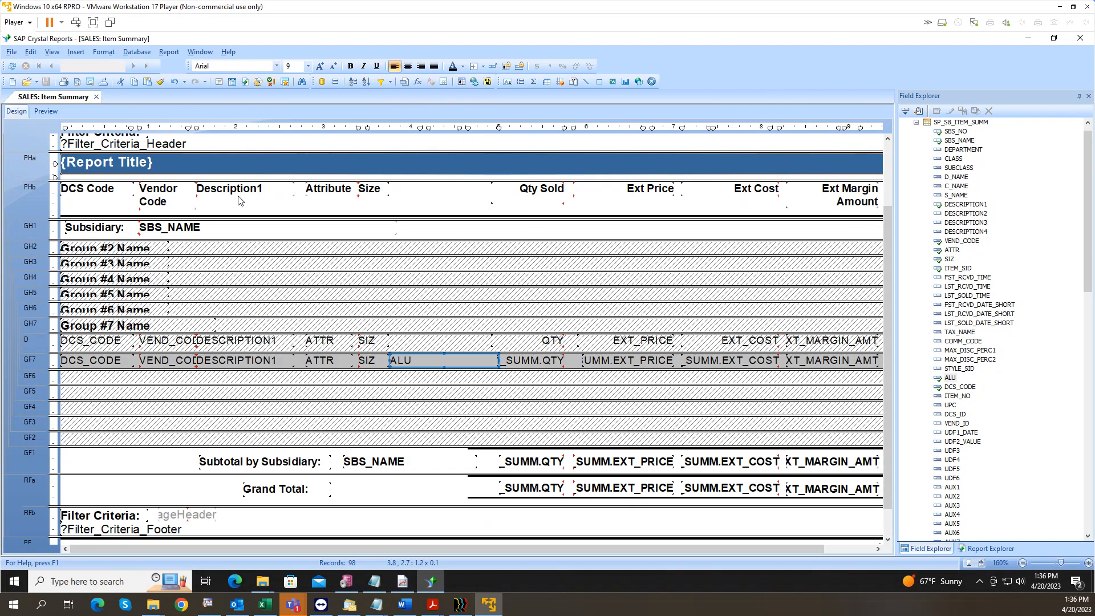
Step: Multi-select the Size heading with the SIZ fields in Details and Group Footer 7
{"action": "left_click", "coordinate": [431, 343]}
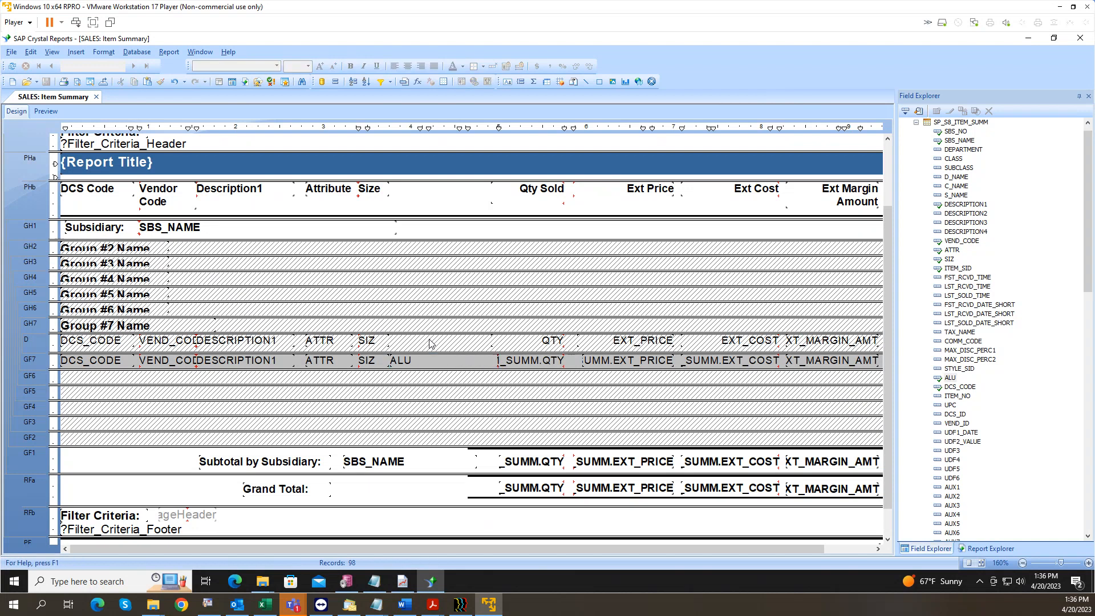
{"action": "left_click", "coordinate": [367, 341]}
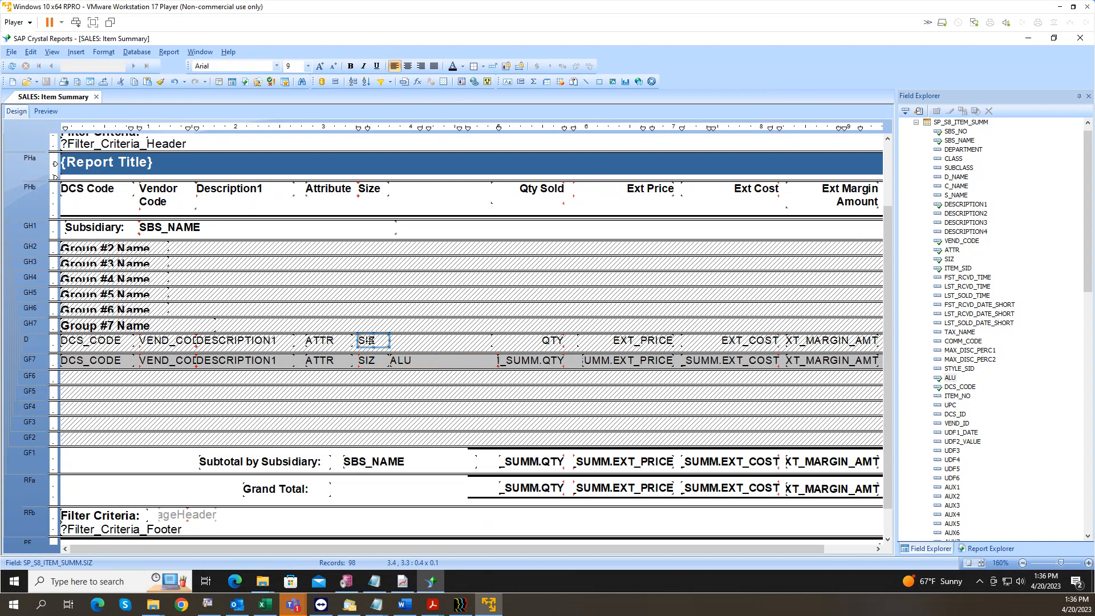
{"action": "left_click", "coordinate": [371, 193]}
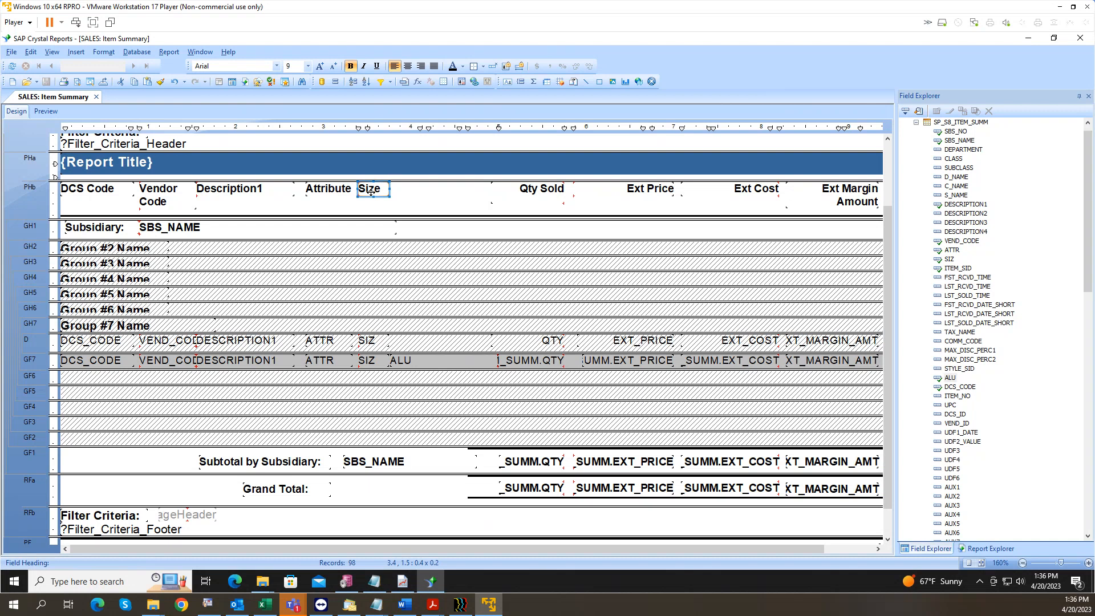
{"action": "left_click", "coordinate": [376, 342], "text": "ctrl"}
{"action": "left_click", "coordinate": [374, 365], "text": "ctrl"}
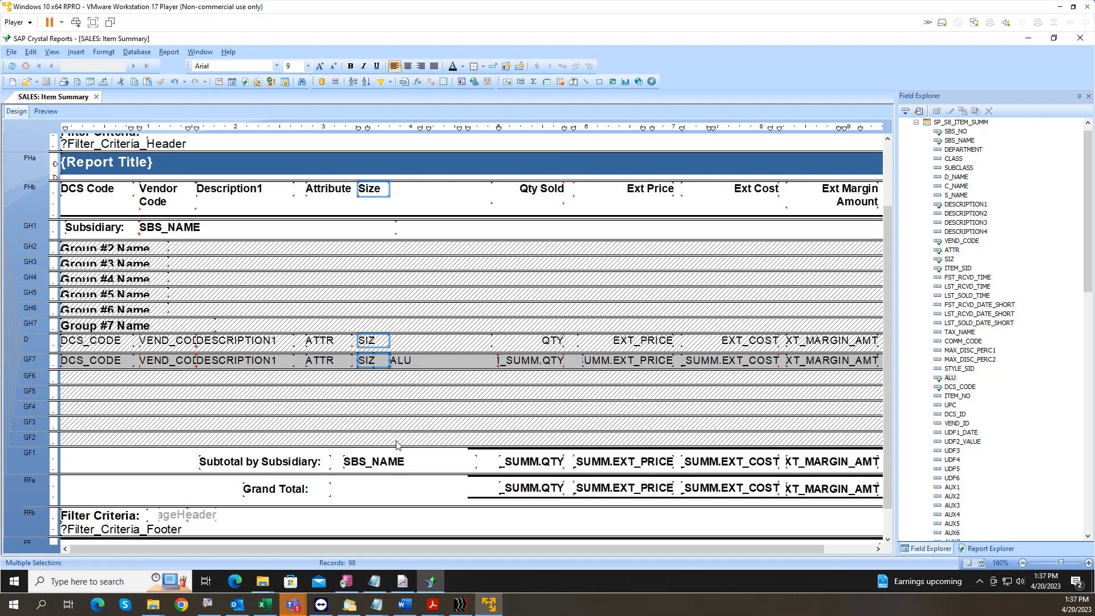
{"action": "key", "text": "Right"}
{"action": "key", "text": "Right"}
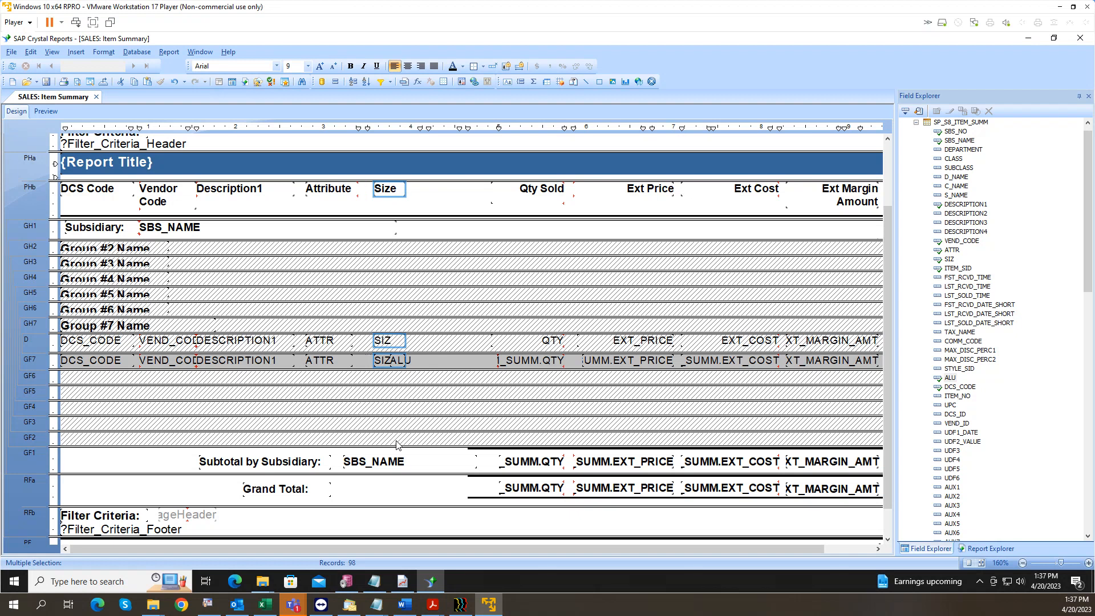
{"action": "key", "text": "Right"}
{"action": "key", "text": "Right"}
{"action": "key", "text": "Right"}
{"action": "key", "text": "Right"}
{"action": "key", "text": "Right"}
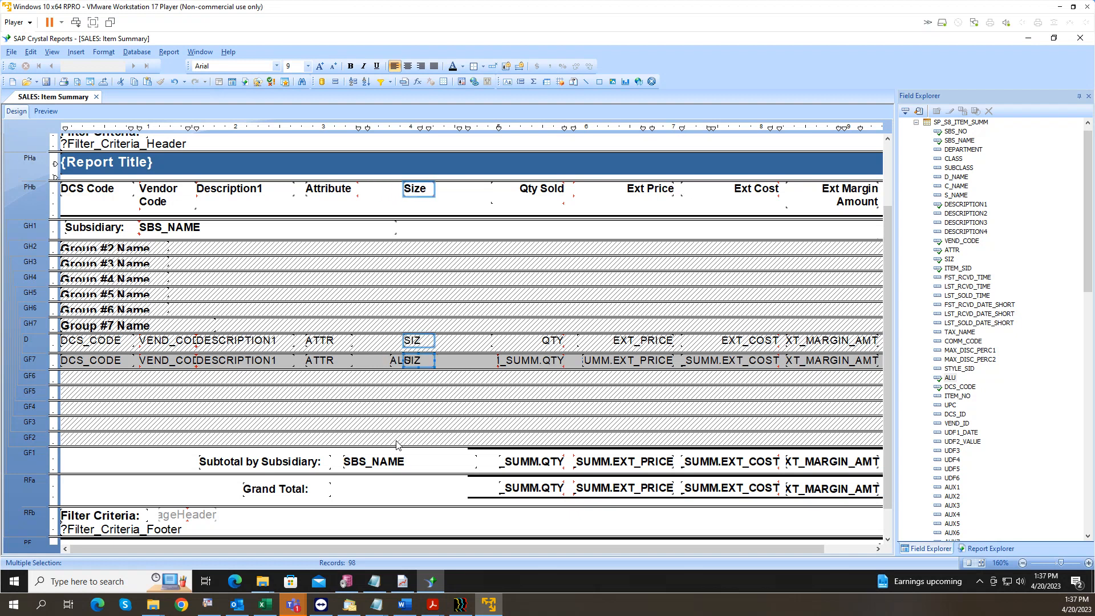
{"action": "key", "text": "Right"}
{"action": "key", "text": "Right"}
{"action": "key", "text": "Right"}
{"action": "key", "text": "Right"}
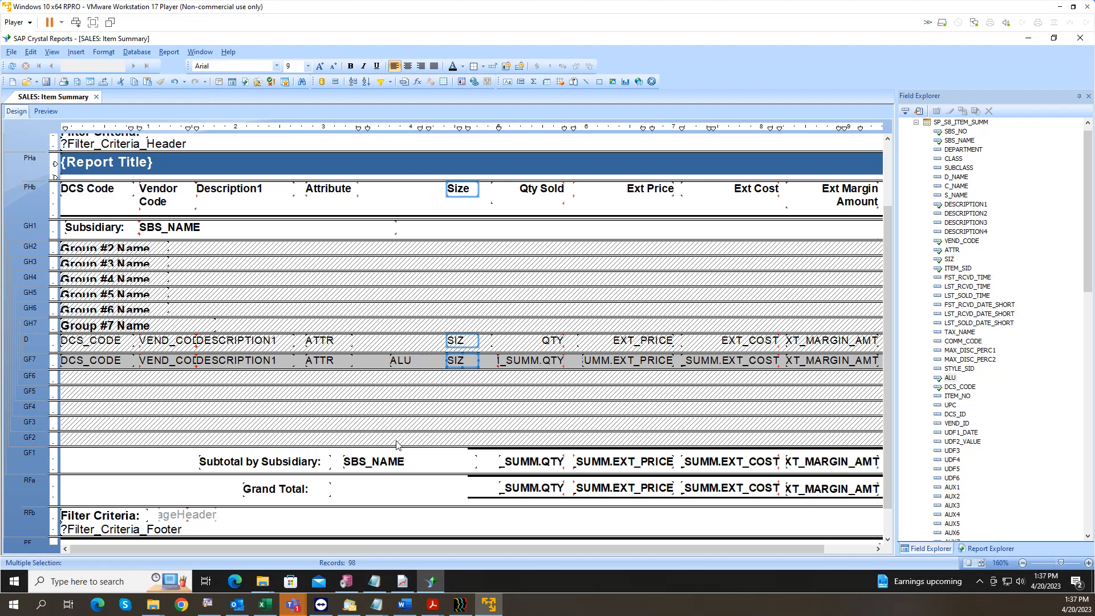
{"action": "key", "text": "Left"}
{"action": "key", "text": "Left"}
{"action": "key", "text": "Left"}
{"action": "key", "text": "Left"}
{"action": "key", "text": "Left"}
{"action": "key", "text": "Left"}
{"action": "key", "text": "Left"}
{"action": "key", "text": "Left"}
{"action": "key", "text": "Left"}
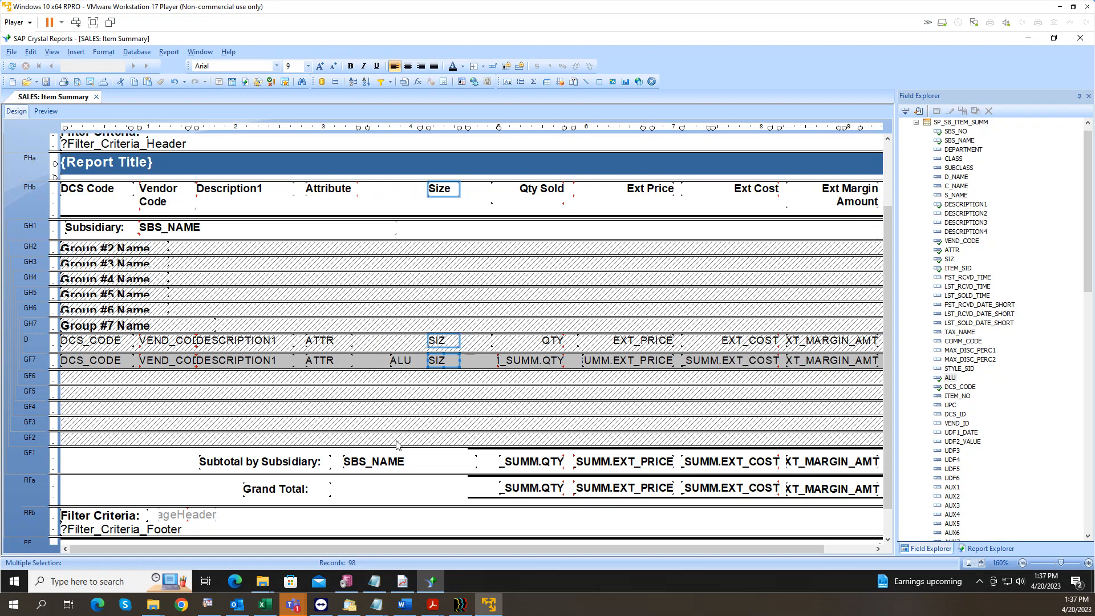
{"action": "key", "text": "Left"}
{"action": "key", "text": "Left"}
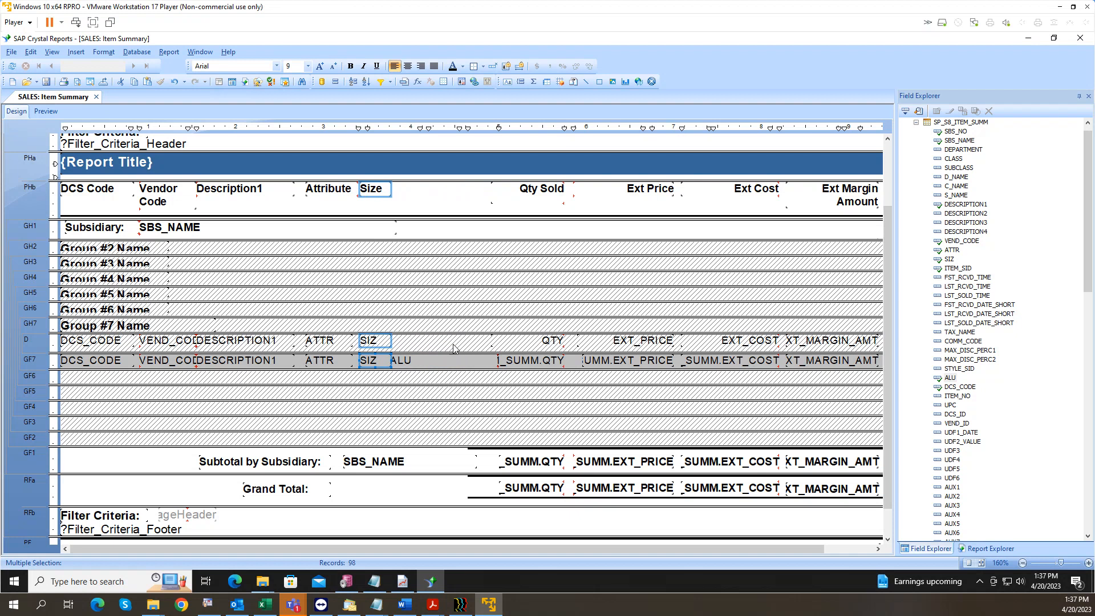
{"action": "left_click_drag", "start_coordinate": [372, 362], "coordinate": [427, 363]}
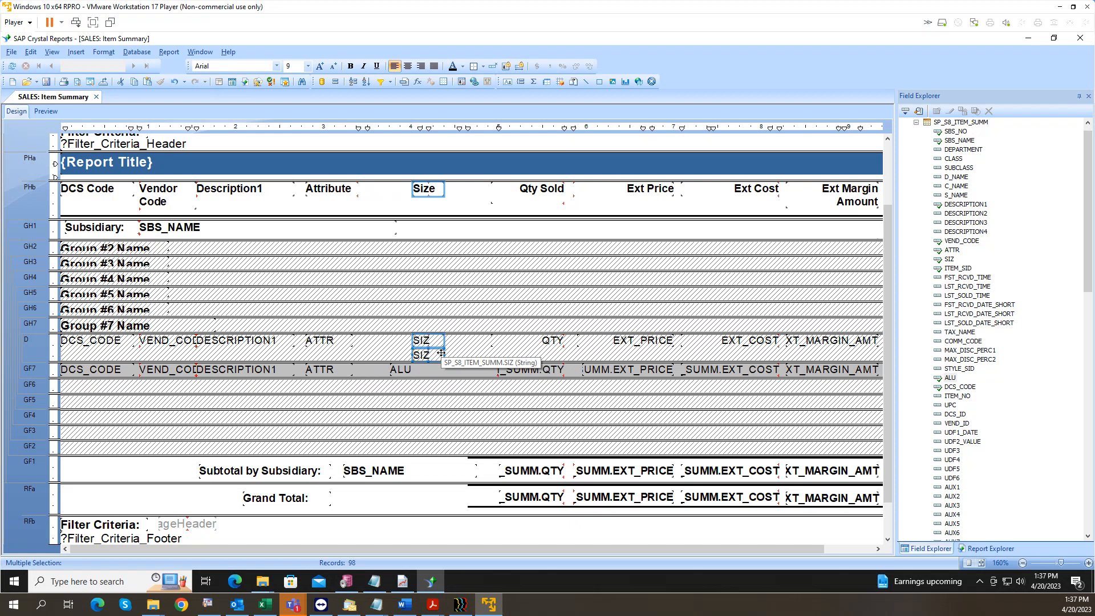
{"action": "key", "text": "ctrl+z"}
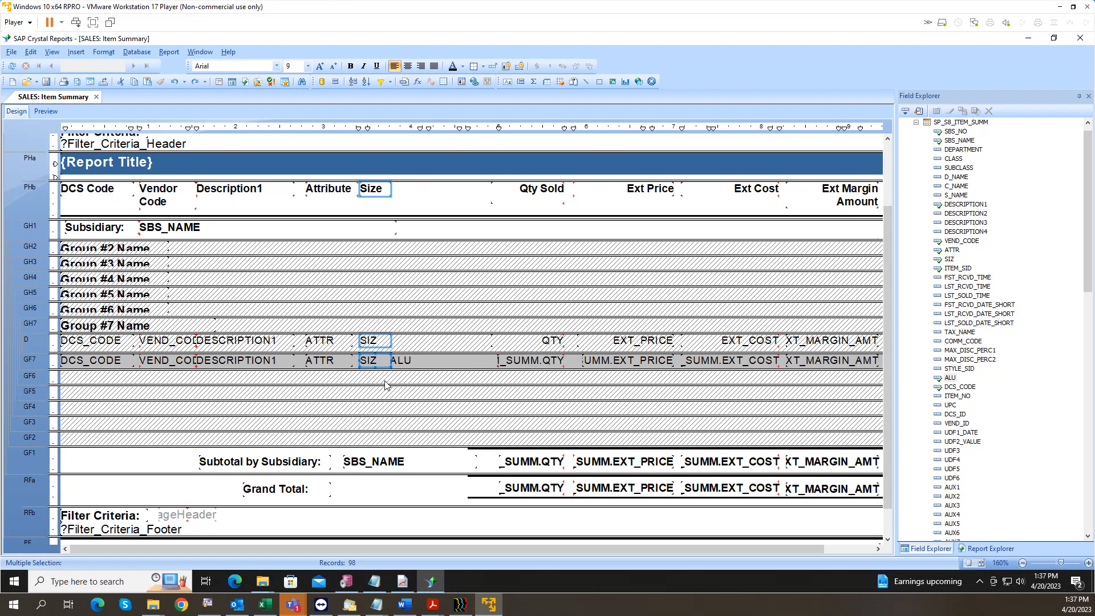
{"action": "key", "text": "Right"}
{"action": "key", "text": "Right"}
{"action": "key", "text": "Right"}
{"action": "key", "text": "Right"}
{"action": "key", "text": "Right"}
{"action": "key", "text": "Right"}
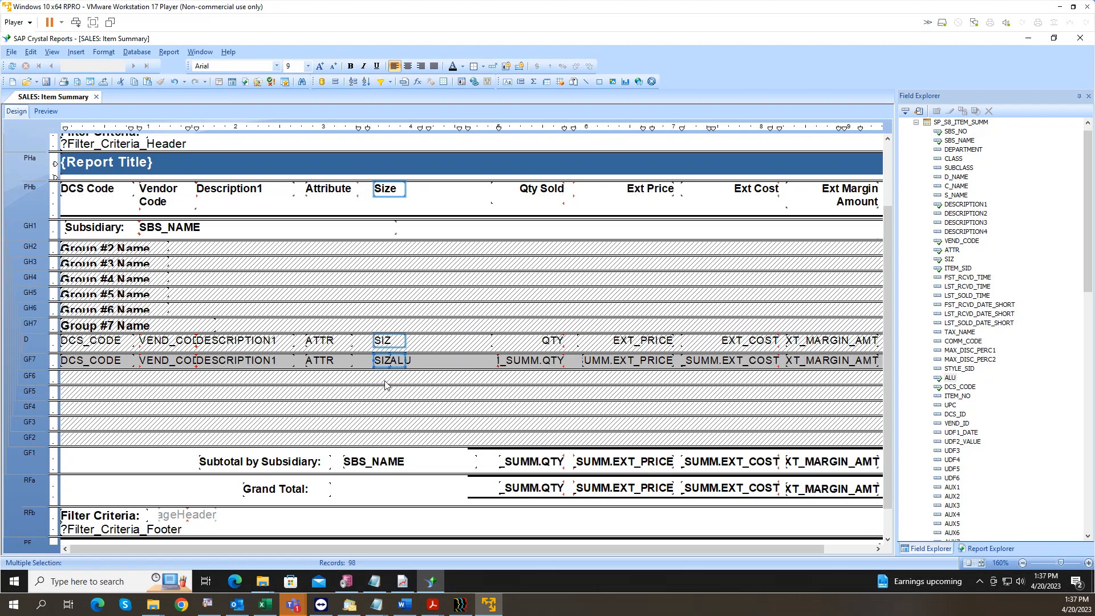
{"action": "key", "text": "Right"}
{"action": "key", "text": "Right"}
{"action": "key", "text": "Right"}
{"action": "key", "text": "Right"}
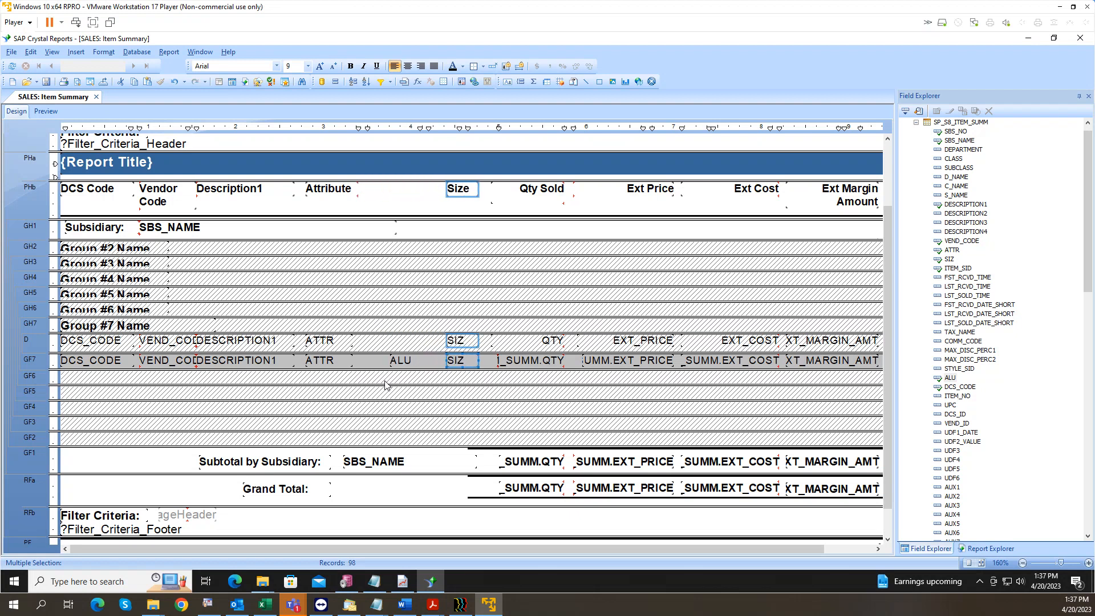
{"action": "key", "text": "Left"}
{"action": "key", "text": "Left"}
{"action": "key", "text": "Left"}
{"action": "key", "text": "Left"}
{"action": "key", "text": "Left"}
{"action": "key", "text": "Left"}
{"action": "key", "text": "Left"}
{"action": "key", "text": "Left"}
{"action": "key", "text": "Left"}
{"action": "key", "text": "Left"}
{"action": "key", "text": "Left"}
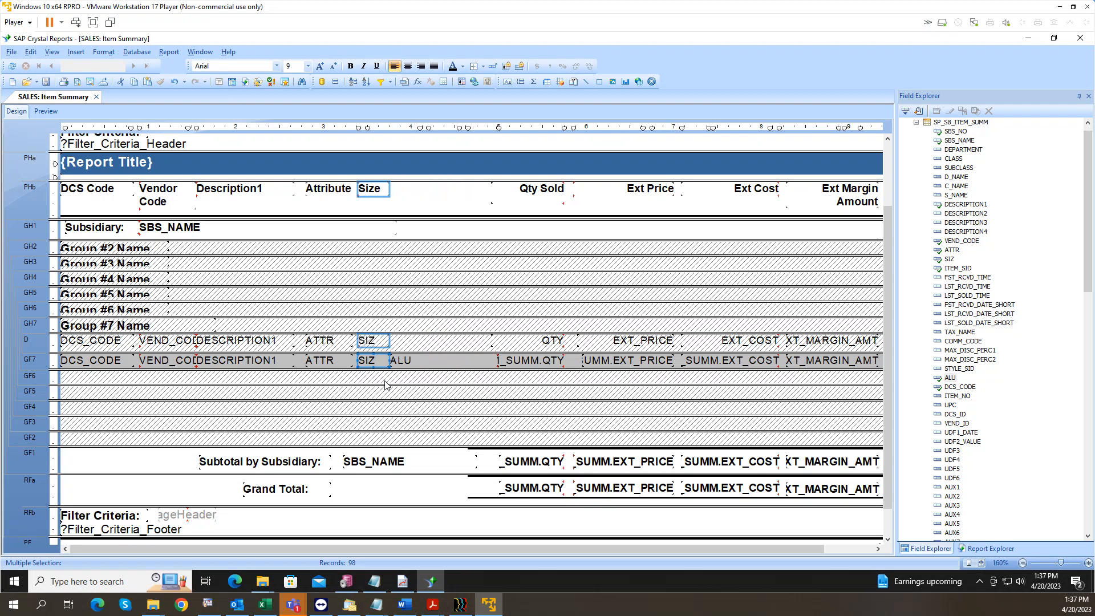
{"action": "key", "text": "Right"}
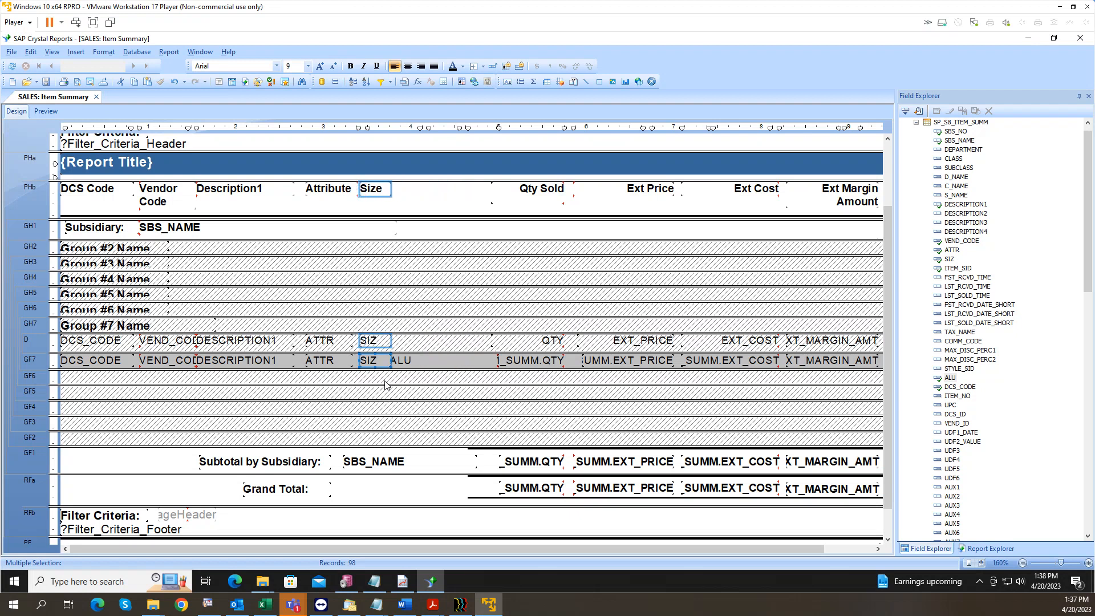
{"action": "left_click", "coordinate": [421, 362]}
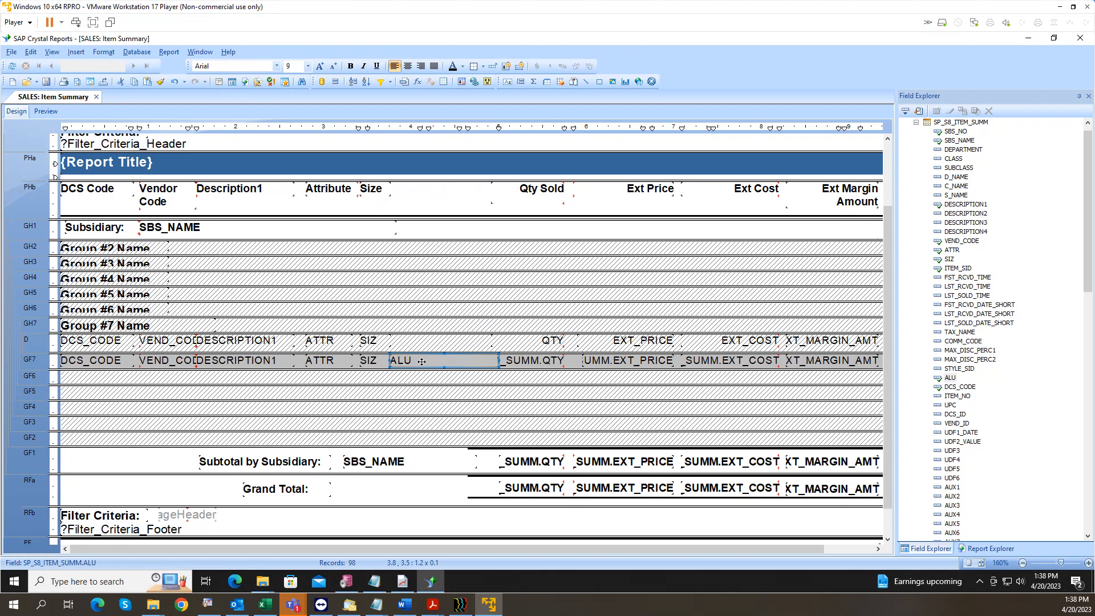
Step: Halve the GF7 ALU field's width and move it right toward Qty Sold
{"action": "key", "text": "shift+Left"}
{"action": "key", "text": "shift+Left"}
{"action": "key", "text": "shift+Left"}
{"action": "key", "text": "shift+Left"}
{"action": "key", "text": "shift+Left"}
{"action": "key", "text": "shift+Left"}
{"action": "key", "text": "shift+Left"}
{"action": "key", "text": "shift+Left"}
{"action": "key", "text": "Right"}
{"action": "key", "text": "Right"}
{"action": "key", "text": "Right"}
{"action": "key", "text": "Right"}
{"action": "key", "text": "Right"}
{"action": "key", "text": "Right"}
{"action": "key", "text": "Right"}
{"action": "key", "text": "Right"}
{"action": "left_click", "coordinate": [377, 363]}
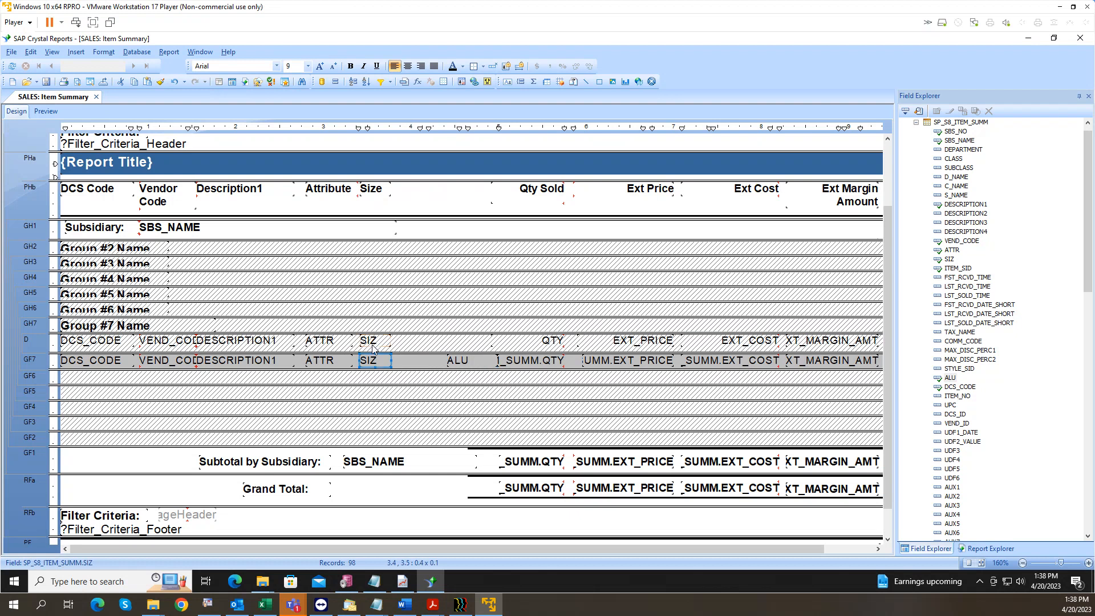
{"action": "left_click", "coordinate": [445, 235]}
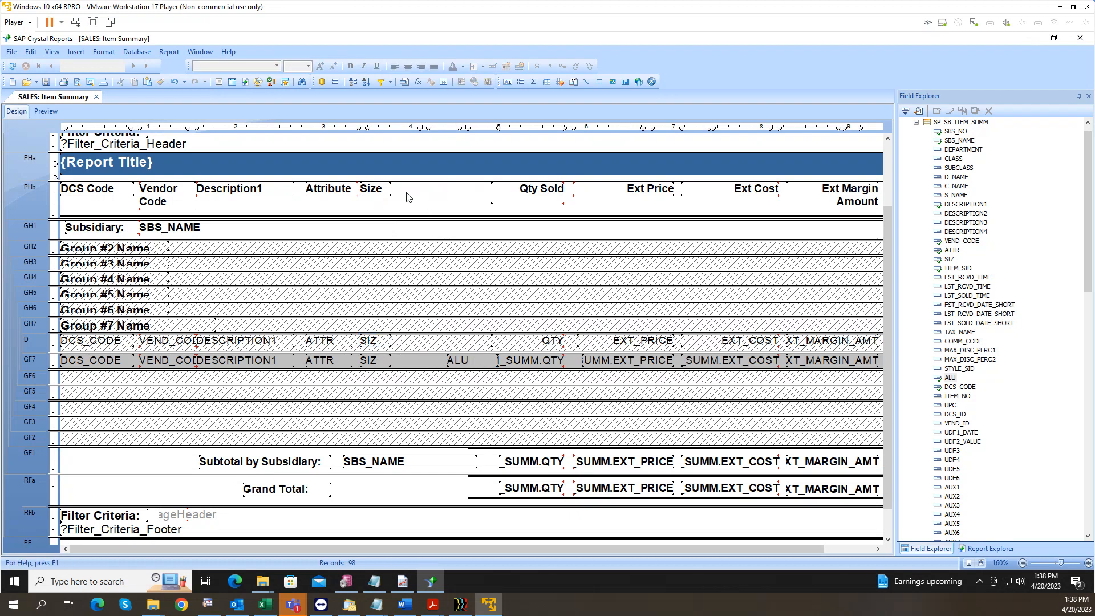
Step: Shift the Size heading and SIZ fields right so they sit just before ALU
{"action": "left_click_drag", "start_coordinate": [354, 426], "coordinate": [379, 185]}
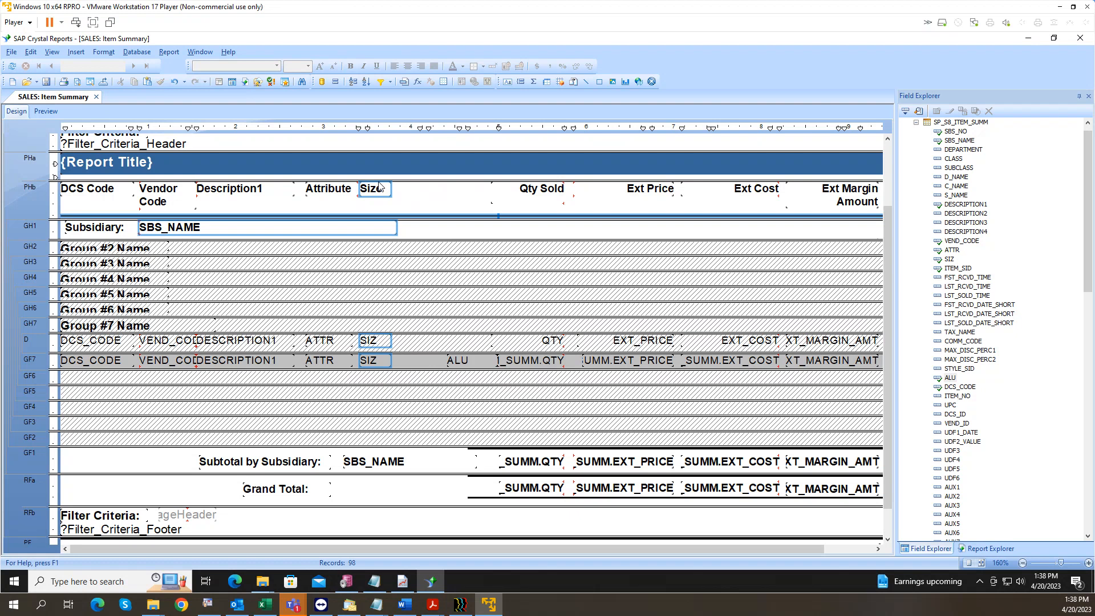
{"action": "type", "text": "e"}
{"action": "left_click_drag", "start_coordinate": [382, 214], "coordinate": [383, 215]}
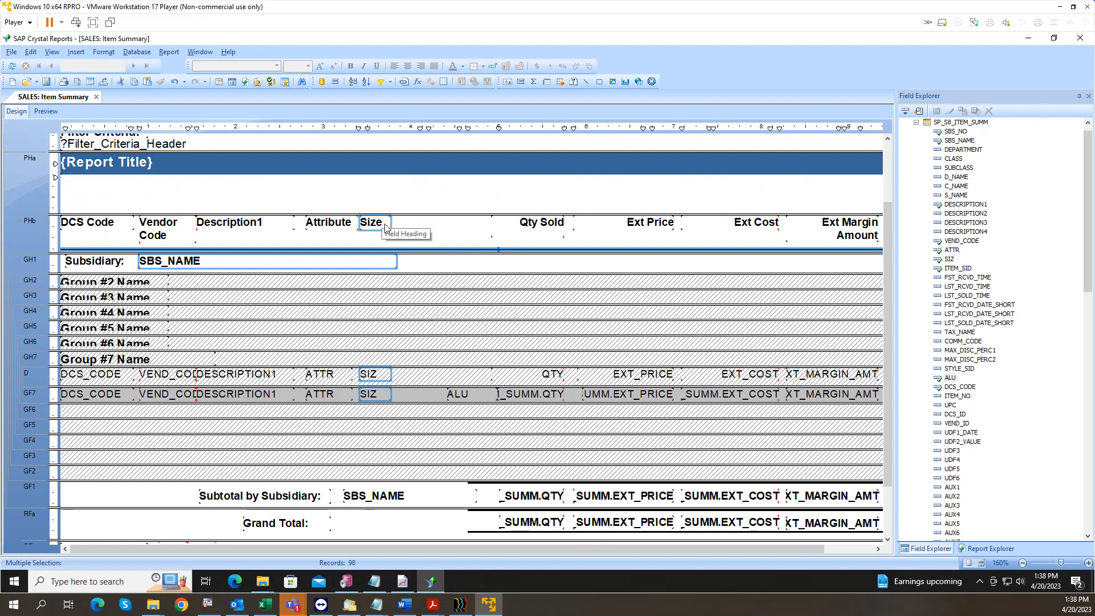
{"action": "key", "text": "ctrl+z"}
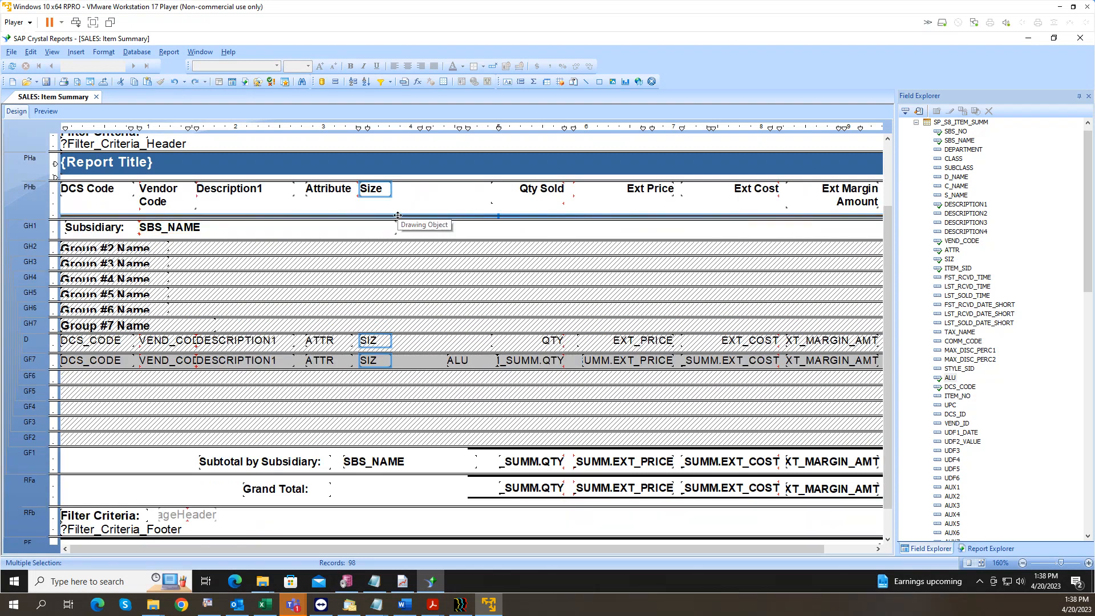
{"action": "left_click", "coordinate": [398, 216], "text": "ctrl"}
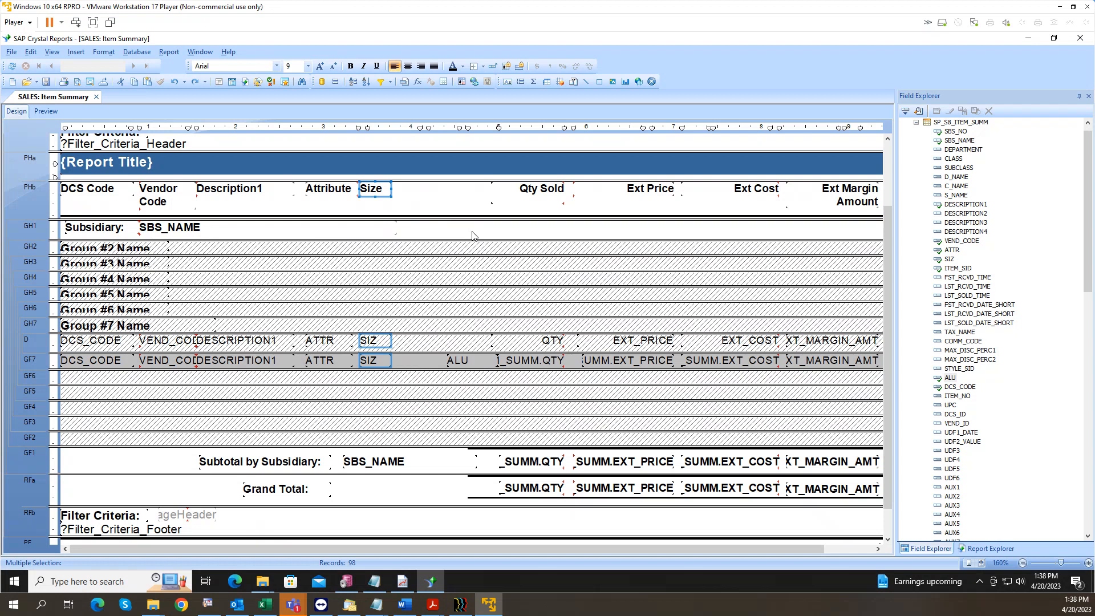
{"action": "key", "text": "Right"}
{"action": "key", "text": "Right"}
{"action": "key", "text": "Right"}
{"action": "key", "text": "Right"}
{"action": "key", "text": "Right"}
{"action": "key", "text": "Right"}
{"action": "key", "text": "Right"}
{"action": "key", "text": "Right"}
{"action": "key", "text": "Right"}
{"action": "key", "text": "Right"}
{"action": "key", "text": "Right"}
{"action": "key", "text": "Right"}
{"action": "key", "text": "Right"}
{"action": "key", "text": "Right"}
{"action": "key", "text": "Right"}
{"action": "key", "text": "Right"}
{"action": "key", "text": "Right"}
{"action": "key", "text": "Right"}
{"action": "key", "text": "Right"}
{"action": "key", "text": "Right"}
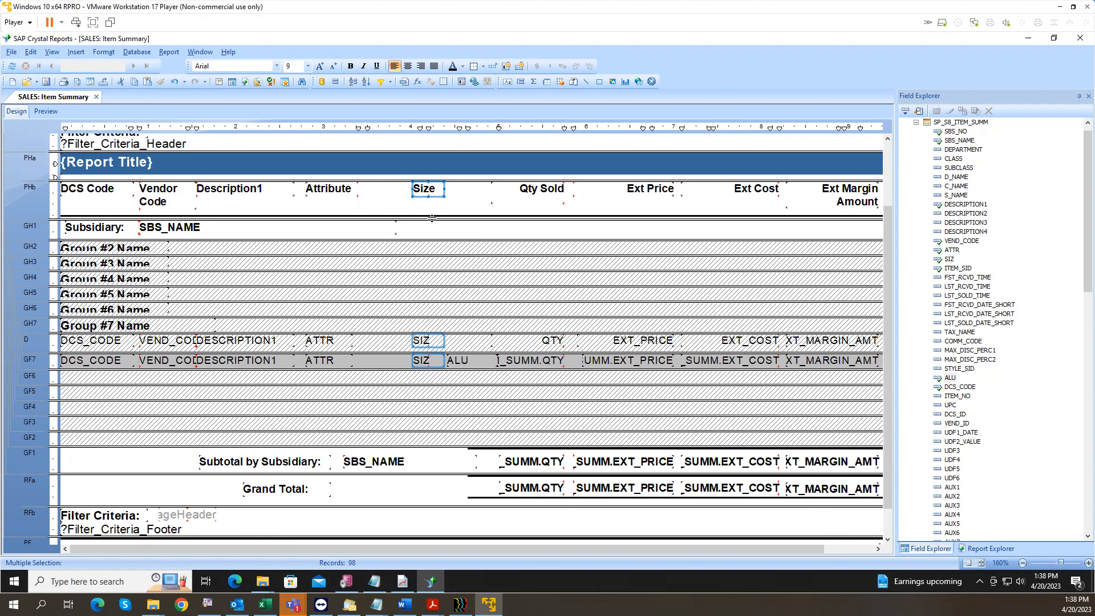
Step: Select the Attribute heading with both ATTR fields and nudge them into position
{"action": "left_click", "coordinate": [327, 360]}
{"action": "left_click", "coordinate": [328, 340], "text": "ctrl"}
{"action": "left_click", "coordinate": [321, 192], "text": "ctrl"}
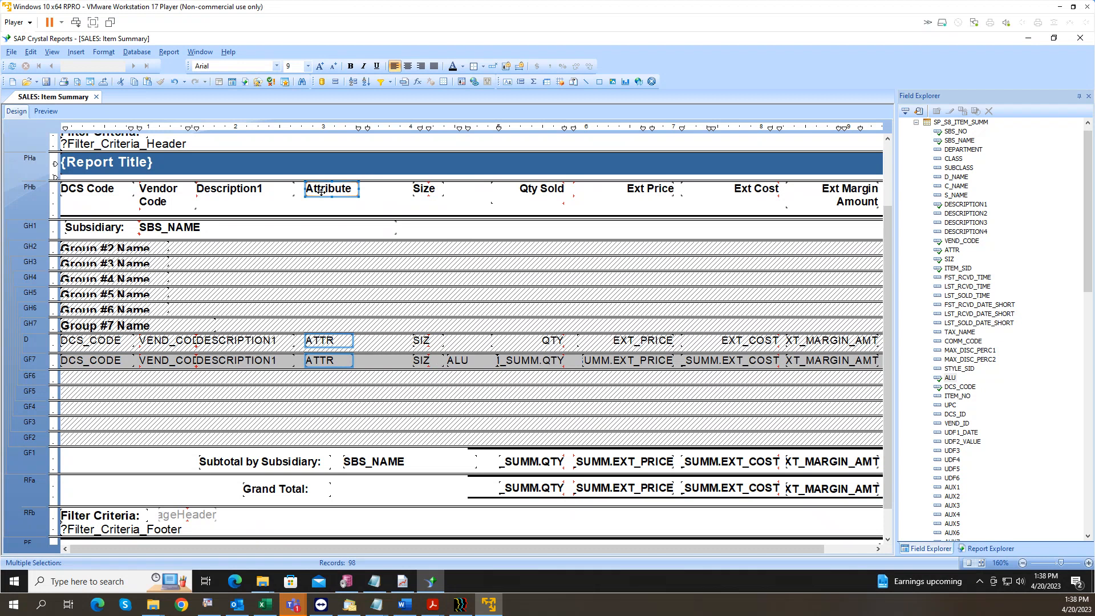
{"action": "key", "text": "Right"}
{"action": "key", "text": "Right"}
{"action": "key", "text": "Right"}
{"action": "key", "text": "Right"}
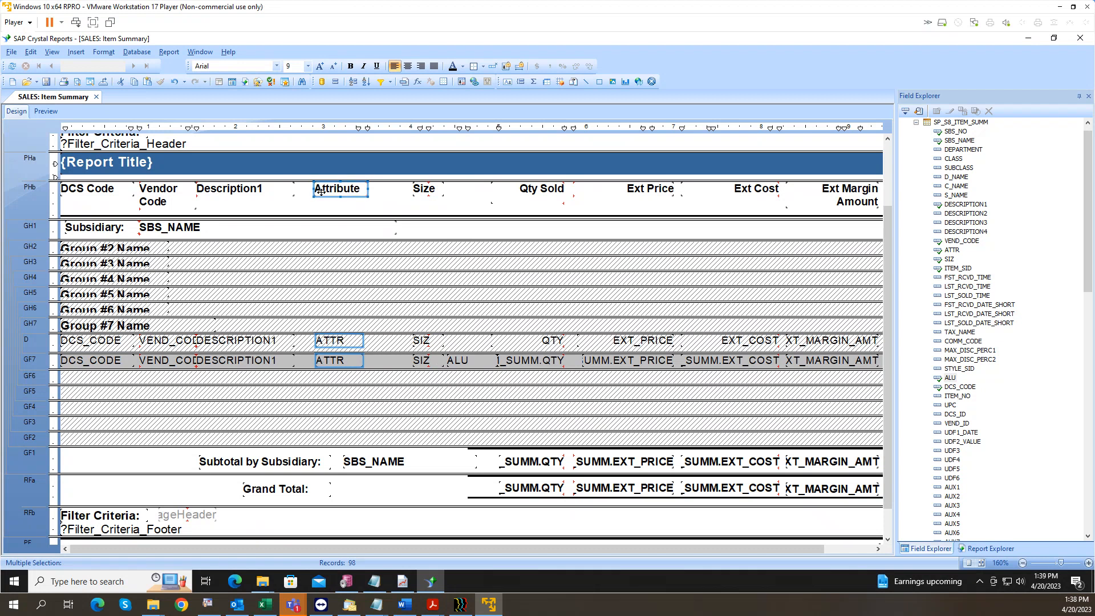
{"action": "key", "text": "Right"}
{"action": "key", "text": "Right"}
{"action": "key", "text": "Right"}
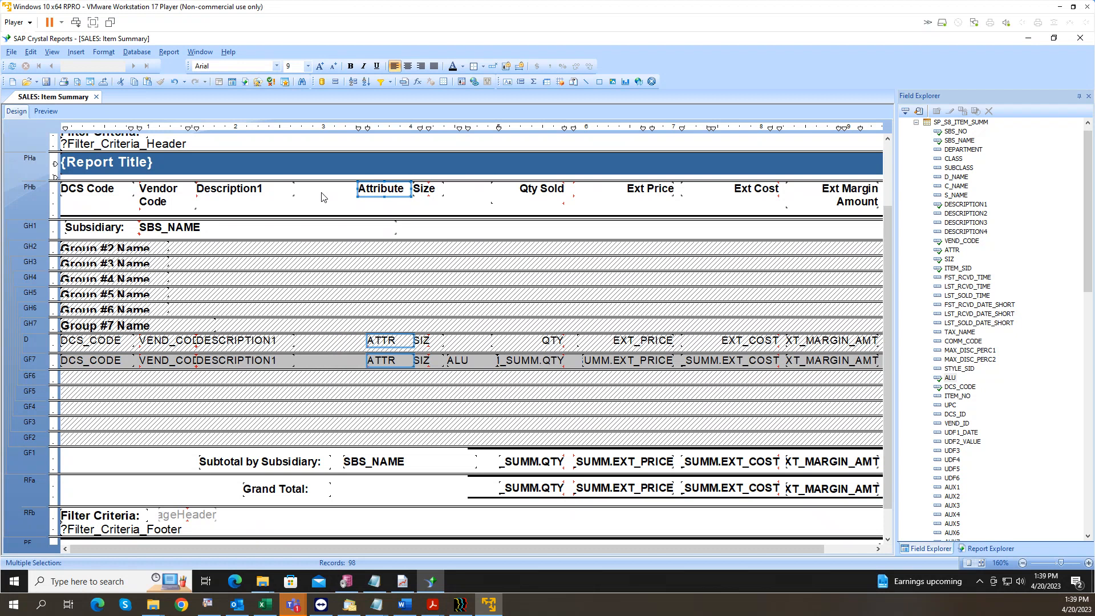
{"action": "key", "text": "Left"}
{"action": "key", "text": "Left"}
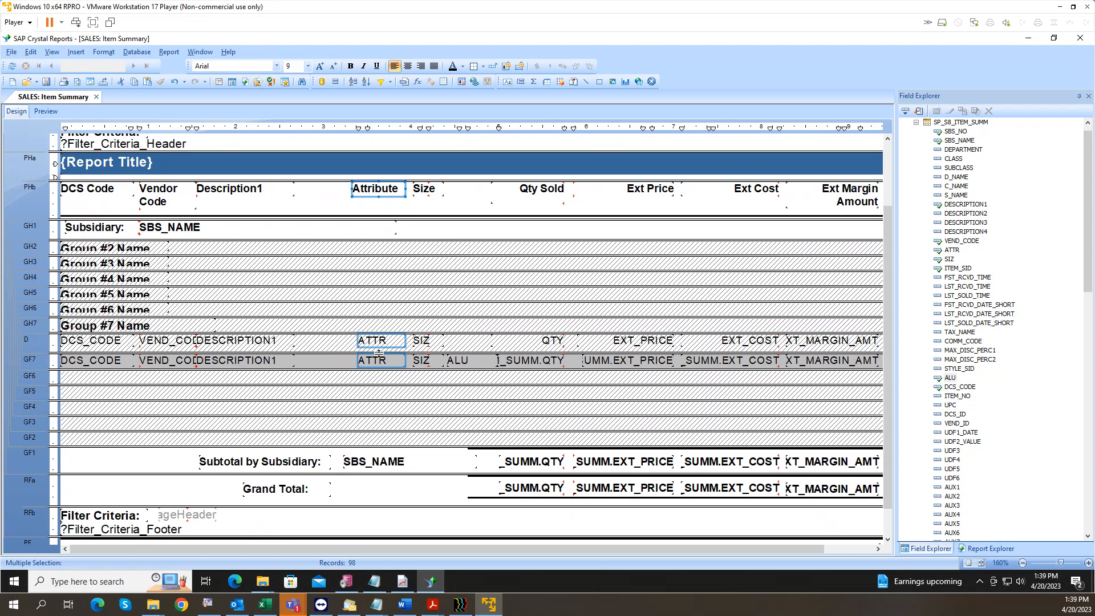
Step: Align the ATTR fields' left edges to the Attribute heading and match its width
{"action": "right_click", "coordinate": [371, 193]}
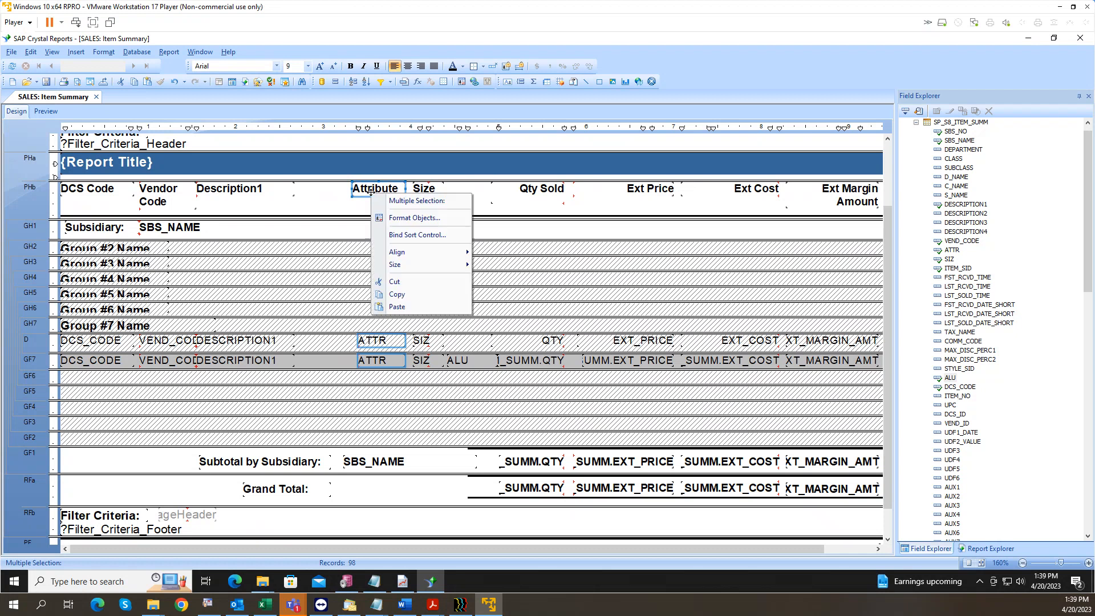
{"action": "mouse_move", "coordinate": [411, 253]}
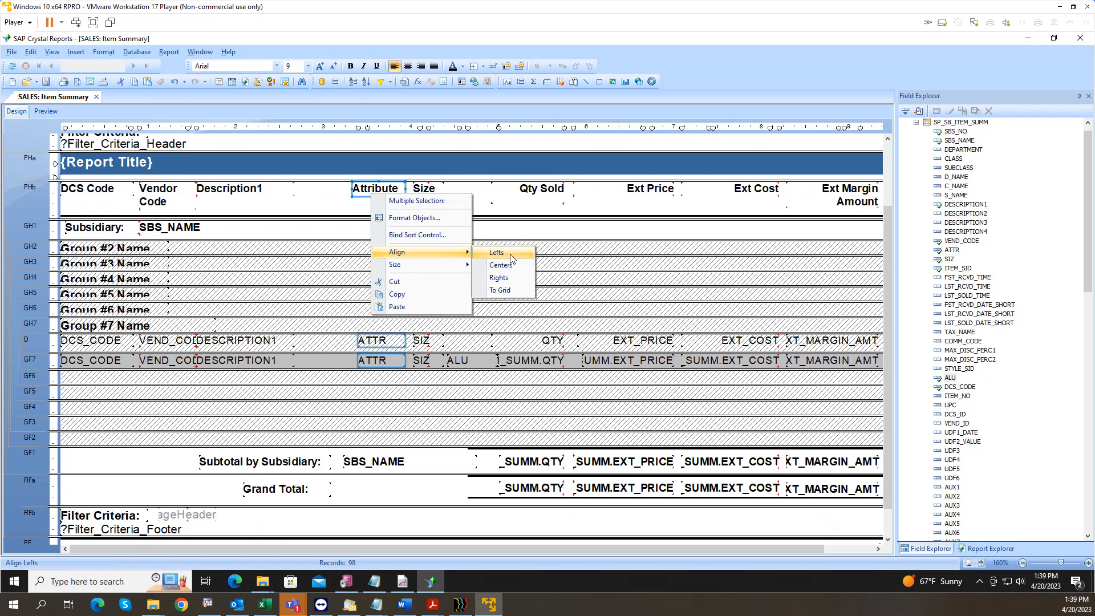
{"action": "left_click", "coordinate": [510, 254]}
{"action": "right_click", "coordinate": [372, 194]}
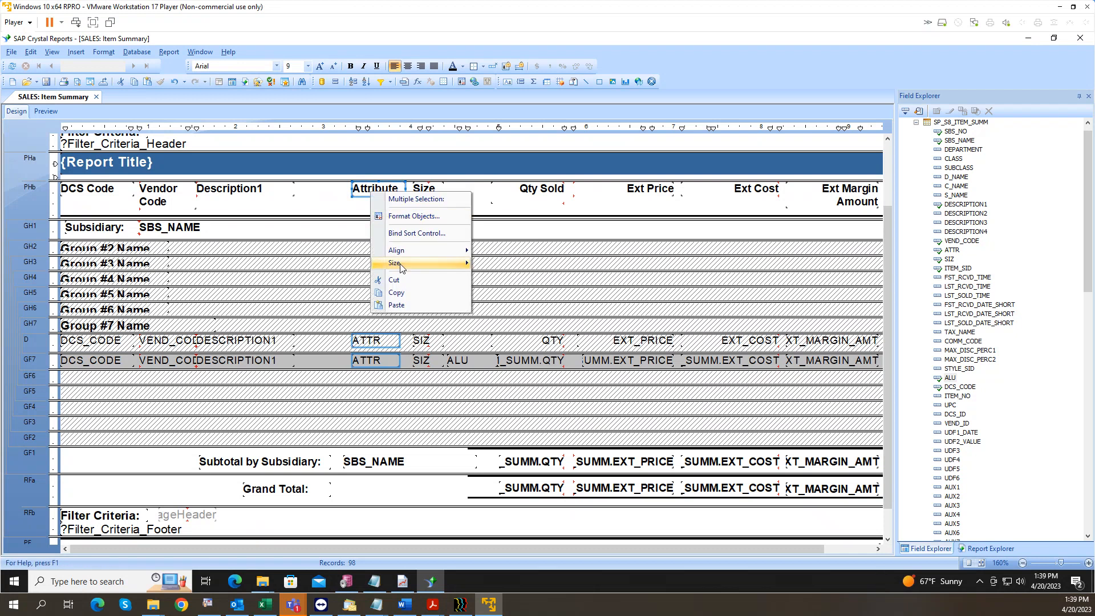
{"action": "mouse_move", "coordinate": [402, 266]}
{"action": "left_click", "coordinate": [500, 268]}
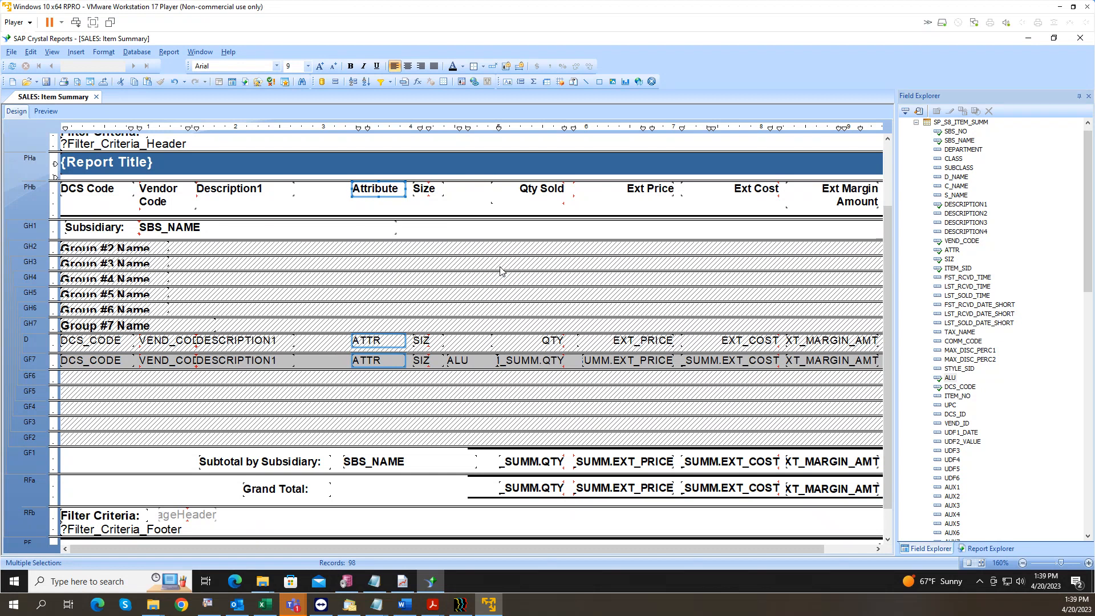
Step: Nudge the Attribute column right and resize the Description1 heading and fields
{"action": "key", "text": "Right"}
{"action": "left_click", "coordinate": [240, 192]}
{"action": "left_click", "coordinate": [266, 343], "text": "ctrl"}
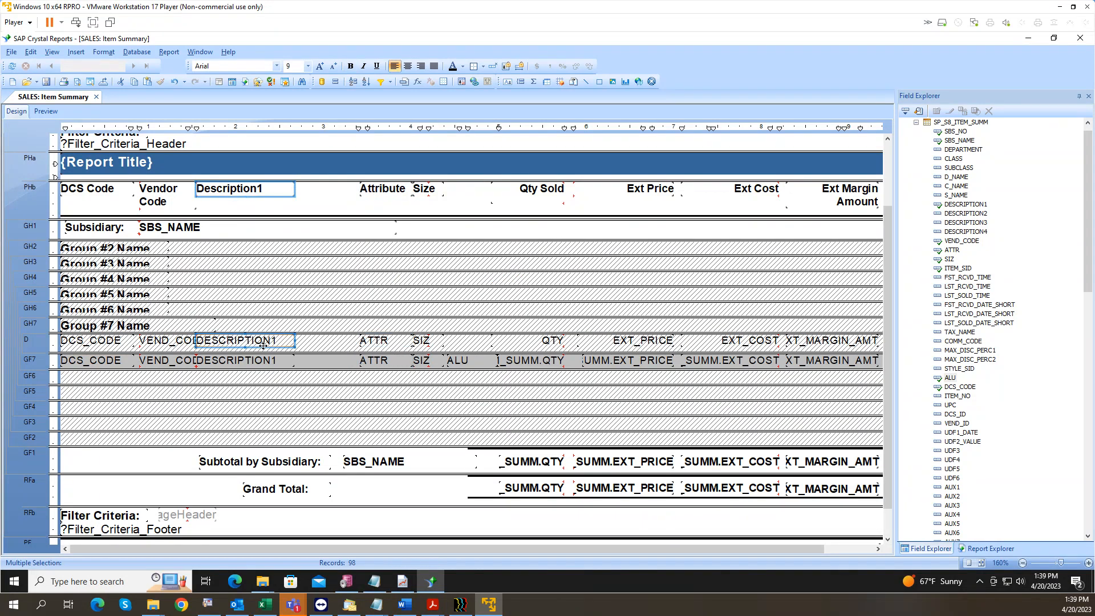
{"action": "left_click", "coordinate": [262, 358], "text": "ctrl"}
{"action": "key", "text": "shift+Right"}
{"action": "key", "text": "shift+Right"}
{"action": "key", "text": "shift+Right"}
{"action": "key", "text": "shift+Right"}
{"action": "key", "text": "shift+Right"}
{"action": "key", "text": "shift+Right"}
{"action": "key", "text": "shift+Right"}
{"action": "key", "text": "shift+Right"}
{"action": "key", "text": "shift+Right"}
{"action": "key", "text": "shift+Right"}
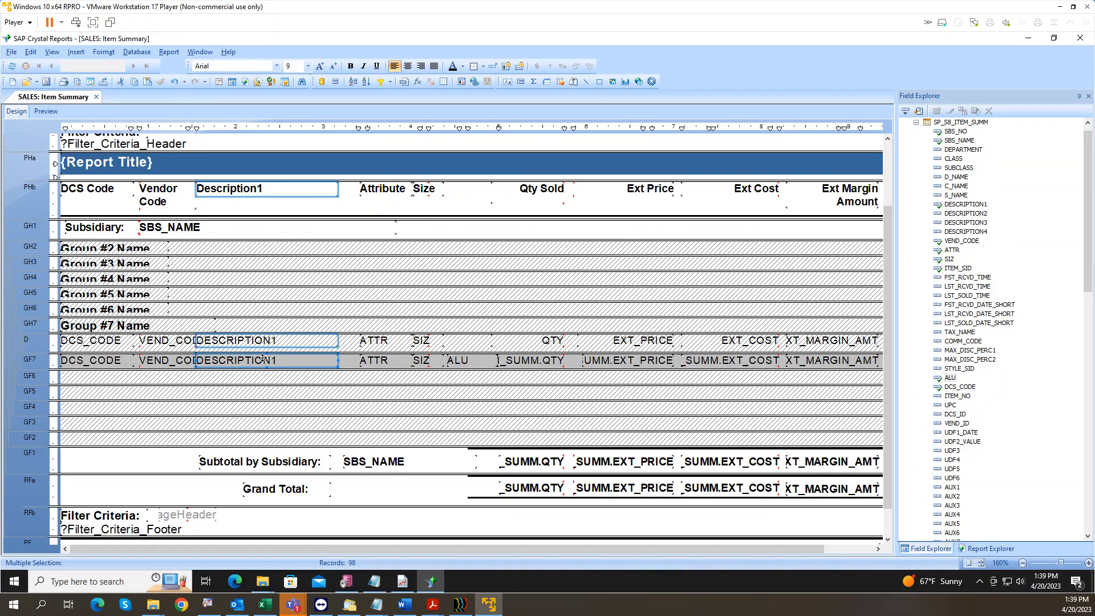
{"action": "key", "text": "shift+Left"}
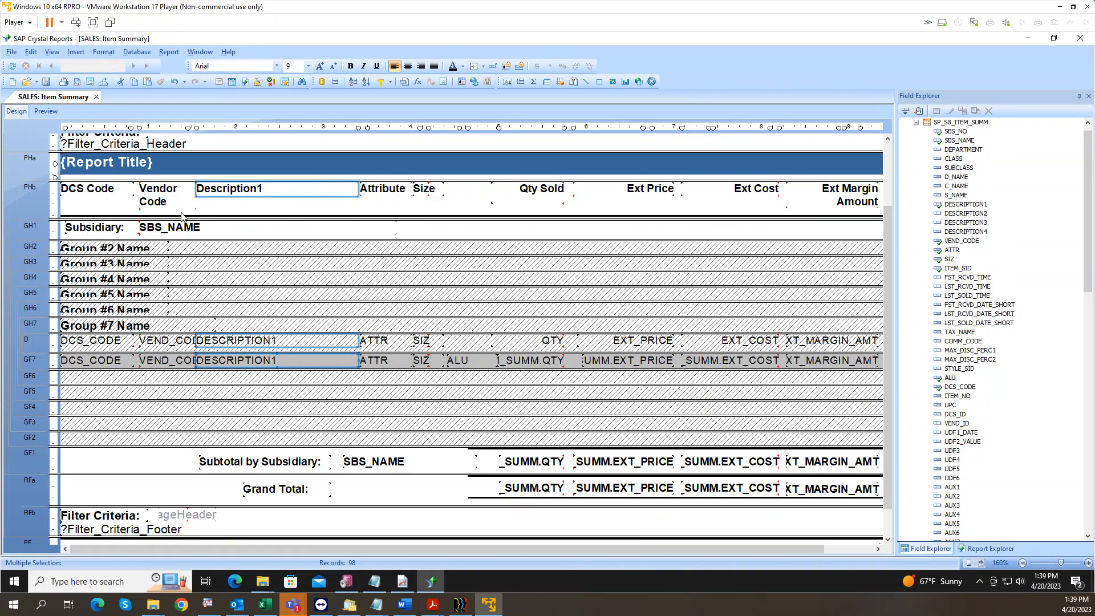
Step: Check the preview, narrow the Description1 column slightly more, then save and preview again
{"action": "left_click", "coordinate": [47, 110]}
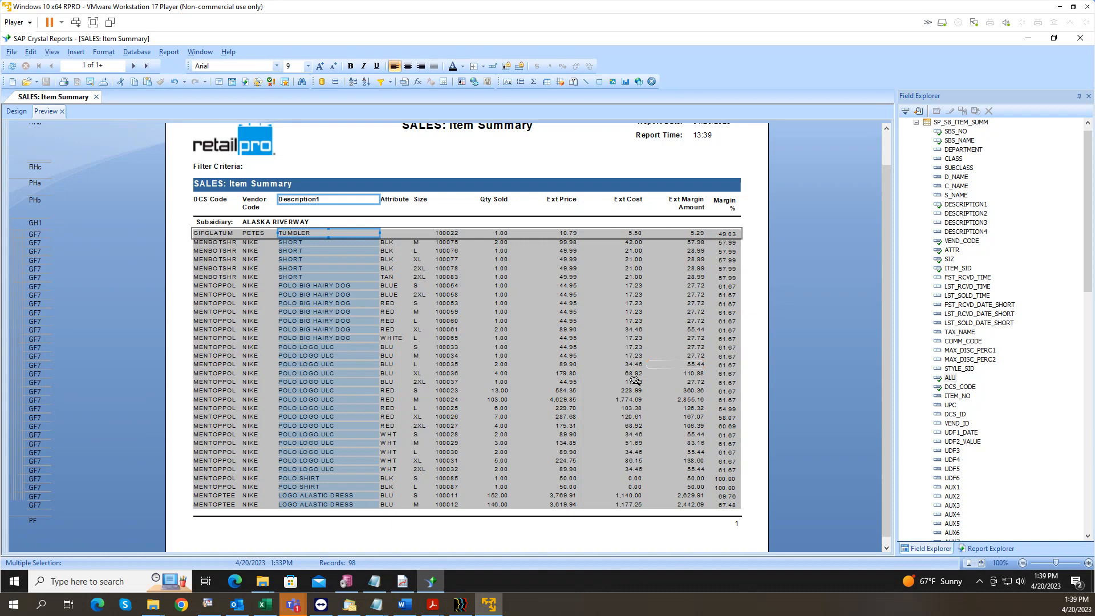
{"action": "left_click", "coordinate": [342, 308]}
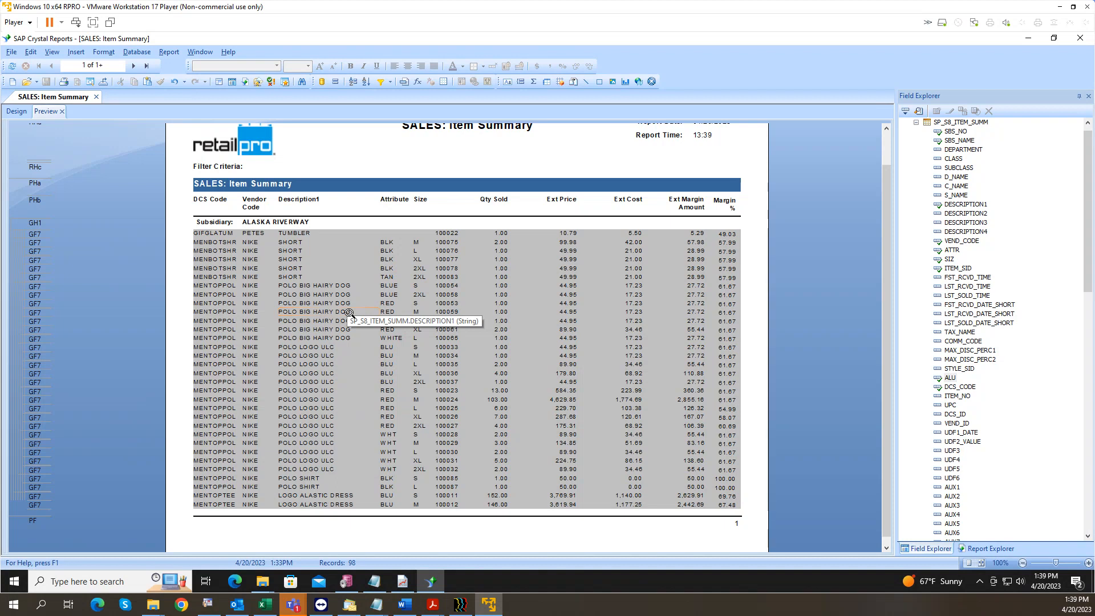
{"action": "left_click", "coordinate": [17, 113]}
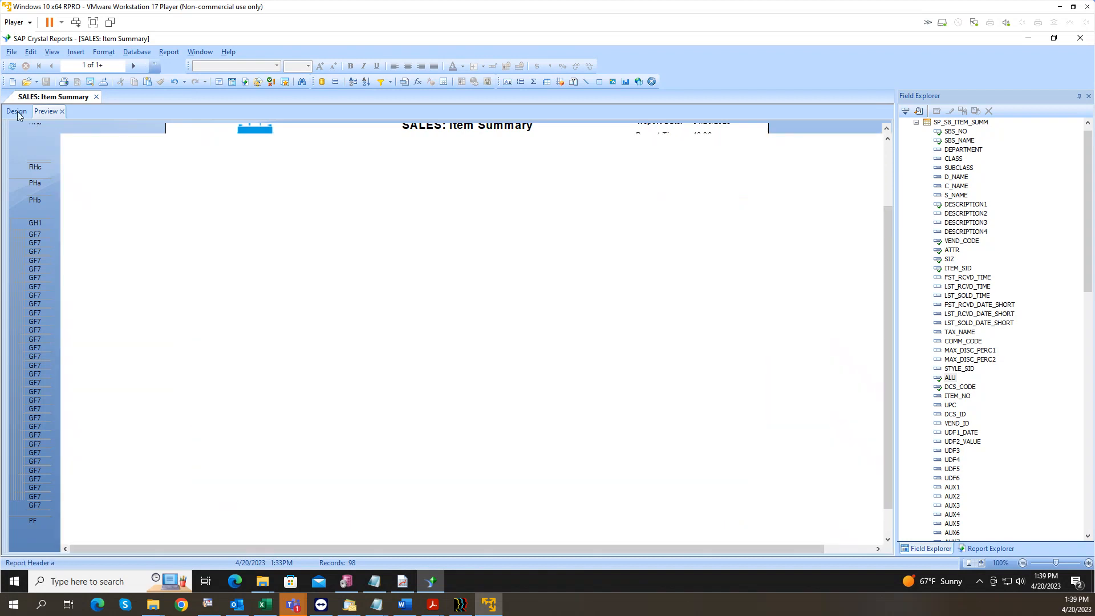
{"action": "left_click", "coordinate": [254, 193]}
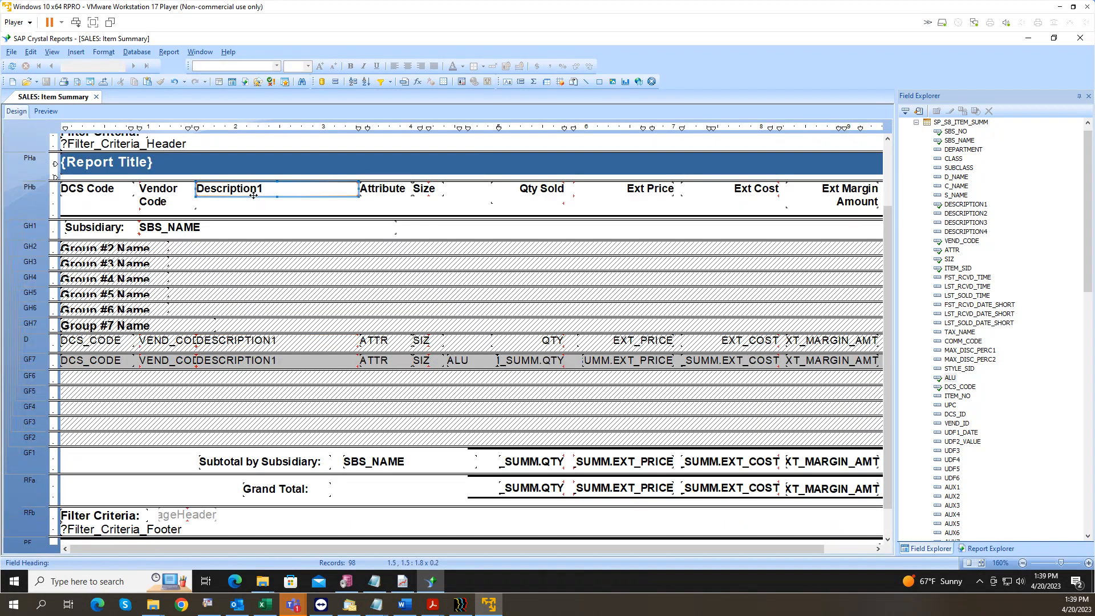
{"action": "left_click", "coordinate": [248, 345], "text": "ctrl"}
{"action": "left_click", "coordinate": [251, 359], "text": "ctrl"}
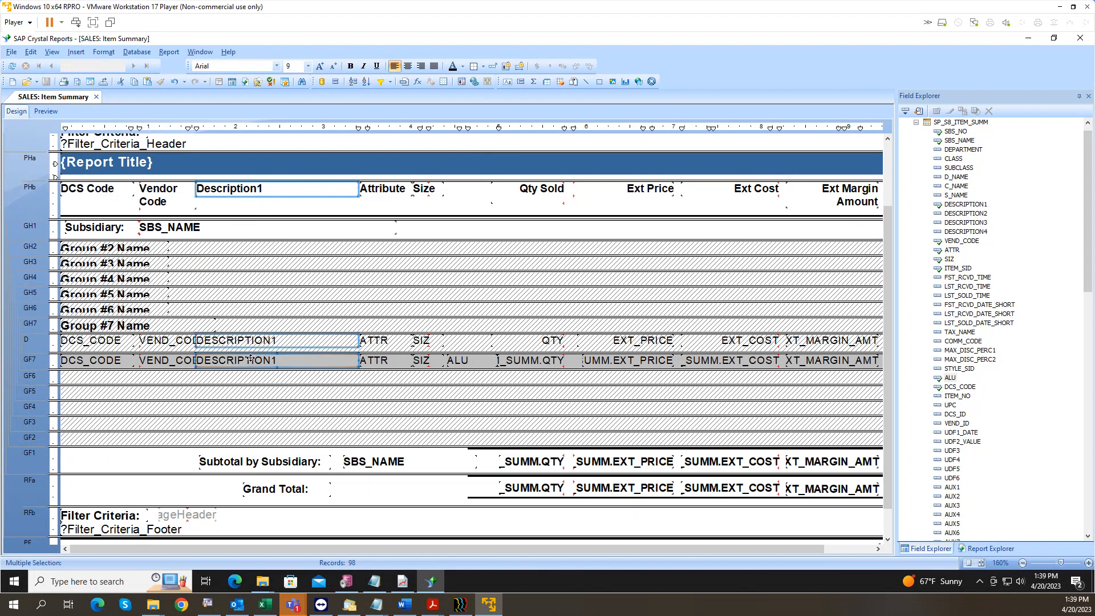
{"action": "key", "text": "shift+Left"}
{"action": "key", "text": "shift+Left"}
{"action": "key", "text": "shift+Left"}
{"action": "key", "text": "shift+Left"}
{"action": "key", "text": "shift+Left"}
{"action": "key", "text": "shift+Left"}
{"action": "key", "text": "shift+Left"}
{"action": "key", "text": "shift+Left"}
{"action": "key", "text": "shift+Left"}
{"action": "key", "text": "shift+Left"}
{"action": "key", "text": "shift+Left"}
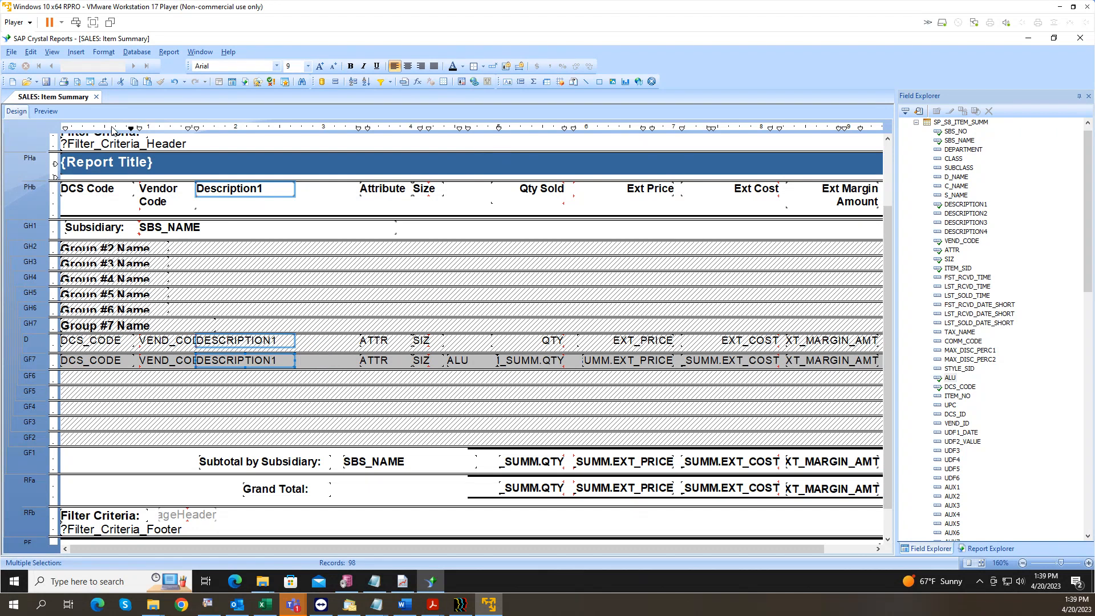
{"action": "left_click", "coordinate": [44, 83]}
{"action": "left_click", "coordinate": [47, 113]}
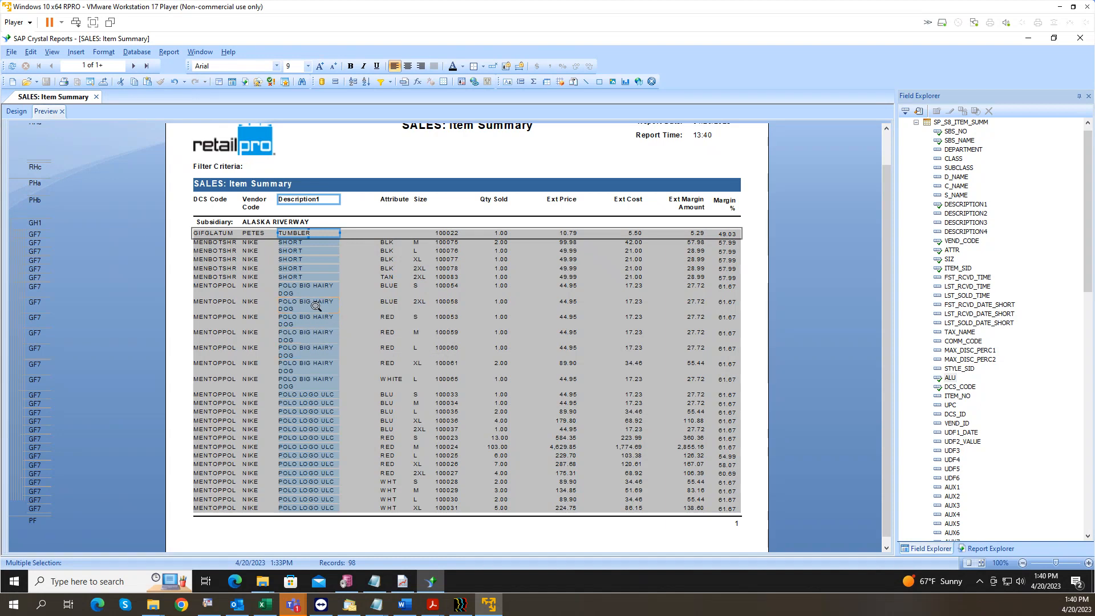
Step: In Design, inspect the Details and GF7 section menus, then right-click the GF7 DESCRIPTION1 field
{"action": "left_click", "coordinate": [18, 114]}
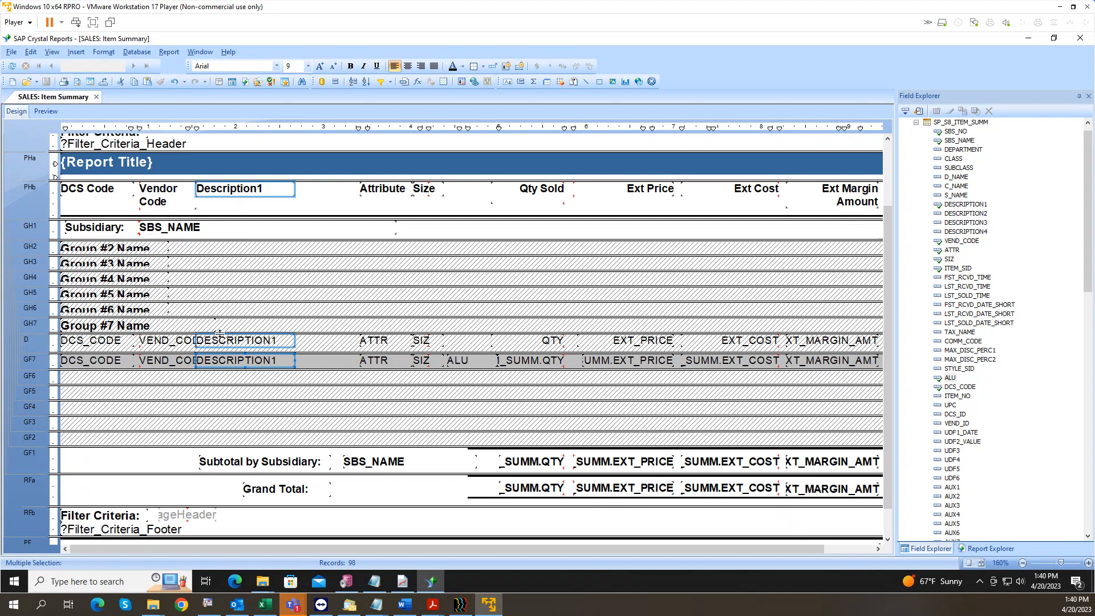
{"action": "left_click", "coordinate": [254, 360]}
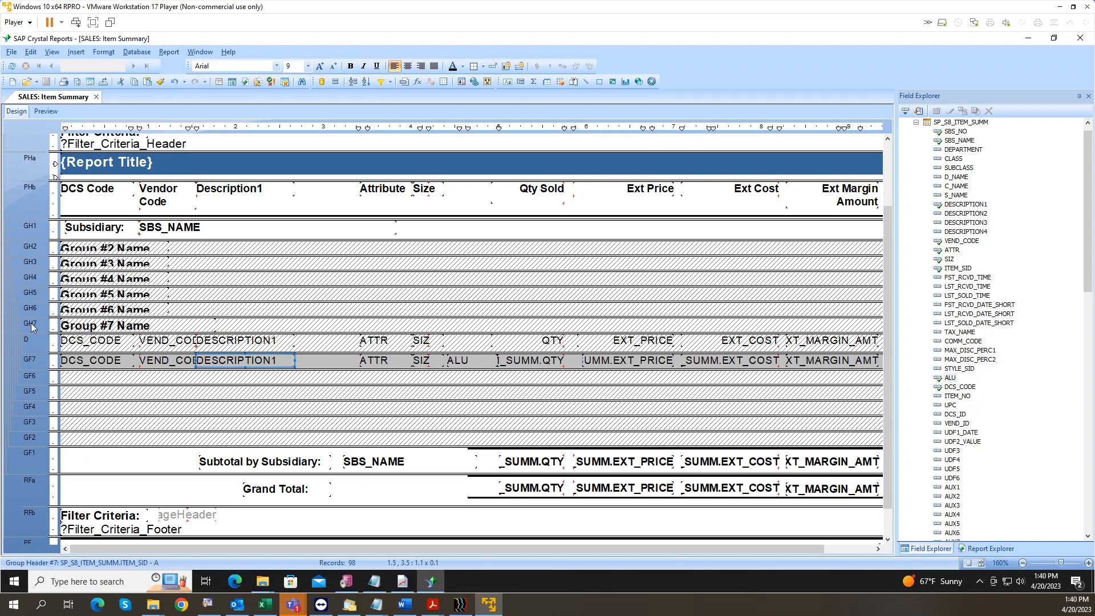
{"action": "right_click", "coordinate": [25, 342]}
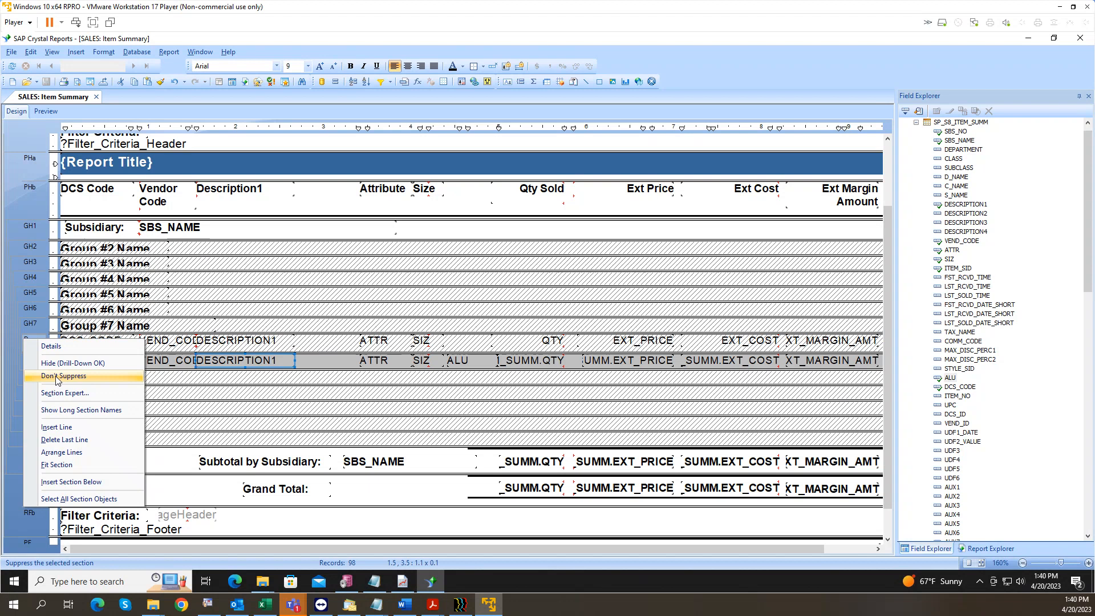
{"action": "left_click", "coordinate": [326, 358]}
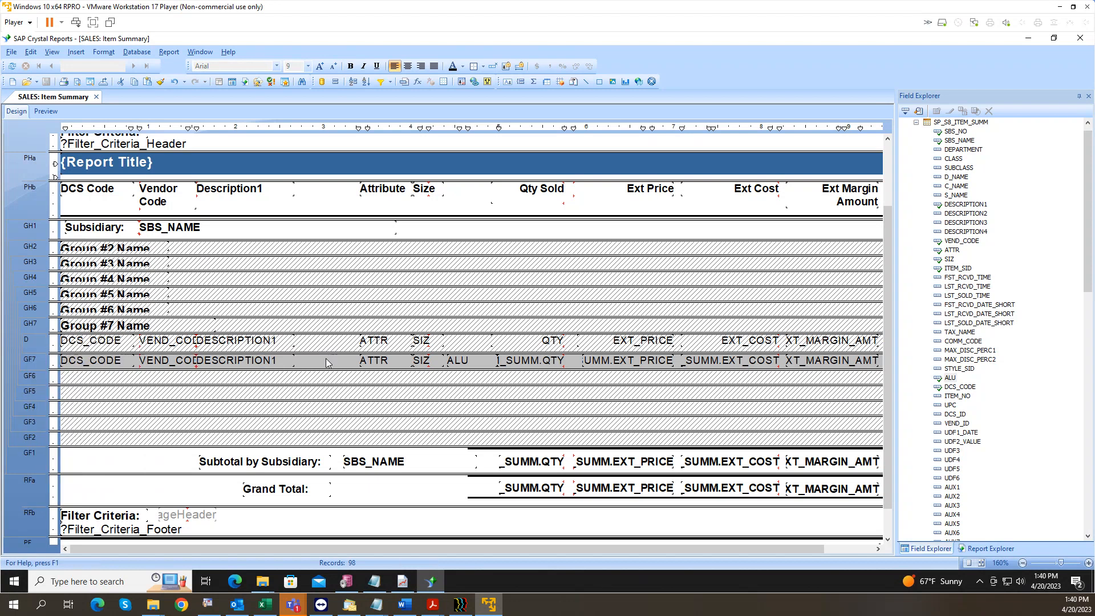
{"action": "left_click", "coordinate": [258, 362]}
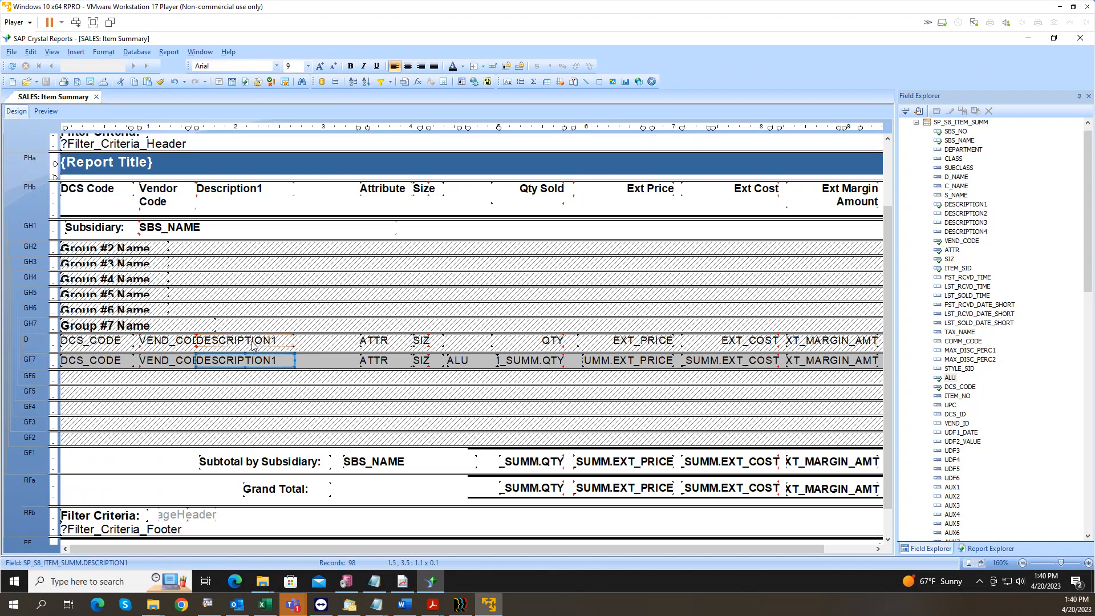
{"action": "right_click", "coordinate": [36, 344]}
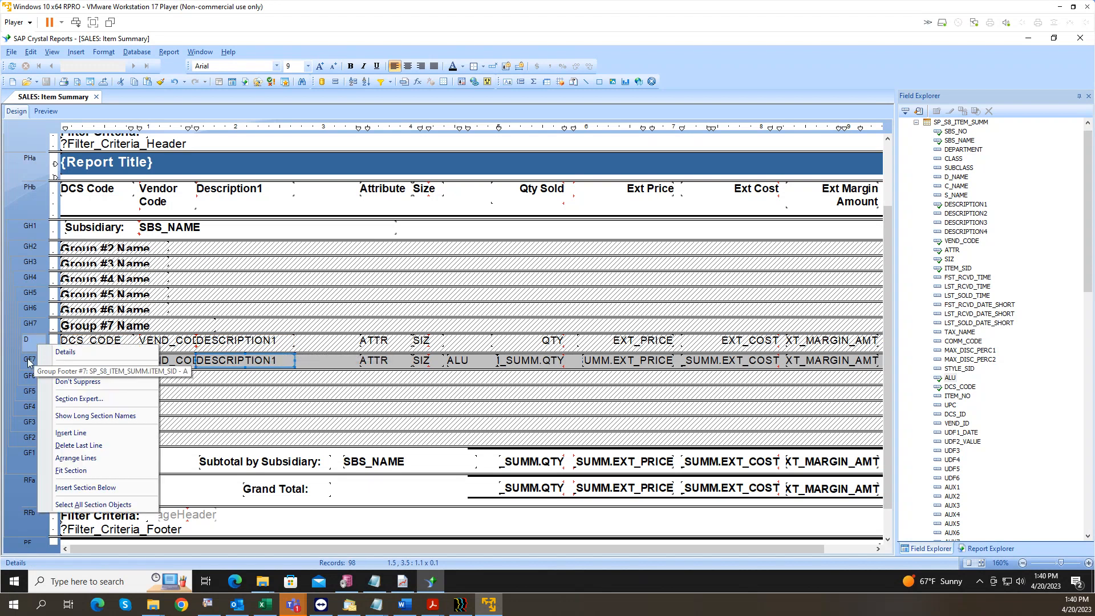
{"action": "left_click", "coordinate": [29, 361]}
{"action": "right_click", "coordinate": [29, 362]}
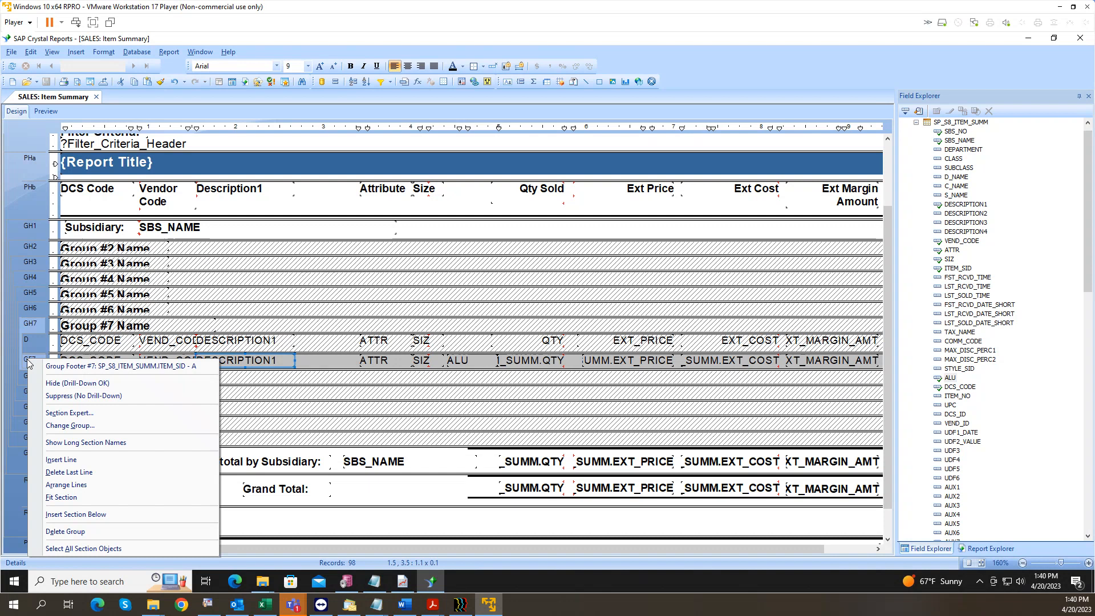
{"action": "left_click", "coordinate": [279, 382]}
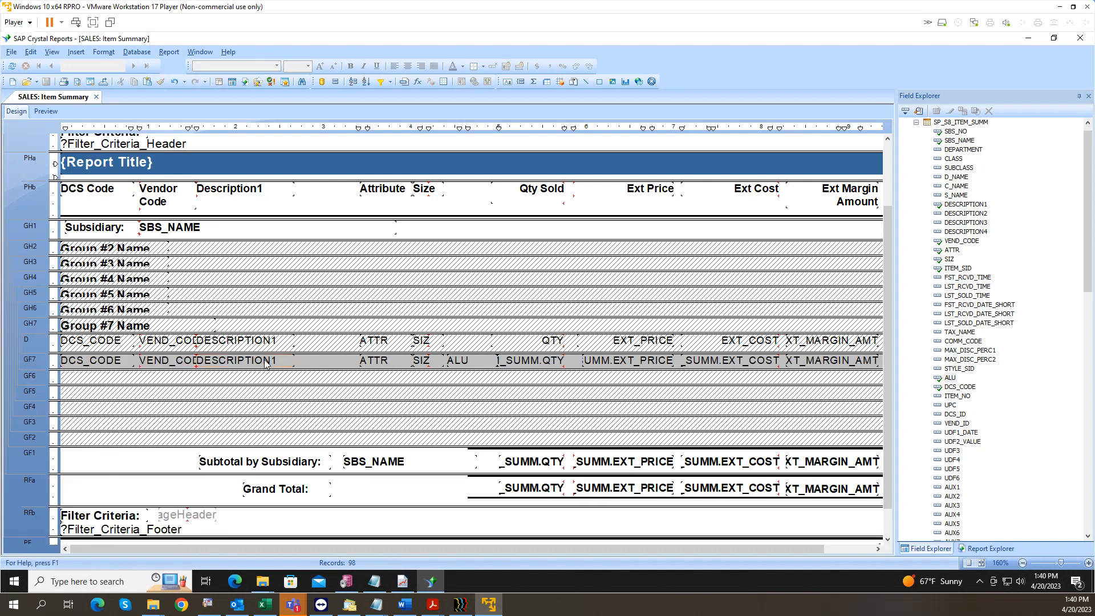
{"action": "left_click", "coordinate": [264, 360]}
{"action": "right_click", "coordinate": [264, 360]}
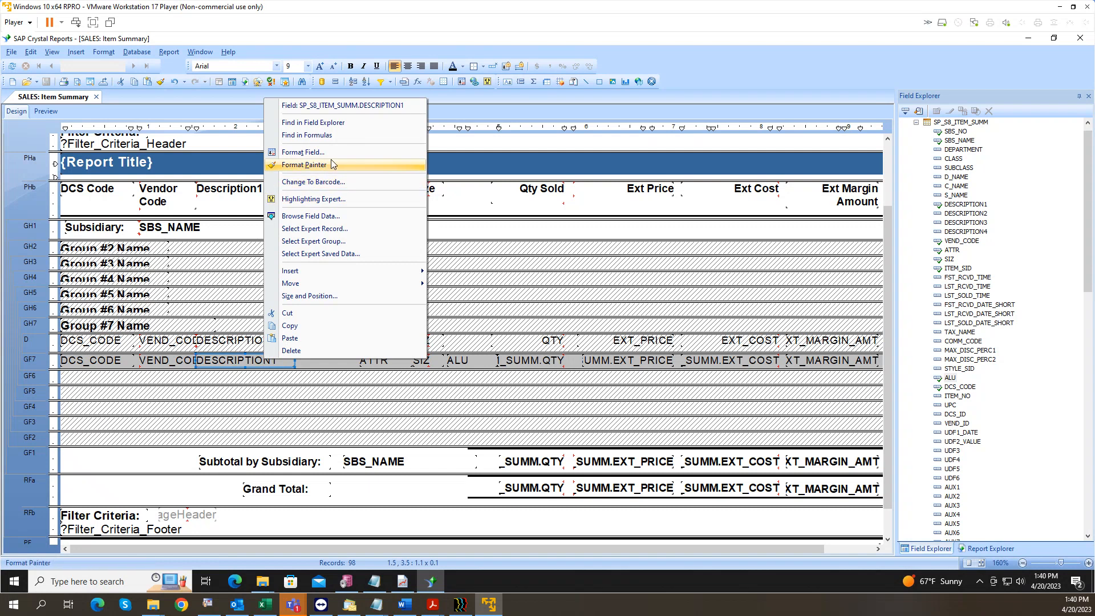
Step: Turn off Suppress If Duplicated for the GF7 DESCRIPTION1 field in the Format Editor
{"action": "left_click", "coordinate": [302, 153]}
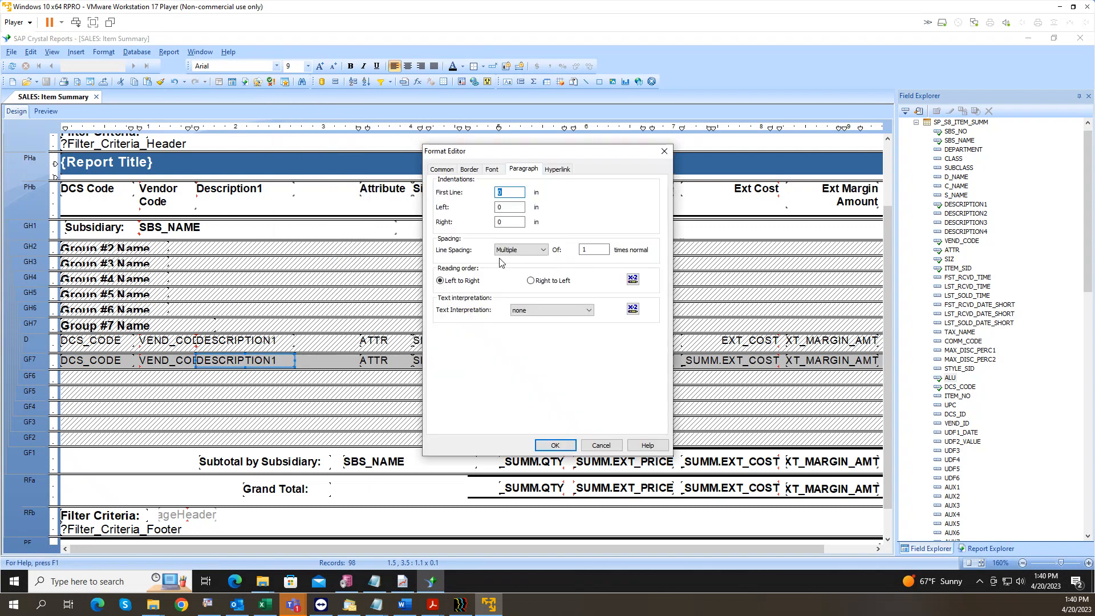
{"action": "left_click_drag", "start_coordinate": [533, 151], "coordinate": [423, 153]}
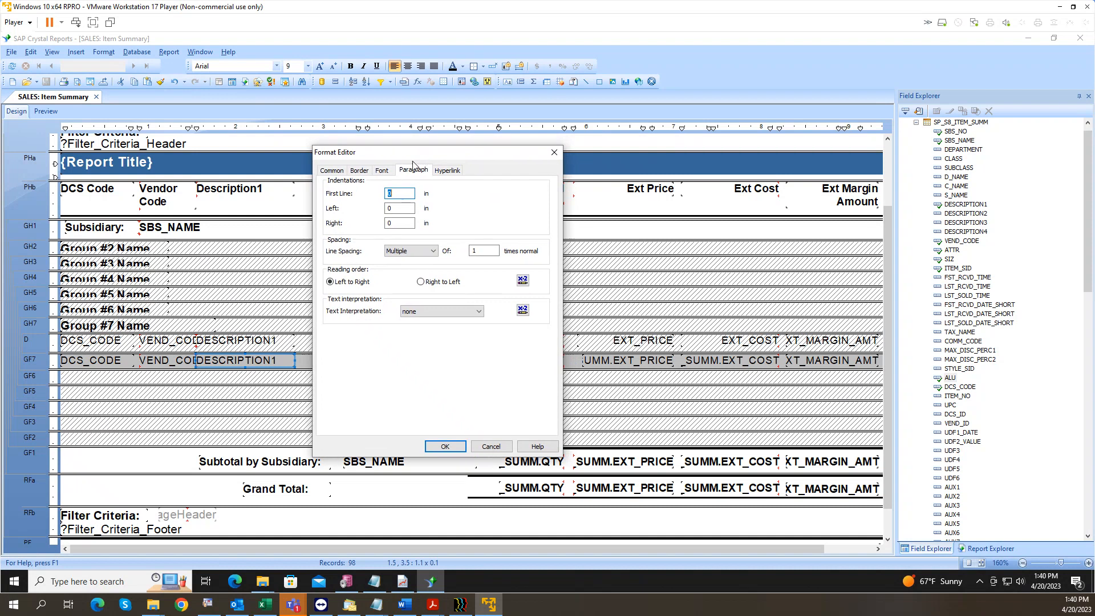
{"action": "left_click", "coordinate": [339, 173]}
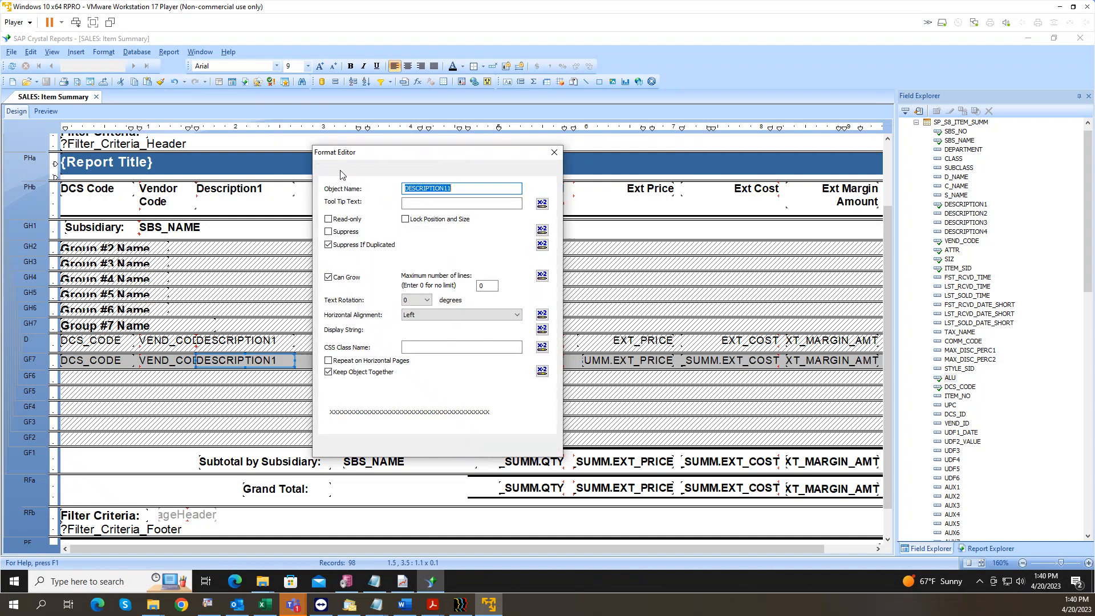
{"action": "left_click", "coordinate": [329, 245]}
Step: Leave Can Grow off for DESCRIPTION1, confirm, and preview the report
{"action": "left_click", "coordinate": [329, 277]}
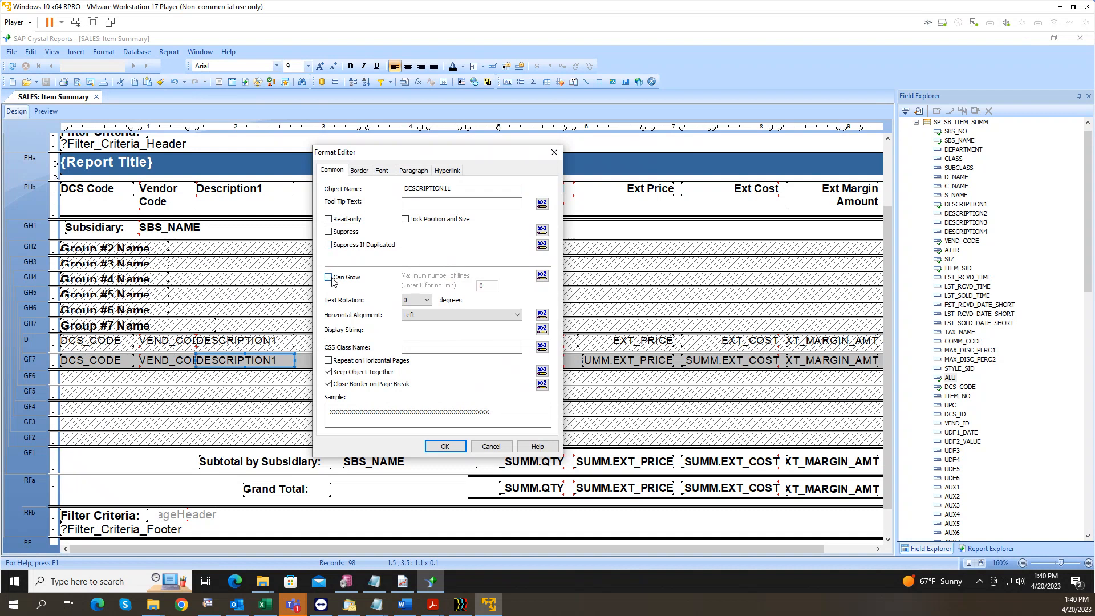
{"action": "left_click", "coordinate": [333, 280]}
{"action": "left_click", "coordinate": [333, 280]}
{"action": "left_click", "coordinate": [333, 280]}
{"action": "left_click", "coordinate": [333, 279]}
{"action": "left_click", "coordinate": [333, 280]}
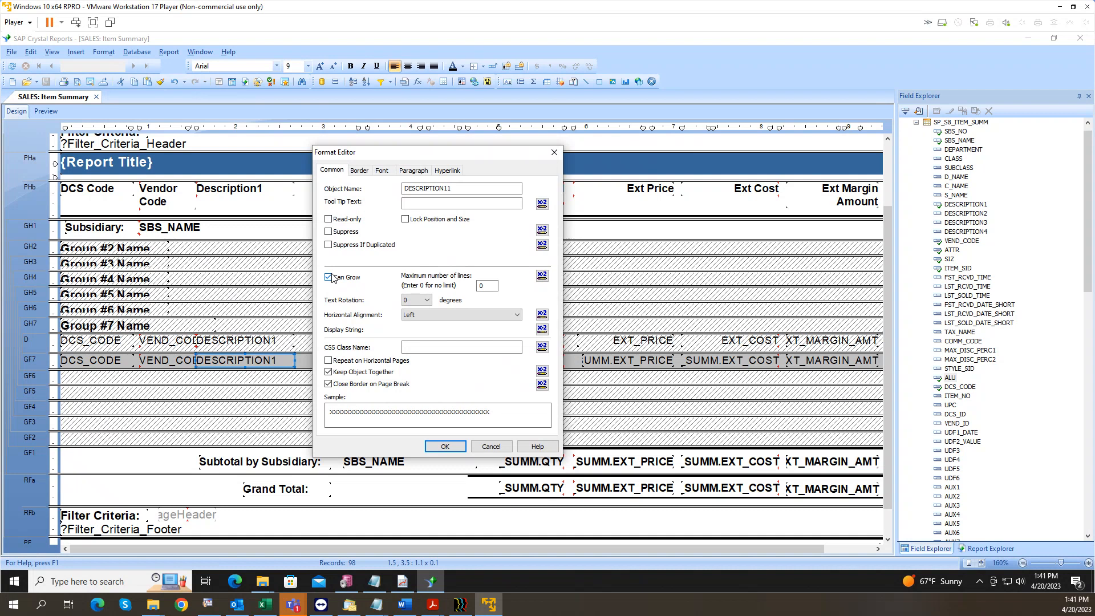
{"action": "left_click", "coordinate": [329, 278]}
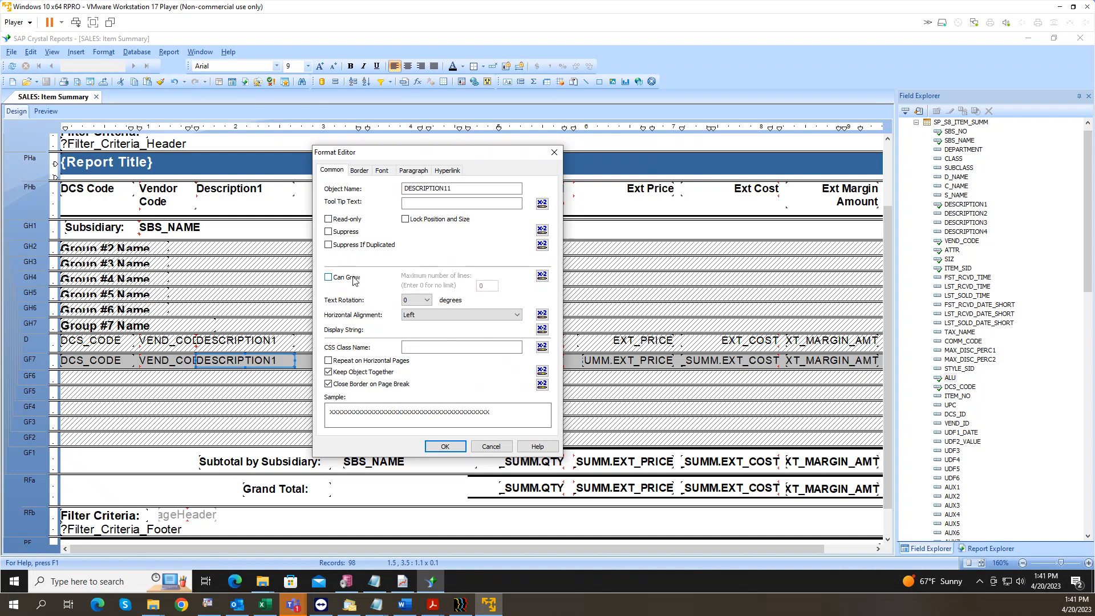
{"action": "left_click", "coordinate": [445, 445]}
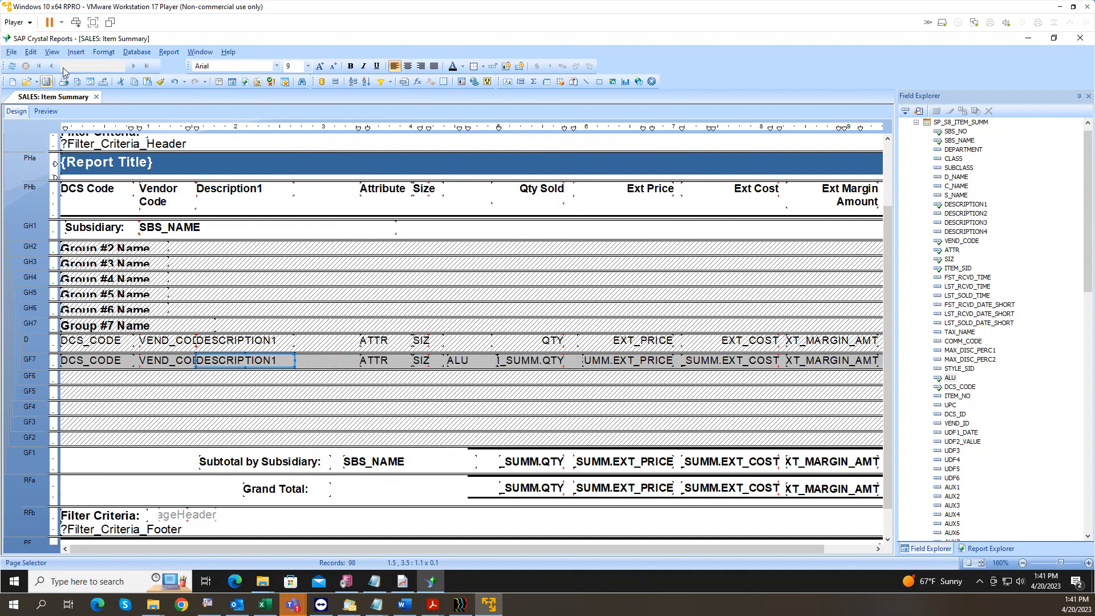
{"action": "left_click", "coordinate": [46, 111]}
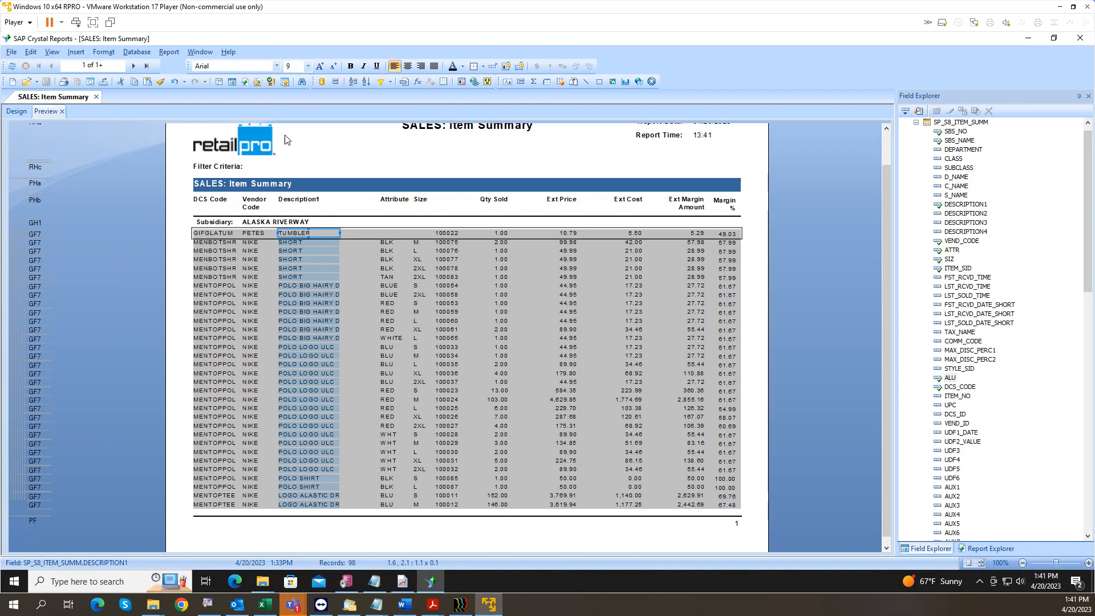
Step: Turn off Can Grow for the GF7 DCS_CODE, VEND_CODE and DESCRIPTION1 fields, then preview
{"action": "left_click", "coordinate": [17, 112]}
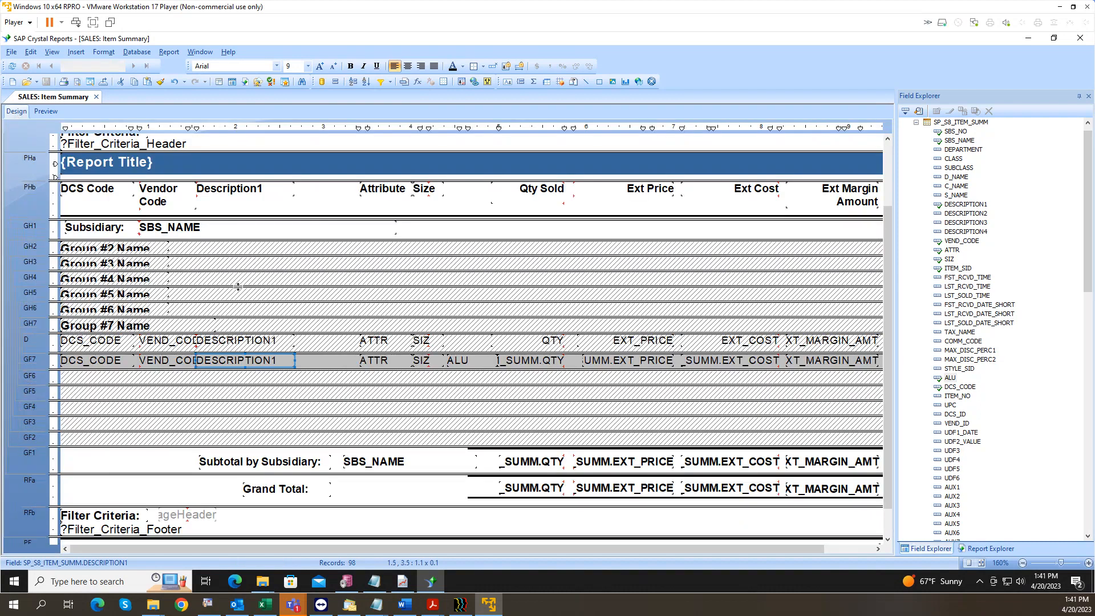
{"action": "left_click", "coordinate": [100, 364]}
{"action": "left_click", "coordinate": [151, 361], "text": "ctrl"}
{"action": "left_click", "coordinate": [216, 360], "text": "ctrl"}
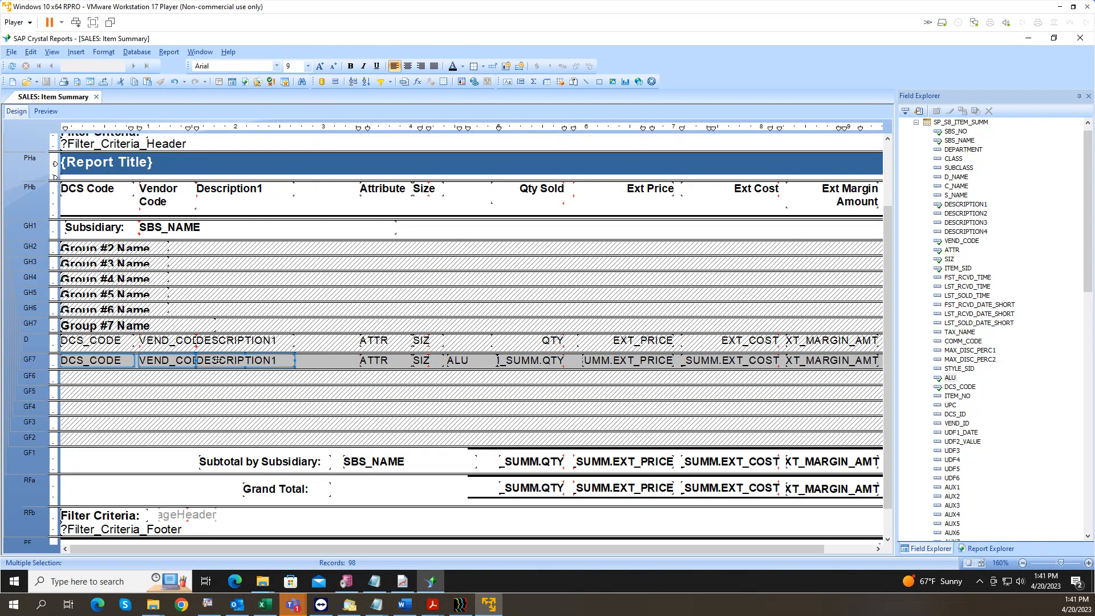
{"action": "right_click", "coordinate": [217, 360]}
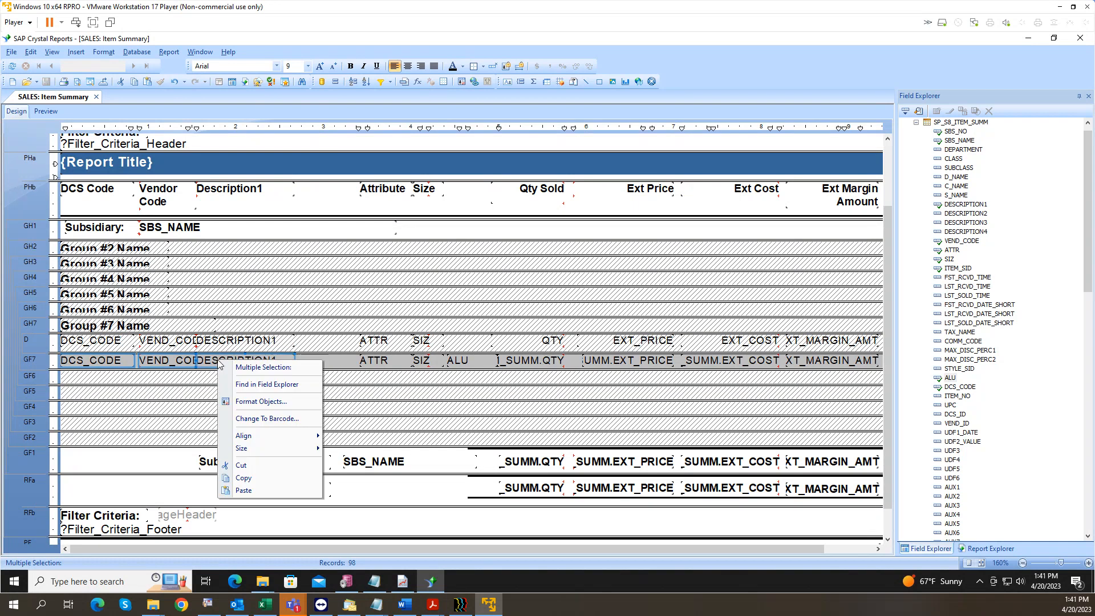
{"action": "left_click", "coordinate": [262, 402]}
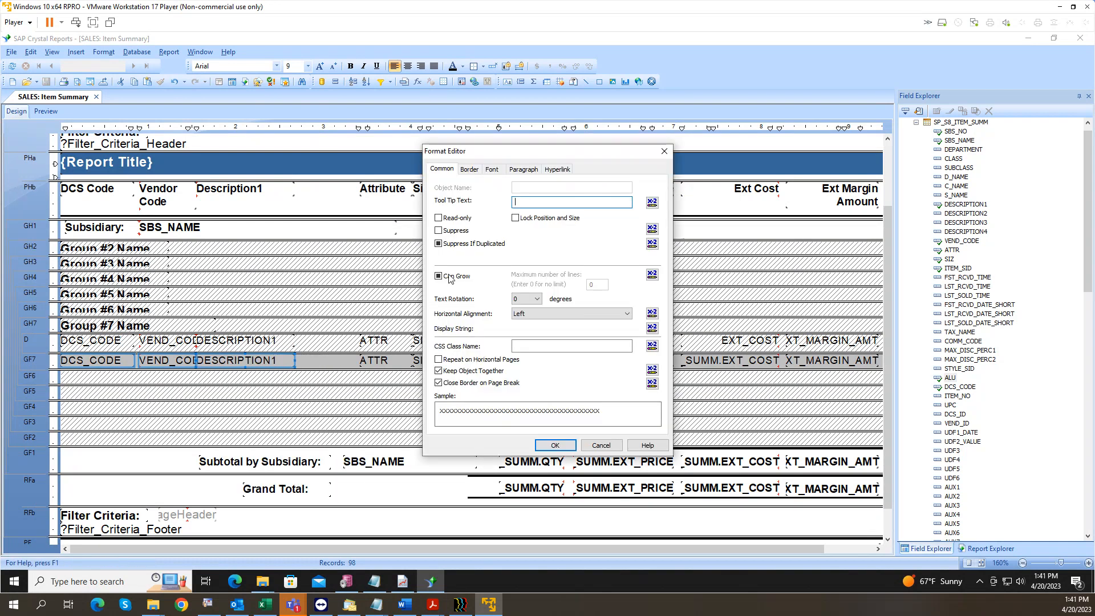
{"action": "left_click", "coordinate": [438, 276]}
{"action": "left_click", "coordinate": [439, 277]}
{"action": "left_click", "coordinate": [549, 444]}
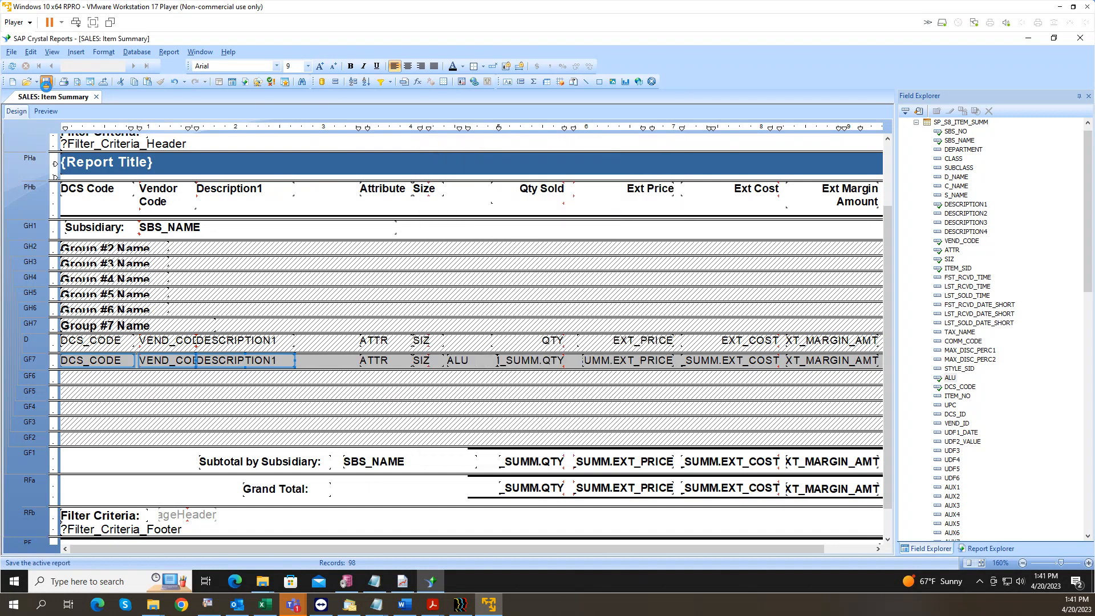
{"action": "left_click", "coordinate": [46, 112]}
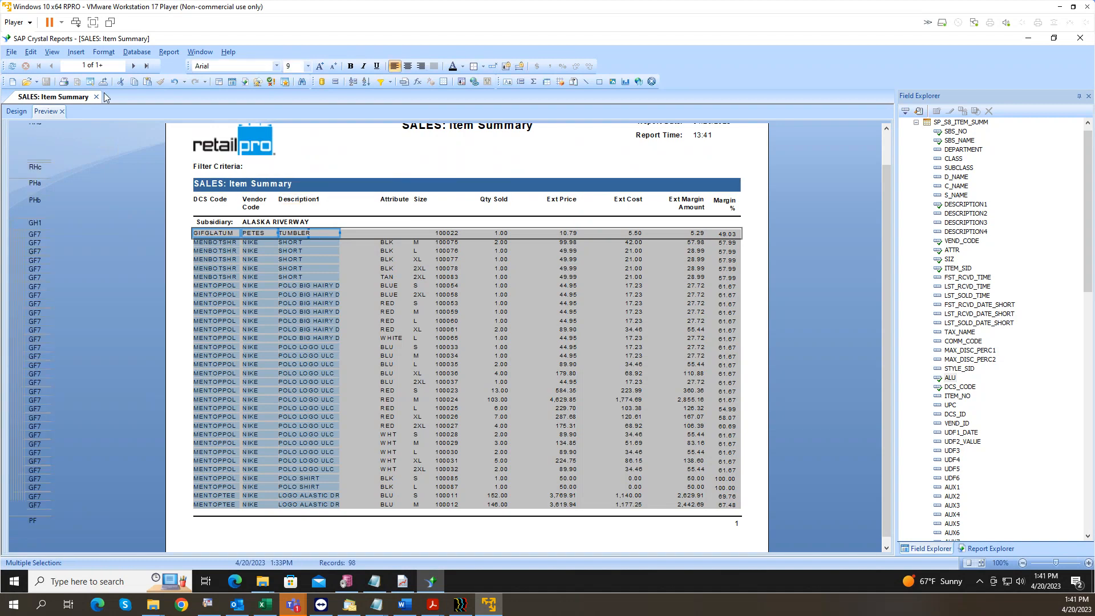
Step: Suppress Group Footer 7 and unsuppress the Details section
{"action": "left_click", "coordinate": [17, 111]}
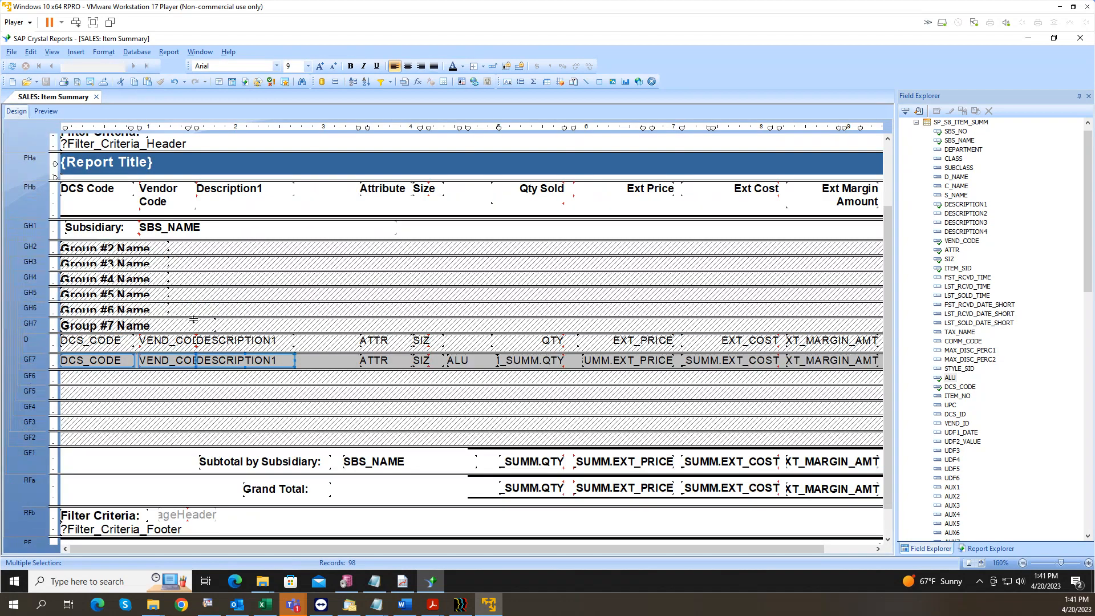
{"action": "right_click", "coordinate": [42, 363]}
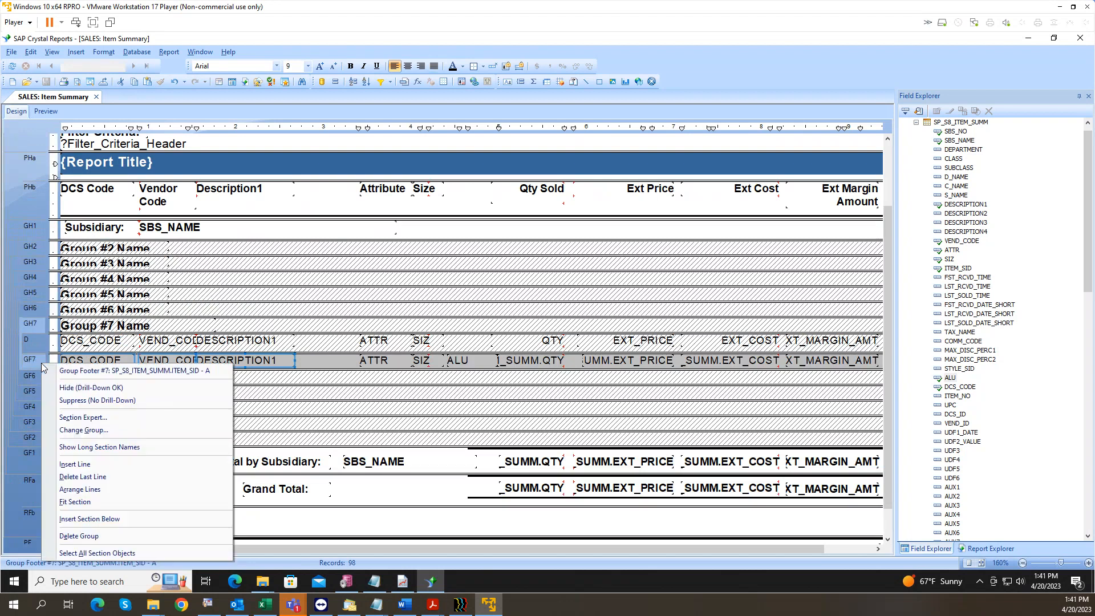
{"action": "left_click", "coordinate": [90, 400]}
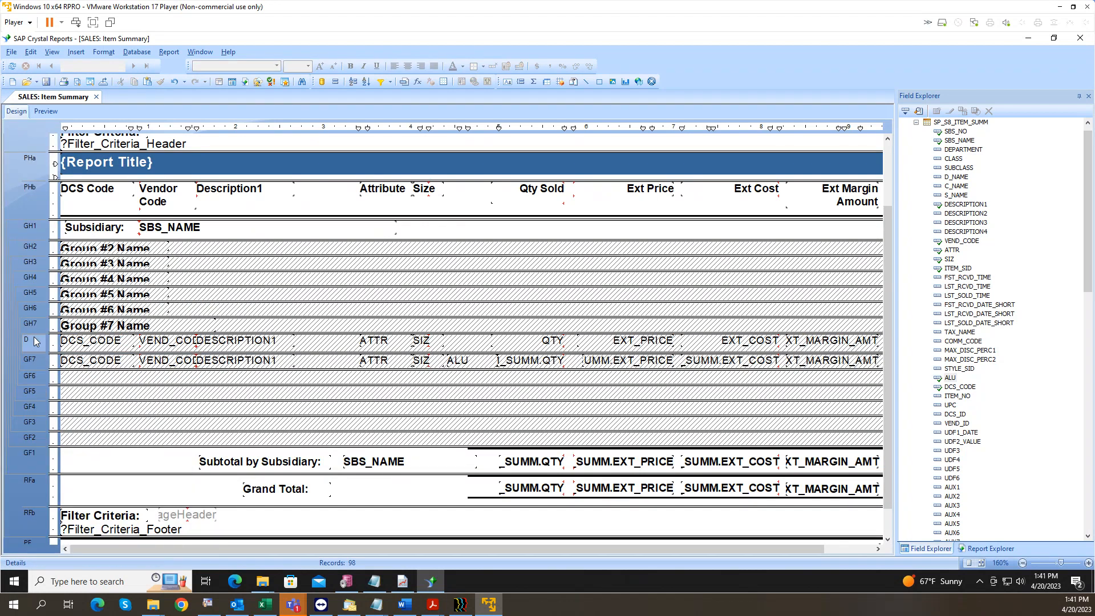
{"action": "right_click", "coordinate": [33, 336]}
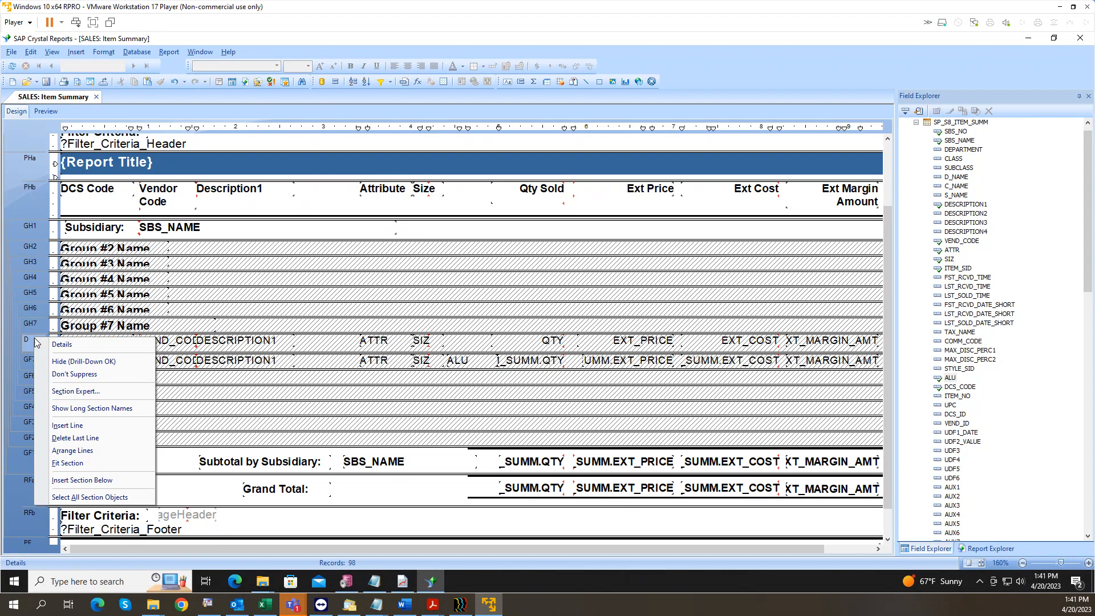
{"action": "left_click", "coordinate": [71, 375]}
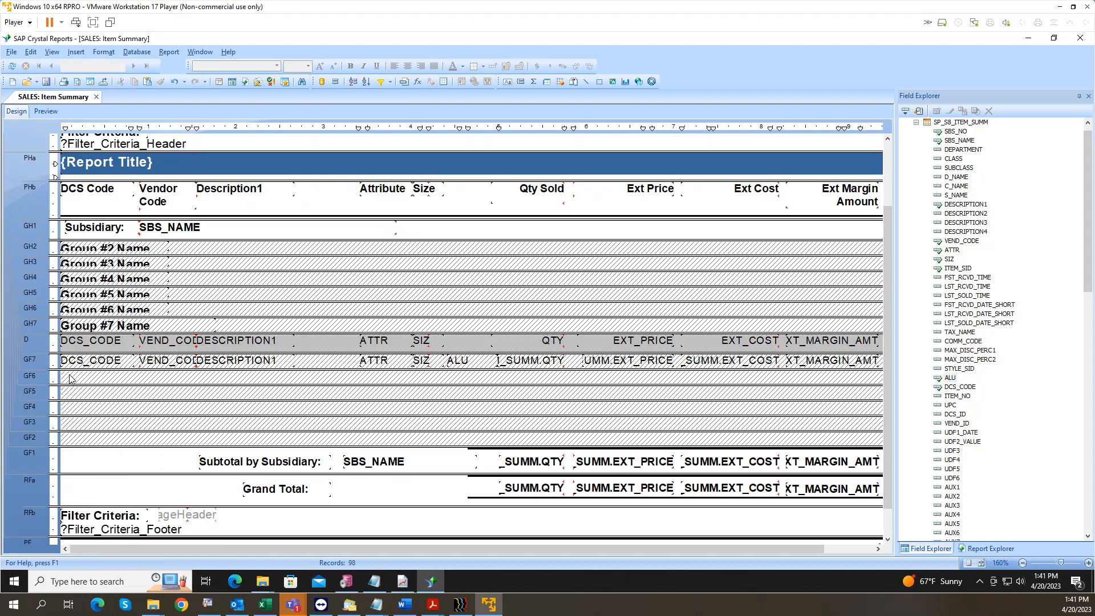
Step: Turn off Can Grow for the Details DCS_CODE, VEND_CODE and DESCRIPTION1 fields
{"action": "left_click", "coordinate": [108, 344]}
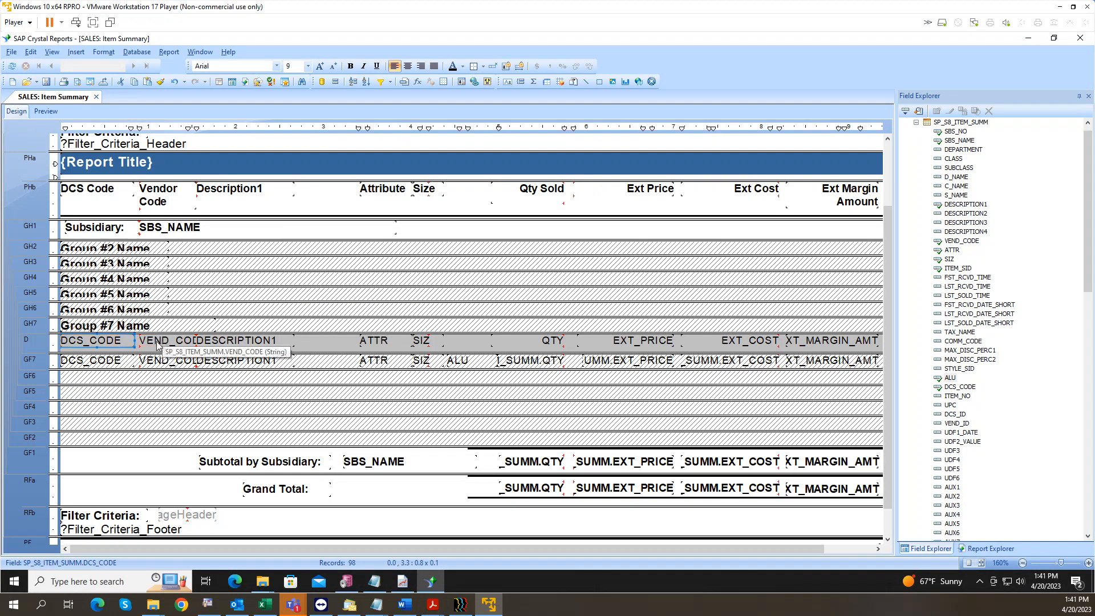
{"action": "left_click", "coordinate": [158, 344], "text": "ctrl"}
{"action": "left_click", "coordinate": [210, 340], "text": "ctrl"}
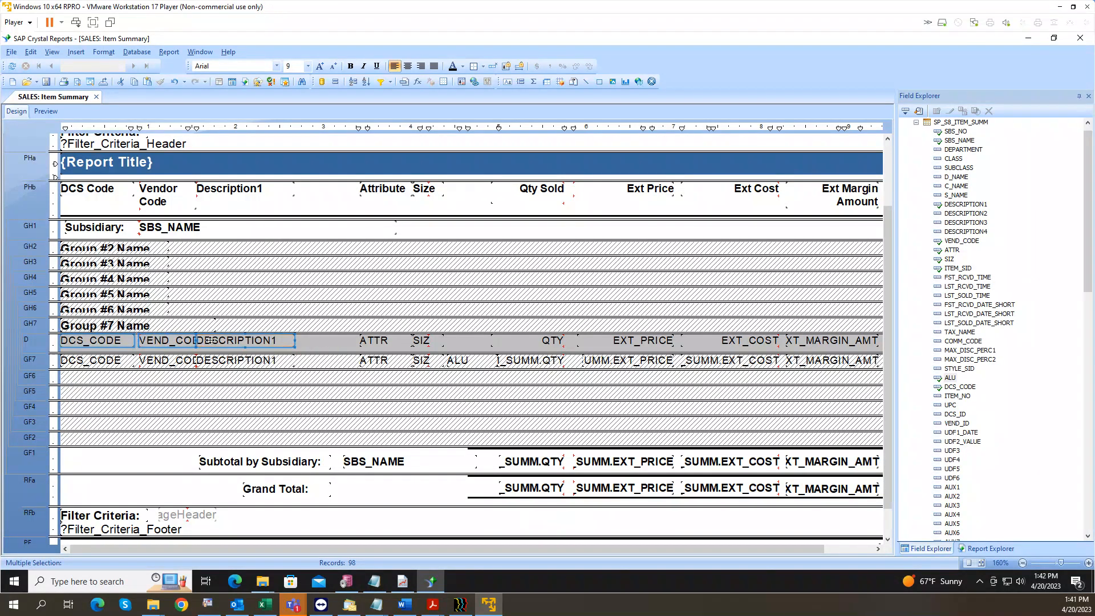
{"action": "right_click", "coordinate": [209, 340]}
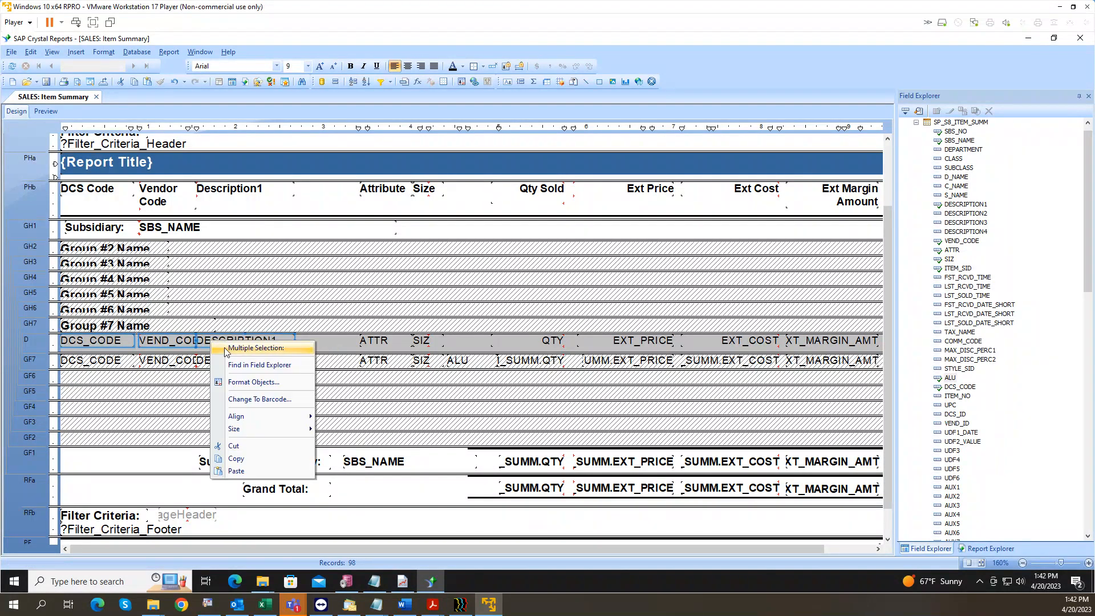
{"action": "left_click", "coordinate": [254, 383]}
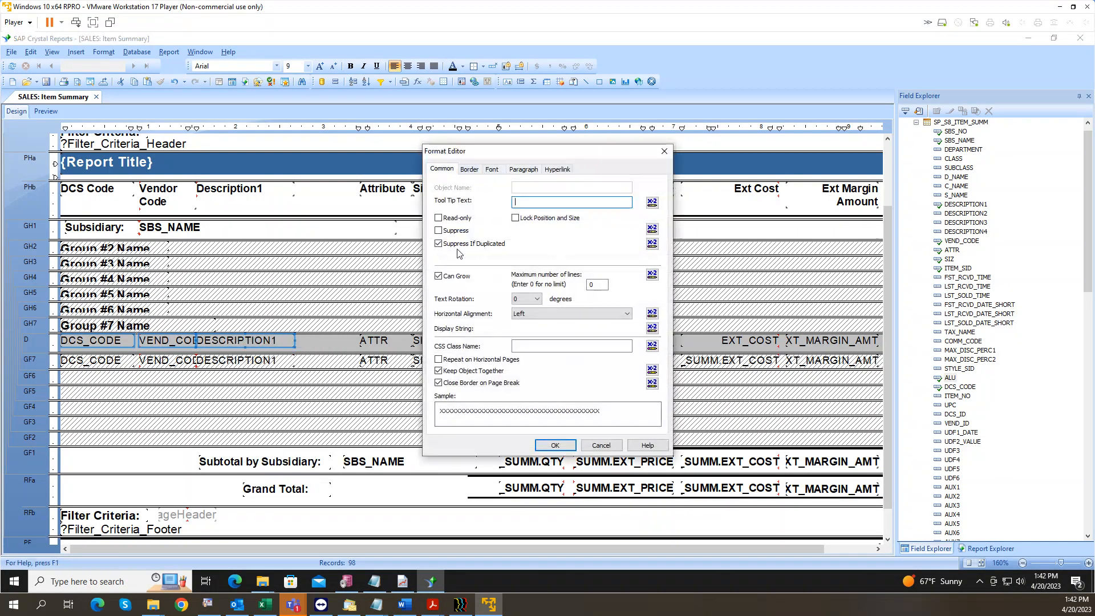
{"action": "left_click", "coordinate": [438, 277]}
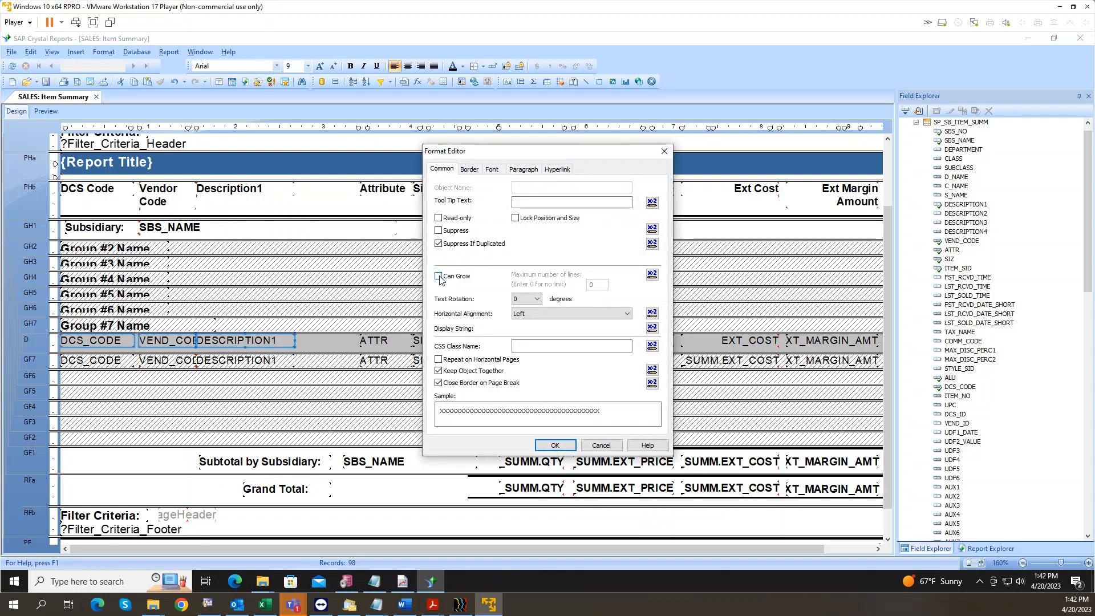
{"action": "left_click", "coordinate": [555, 445]}
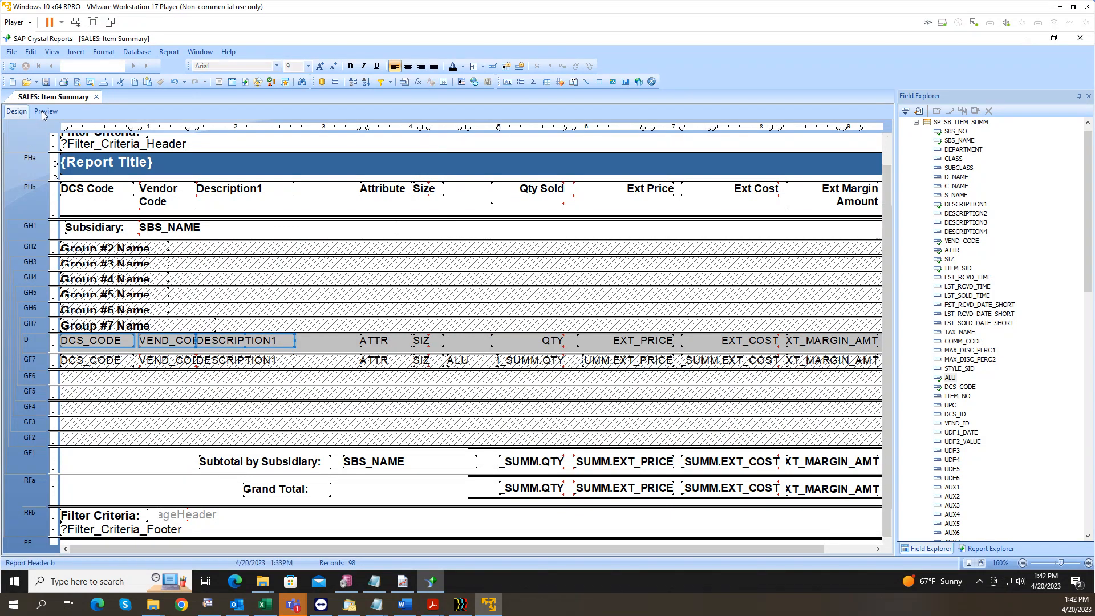
{"action": "left_click", "coordinate": [43, 111]}
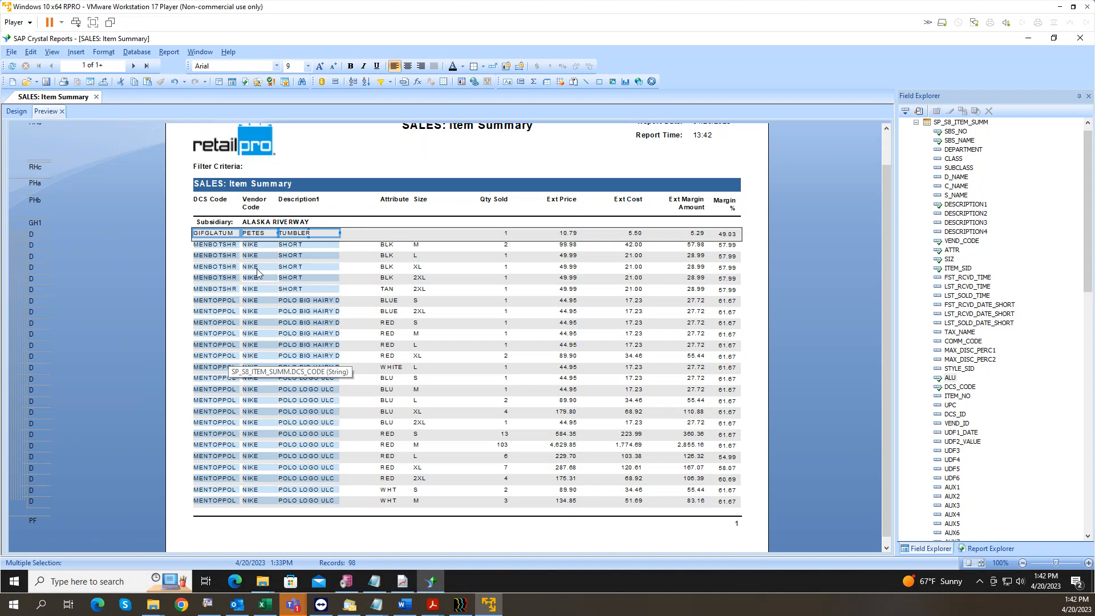
{"action": "left_click", "coordinate": [221, 247]}
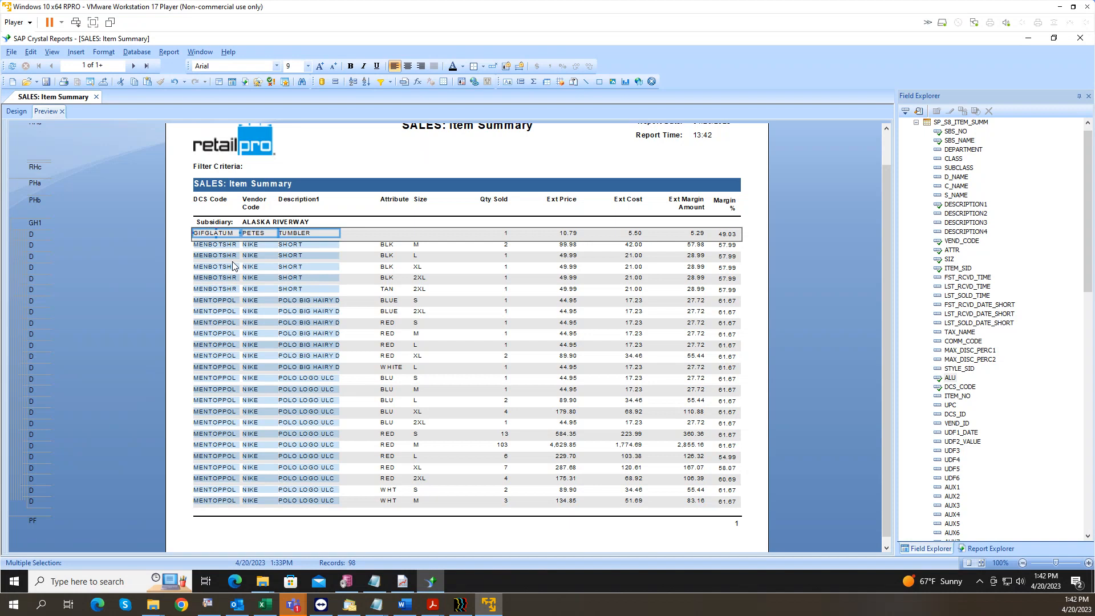
{"action": "left_click", "coordinate": [18, 112]}
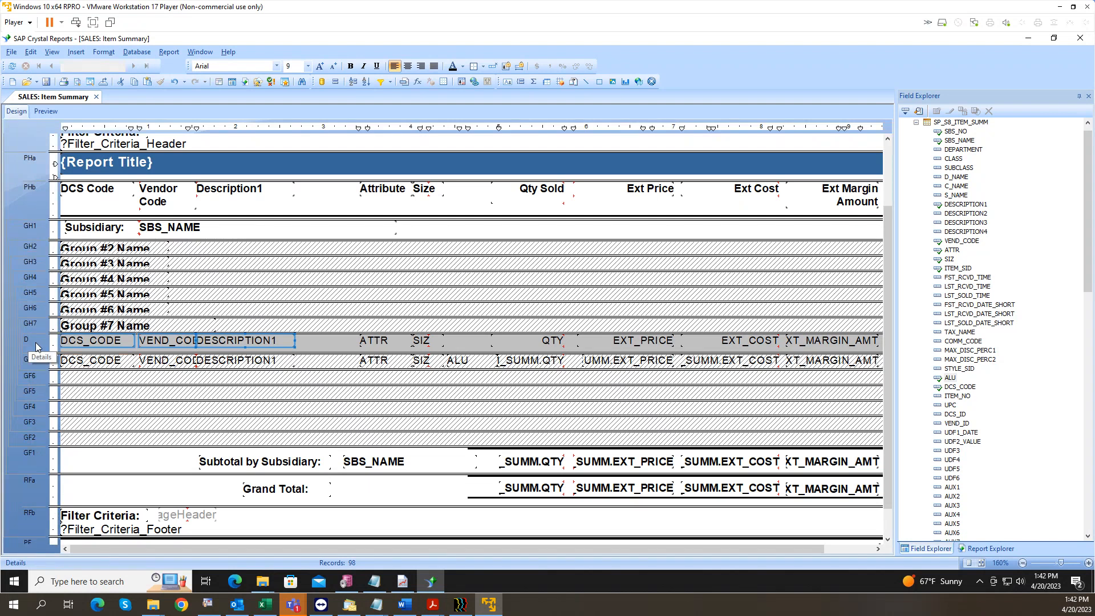
Step: Hide the Details section with drill-down kept, after trying Suppress
{"action": "right_click", "coordinate": [36, 346]}
{"action": "left_click", "coordinate": [70, 381]}
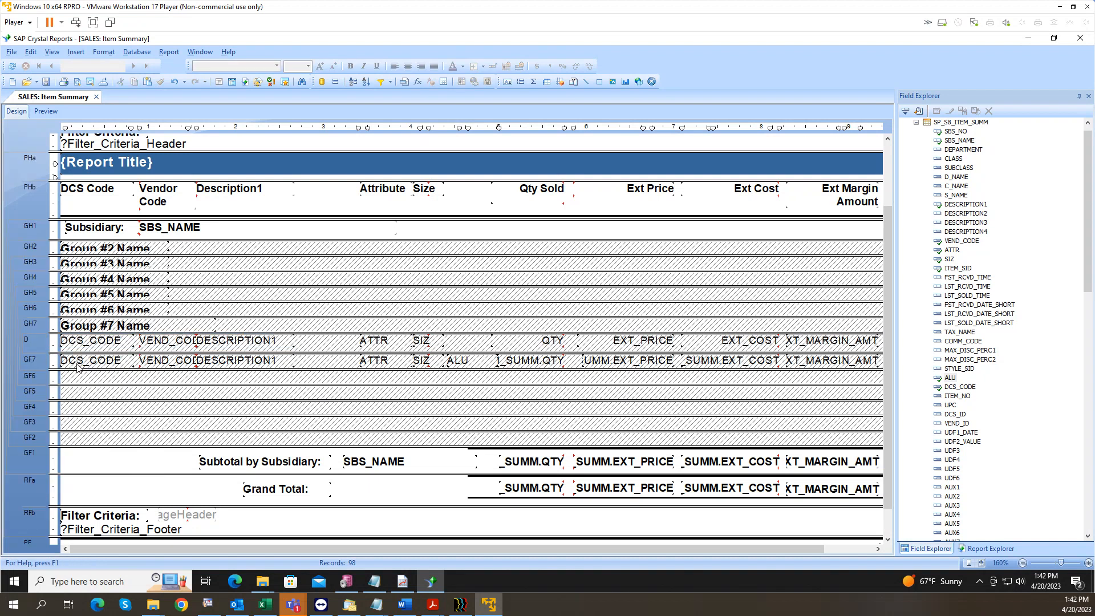
{"action": "right_click", "coordinate": [33, 345]}
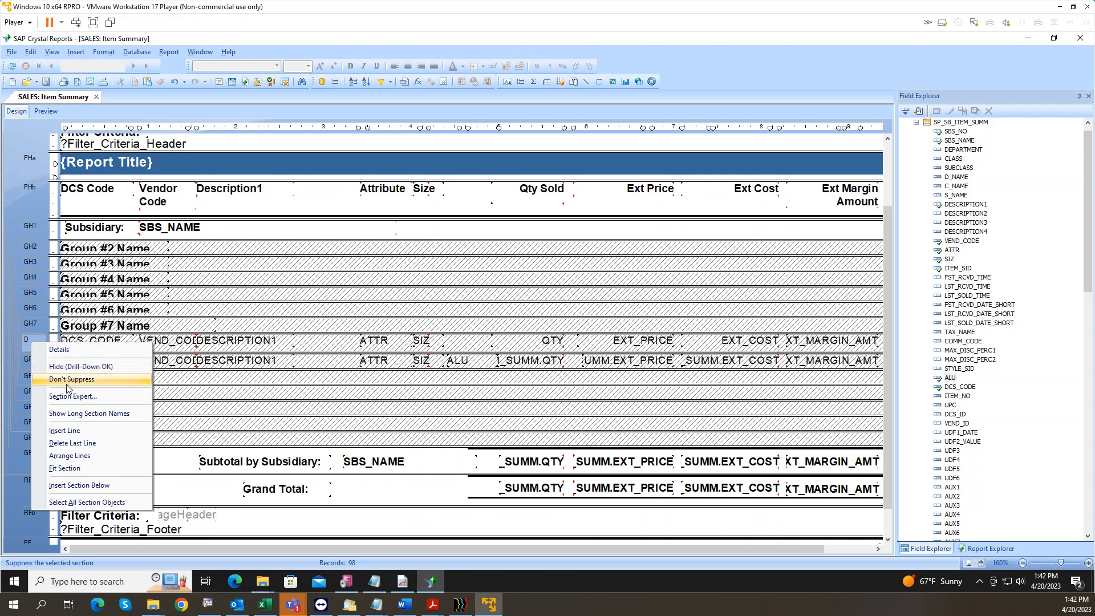
{"action": "left_click", "coordinate": [69, 366]}
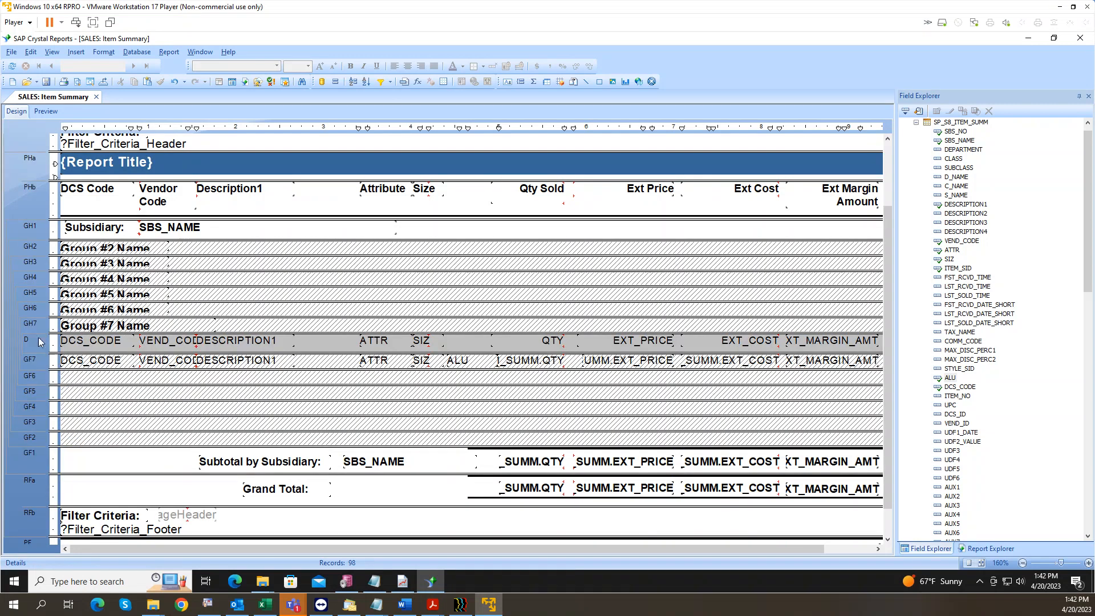
{"action": "right_click", "coordinate": [40, 341]}
{"action": "left_click", "coordinate": [71, 370]}
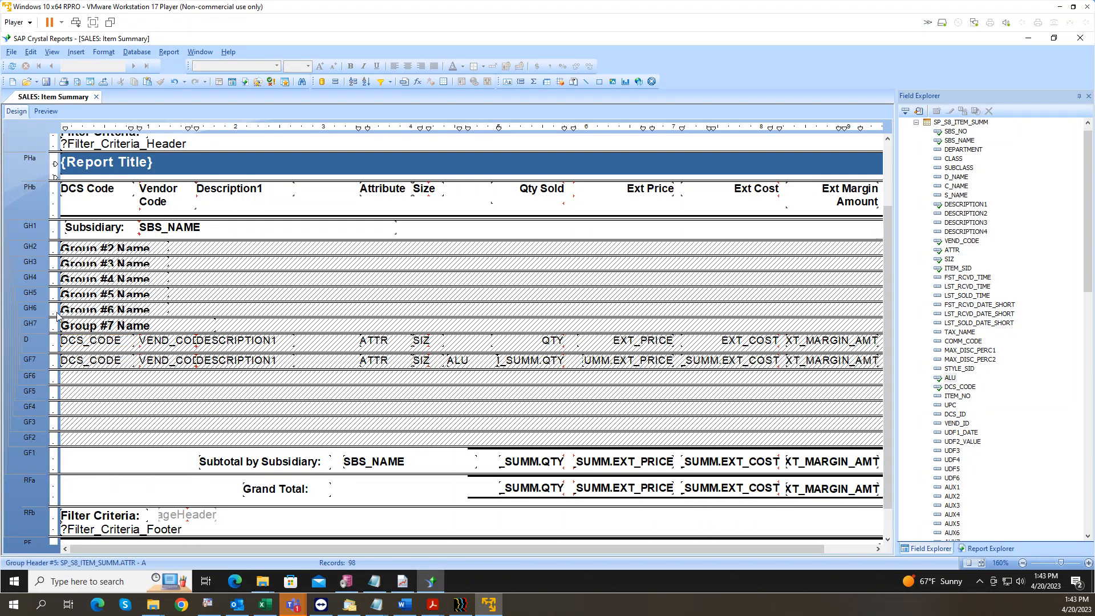
Step: Remove the suppression from Group Footer 7 so it displays again
{"action": "right_click", "coordinate": [42, 364]}
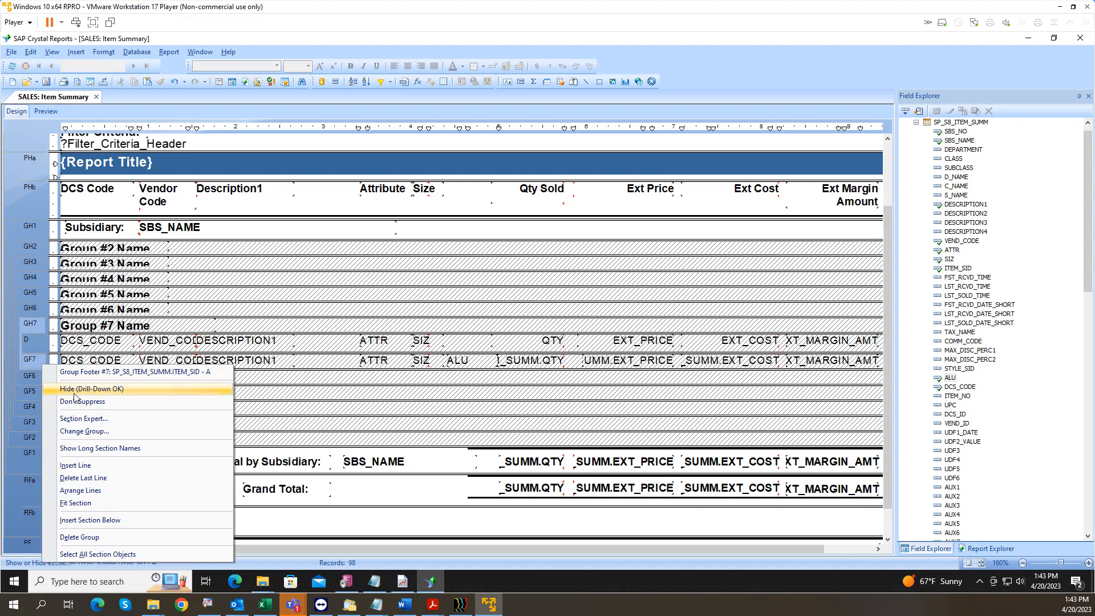
{"action": "left_click", "coordinate": [78, 401]}
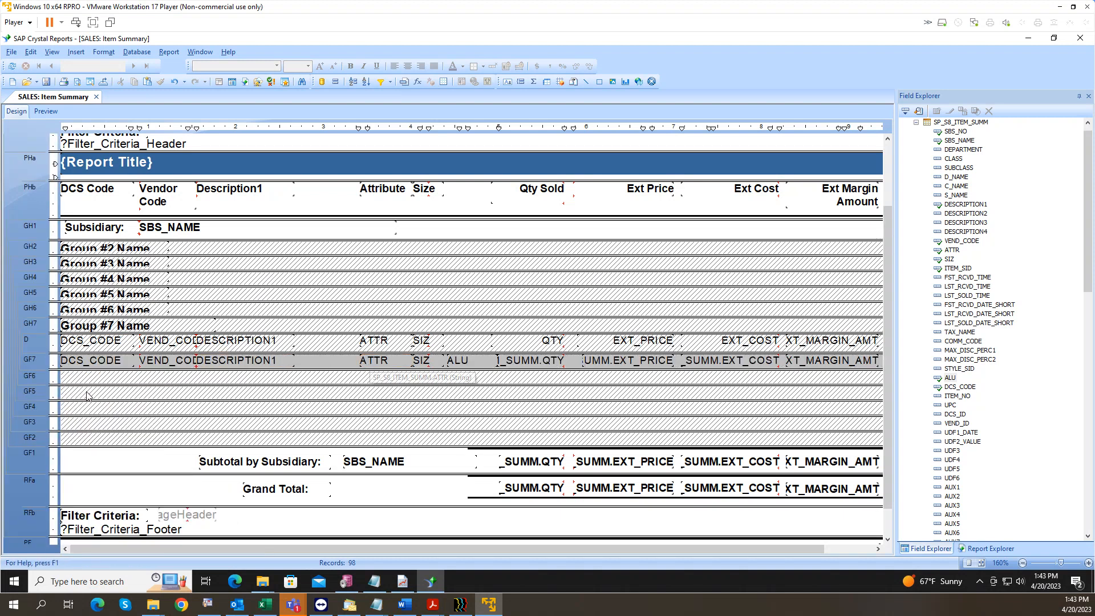
{"action": "right_click", "coordinate": [40, 363]}
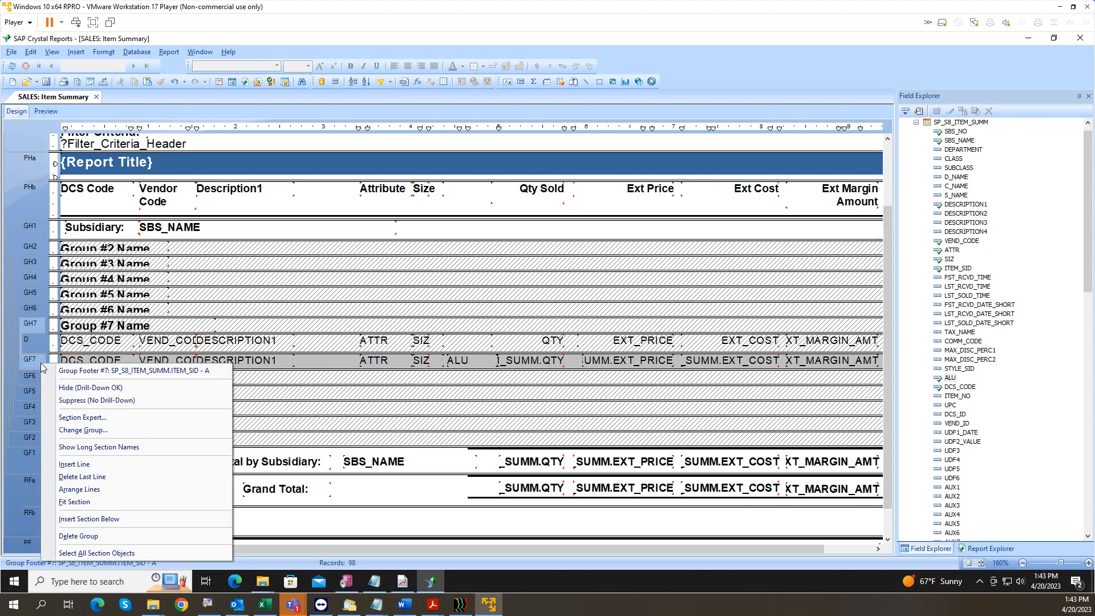
{"action": "left_click", "coordinate": [79, 418]}
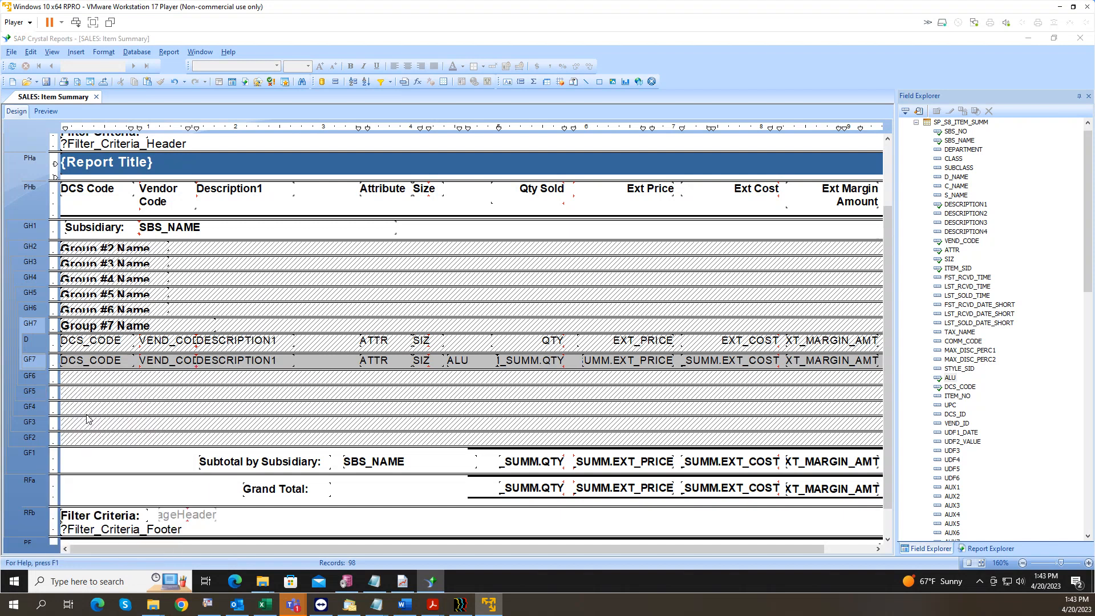
Step: Switch off Group Footer 7's Silver background colour on the Section Expert Color tab
{"action": "left_click", "coordinate": [621, 209]}
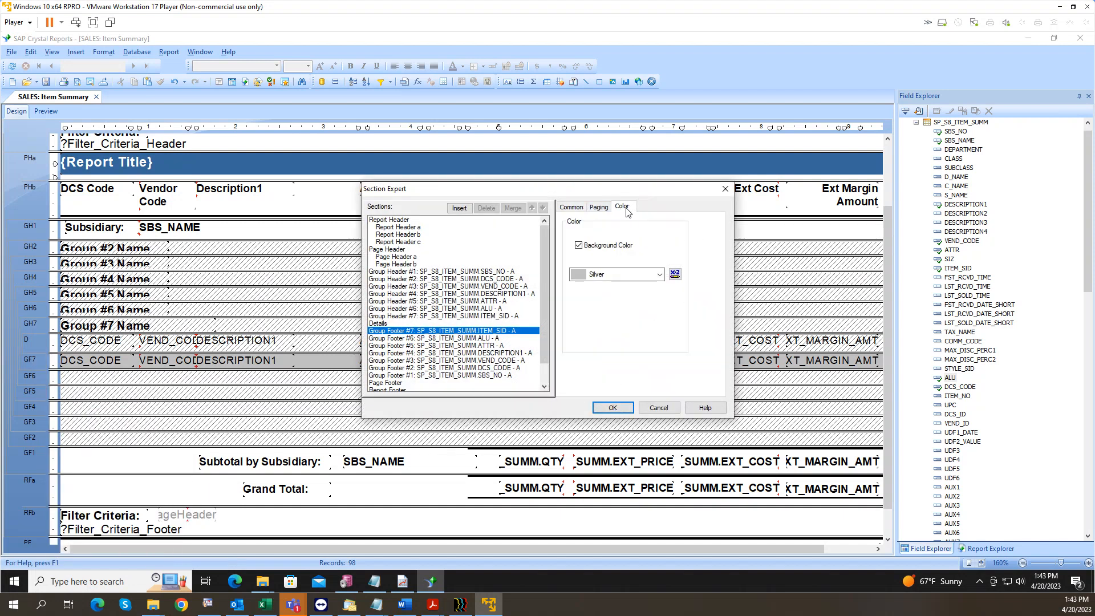
{"action": "left_click", "coordinate": [580, 246]}
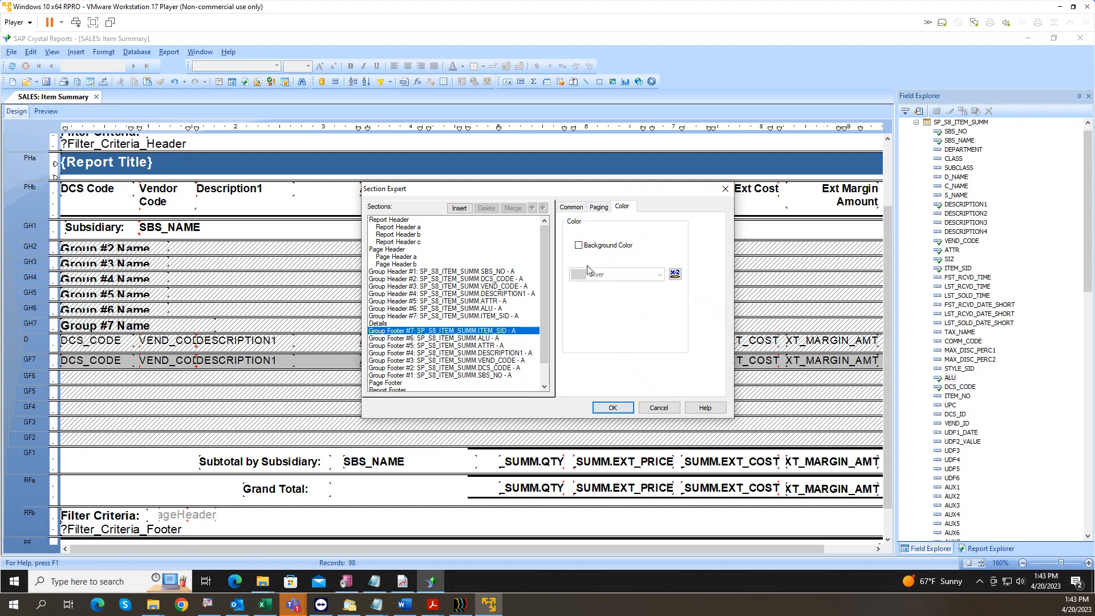
{"action": "left_click", "coordinate": [579, 245]}
{"action": "left_click", "coordinate": [605, 274]}
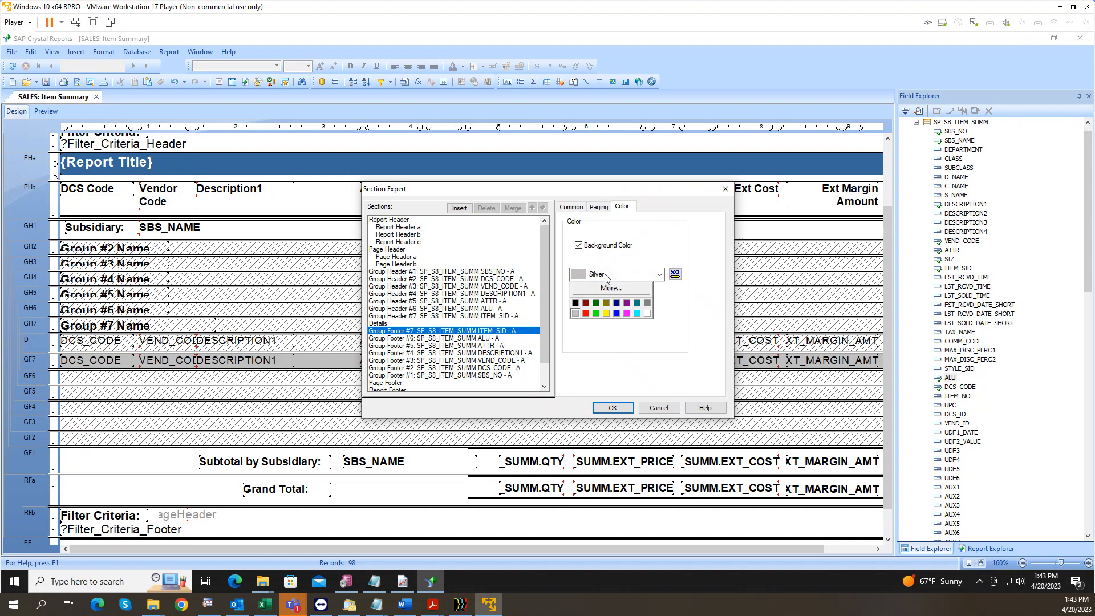
{"action": "left_click", "coordinate": [608, 286]}
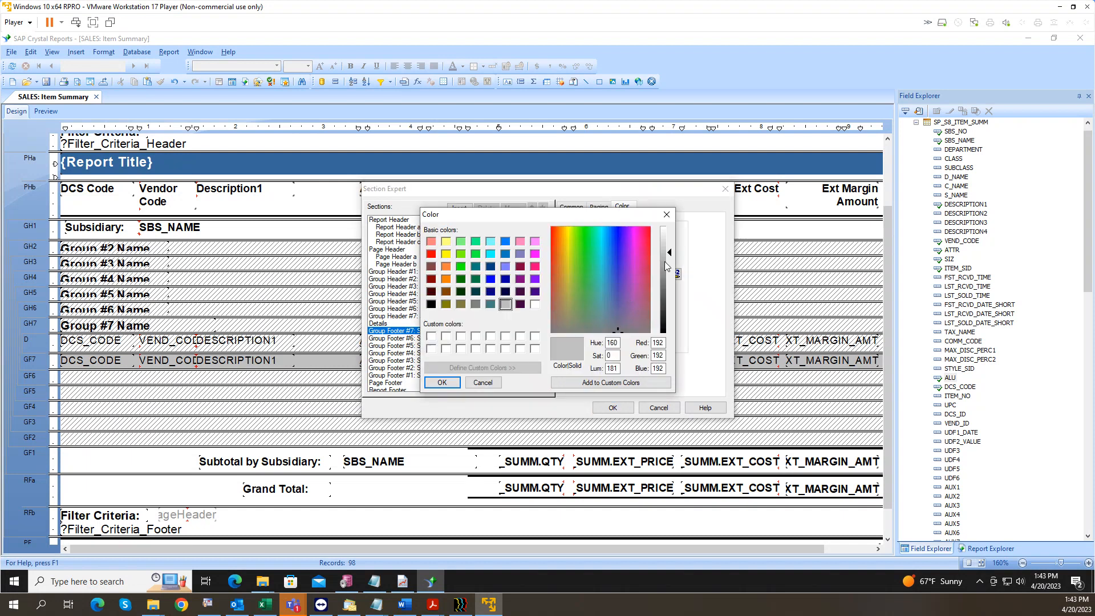
{"action": "left_click", "coordinate": [482, 382]}
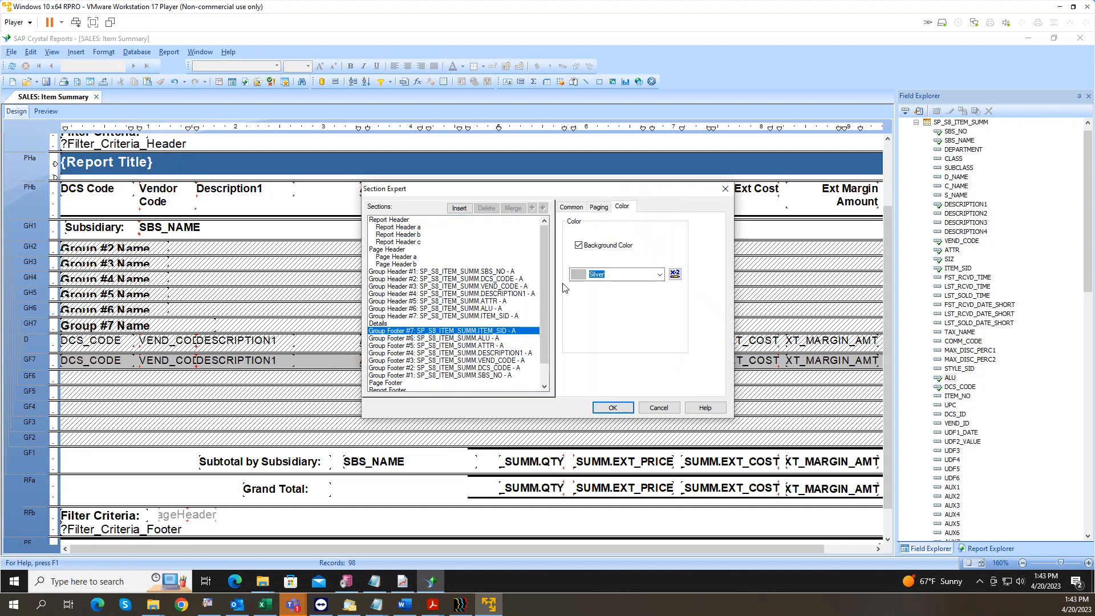
{"action": "left_click", "coordinate": [578, 246]}
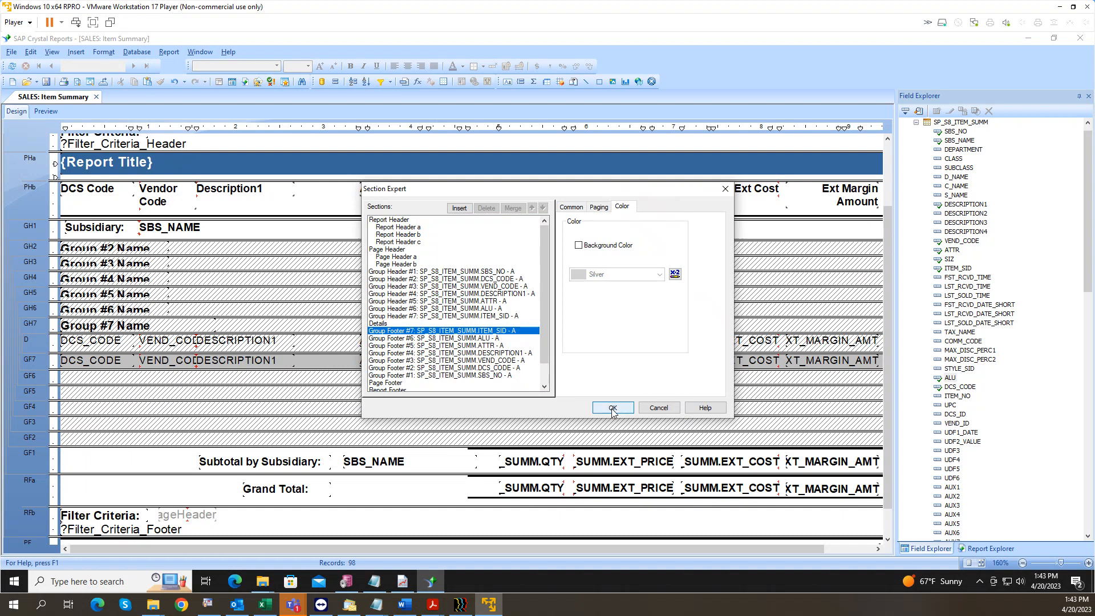
{"action": "left_click", "coordinate": [612, 408]}
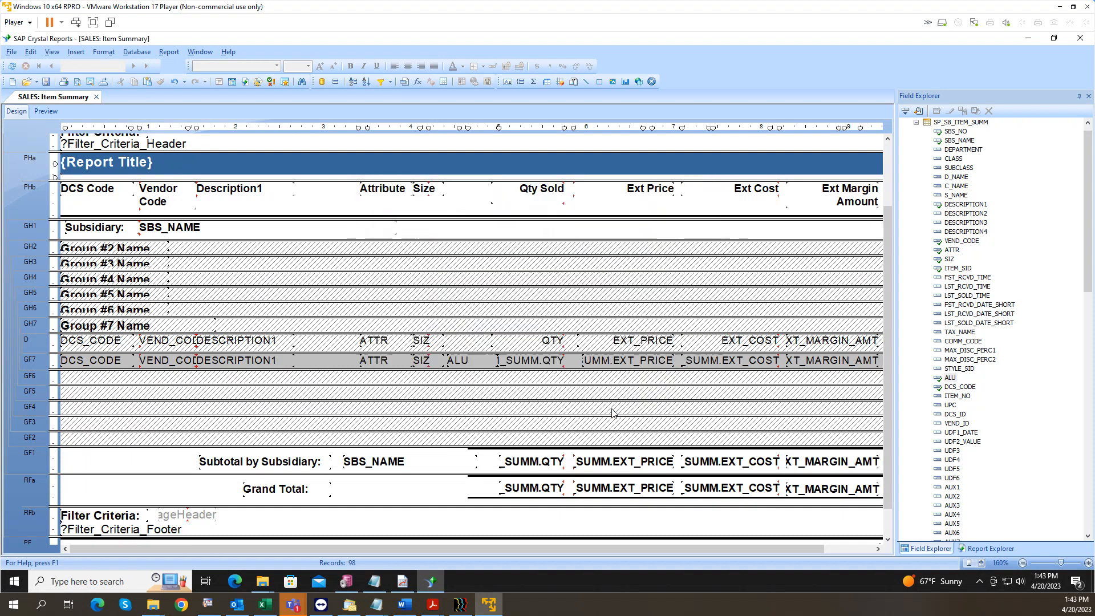
Step: Preview the unshaded report, then compare the DEPARTMENT and DCS_CODE database fields
{"action": "left_click", "coordinate": [47, 111]}
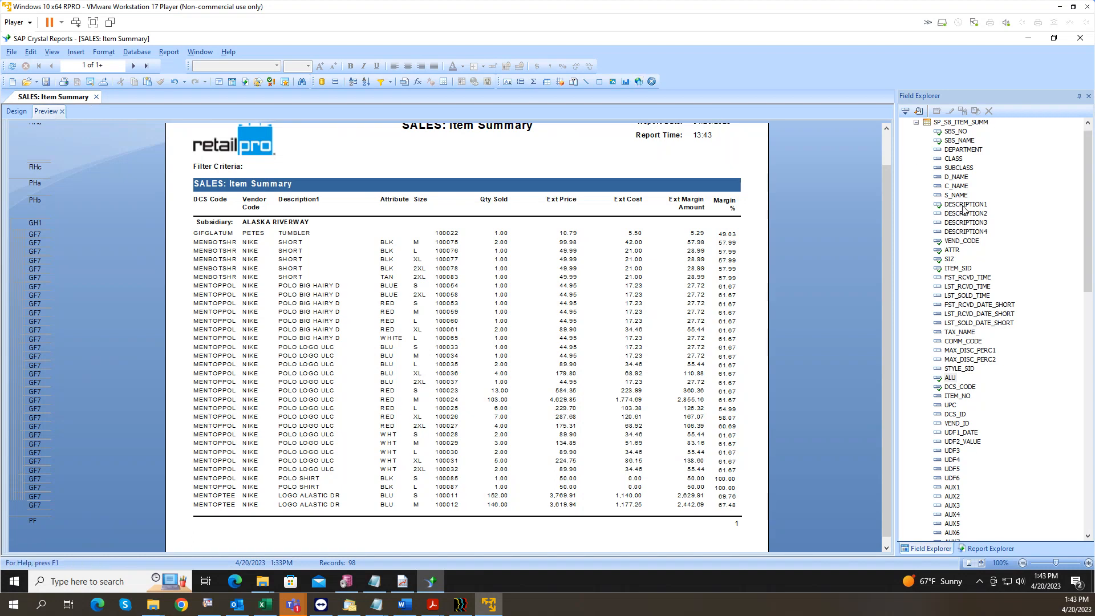
{"action": "left_click", "coordinate": [963, 150]}
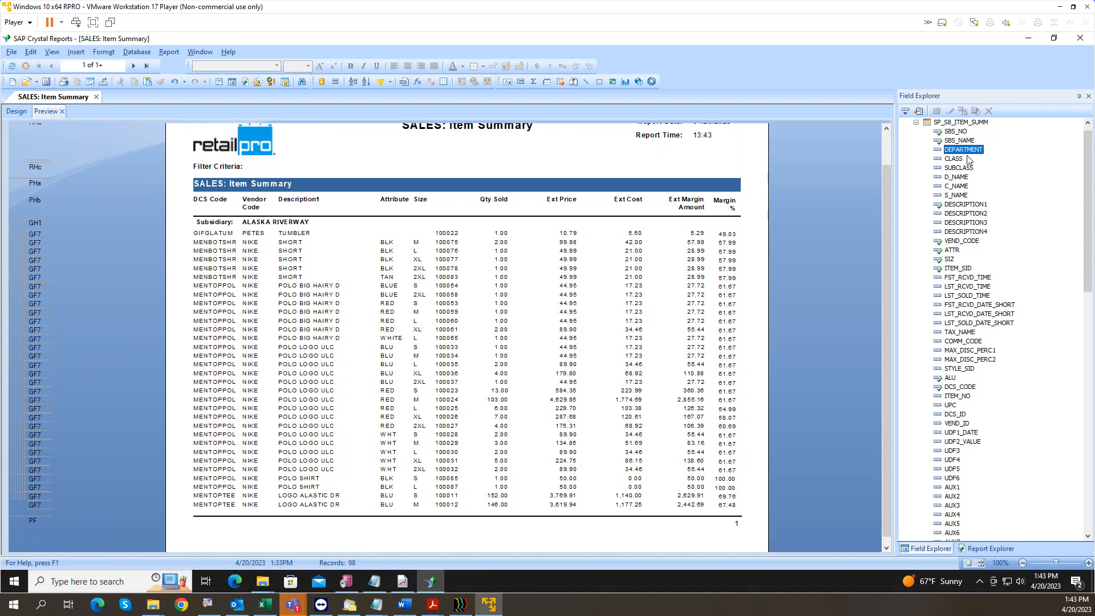
{"action": "key", "text": "Down"}
{"action": "key", "text": "Down"}
{"action": "key", "text": "Down"}
{"action": "key", "text": "Down"}
{"action": "key", "text": "Down"}
{"action": "key", "text": "Down"}
{"action": "key", "text": "Down"}
{"action": "key", "text": "Down"}
{"action": "key", "text": "Down"}
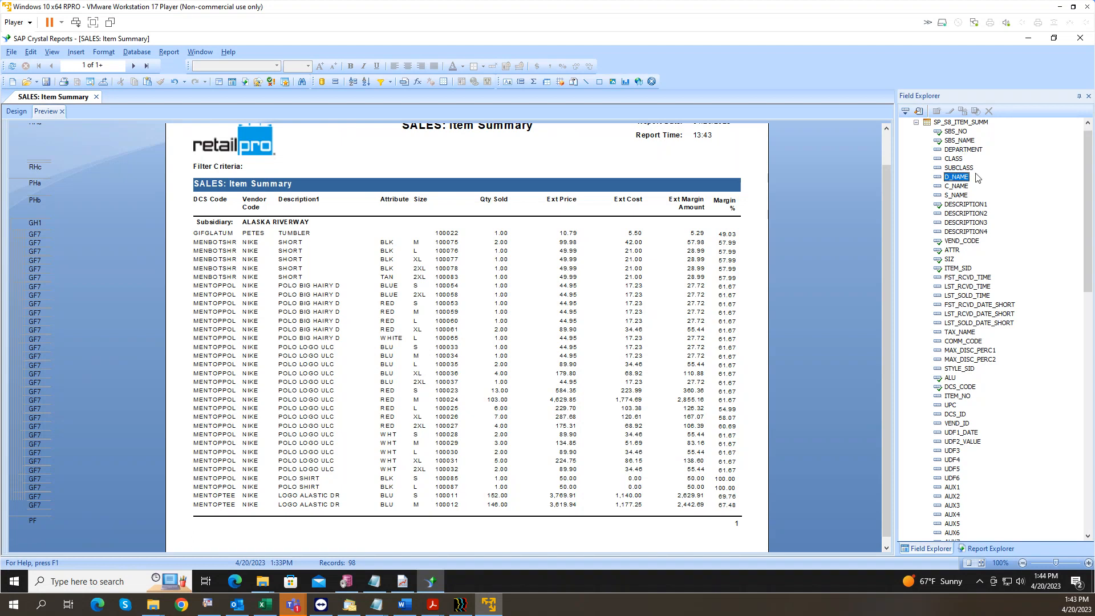
{"action": "key", "text": "d"}
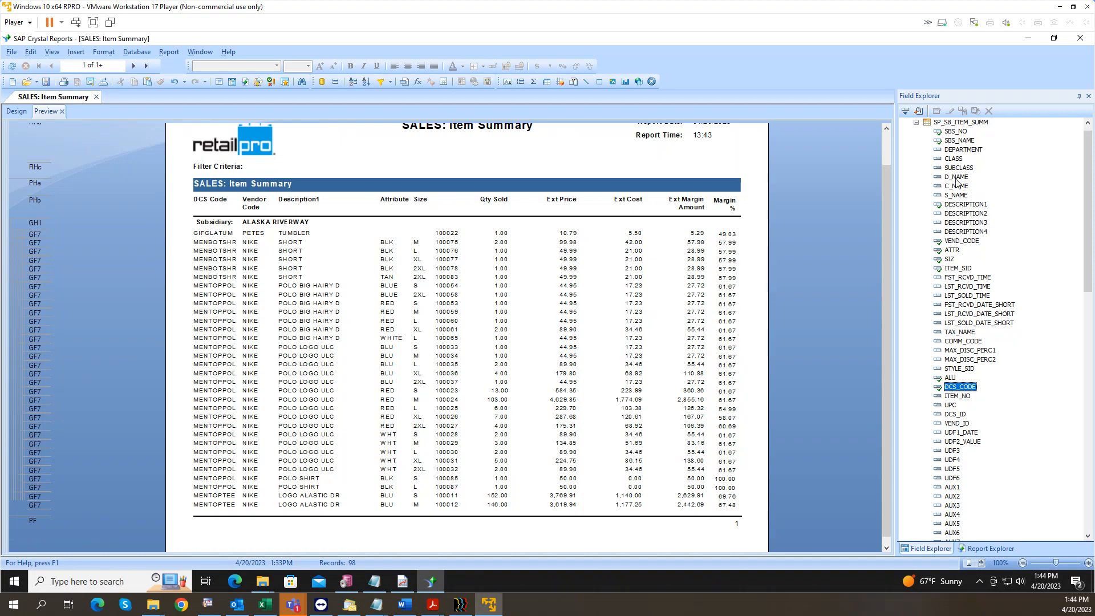
{"action": "left_click", "coordinate": [961, 151]}
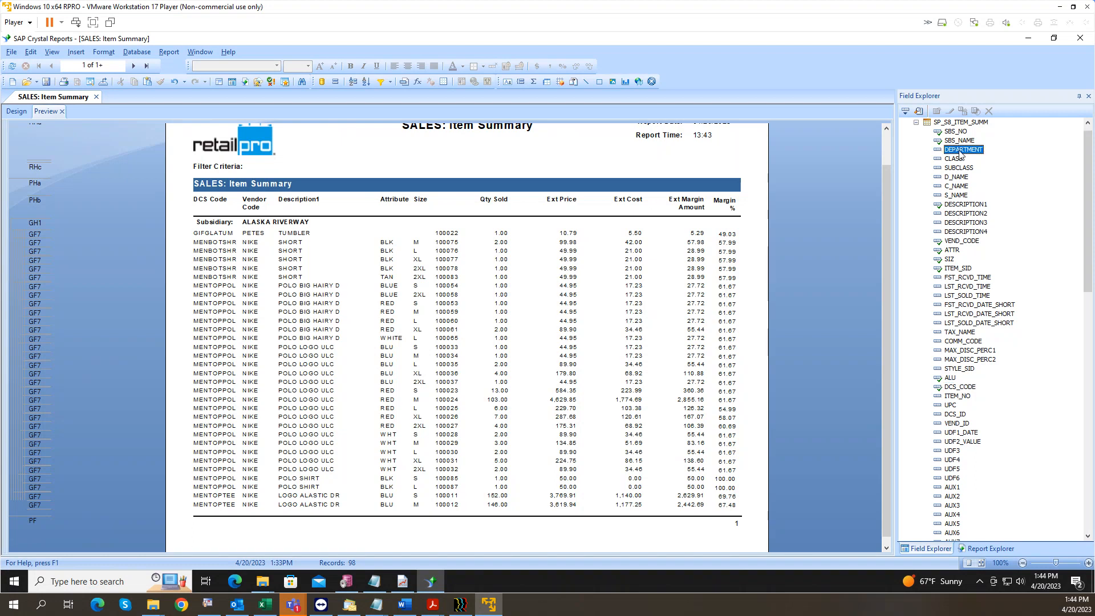
{"action": "left_click", "coordinate": [967, 389]}
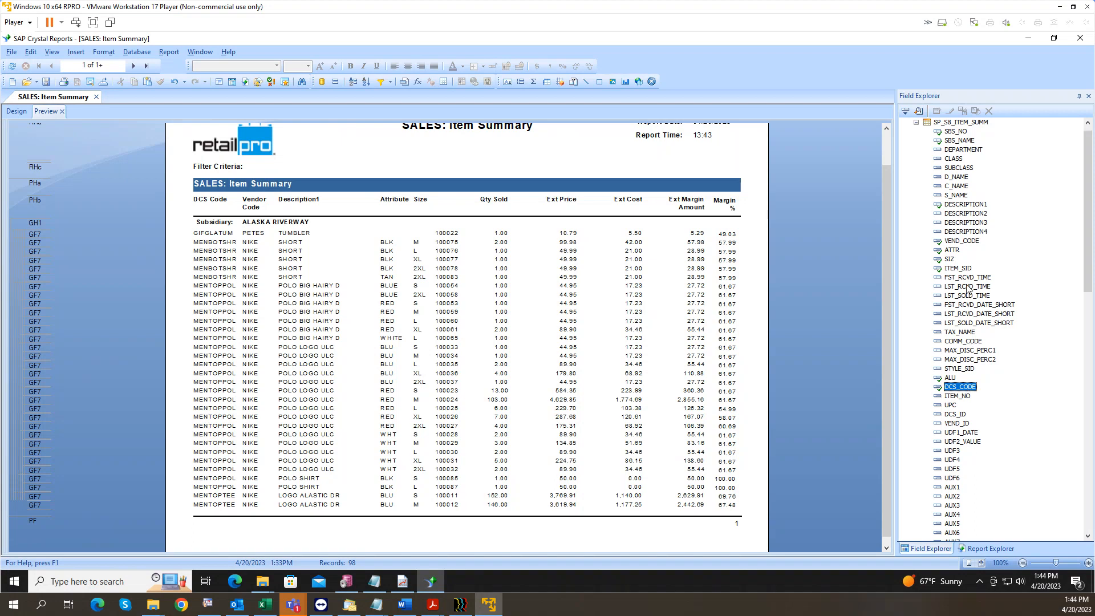
{"action": "left_click", "coordinate": [960, 151]}
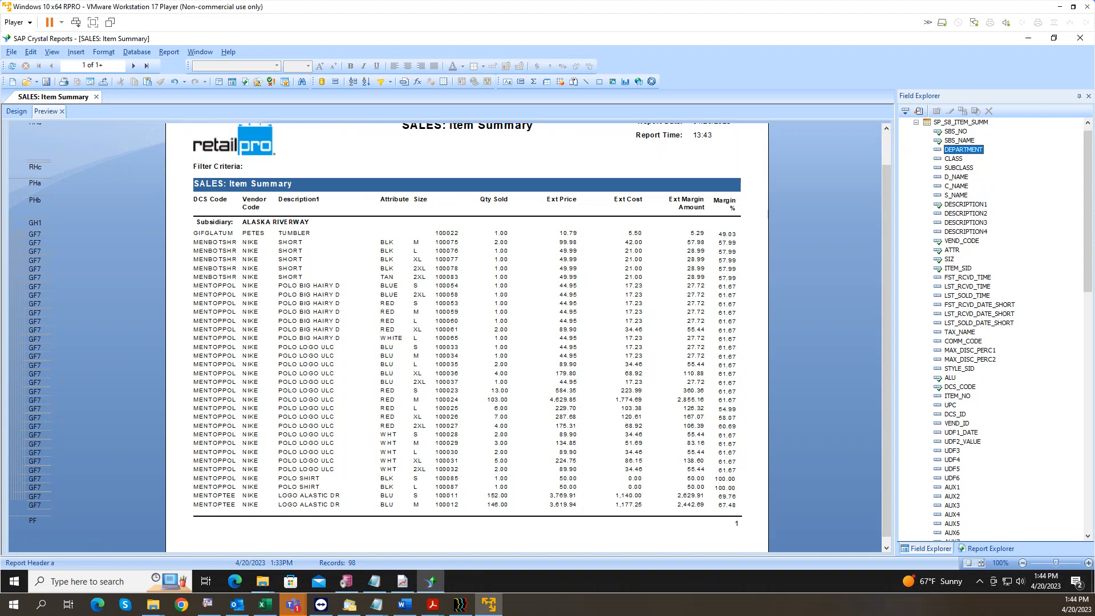
Step: Return to the Design view, expand Formula Fields and open fGTMarginPerc to read it
{"action": "left_click", "coordinate": [20, 112]}
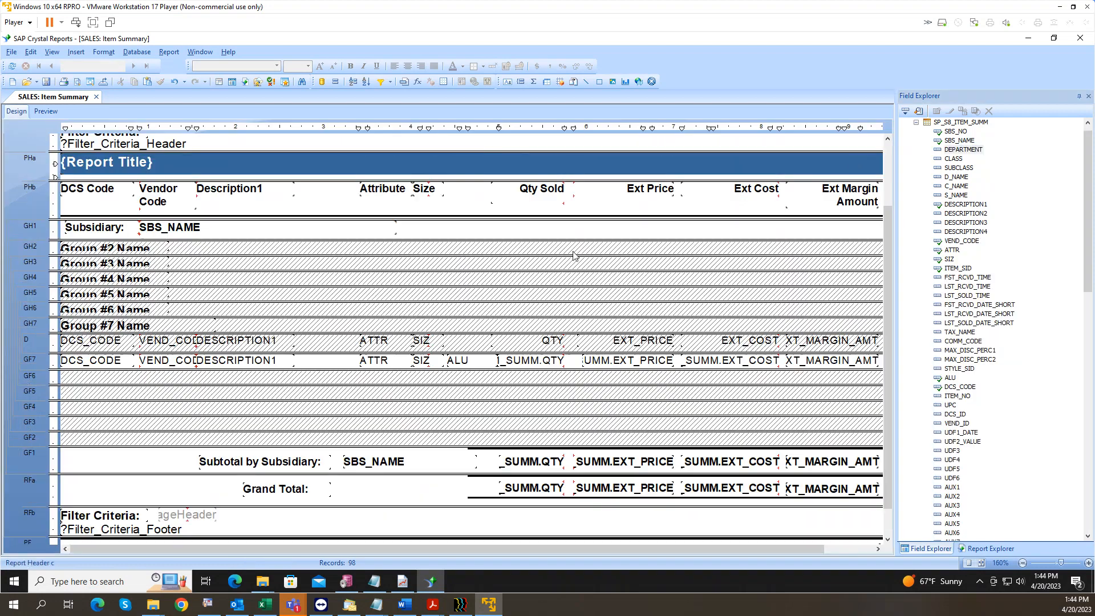
{"action": "left_click", "coordinate": [916, 130]}
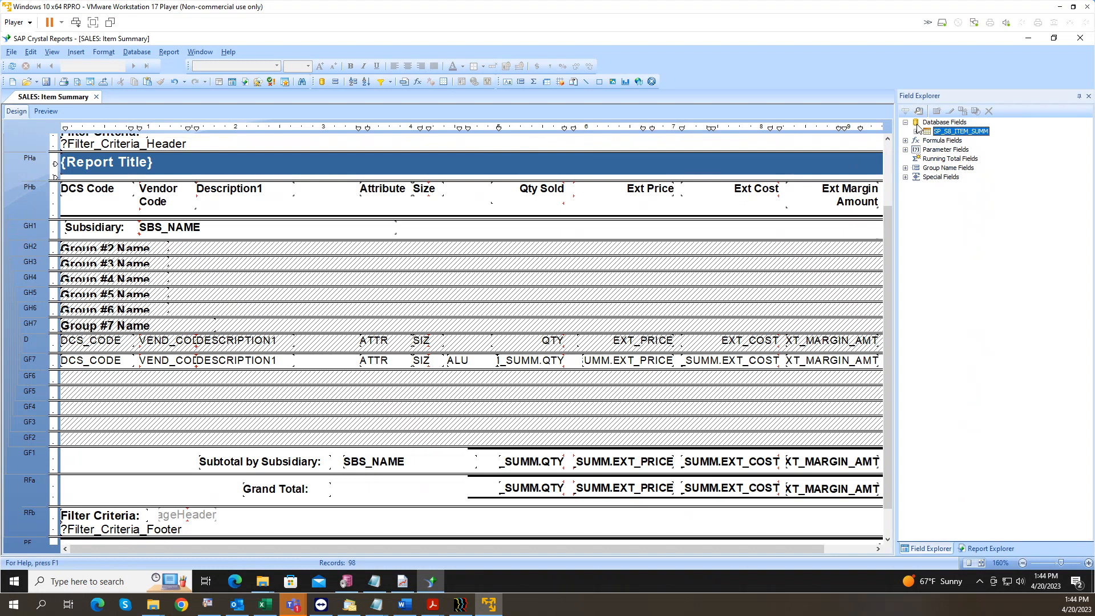
{"action": "left_click", "coordinate": [906, 140]}
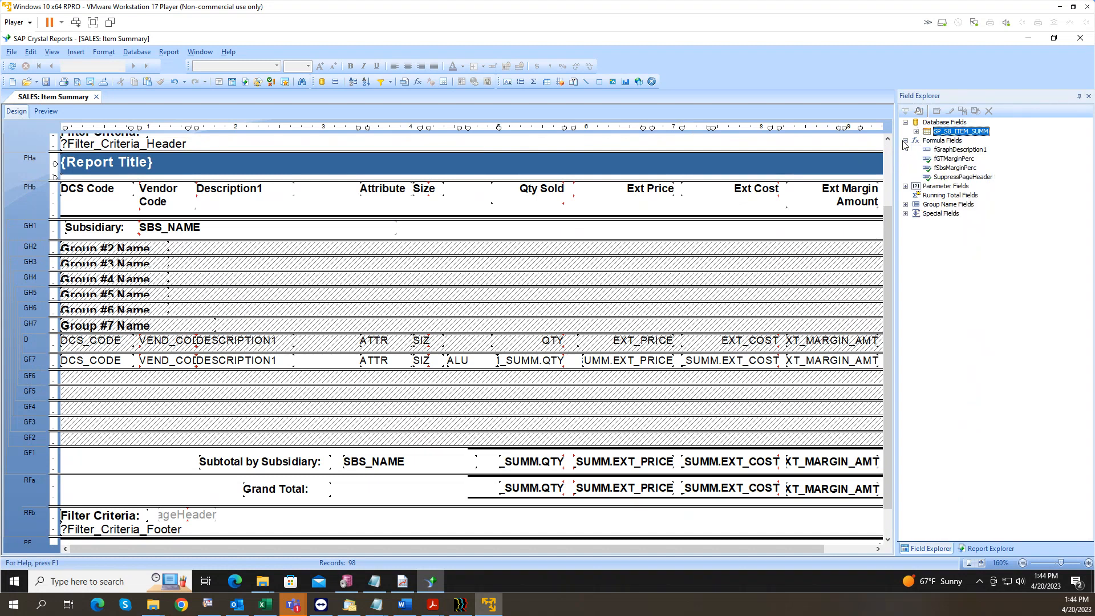
{"action": "left_click", "coordinate": [942, 160]}
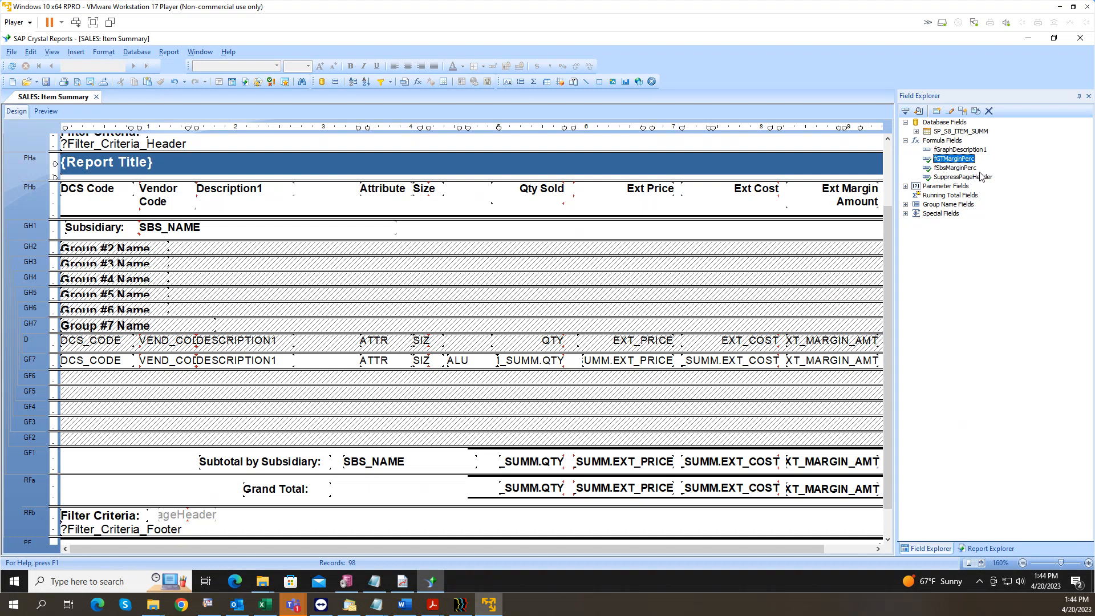
{"action": "double_click", "coordinate": [967, 160]}
Step: Review the fSbsMarginPerc formula, then begin a new formula from the Formula Fields menu
{"action": "left_click", "coordinate": [948, 169]}
{"action": "double_click", "coordinate": [948, 168]}
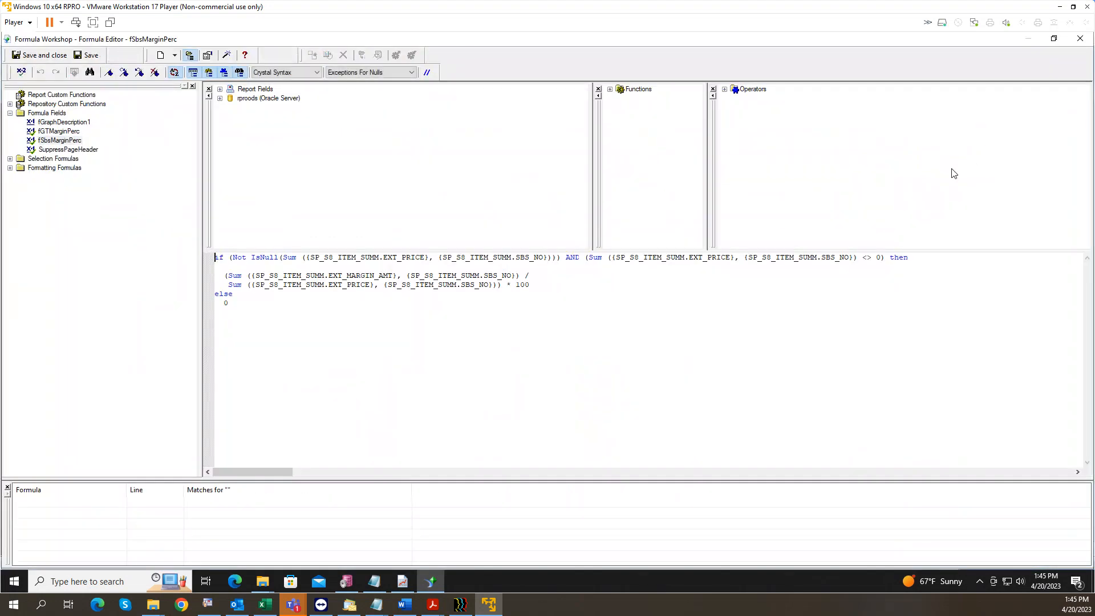
{"action": "left_click", "coordinate": [1077, 44]}
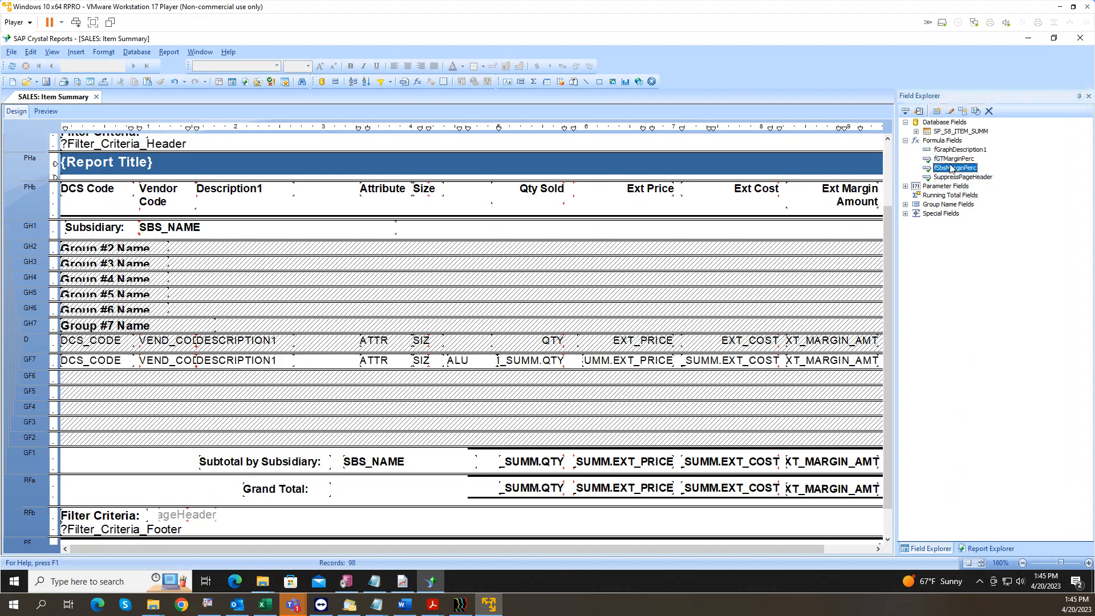
{"action": "right_click", "coordinate": [947, 162]}
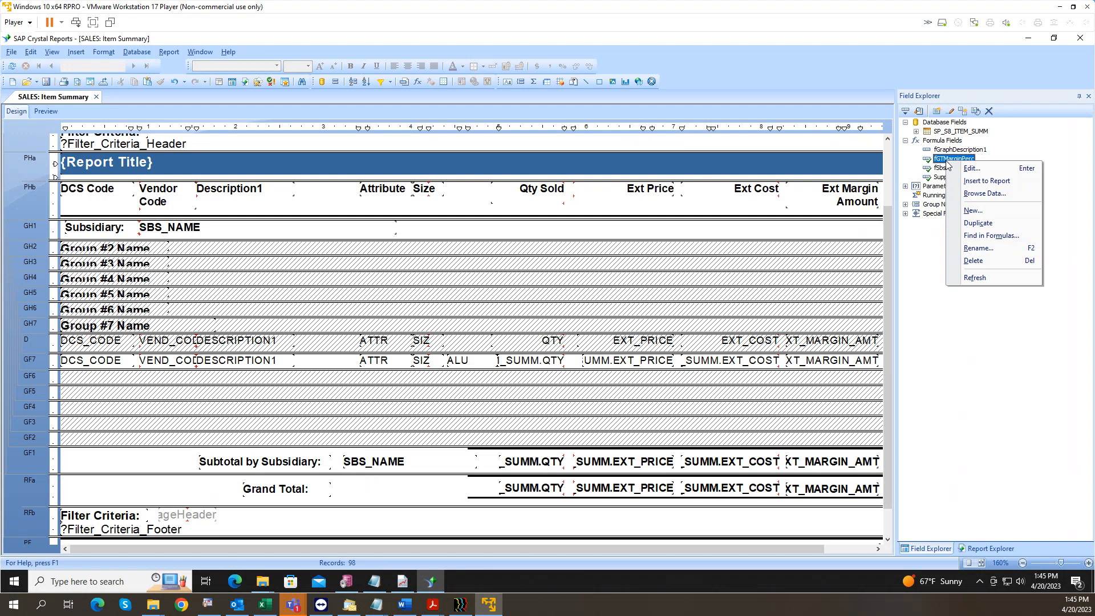
{"action": "left_click", "coordinate": [988, 215]}
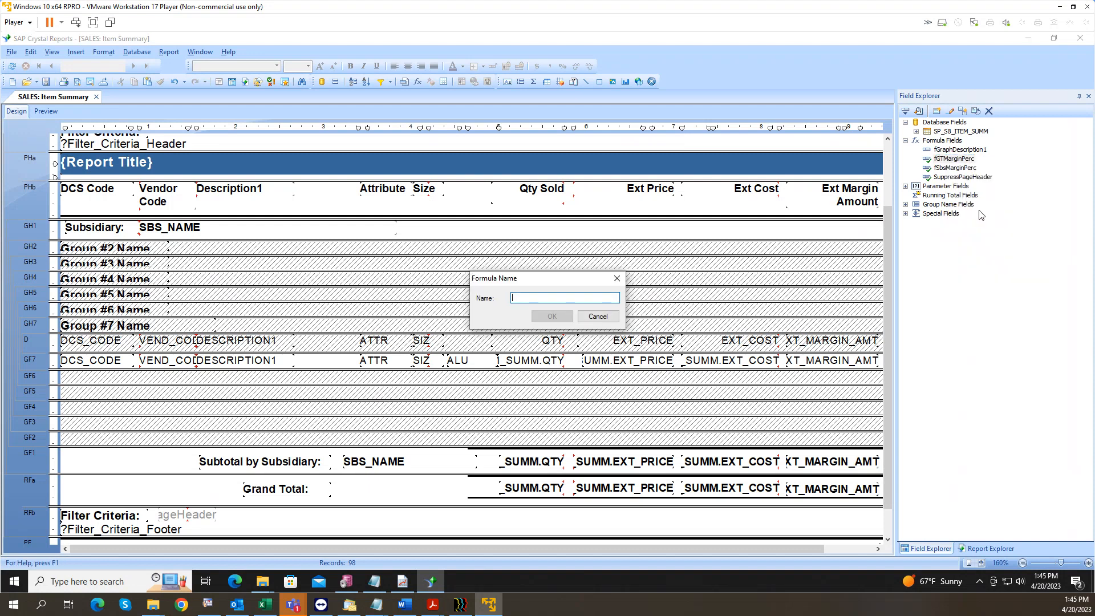
Step: Name the new formula 'Dept', briefly trying an 'f' prefix before removing it
{"action": "type", "text": "Dept"}
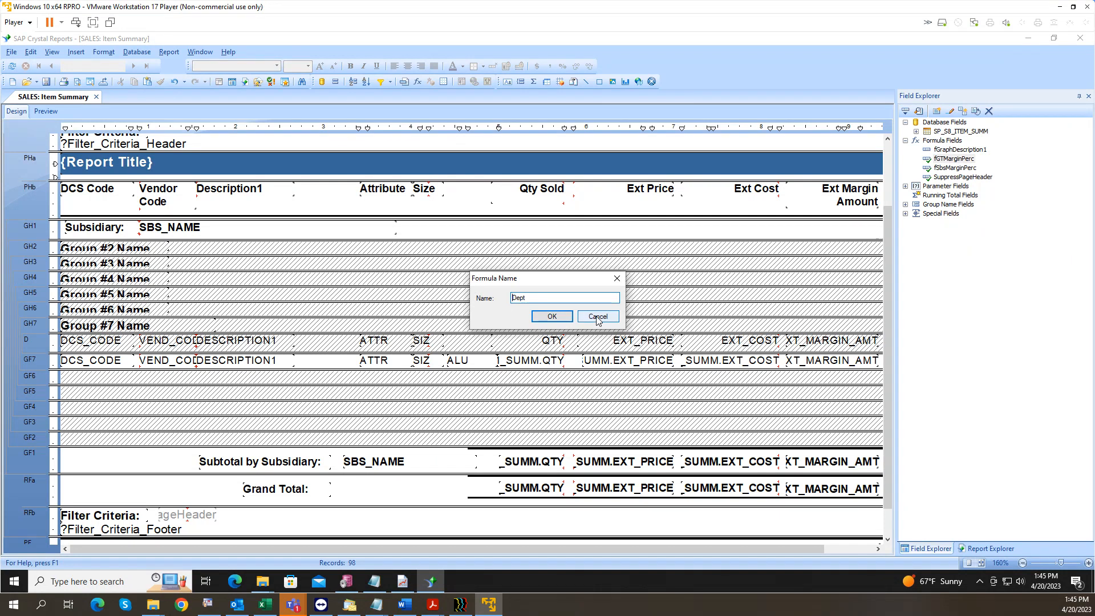
{"action": "key", "text": "Home"}
{"action": "type", "text": "f"}
{"action": "key", "text": "BackSpace"}
Step: Confirm the Dept name and locate DCS_CODE under rproods > SP_S8_ITEM_SUMM in Formula Workshop
{"action": "left_click", "coordinate": [552, 317]}
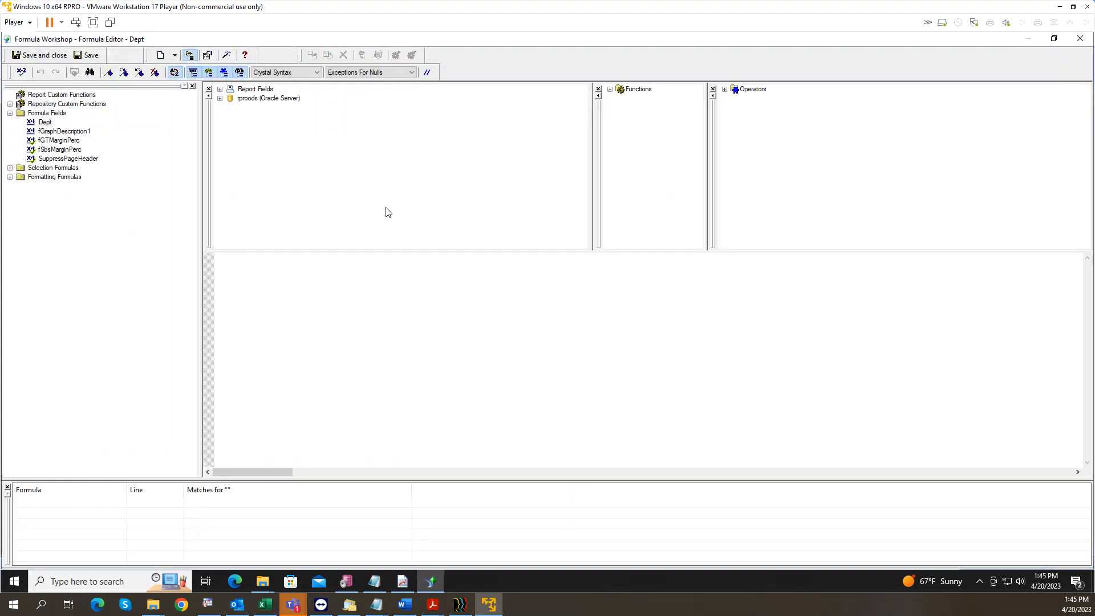
{"action": "left_click", "coordinate": [220, 90]}
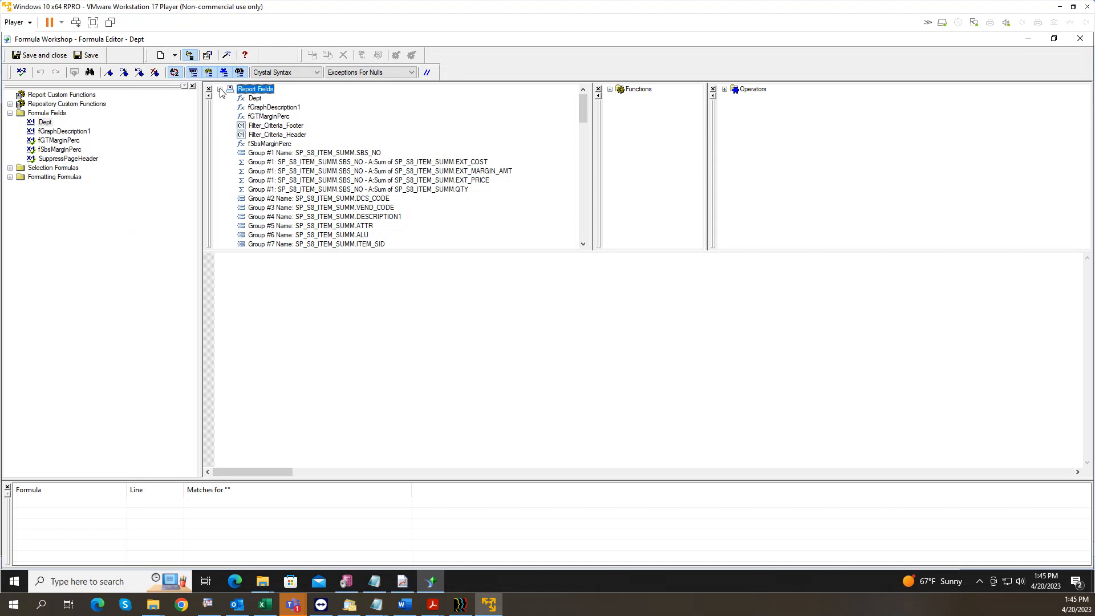
{"action": "left_click", "coordinate": [220, 89]}
{"action": "left_click", "coordinate": [220, 98]}
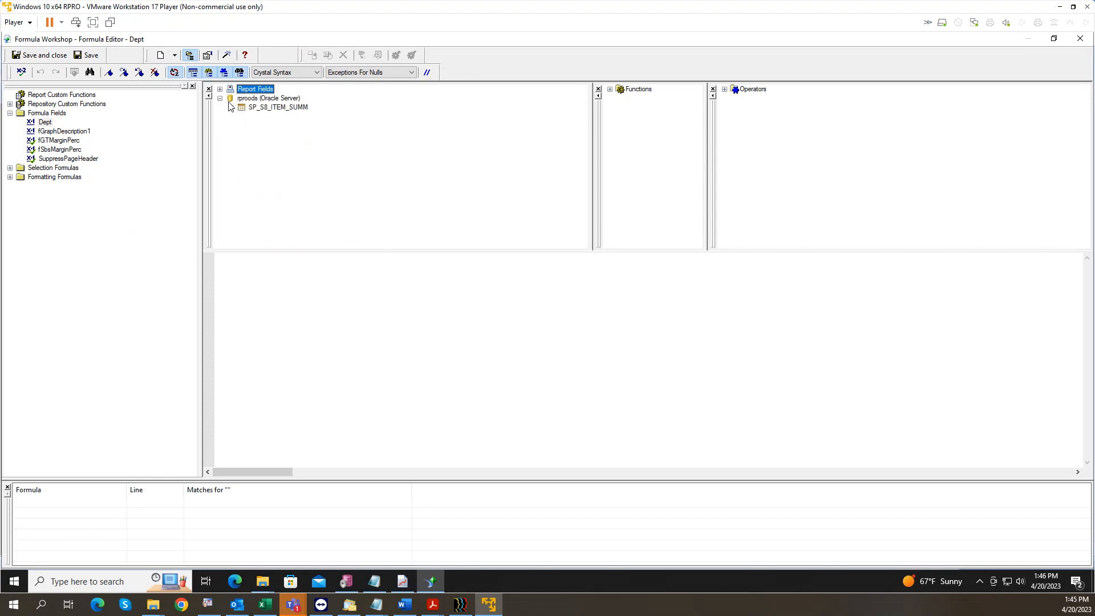
{"action": "left_click", "coordinate": [231, 108]}
{"action": "left_click", "coordinate": [231, 90]}
{"action": "left_click", "coordinate": [220, 98]}
{"action": "left_click", "coordinate": [220, 99]}
{"action": "left_click", "coordinate": [230, 108]}
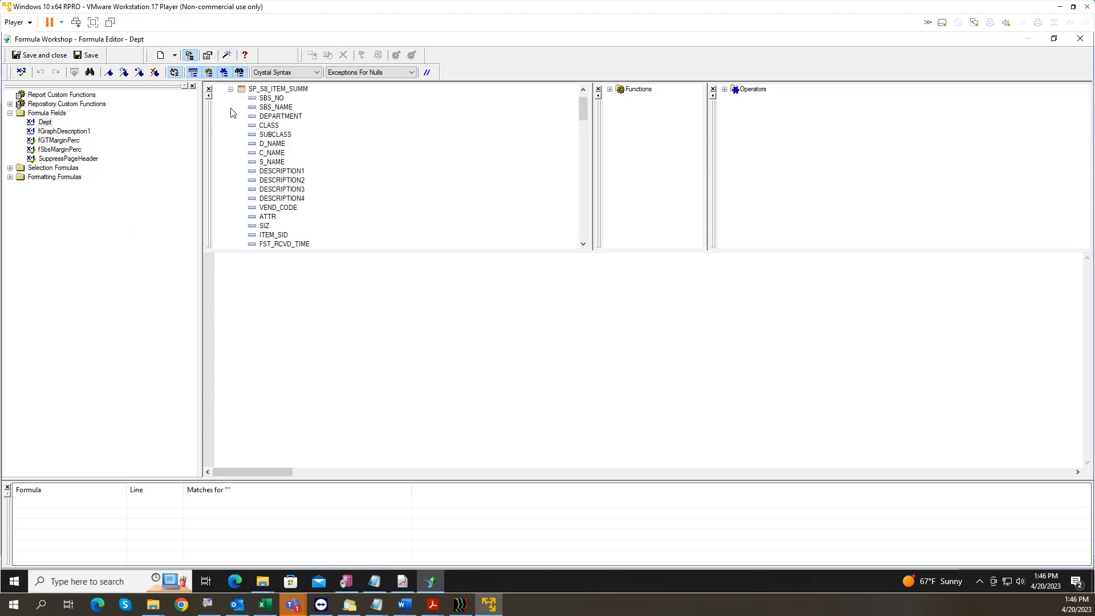
{"action": "left_click", "coordinate": [275, 117]}
{"action": "key", "text": "Down"}
{"action": "key", "text": "Down"}
{"action": "key", "text": "Down"}
{"action": "key", "text": "Down"}
{"action": "key", "text": "Down"}
{"action": "key", "text": "Down"}
{"action": "key", "text": "Down"}
{"action": "key", "text": "Down"}
{"action": "key", "text": "Down"}
{"action": "key", "text": "Down"}
{"action": "key", "text": "Down"}
{"action": "key", "text": "Down"}
{"action": "key", "text": "Down"}
{"action": "key", "text": "Down"}
{"action": "key", "text": "Down"}
{"action": "key", "text": "Down"}
{"action": "key", "text": "Down"}
{"action": "key", "text": "Down"}
{"action": "key", "text": "Down"}
{"action": "key", "text": "Down"}
Step: Write the Dept formula as left({SP_S8_ITEM_SUMM.DCS_CODE},3)
{"action": "left_click", "coordinate": [279, 277]}
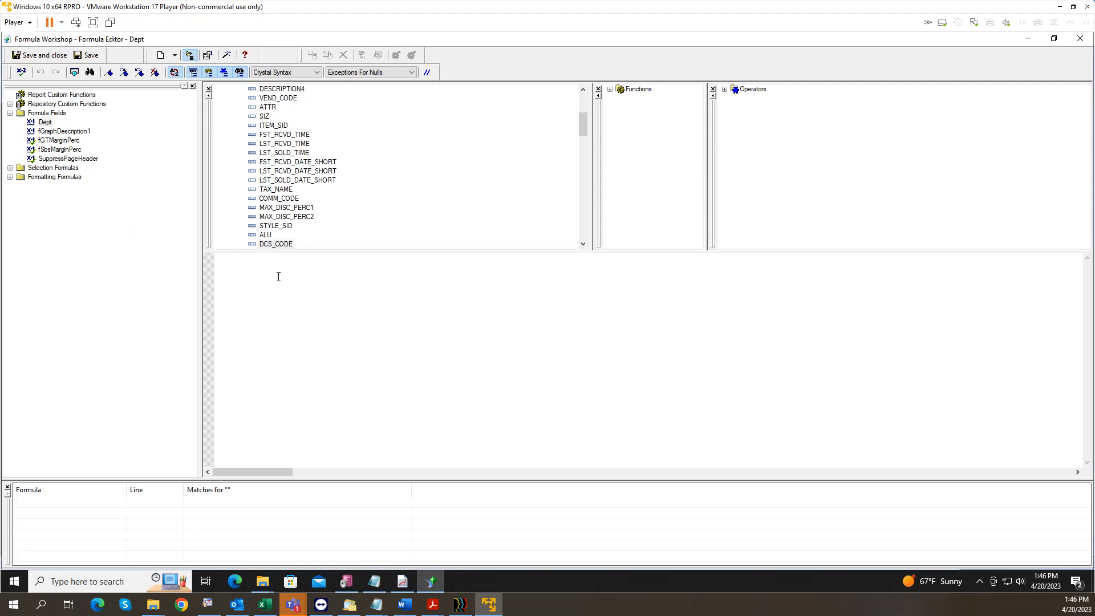
{"action": "type", "text": "left("}
{"action": "double_click", "coordinate": [279, 244]}
{"action": "type", "text": ",3)"}
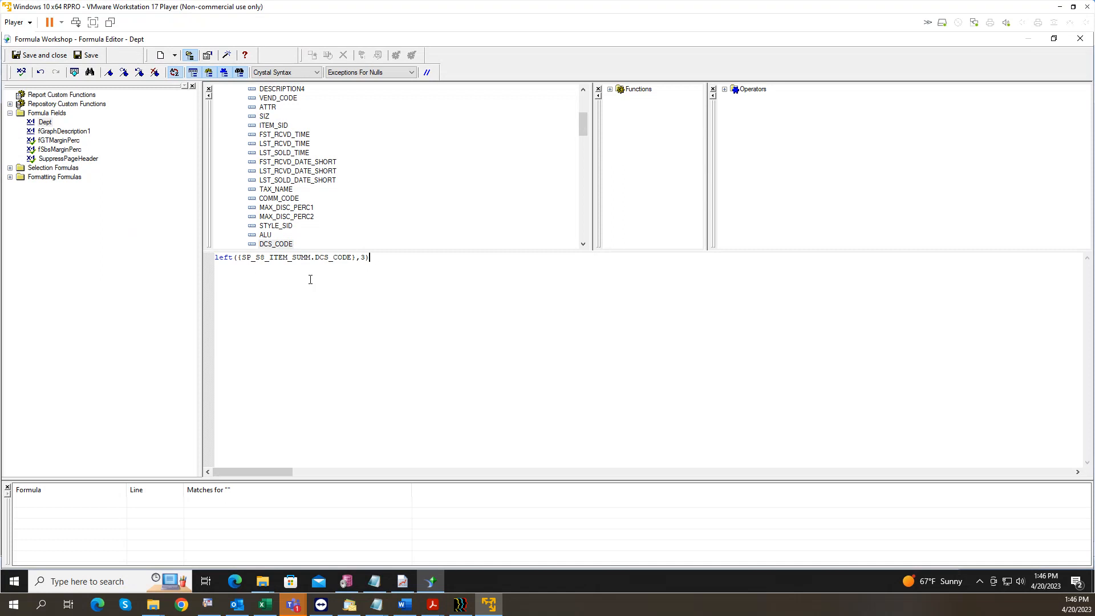
Step: Confirm the Dept formula has no errors and save it
{"action": "left_click", "coordinate": [22, 74]}
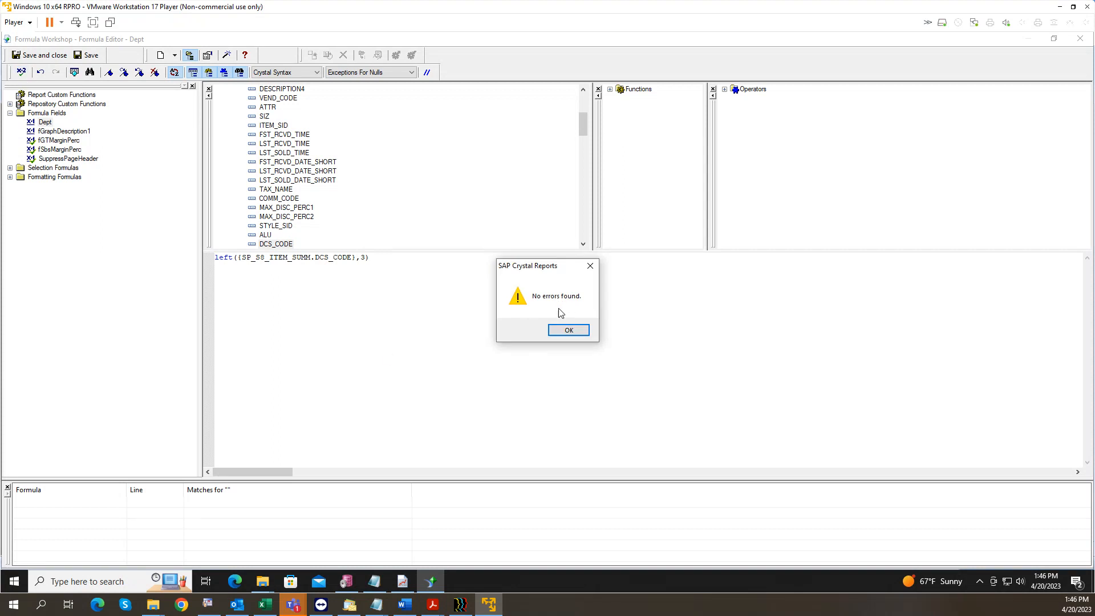
{"action": "left_click", "coordinate": [570, 332]}
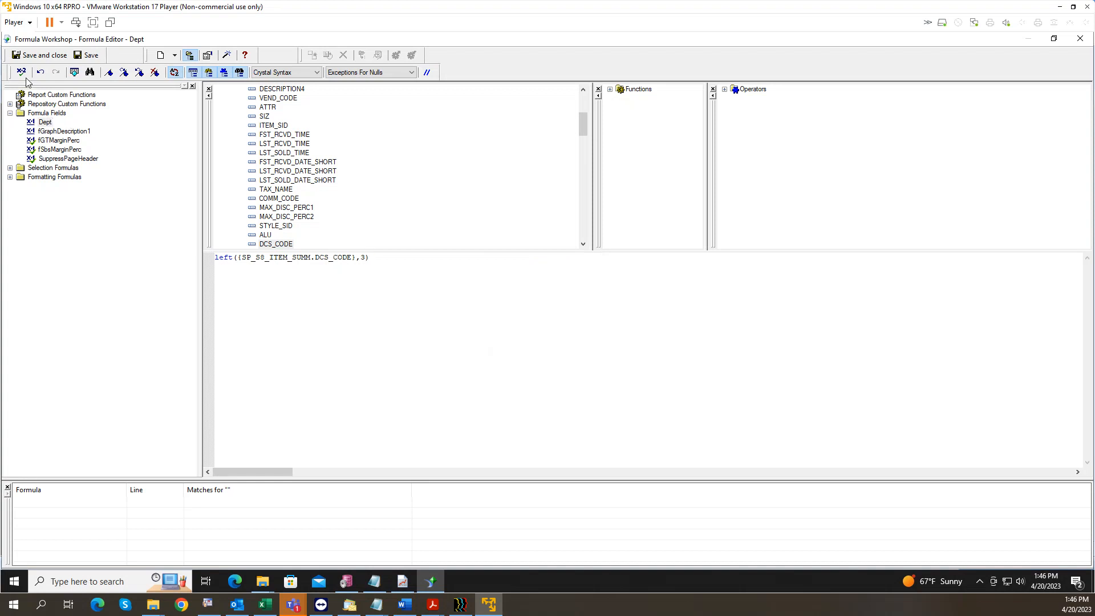
{"action": "left_click", "coordinate": [39, 57]}
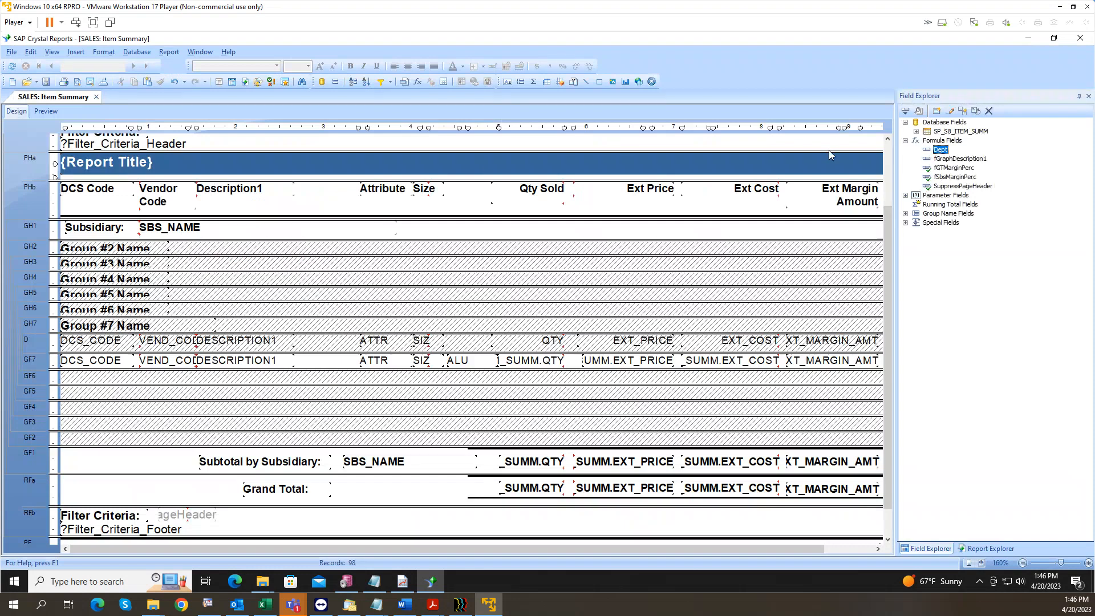
{"action": "left_click", "coordinate": [336, 82]}
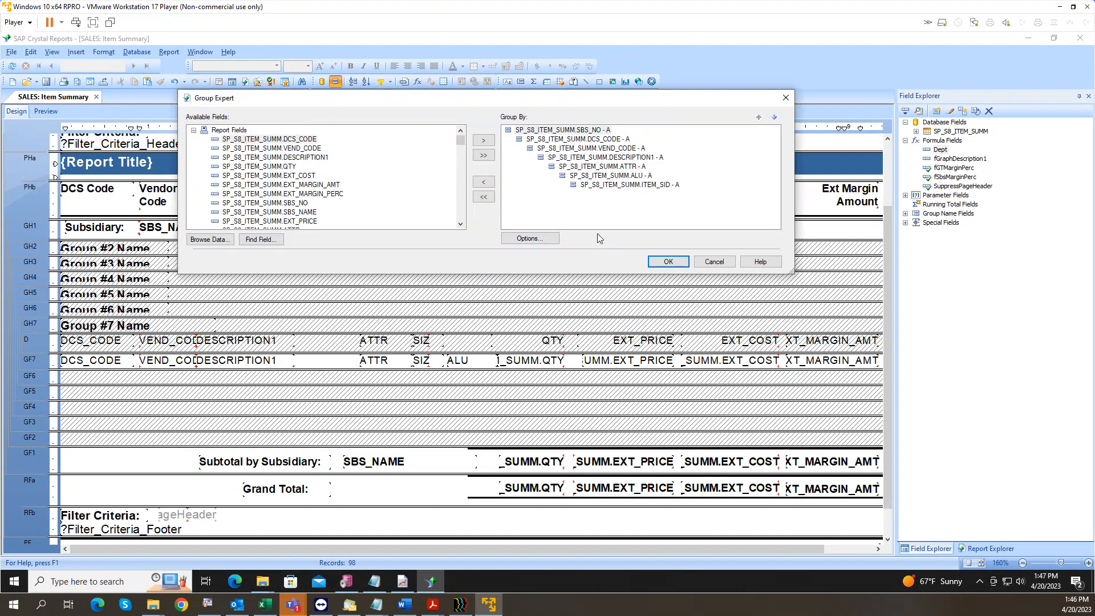
Step: Remove the ALU, VEND_CODE, DESCRIPTION1 and ATTR grouping levels
{"action": "left_click", "coordinate": [614, 177]}
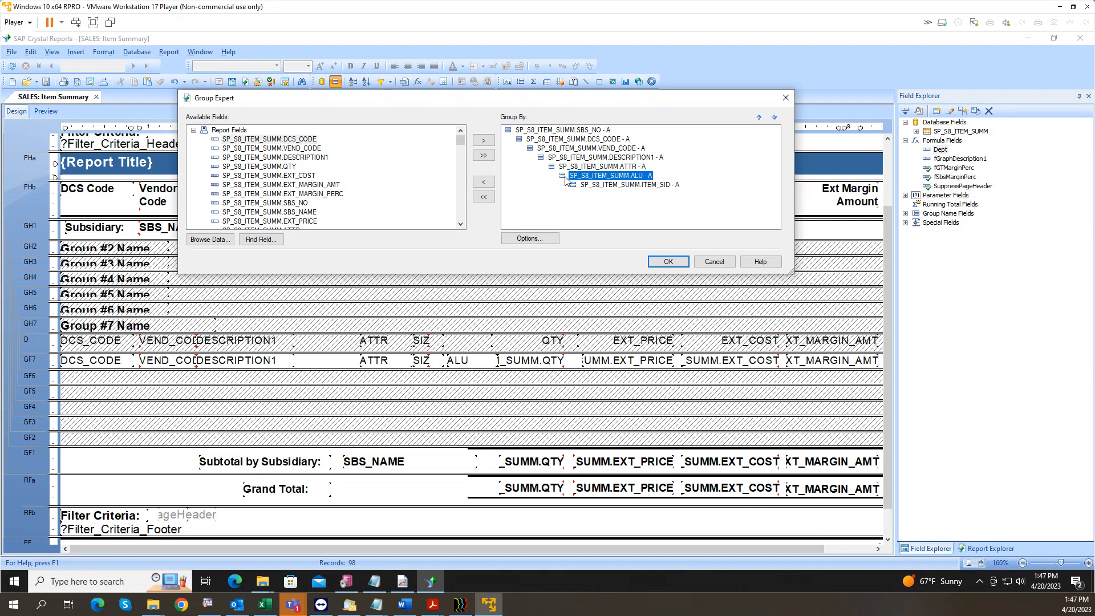
{"action": "left_click", "coordinate": [484, 181]}
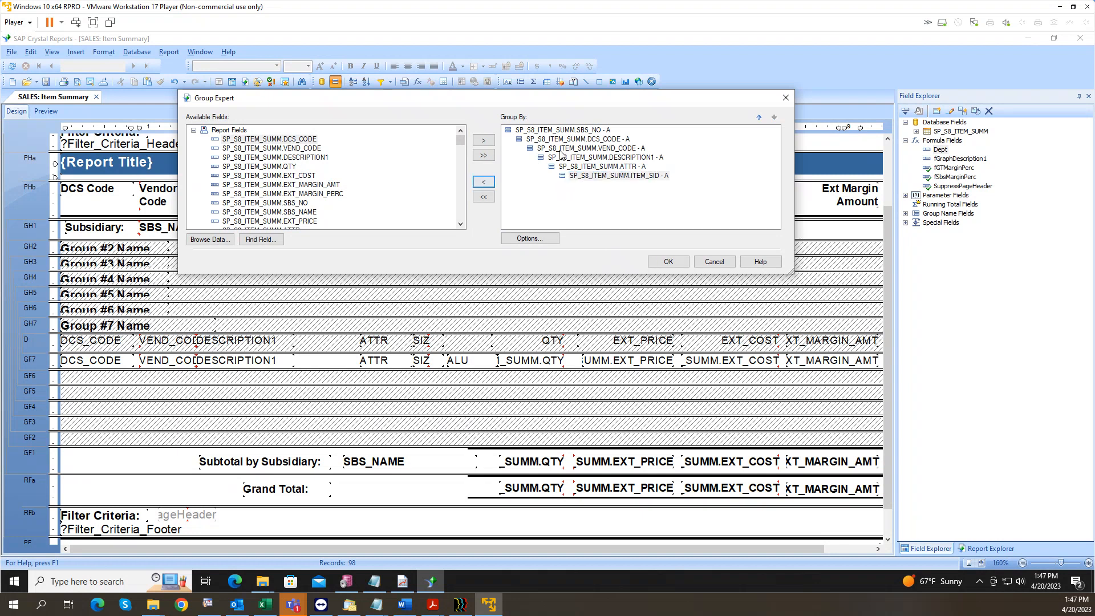
{"action": "left_click", "coordinate": [591, 149]}
{"action": "left_click", "coordinate": [488, 183]}
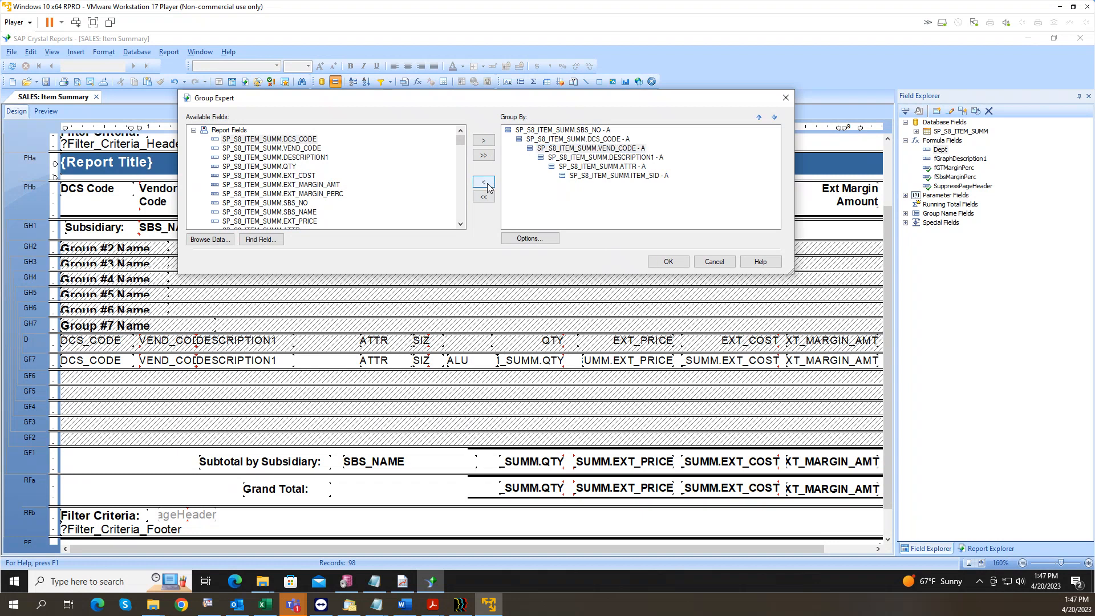
{"action": "left_click", "coordinate": [483, 182]}
{"action": "left_click", "coordinate": [483, 182]}
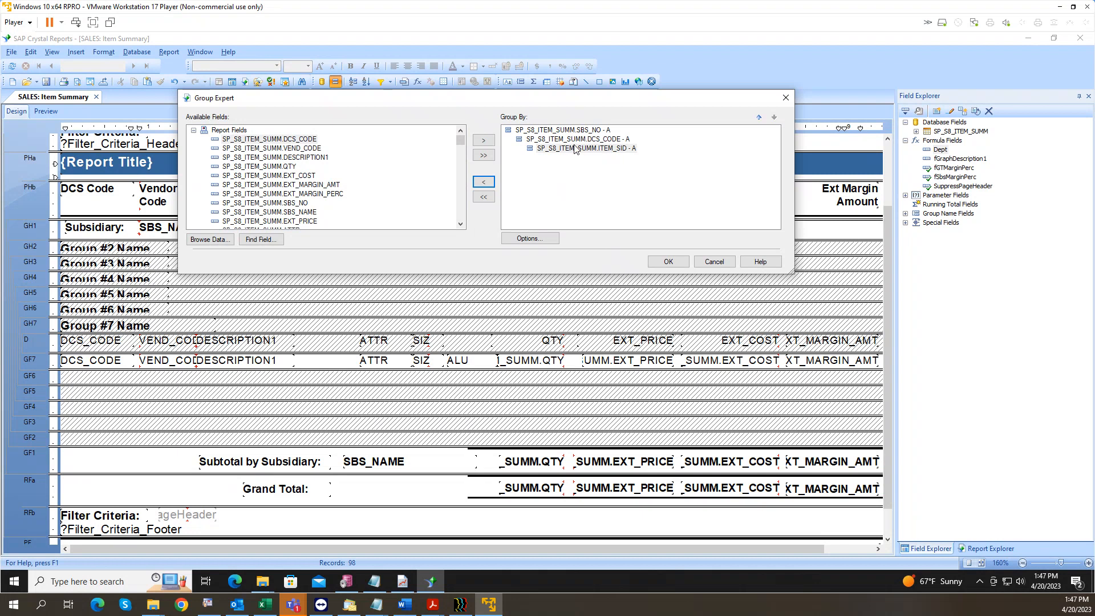
{"action": "left_click", "coordinate": [193, 131]}
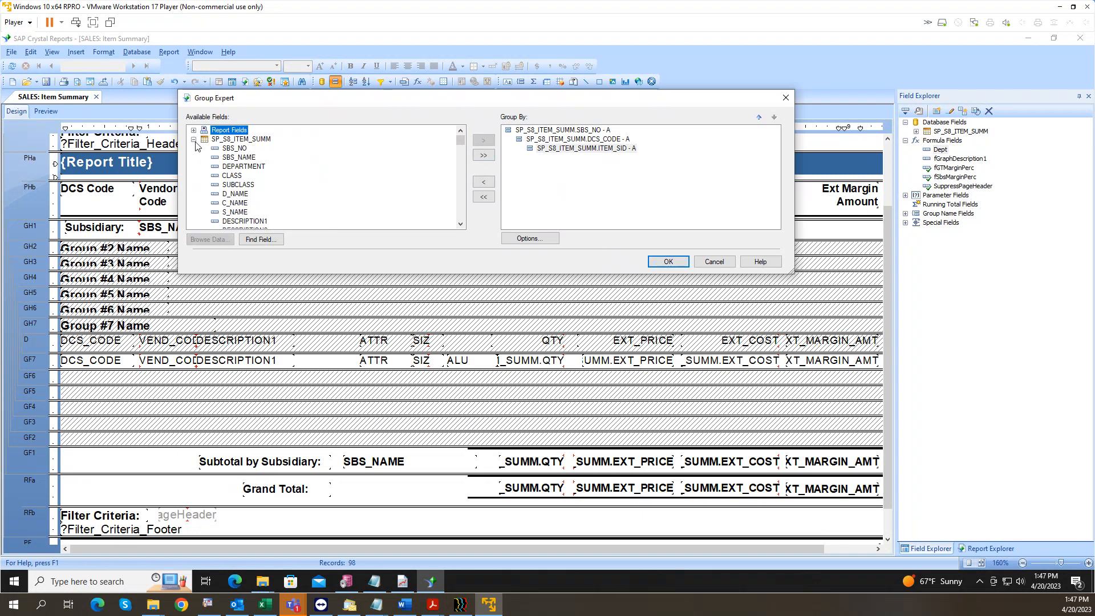
{"action": "left_click", "coordinate": [244, 169]}
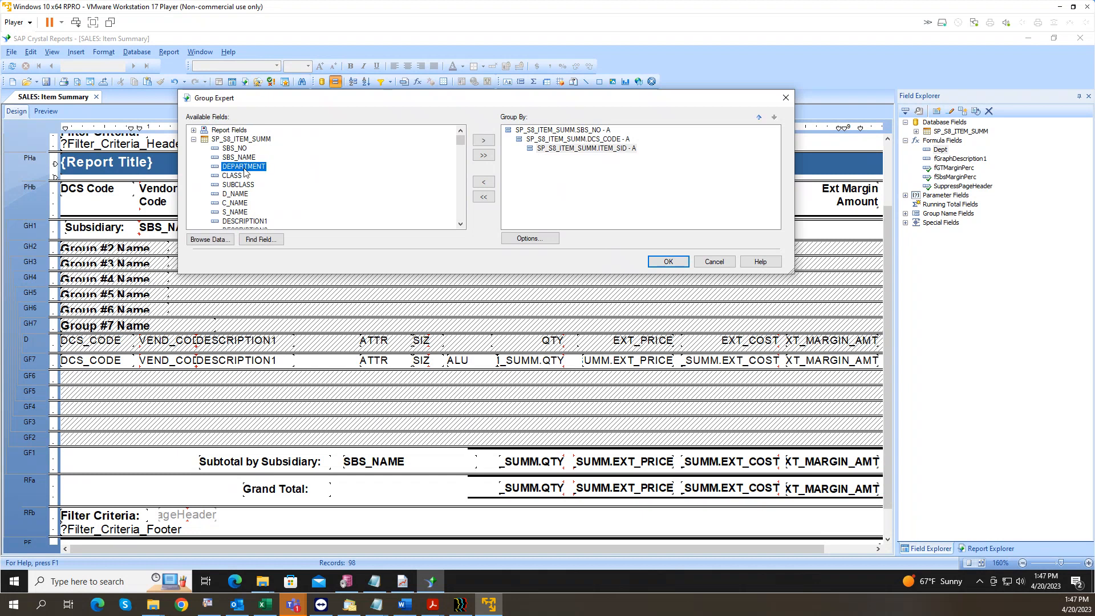
{"action": "left_click", "coordinate": [193, 139]}
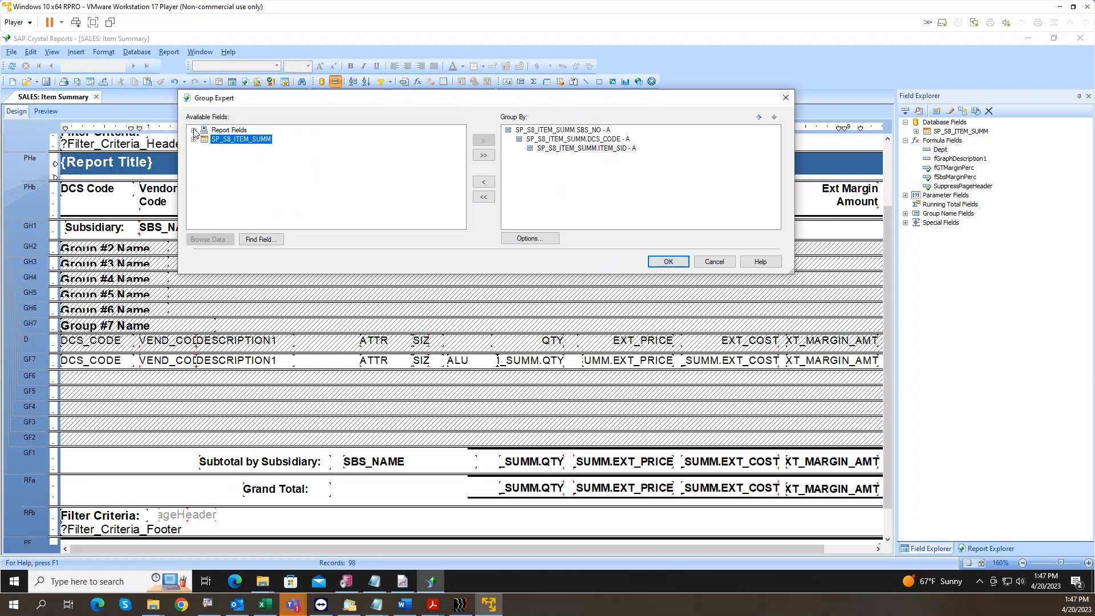
{"action": "left_click", "coordinate": [194, 131]}
{"action": "scroll", "coordinate": [251, 174], "scroll_direction": "down", "scroll_amount": 3}
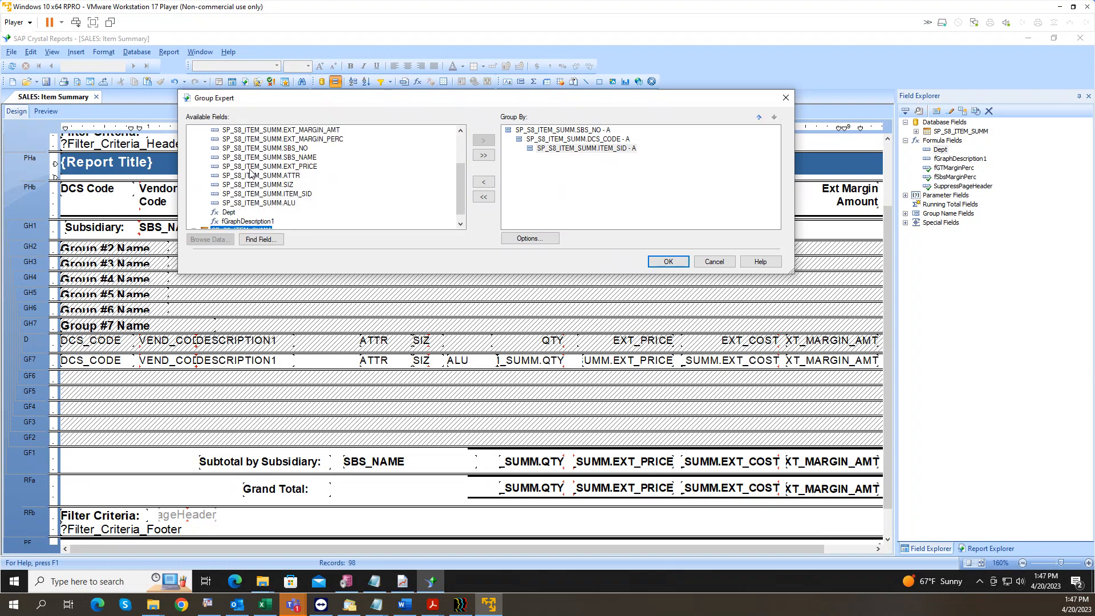
{"action": "left_click", "coordinate": [234, 203]}
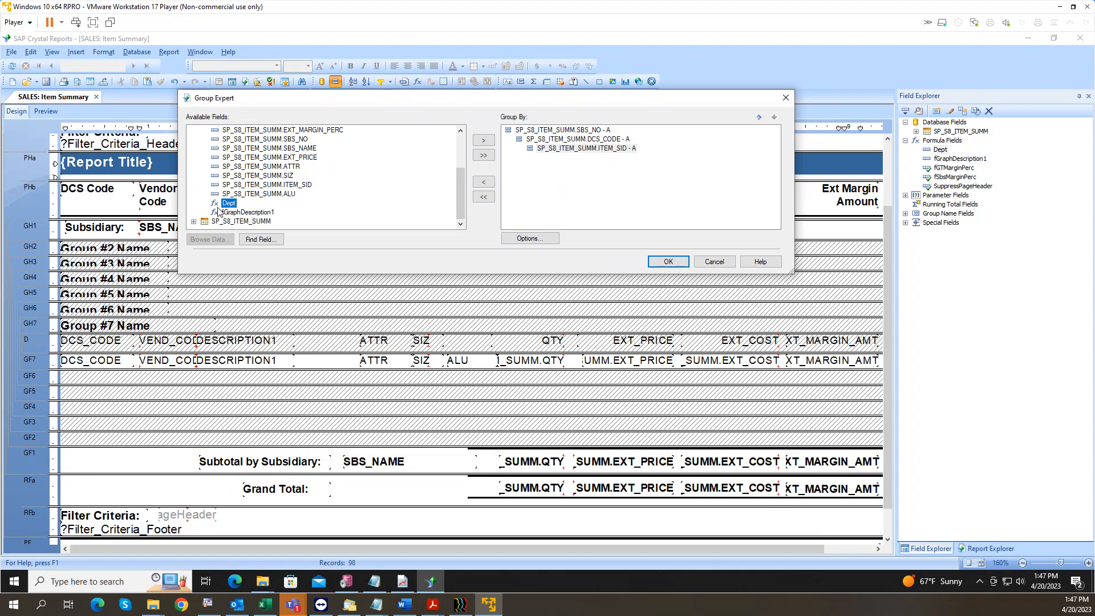
{"action": "left_click", "coordinate": [483, 140]}
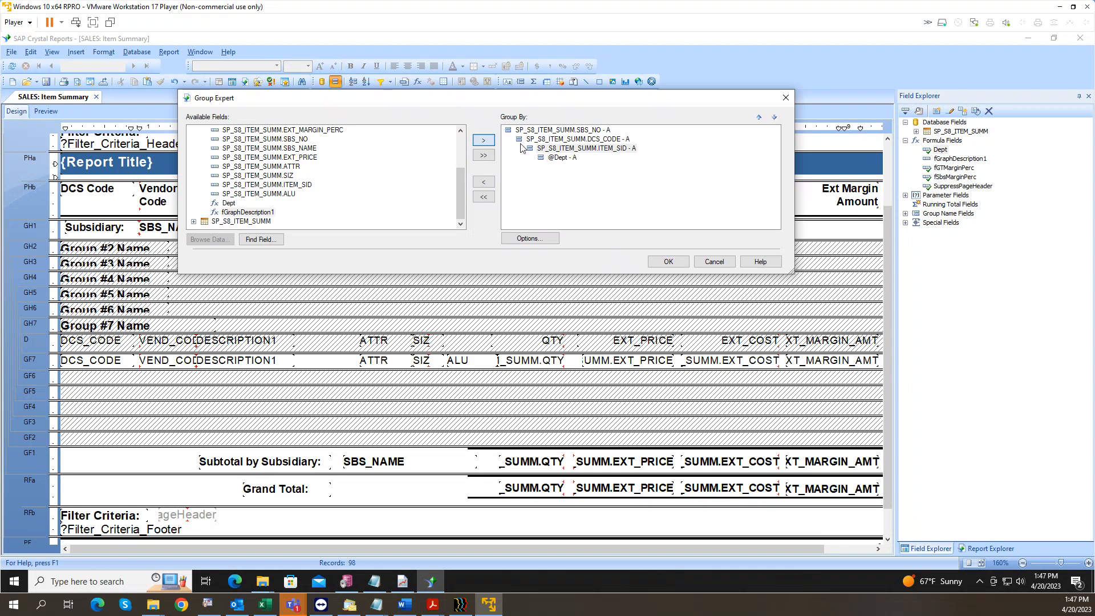
{"action": "left_click", "coordinate": [562, 158]}
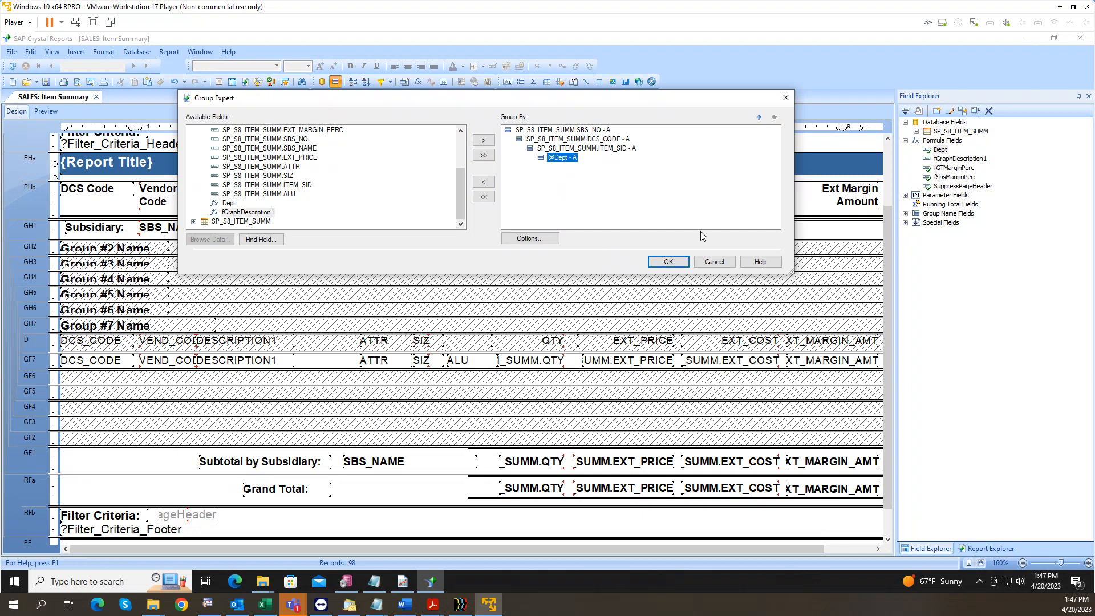
{"action": "left_click_drag", "start_coordinate": [564, 159], "coordinate": [563, 139]}
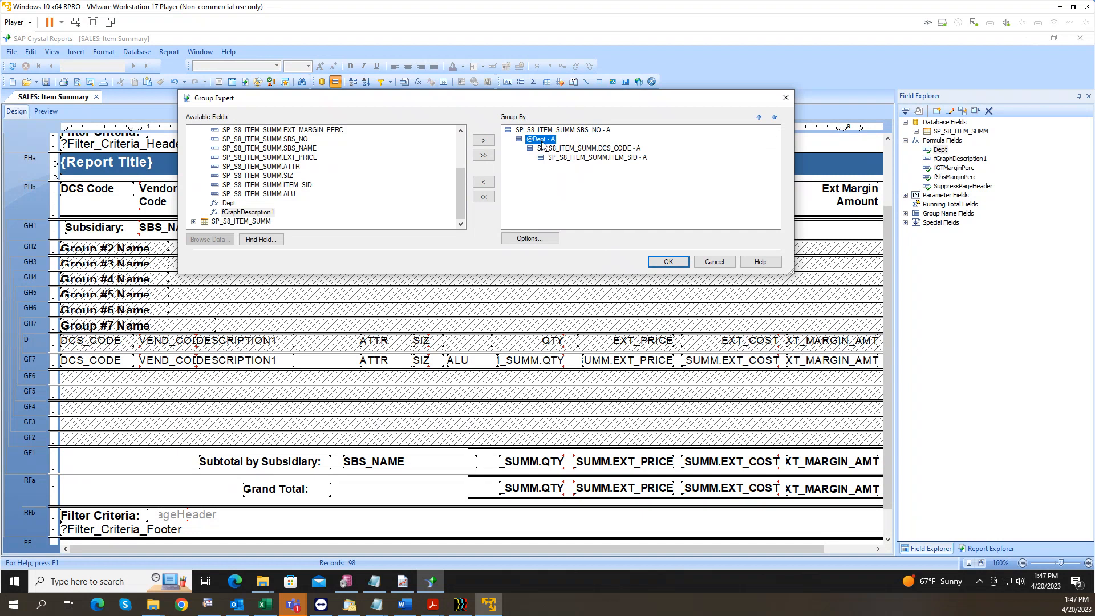
{"action": "left_click", "coordinate": [668, 261]}
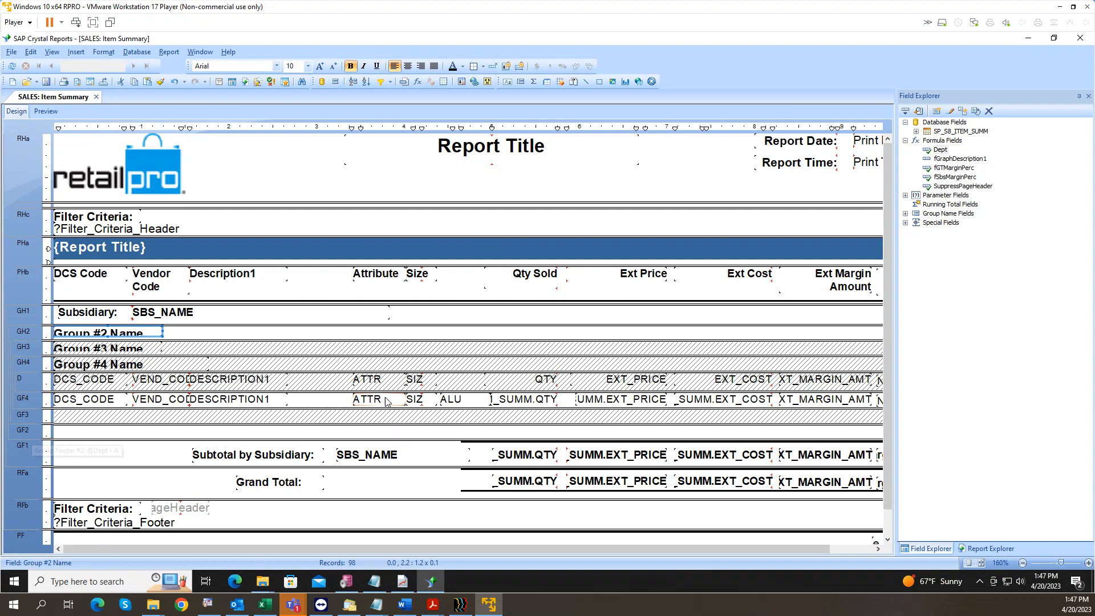
{"action": "left_click", "coordinate": [518, 459]}
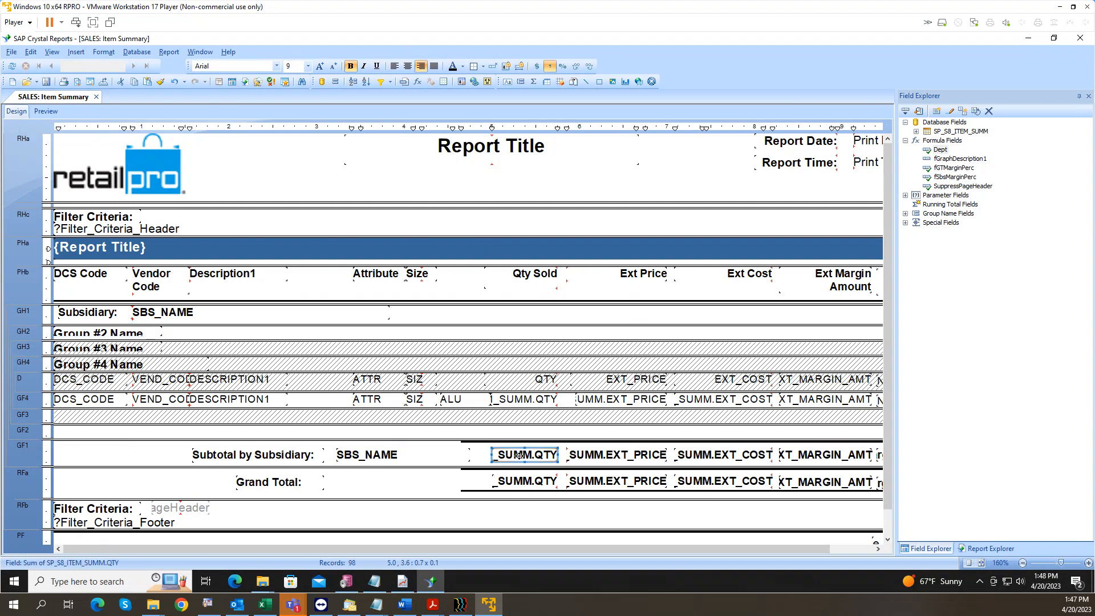
{"action": "left_click", "coordinate": [523, 435]}
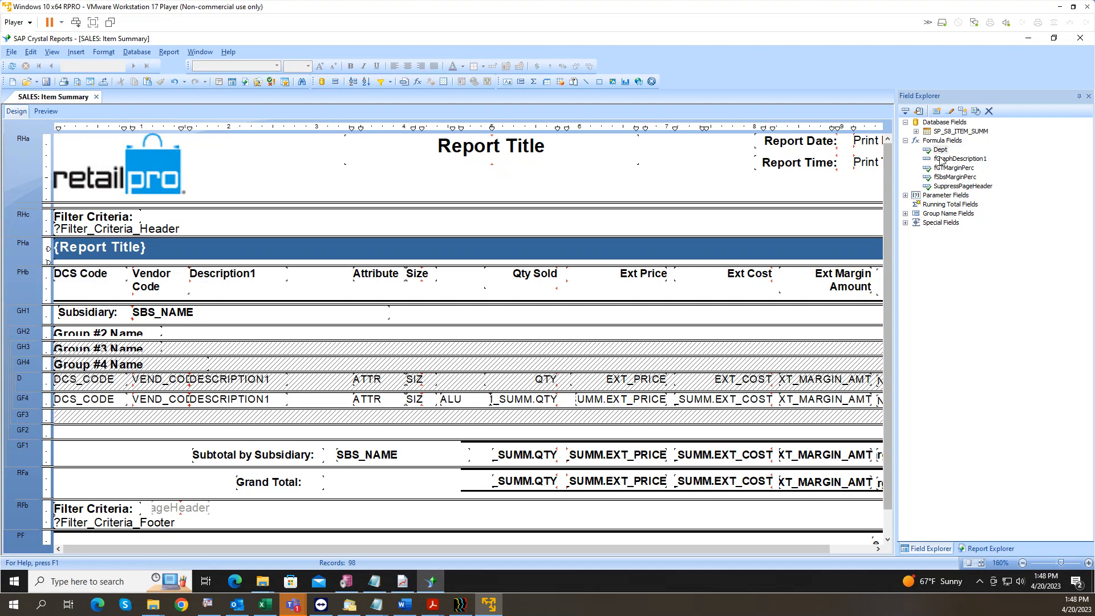
Step: Create a new formula field named Class
{"action": "right_click", "coordinate": [942, 160]}
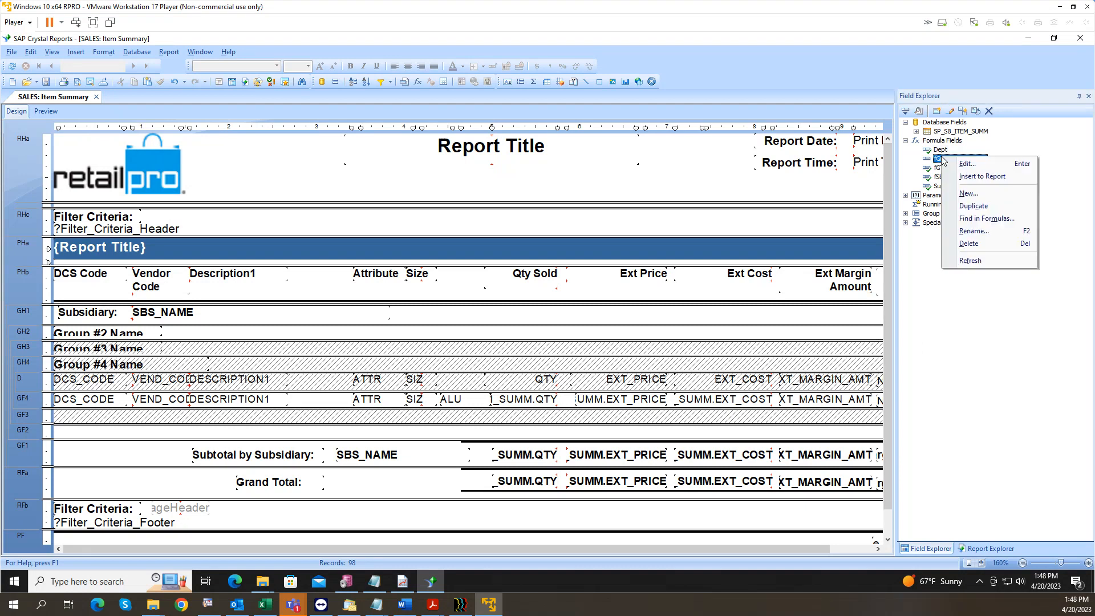
{"action": "left_click", "coordinate": [970, 205]}
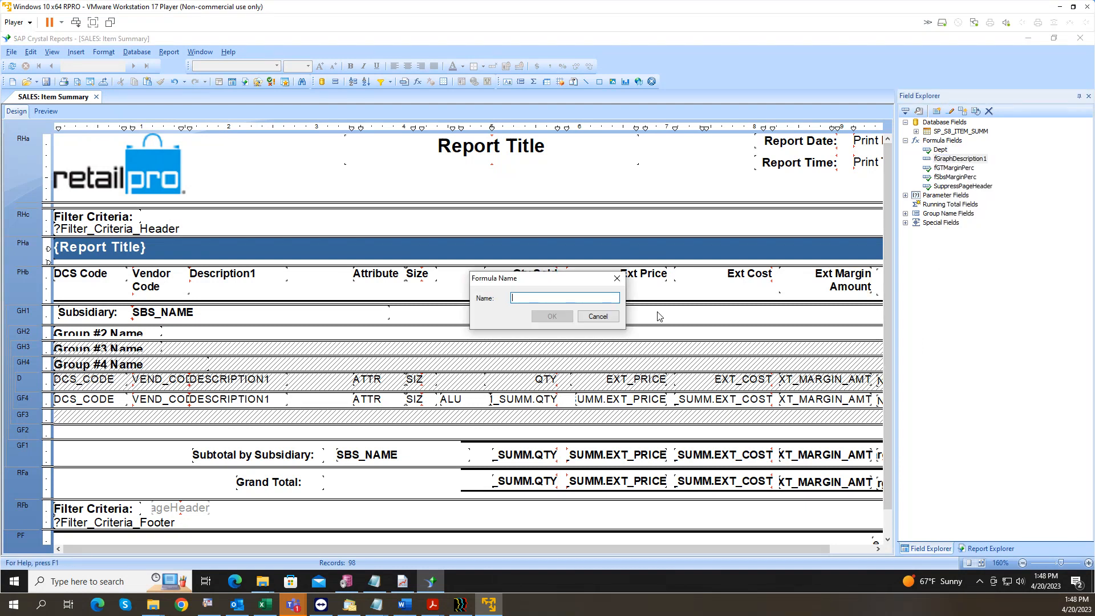
{"action": "type", "text": "Class"}
{"action": "left_click", "coordinate": [558, 320]}
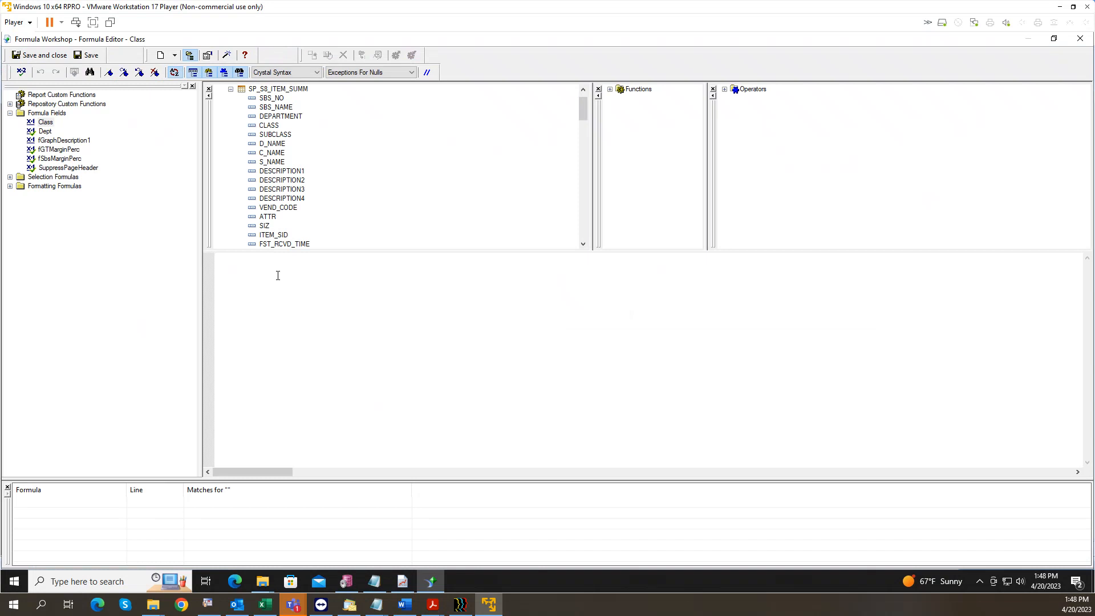
Step: Write the Class formula as mid({SP_S8_ITEM_SUMM.DCS_CODE},4,3) and save it
{"action": "type", "text": "Left"}
{"action": "left_click", "coordinate": [272, 187]}
{"action": "key", "text": "Down"}
{"action": "key", "text": "d"}
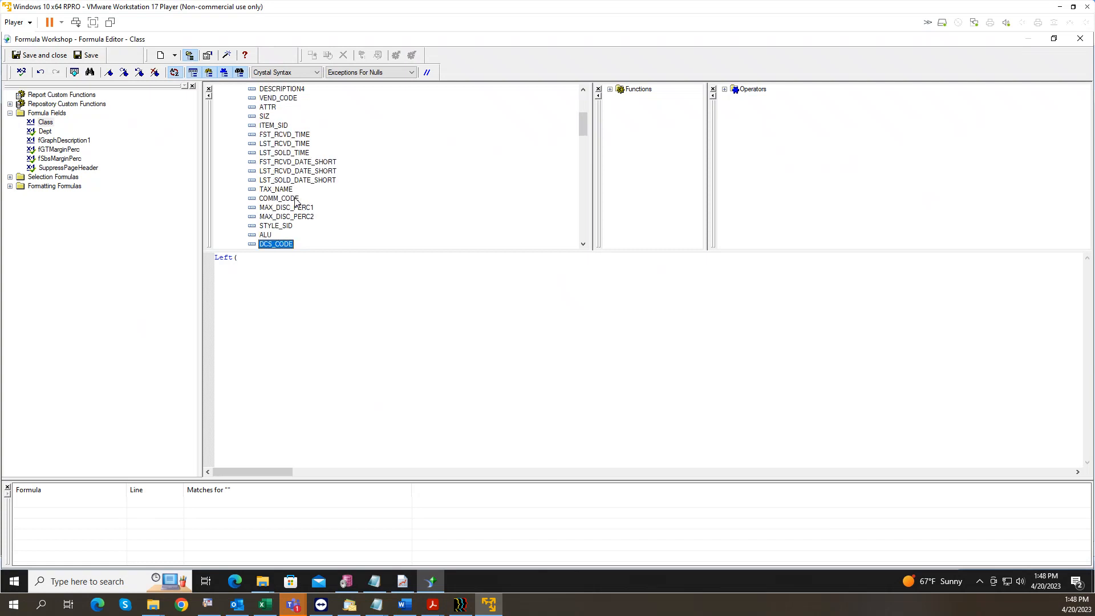
{"action": "double_click", "coordinate": [264, 244]}
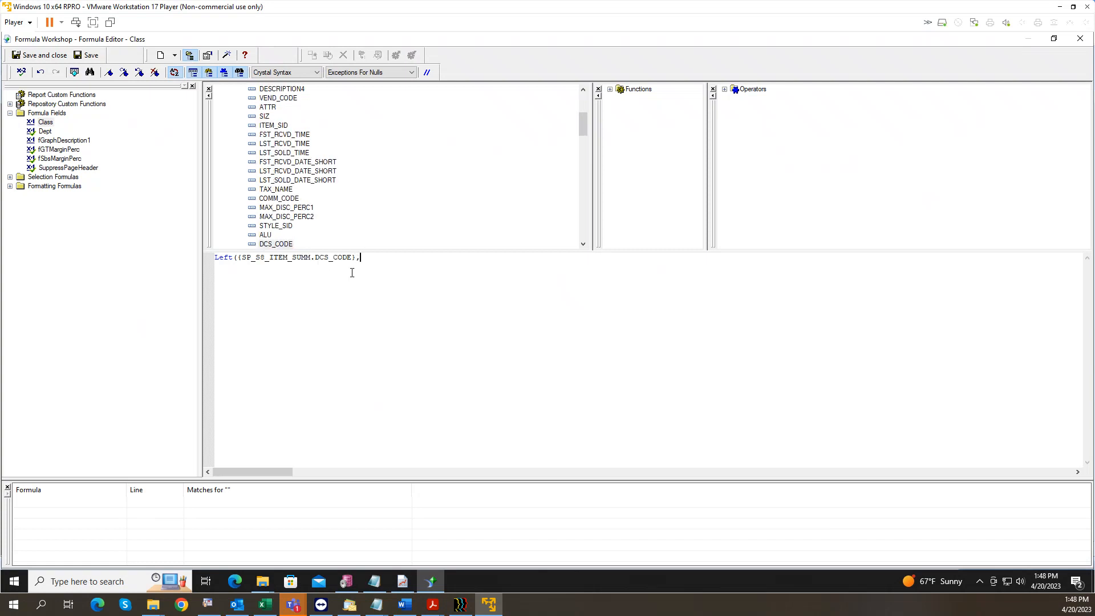
{"action": "type", "text": ",3)"}
{"action": "left_click", "coordinate": [233, 260]}
{"action": "key", "text": "BackSpace"}
{"action": "key", "text": "BackSpace"}
{"action": "key", "text": "BackSpace"}
{"action": "key", "text": "BackSpace"}
{"action": "type", "text": "Right"}
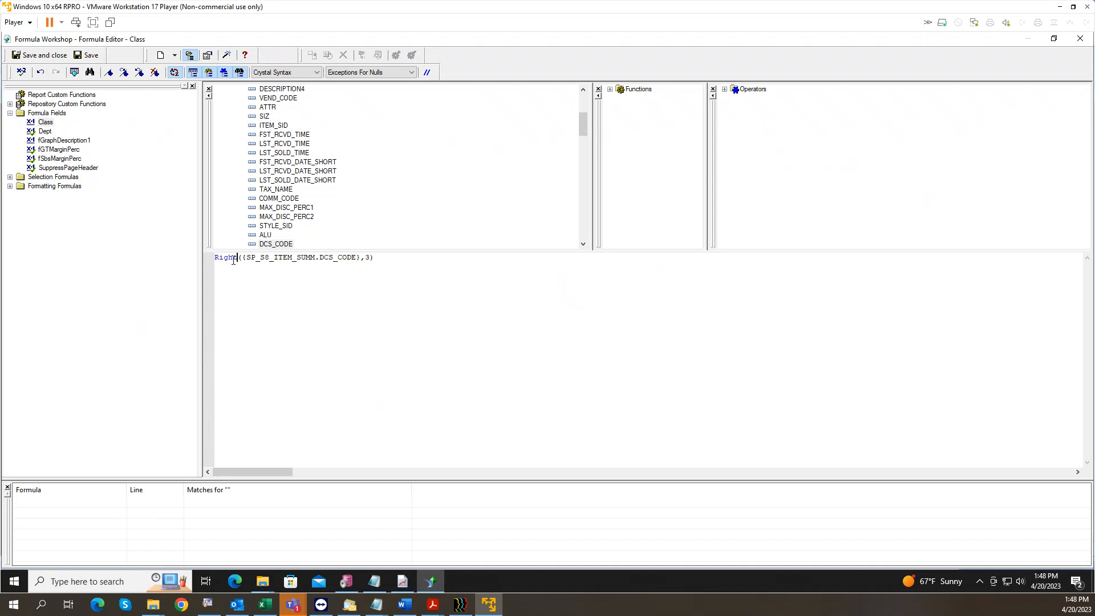
{"action": "key", "text": "BackSpace"}
{"action": "key", "text": "BackSpace"}
{"action": "key", "text": "BackSpace"}
{"action": "key", "text": "BackSpace"}
{"action": "key", "text": "BackSpace"}
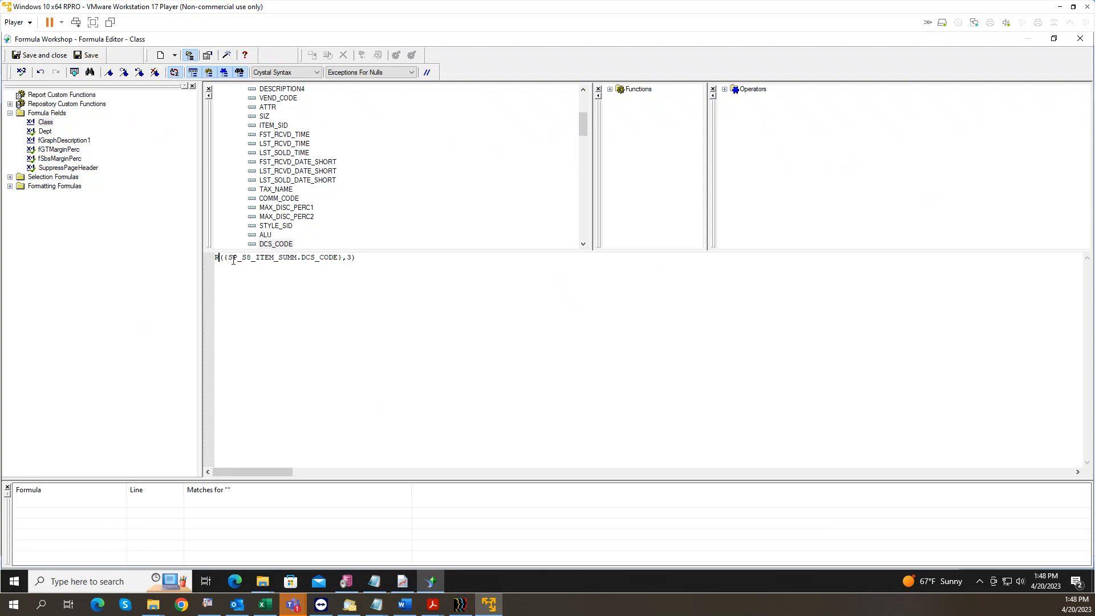
{"action": "type", "text": "mid"}
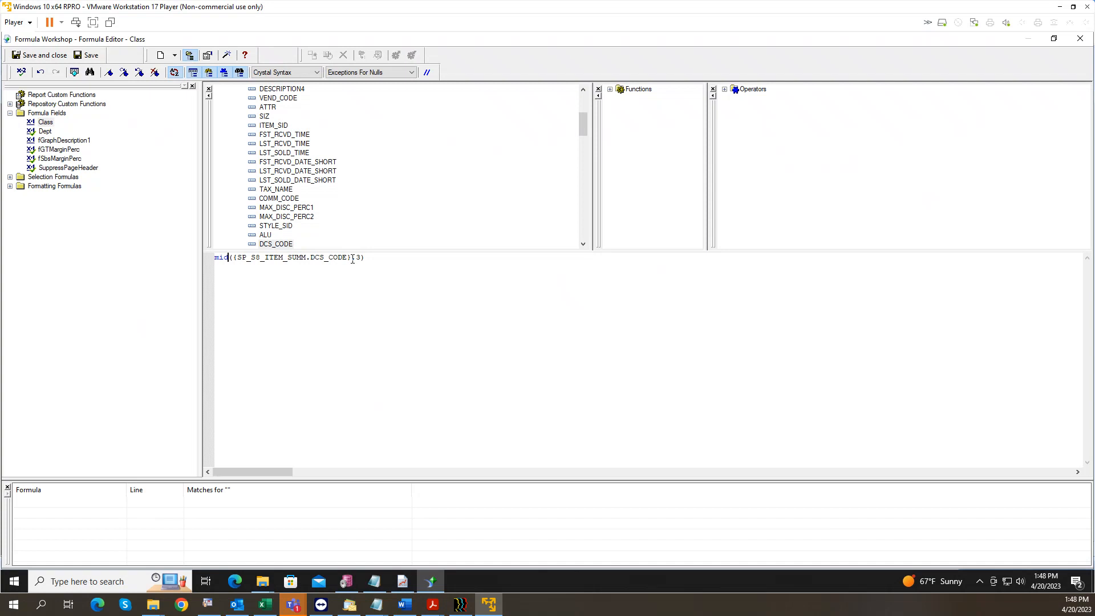
{"action": "type", "text": ",4"}
{"action": "left_click", "coordinate": [45, 57]}
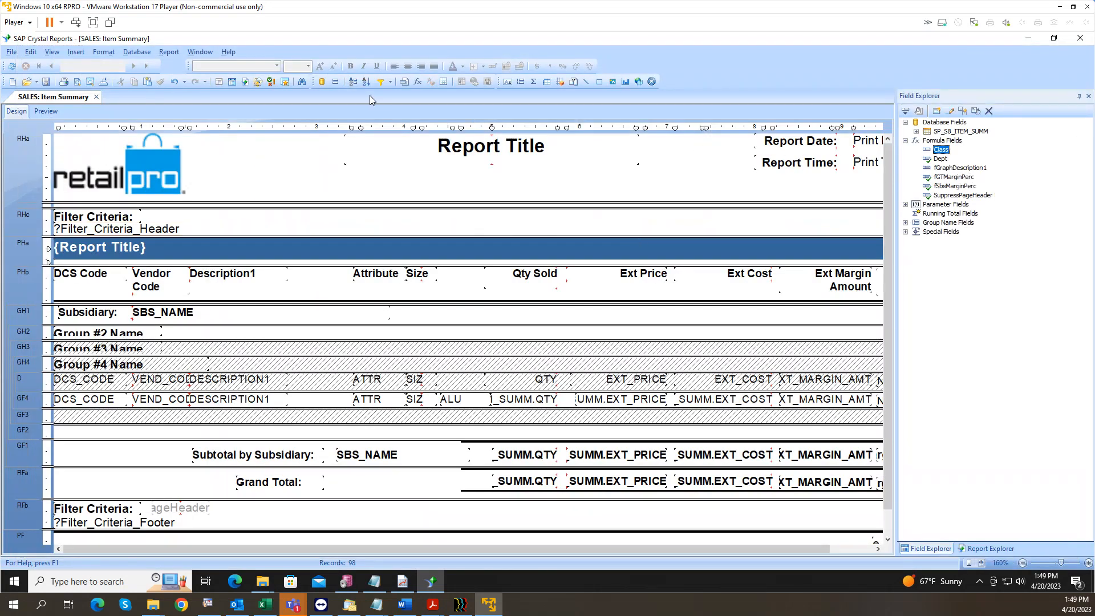
{"action": "left_click", "coordinate": [336, 81]}
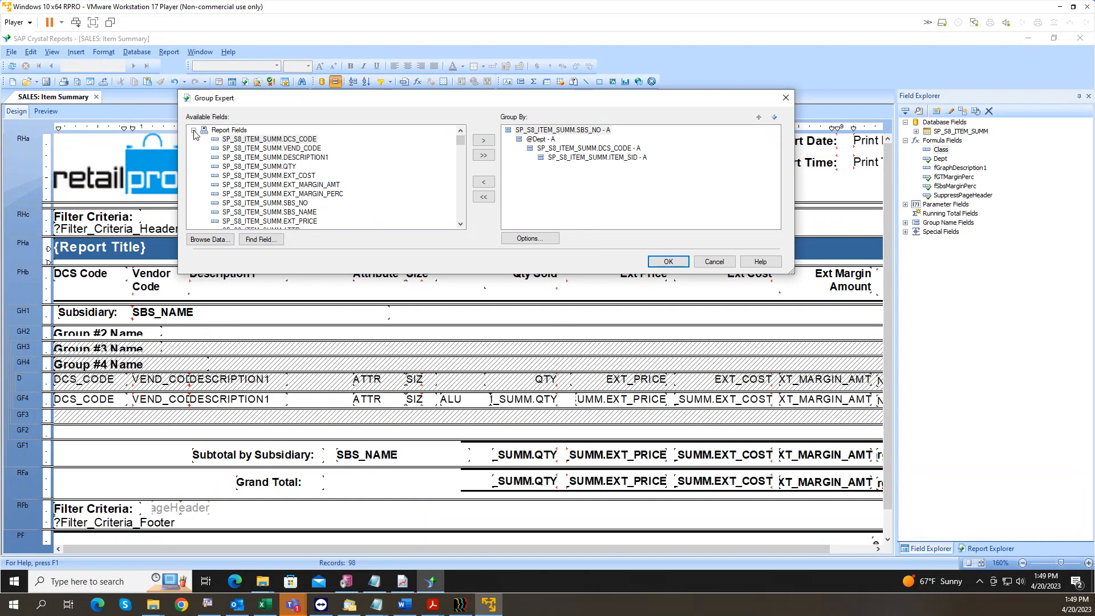
{"action": "scroll", "coordinate": [225, 188], "scroll_direction": "down", "scroll_amount": 3}
{"action": "left_click", "coordinate": [229, 184]}
{"action": "left_click", "coordinate": [484, 140]}
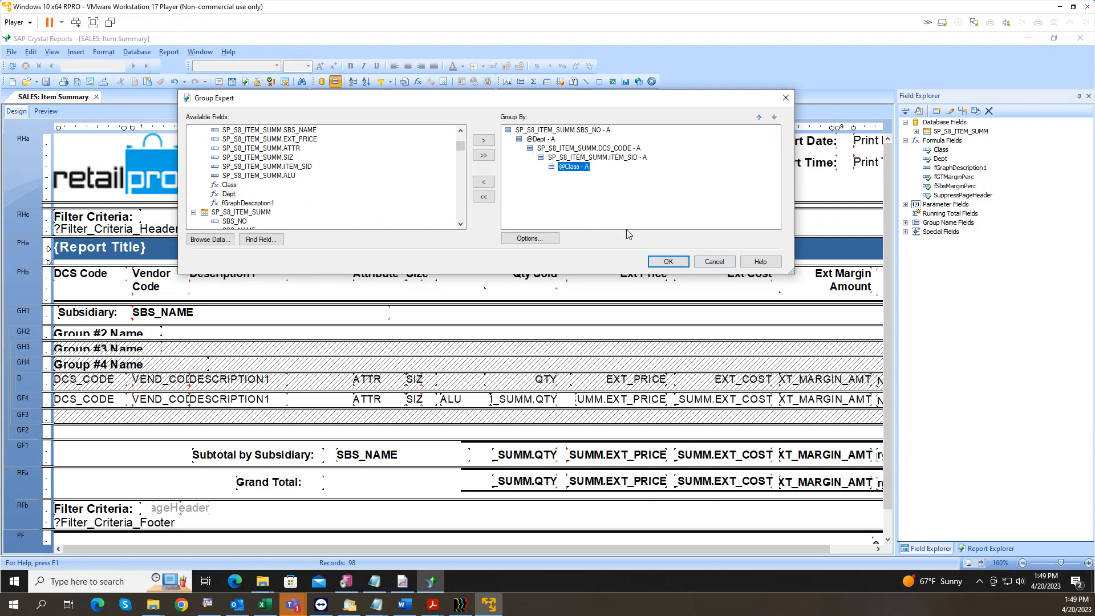
{"action": "left_click_drag", "start_coordinate": [573, 167], "coordinate": [569, 153]}
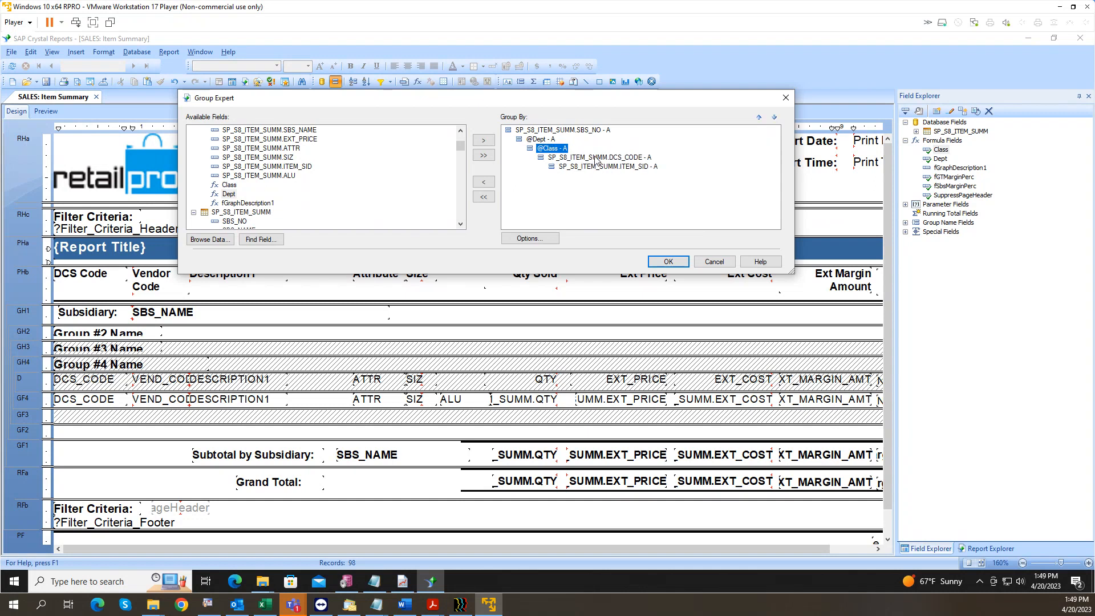
{"action": "left_click", "coordinate": [597, 159]}
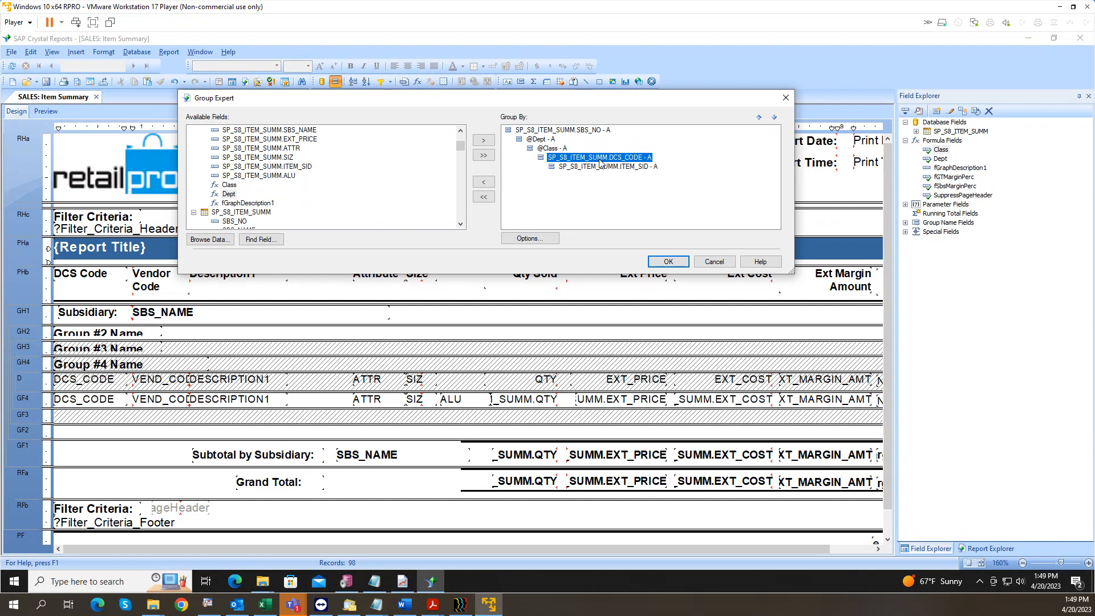
{"action": "left_click", "coordinate": [668, 262]}
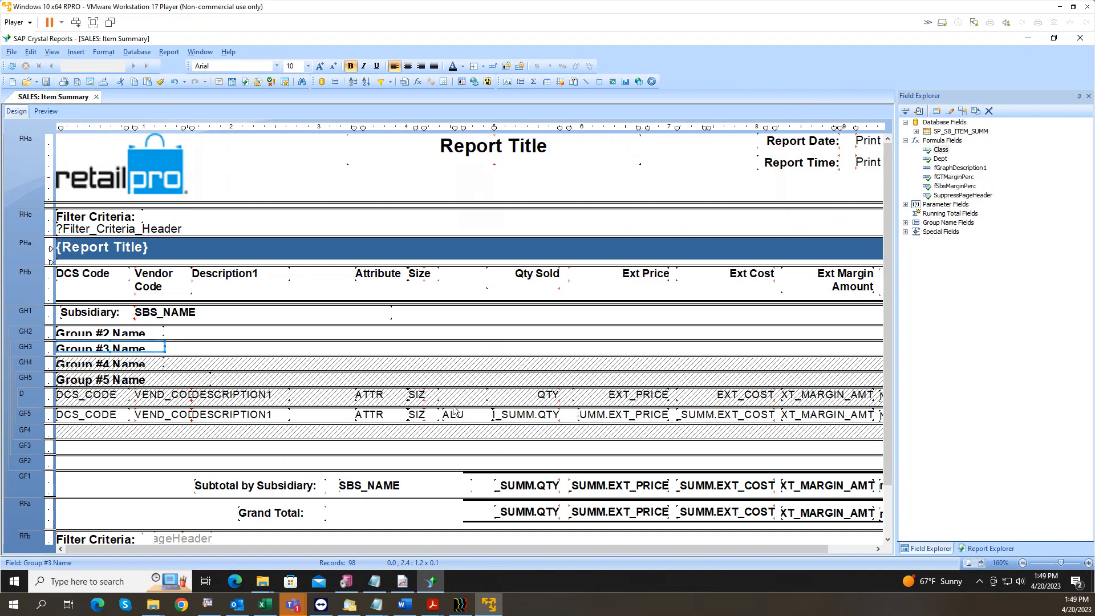
Step: Suppress GH3 and GF5, unsuppress GF4, and move DCS_CODE into GF4
{"action": "left_click", "coordinate": [117, 334]}
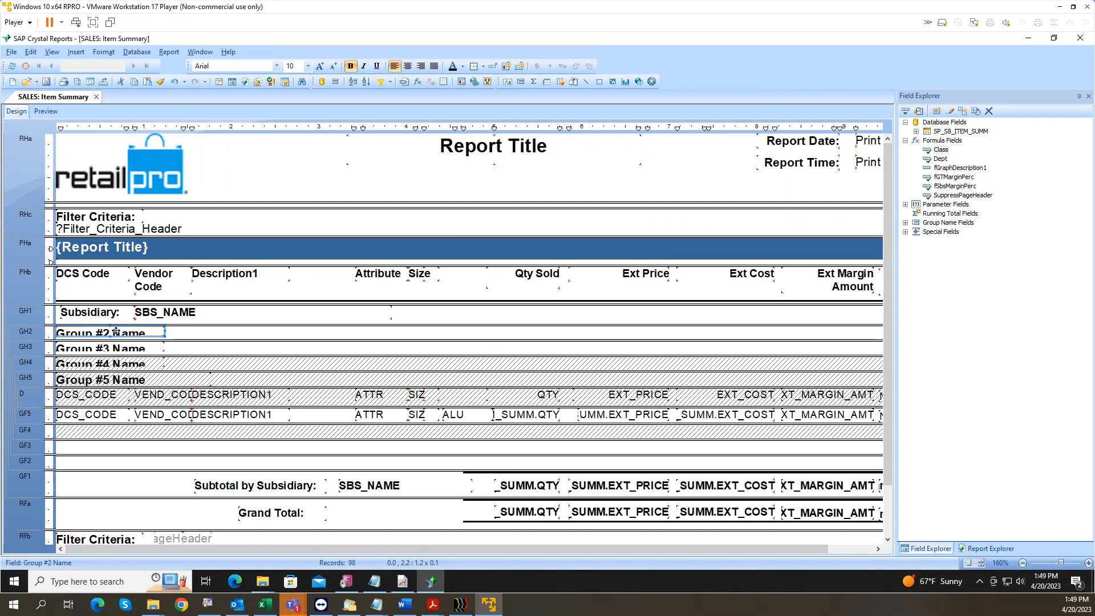
{"action": "right_click", "coordinate": [35, 351]}
{"action": "left_click", "coordinate": [157, 388]}
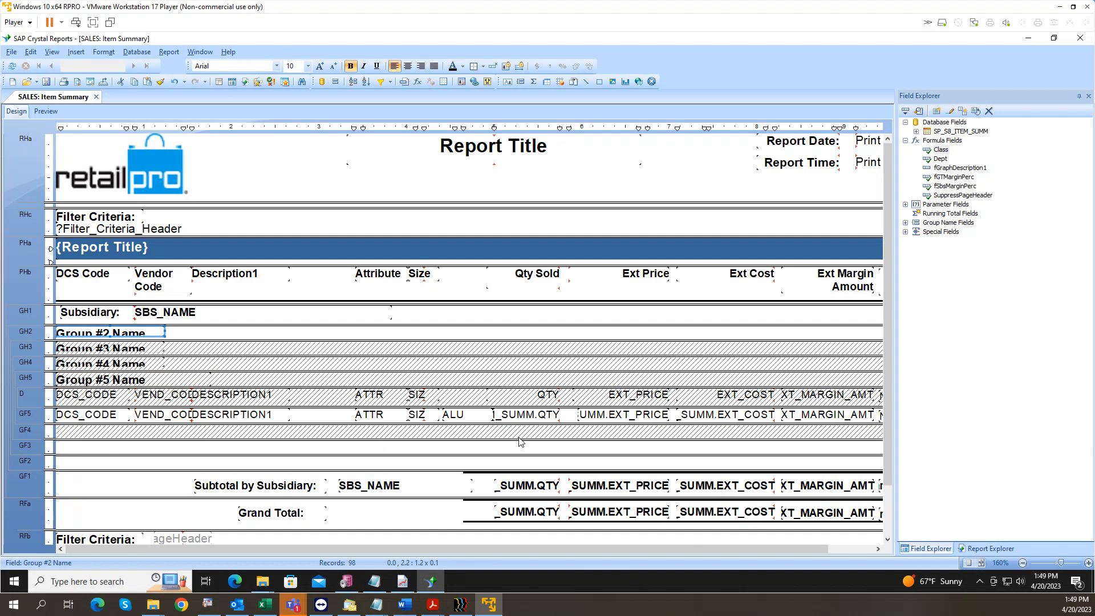
{"action": "right_click", "coordinate": [29, 413]}
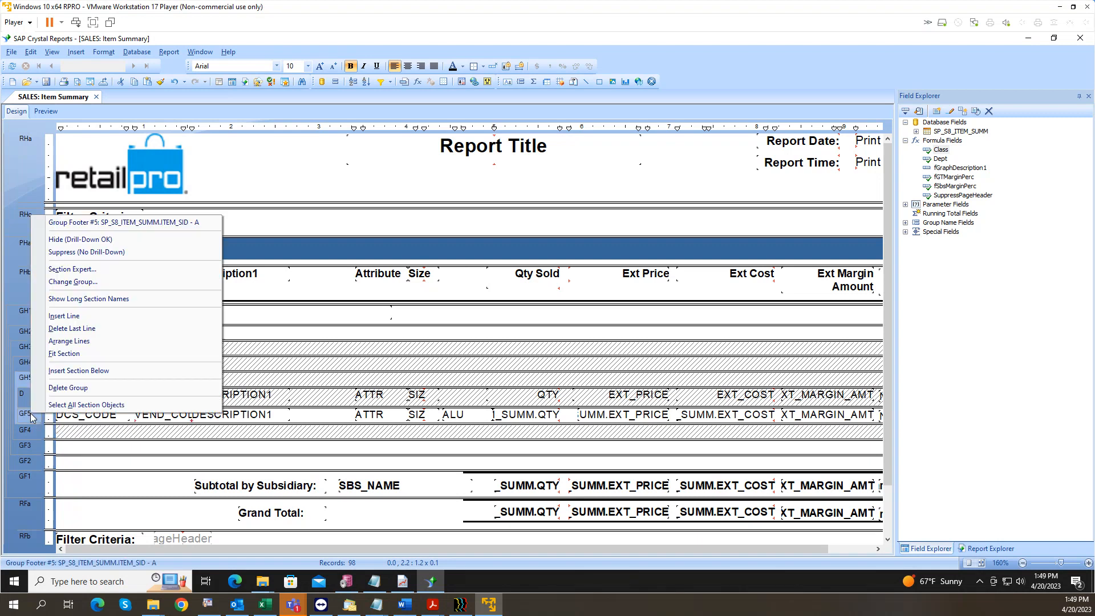
{"action": "left_click", "coordinate": [88, 253]}
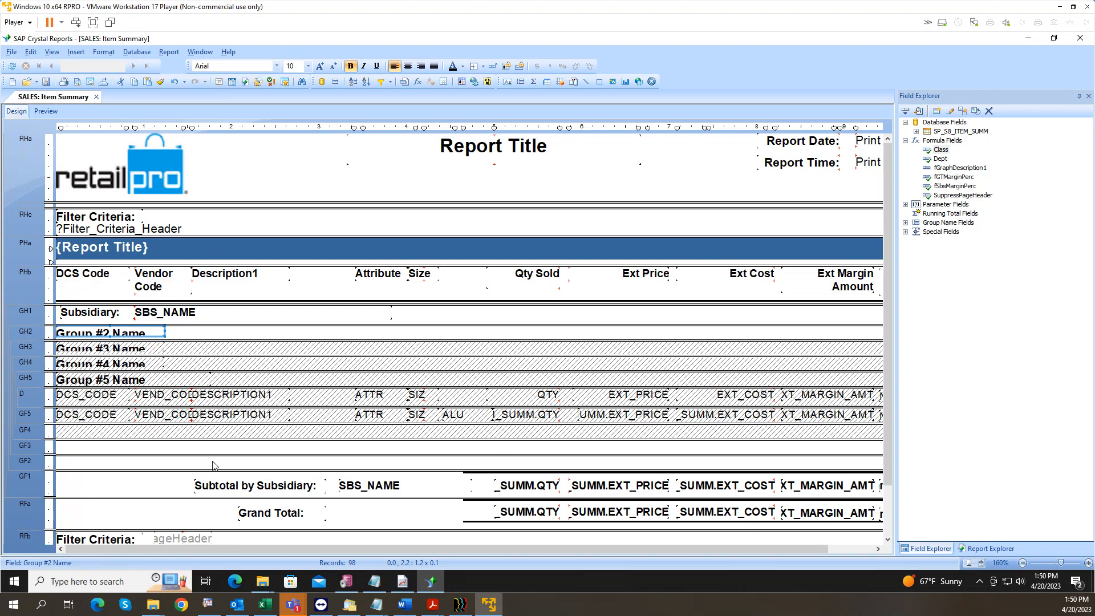
{"action": "right_click", "coordinate": [24, 435]}
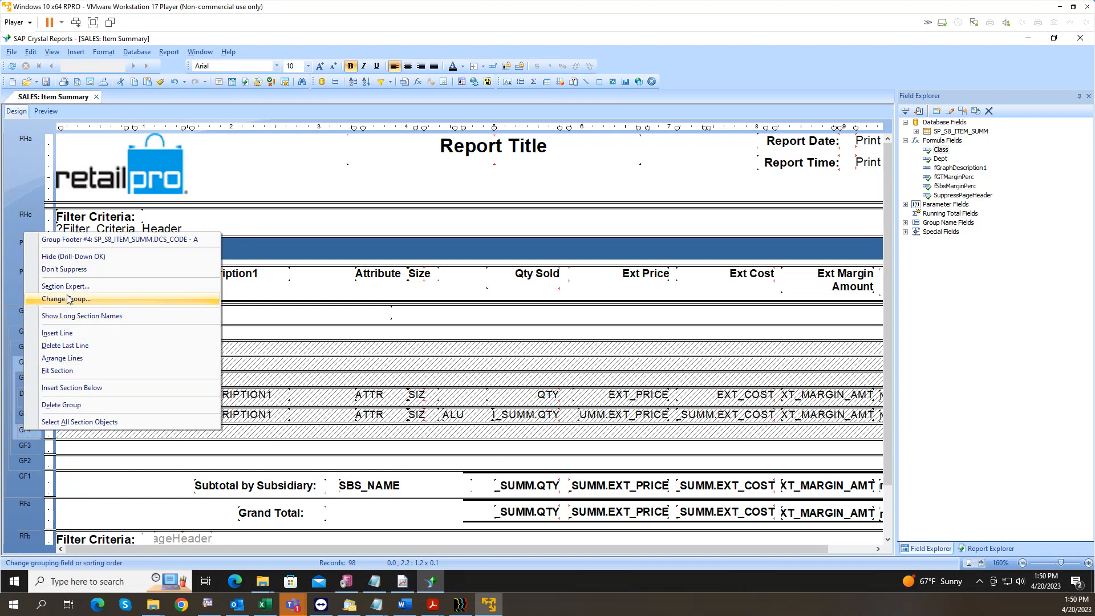
{"action": "left_click", "coordinate": [71, 270]}
{"action": "left_click_drag", "start_coordinate": [102, 420], "coordinate": [102, 436]}
Step: Delete the VEND_CODE, DESCRIPTION1, ATTR and SIZ fields from the item footer
{"action": "left_click", "coordinate": [158, 416]}
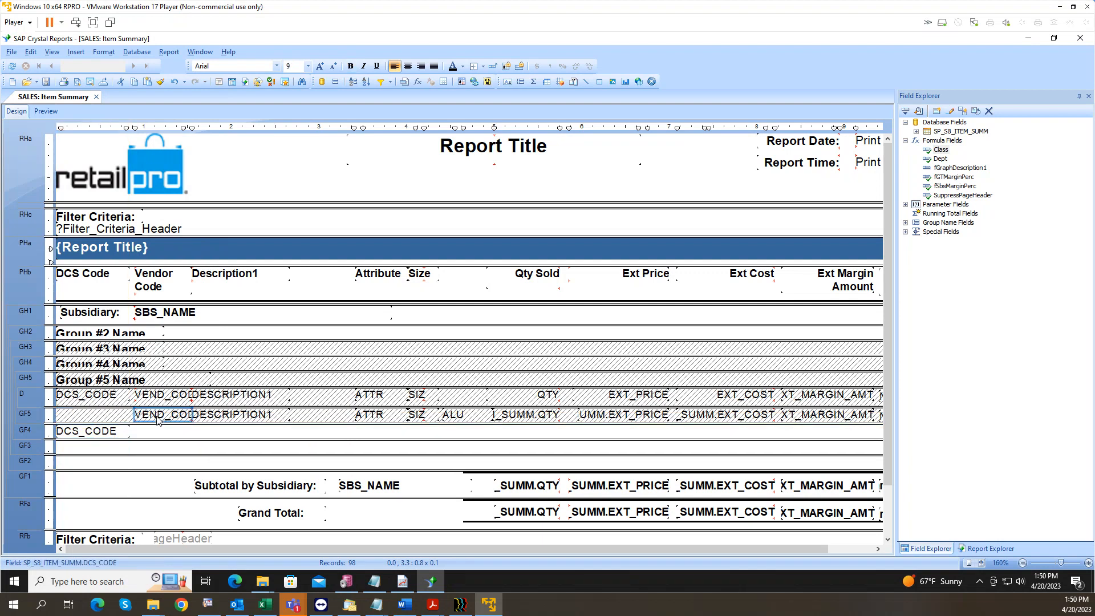
{"action": "key", "text": "Delete"}
{"action": "left_click", "coordinate": [208, 416]}
{"action": "key", "text": "Delete"}
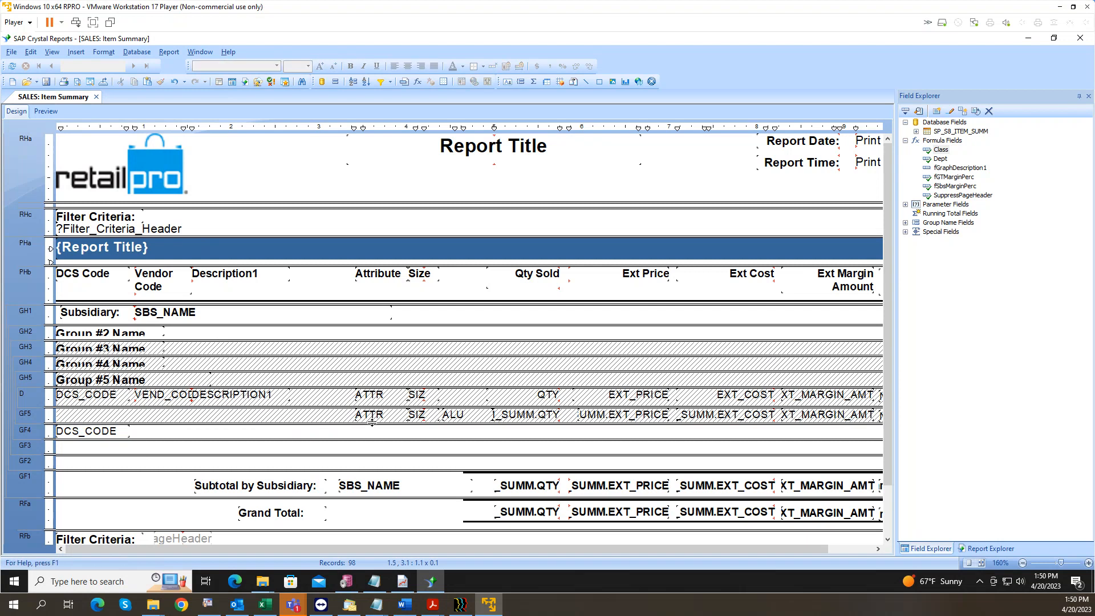
{"action": "left_click", "coordinate": [369, 415]}
{"action": "key", "text": "Delete"}
{"action": "left_click", "coordinate": [416, 415]}
{"action": "key", "text": "Delete"}
Step: Delete the SIZ, ATTR, DESCRIPTION1 and VEND_CODE detail fields with headings, plus ALU
{"action": "left_click", "coordinate": [417, 397]}
{"action": "key", "text": "Delete"}
{"action": "left_click", "coordinate": [370, 394]}
{"action": "key", "text": "Delete"}
{"action": "left_click", "coordinate": [270, 393]}
{"action": "key", "text": "Delete"}
{"action": "left_click", "coordinate": [161, 395]}
{"action": "key", "text": "Delete"}
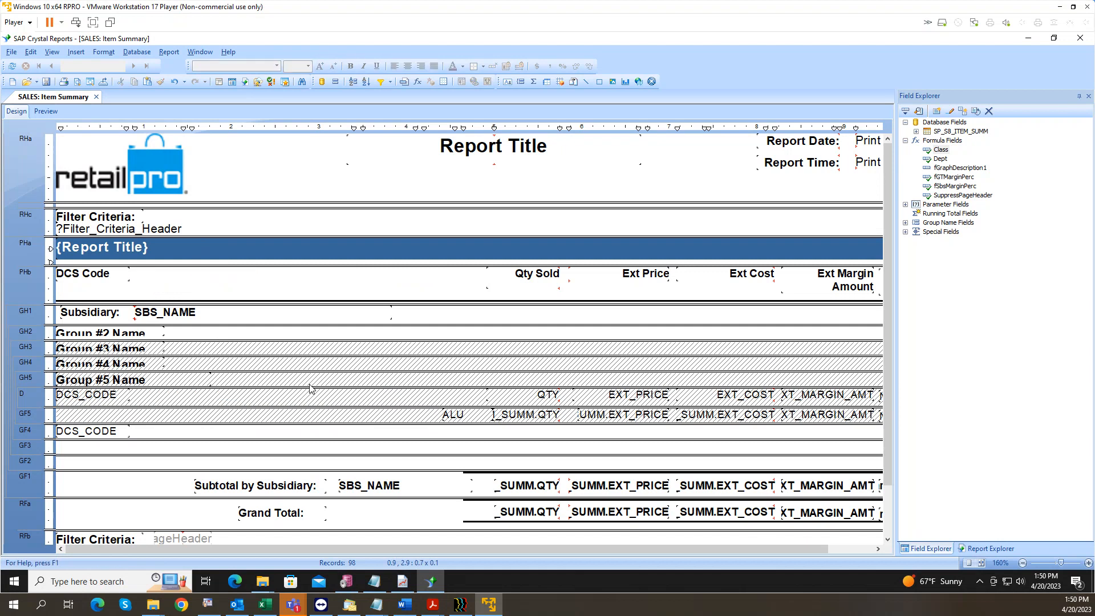
{"action": "left_click", "coordinate": [456, 415]}
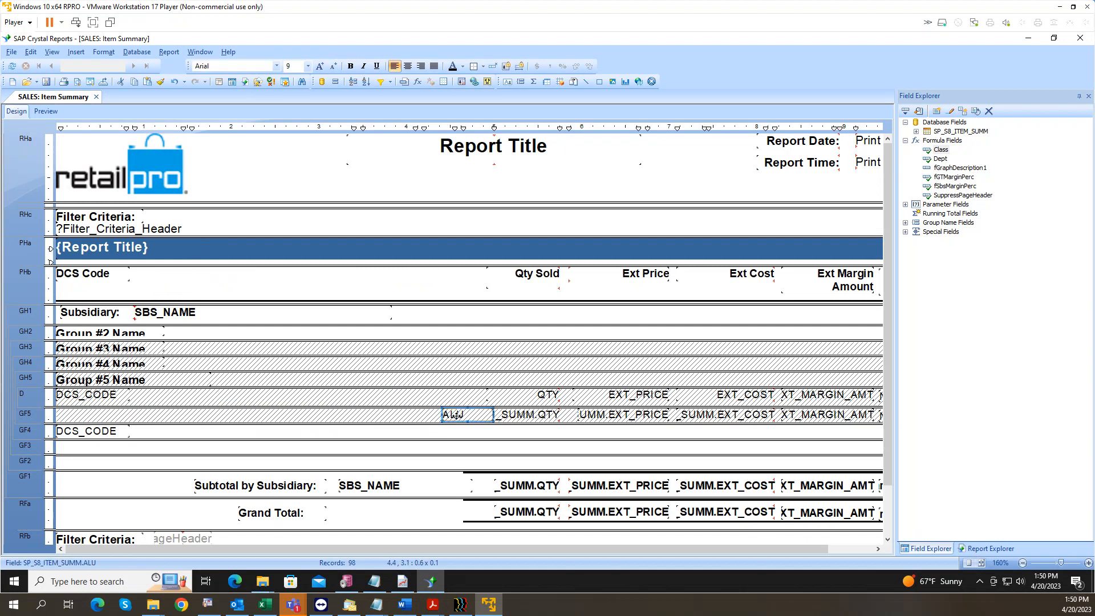
{"action": "key", "text": "Delete"}
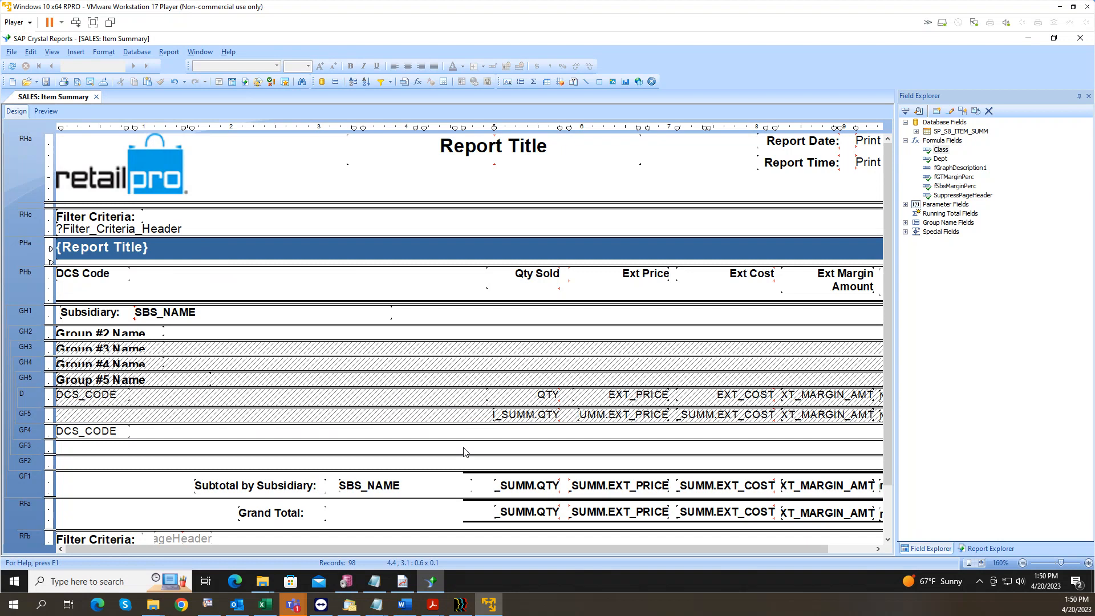
Step: Move 'Subtotal by Subsidiary:' to the left edge, narrow it, and suppress Group Footer #1
{"action": "left_click", "coordinate": [273, 485]}
{"action": "key", "text": "Left"}
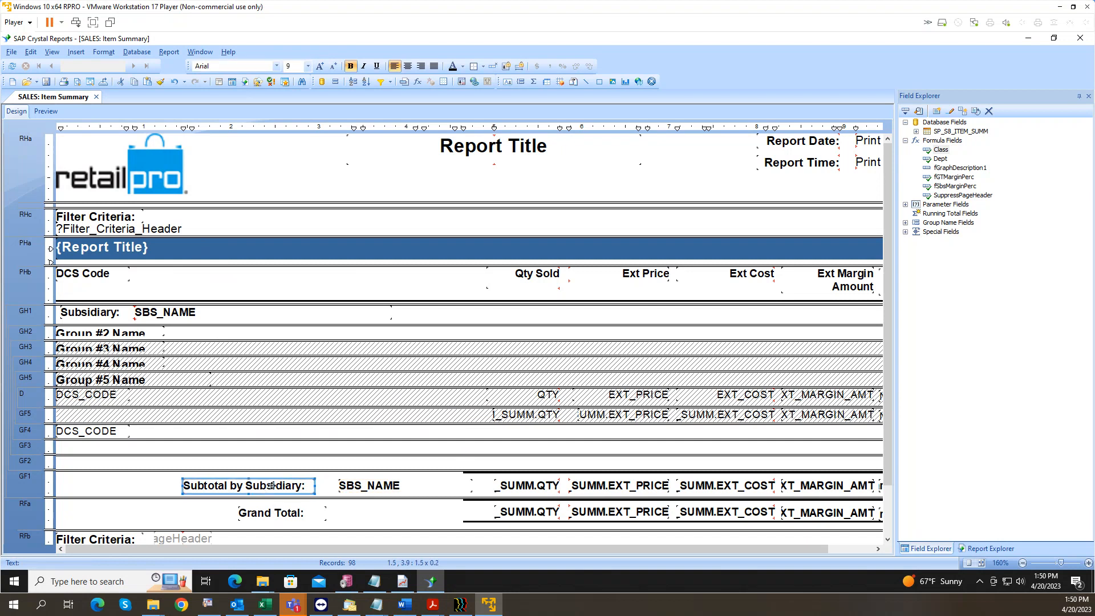
{"action": "key", "text": "Left"}
{"action": "key", "text": "Left"}
{"action": "key", "text": "Left"}
{"action": "key", "text": "Left"}
{"action": "key", "text": "Left"}
{"action": "key", "text": "Left"}
{"action": "key", "text": "Left"}
{"action": "key", "text": "Left"}
{"action": "key", "text": "Left"}
{"action": "key", "text": "Left"}
{"action": "key", "text": "Left"}
{"action": "key", "text": "Left"}
{"action": "key", "text": "Left"}
{"action": "key", "text": "Left"}
{"action": "key", "text": "shift+Left"}
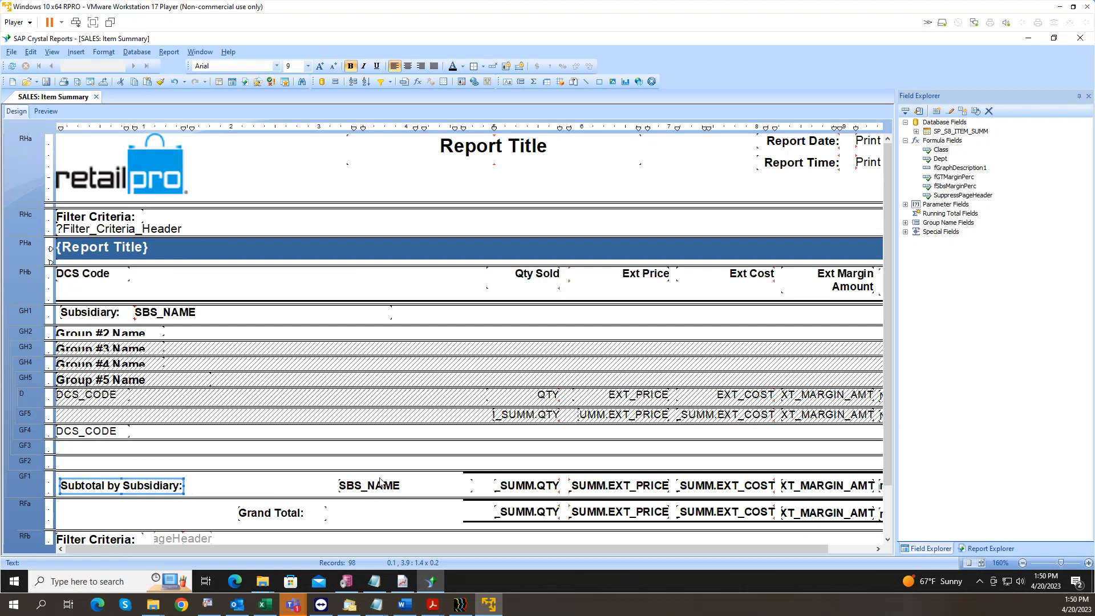
{"action": "right_click", "coordinate": [31, 487]}
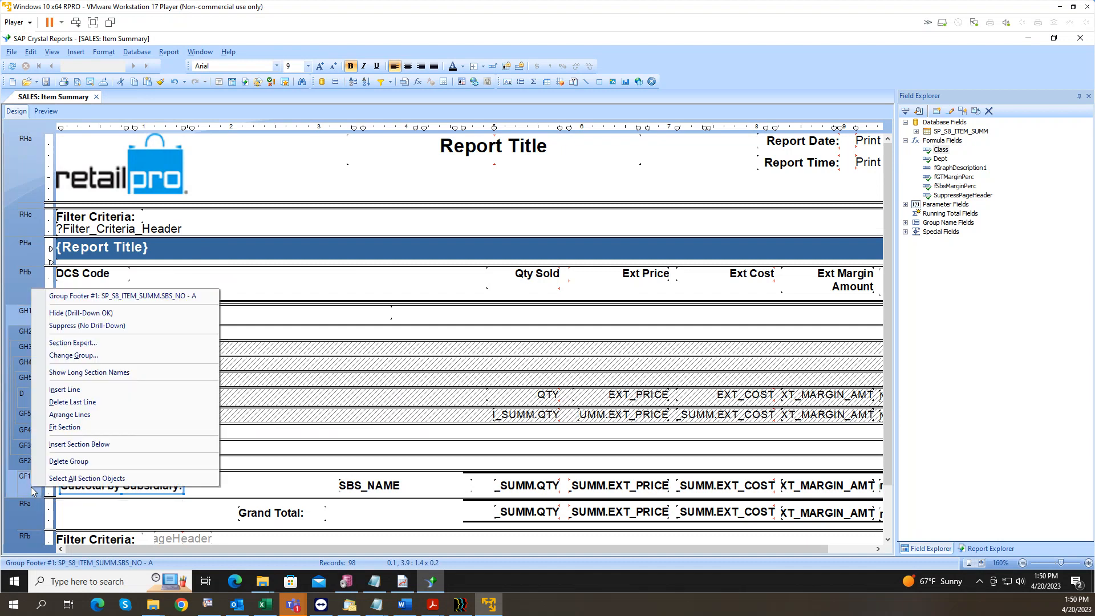
{"action": "left_click", "coordinate": [101, 328]}
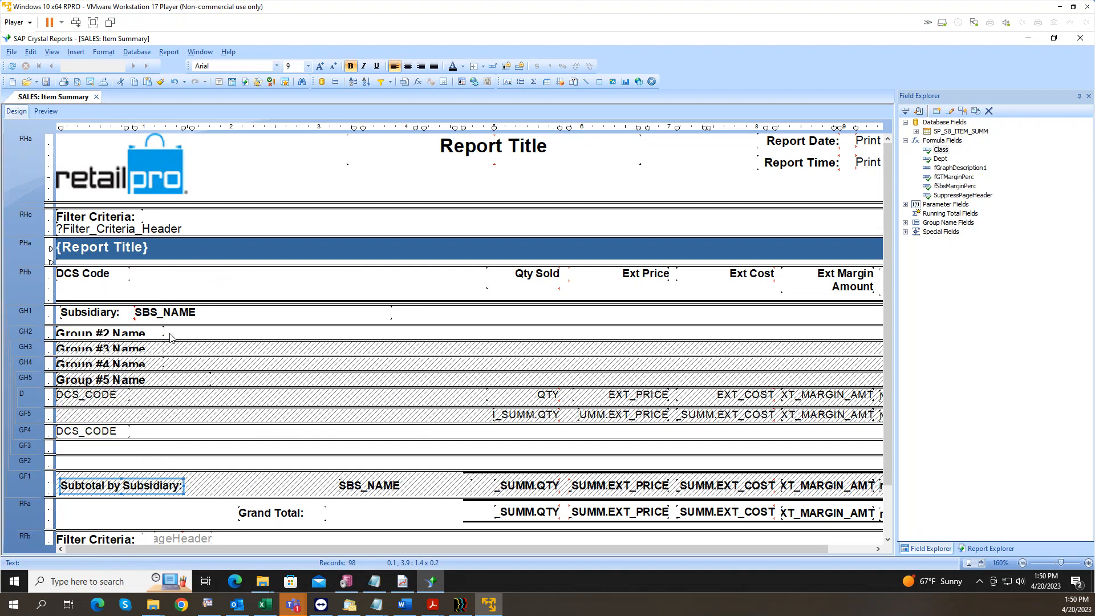
{"action": "right_click", "coordinate": [26, 313]}
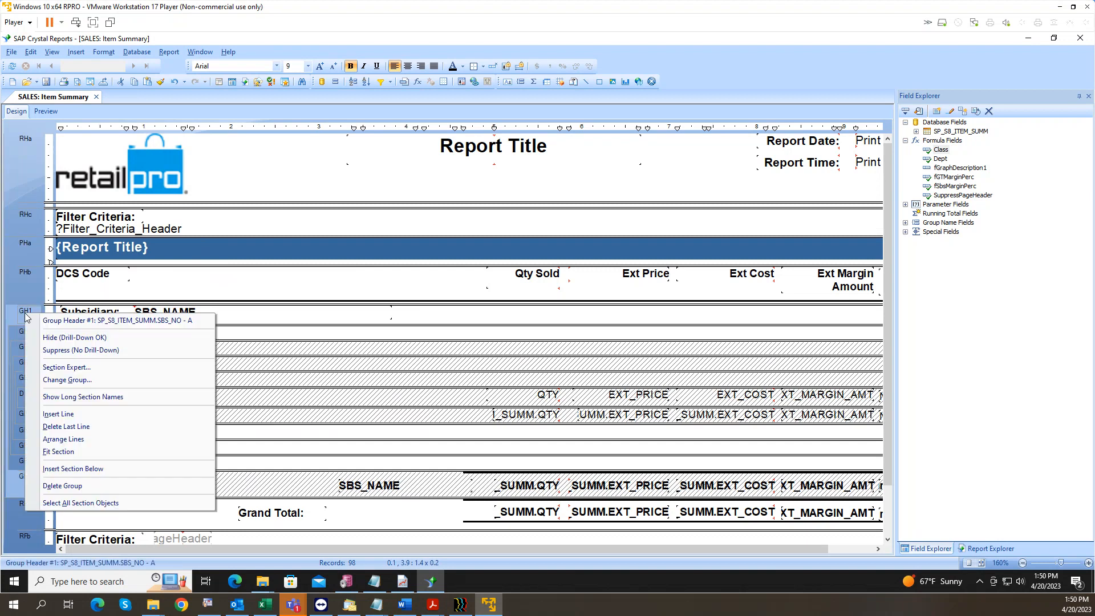
Step: Suppress the subsidiary header and delete SBS_NAME and the subsidiary subtotal label
{"action": "left_click", "coordinate": [71, 351]}
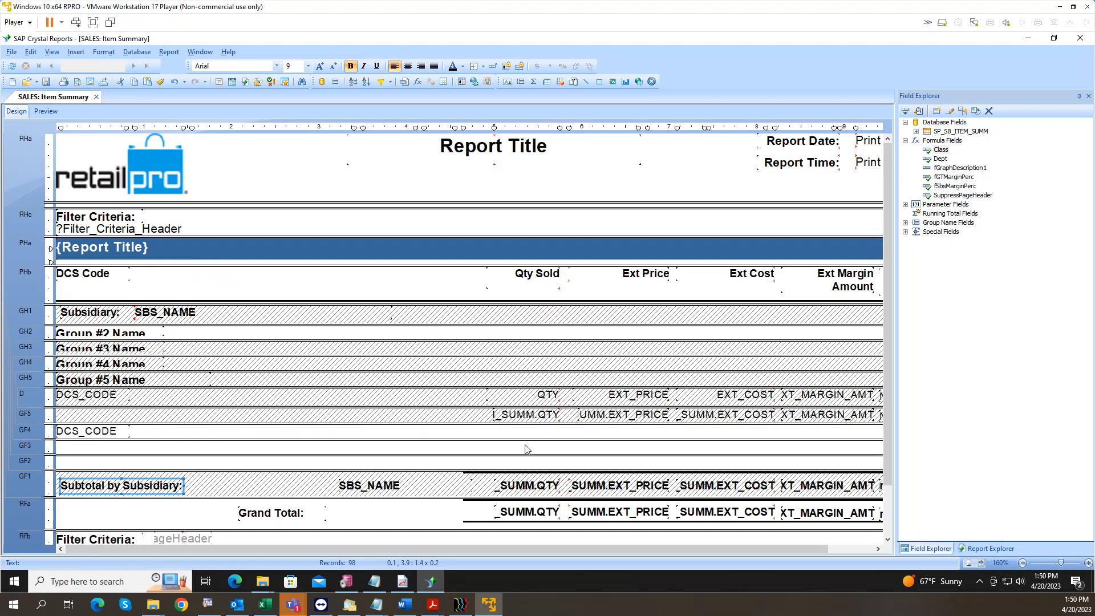
{"action": "left_click", "coordinate": [371, 486]}
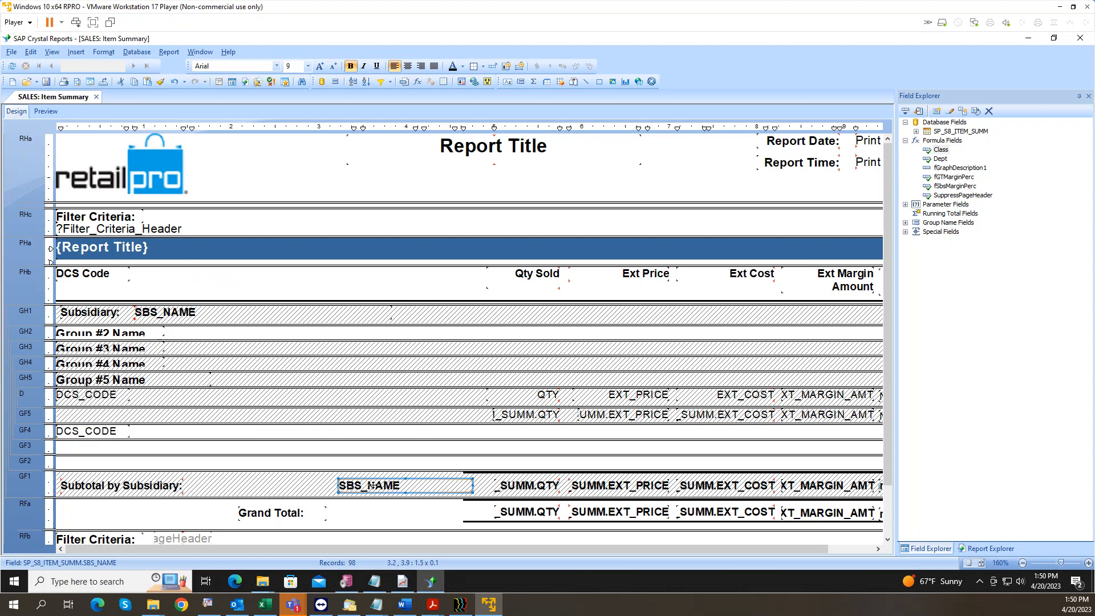
{"action": "key", "text": "Delete"}
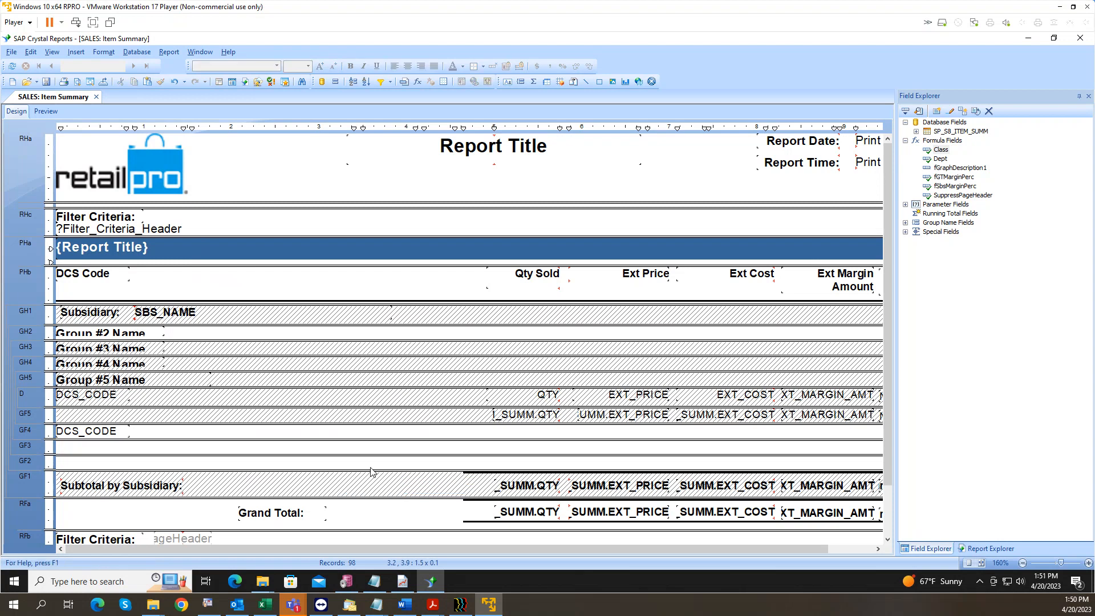
{"action": "left_click", "coordinate": [171, 483]}
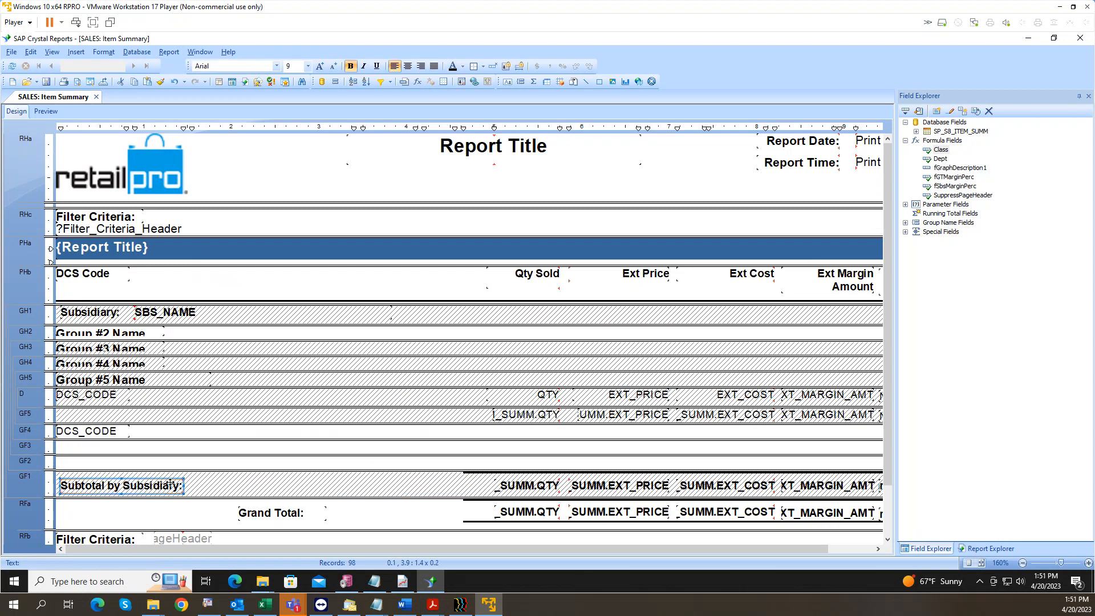
{"action": "key", "text": "Delete"}
Step: Move the 'Grand Total:' label to the left edge and narrow it
{"action": "left_click", "coordinate": [289, 513]}
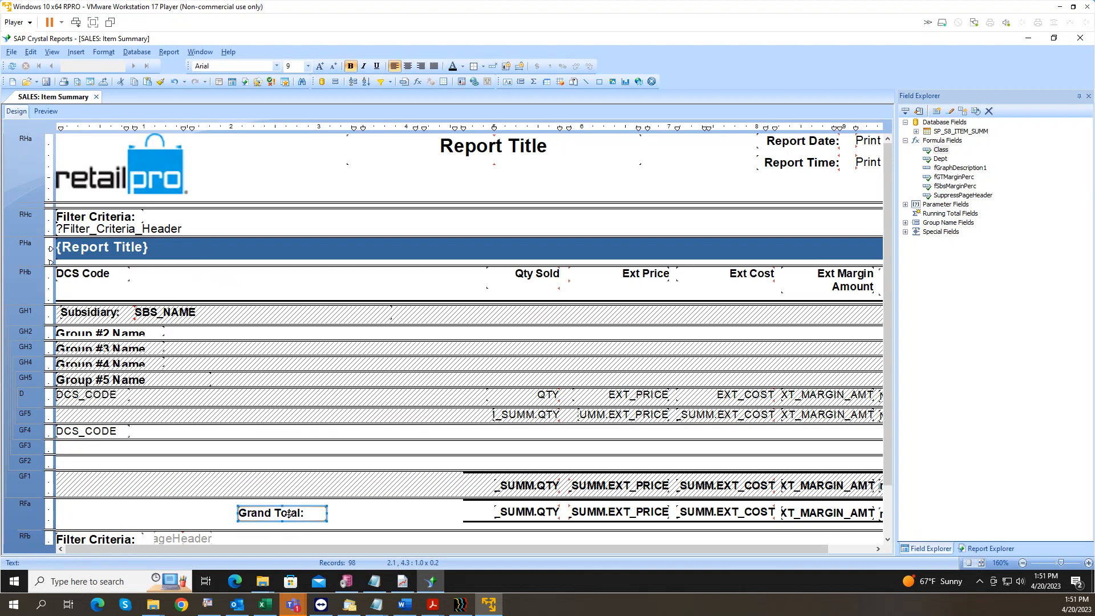
{"action": "key", "text": "Left"}
{"action": "key", "text": "Left"}
{"action": "key", "text": "Left"}
{"action": "key", "text": "Left"}
{"action": "key", "text": "Left"}
{"action": "key", "text": "Left"}
{"action": "key", "text": "Left"}
{"action": "key", "text": "Left"}
{"action": "key", "text": "Left"}
{"action": "key", "text": "Left"}
{"action": "key", "text": "Left"}
{"action": "key", "text": "Left"}
{"action": "key", "text": "Left"}
{"action": "key", "text": "Left"}
{"action": "key", "text": "Left"}
{"action": "key", "text": "Left"}
{"action": "key", "text": "Left"}
{"action": "key", "text": "Left"}
{"action": "key", "text": "Left"}
{"action": "key", "text": "Left"}
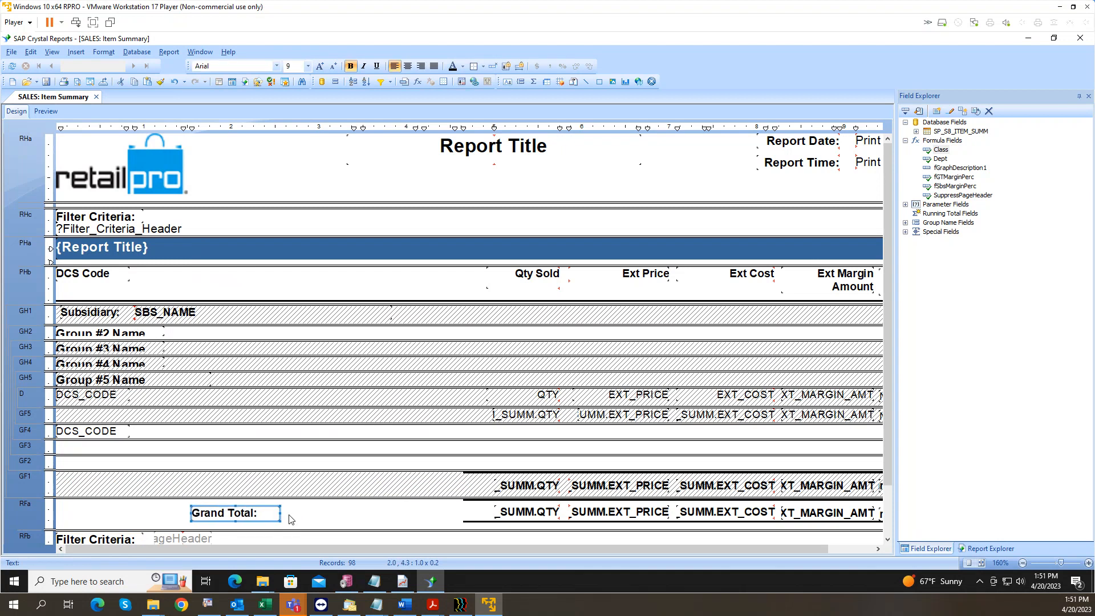
{"action": "key", "text": "Left"}
{"action": "key", "text": "Left"}
{"action": "key", "text": "Left"}
{"action": "key", "text": "Left"}
{"action": "key", "text": "Left"}
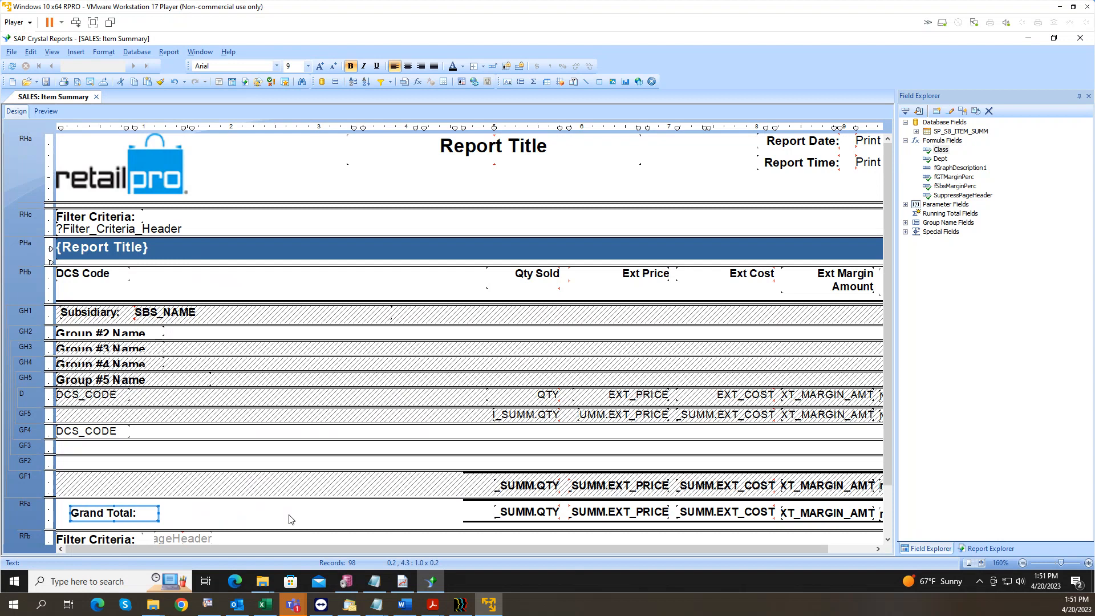
{"action": "key", "text": "shift+Left"}
{"action": "key", "text": "shift+Left"}
{"action": "key", "text": "shift+Left"}
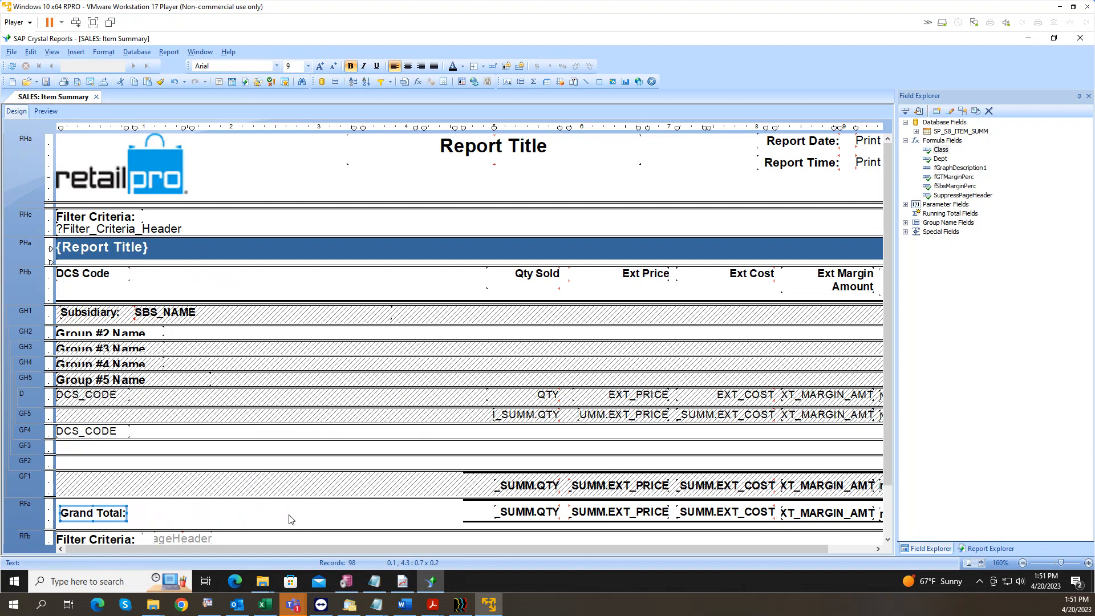
Step: Shift the Qty Sold heading and all its QTY fields left together
{"action": "left_click", "coordinate": [521, 284]}
{"action": "left_click", "coordinate": [531, 395], "text": "ctrl"}
{"action": "left_click", "coordinate": [528, 415], "text": "ctrl"}
{"action": "left_click", "coordinate": [525, 487], "text": "ctrl"}
{"action": "left_click", "coordinate": [530, 513], "text": "ctrl"}
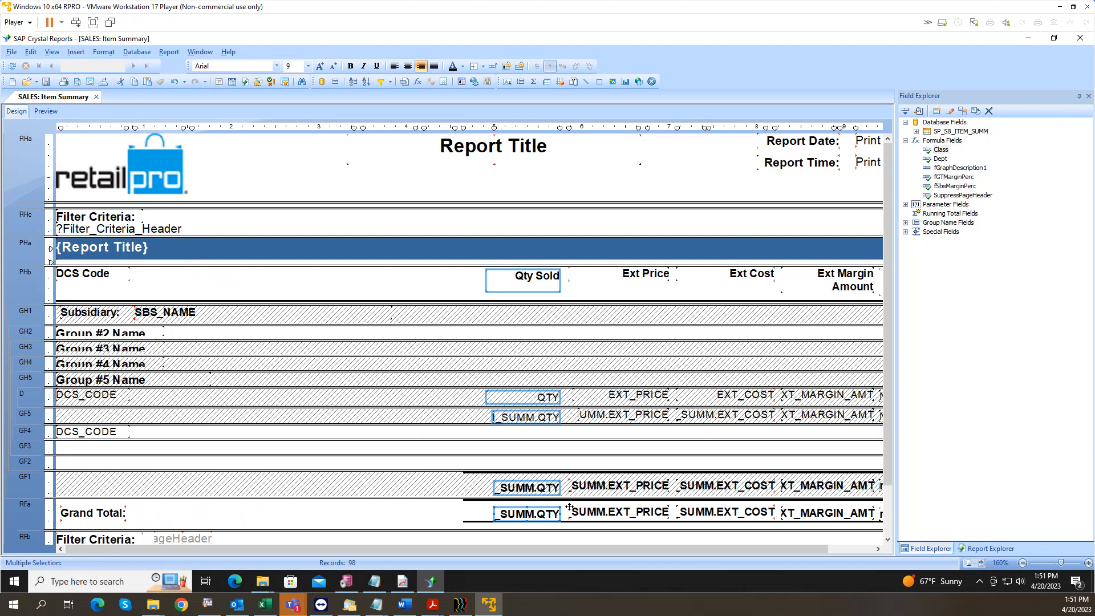
{"action": "key", "text": "Left"}
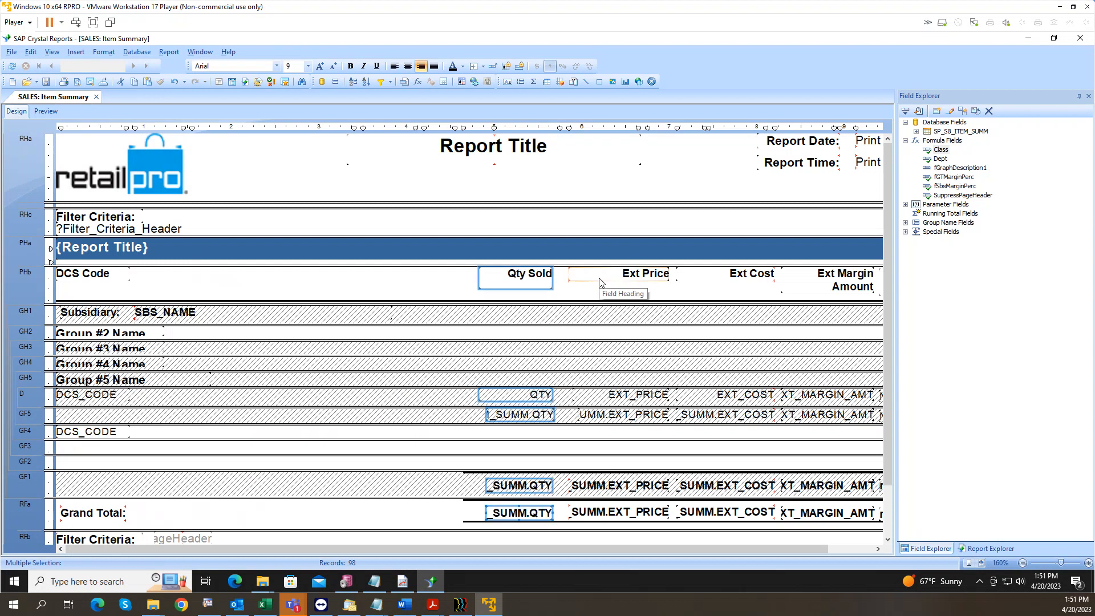
{"action": "key", "text": "Left"}
{"action": "key", "text": "Left"}
{"action": "key", "text": "Left"}
{"action": "key", "text": "Left"}
{"action": "key", "text": "Left"}
{"action": "key", "text": "Left"}
{"action": "key", "text": "Left"}
{"action": "key", "text": "Left"}
{"action": "key", "text": "Left"}
{"action": "key", "text": "Left"}
{"action": "key", "text": "Left"}
{"action": "key", "text": "Left"}
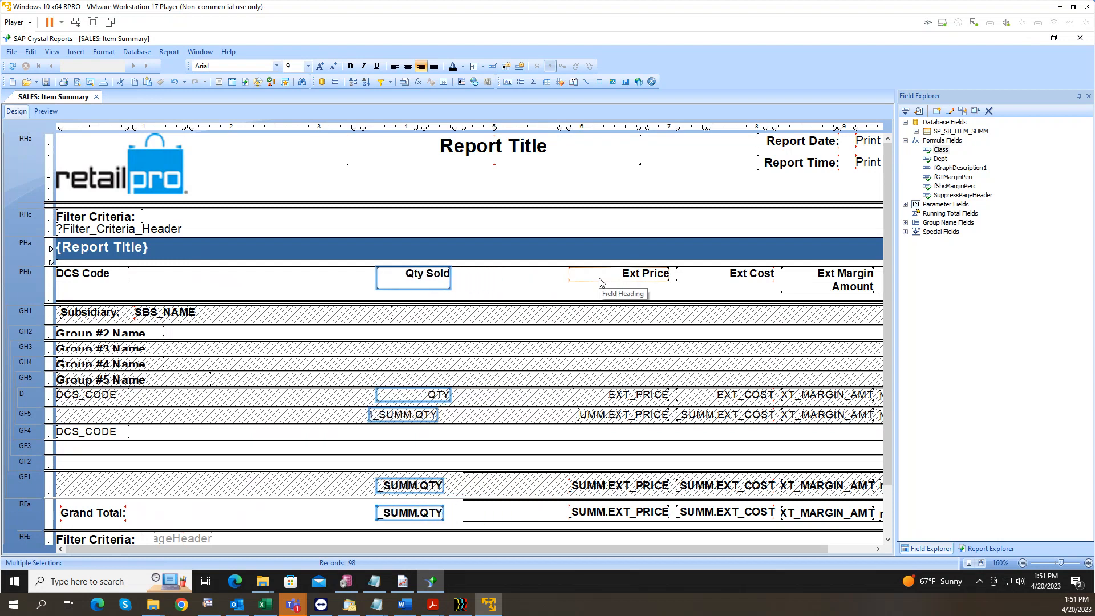
{"action": "key", "text": "Left"}
{"action": "key", "text": "Left"}
{"action": "key", "text": "Left"}
{"action": "key", "text": "Left"}
{"action": "key", "text": "Left"}
{"action": "key", "text": "Left"}
{"action": "key", "text": "Left"}
{"action": "key", "text": "Left"}
{"action": "key", "text": "Left"}
{"action": "key", "text": "Left"}
{"action": "key", "text": "Left"}
{"action": "key", "text": "Left"}
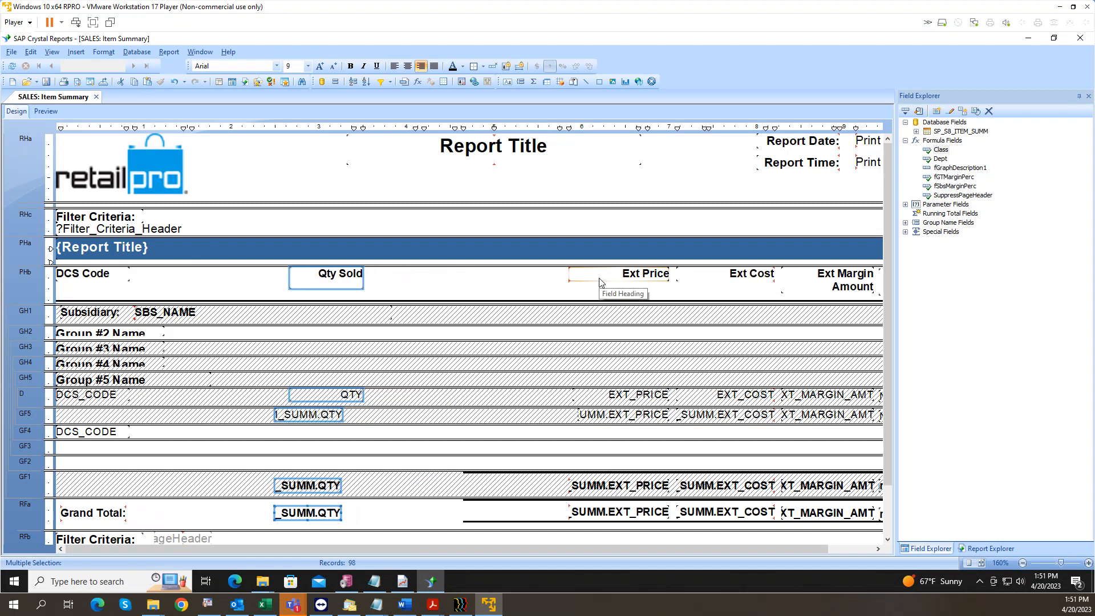
{"action": "key", "text": "Left"}
{"action": "key", "text": "Left"}
{"action": "key", "text": "Left"}
{"action": "key", "text": "Left"}
{"action": "key", "text": "Left"}
{"action": "key", "text": "Left"}
{"action": "key", "text": "Left"}
{"action": "key", "text": "Left"}
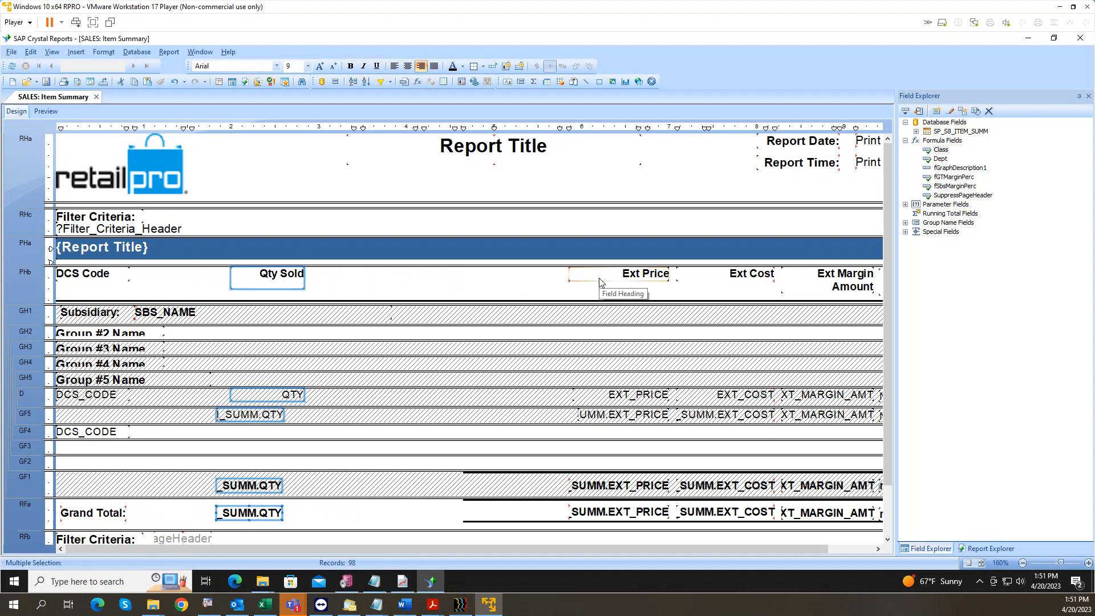
{"action": "key", "text": "Left"}
{"action": "key", "text": "Left"}
{"action": "key", "text": "Left"}
{"action": "key", "text": "Left"}
{"action": "key", "text": "Left"}
{"action": "key", "text": "Left"}
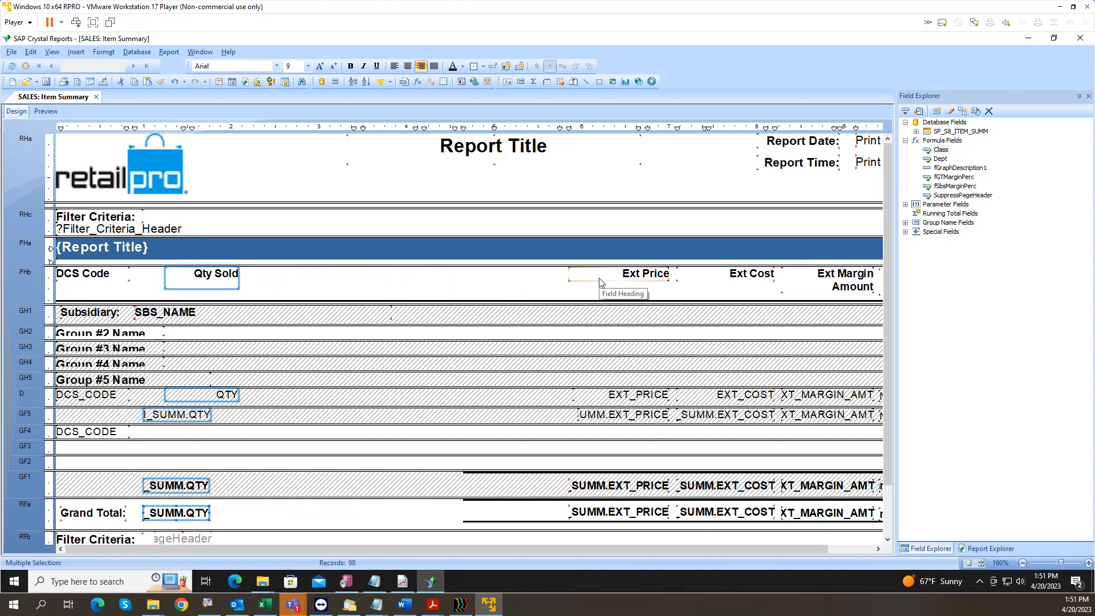
{"action": "key", "text": "Left"}
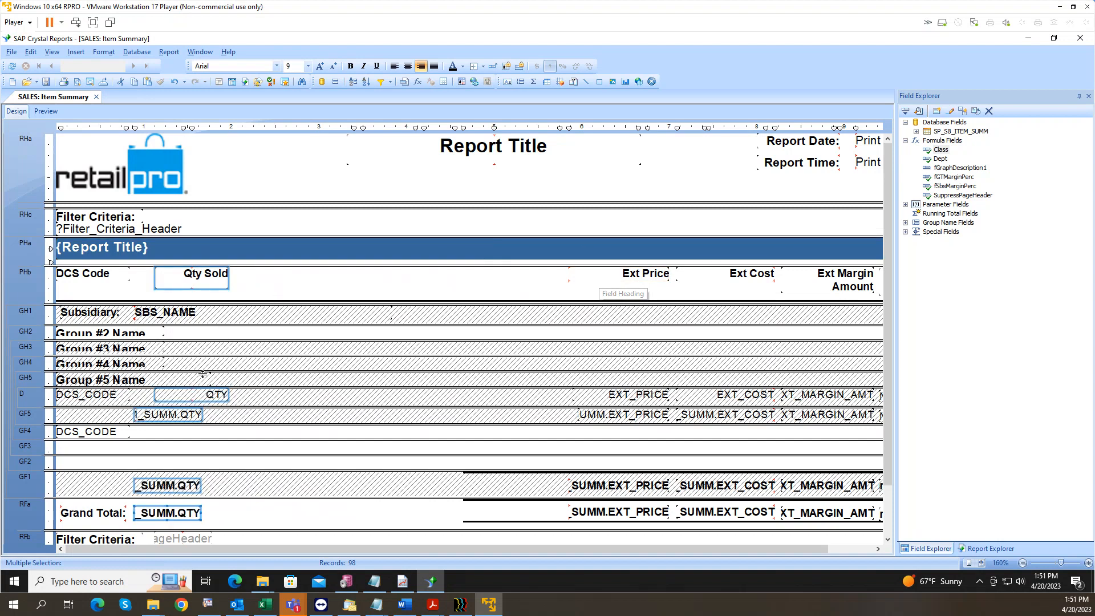
{"action": "key", "text": "Left"}
{"action": "key", "text": "Left"}
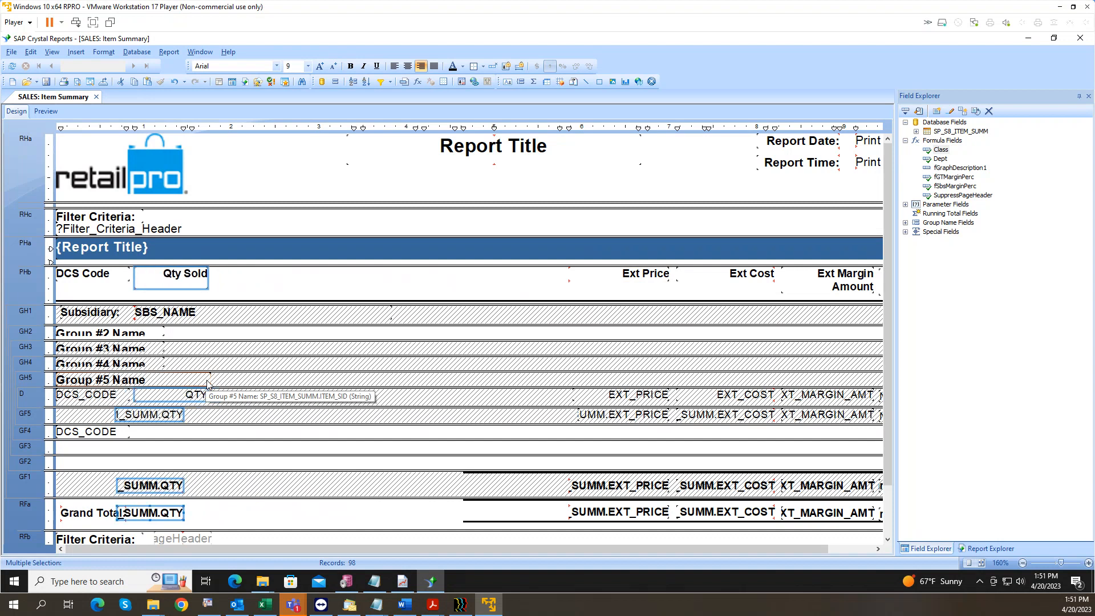
Step: Align the Qty objects by their left edges, give them equal width, and narrow them
{"action": "right_click", "coordinate": [184, 288]}
{"action": "mouse_move", "coordinate": [250, 344]}
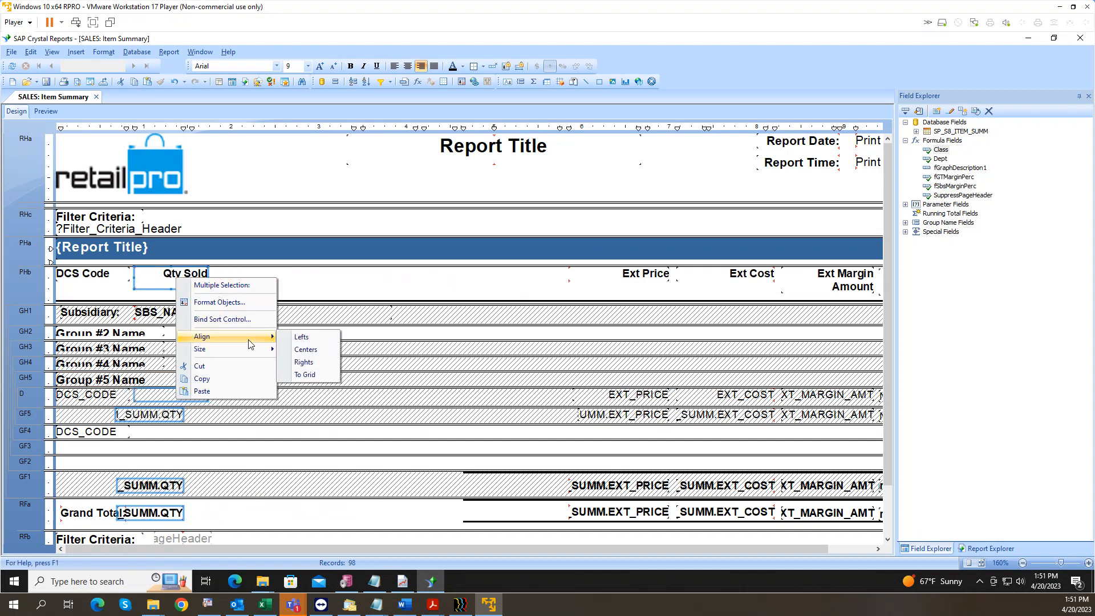
{"action": "left_click", "coordinate": [301, 337]}
{"action": "right_click", "coordinate": [175, 279]}
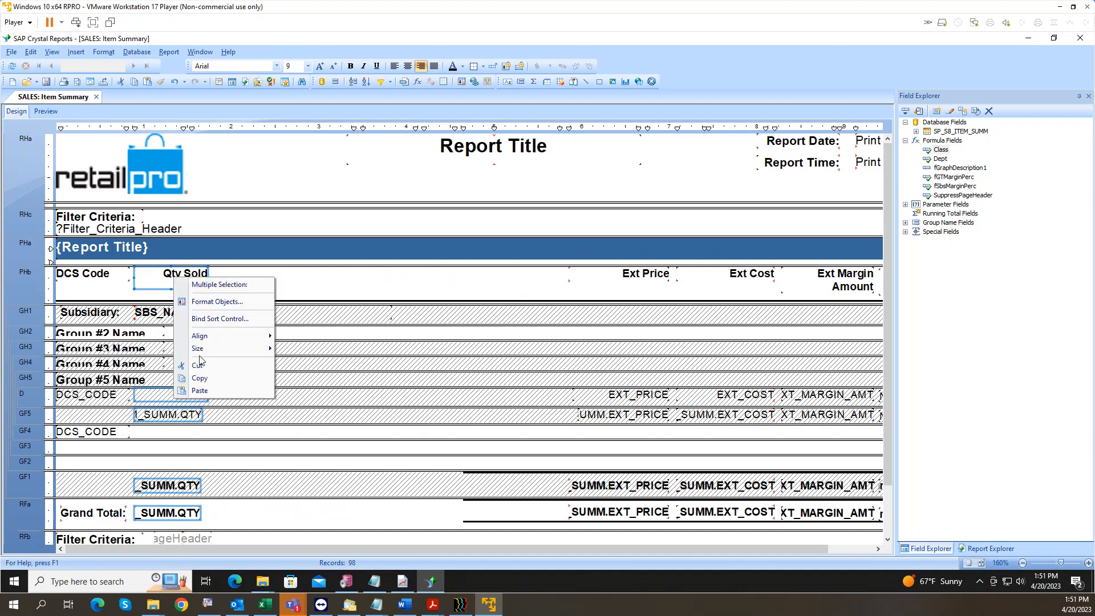
{"action": "mouse_move", "coordinate": [251, 348]}
{"action": "left_click", "coordinate": [302, 348]}
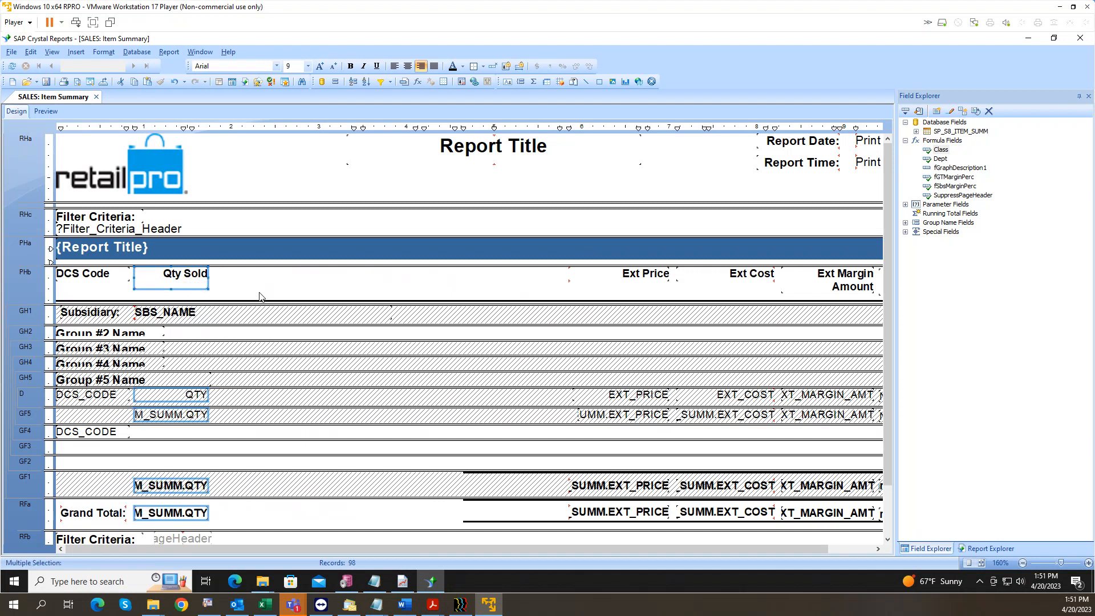
{"action": "key", "text": "shift+Left"}
{"action": "key", "text": "shift+Left"}
{"action": "key", "text": "shift+Left"}
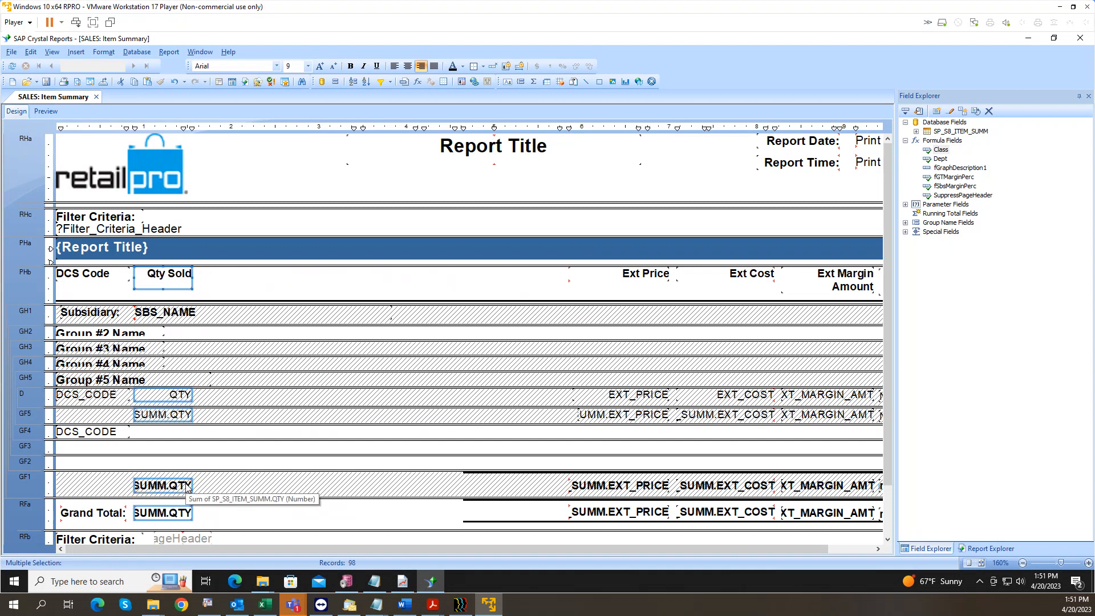
Step: Inspect the subsidiary and item-level Qty subtotals and the detail QTY field
{"action": "left_click", "coordinate": [231, 476]}
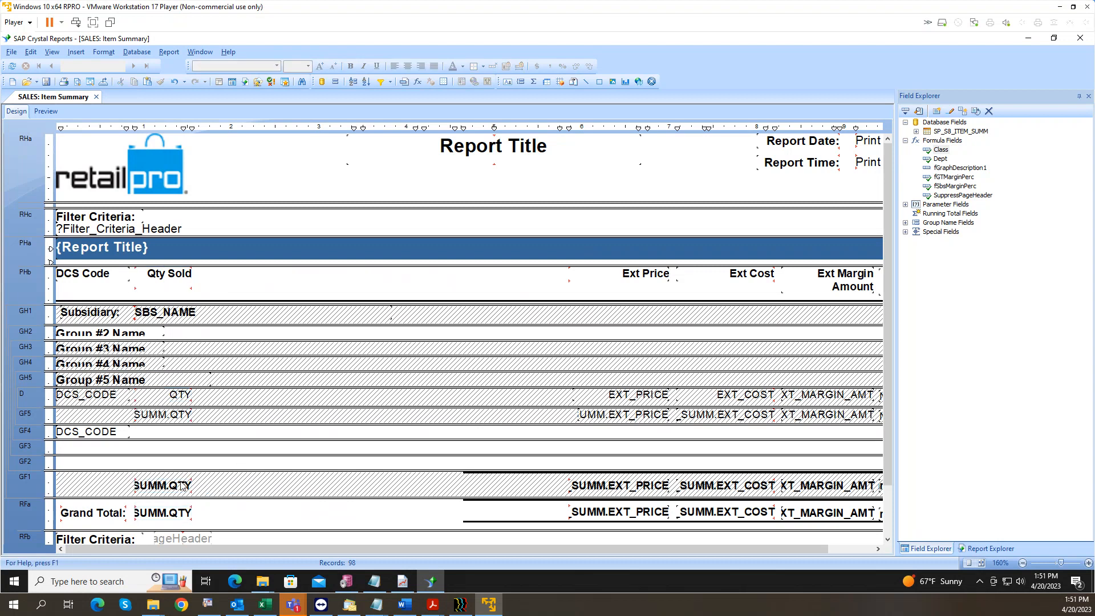
{"action": "left_click", "coordinate": [165, 488]}
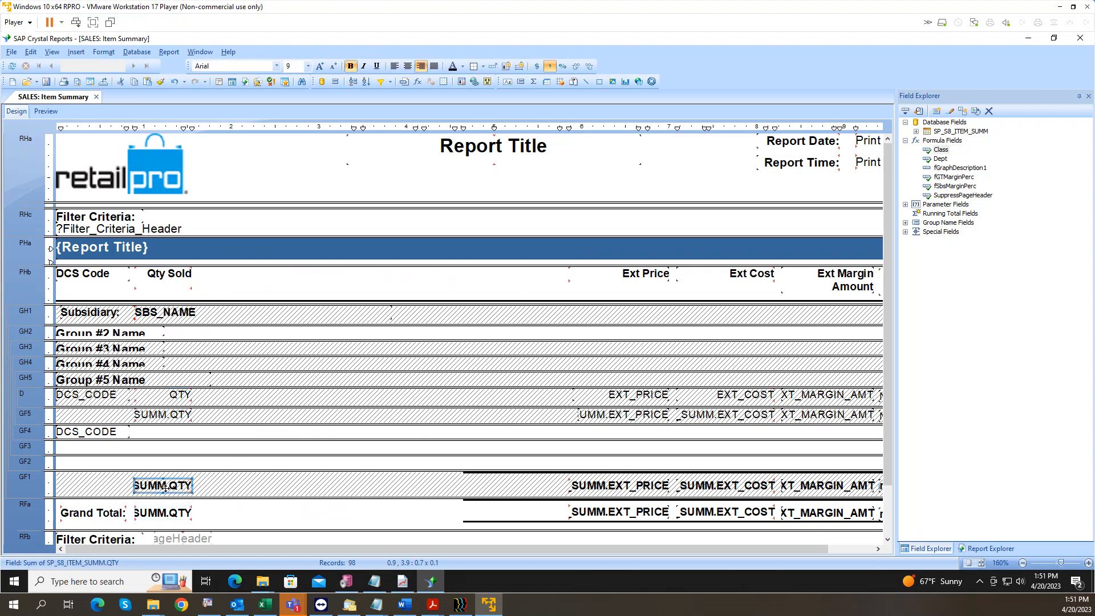
{"action": "left_click", "coordinate": [177, 415]}
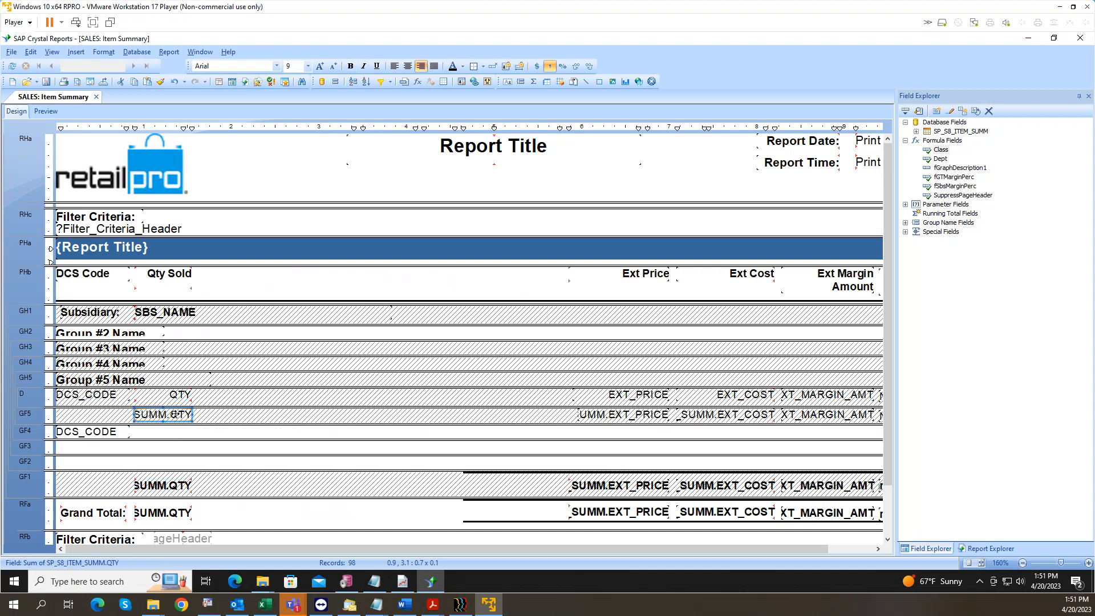
{"action": "right_click", "coordinate": [176, 414]}
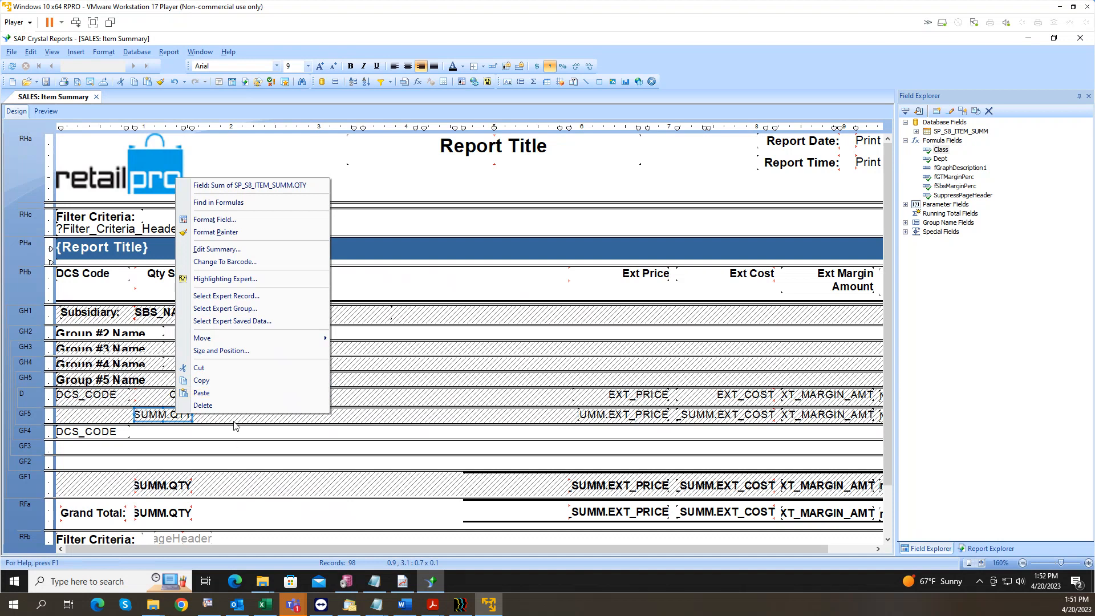
{"action": "left_click", "coordinate": [154, 401]}
{"action": "left_click", "coordinate": [148, 401]}
{"action": "right_click", "coordinate": [182, 395]}
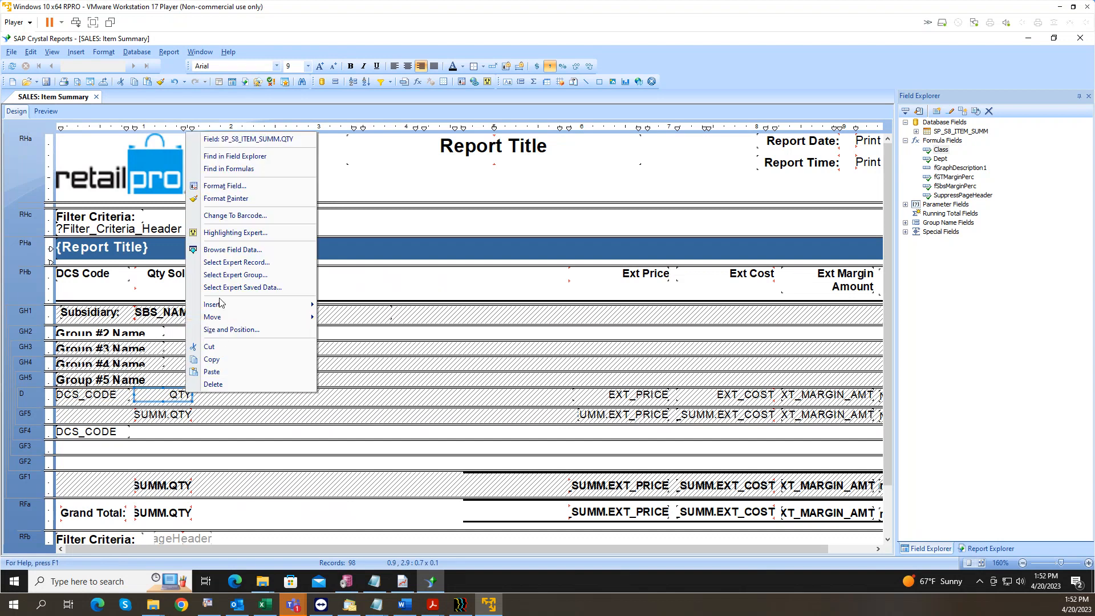
{"action": "left_click", "coordinate": [171, 415]}
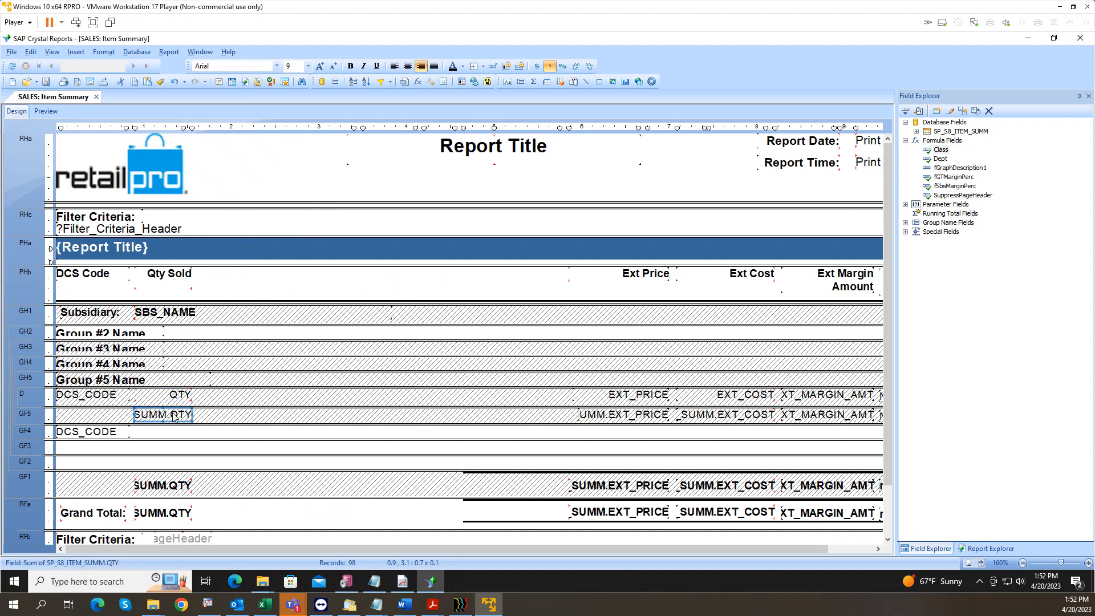
{"action": "right_click", "coordinate": [180, 416]}
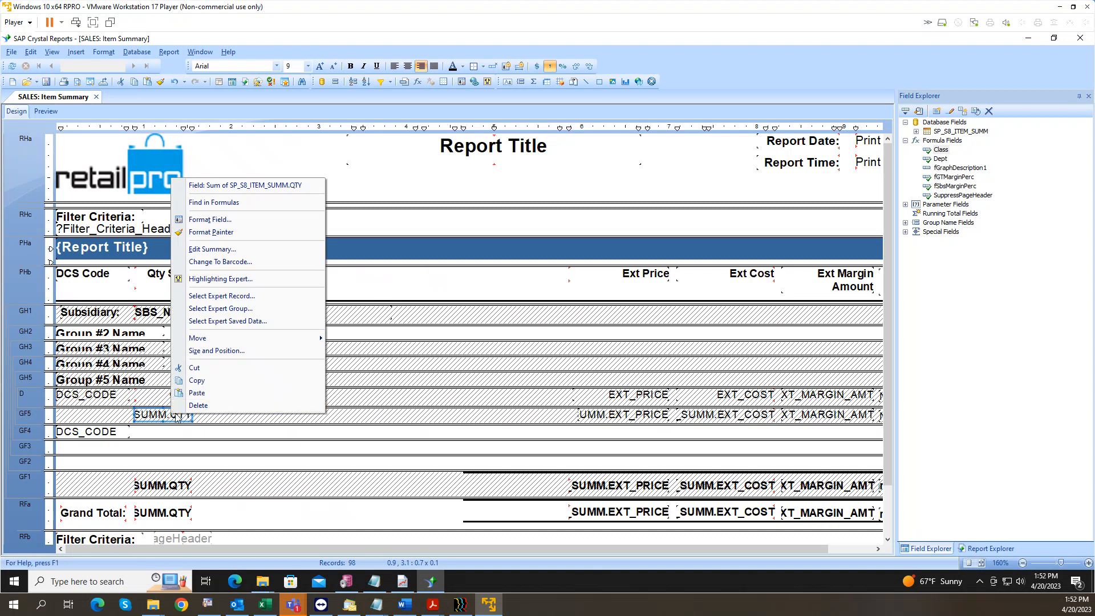
Step: Start a summary of the detail QTY field via Insert > Summary
{"action": "left_click", "coordinate": [216, 425]}
{"action": "left_click", "coordinate": [179, 398]}
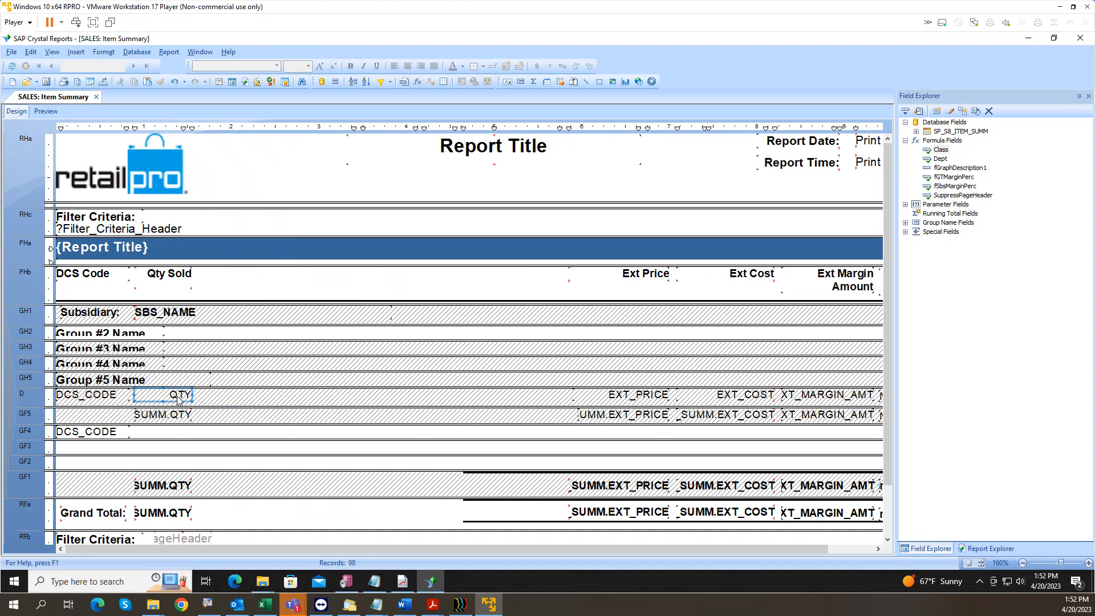
{"action": "right_click", "coordinate": [178, 399]}
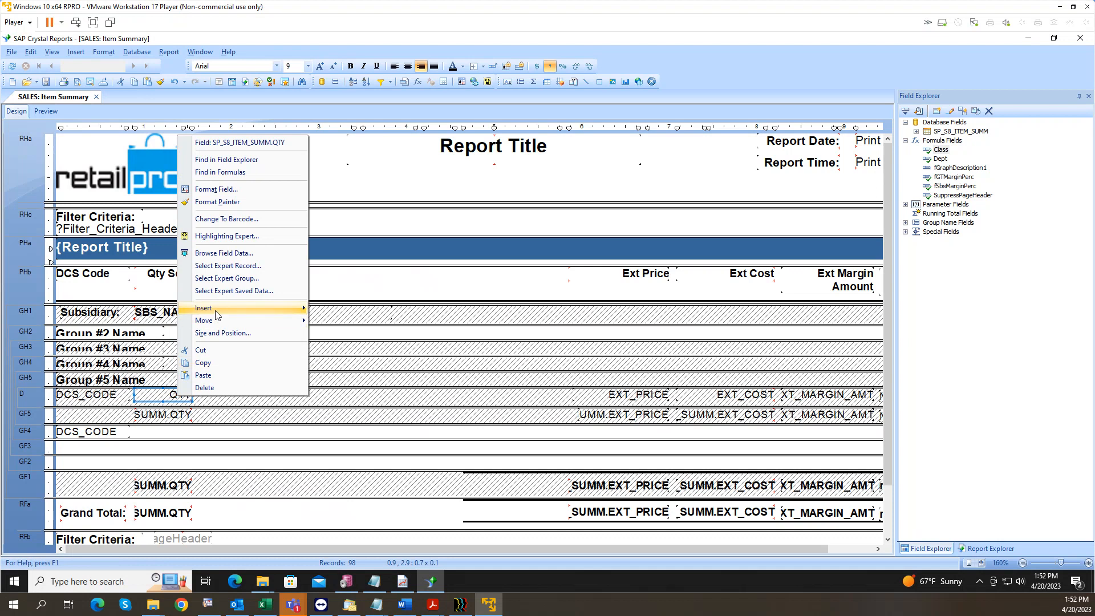
{"action": "mouse_move", "coordinate": [300, 308]}
{"action": "left_click", "coordinate": [344, 308]}
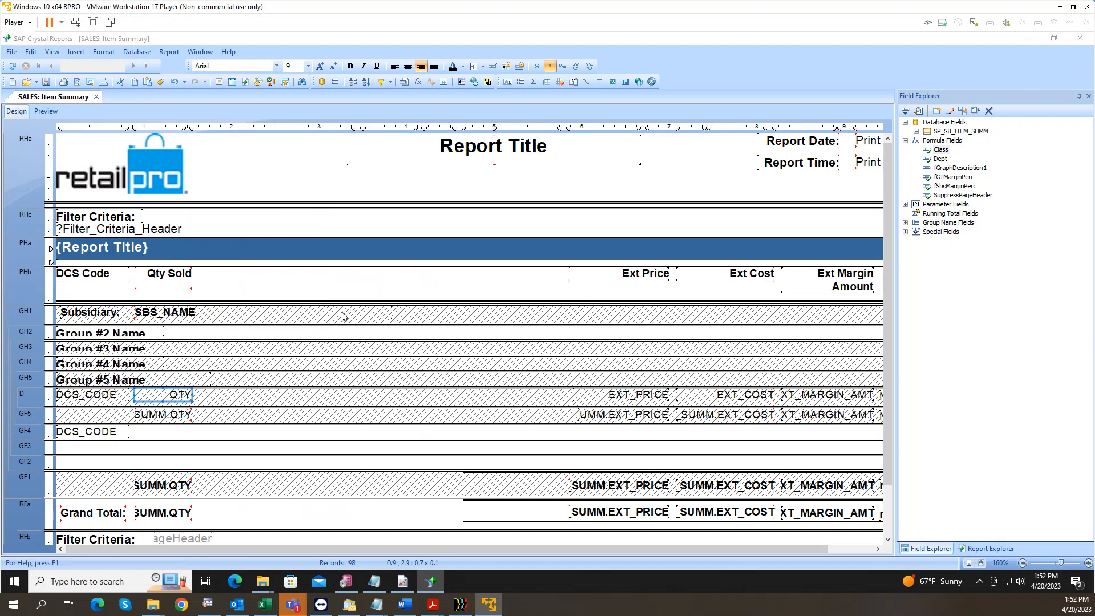
Step: Add Sum of QTY summaries to the DCS code and Class group footers
{"action": "left_click", "coordinate": [539, 293]}
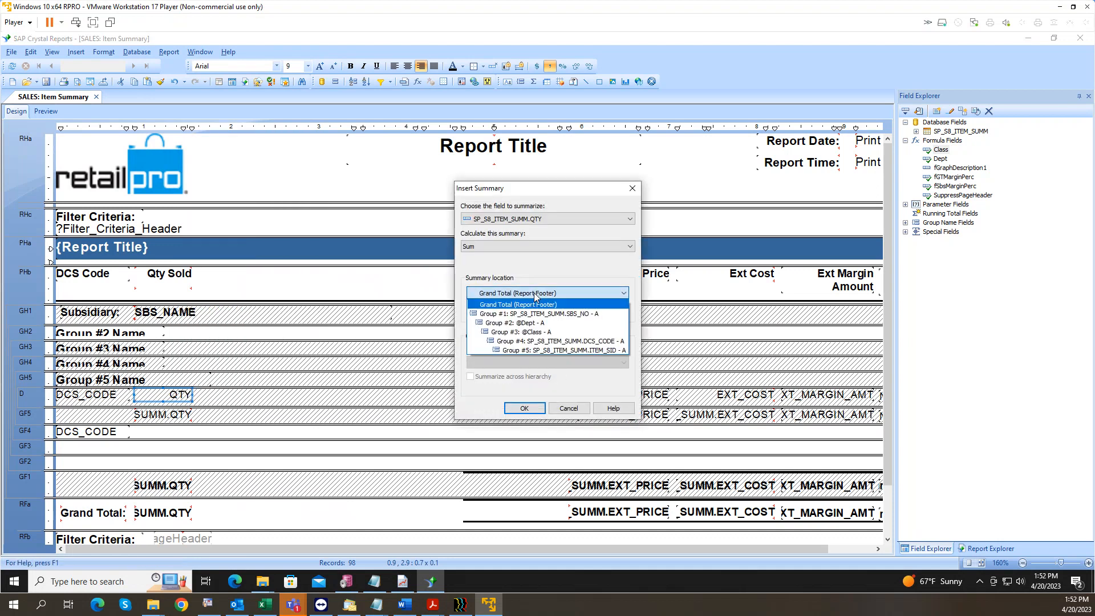
{"action": "left_click", "coordinate": [537, 343]}
{"action": "left_click", "coordinate": [525, 408]}
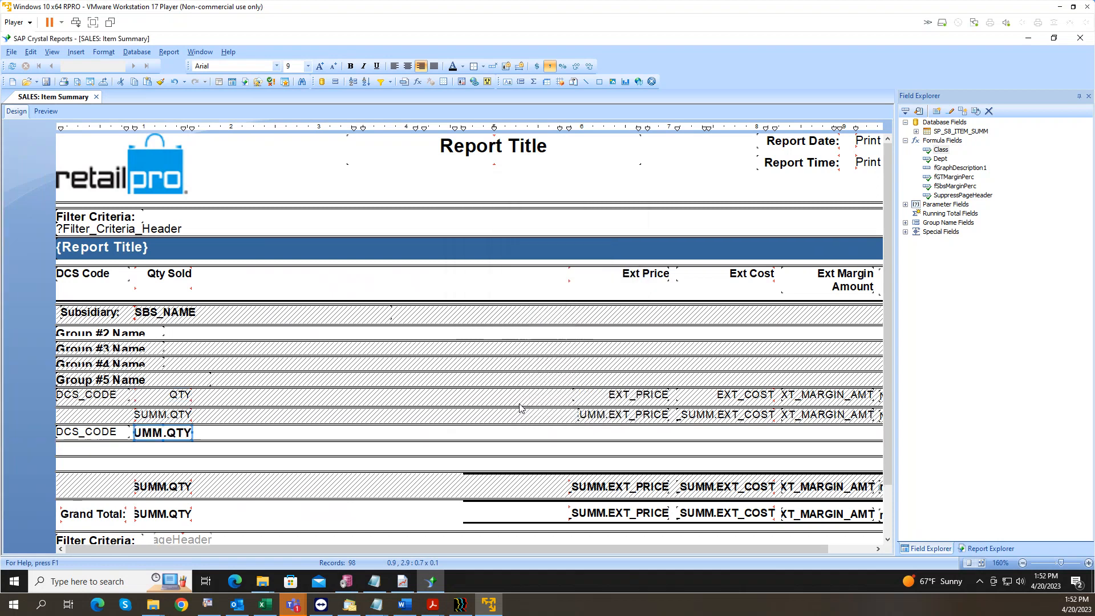
{"action": "left_click", "coordinate": [163, 395]}
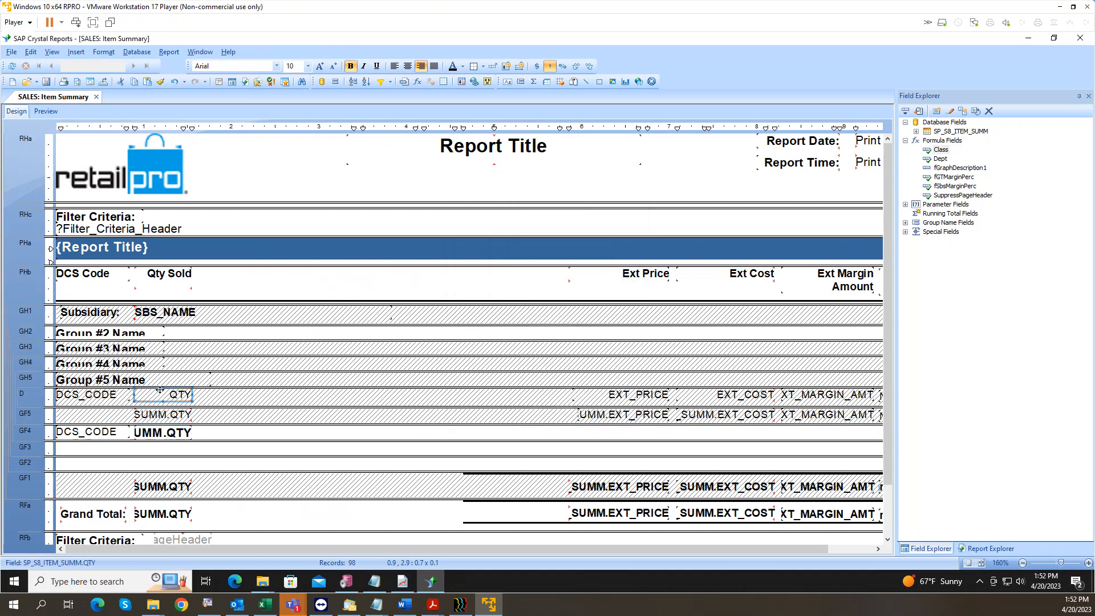
{"action": "right_click", "coordinate": [161, 393]}
{"action": "mouse_move", "coordinate": [212, 302]}
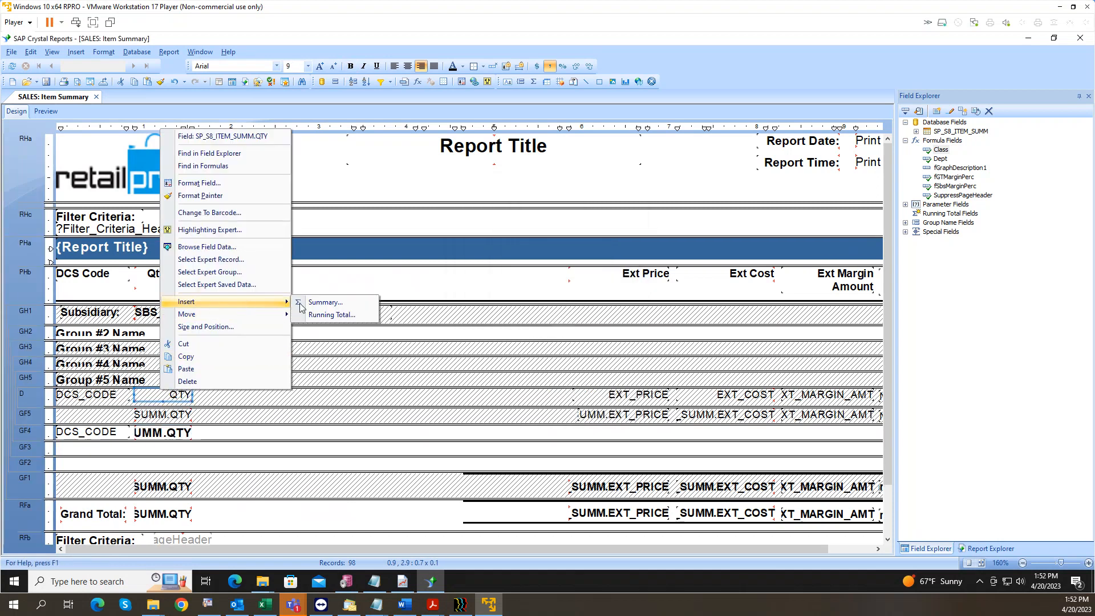
{"action": "left_click", "coordinate": [311, 301]}
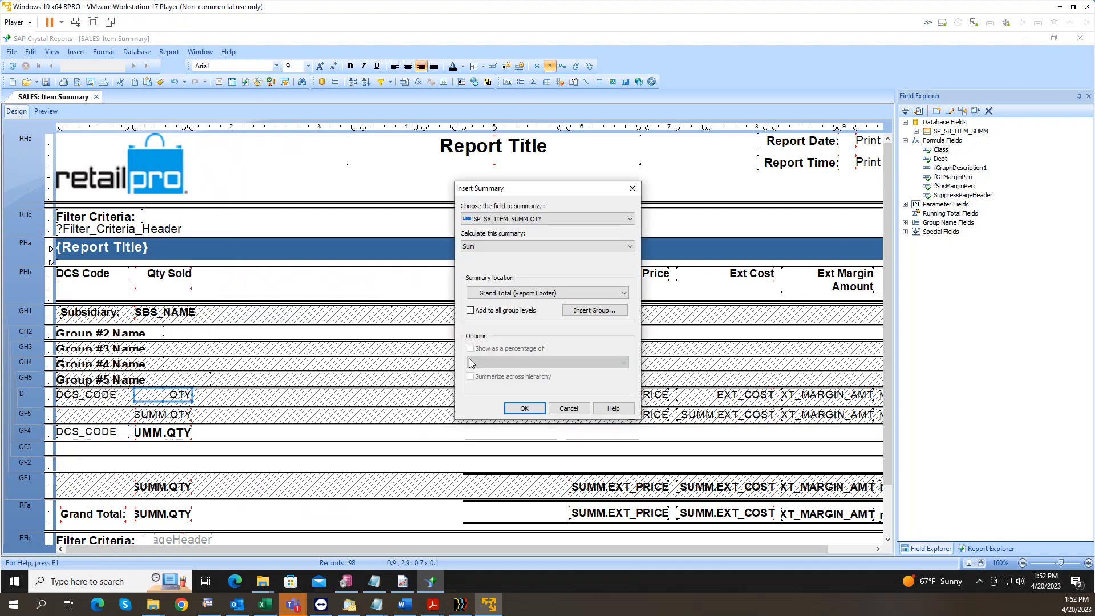
{"action": "left_click", "coordinate": [509, 295]}
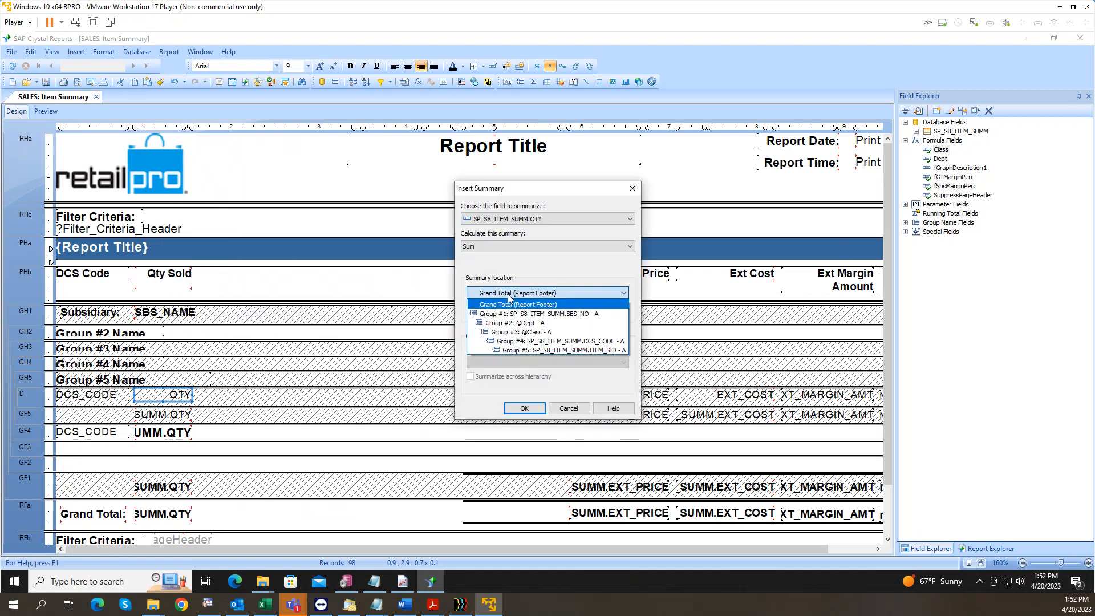
{"action": "left_click", "coordinate": [517, 330]}
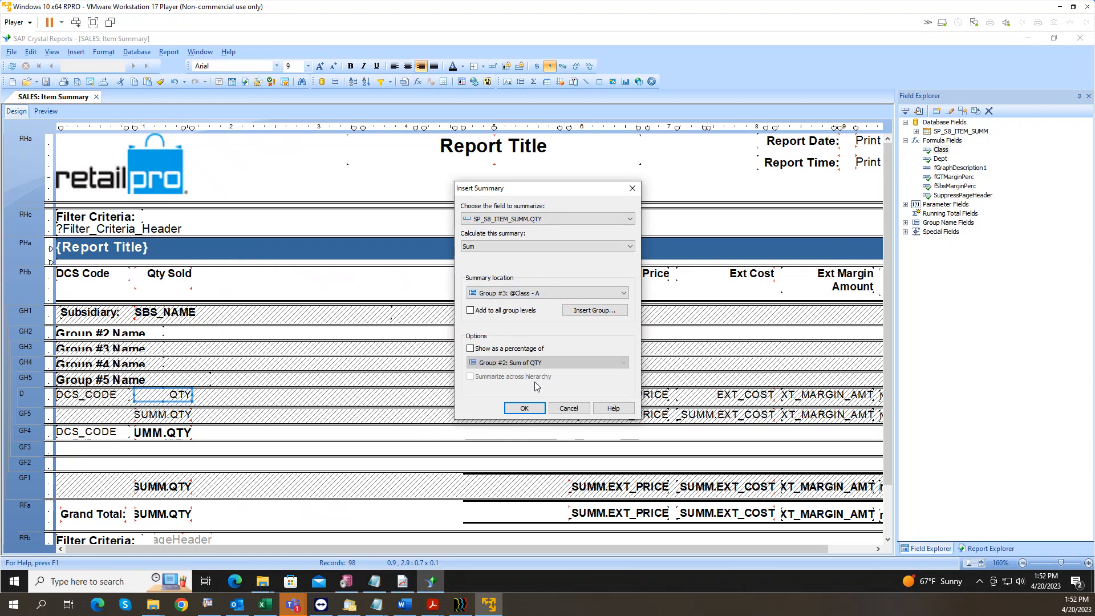
{"action": "left_click", "coordinate": [522, 409]}
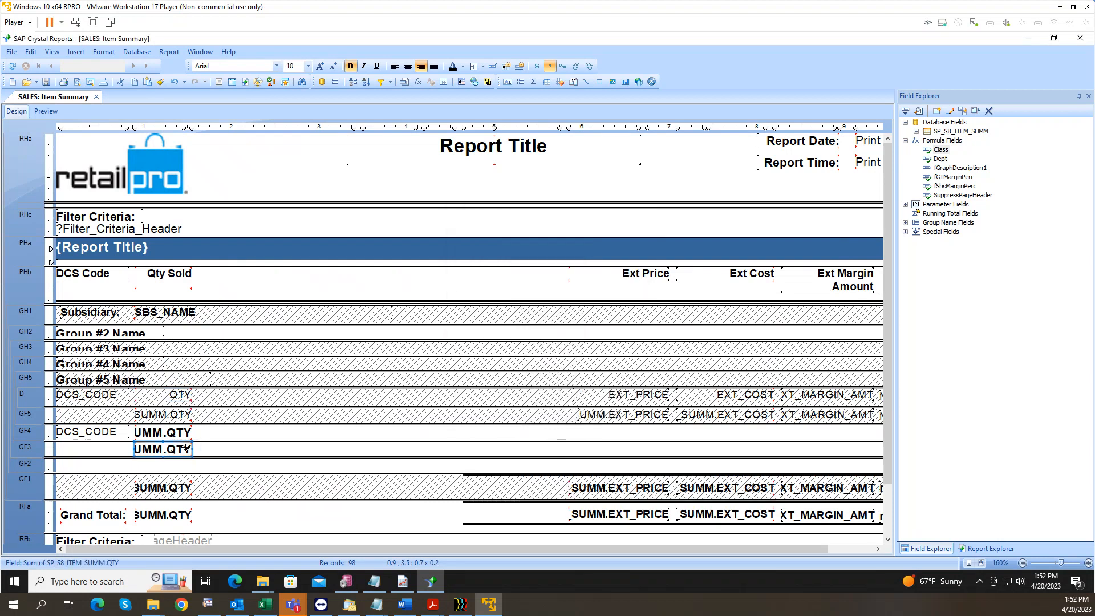
Step: Delete the Class, DCS, subsidiary, Grand Total and item-level QTY sums
{"action": "key", "text": "Delete"}
{"action": "left_click", "coordinate": [177, 434]}
{"action": "key", "text": "Delete"}
{"action": "left_click", "coordinate": [176, 490]}
{"action": "key", "text": "Delete"}
{"action": "left_click", "coordinate": [178, 513]}
{"action": "key", "text": "Delete"}
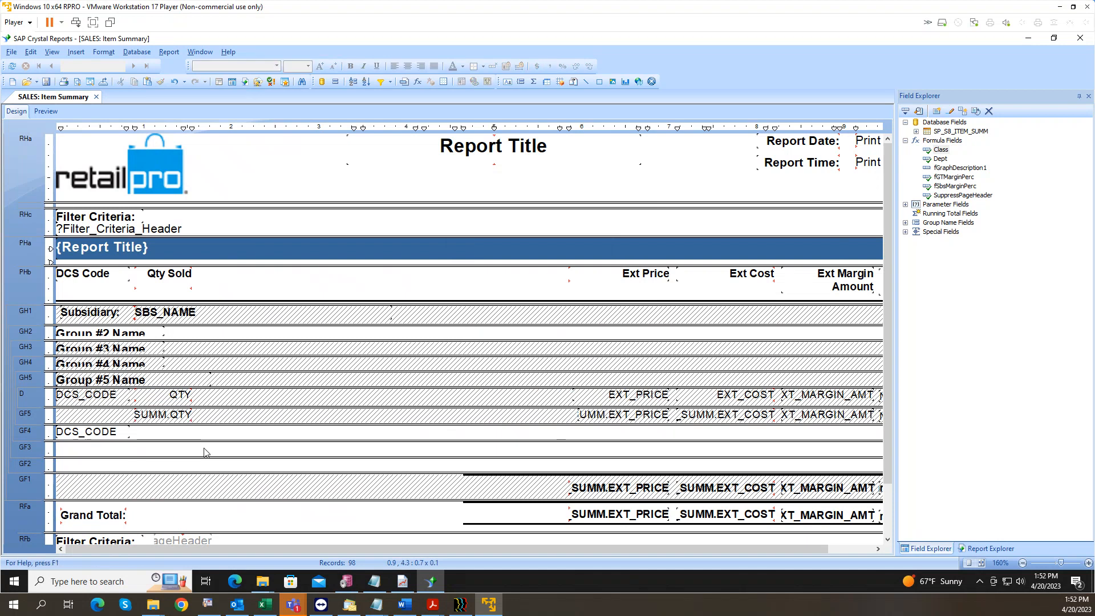
{"action": "left_click", "coordinate": [177, 413]}
{"action": "key", "text": "Delete"}
Step: Insert a Sum of the detail QTY field with Add to all group levels ticked
{"action": "left_click", "coordinate": [177, 395]}
{"action": "right_click", "coordinate": [179, 395]}
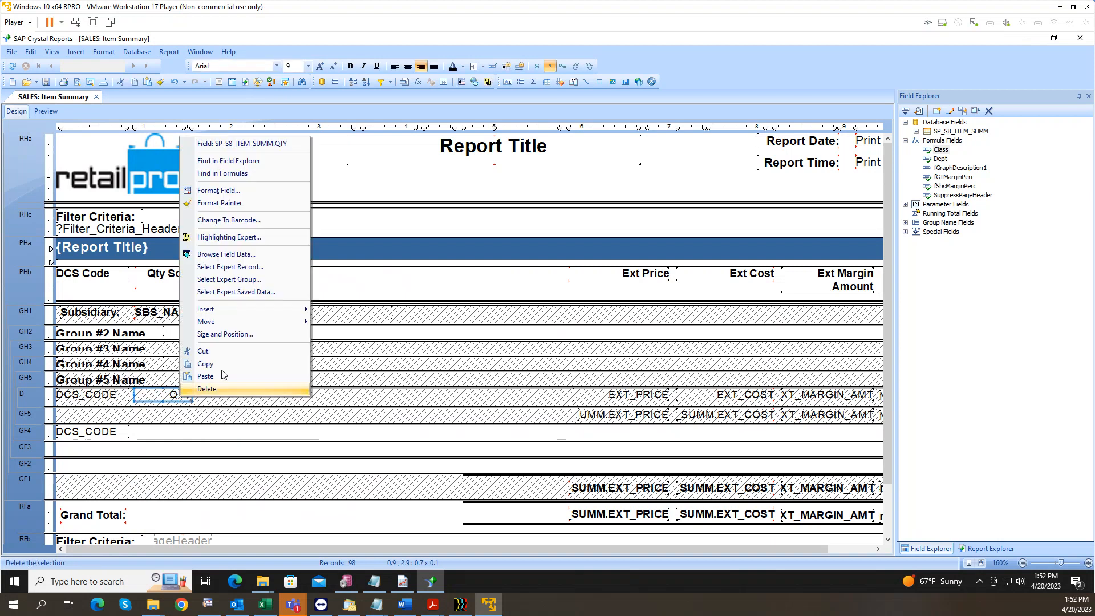
{"action": "mouse_move", "coordinate": [234, 310]}
{"action": "left_click", "coordinate": [339, 312]}
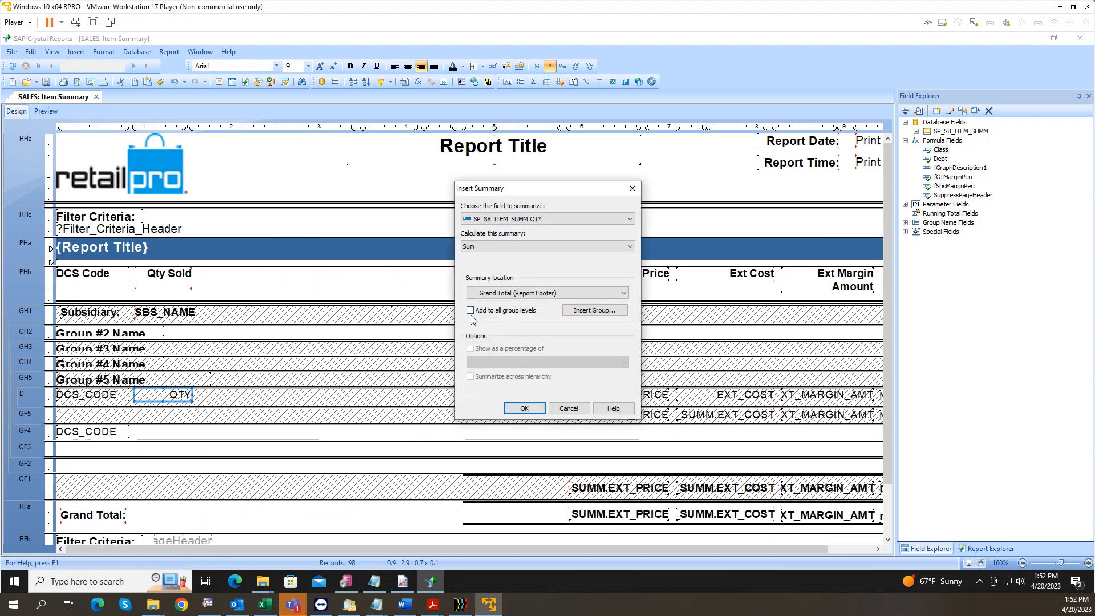
{"action": "left_click", "coordinate": [470, 312]}
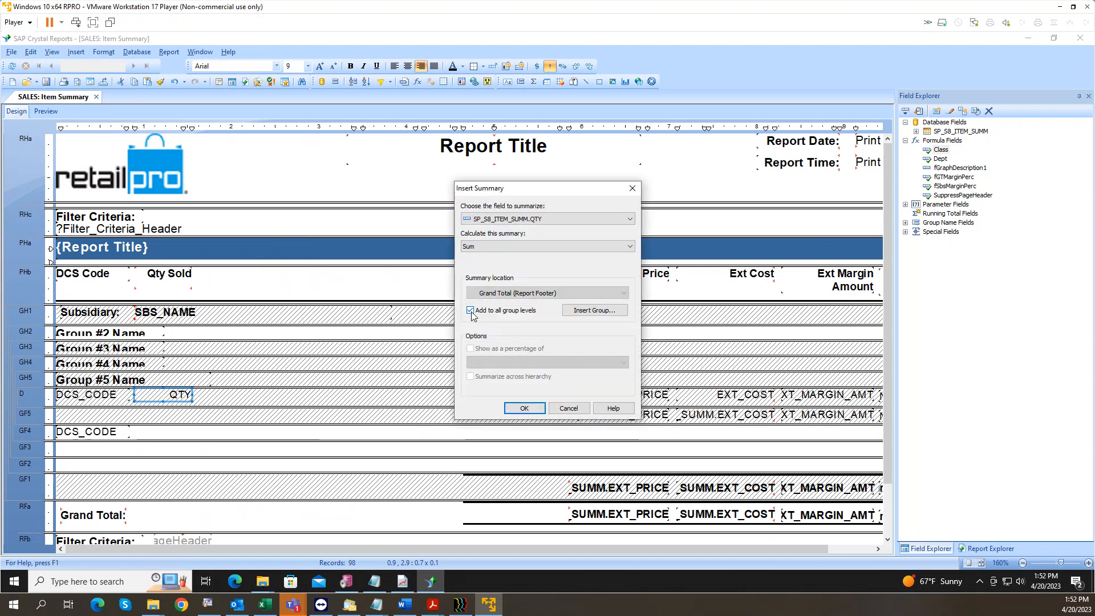
{"action": "left_click", "coordinate": [524, 409]}
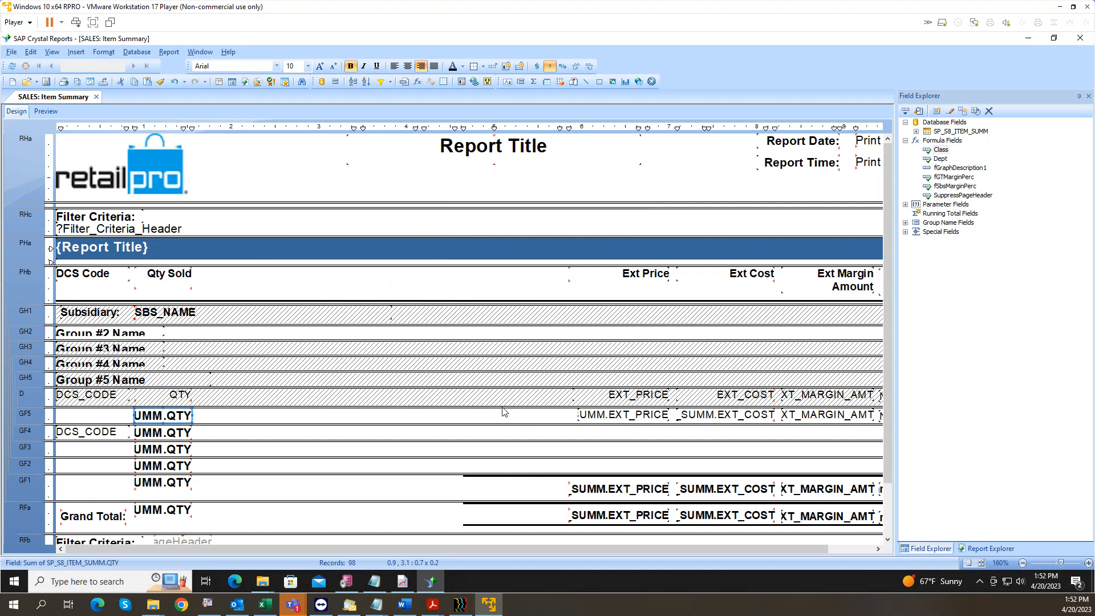
Step: Check the GF1 and GF5 section menus without changes, then preview the report
{"action": "right_click", "coordinate": [34, 488]}
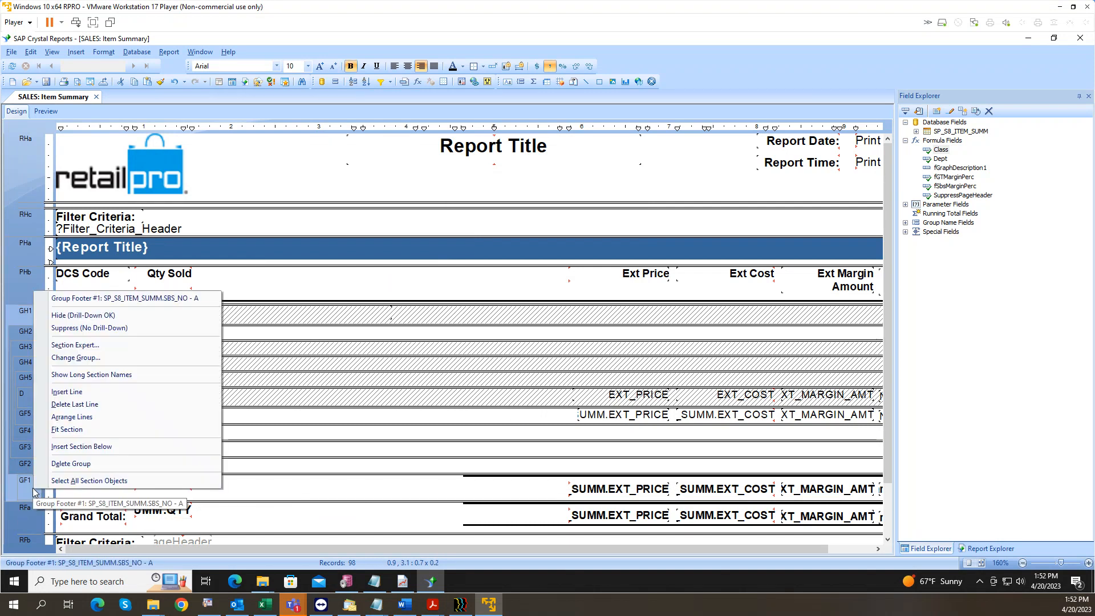
{"action": "left_click", "coordinate": [29, 489]}
{"action": "right_click", "coordinate": [27, 411]}
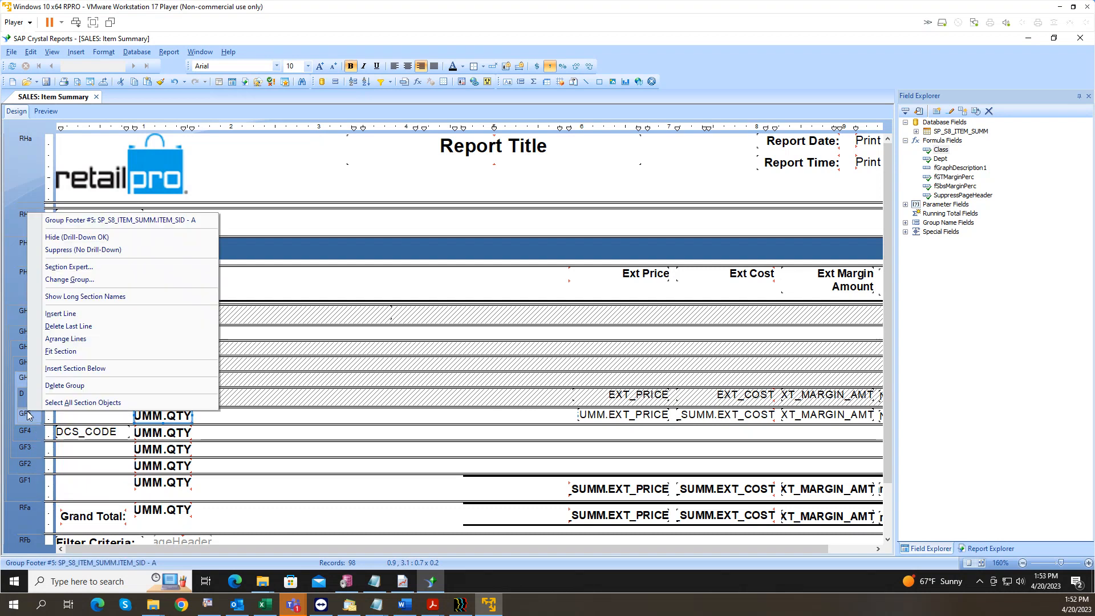
{"action": "left_click", "coordinate": [82, 494]}
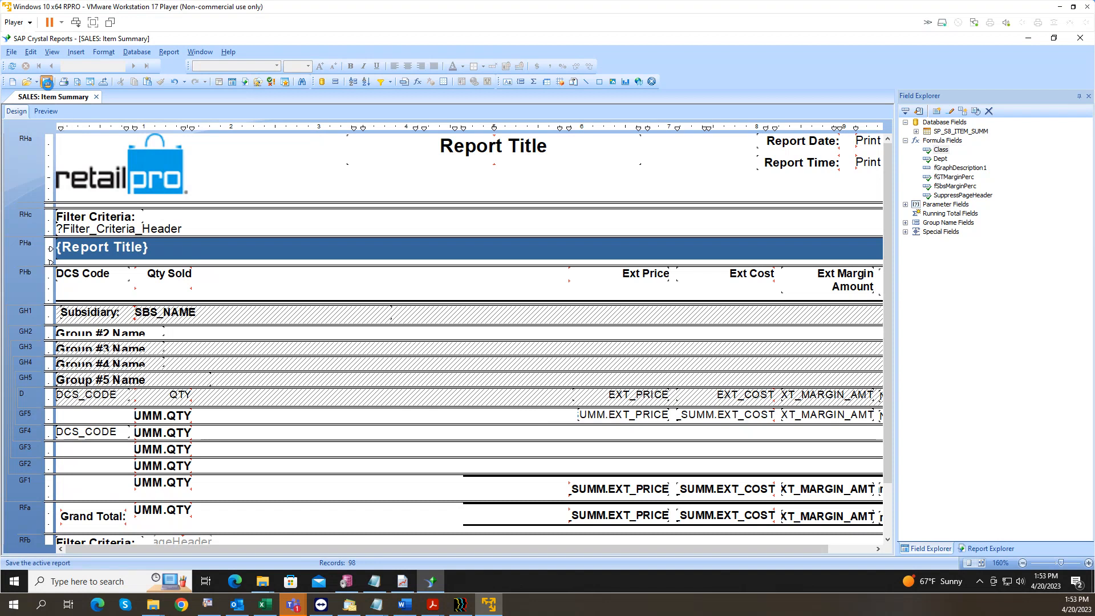
{"action": "left_click", "coordinate": [50, 114]}
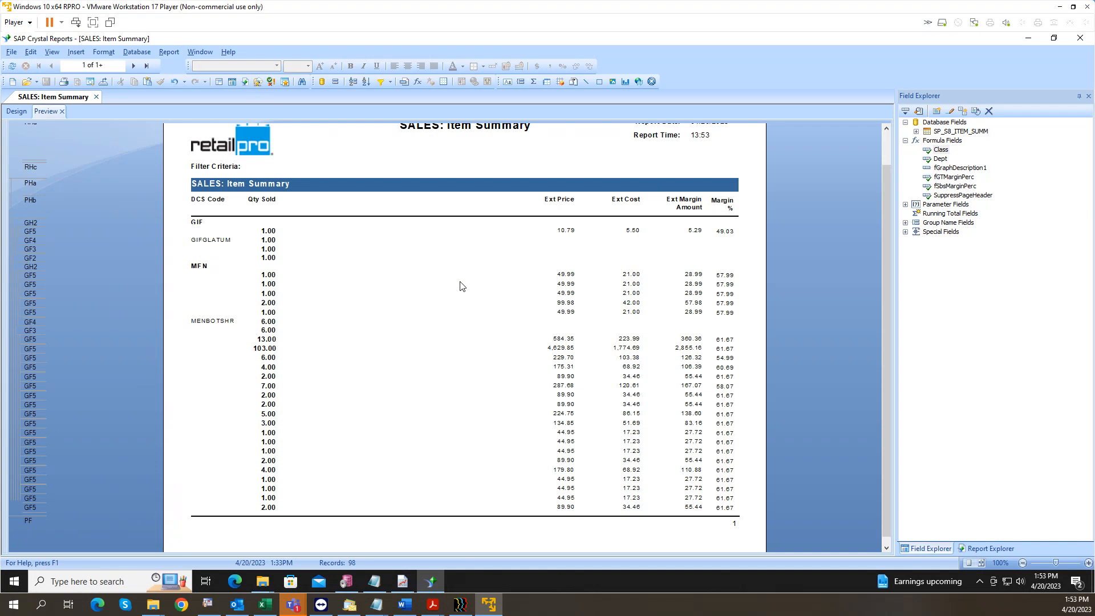
Step: Go back from the quantity-subtotal preview to the Design layout
{"action": "left_click", "coordinate": [16, 111]}
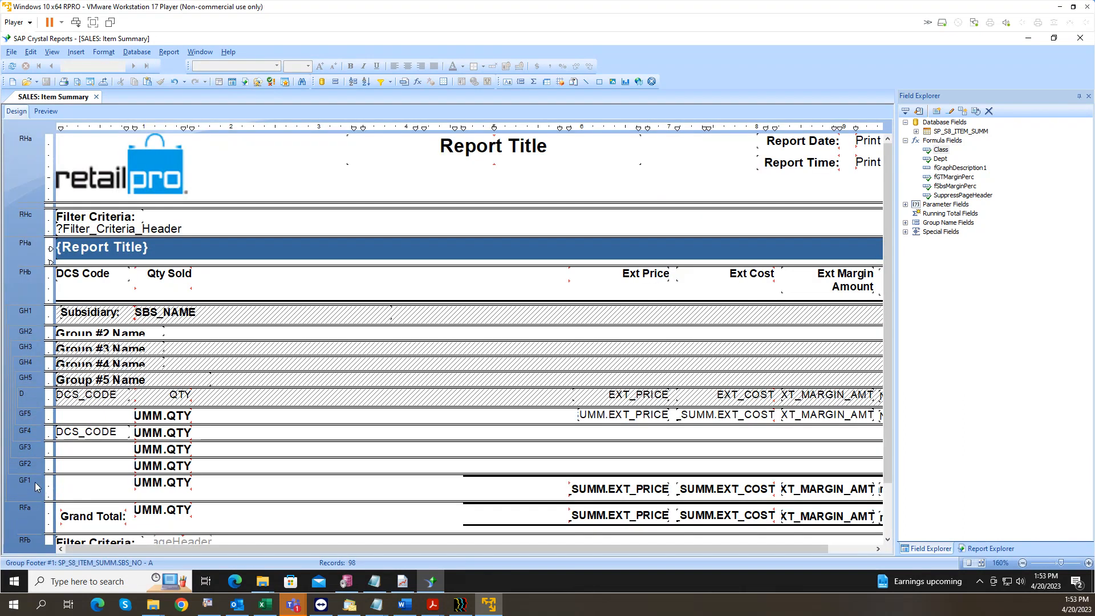
Step: Suppress Group Footer 1 and Group Footer 5 with Suppress (No Drill-Down)
{"action": "right_click", "coordinate": [35, 481]}
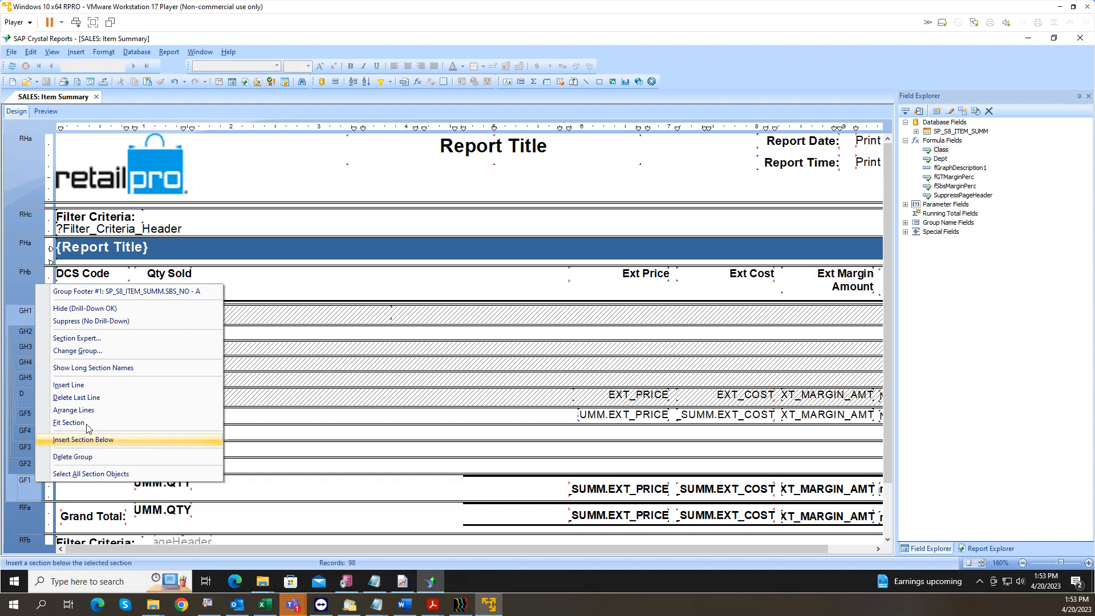
{"action": "left_click", "coordinate": [89, 322]}
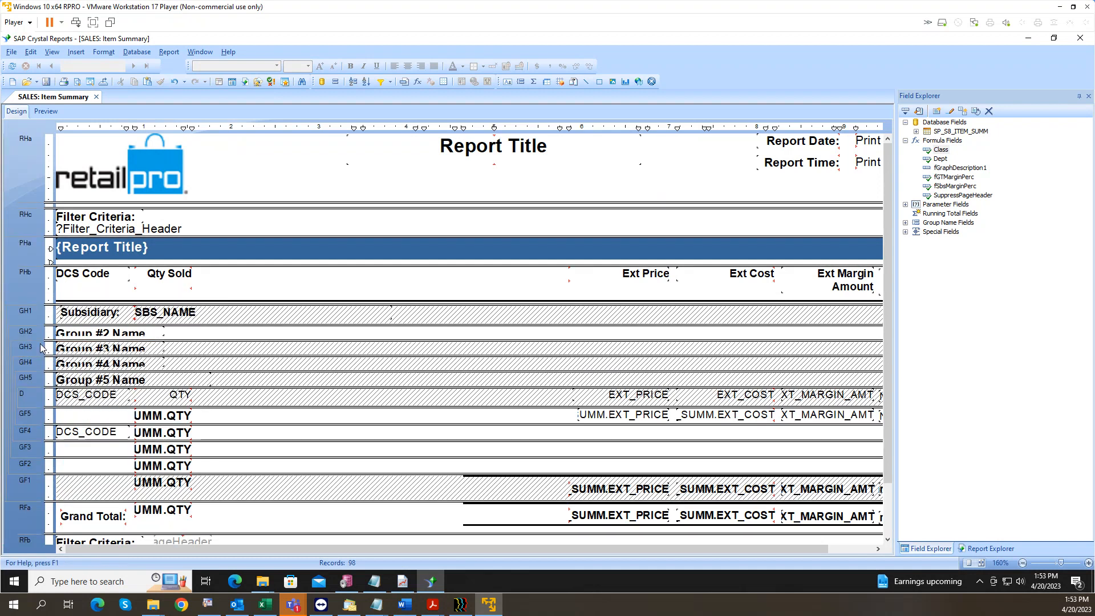
{"action": "right_click", "coordinate": [33, 415]}
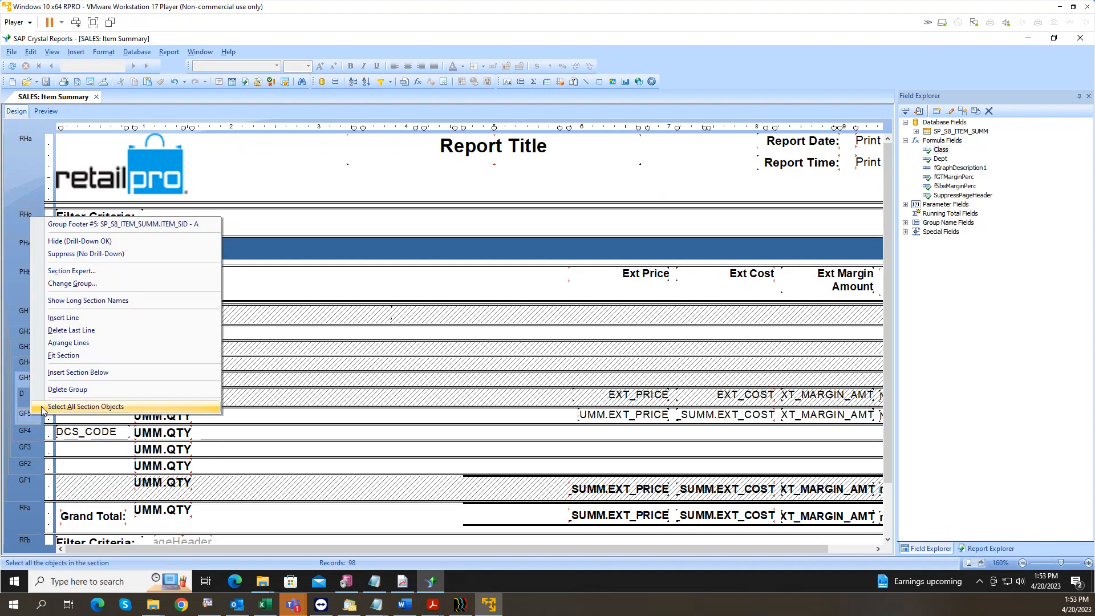
{"action": "left_click", "coordinate": [85, 253]}
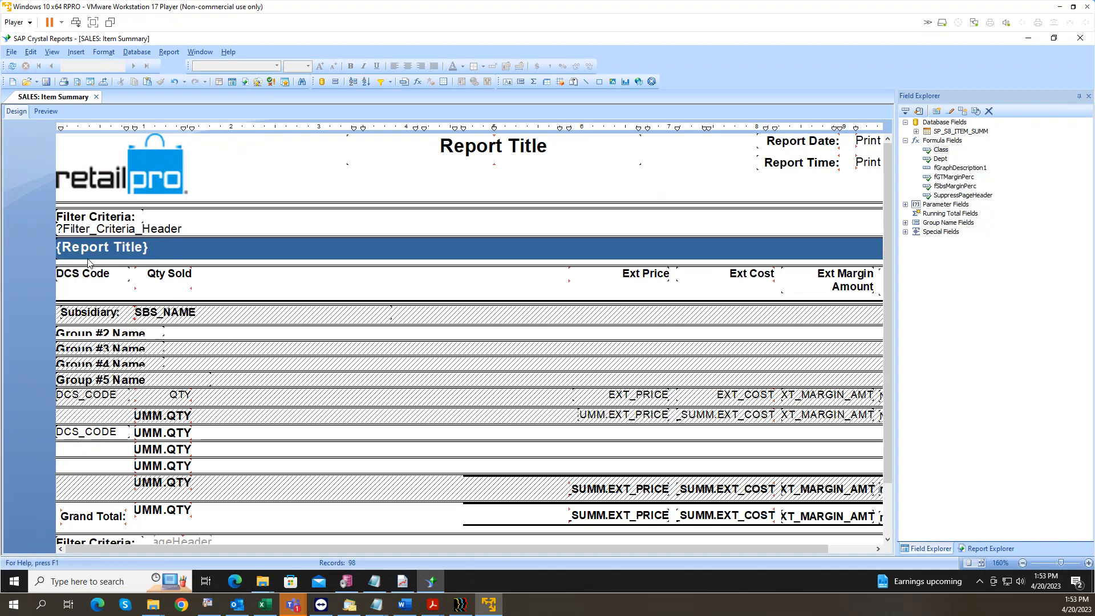
{"action": "left_click", "coordinate": [92, 431]}
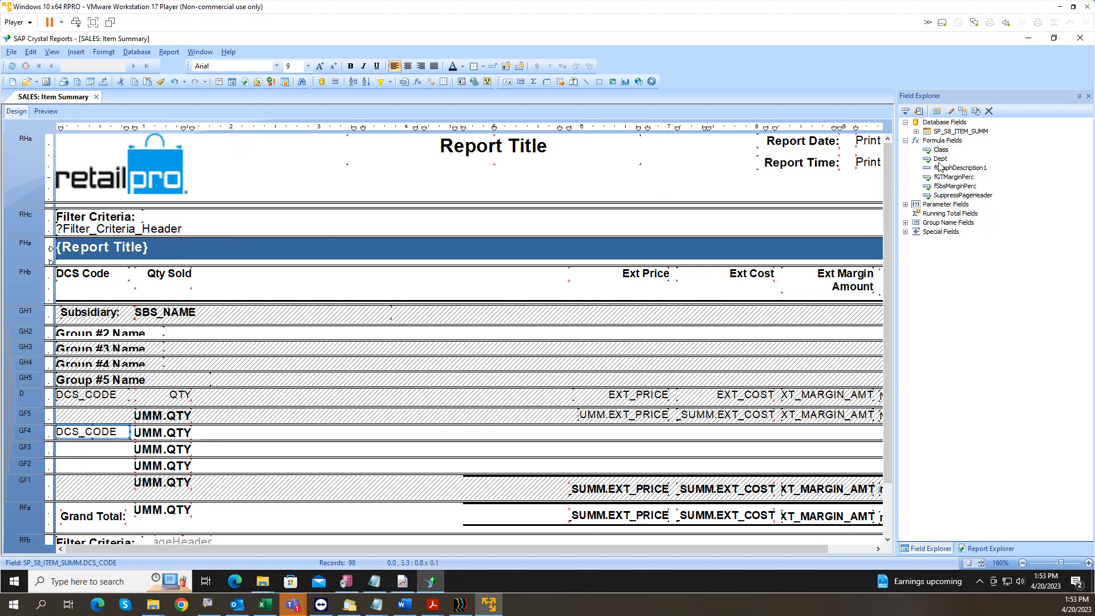
{"action": "left_click_drag", "start_coordinate": [941, 152], "coordinate": [73, 450]}
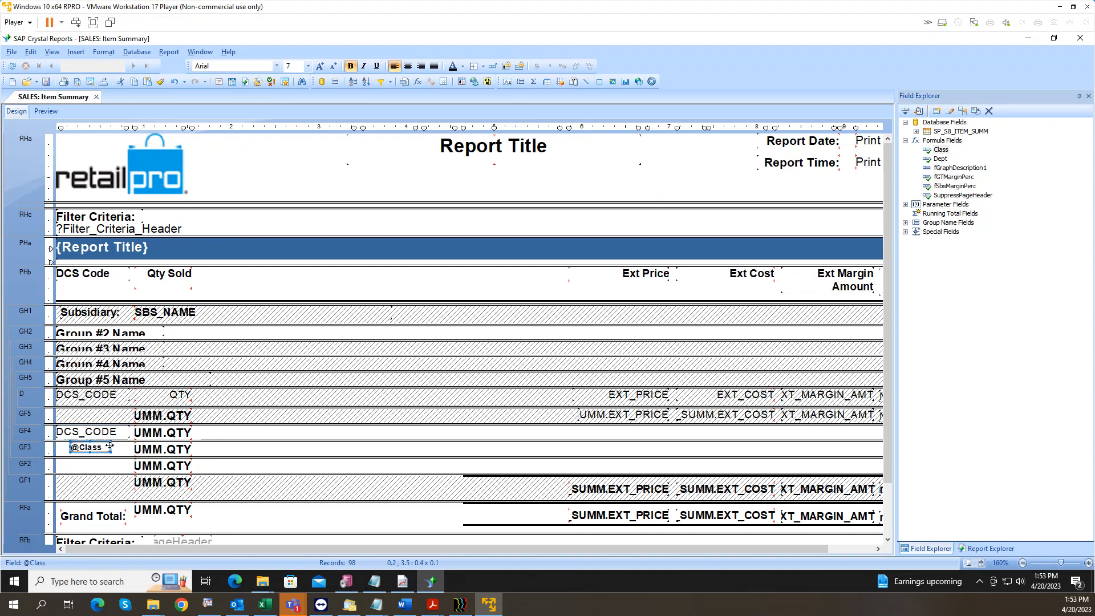
{"action": "left_click_drag", "start_coordinate": [940, 158], "coordinate": [64, 466]}
{"action": "left_click", "coordinate": [45, 111]}
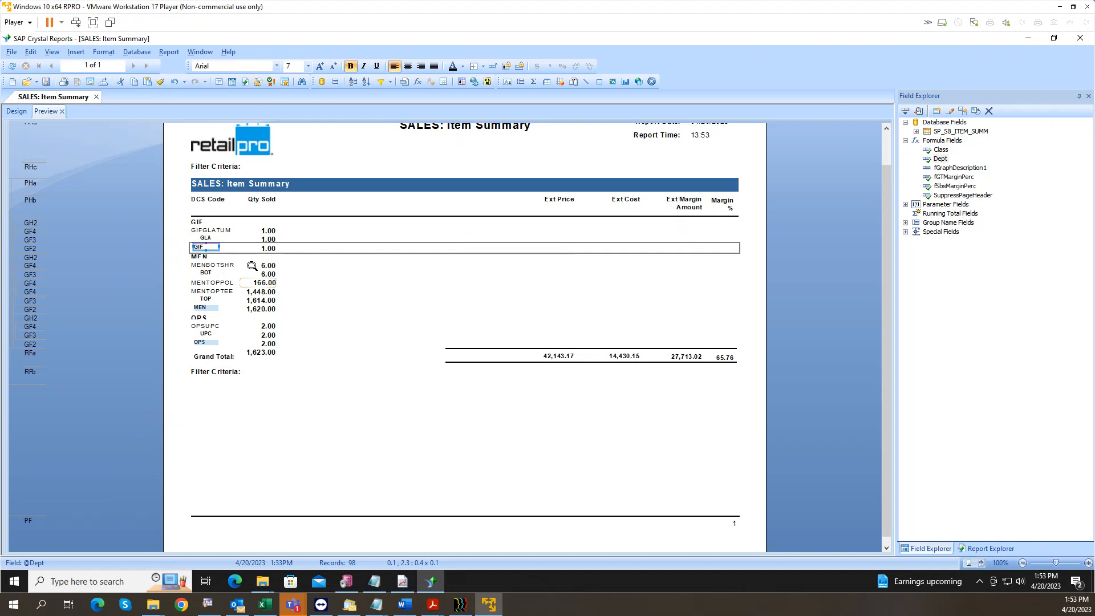
Step: Inspect the GIFGLATUM code, GLA class, GIF name and GIF quantity subtotal, then return to Design
{"action": "left_click", "coordinate": [206, 229]}
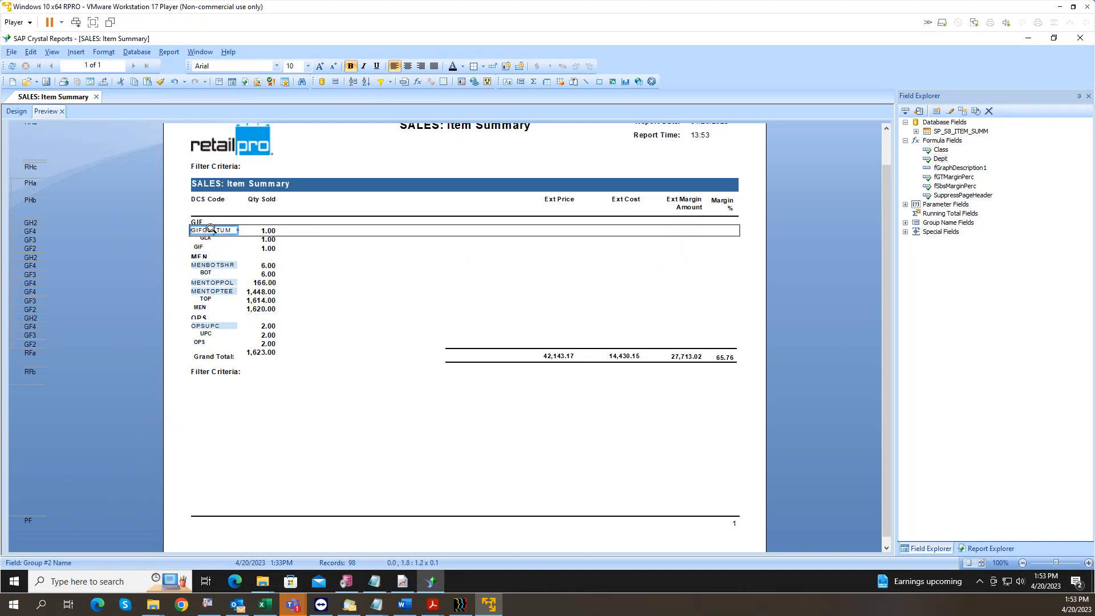
{"action": "left_click", "coordinate": [214, 238]}
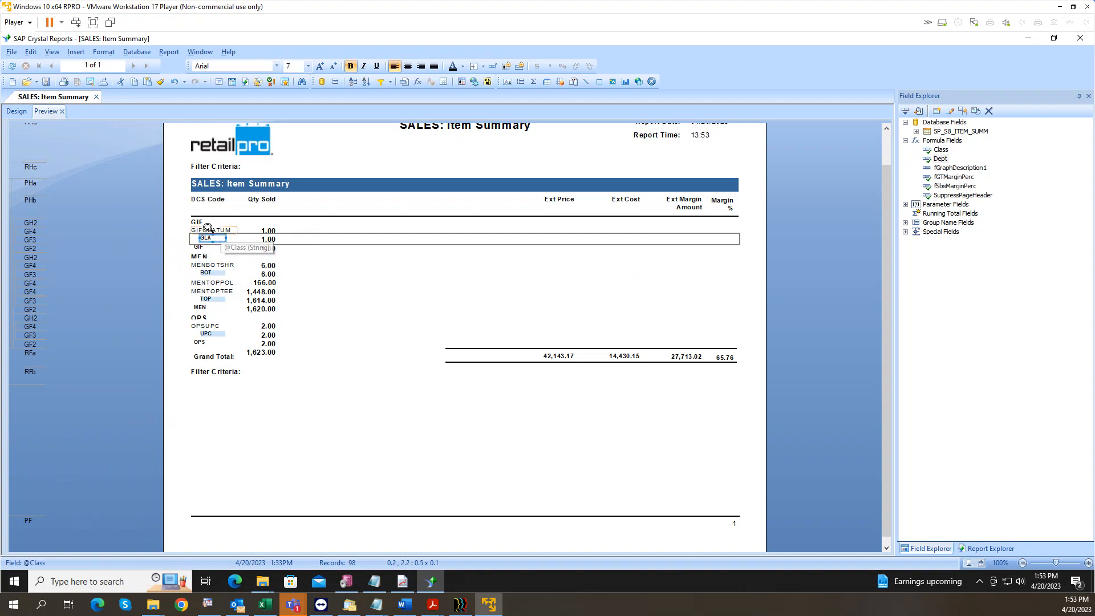
{"action": "left_click", "coordinate": [200, 221]}
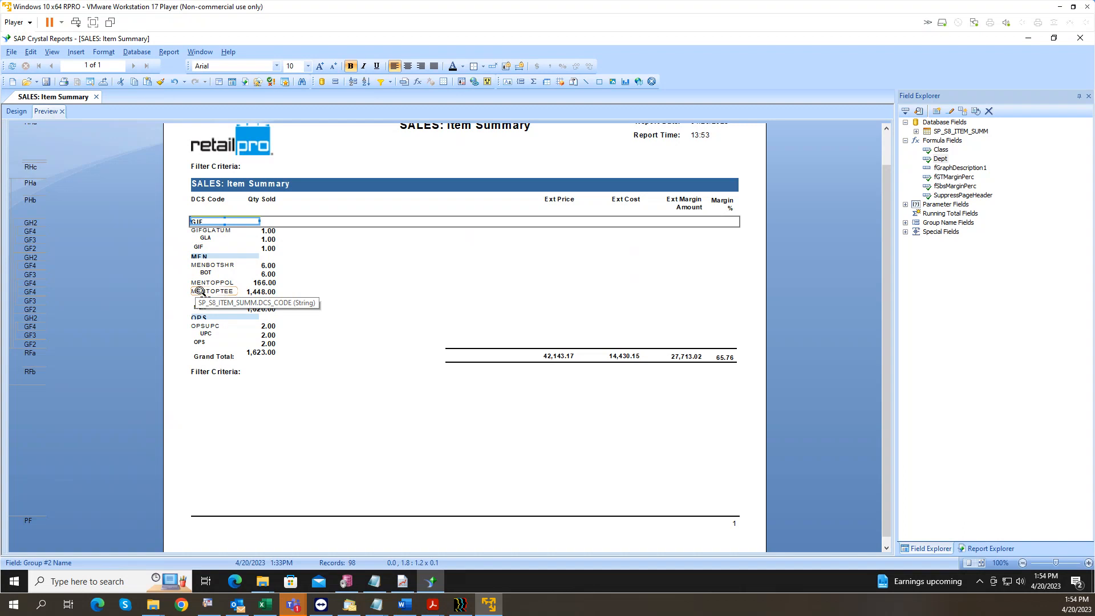
{"action": "left_click", "coordinate": [268, 248]}
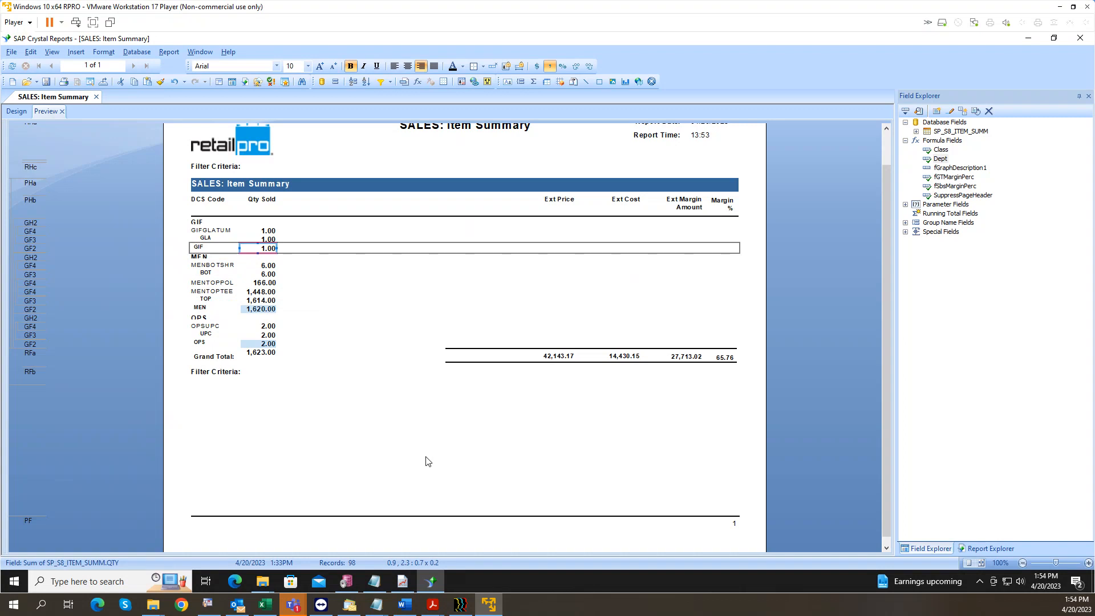
{"action": "left_click", "coordinate": [17, 111]}
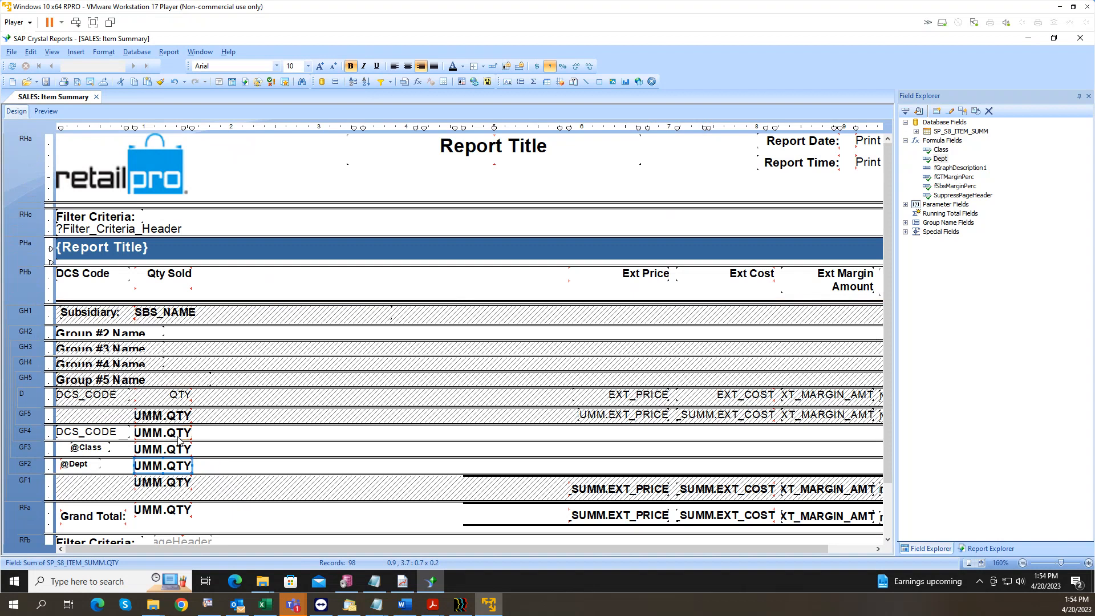
Step: Format all six QTY sums with the -1123 whole-number style and verify in Preview
{"action": "left_click", "coordinate": [178, 435]}
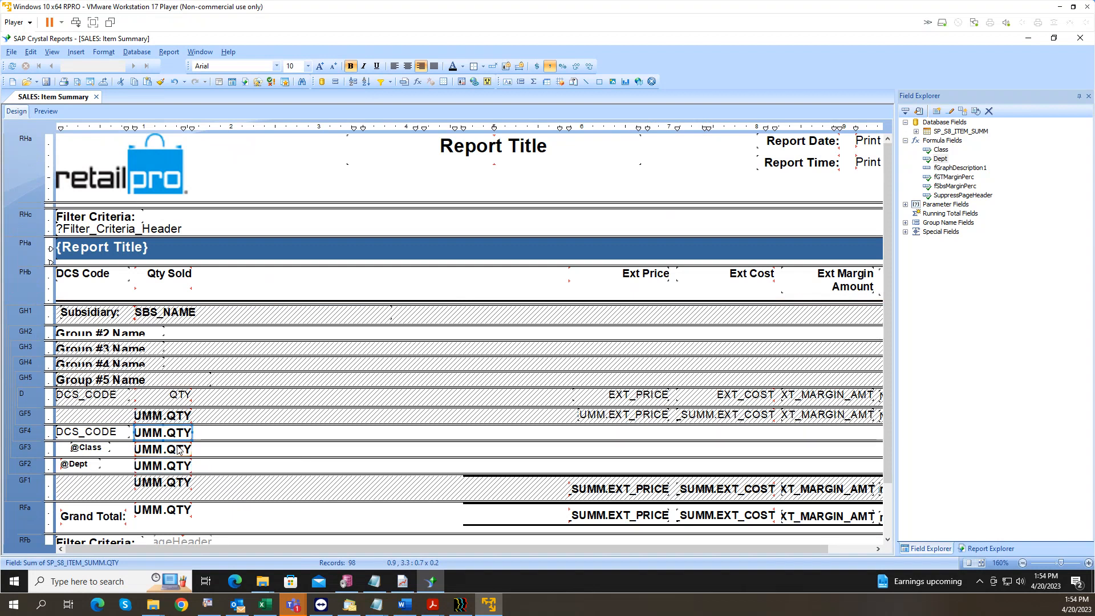
{"action": "left_click_drag", "start_coordinate": [166, 524], "coordinate": [145, 413]}
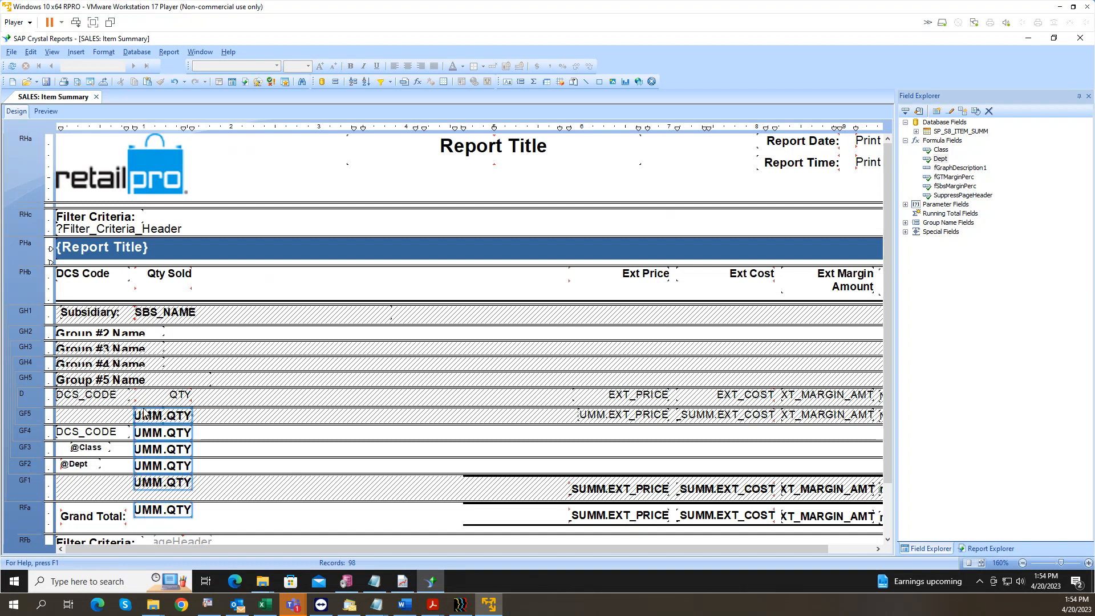
{"action": "right_click", "coordinate": [145, 412]}
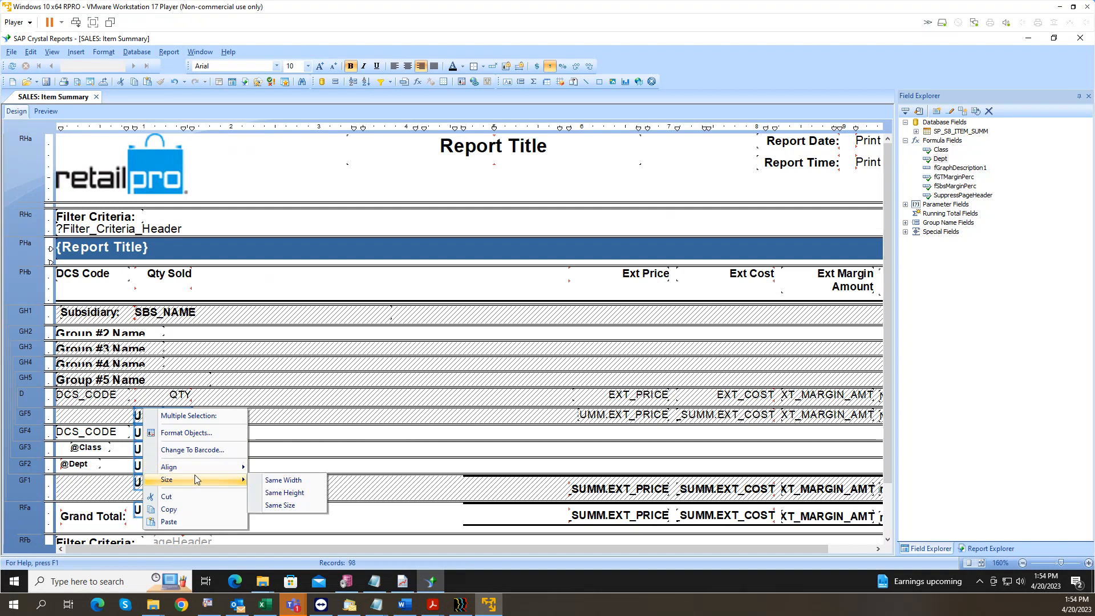
{"action": "key", "text": "Escape"}
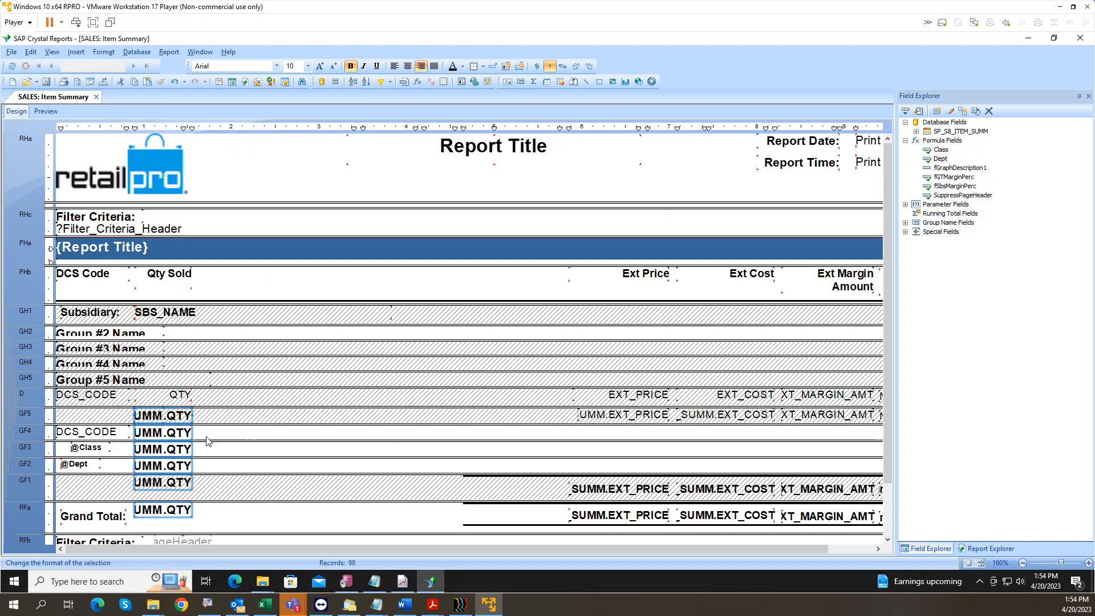
{"action": "left_click", "coordinate": [519, 170]}
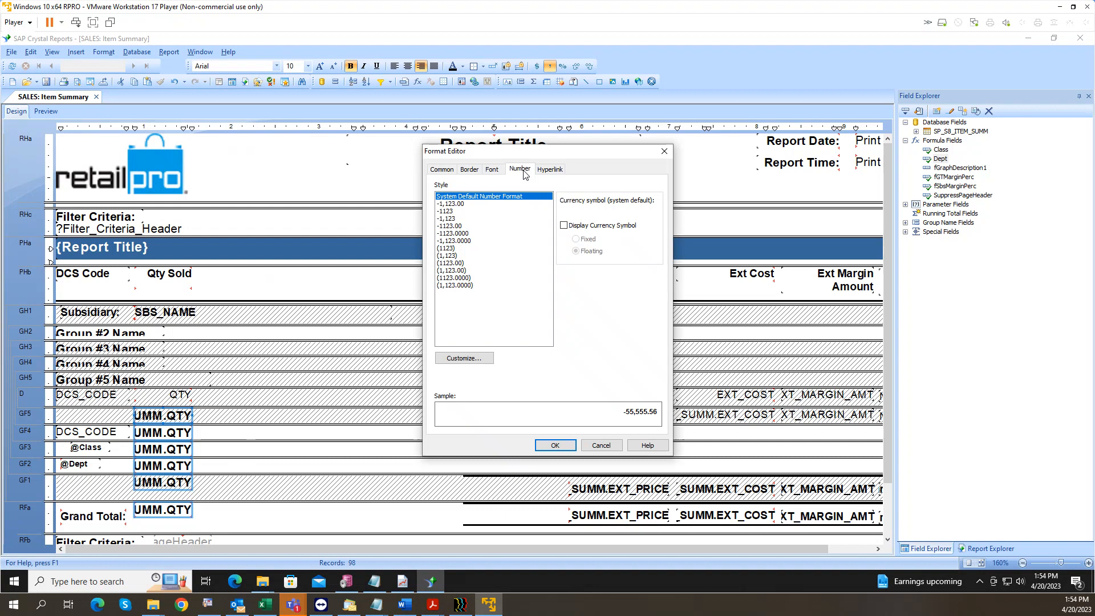
{"action": "left_click", "coordinate": [452, 211]}
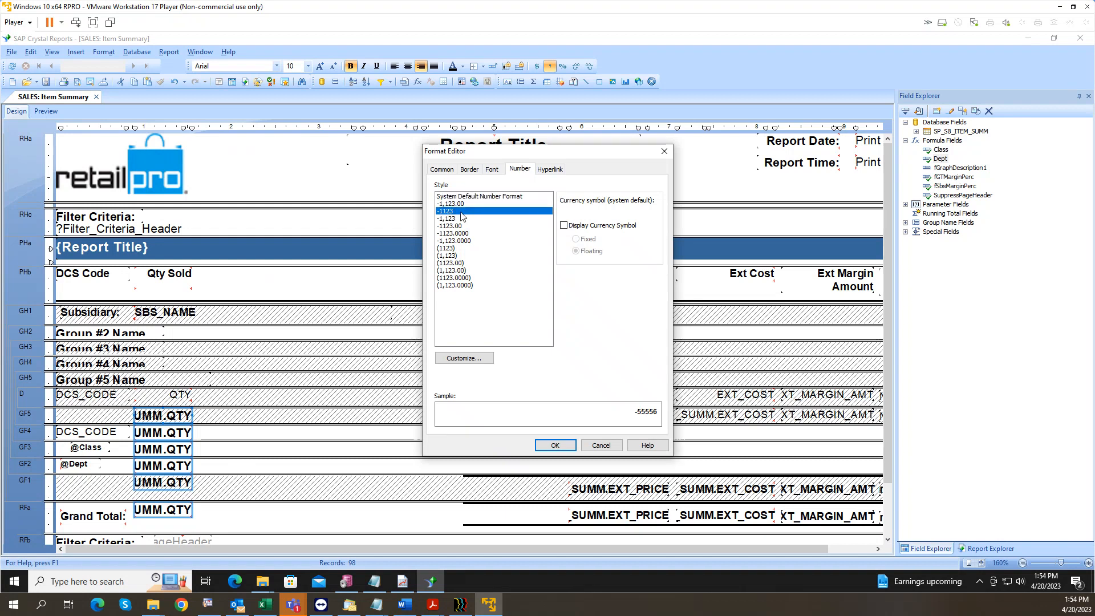
{"action": "left_click", "coordinate": [555, 446]}
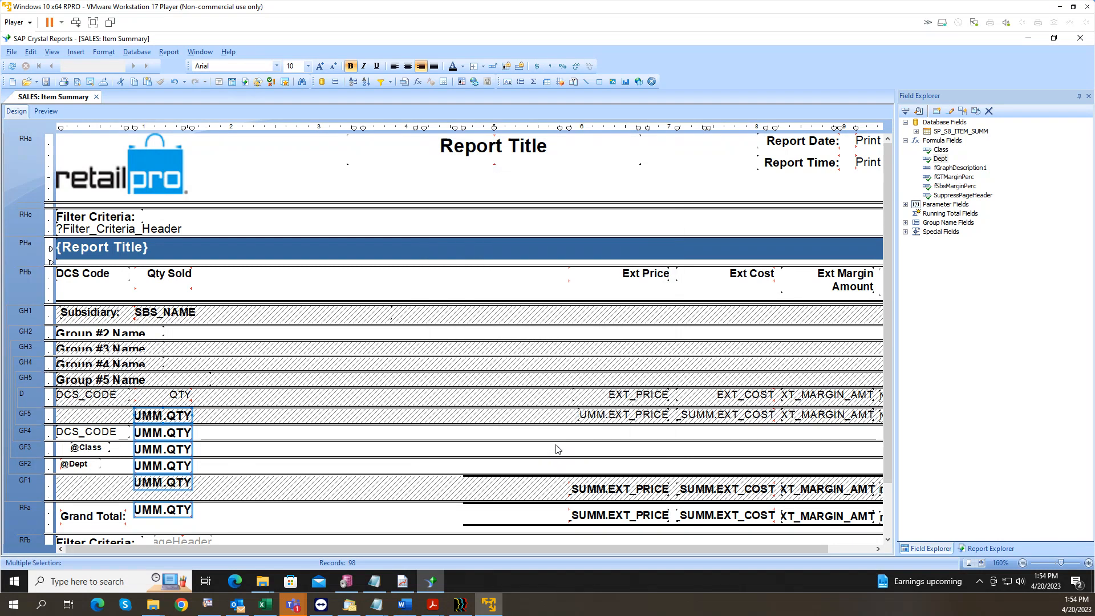
{"action": "left_click", "coordinate": [51, 112]}
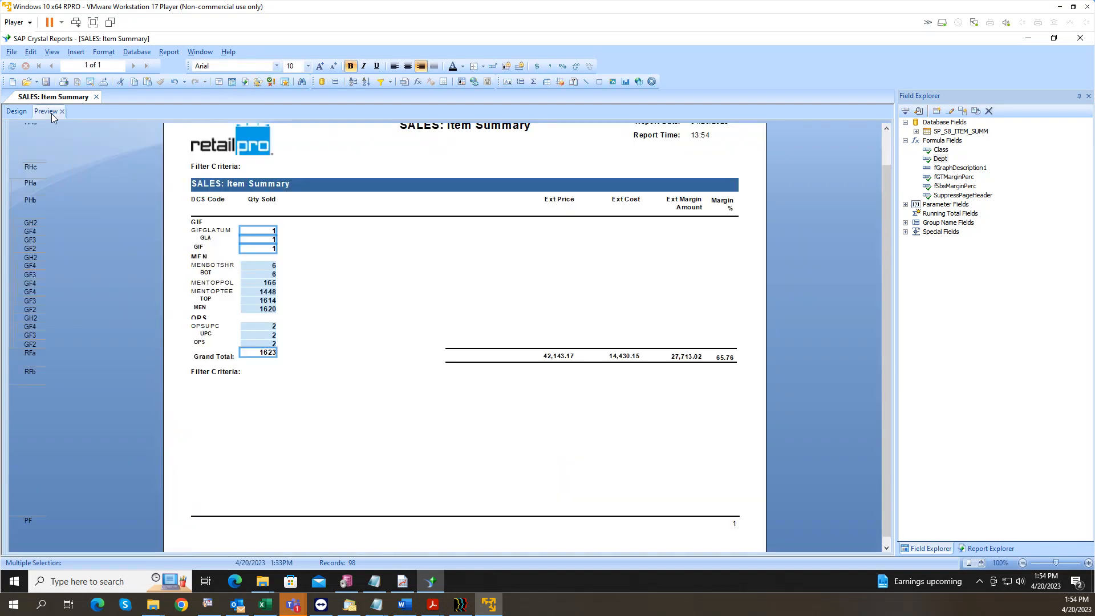
{"action": "left_click", "coordinate": [17, 112]}
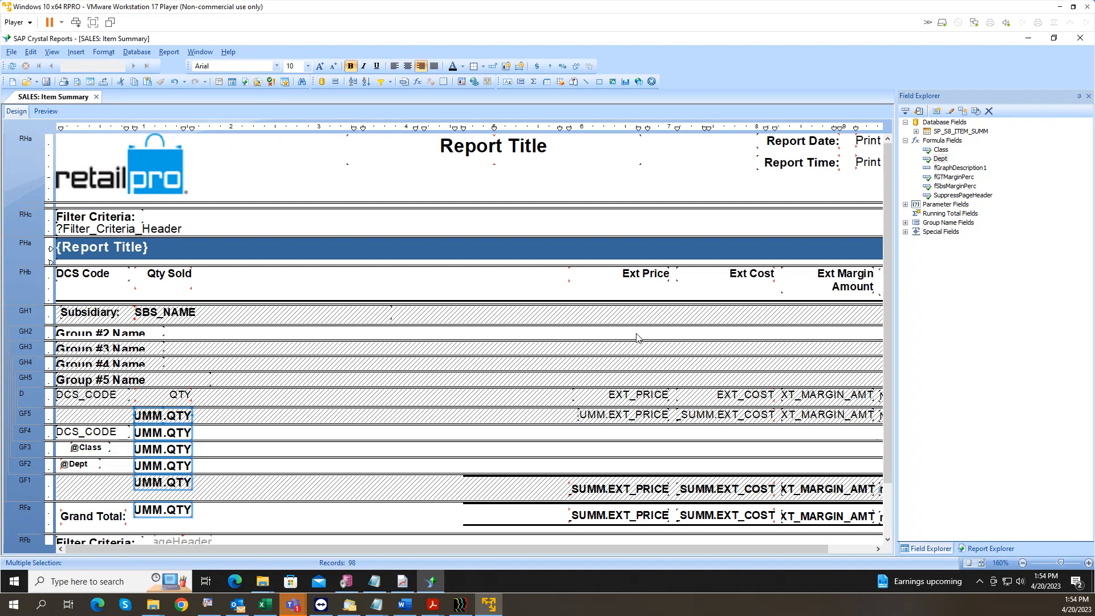
Step: Move the GF5 Ext Price, Ext Cost and Ext Margin sums down into the GF4 row
{"action": "left_click", "coordinate": [646, 275]}
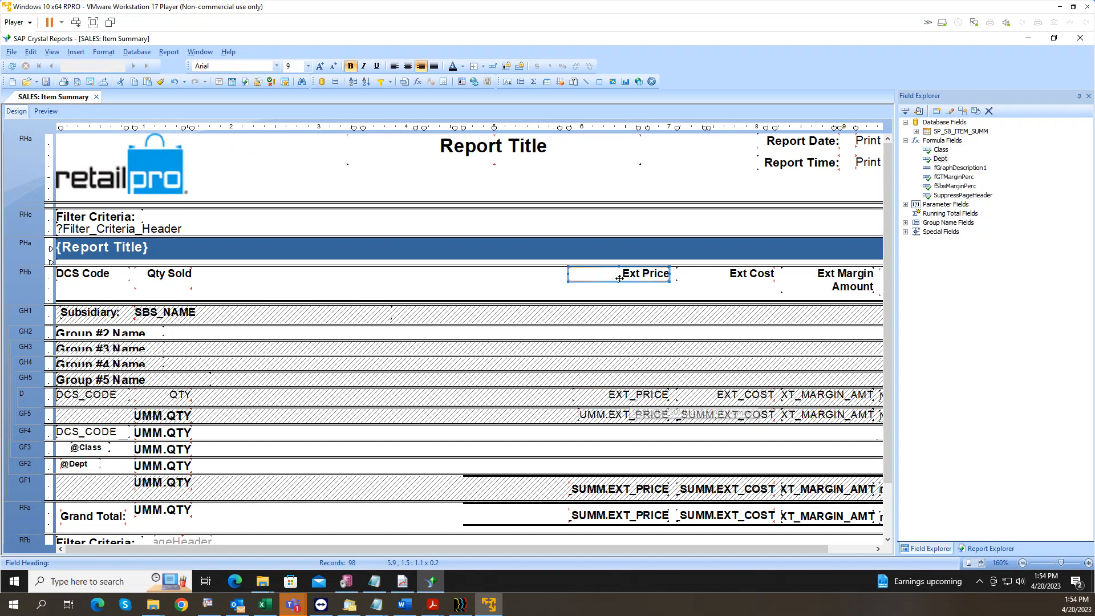
{"action": "left_click", "coordinate": [612, 489]}
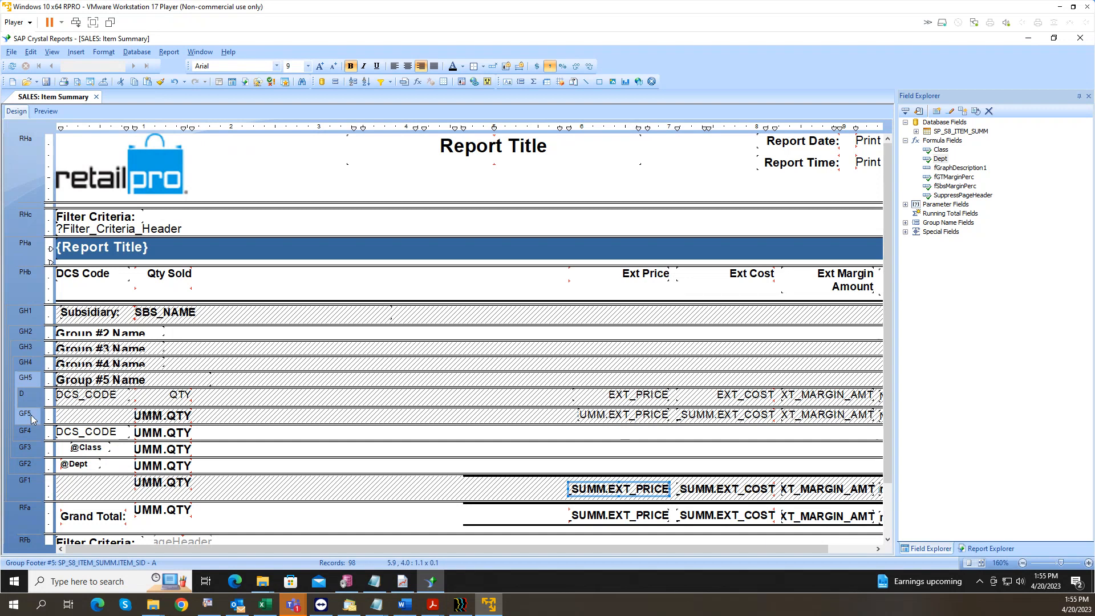
{"action": "left_click", "coordinate": [630, 415]}
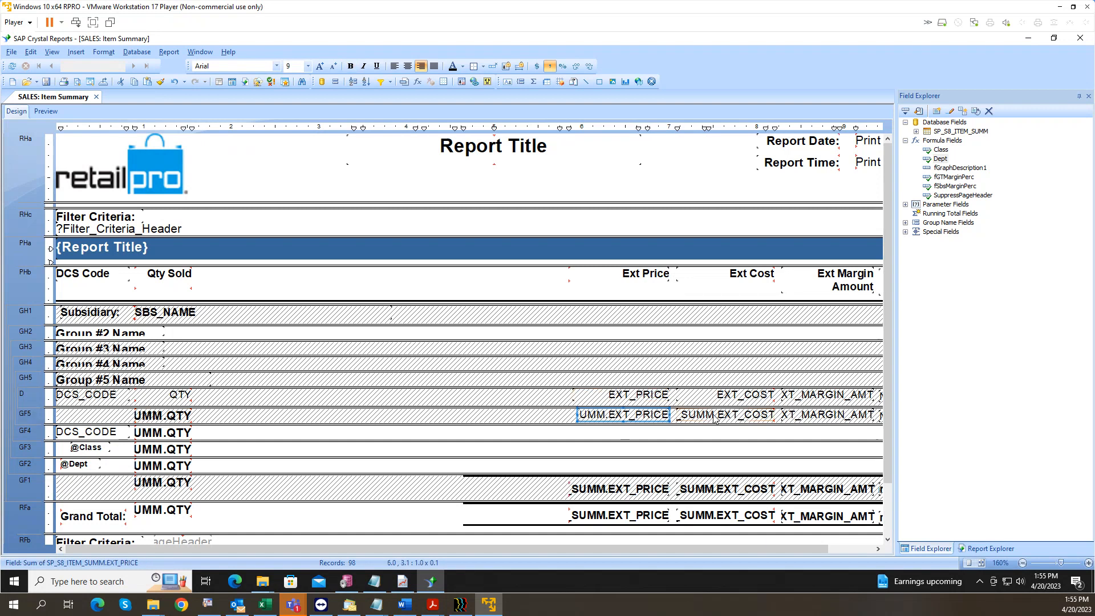
{"action": "left_click", "coordinate": [716, 415], "text": "ctrl"}
{"action": "left_click_drag", "start_coordinate": [808, 422], "coordinate": [812, 423]}
{"action": "left_click_drag", "start_coordinate": [623, 423], "coordinate": [623, 432]}
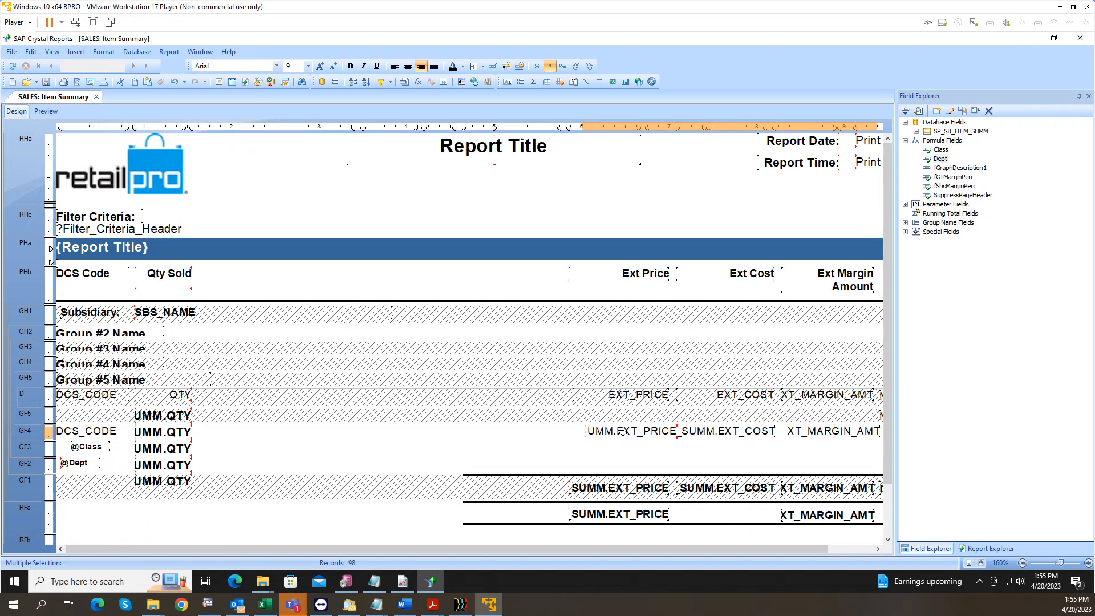
Step: Confirm in Edit Summary that the GF4 price total remains a Sum of EXT_PRICE
{"action": "left_click", "coordinate": [543, 437]}
{"action": "left_click", "coordinate": [624, 432]}
{"action": "right_click", "coordinate": [623, 429]}
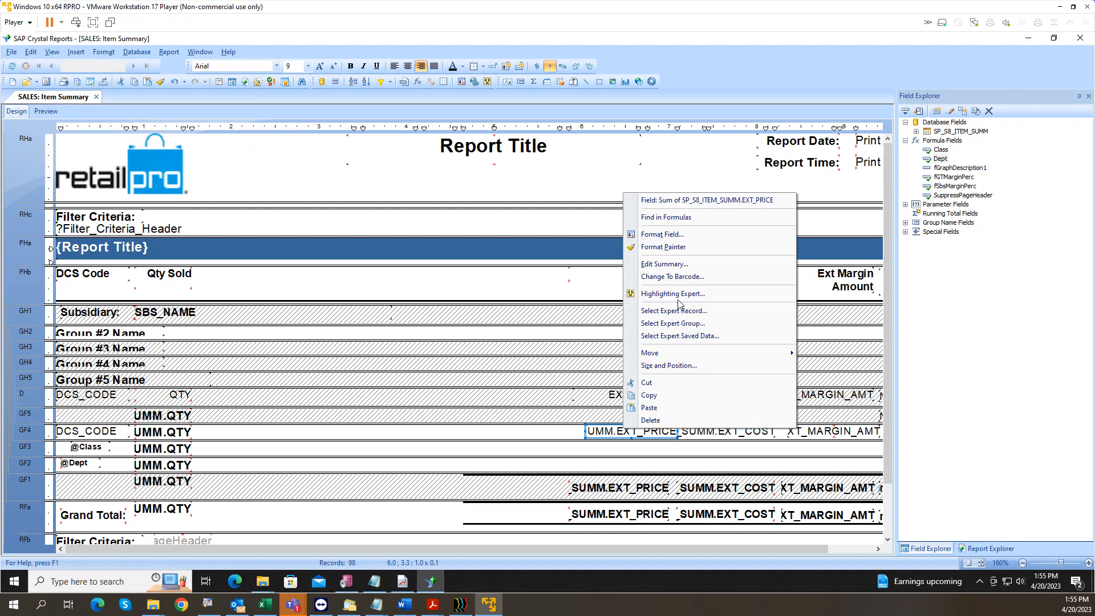
{"action": "left_click", "coordinate": [683, 266]}
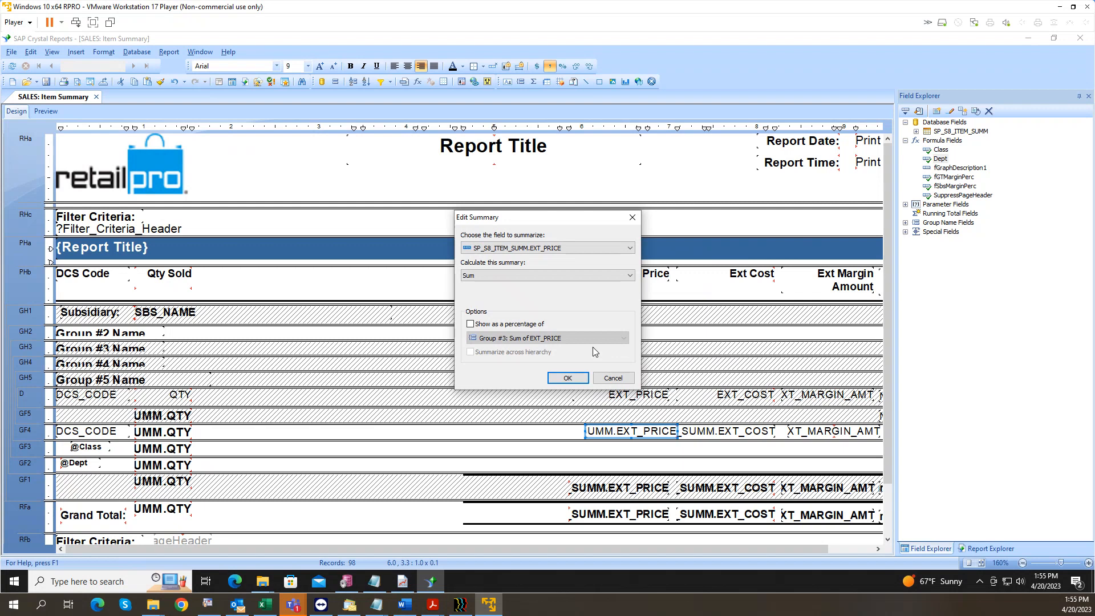
{"action": "left_click", "coordinate": [570, 381]}
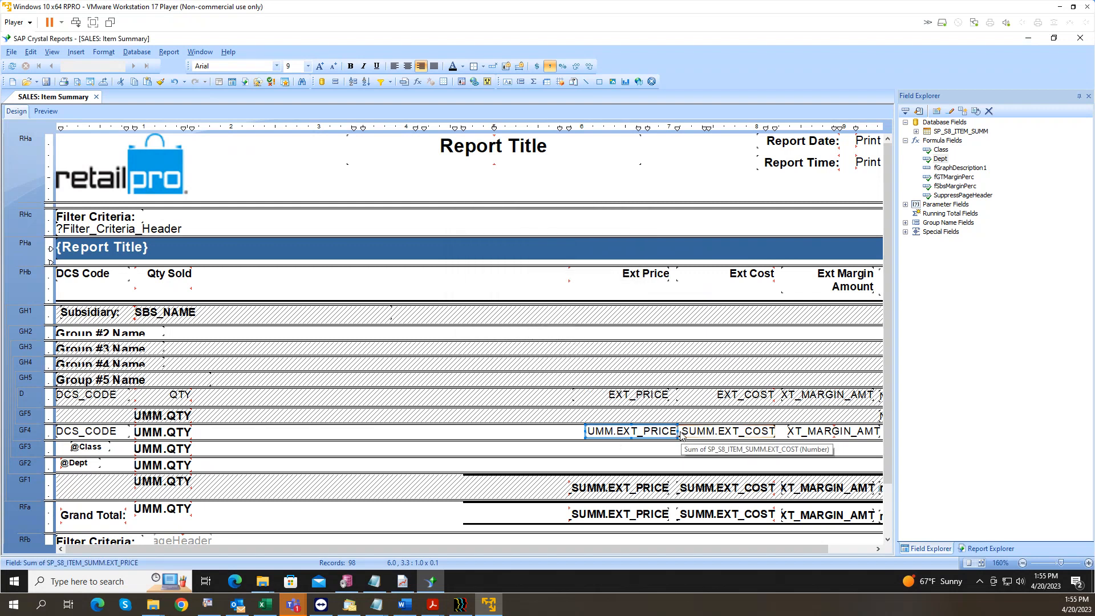
Step: Copy the three GF4 price, cost and margin sums and paste them into GF3 and GF2
{"action": "left_click", "coordinate": [722, 431], "text": "ctrl"}
{"action": "left_click", "coordinate": [822, 434], "text": "ctrl"}
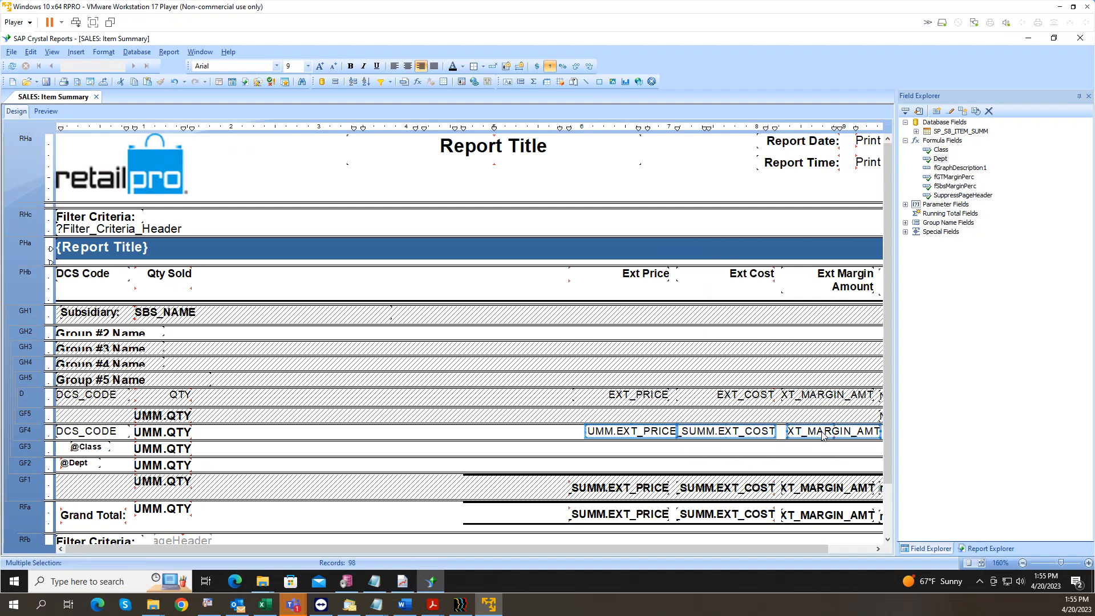
{"action": "right_click", "coordinate": [632, 435]}
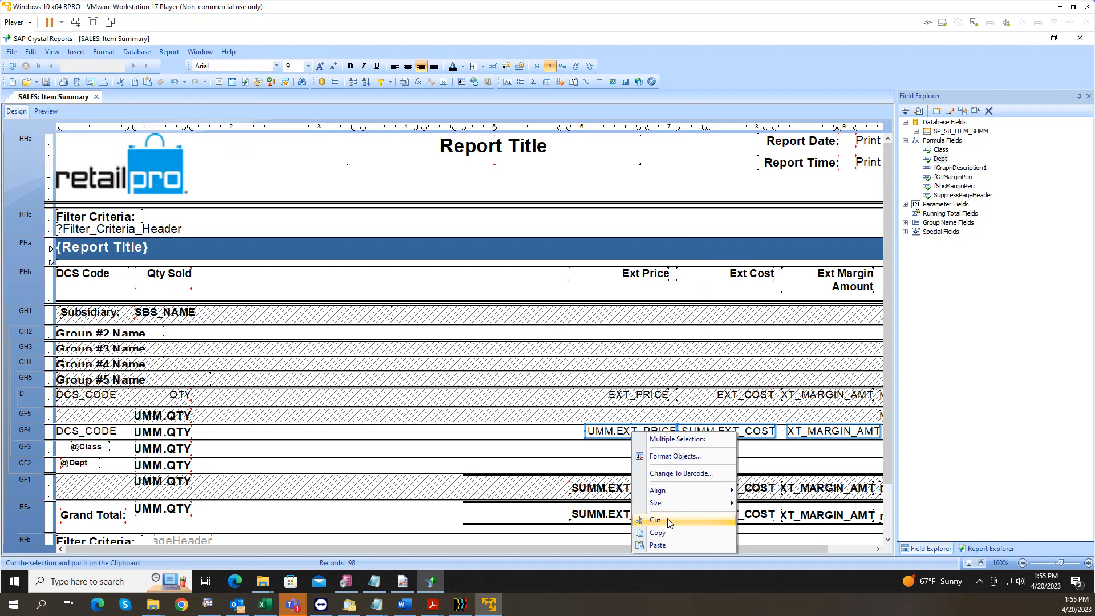
{"action": "left_click", "coordinate": [626, 495]}
{"action": "right_click", "coordinate": [603, 449]}
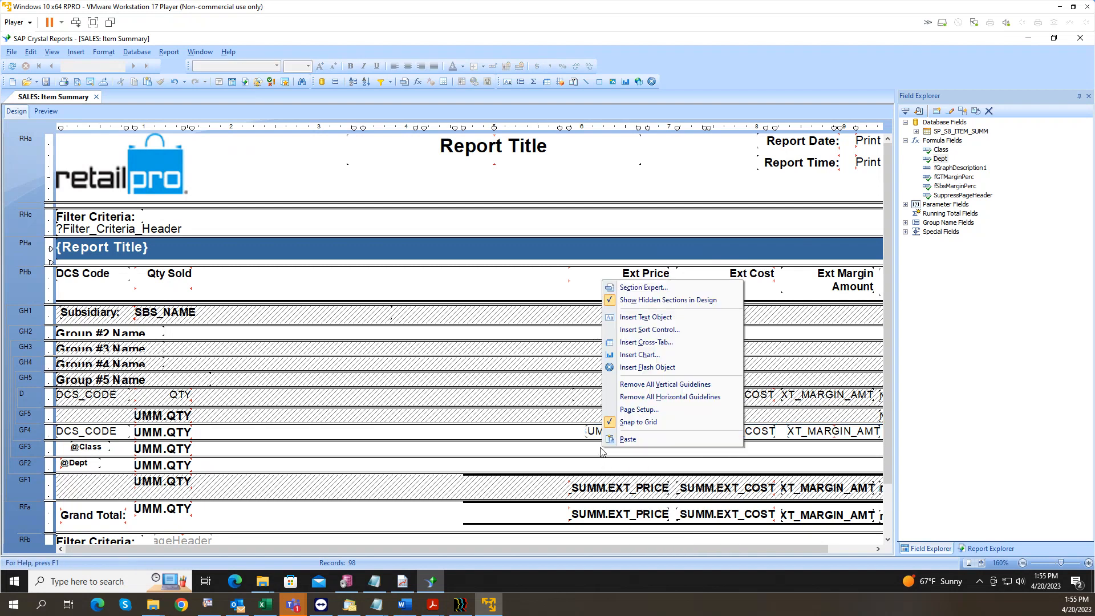
{"action": "left_click", "coordinate": [630, 440]}
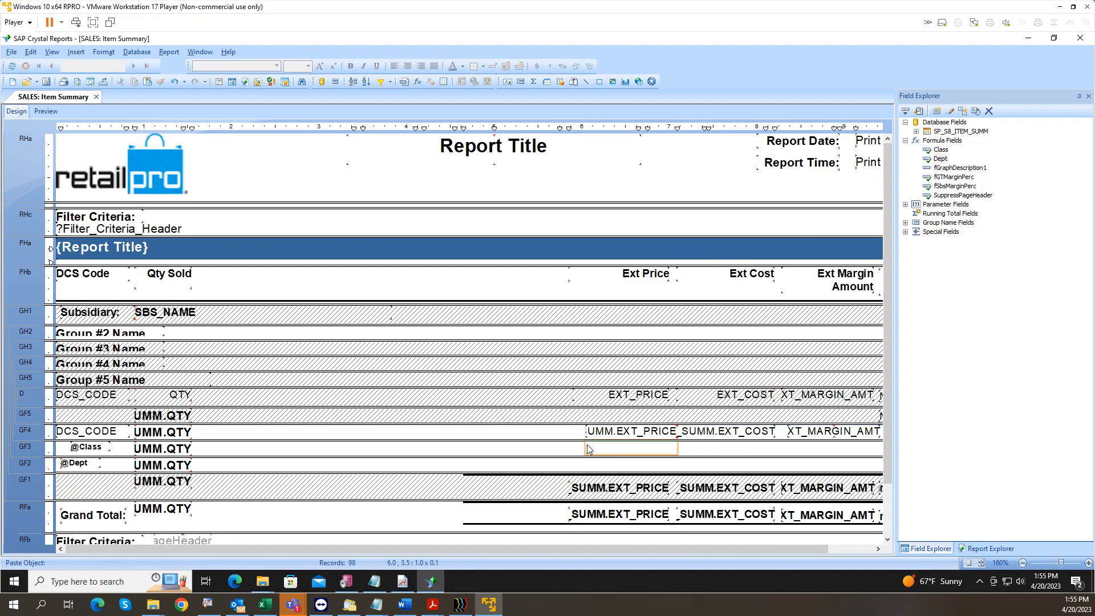
{"action": "left_click", "coordinate": [588, 449]}
{"action": "right_click", "coordinate": [603, 464]}
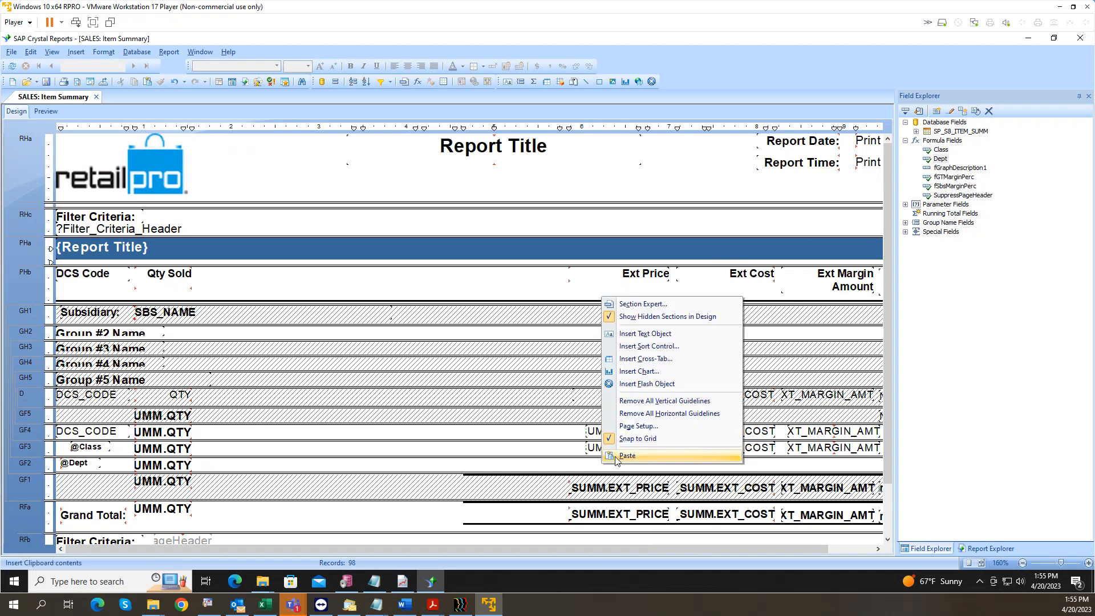
{"action": "left_click", "coordinate": [616, 457]}
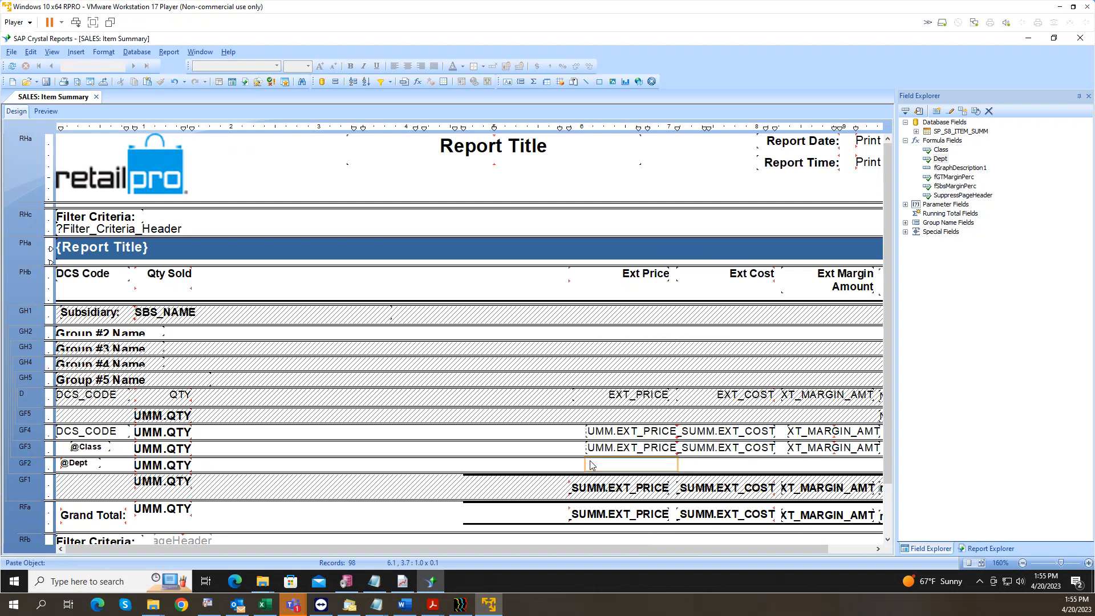
{"action": "left_click", "coordinate": [590, 464]}
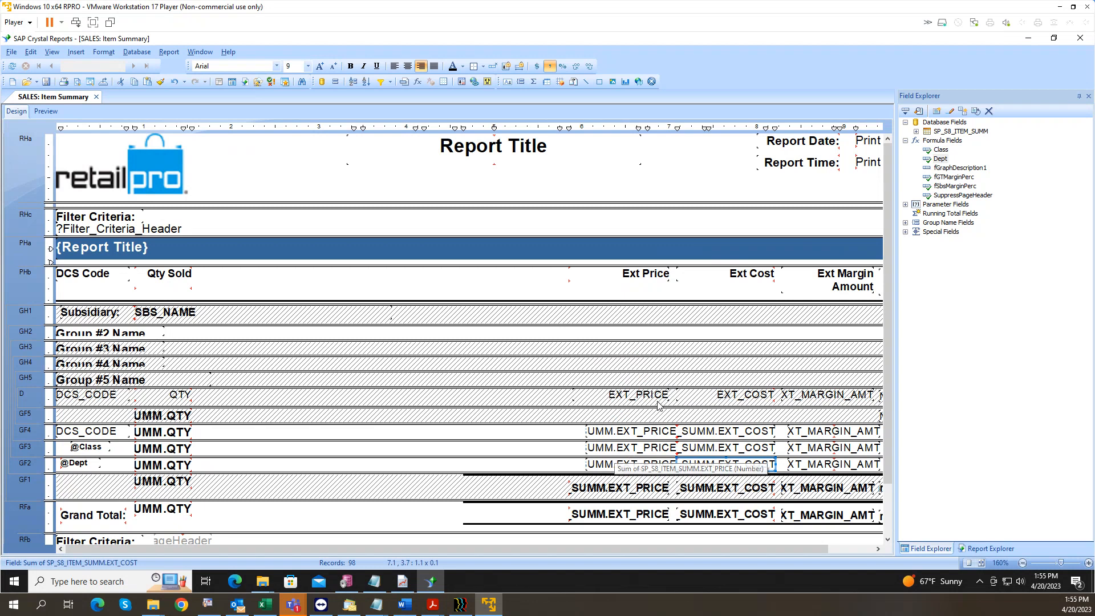
Step: Check the GF4 price sum and the detail EXT_PRICE field's options without changes
{"action": "left_click", "coordinate": [621, 429]}
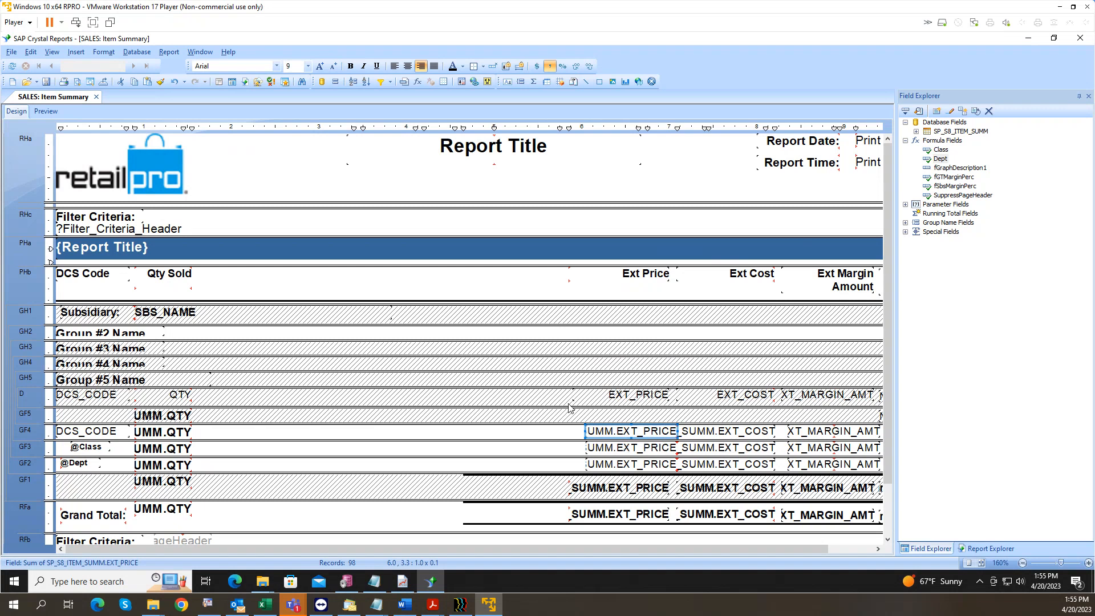
{"action": "left_click", "coordinate": [617, 403]}
{"action": "right_click", "coordinate": [622, 399]}
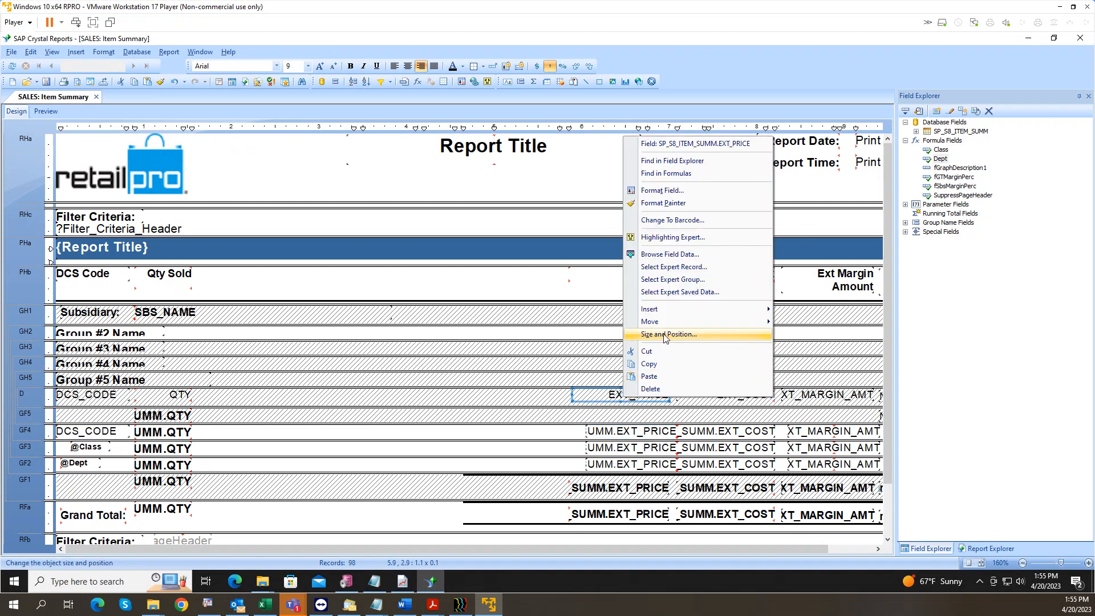
{"action": "mouse_move", "coordinate": [667, 315]}
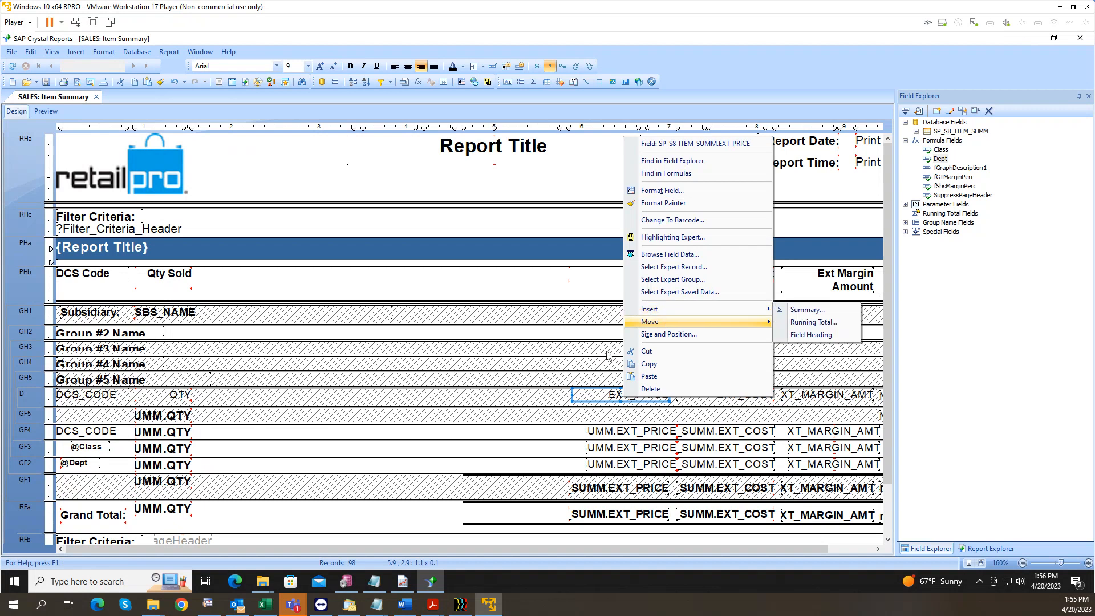
{"action": "left_click", "coordinate": [512, 434]}
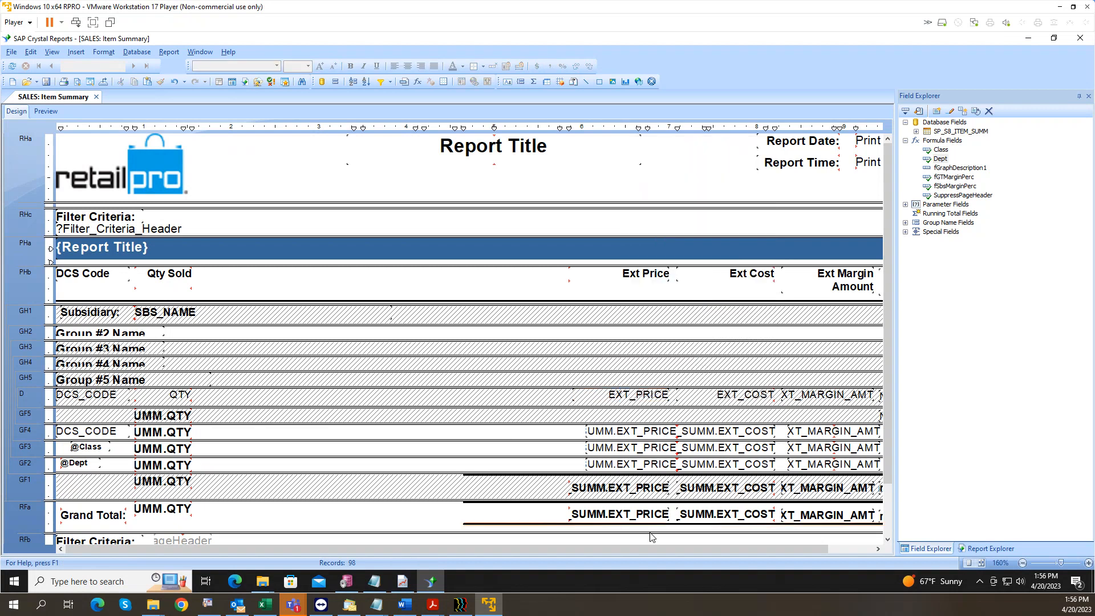
{"action": "left_click_drag", "start_coordinate": [570, 548], "coordinate": [614, 547]}
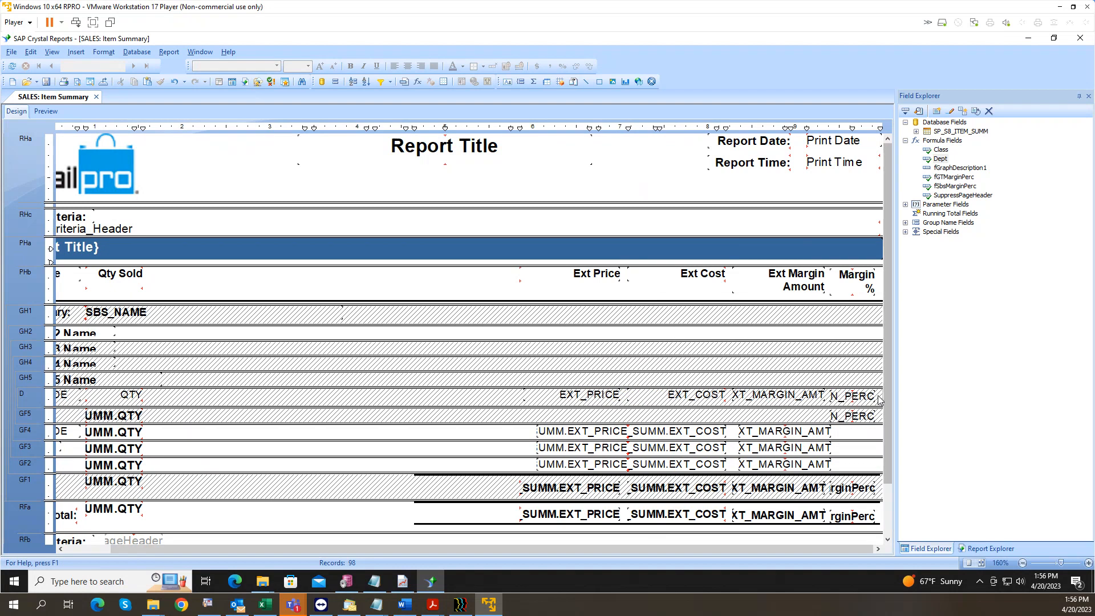
Step: Nudge the Margin % field from GF5 toward the GF4 row
{"action": "left_click", "coordinate": [854, 415]}
{"action": "mouse_move", "coordinate": [854, 417]}
{"action": "left_mouse_down"}
{"action": "mouse_move", "coordinate": [861, 435]}
{"action": "mouse_move", "coordinate": [854, 414]}
{"action": "left_mouse_up"}
{"action": "right_click", "coordinate": [854, 414]}
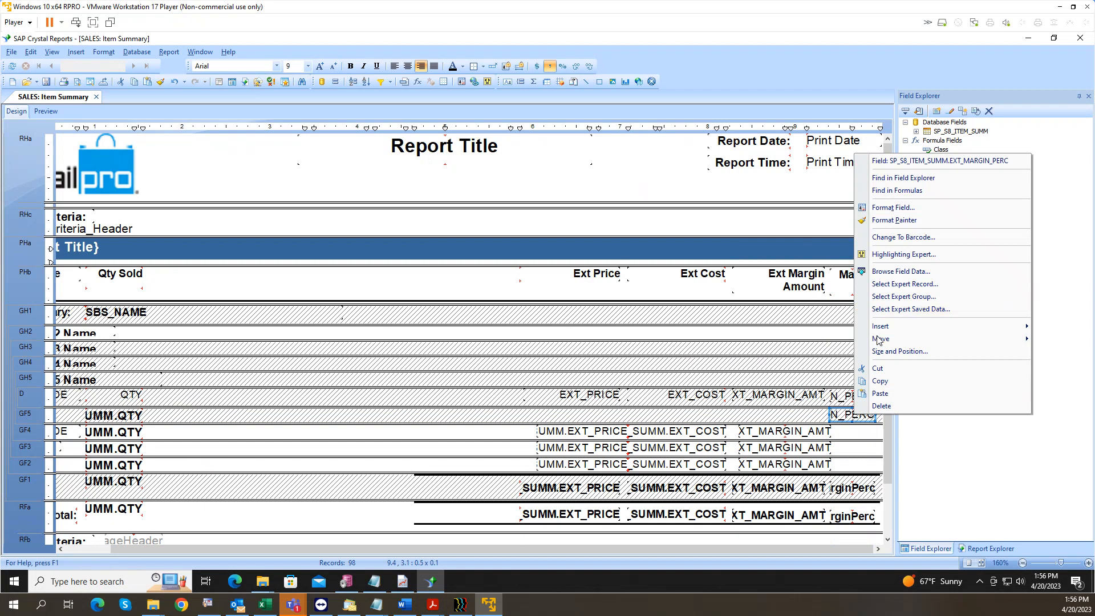
{"action": "key", "text": "Escape"}
{"action": "left_click", "coordinate": [858, 492]}
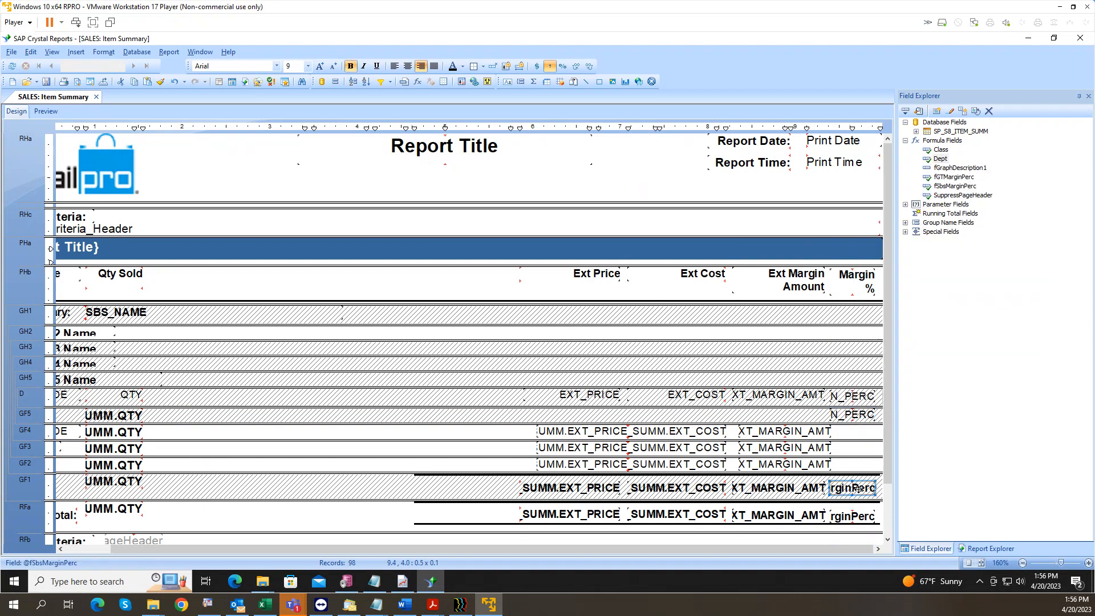
{"action": "right_click", "coordinate": [858, 489]}
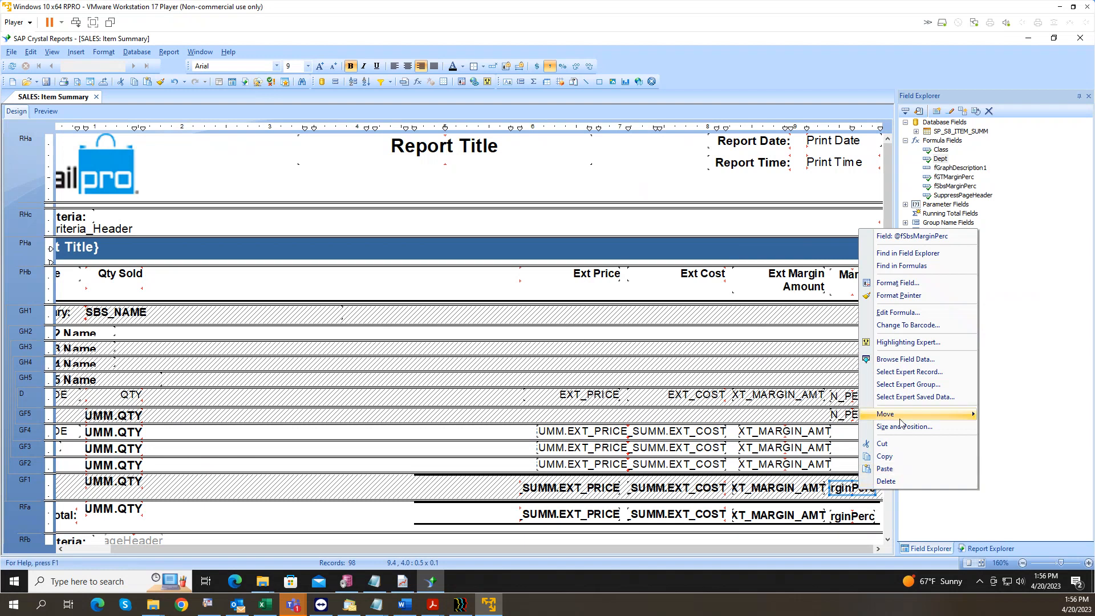
{"action": "left_click", "coordinate": [909, 324]}
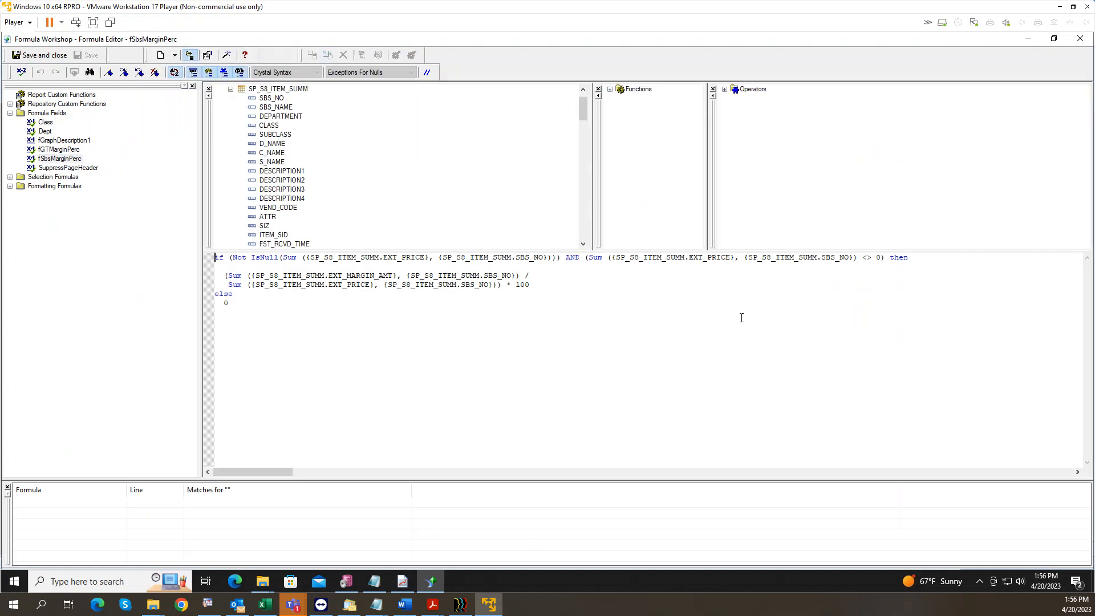
{"action": "double_click", "coordinate": [405, 257]}
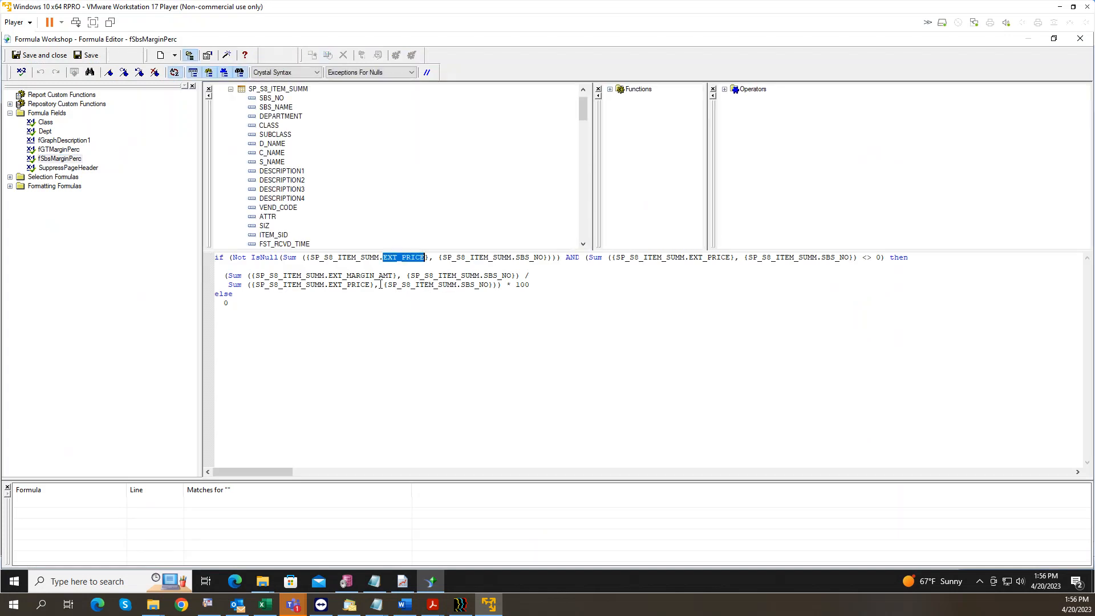
{"action": "double_click", "coordinate": [376, 276]}
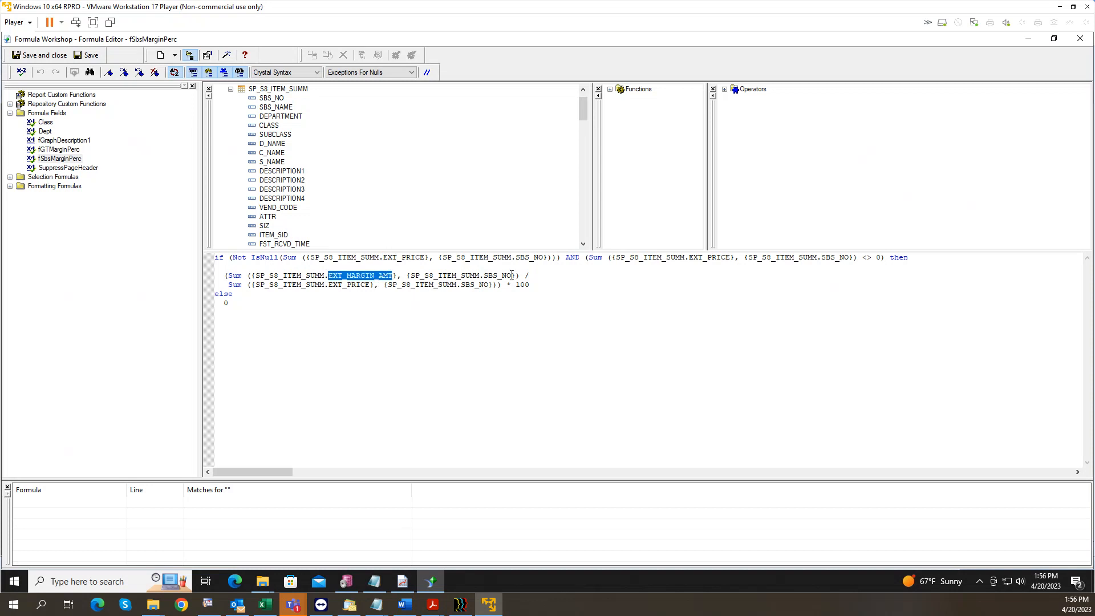
{"action": "left_click_drag", "start_coordinate": [535, 277], "coordinate": [520, 278]}
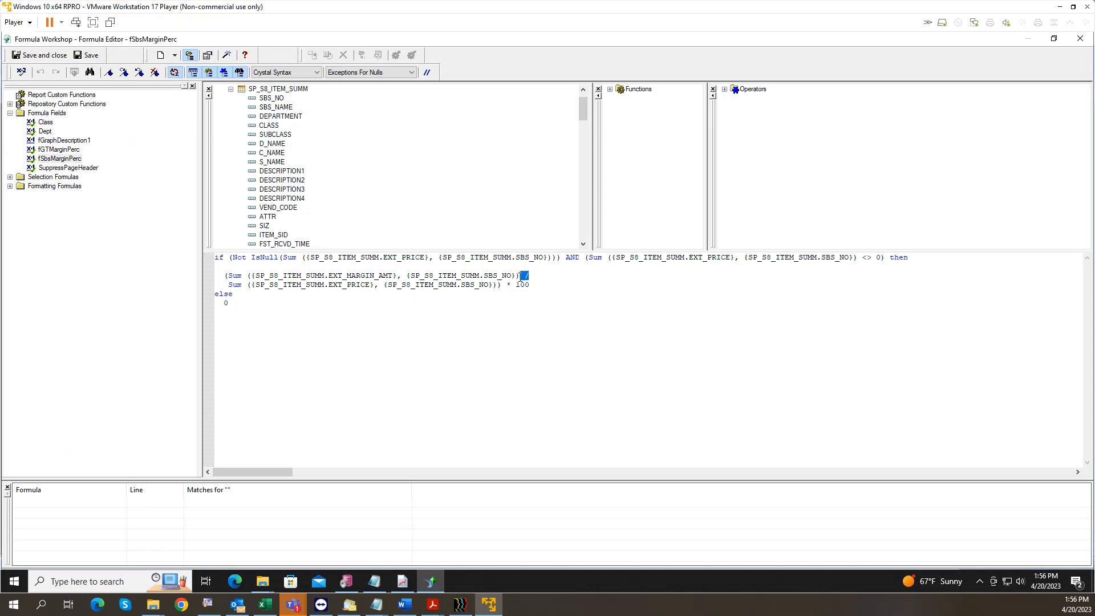
{"action": "double_click", "coordinate": [353, 285]}
{"action": "double_click", "coordinate": [367, 276]}
{"action": "double_click", "coordinate": [497, 276]}
Step: Close the Formula Workshop and scroll the design back to the left
{"action": "left_click", "coordinate": [1079, 41]}
{"action": "left_click", "coordinate": [1079, 41]}
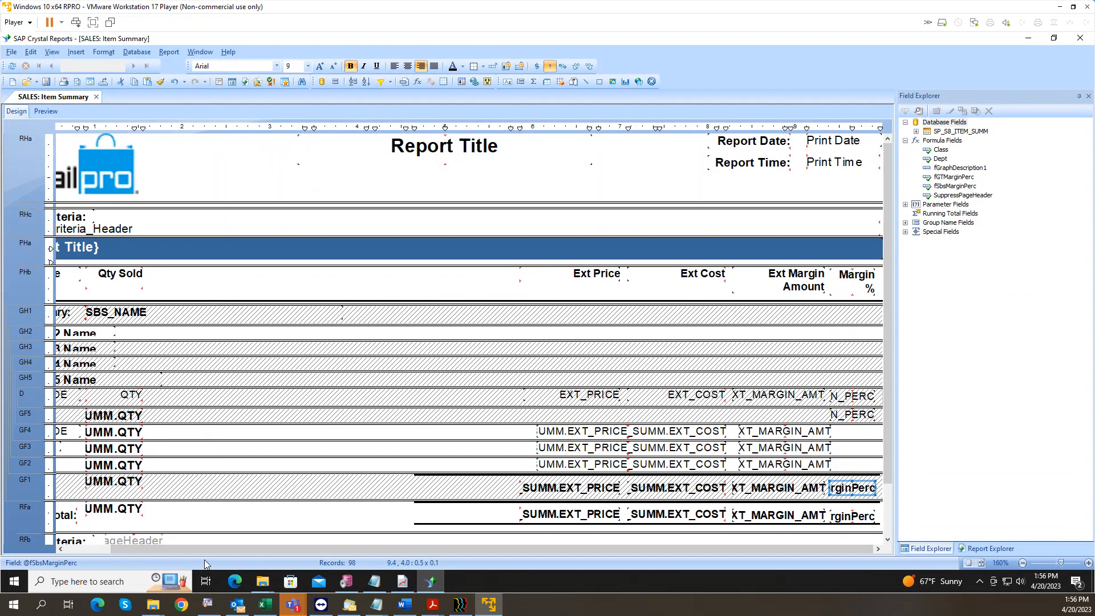
{"action": "left_click_drag", "start_coordinate": [211, 549], "coordinate": [135, 559]}
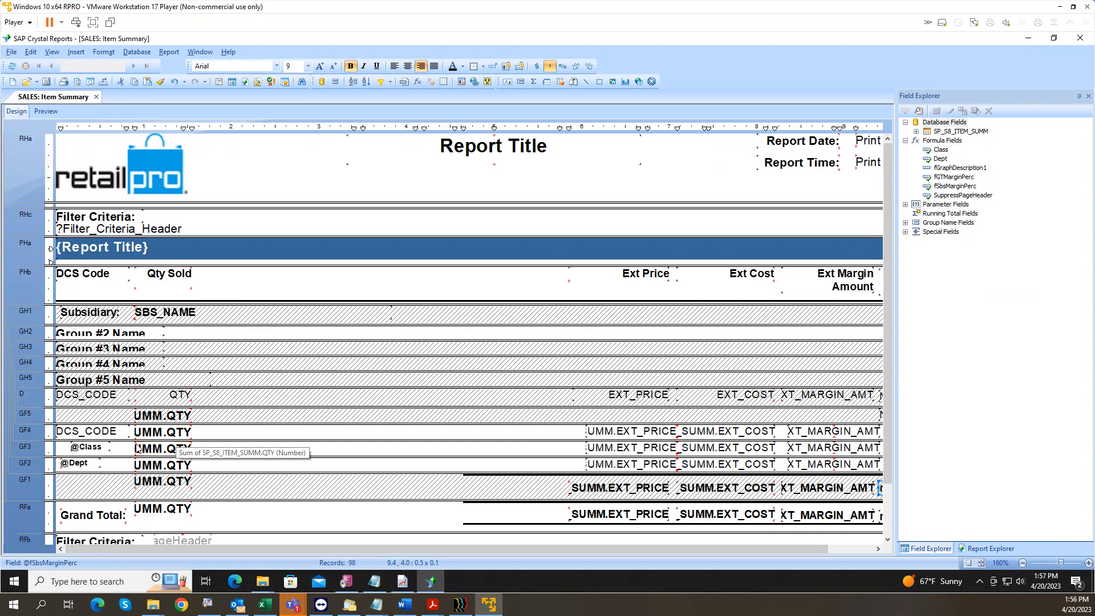
{"action": "left_click", "coordinate": [103, 433]}
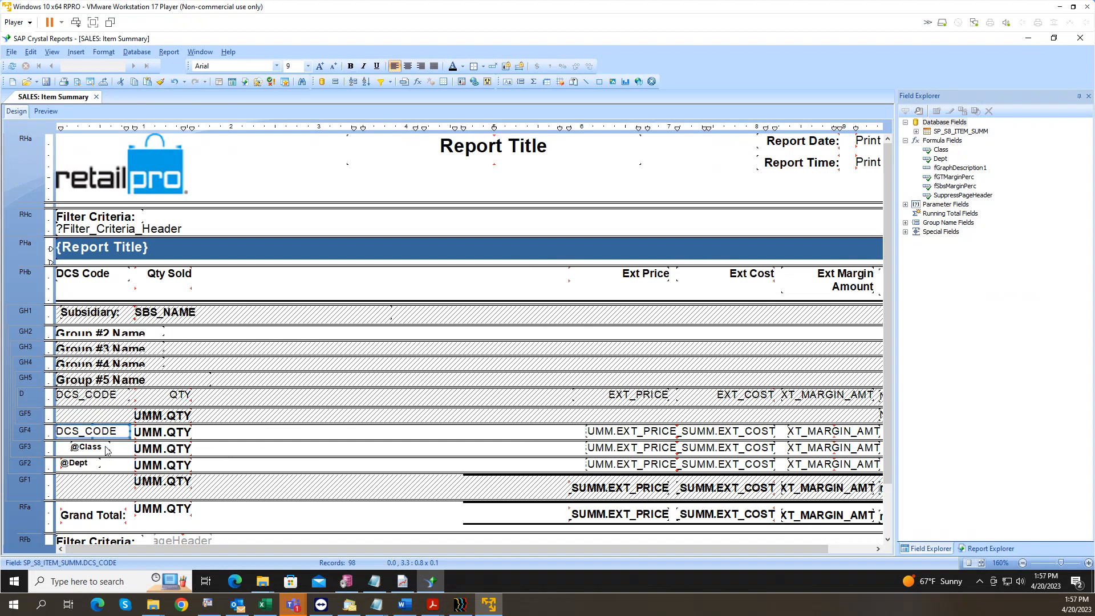
{"action": "left_click", "coordinate": [96, 447]}
{"action": "left_click_drag", "start_coordinate": [96, 447], "coordinate": [90, 454]}
{"action": "left_click", "coordinate": [86, 463]}
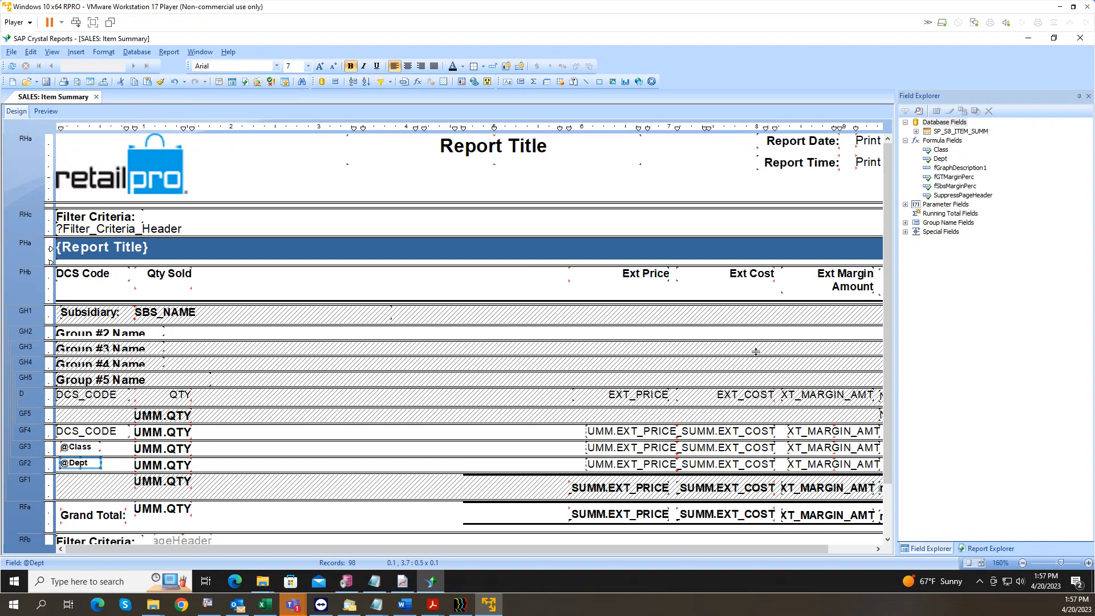
{"action": "left_click", "coordinate": [949, 169]}
Step: Create a new formula field named Mrg%Dept from the Field Explorer
{"action": "right_click", "coordinate": [949, 169]}
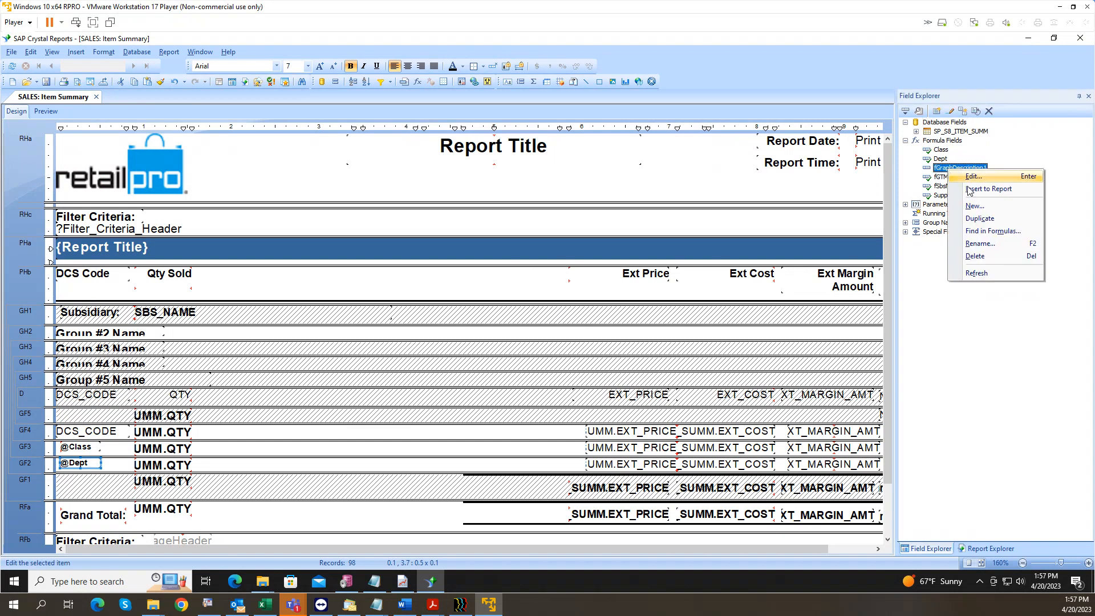
{"action": "left_click", "coordinate": [963, 206]}
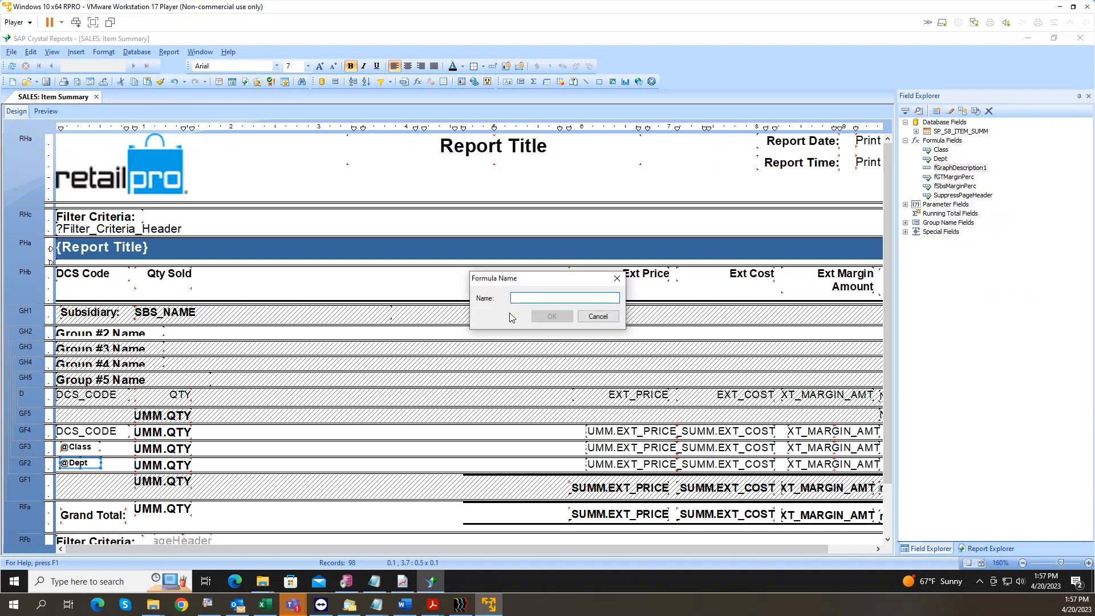
{"action": "type", "text": "Mrg%Dept"}
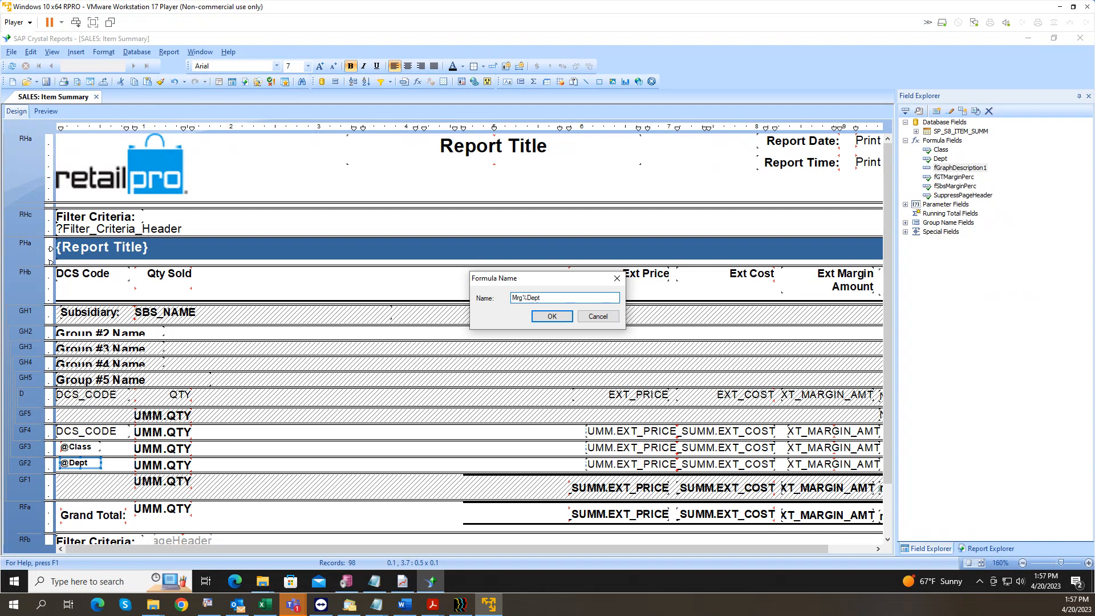
{"action": "left_click", "coordinate": [552, 321]}
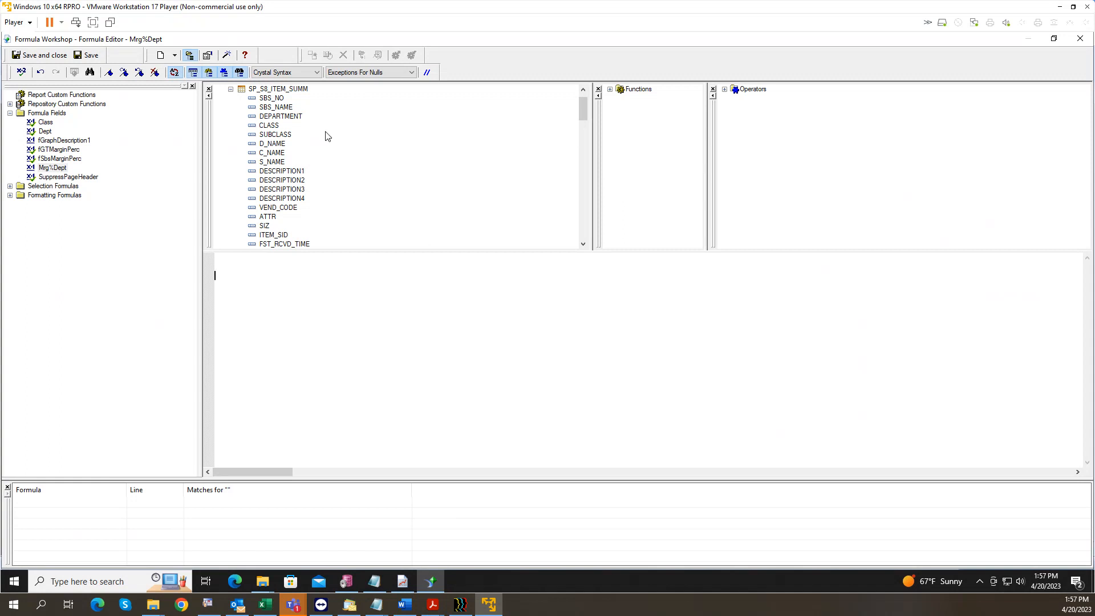
Step: Expand Report Fields and locate the Dept-level price, cost and margin summaries
{"action": "left_click", "coordinate": [231, 89]}
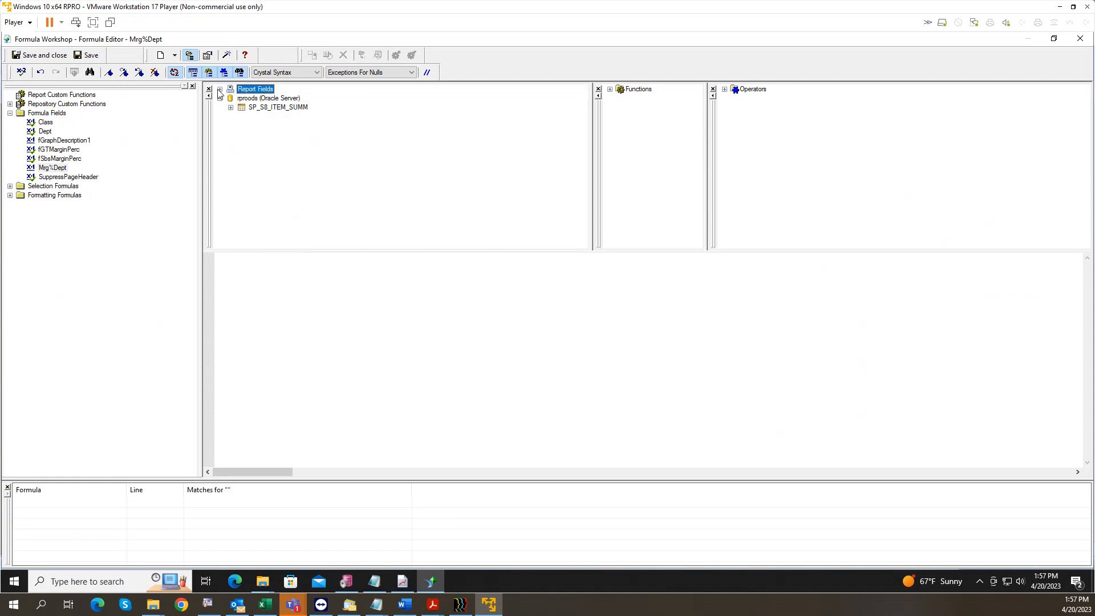
{"action": "left_click", "coordinate": [219, 90]}
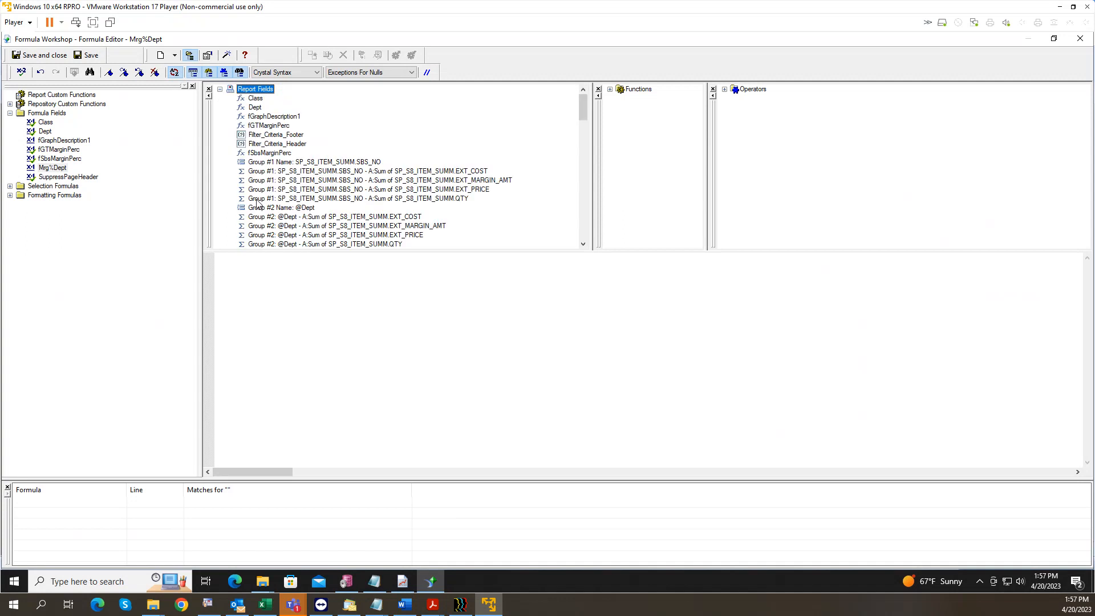
{"action": "scroll", "coordinate": [315, 207], "scroll_direction": "down", "scroll_amount": 4}
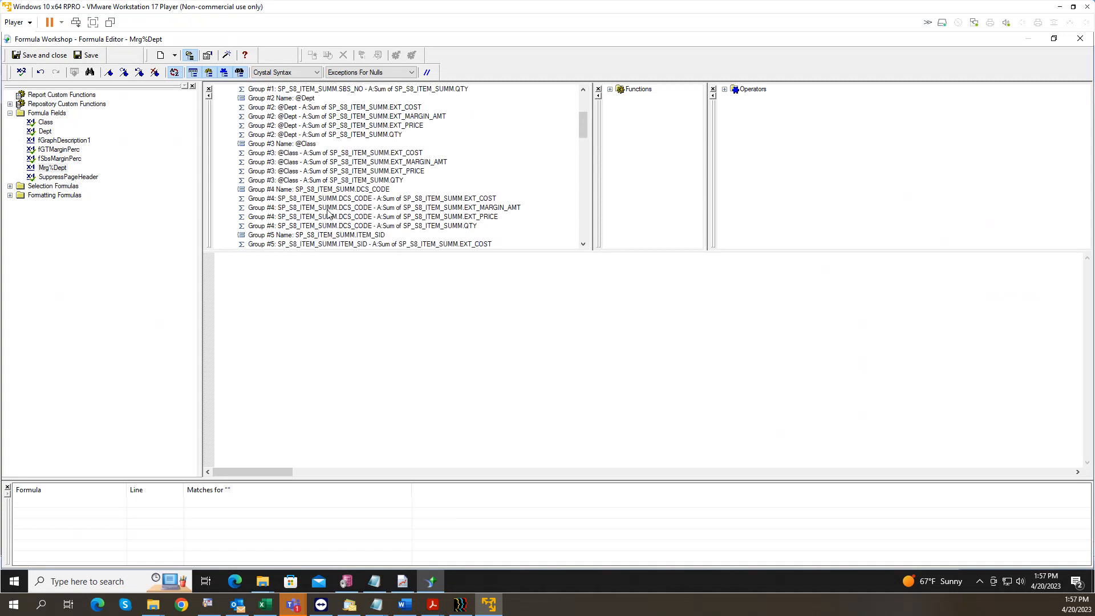
{"action": "left_click", "coordinate": [352, 209]}
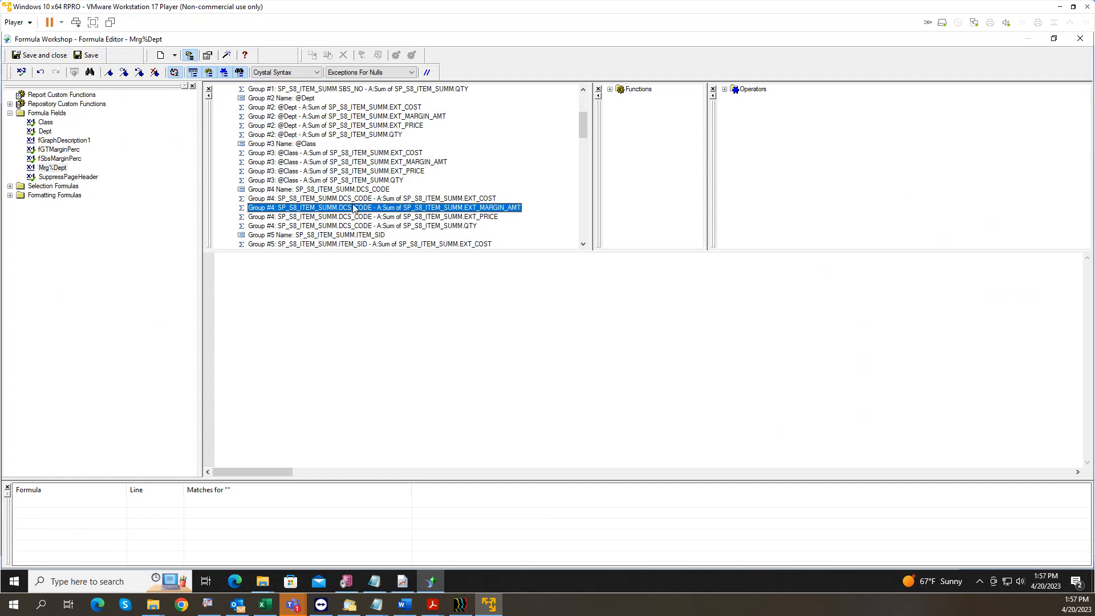
{"action": "scroll", "coordinate": [354, 174], "scroll_direction": "up", "scroll_amount": 2}
{"action": "left_click", "coordinate": [360, 181]}
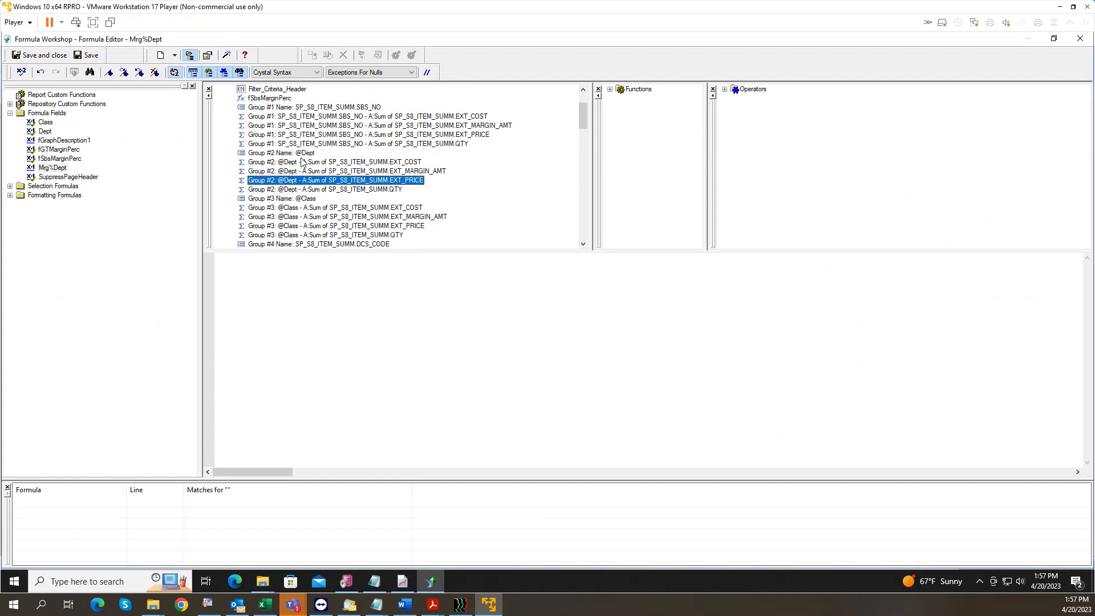
{"action": "left_click", "coordinate": [421, 172]}
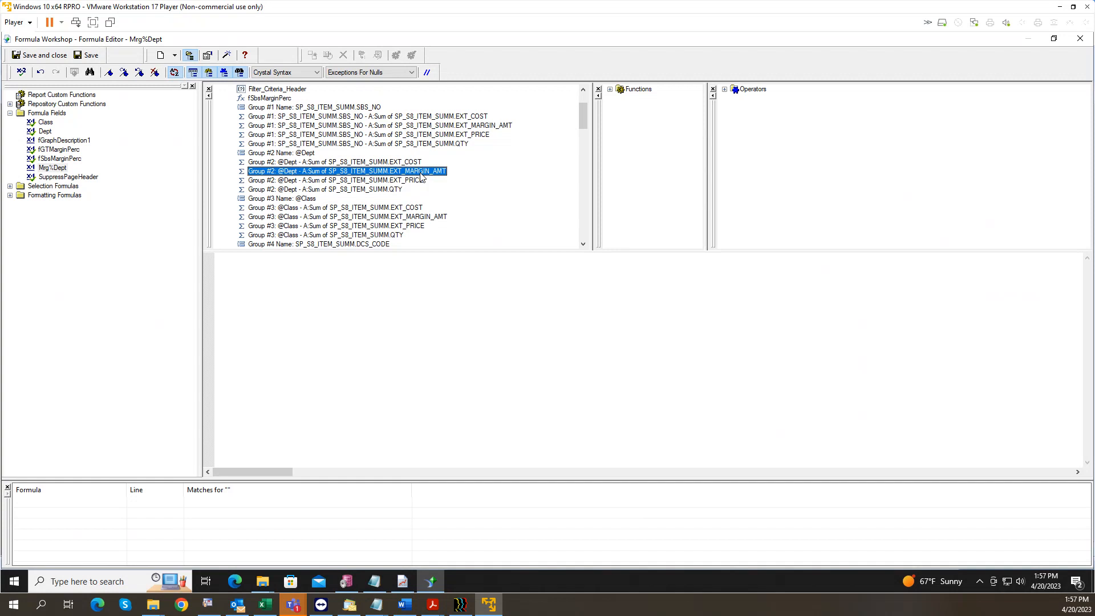
{"action": "left_click", "coordinate": [420, 181]}
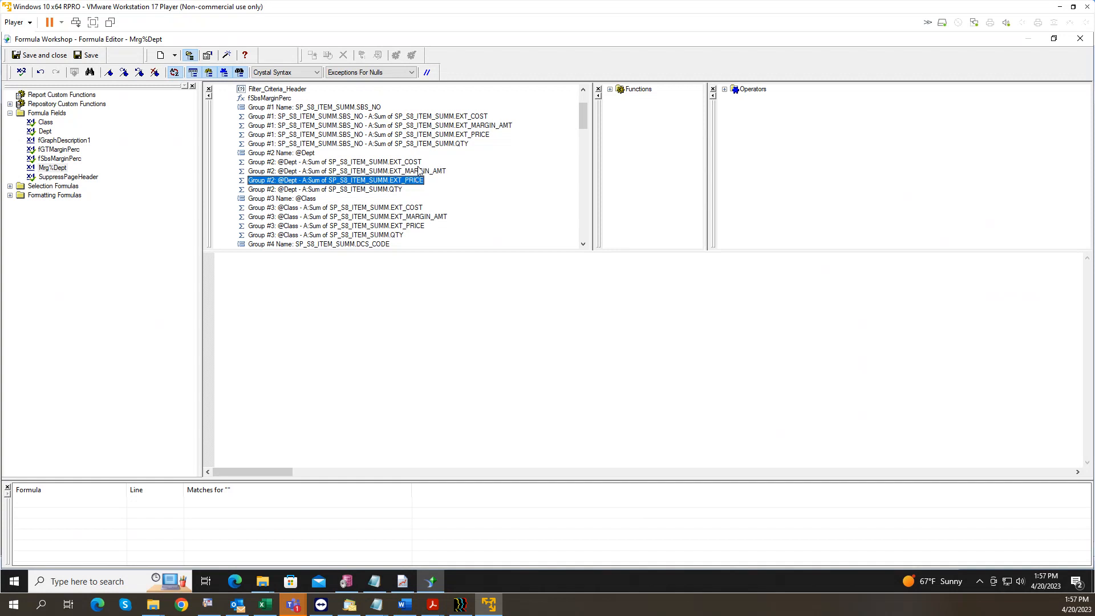
{"action": "left_click", "coordinate": [420, 163]}
{"action": "left_click", "coordinate": [421, 180]}
{"action": "left_click", "coordinate": [421, 173]}
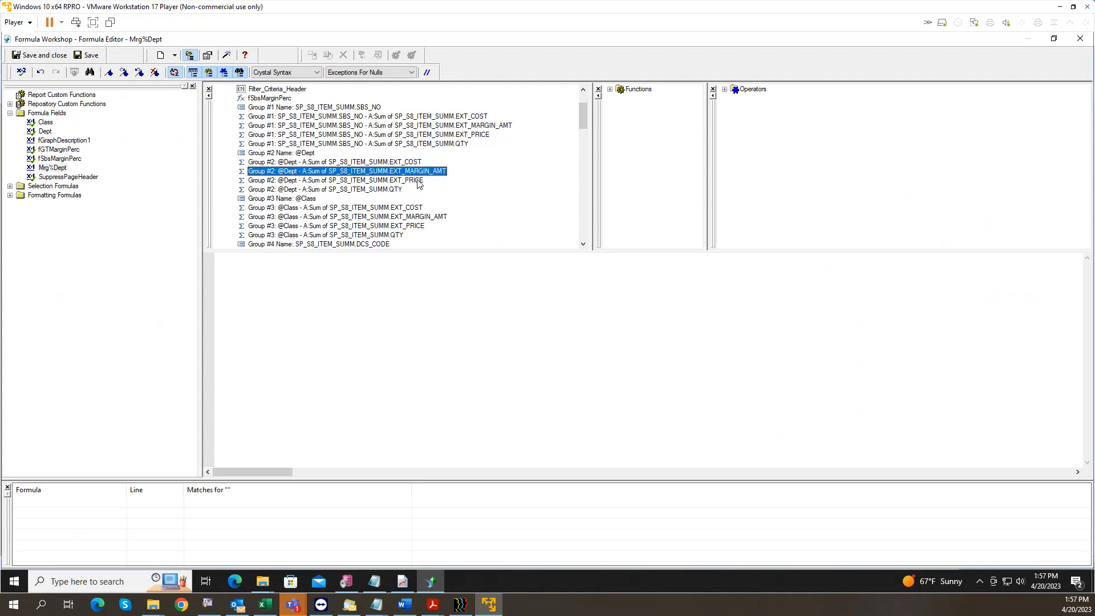
{"action": "left_click", "coordinate": [417, 181]}
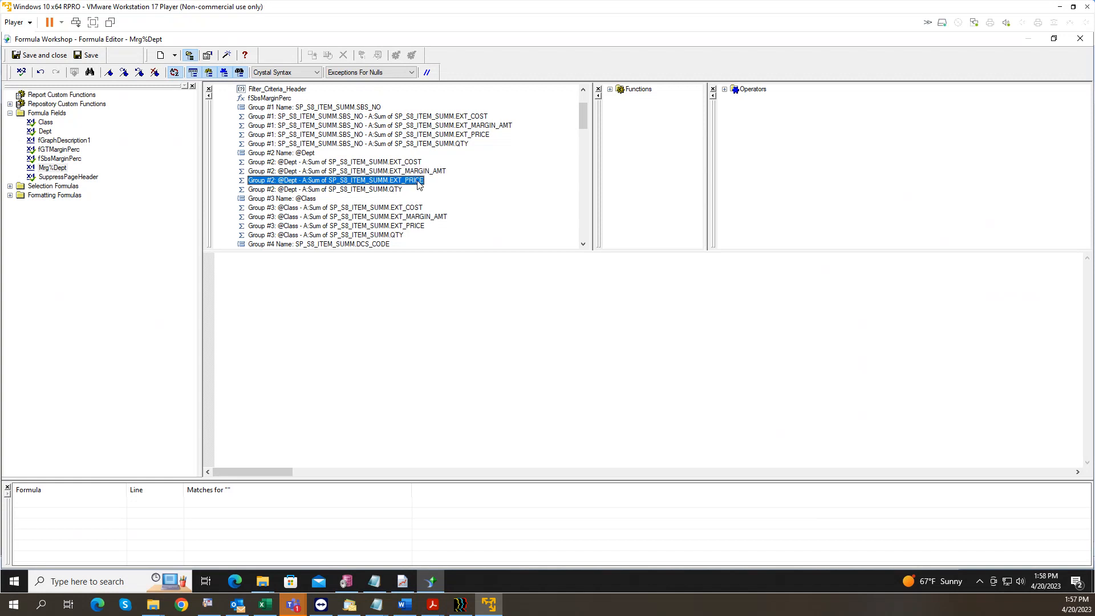
Step: Enter the Dept EXT_PRICE sum minus the Dept EXT_COST sum in the formula body
{"action": "left_click", "coordinate": [374, 300]}
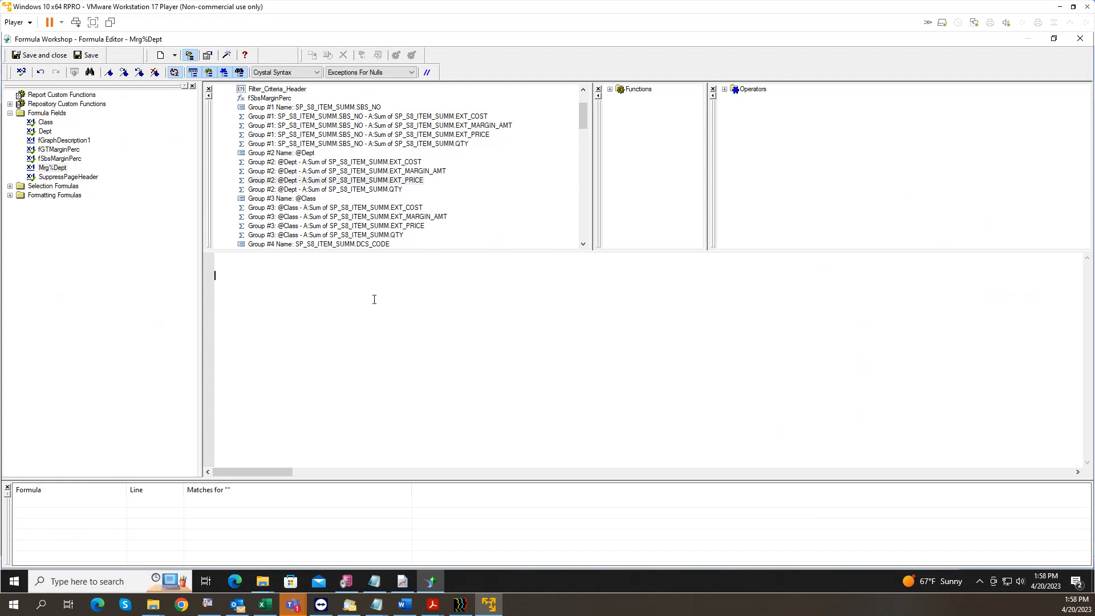
{"action": "double_click", "coordinate": [393, 181]}
{"action": "type", "text": "-"}
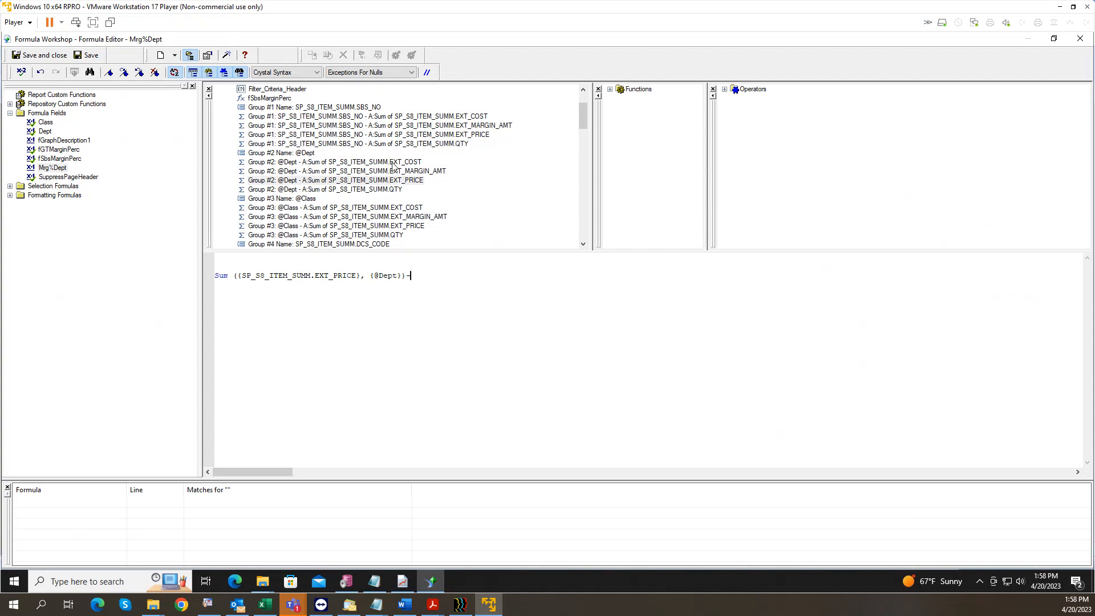
{"action": "double_click", "coordinate": [393, 162]}
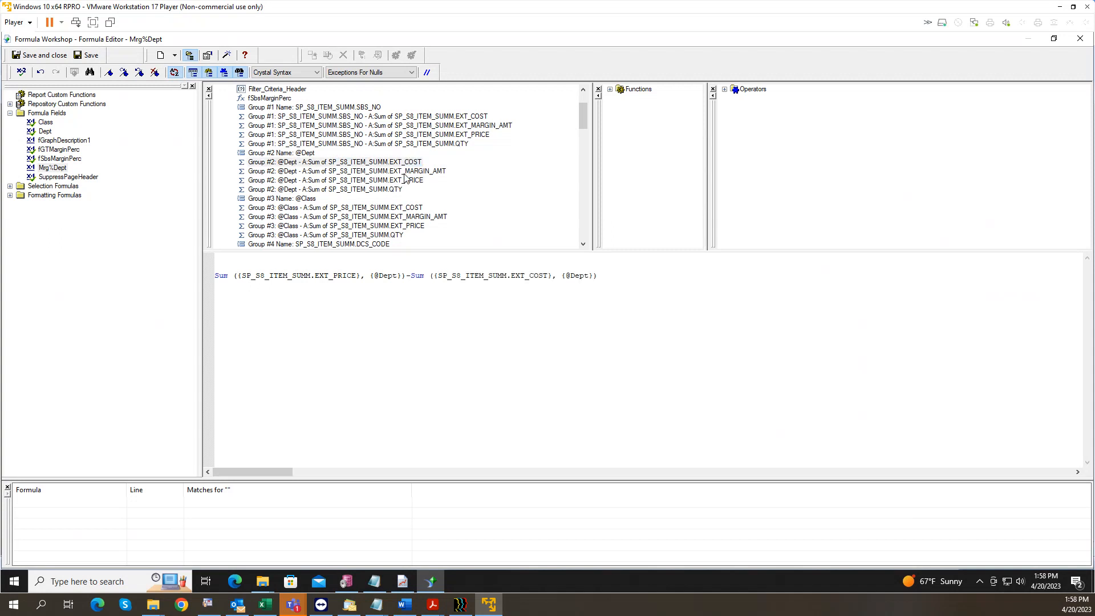
{"action": "type", "text": ")"}
Step: Wrap the difference in parentheses and divide it by the Dept EXT_PRICE sum
{"action": "left_click", "coordinate": [215, 276]}
{"action": "type", "text": "("}
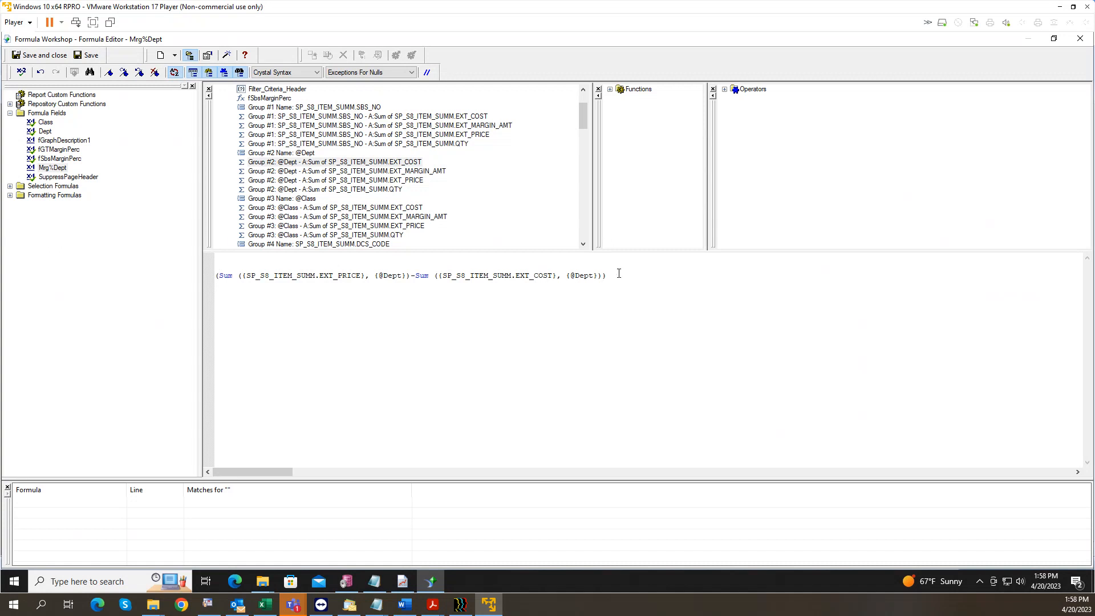
{"action": "type", "text": "/"}
{"action": "left_click", "coordinate": [408, 181]}
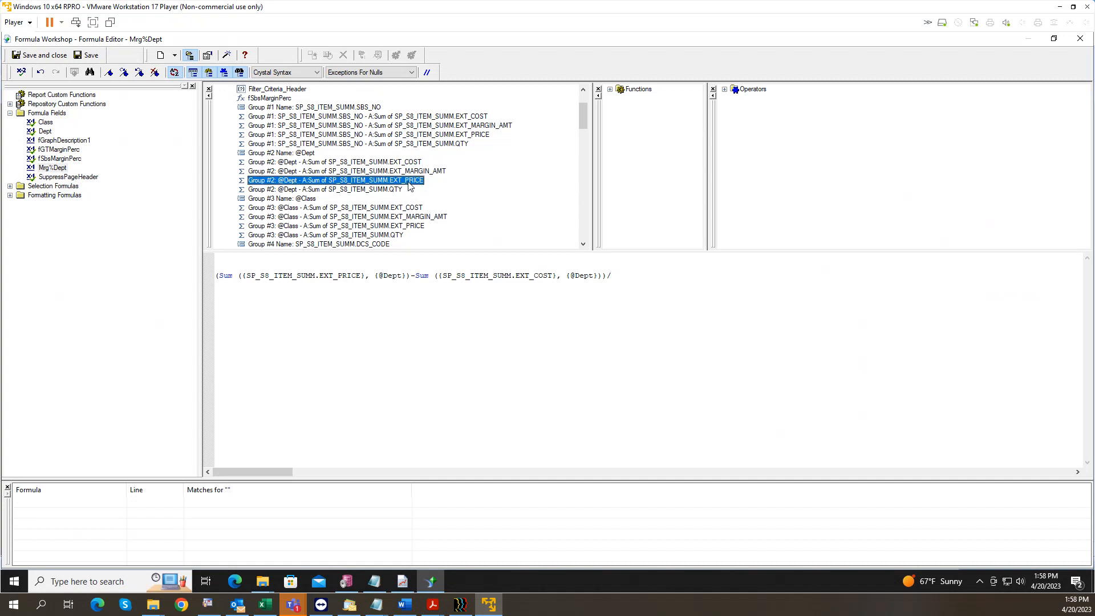
{"action": "double_click", "coordinate": [403, 181]}
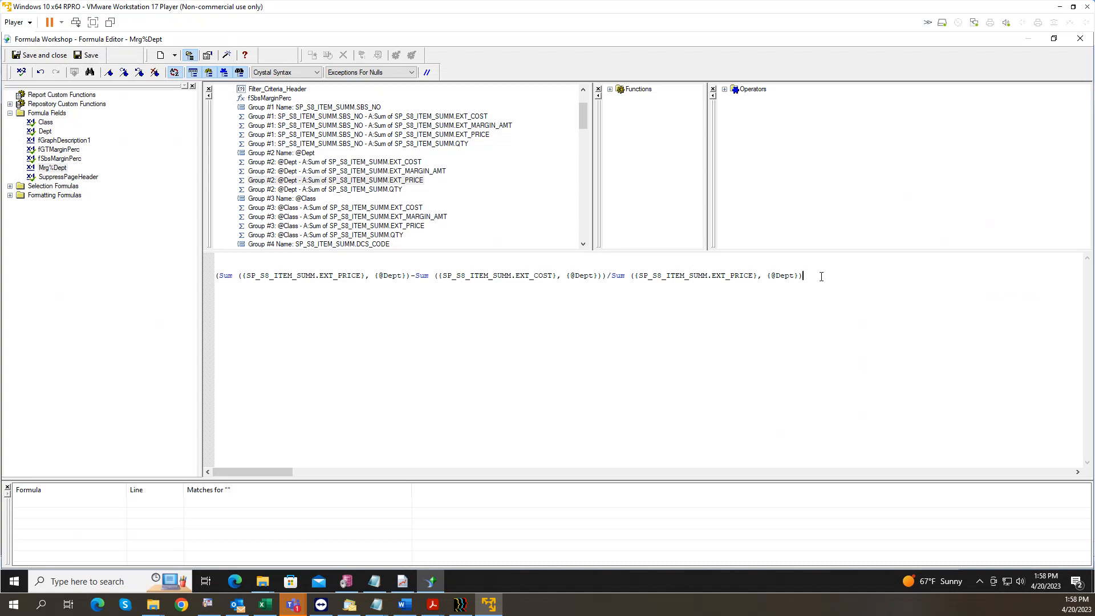
{"action": "type", "text": ")"}
{"action": "left_click", "coordinate": [216, 277]}
{"action": "type", "text": "("}
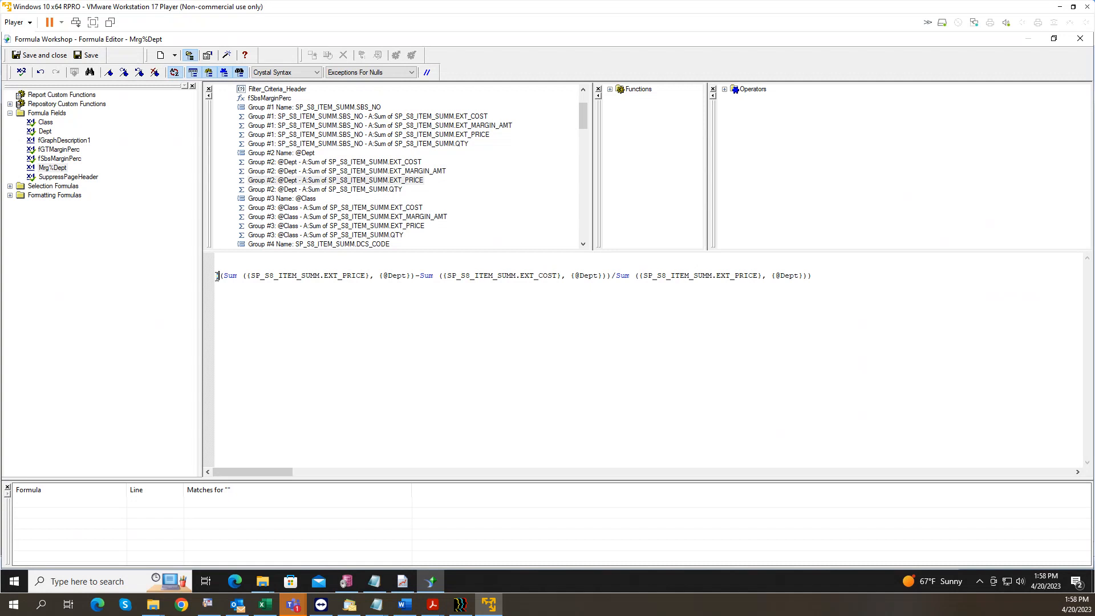
{"action": "left_click", "coordinate": [827, 275]}
Step: Append *100 and add an 'if(not isnull(…))' check on the Dept price sum
{"action": "type", "text": "*100"}
{"action": "type", "text": "if"}
{"action": "type", "text": "(not"}
{"action": "type", "text": " isnull"}
{"action": "type", "text": "("}
{"action": "double_click", "coordinate": [400, 181]}
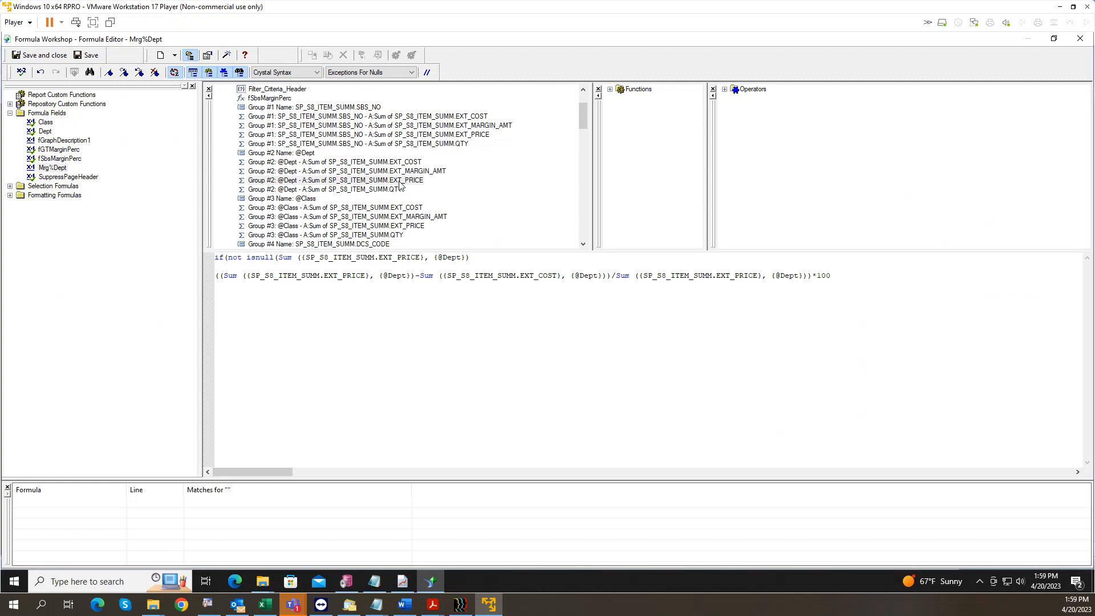
{"action": "type", "text": "))"}
Step: Add 'and (Dept price sum <>0) then' and 'Else 0' to complete the condition
{"action": "type", "text": "and ("}
{"action": "double_click", "coordinate": [411, 181]}
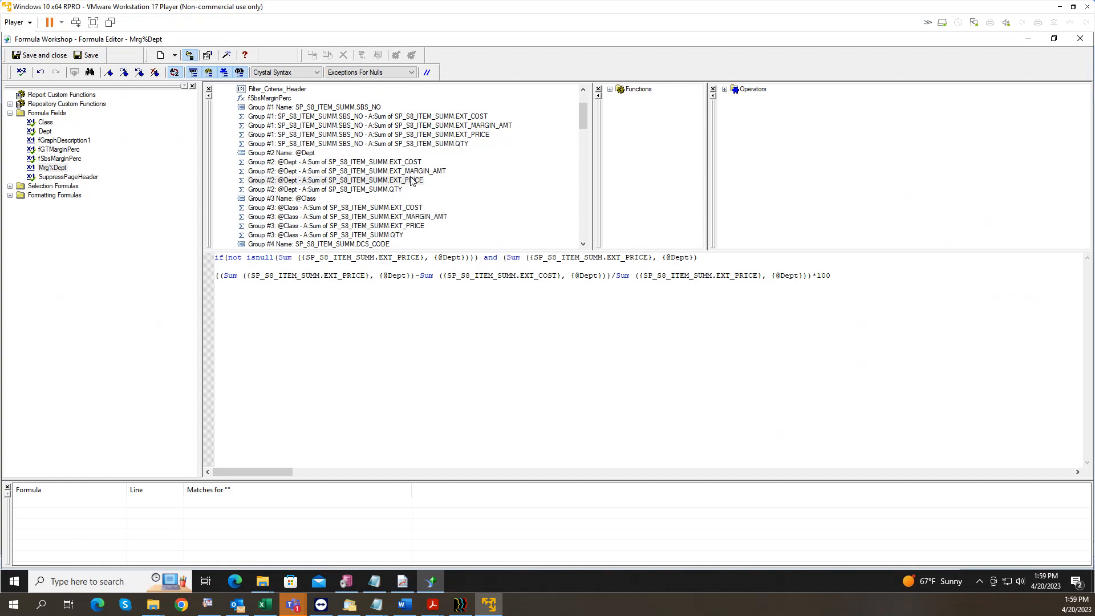
{"action": "type", "text": "<>"}
{"action": "type", "text": "0"}
{"action": "type", "text": ")"}
{"action": "type", "text": " then"}
{"action": "type", "text": "Else "}
{"action": "type", "text": "0"}
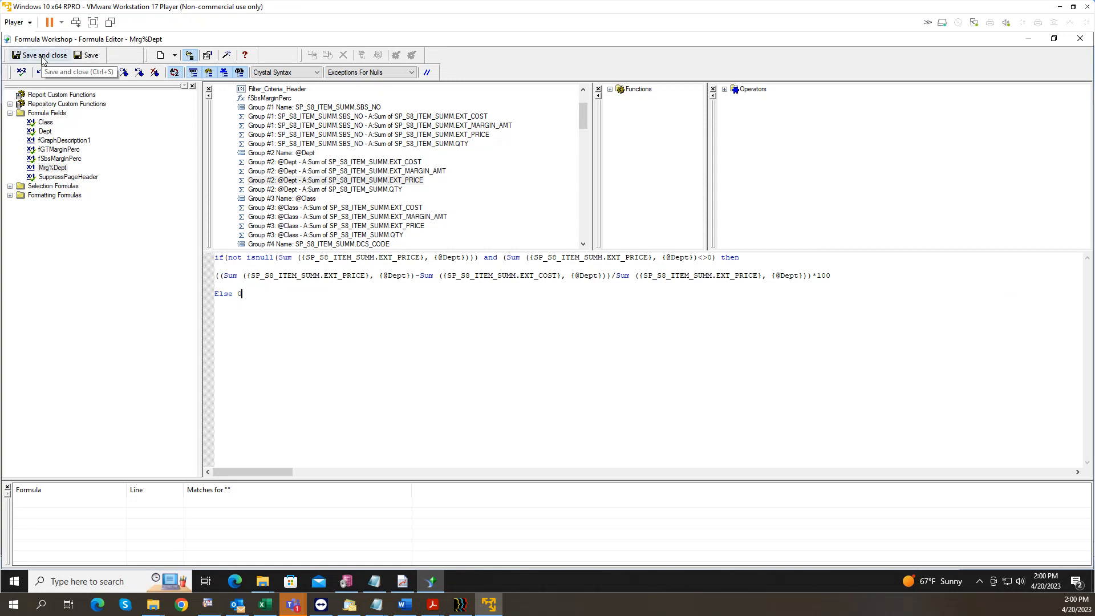
Step: Check Mrg%Dept for errors, then save and close the formula
{"action": "left_click", "coordinate": [20, 73]}
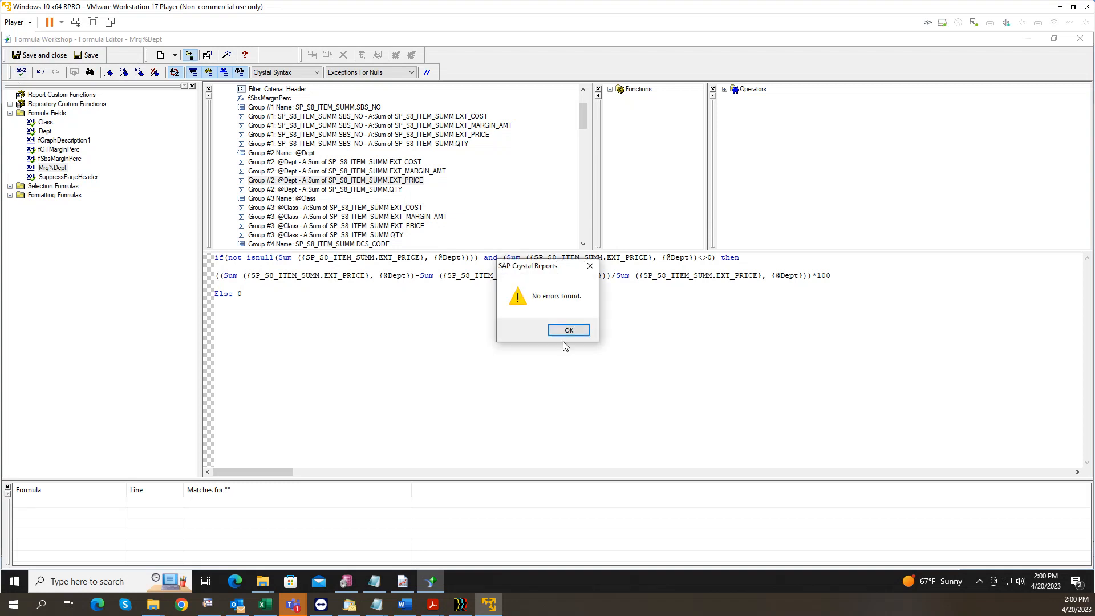
{"action": "left_click", "coordinate": [567, 331]}
{"action": "left_click", "coordinate": [40, 55]}
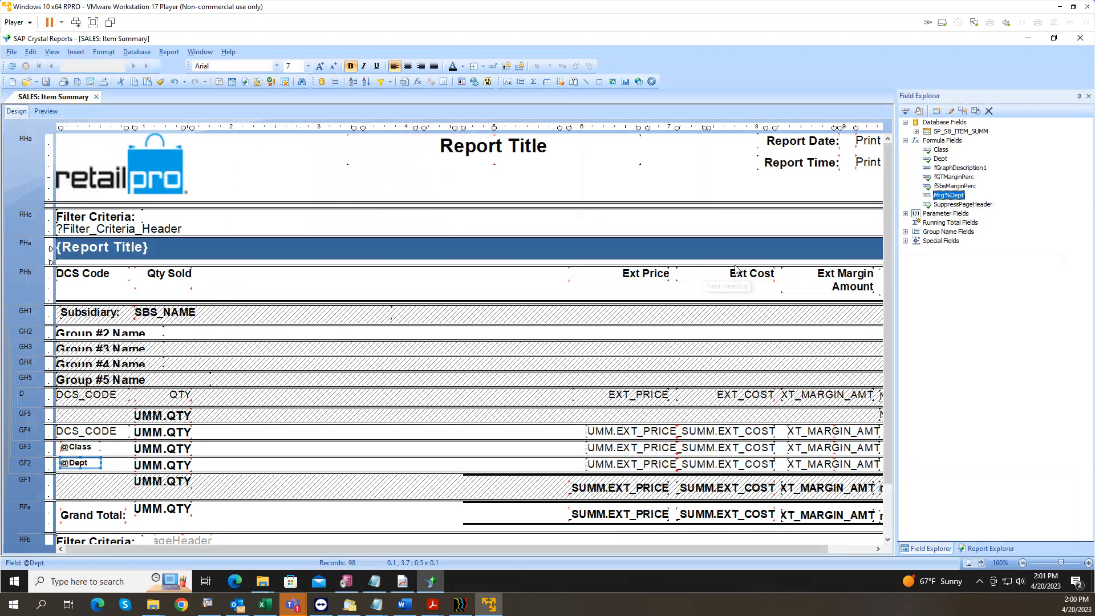
Step: Duplicate fSbsMarginPerc and rename the copy fDCSMarginPerc
{"action": "left_click", "coordinate": [957, 187]}
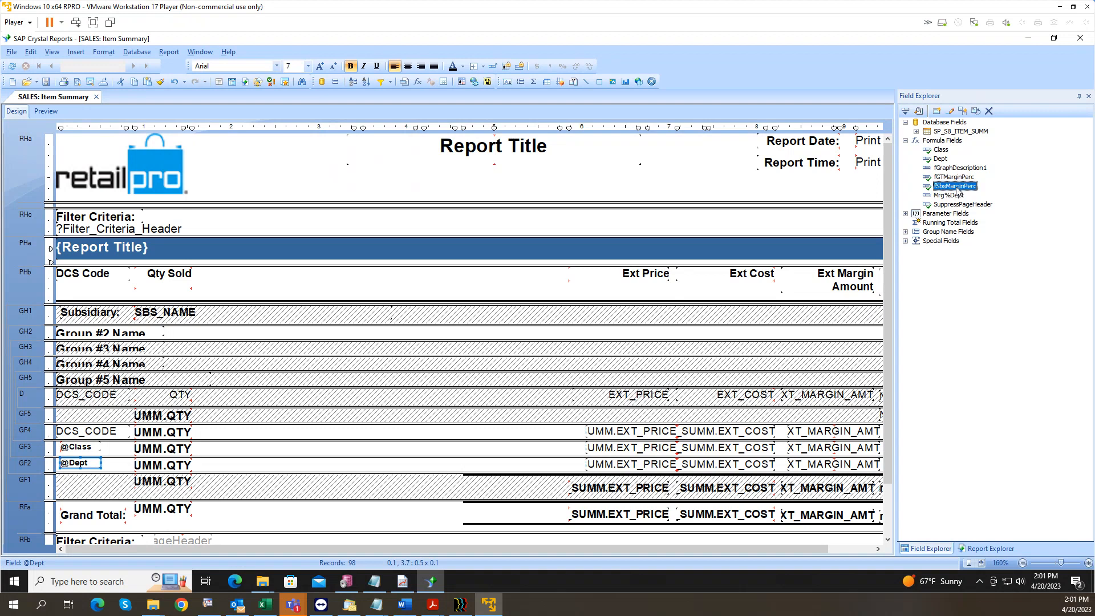
{"action": "right_click", "coordinate": [958, 191]}
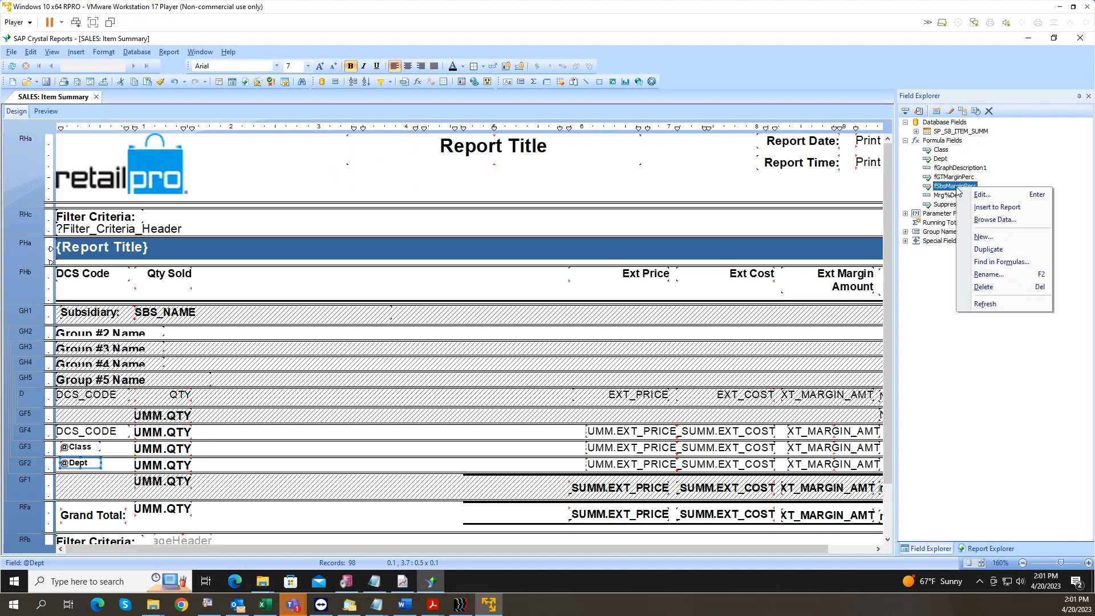
{"action": "left_click", "coordinate": [998, 249]}
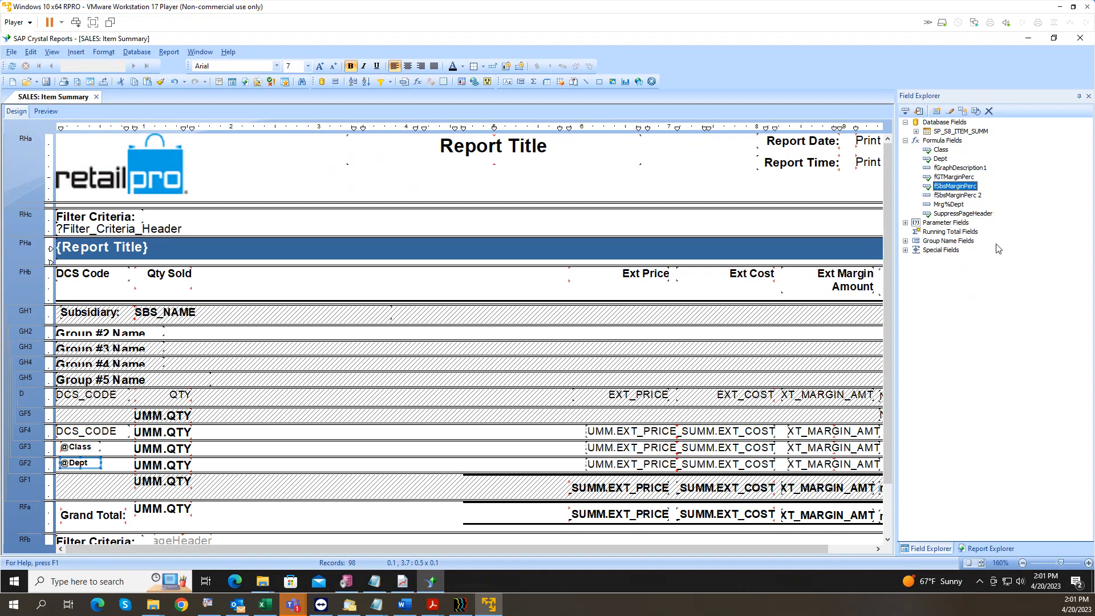
{"action": "left_click", "coordinate": [972, 195]}
{"action": "left_click", "coordinate": [977, 197]}
{"action": "left_click", "coordinate": [982, 196]}
{"action": "key", "text": "BackSpace"}
{"action": "key", "text": "BackSpace"}
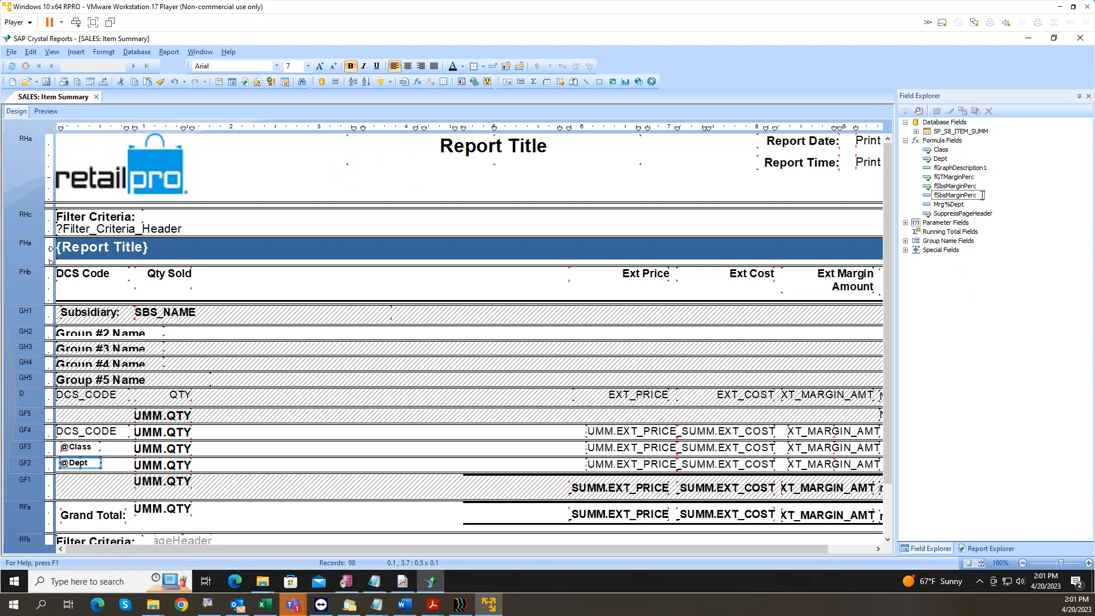
{"action": "key", "text": "BackSpace"}
{"action": "key", "text": "BackSpace"}
{"action": "key", "text": "BackSpace"}
{"action": "type", "text": "DCS"}
{"action": "key", "text": "Return"}
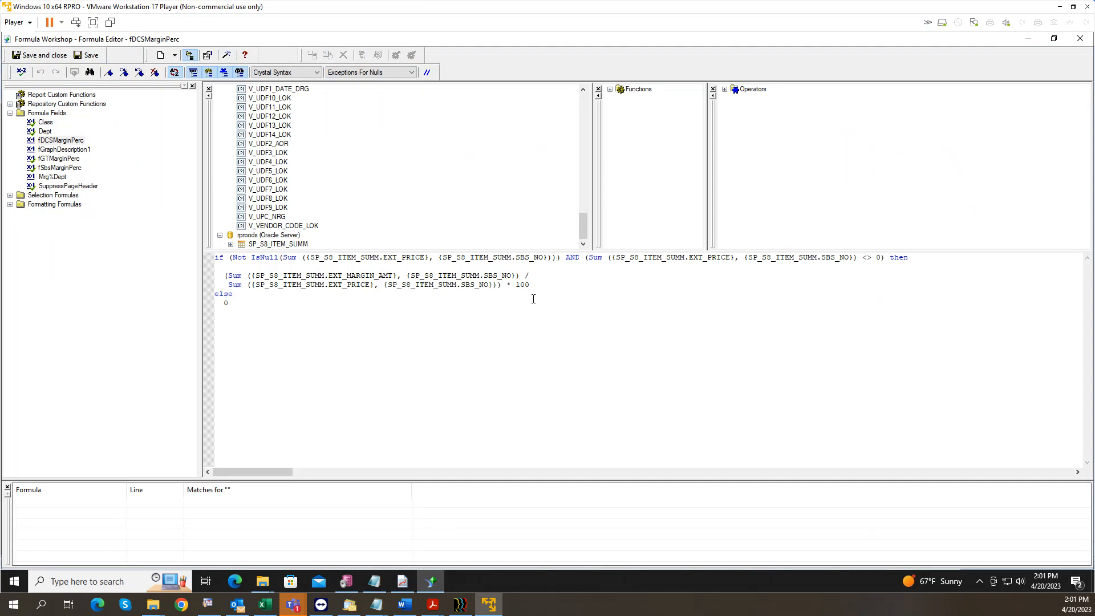
Step: Insert a temporary DCS margin sum line, copy its field name, then delete the line
{"action": "double_click", "coordinate": [497, 276]}
{"action": "left_click_drag", "start_coordinate": [580, 231], "coordinate": [587, 136]}
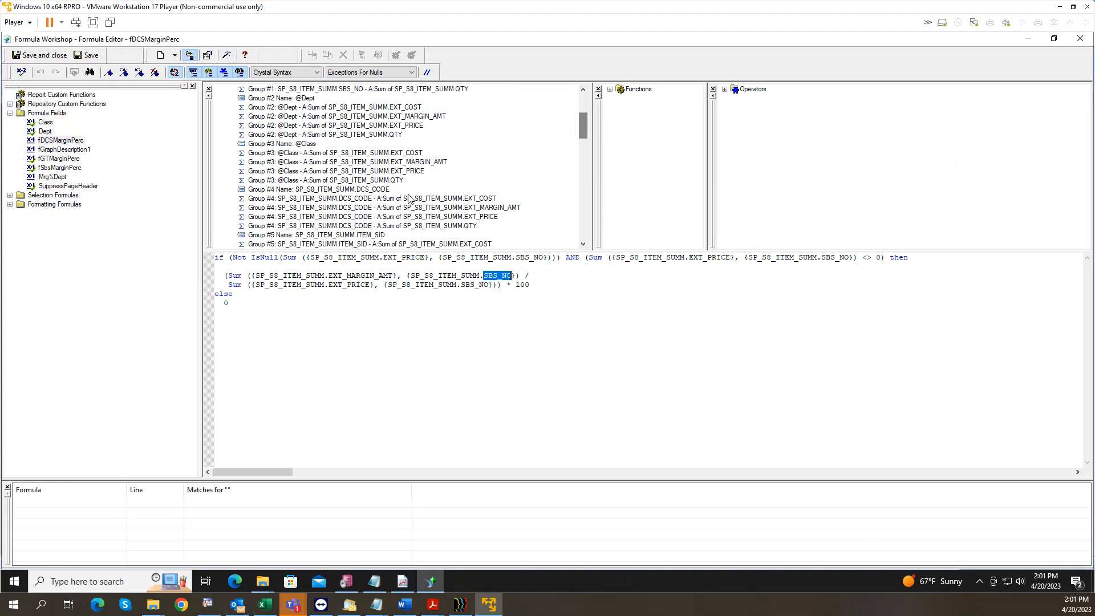
{"action": "left_click", "coordinate": [274, 346]}
{"action": "key", "text": "Return"}
{"action": "key", "text": "Return"}
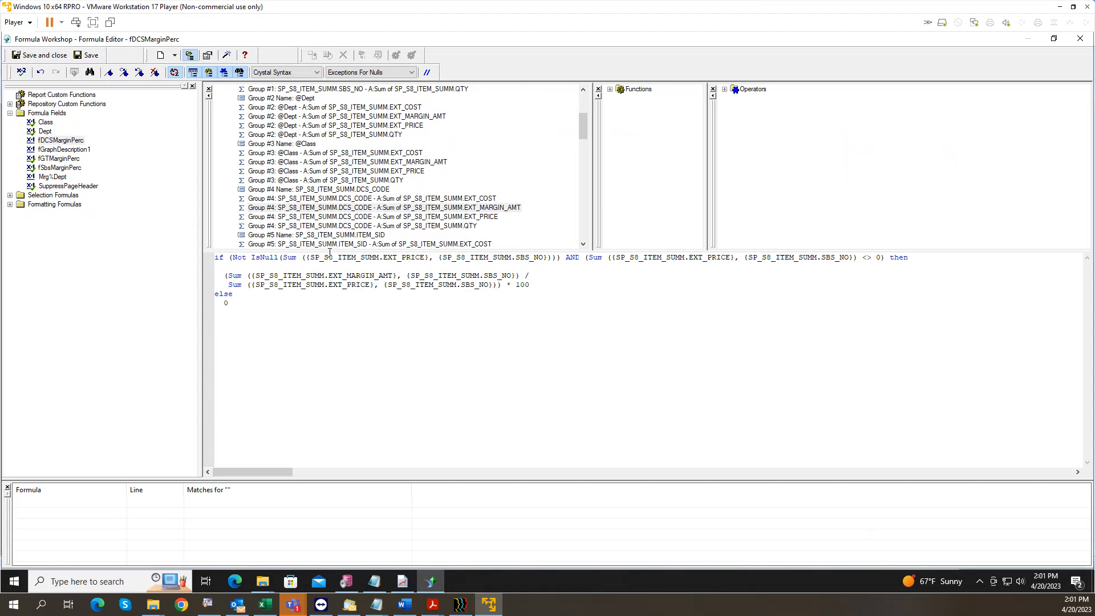
{"action": "double_click", "coordinate": [322, 208]}
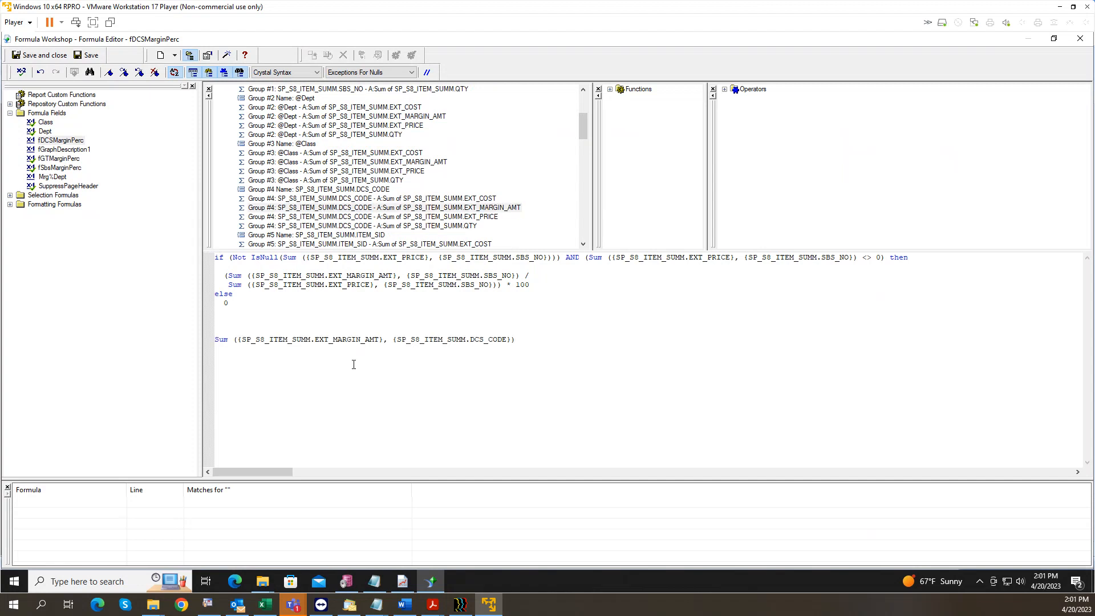
{"action": "double_click", "coordinate": [489, 340]}
{"action": "right_click", "coordinate": [492, 341]}
{"action": "left_click", "coordinate": [517, 389]}
{"action": "left_click_drag", "start_coordinate": [516, 340], "coordinate": [222, 334]}
{"action": "key", "text": "Delete"}
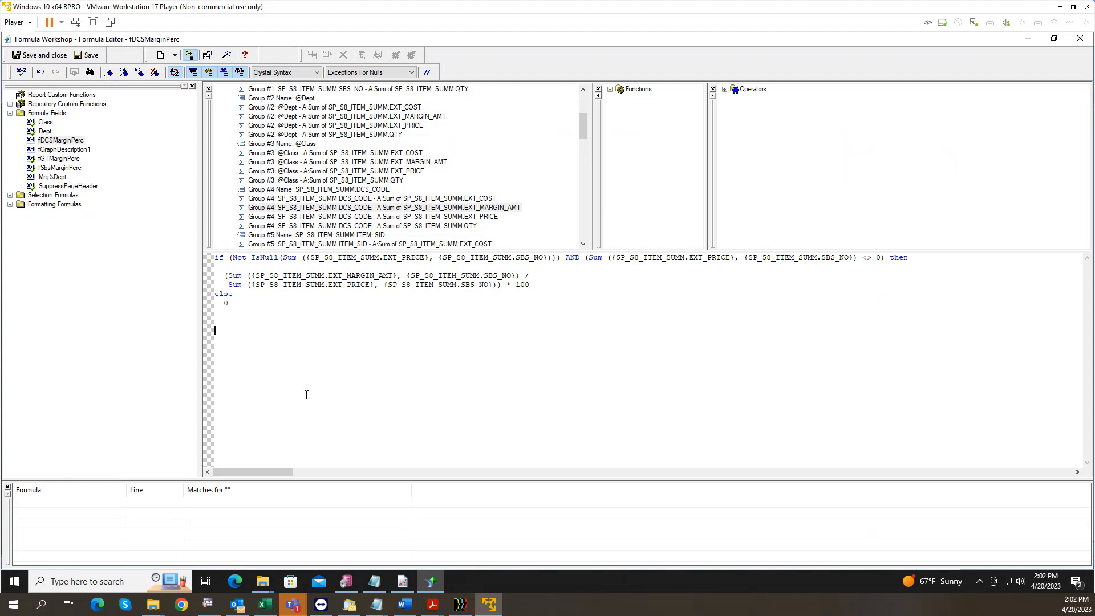
Step: Replace all four SBS_NO groupings in the formula with DCS_CODE
{"action": "double_click", "coordinate": [531, 257]}
{"action": "type", "text": "DCS_CODE"}
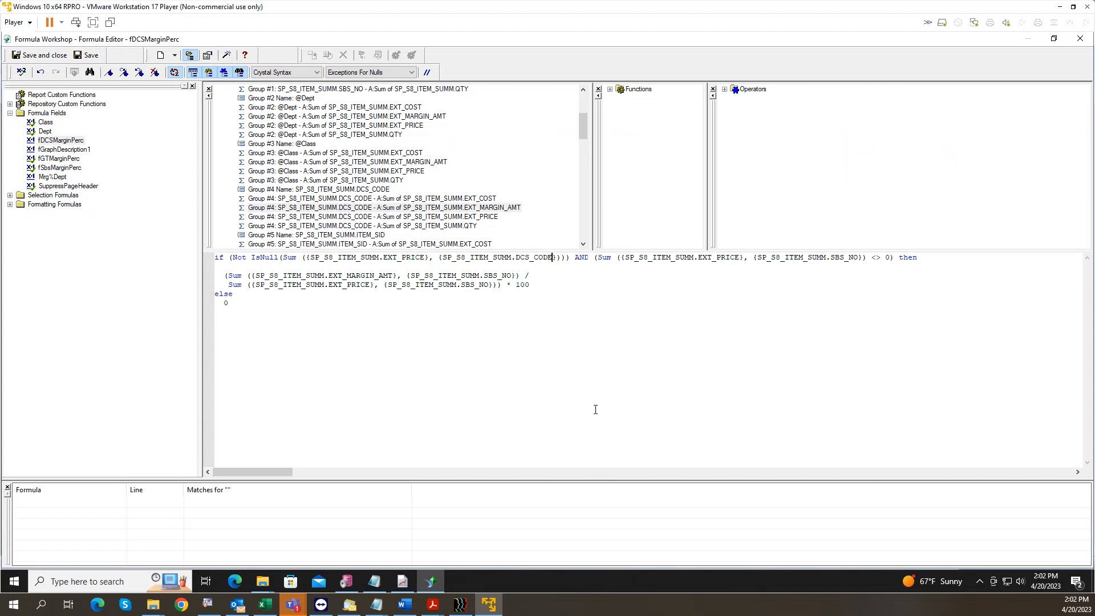
{"action": "double_click", "coordinate": [849, 257]}
{"action": "type", "text": "DCS_CODE"}
{"action": "double_click", "coordinate": [498, 275]}
{"action": "type", "text": "DCS_CODE"}
{"action": "double_click", "coordinate": [474, 286]}
{"action": "type", "text": "DCS_CODE"}
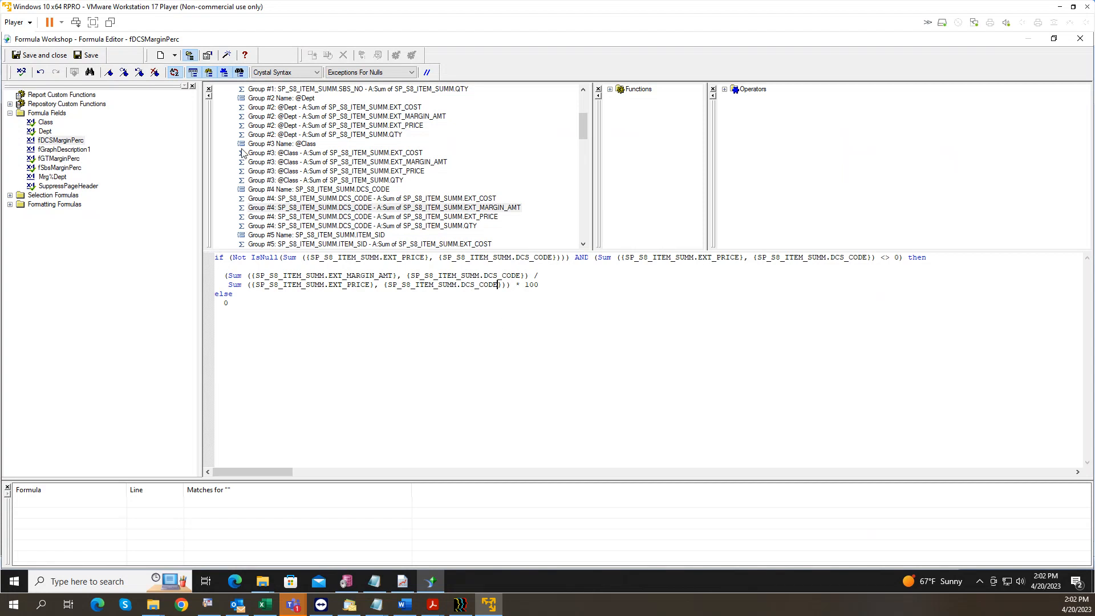
Step: Save fDCSMarginPerc, duplicate it and rename the copy fClassMarginPerc
{"action": "left_click", "coordinate": [45, 57]}
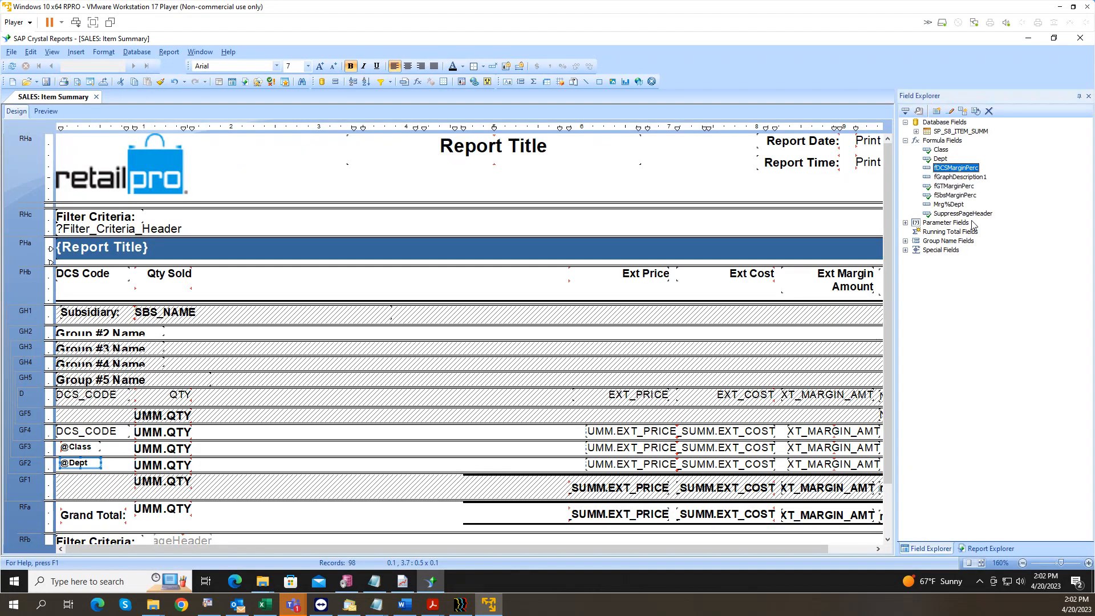
{"action": "right_click", "coordinate": [956, 167]}
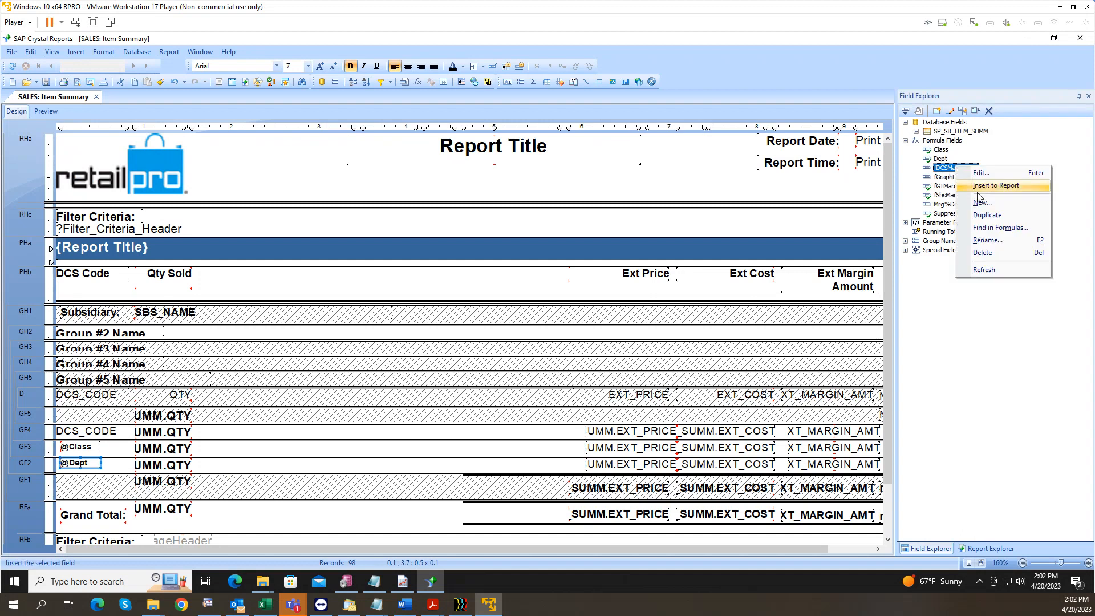
{"action": "left_click", "coordinate": [987, 215]}
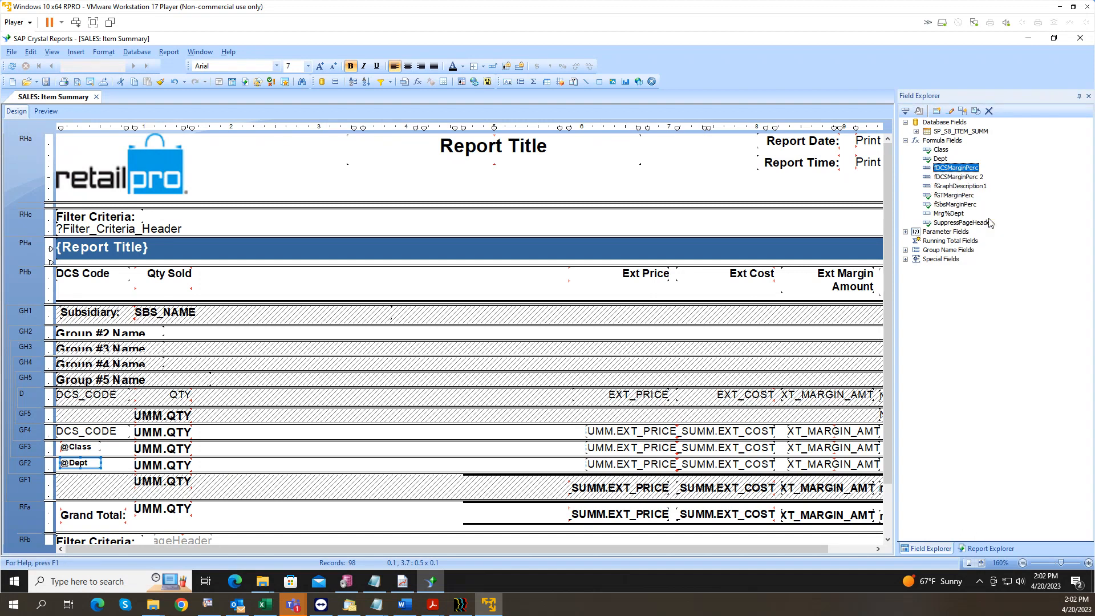
{"action": "left_click", "coordinate": [968, 180]}
{"action": "left_click", "coordinate": [968, 179]}
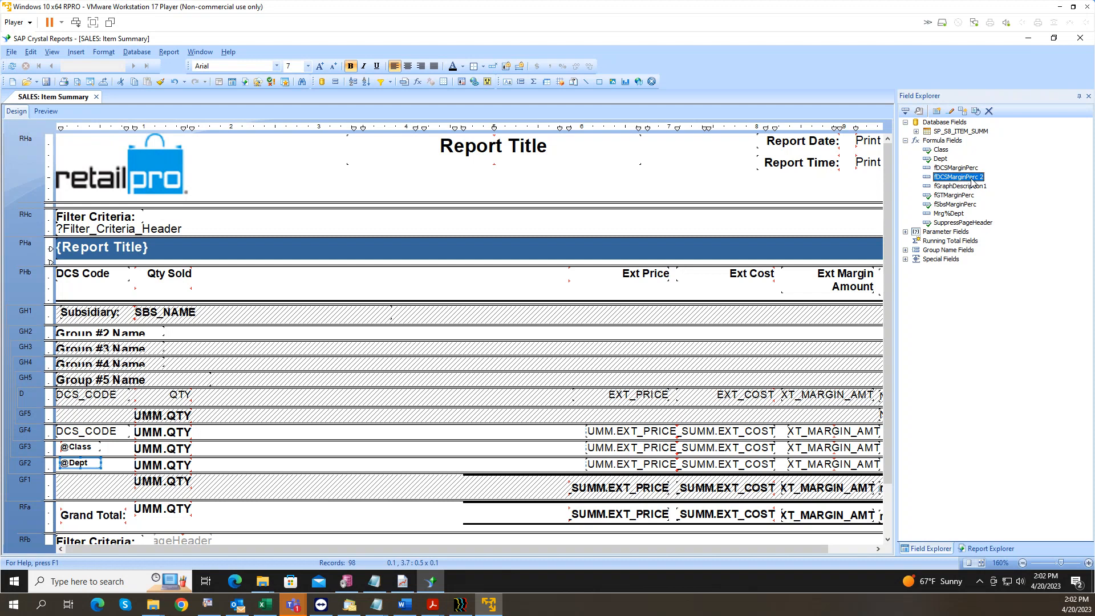
{"action": "left_click", "coordinate": [984, 178]}
{"action": "key", "text": "BackSpace"}
{"action": "key", "text": "BackSpace"}
{"action": "key", "text": "BackSpace"}
{"action": "key", "text": "BackSpace"}
{"action": "key", "text": "BackSpace"}
{"action": "type", "text": "Class"}
{"action": "key", "text": "Return"}
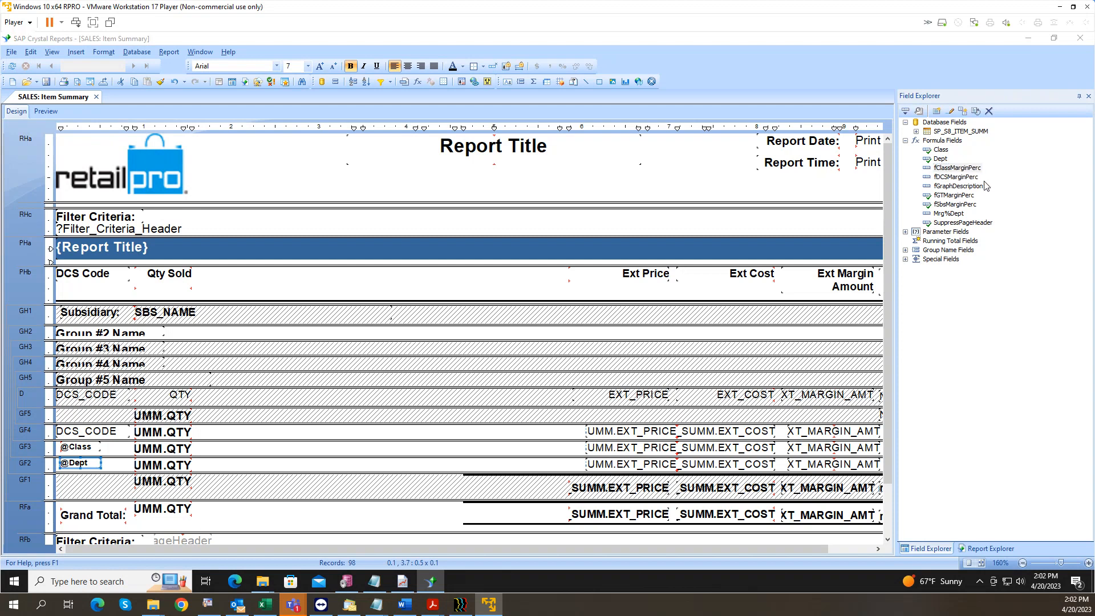
{"action": "double_click", "coordinate": [984, 181]}
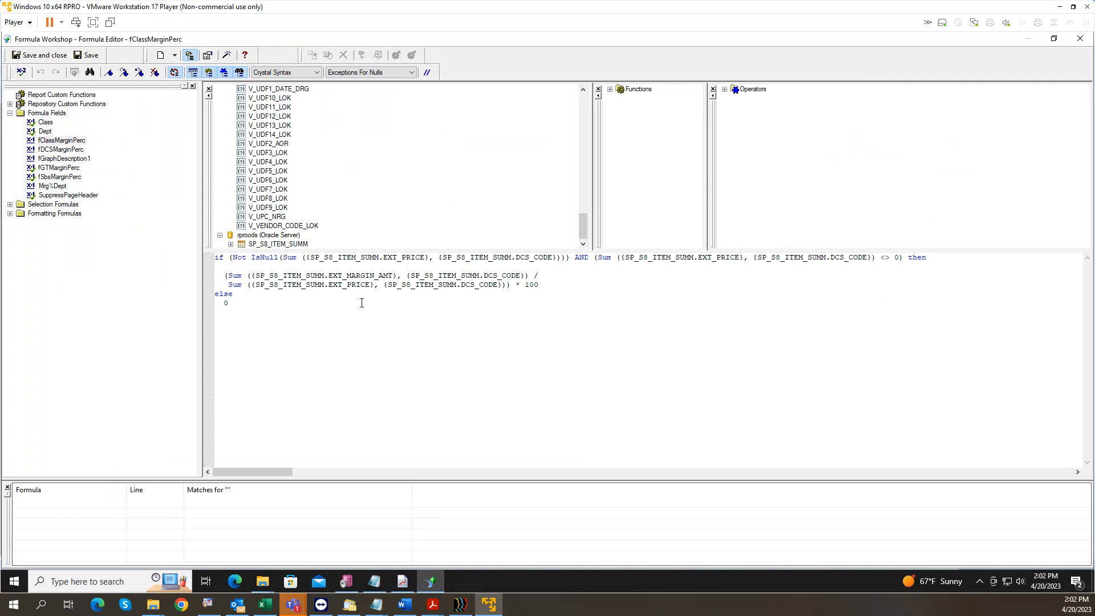
{"action": "left_click_drag", "start_coordinate": [585, 227], "coordinate": [585, 129]}
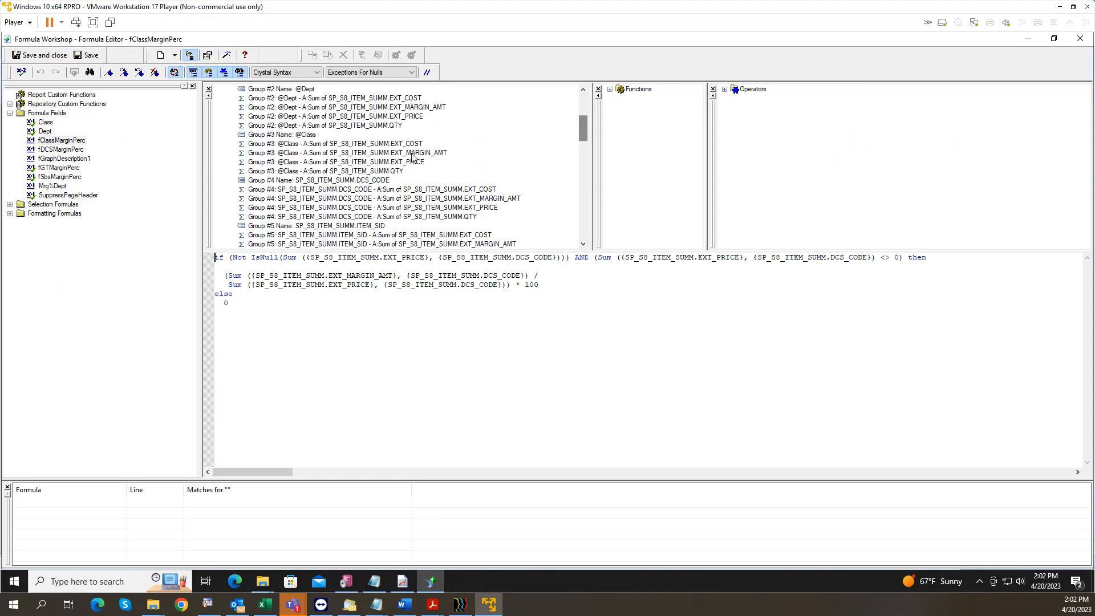
{"action": "left_click", "coordinate": [299, 153]}
{"action": "left_click", "coordinate": [393, 371]}
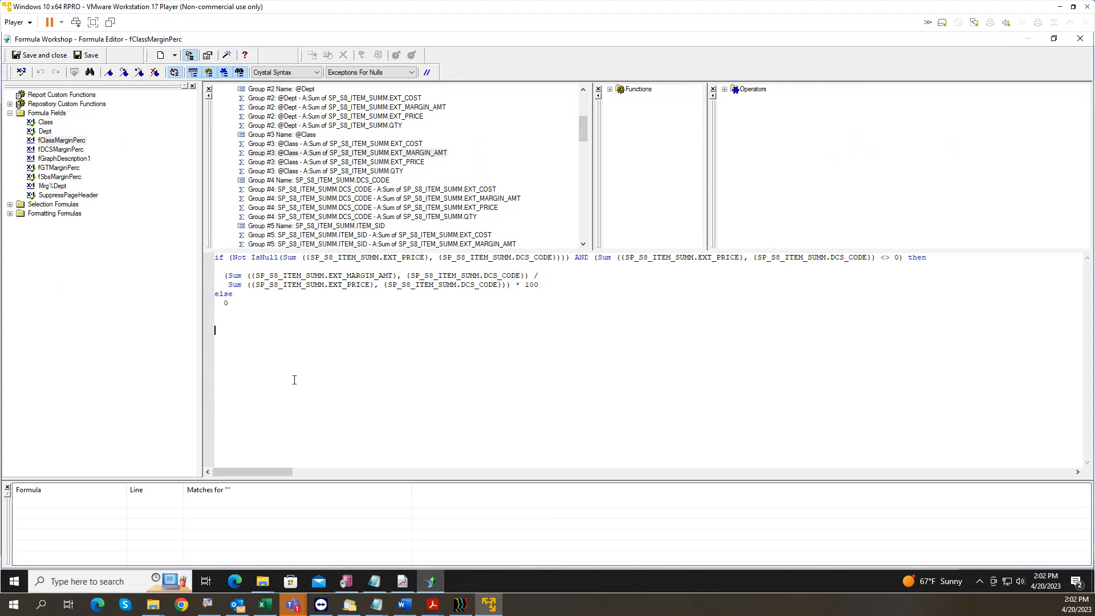
{"action": "double_click", "coordinate": [318, 160]}
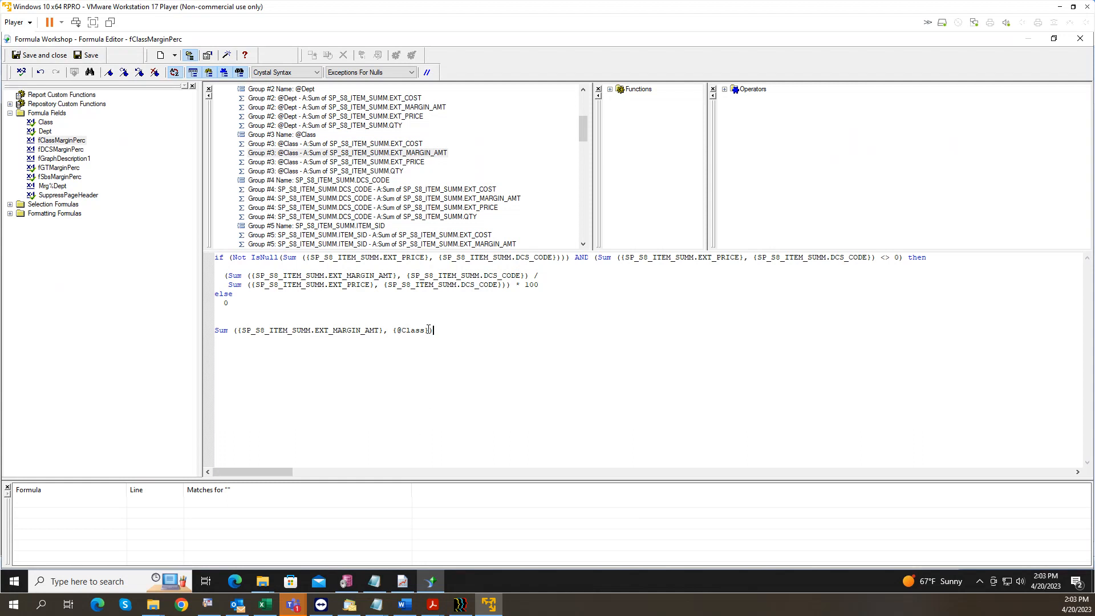
{"action": "left_click_drag", "start_coordinate": [428, 330], "coordinate": [383, 331]}
{"action": "right_click", "coordinate": [406, 332]}
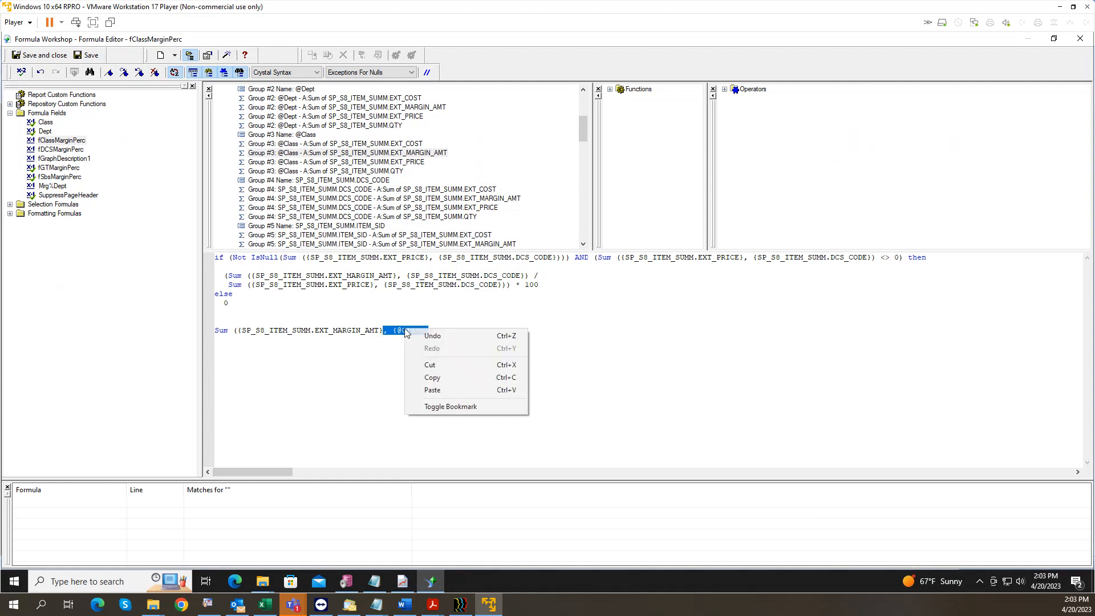
{"action": "left_click", "coordinate": [440, 378]}
{"action": "left_click_drag", "start_coordinate": [446, 330], "coordinate": [200, 333]}
{"action": "key", "text": "BackSpace"}
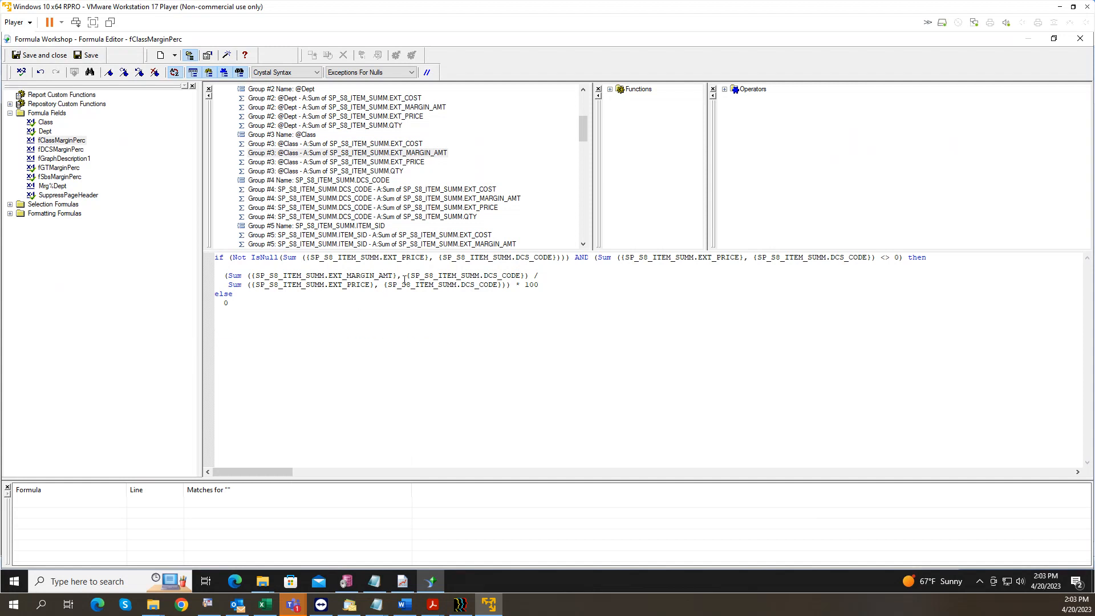
{"action": "left_click_drag", "start_coordinate": [525, 275], "coordinate": [398, 280]}
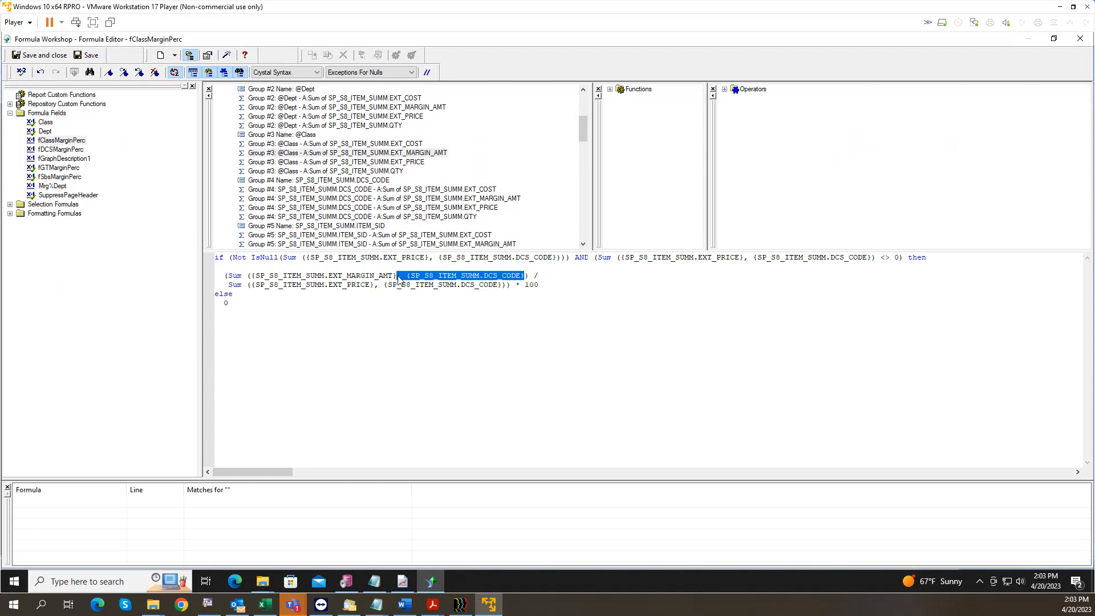
{"action": "key", "text": "ctrl+v"}
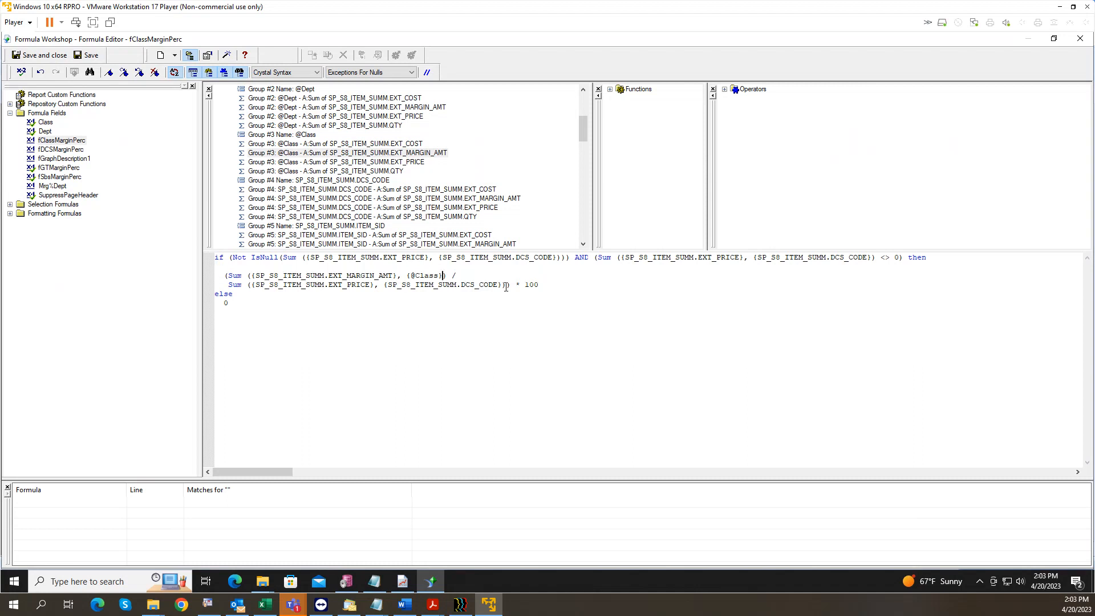
{"action": "left_click_drag", "start_coordinate": [502, 285], "coordinate": [374, 285]}
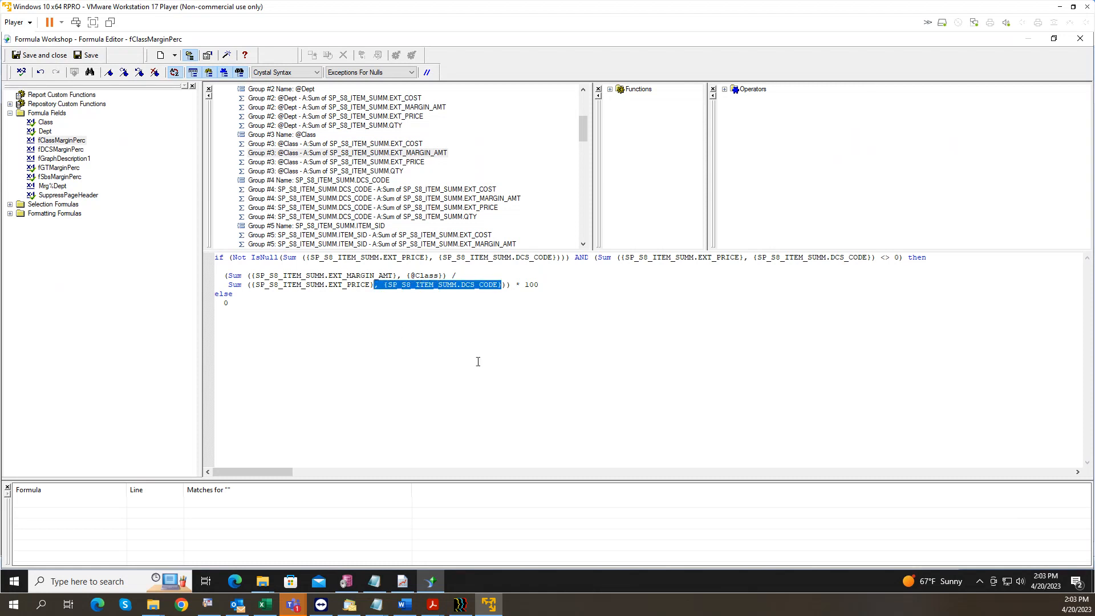
{"action": "key", "text": "ctrl+v"}
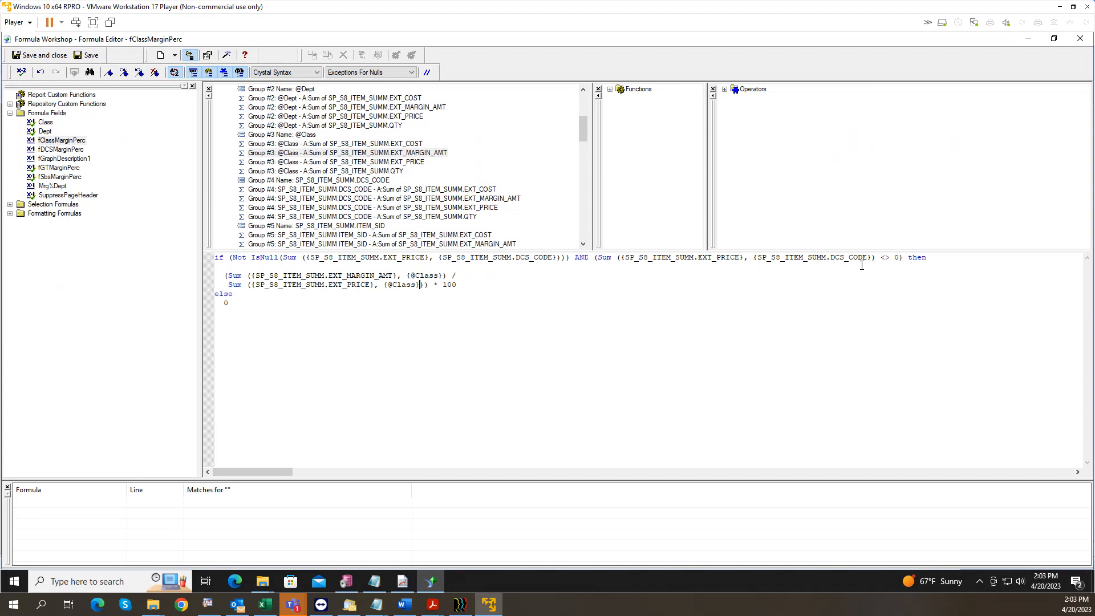
{"action": "left_click_drag", "start_coordinate": [869, 257], "coordinate": [744, 260]}
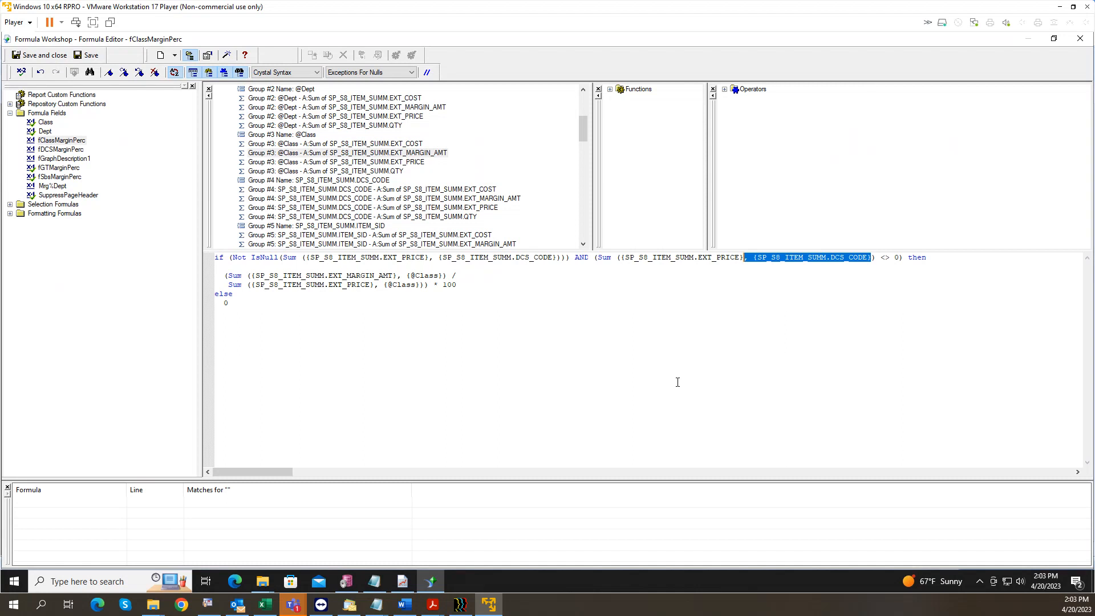
{"action": "key", "text": "ctrl+v"}
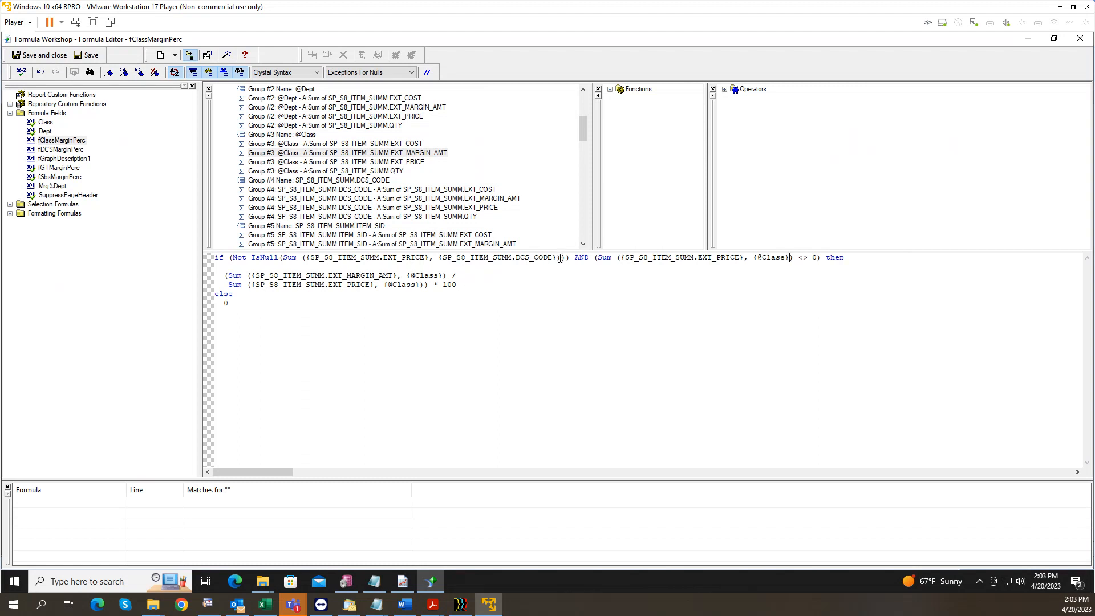
{"action": "left_click_drag", "start_coordinate": [557, 258], "coordinate": [429, 265]}
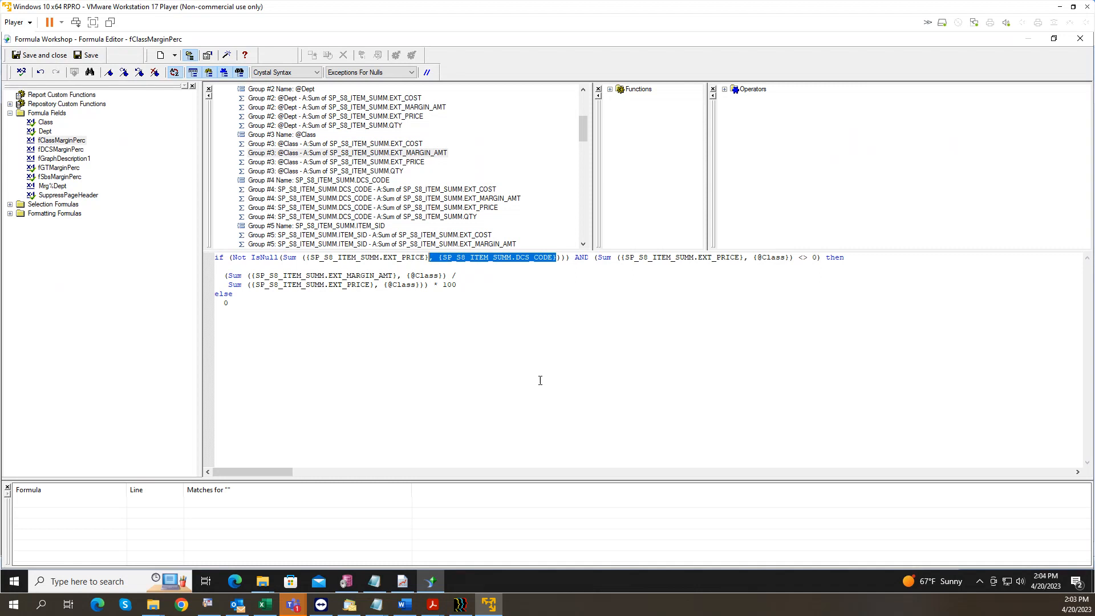
{"action": "key", "text": "ctrl+v"}
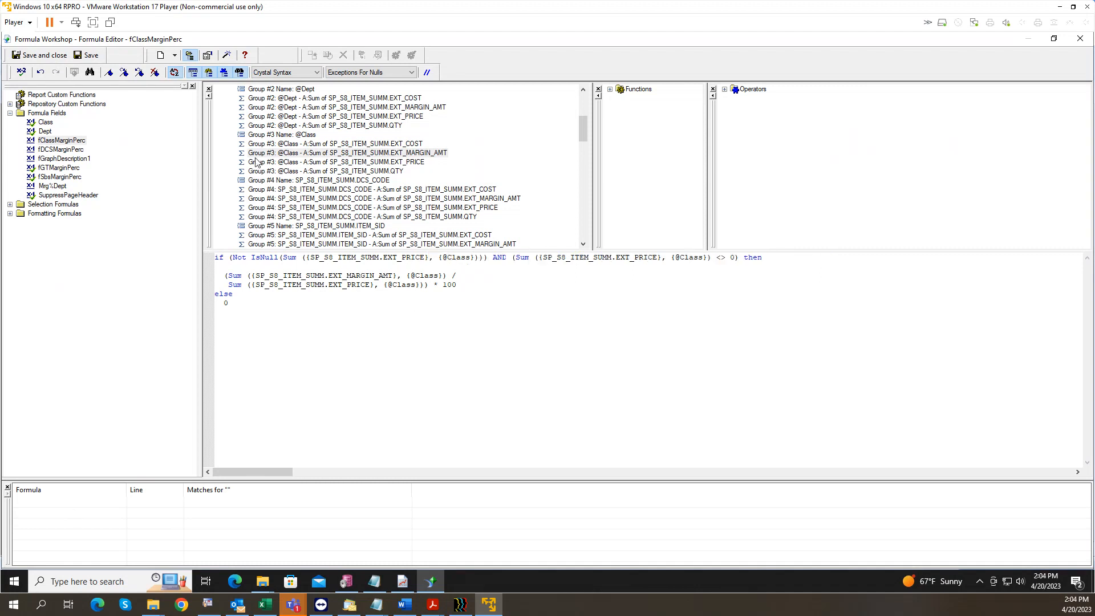
{"action": "left_click", "coordinate": [34, 60]}
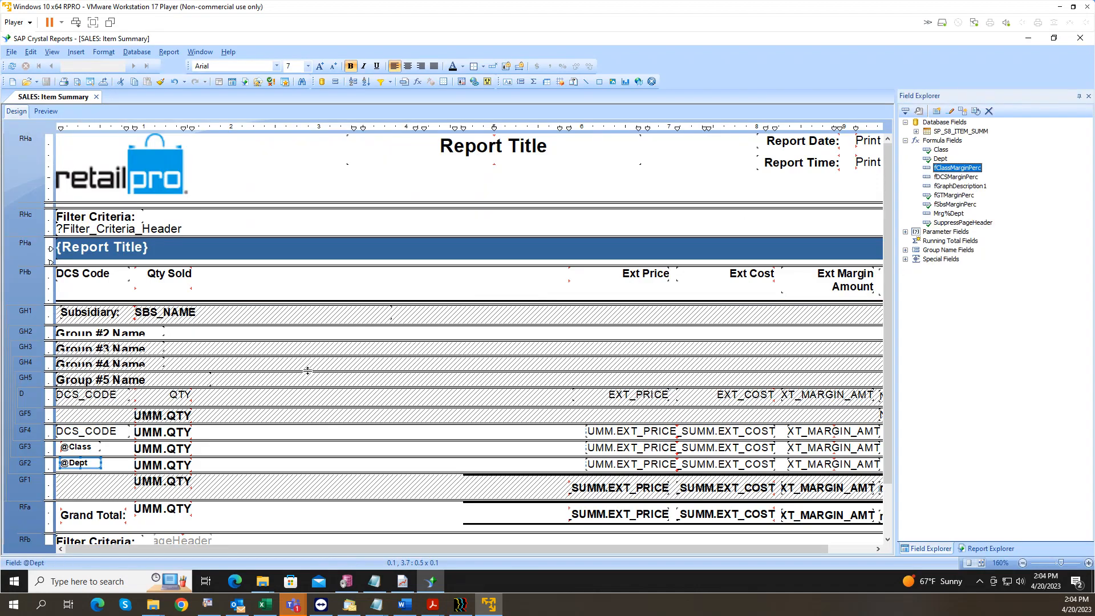
{"action": "left_click", "coordinate": [404, 581]}
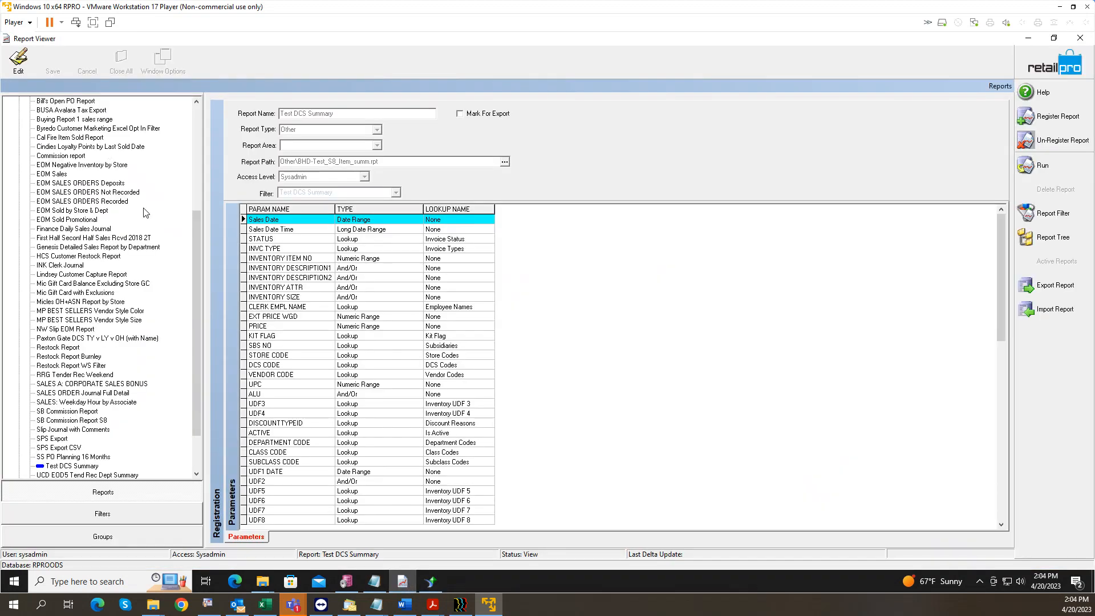
Step: Select INVENTORY: On Hand Summary under the Summary group and run it
{"action": "left_click_drag", "start_coordinate": [197, 265], "coordinate": [196, 161]}
{"action": "left_click", "coordinate": [19, 155]}
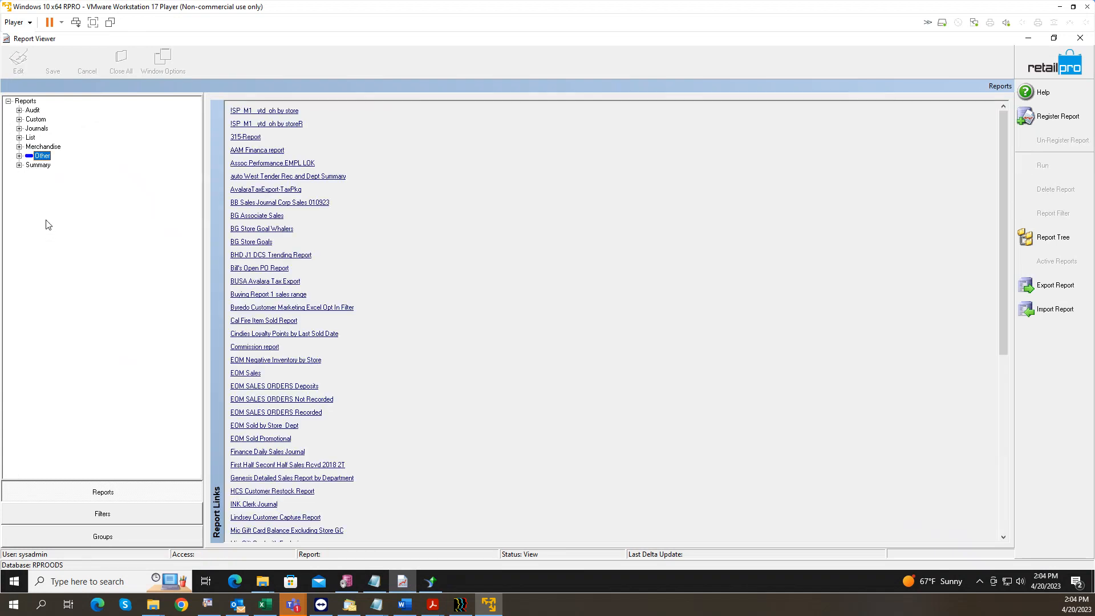
{"action": "left_click", "coordinate": [19, 165]}
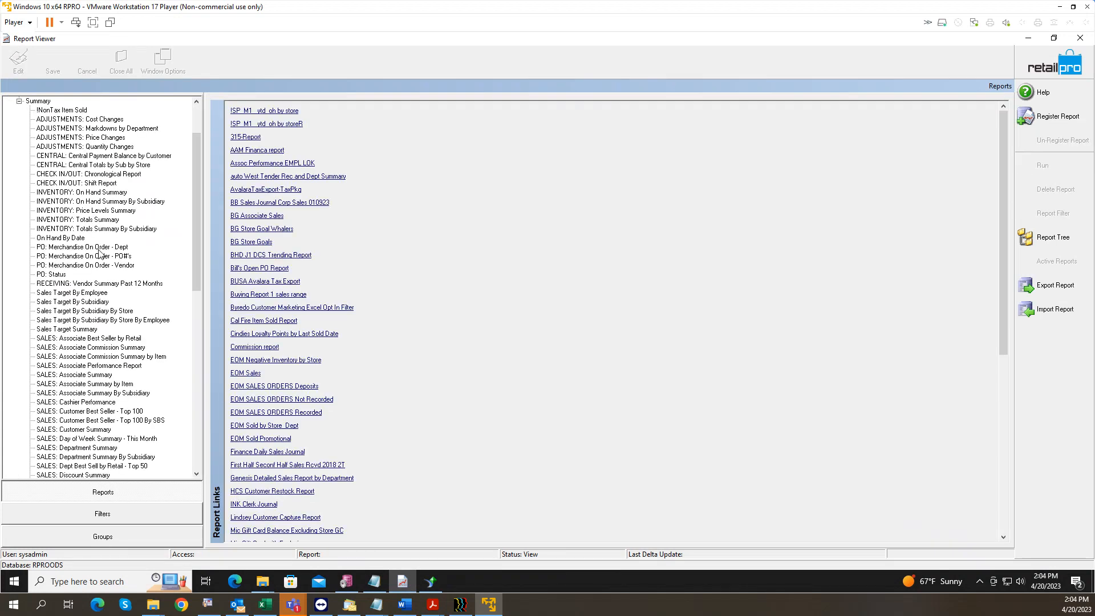
{"action": "left_click", "coordinate": [237, 244]}
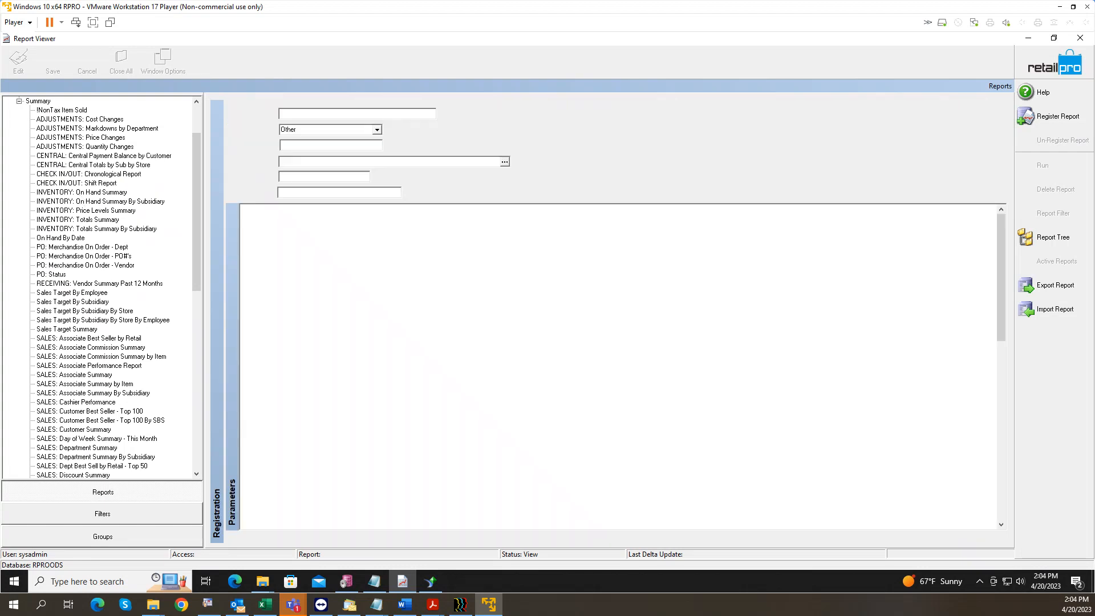
{"action": "left_click", "coordinate": [81, 194]}
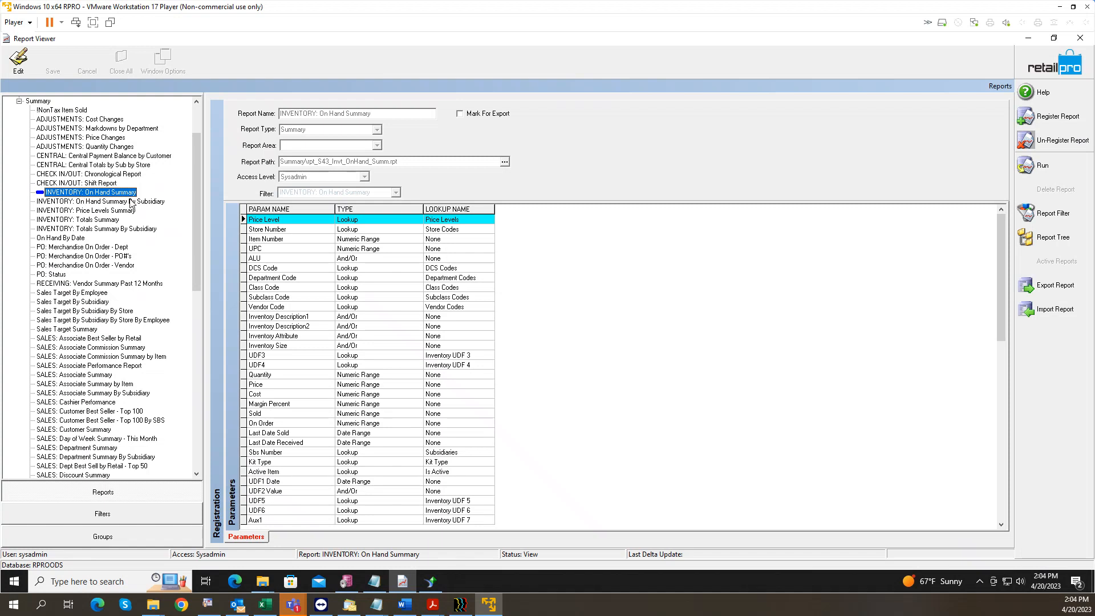
{"action": "left_click", "coordinate": [1043, 166]}
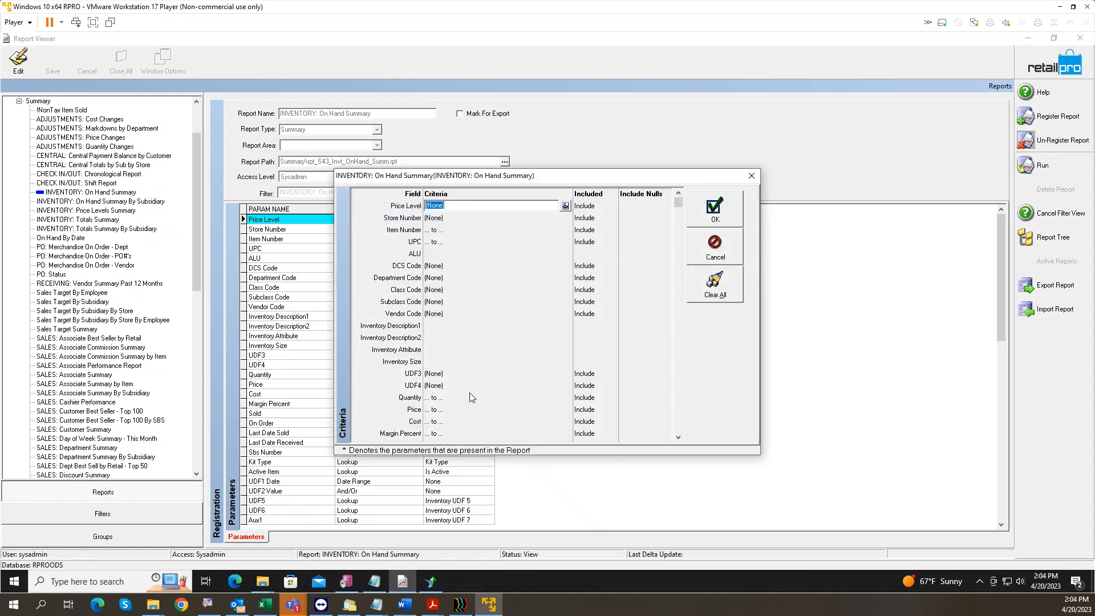
Step: Set the Quantity criterion to exclude 0 to 0, then close the criteria window unrun
{"action": "left_click", "coordinate": [462, 398]}
{"action": "type", "text": "0"}
{"action": "key", "text": "Tab"}
{"action": "type", "text": "0"}
{"action": "key", "text": "Tab"}
{"action": "key", "text": "alt+Down"}
{"action": "key", "text": "Down"}
{"action": "key", "text": "Return"}
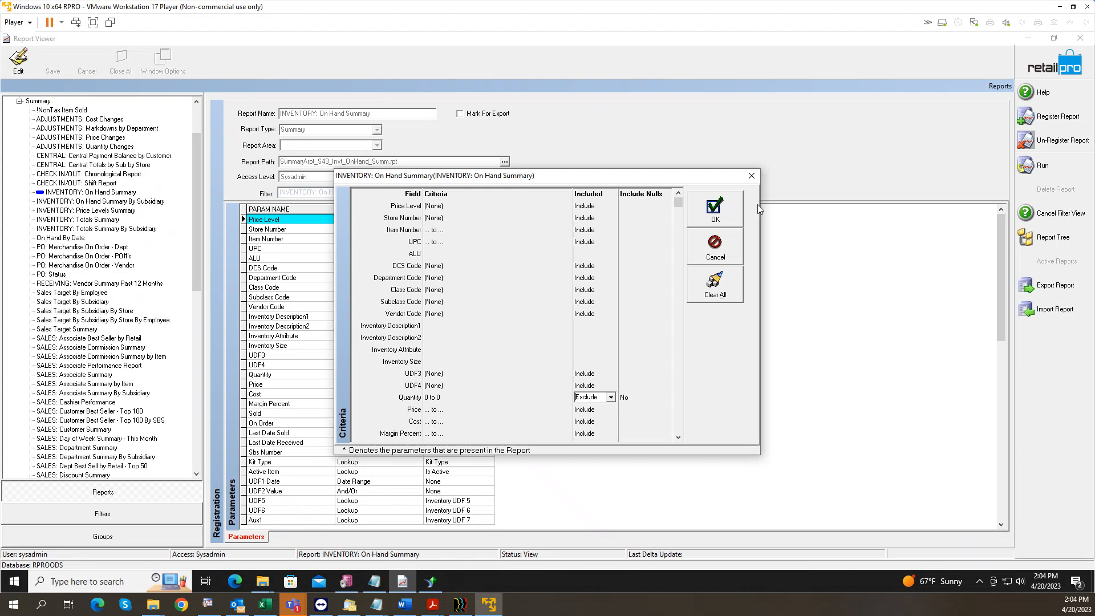
{"action": "left_click", "coordinate": [751, 177]}
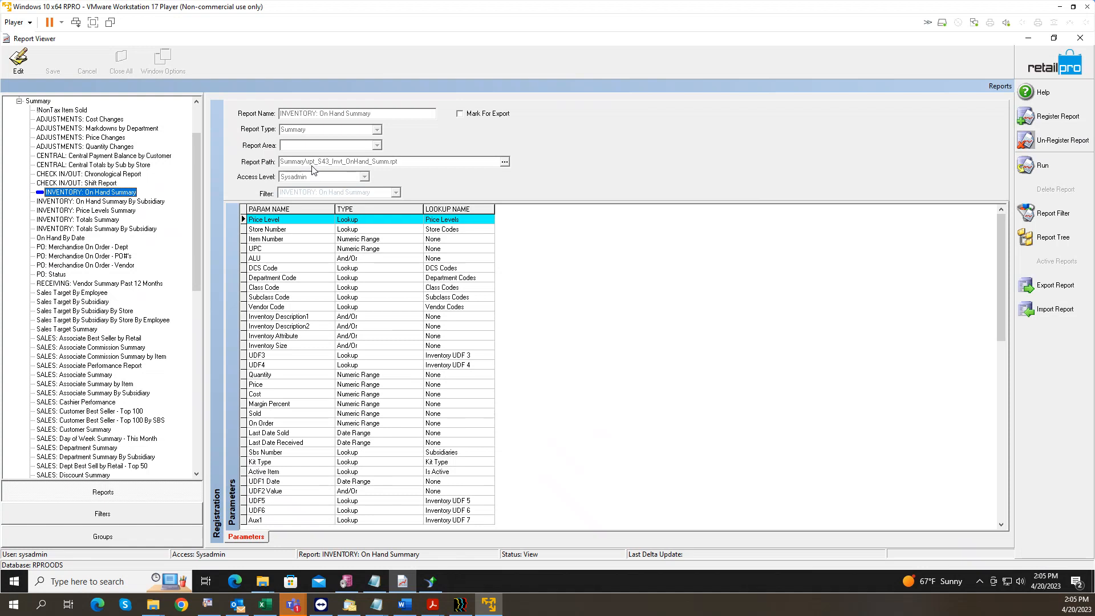
Step: Discard the registration edits and collapse the Summary report group
{"action": "left_click", "coordinate": [18, 60]}
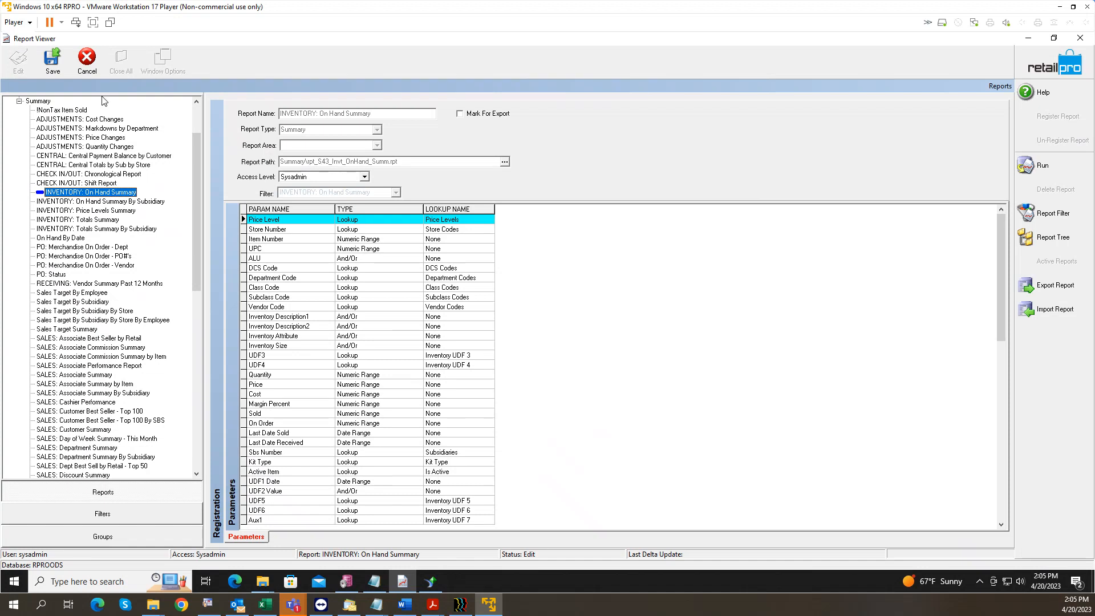
{"action": "left_click", "coordinate": [86, 58]}
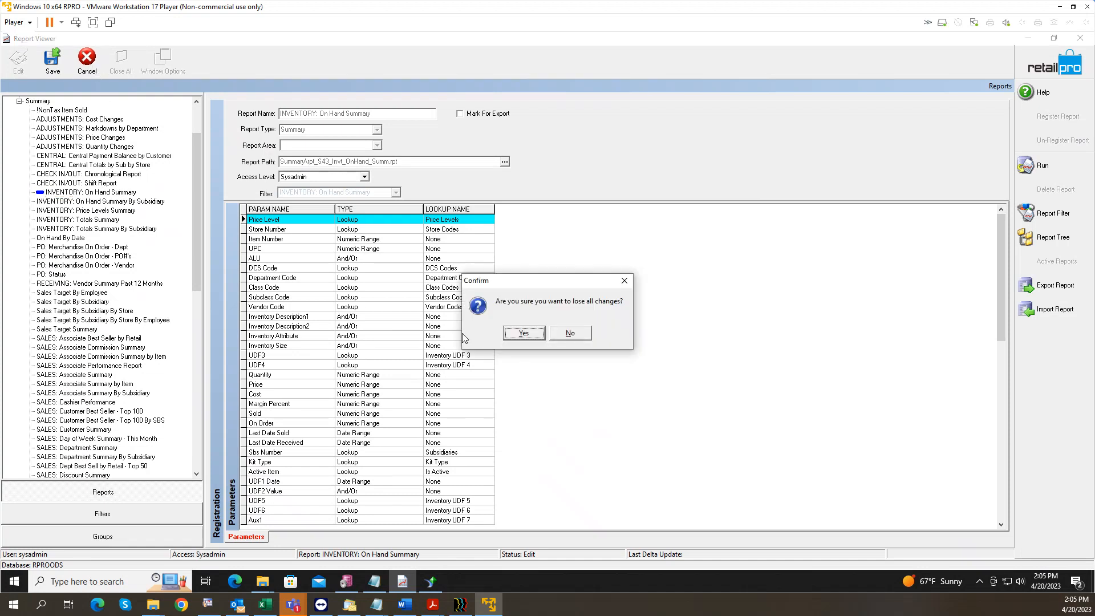
{"action": "left_click", "coordinate": [523, 335]}
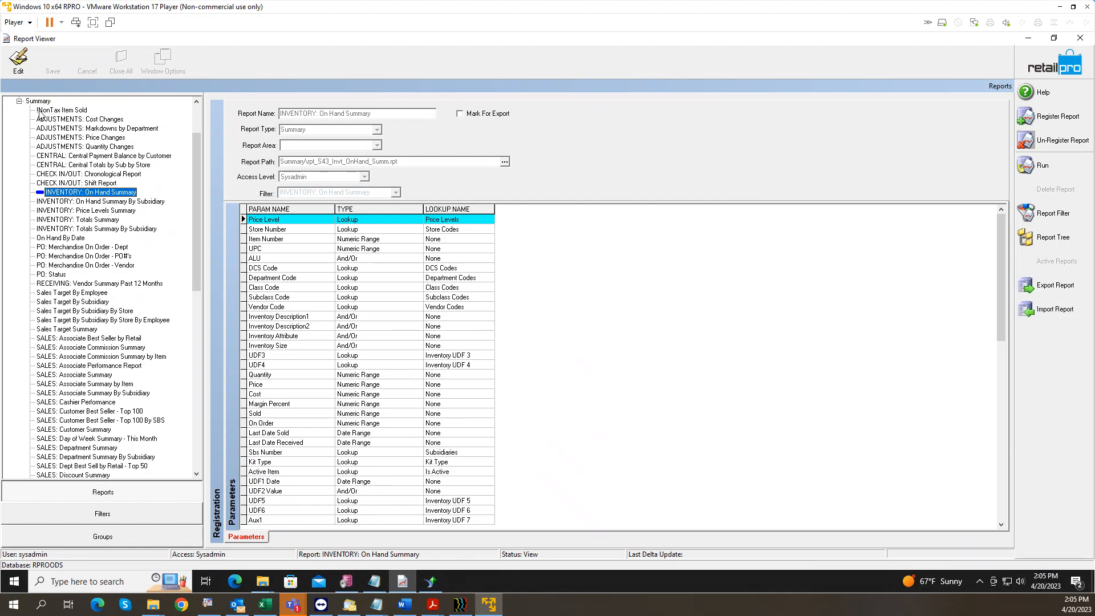
{"action": "left_click", "coordinate": [20, 102]}
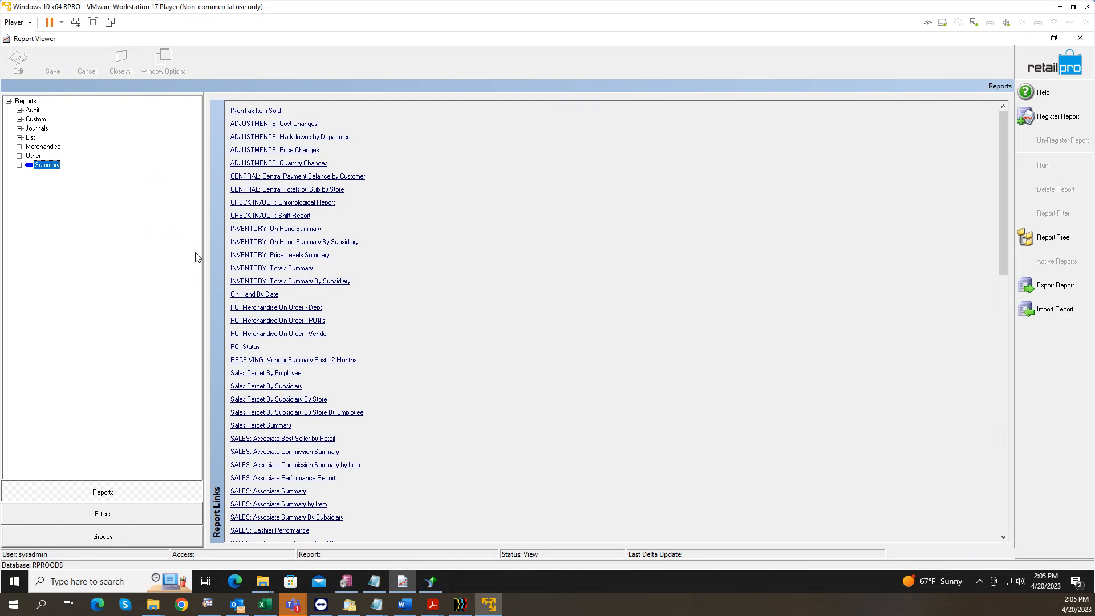
Step: Browse the Custom BHD reports and select BHD OH: by Store, Dept, DCS
{"action": "left_click", "coordinate": [19, 120]}
{"action": "scroll", "coordinate": [86, 306], "scroll_direction": "down", "scroll_amount": 2}
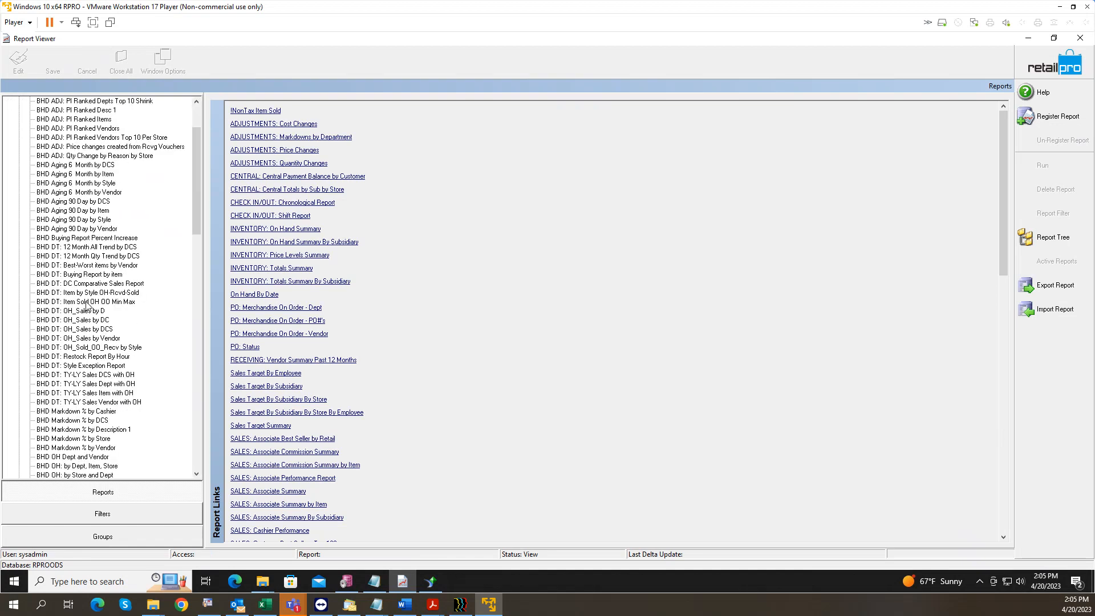
{"action": "scroll", "coordinate": [86, 307], "scroll_direction": "down", "scroll_amount": 9}
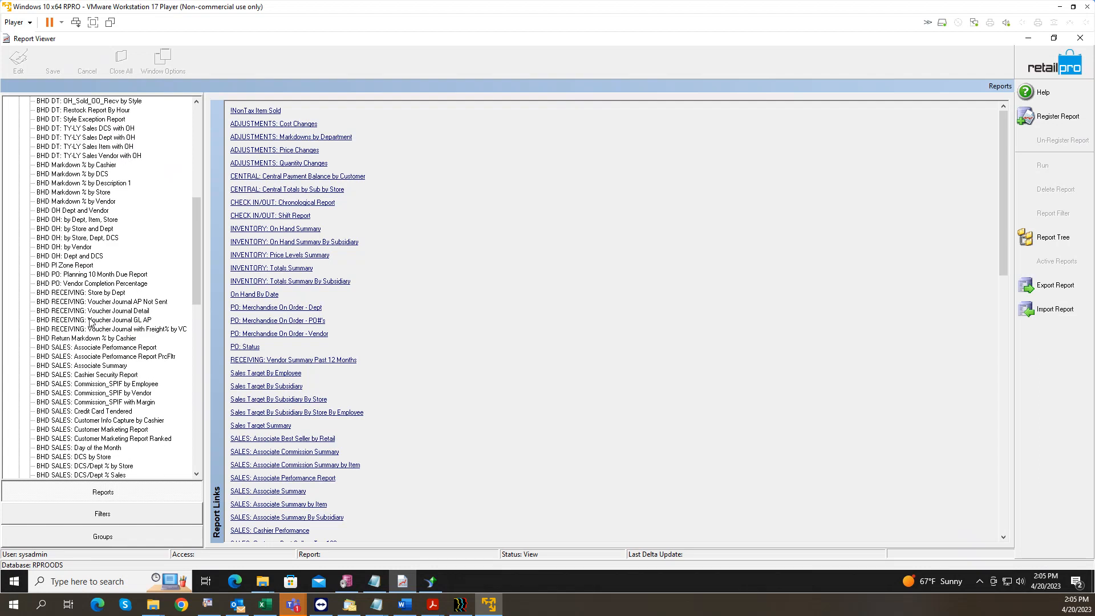
{"action": "scroll", "coordinate": [90, 322], "scroll_direction": "up", "scroll_amount": 5}
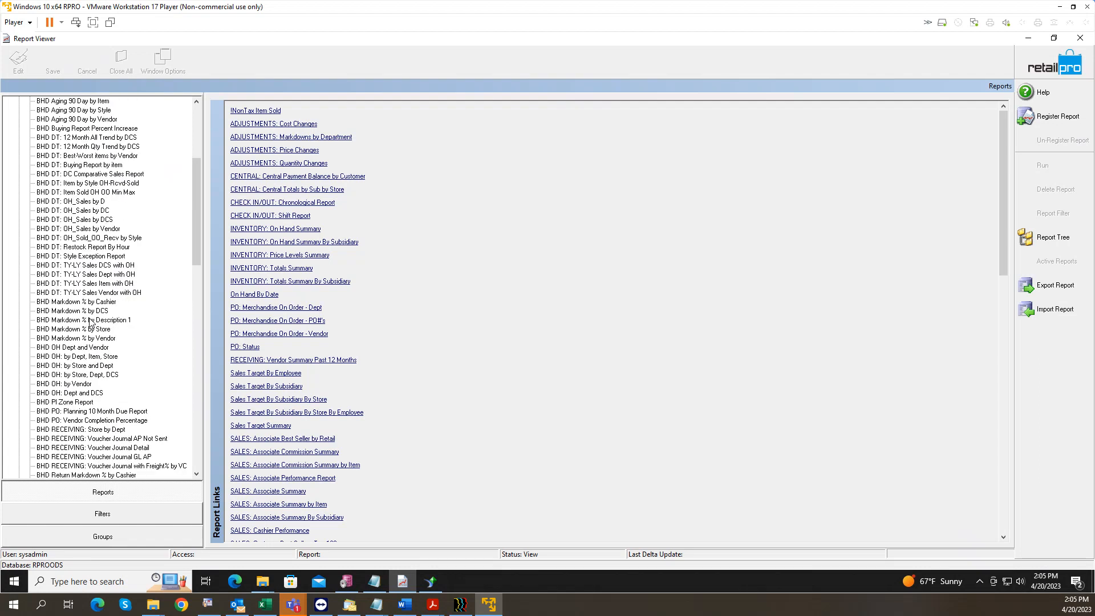
{"action": "scroll", "coordinate": [91, 321], "scroll_direction": "down", "scroll_amount": 3}
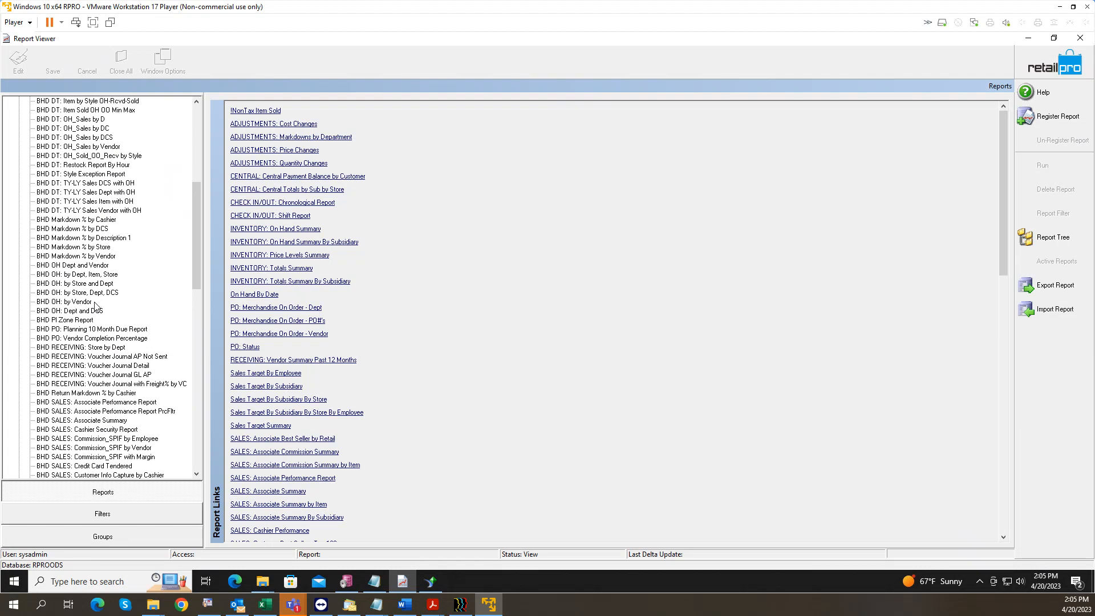
{"action": "left_click", "coordinate": [69, 267]}
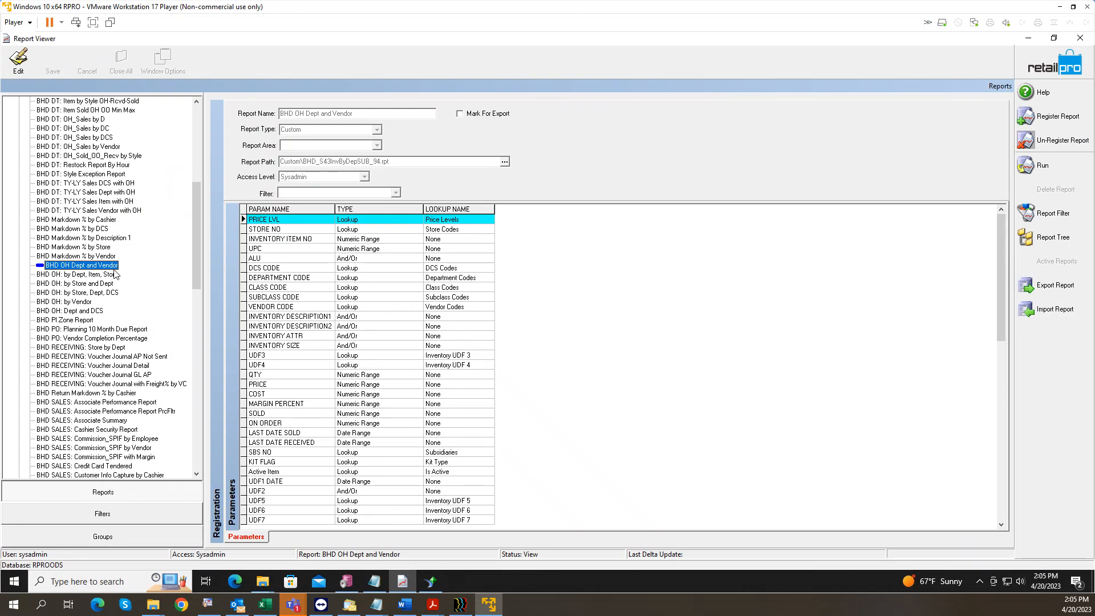
{"action": "left_click", "coordinate": [82, 275]}
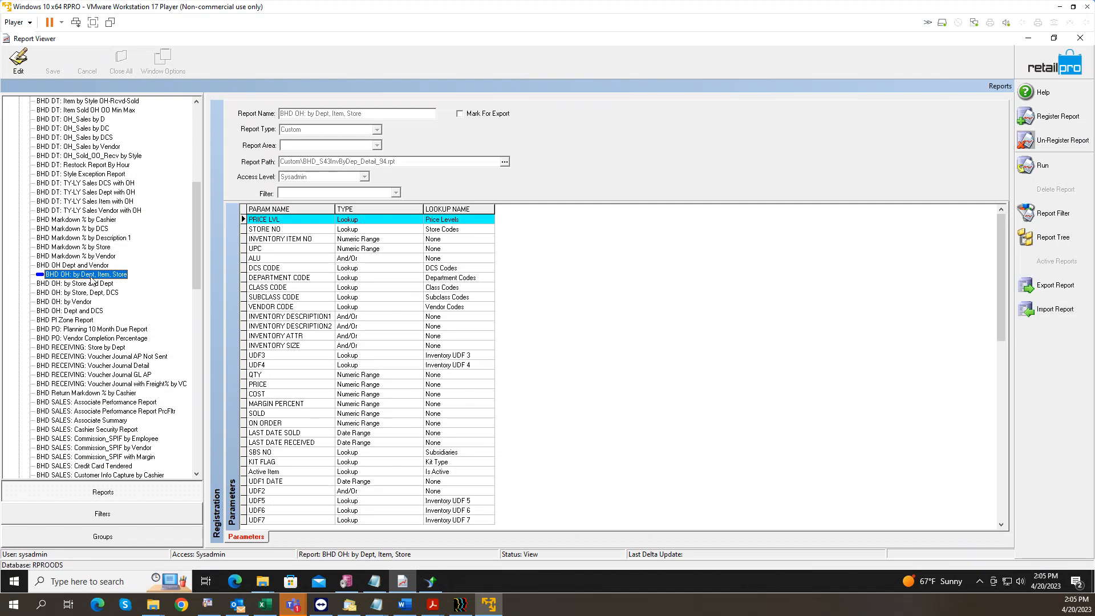
{"action": "left_click", "coordinate": [87, 284]}
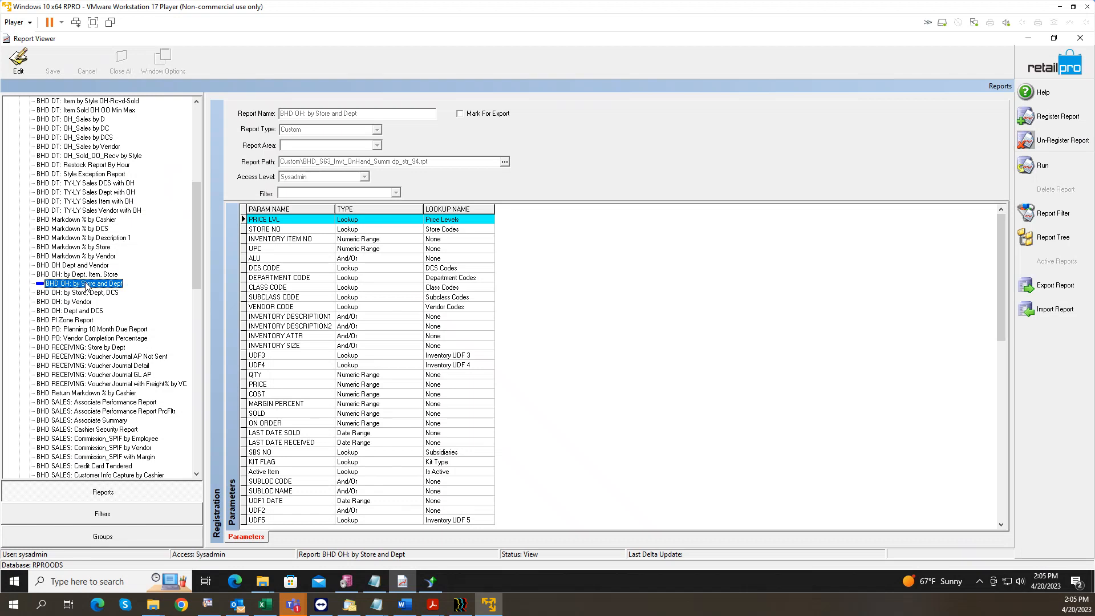
{"action": "left_click", "coordinate": [90, 293]}
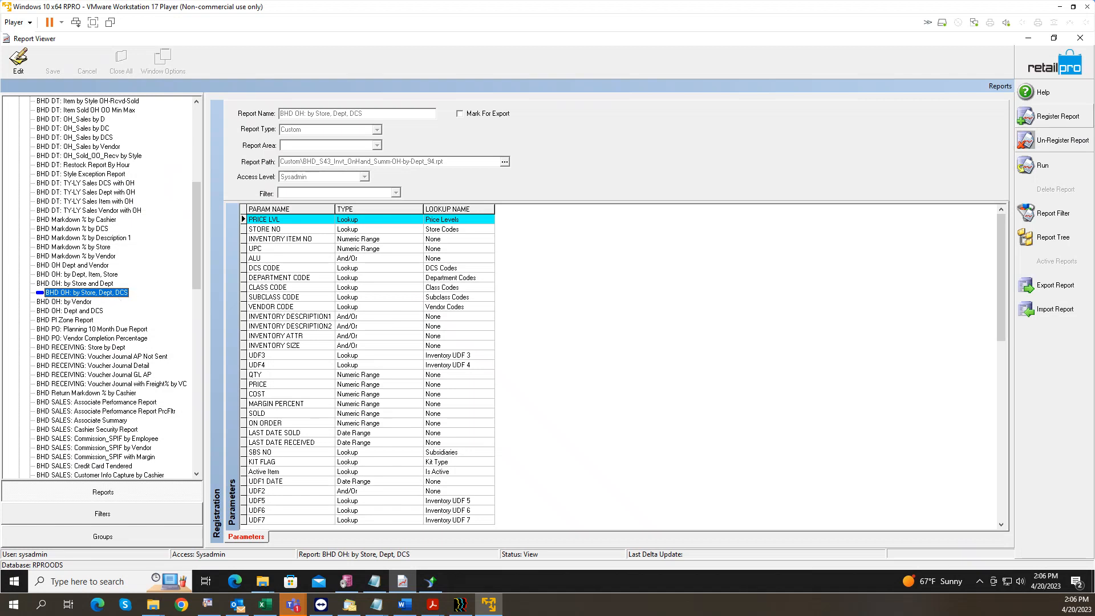
Step: Run BHD OH: by Store, Dept, DCS with QTY 0 to 0 set to Exclude
{"action": "left_click", "coordinate": [1035, 169]}
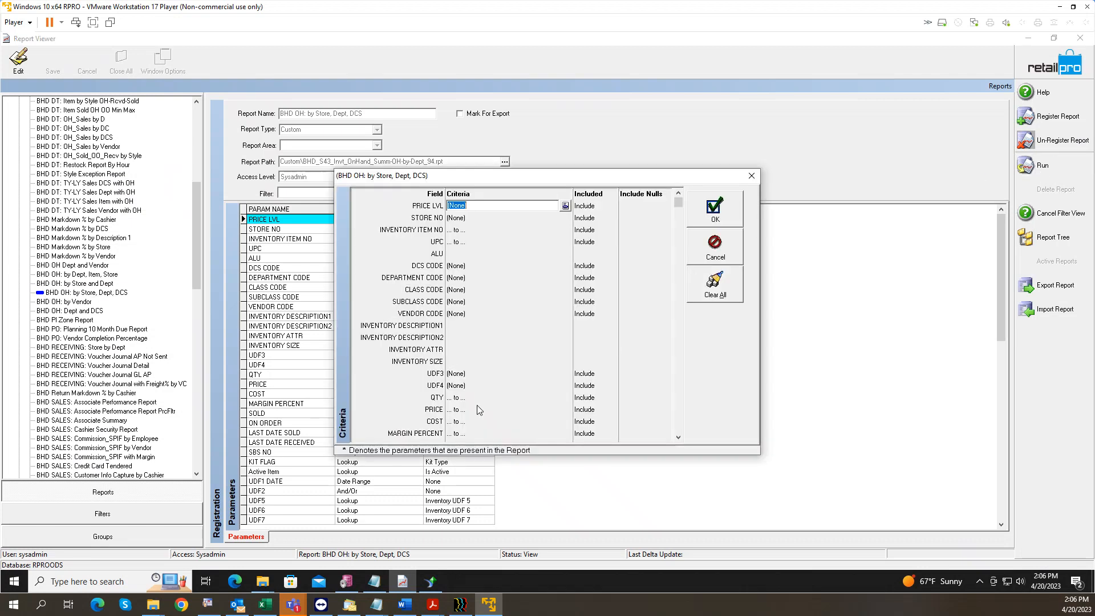
{"action": "left_click", "coordinate": [473, 401]}
{"action": "key", "text": "Tab"}
{"action": "type", "text": "0"}
{"action": "key", "text": "Tab"}
{"action": "key", "text": "Down"}
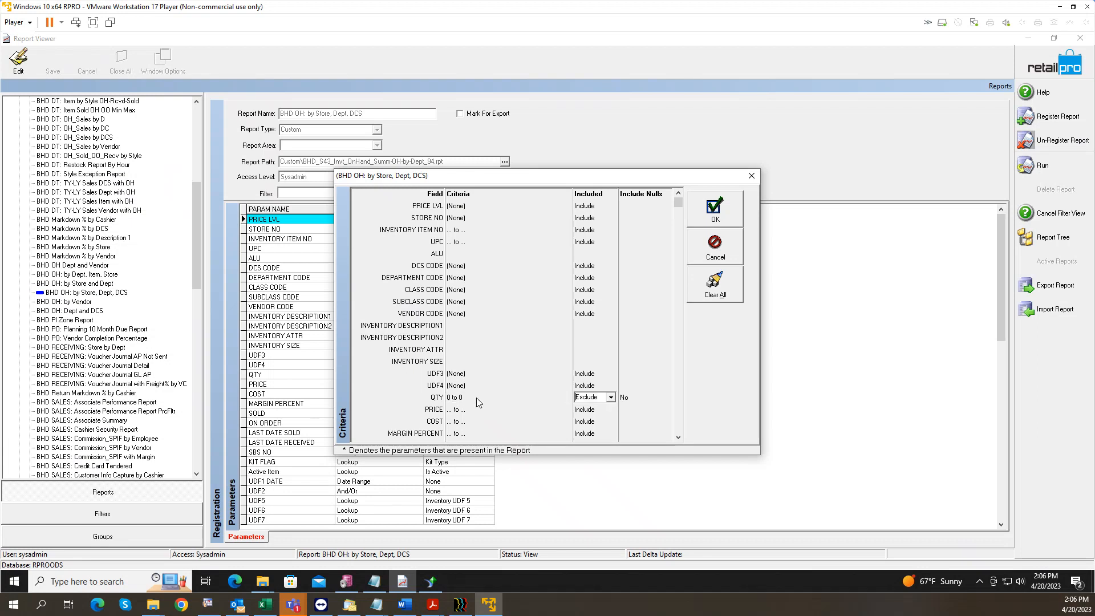
{"action": "left_click", "coordinate": [707, 220]}
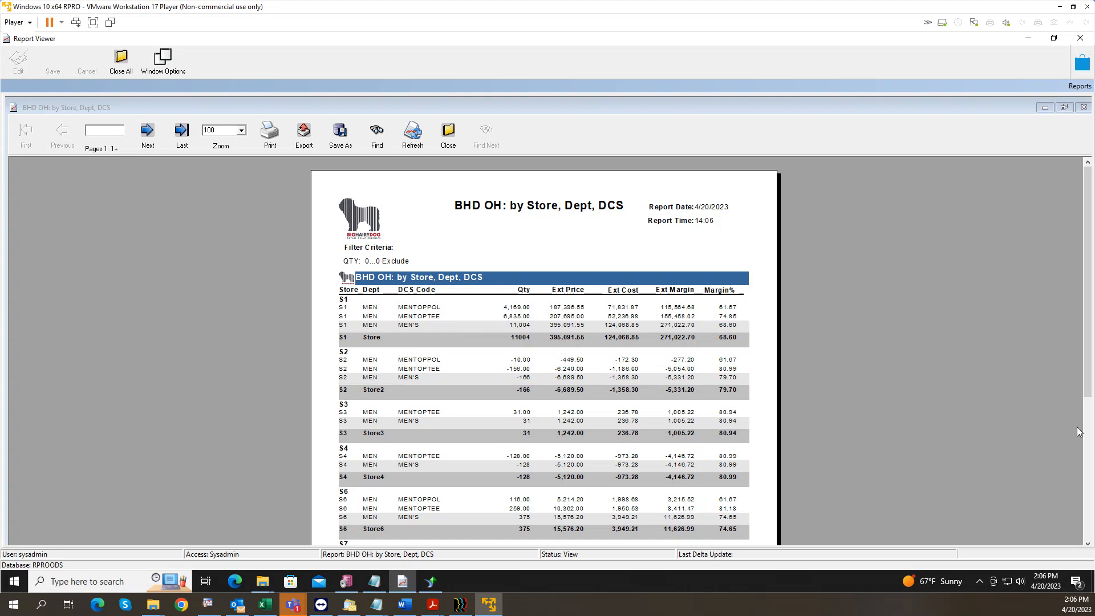
Step: Close the generated BHD OH: by Store, Dept, DCS report preview, confirming with Yes
{"action": "left_click_drag", "start_coordinate": [1086, 337], "coordinate": [1090, 370]}
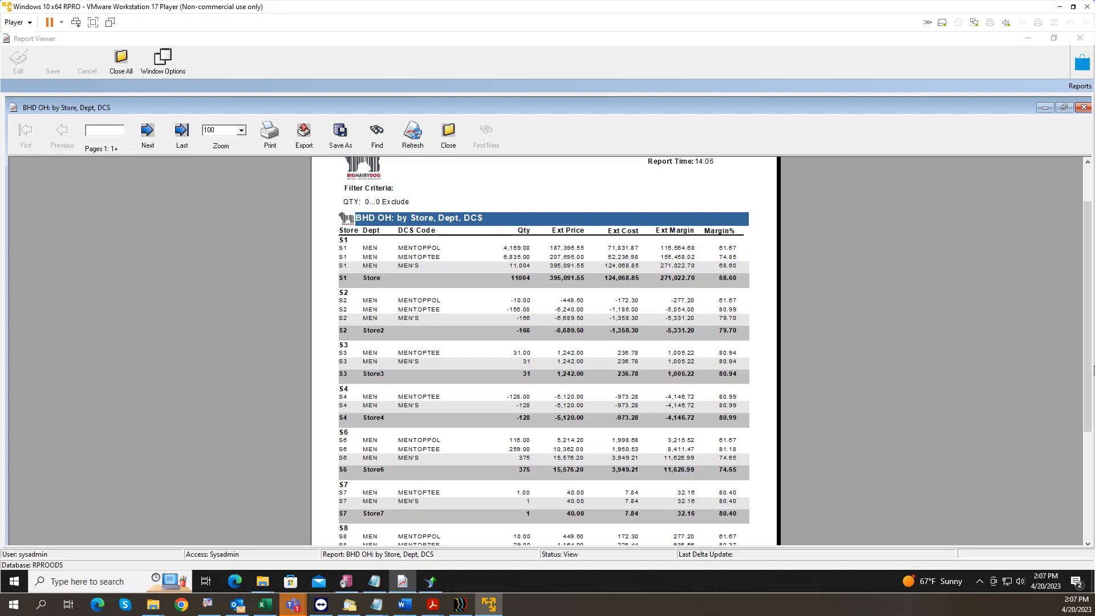
{"action": "left_click", "coordinate": [448, 132]}
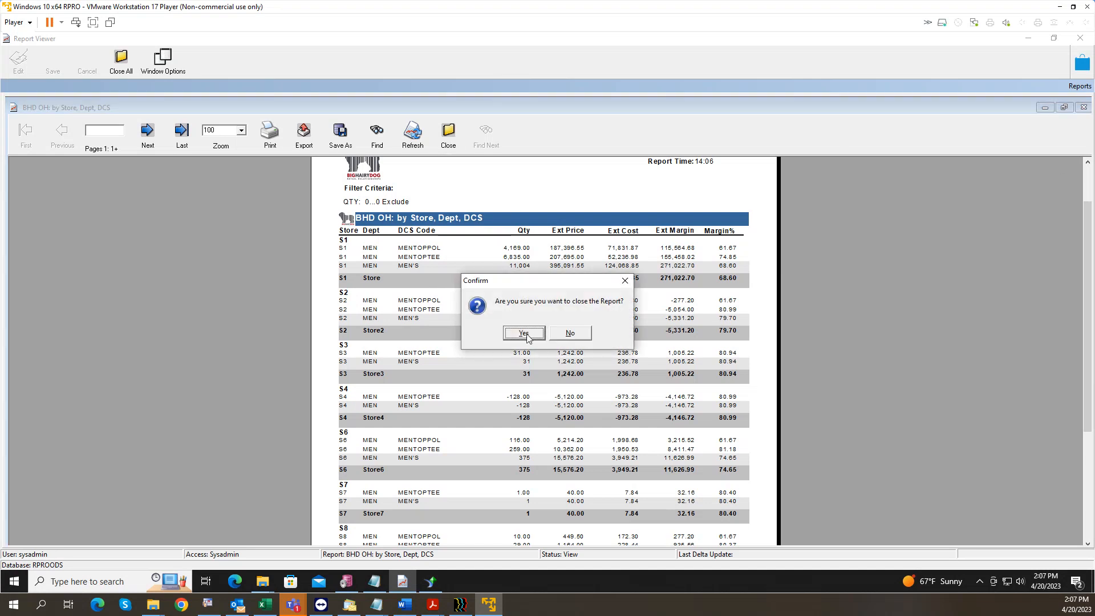
{"action": "left_click", "coordinate": [527, 335]}
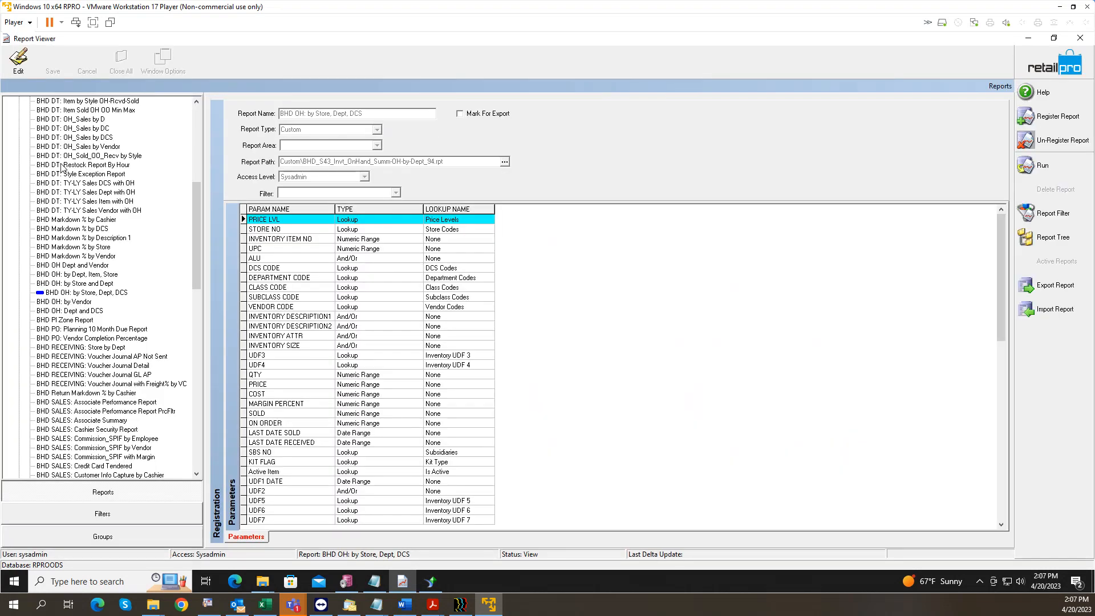
Step: Collapse the Custom group and run the On Hand By Date report from the Summary group
{"action": "left_click_drag", "start_coordinate": [197, 235], "coordinate": [197, 158]}
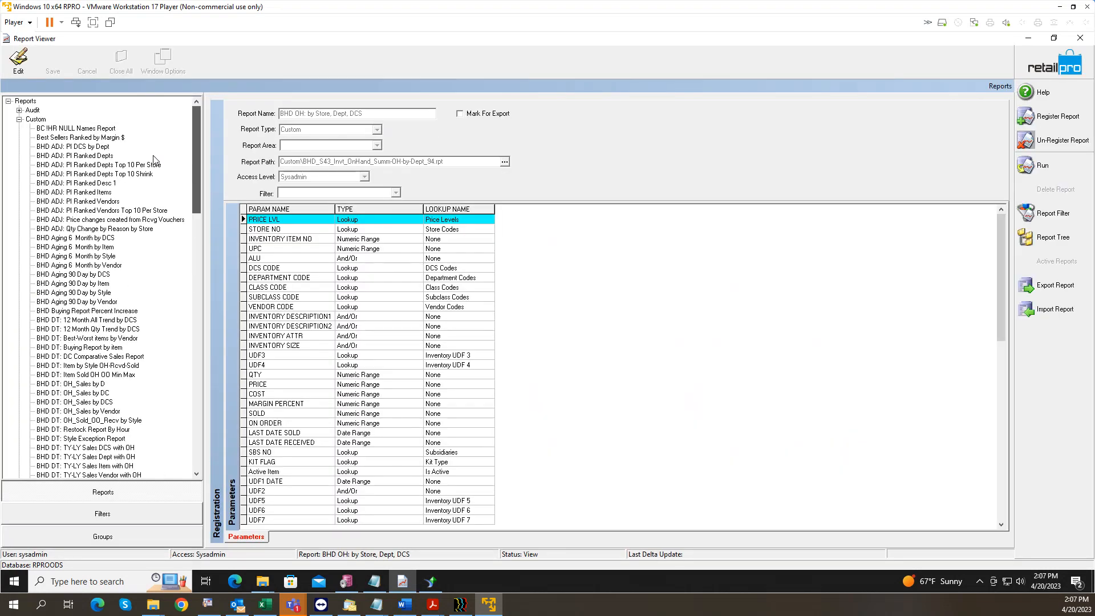
{"action": "left_click", "coordinate": [20, 119]}
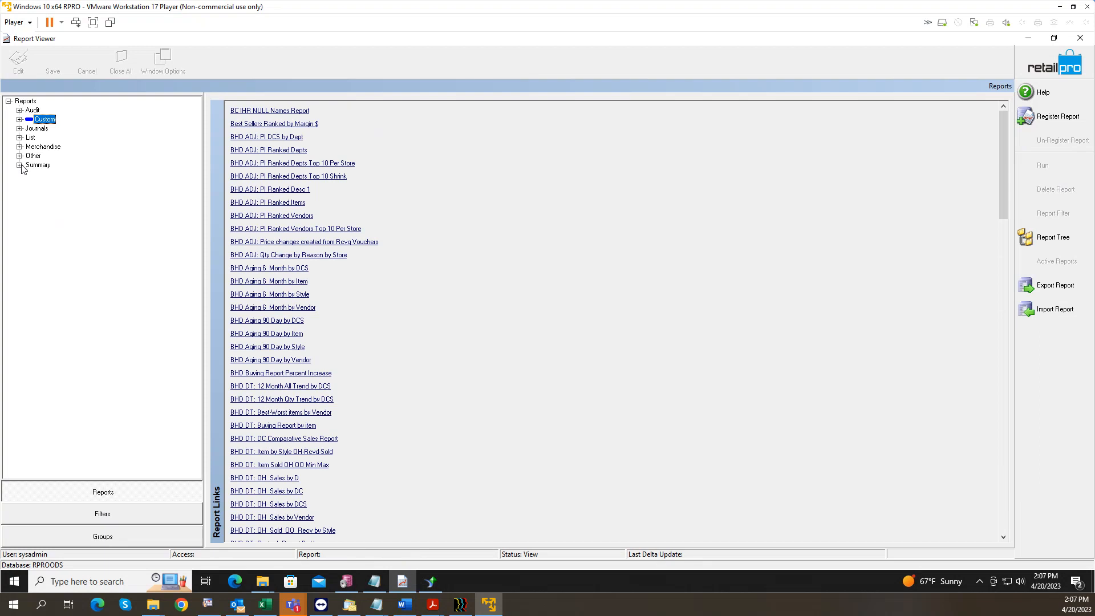
{"action": "left_click", "coordinate": [20, 164]}
{"action": "left_click", "coordinate": [50, 239]}
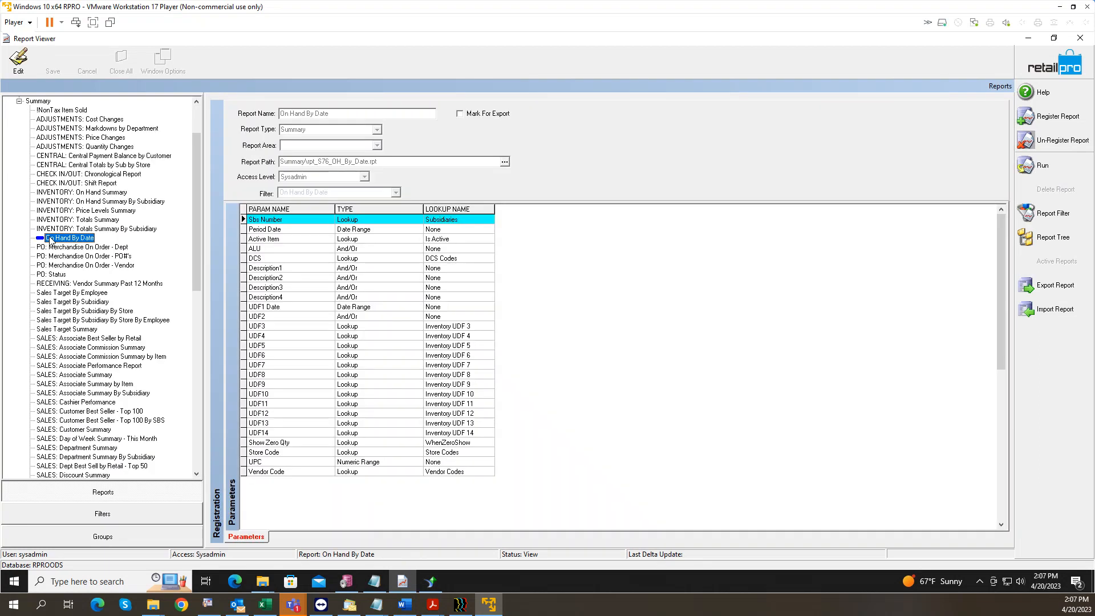
{"action": "left_click", "coordinate": [1058, 165]}
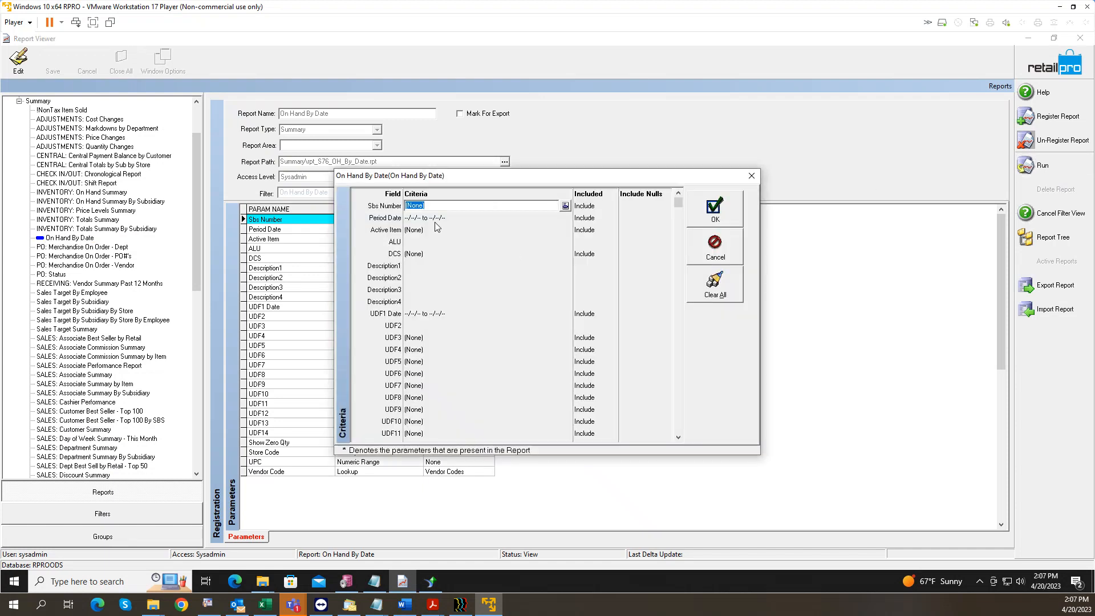
Step: Set the Period Date criteria from 12/31/2022 to 12/31/2022
{"action": "left_click", "coordinate": [456, 220]}
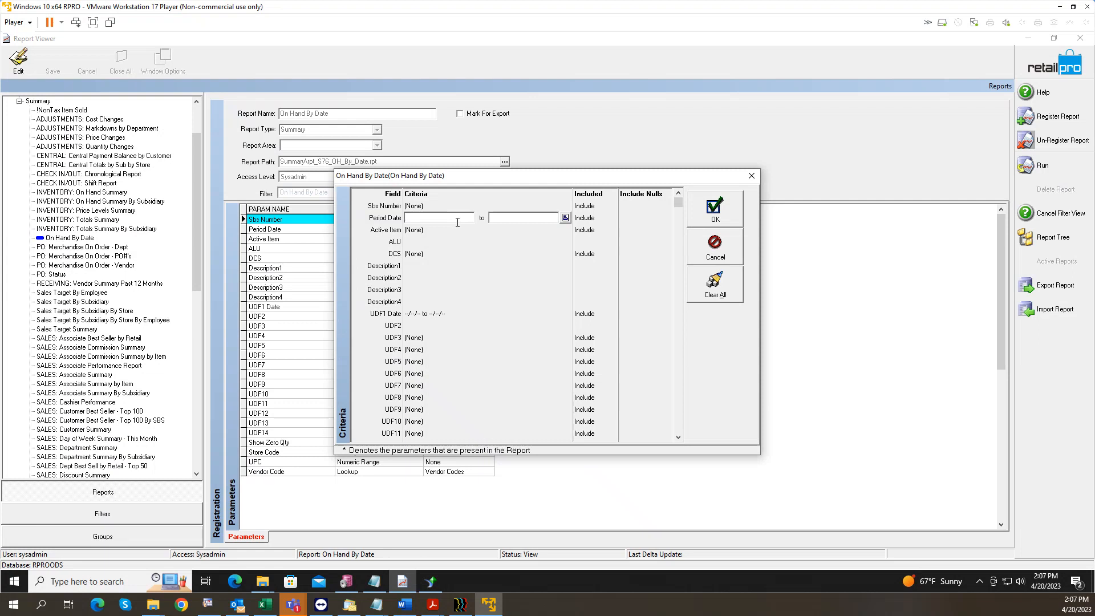
{"action": "type", "text": "12/31/2022"}
{"action": "key", "text": "Tab"}
{"action": "type", "text": "12/31/2022"}
{"action": "key", "text": "Tab"}
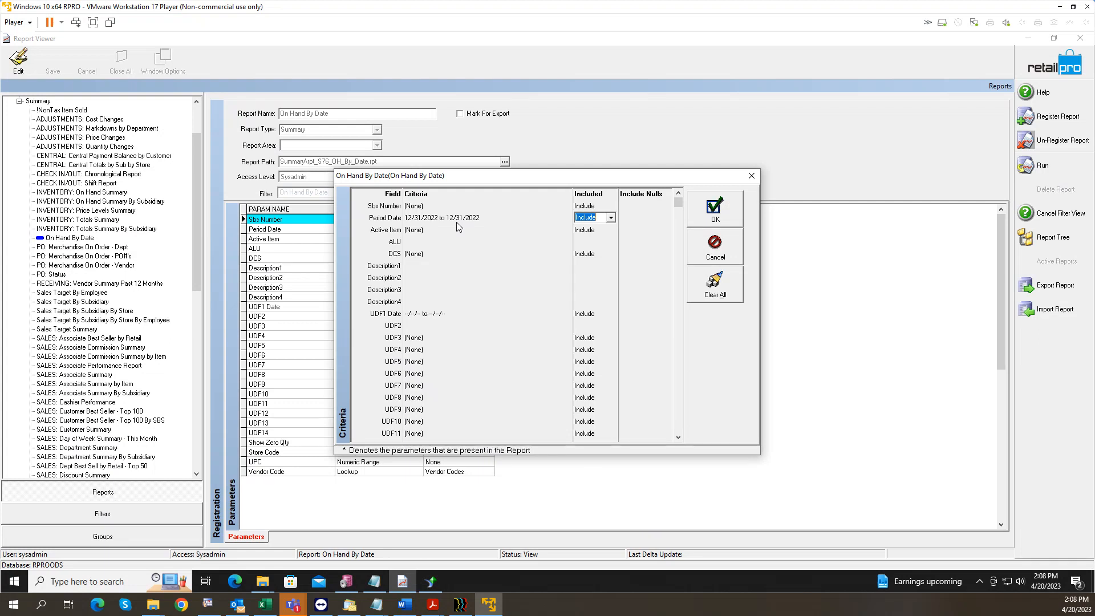
Step: Scroll the On Hand By Date criteria rows down to Vendor Code, then close the criteria window
{"action": "left_click", "coordinate": [439, 290]}
{"action": "scroll", "coordinate": [440, 308], "scroll_direction": "down", "scroll_amount": 10}
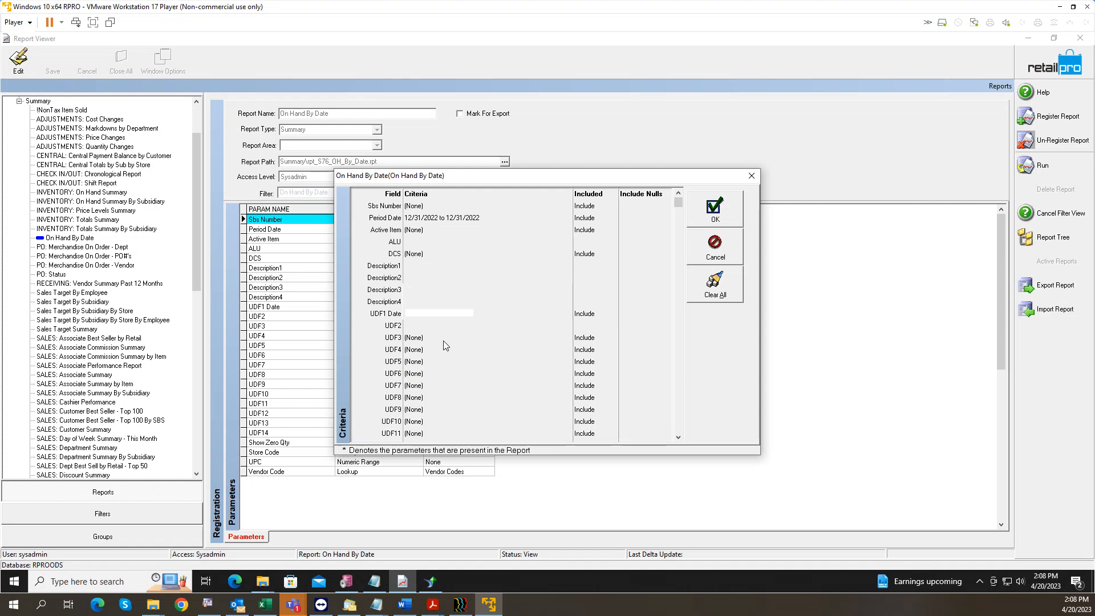
{"action": "scroll", "coordinate": [447, 377], "scroll_direction": "down", "scroll_amount": 8}
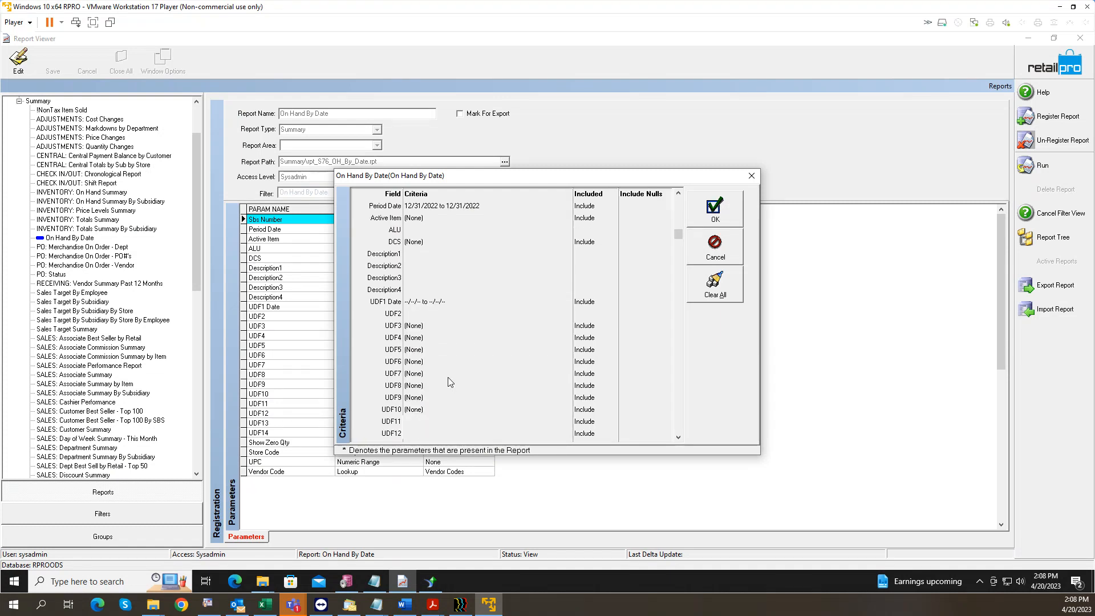
{"action": "scroll", "coordinate": [447, 377], "scroll_direction": "down", "scroll_amount": 1}
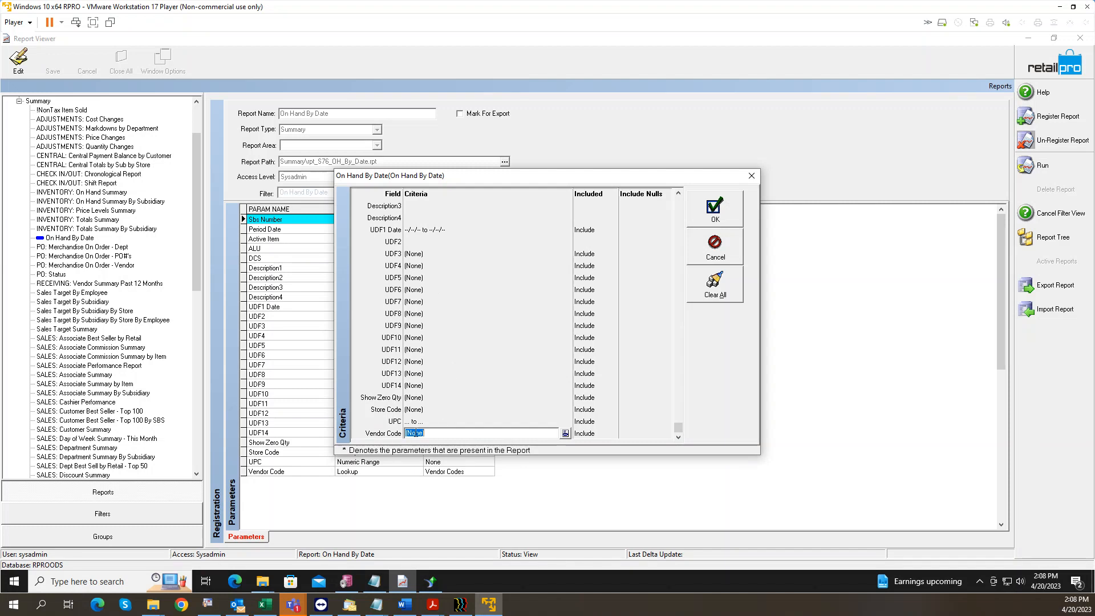
{"action": "left_click", "coordinate": [751, 175]}
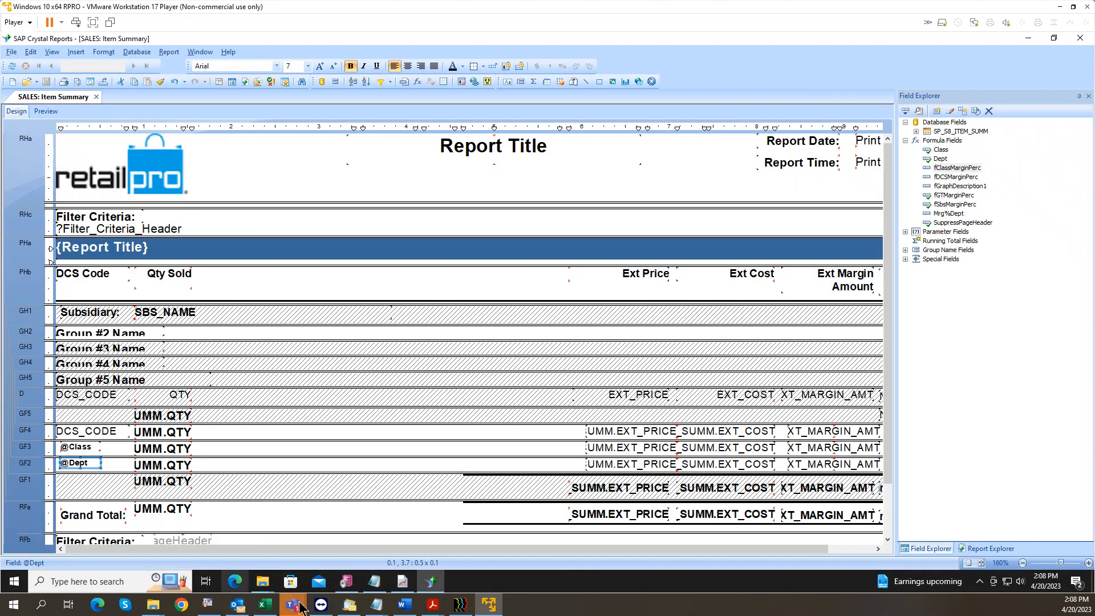
Step: In the Word reports outline, append '(Grouping)' after Layout & Sort, then minimise Word
{"action": "left_click", "coordinate": [239, 608]}
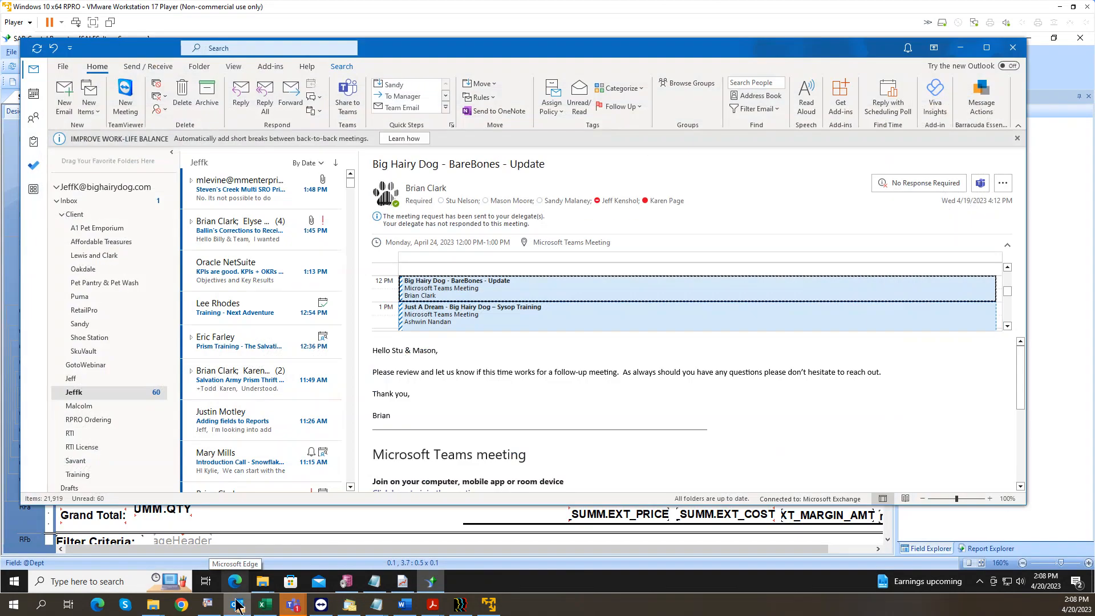
{"action": "left_click", "coordinate": [236, 607]}
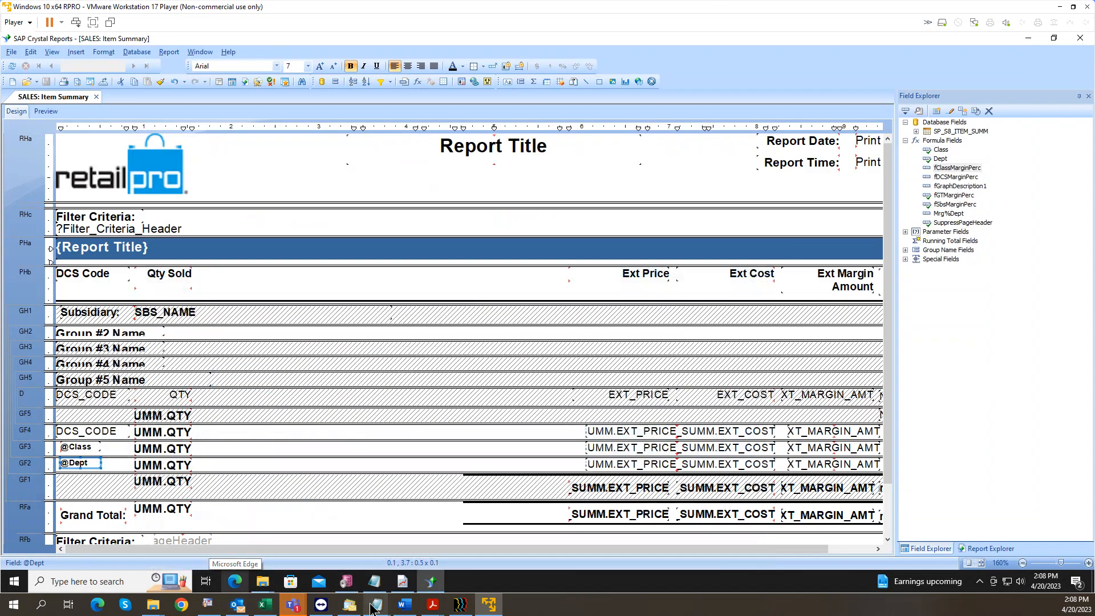
{"action": "left_click", "coordinate": [403, 607]}
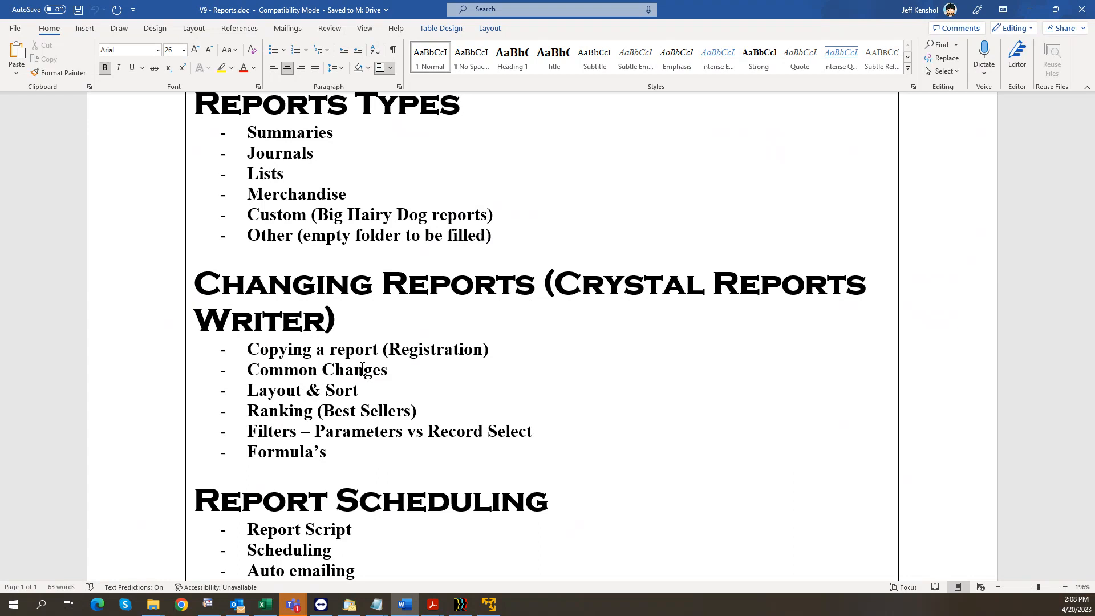
{"action": "left_click", "coordinate": [362, 390]}
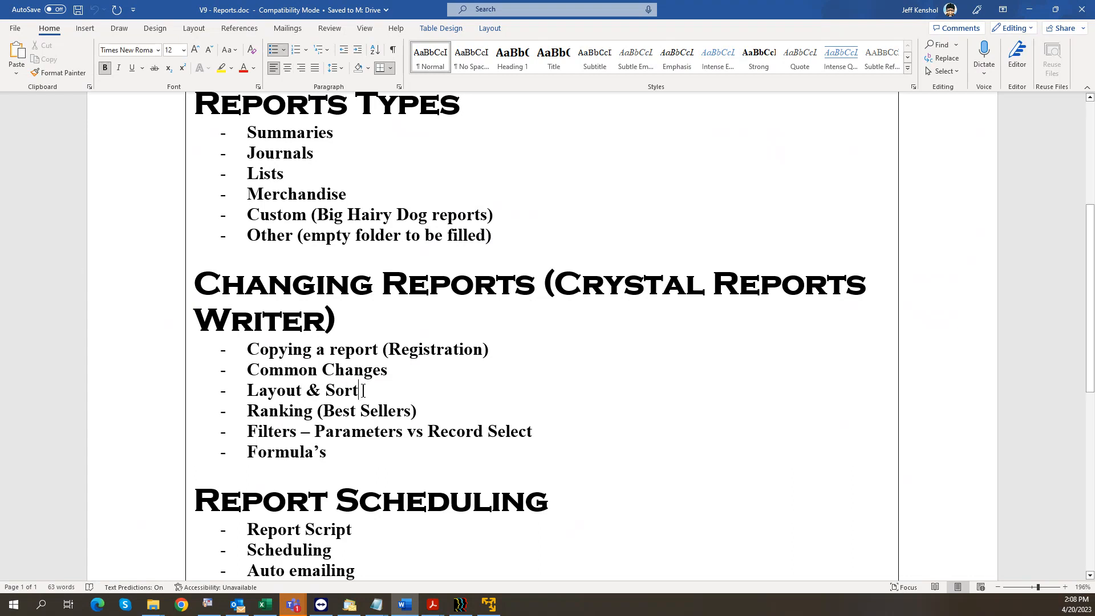
{"action": "type", "text": "(Grouping)"}
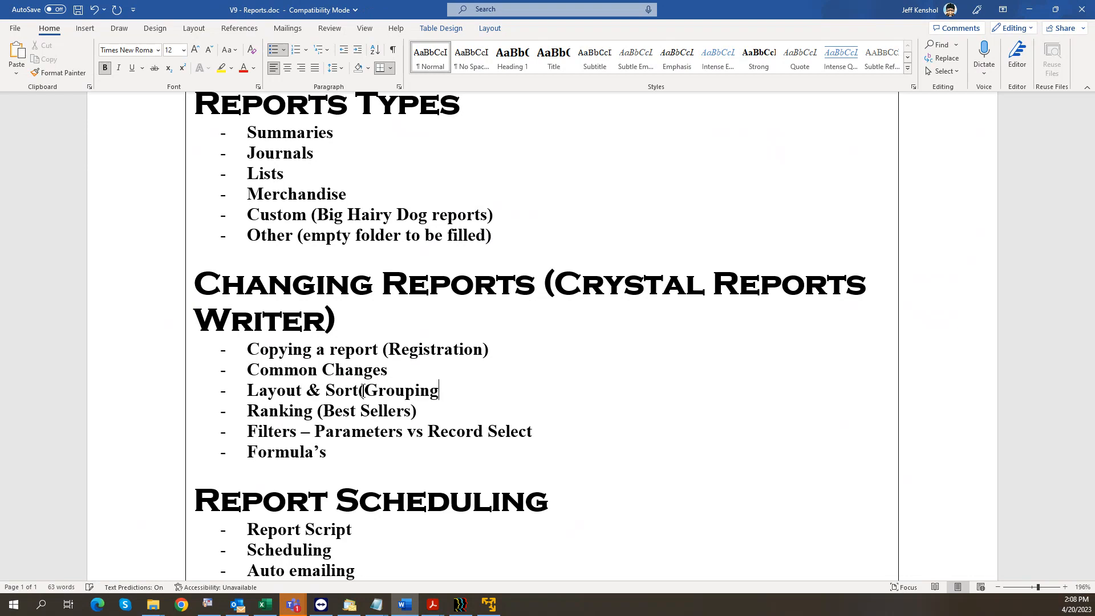
{"action": "key", "text": "Left"}
{"action": "key", "text": "Left"}
{"action": "key", "text": "Left"}
{"action": "key", "text": "Left"}
{"action": "key", "text": "Left"}
{"action": "key", "text": "Left"}
{"action": "key", "text": "Left"}
{"action": "key", "text": "Left"}
{"action": "key", "text": "Left"}
{"action": "key", "text": "Left"}
{"action": "key", "text": "Left"}
{"action": "key", "text": "Left"}
{"action": "key", "text": "Left"}
{"action": "key", "text": "Left"}
{"action": "key", "text": "Left"}
{"action": "key", "text": "Left"}
{"action": "key", "text": "Left"}
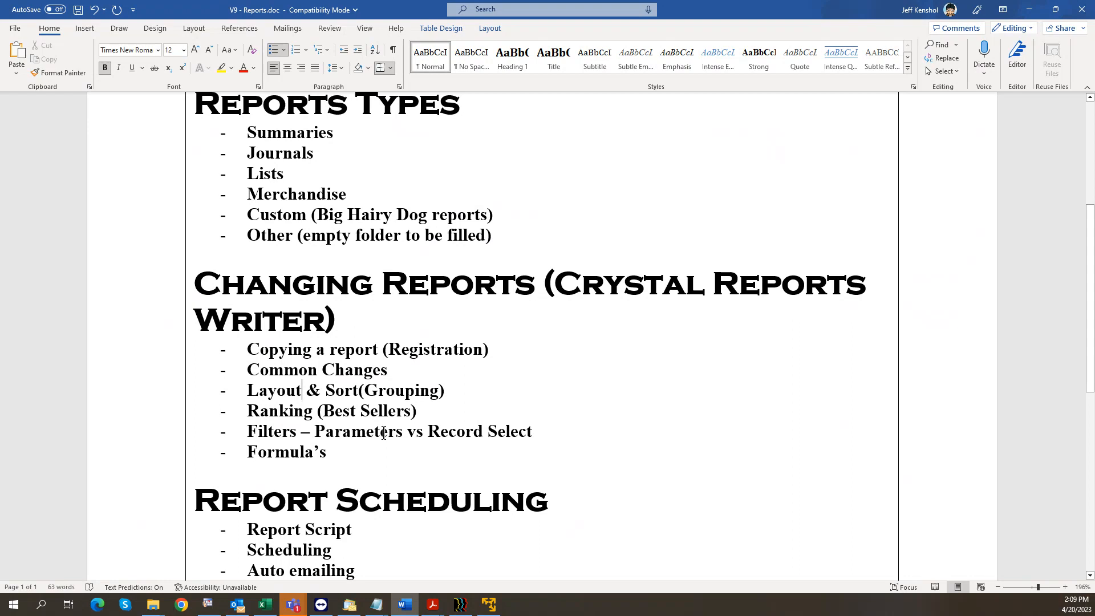
{"action": "left_click", "coordinate": [363, 450]}
{"action": "left_click", "coordinate": [1030, 12]}
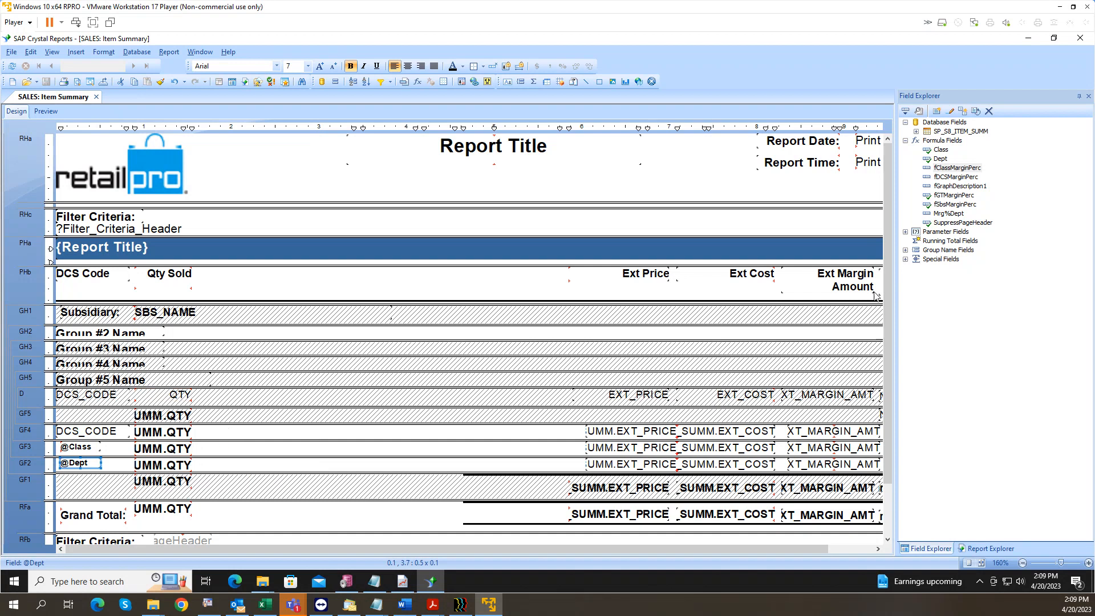
Step: Create a new formula field named 'S1 Sold'
{"action": "right_click", "coordinate": [941, 178]}
{"action": "left_click", "coordinate": [975, 223]}
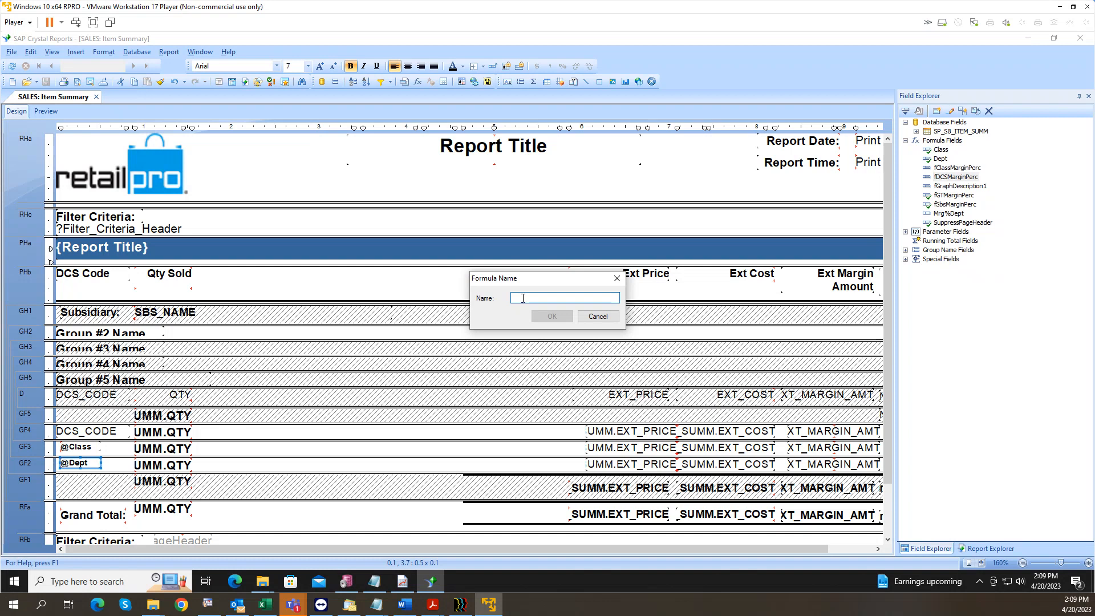
{"action": "type", "text": "S1 Sold"}
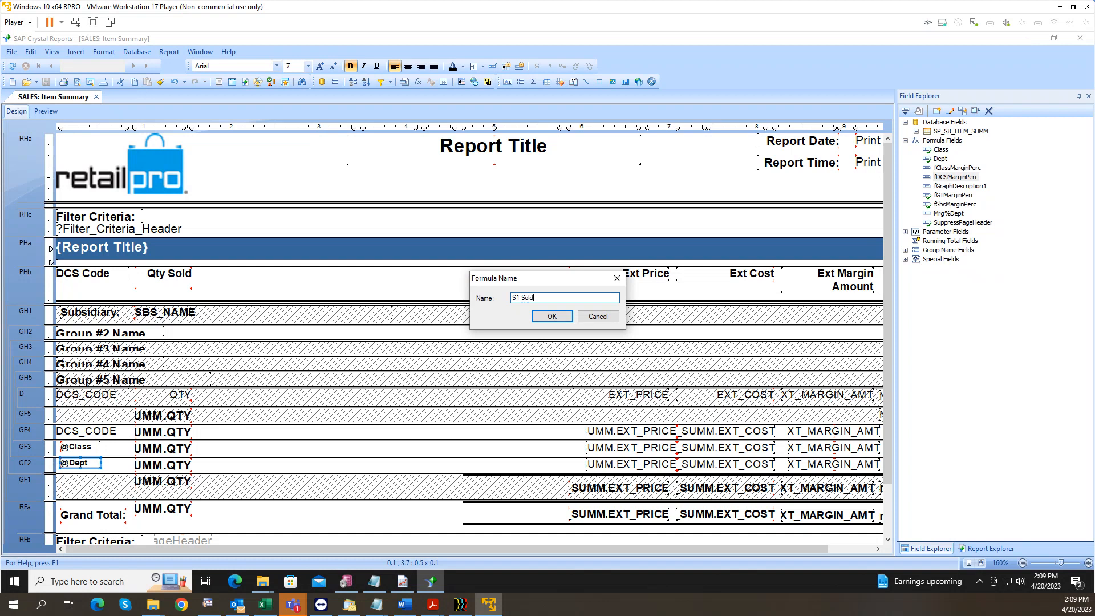
{"action": "left_click", "coordinate": [545, 318]}
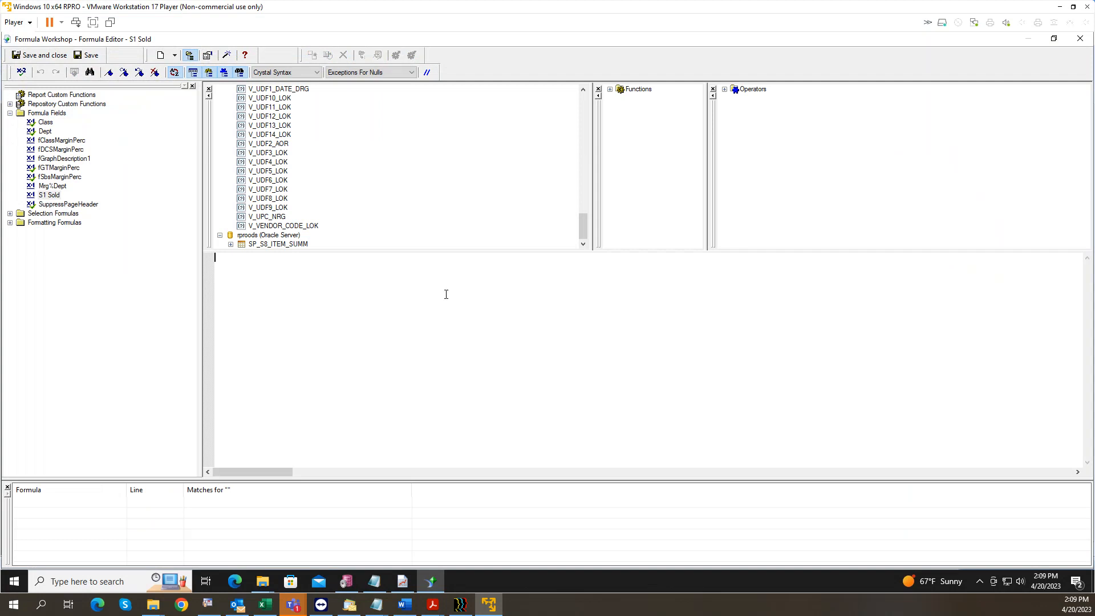
Step: Begin the S1 Sold formula with 'if {STORE_NO}' from the SP_S8_ITEM_SUMM fields
{"action": "left_click", "coordinate": [231, 244]}
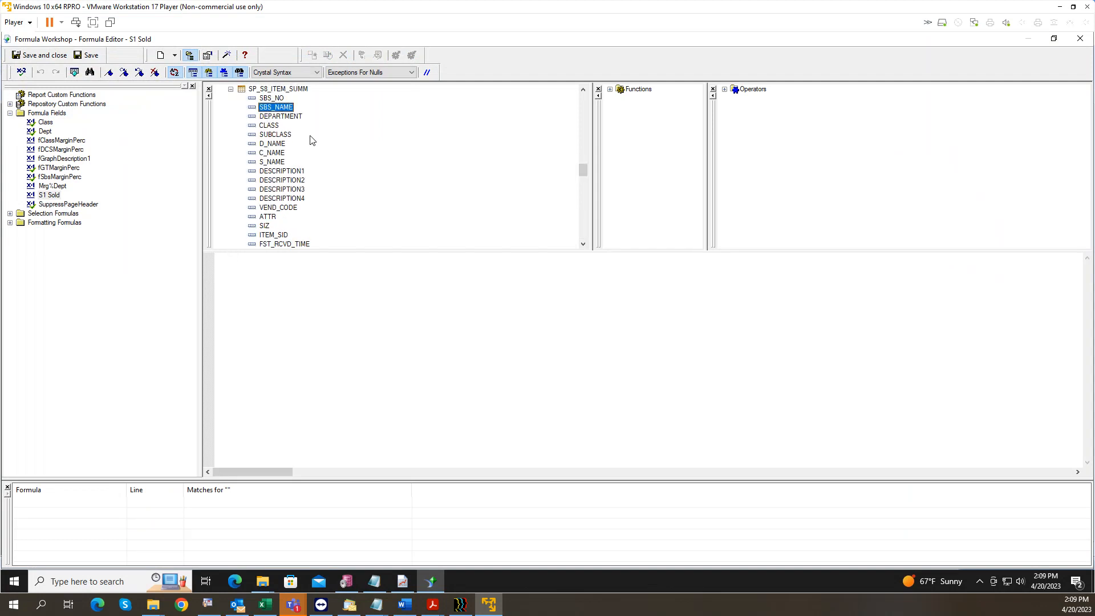
{"action": "key", "text": "s"}
{"action": "key", "text": "s"}
{"action": "key", "text": "s"}
{"action": "key", "text": "s"}
{"action": "key", "text": "s"}
{"action": "key", "text": "s"}
{"action": "key", "text": "s"}
{"action": "key", "text": "s"}
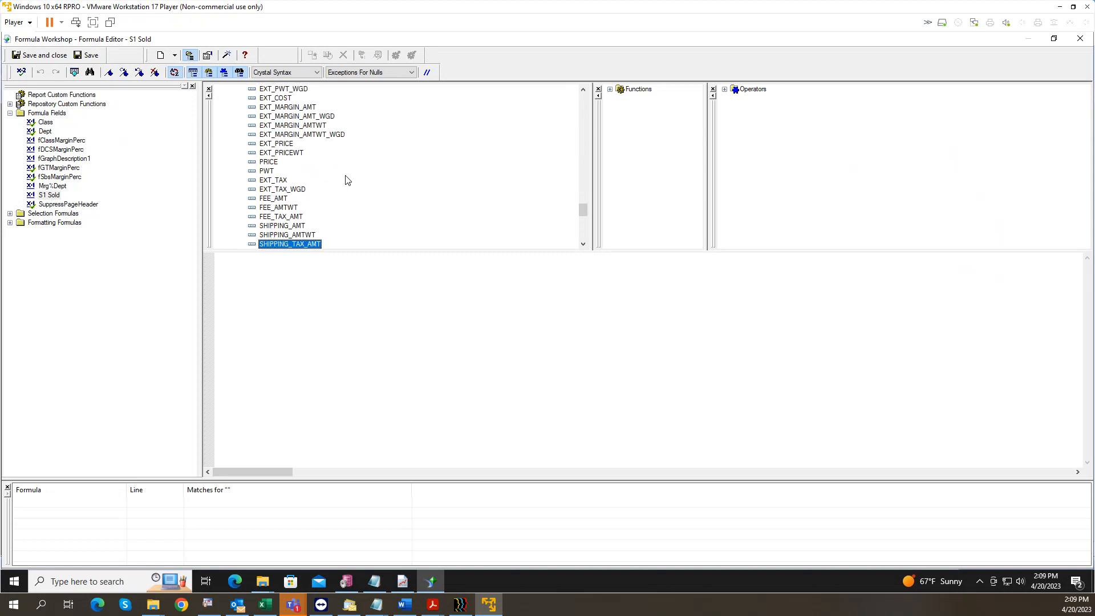
{"action": "key", "text": "s"}
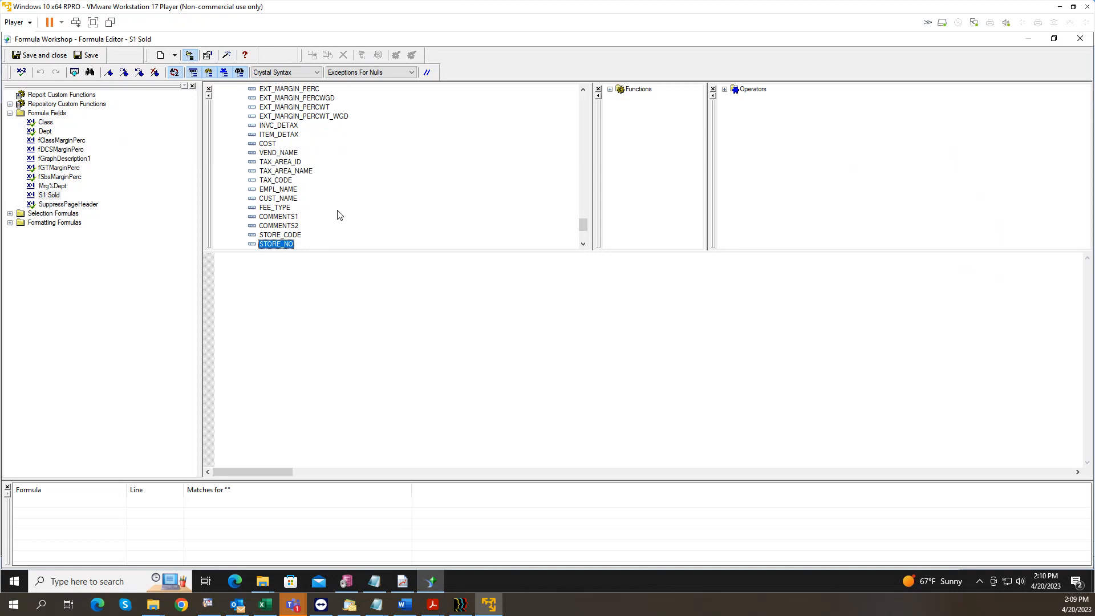
{"action": "left_click", "coordinate": [288, 236]}
{"action": "left_click", "coordinate": [281, 245]}
{"action": "left_click", "coordinate": [278, 273]}
{"action": "type", "text": "if"}
{"action": "double_click", "coordinate": [290, 246]}
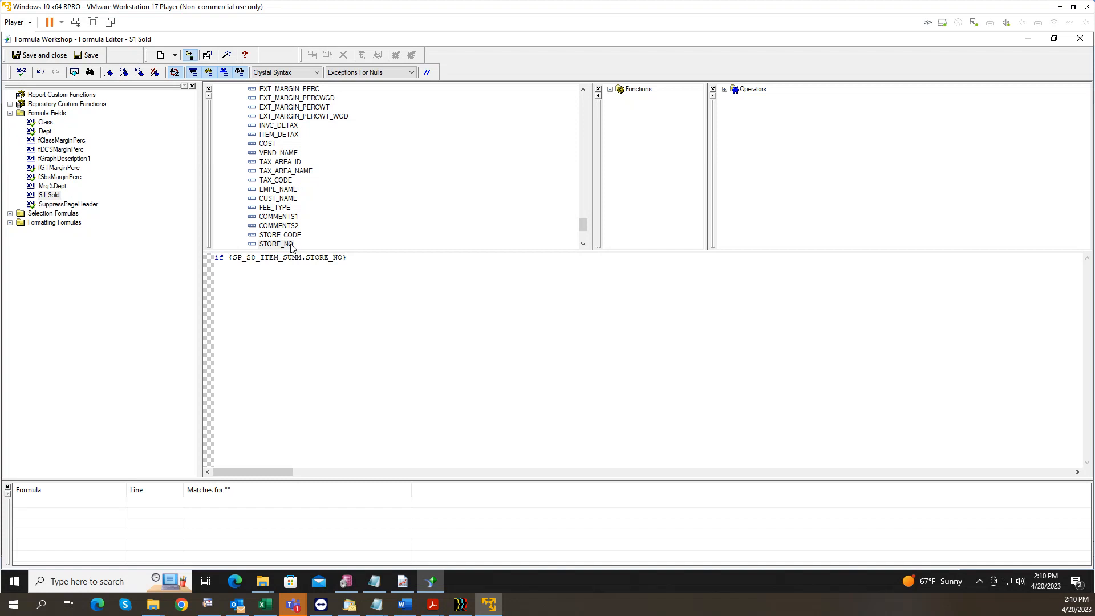
Step: Complete it as '= 1 then {QTY} else 0' and save the formula
{"action": "type", "text": "= 1 then"}
{"action": "left_click", "coordinate": [270, 117]}
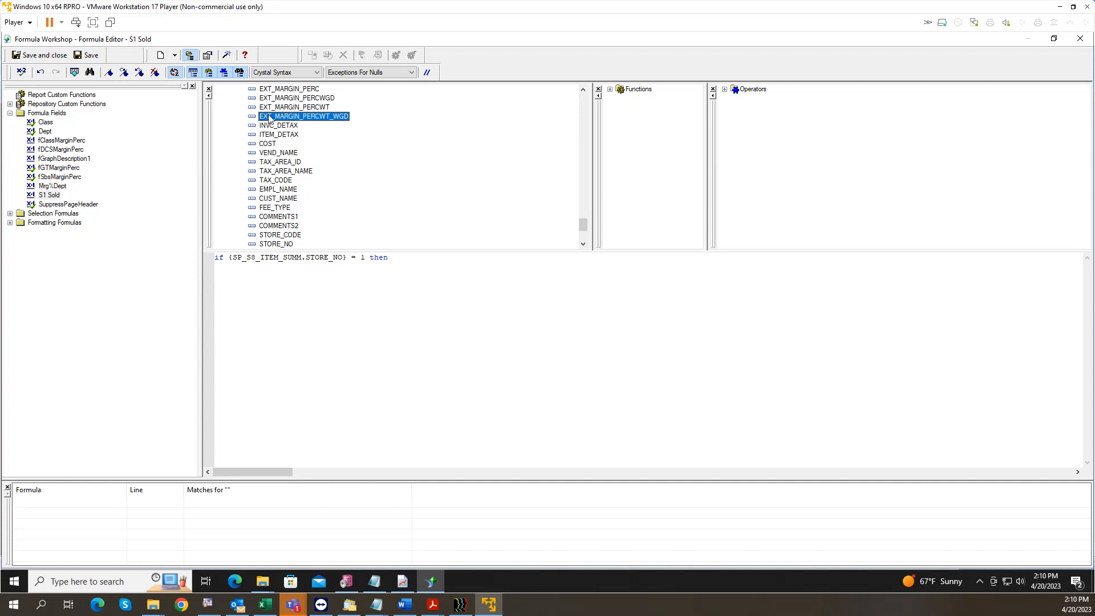
{"action": "key", "text": "q"}
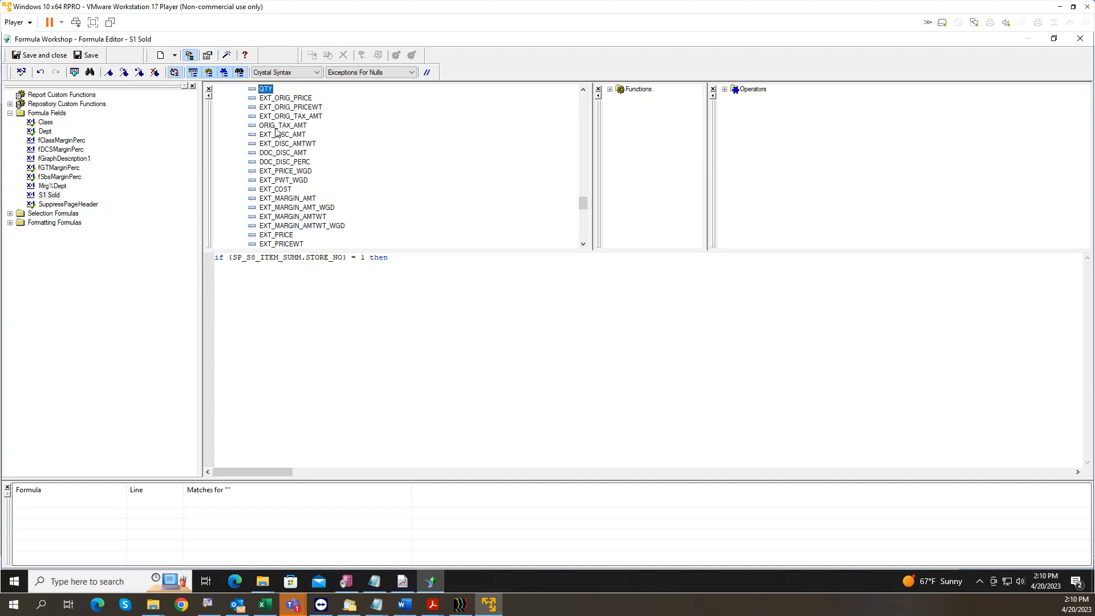
{"action": "double_click", "coordinate": [270, 93]}
{"action": "type", "text": "else 0"}
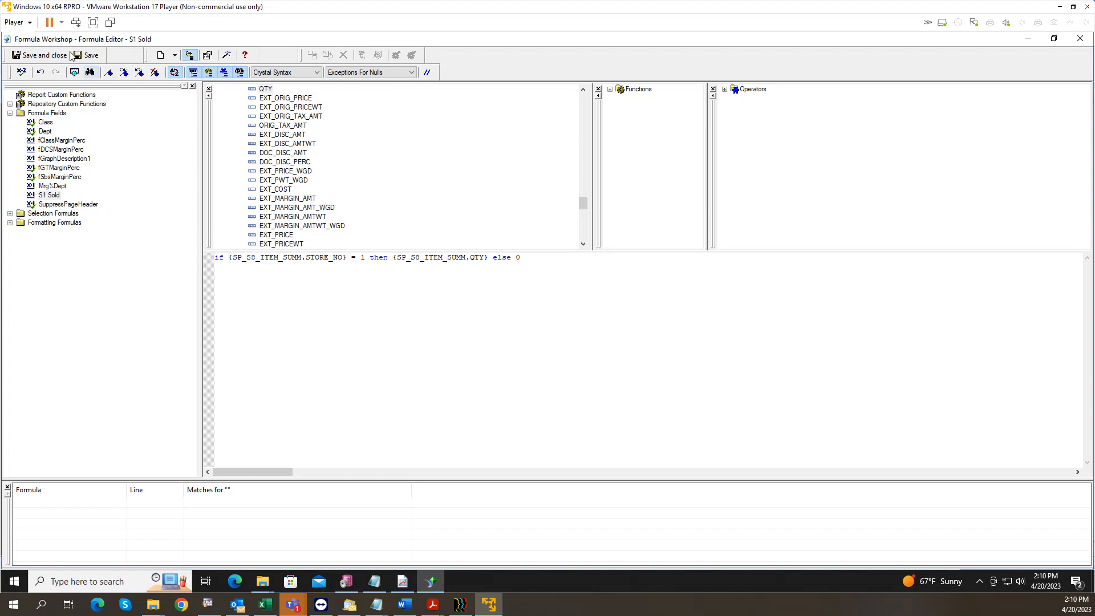
{"action": "left_click", "coordinate": [50, 57]}
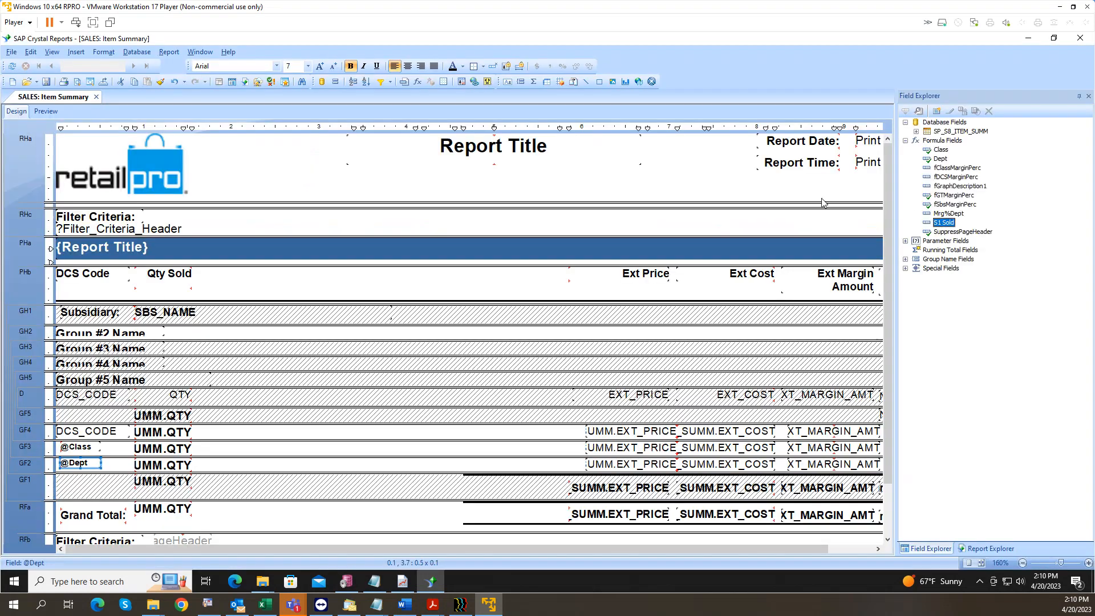
Step: Place S1 Sold in the details row and insert its summary at all group levels
{"action": "left_click_drag", "start_coordinate": [938, 224], "coordinate": [204, 396]}
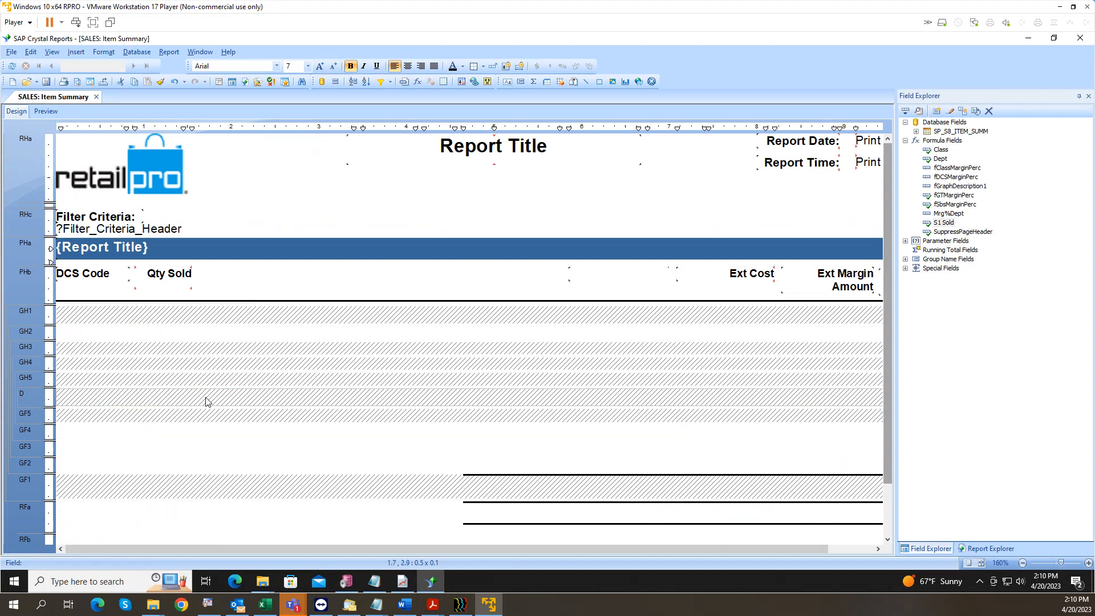
{"action": "right_click", "coordinate": [223, 394]}
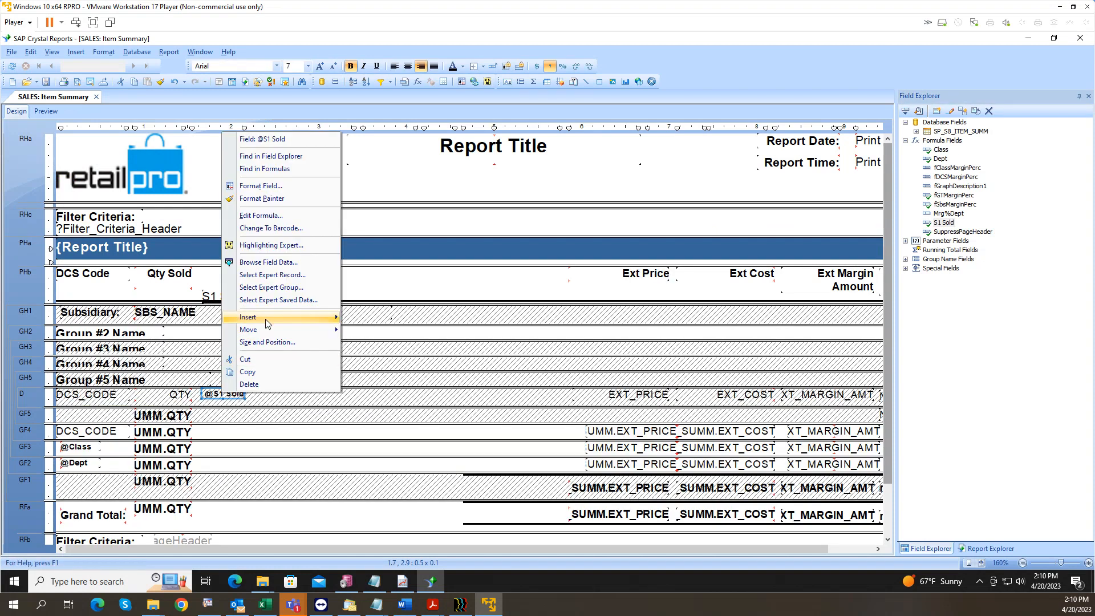
{"action": "mouse_move", "coordinate": [322, 317]}
{"action": "left_click", "coordinate": [374, 318]}
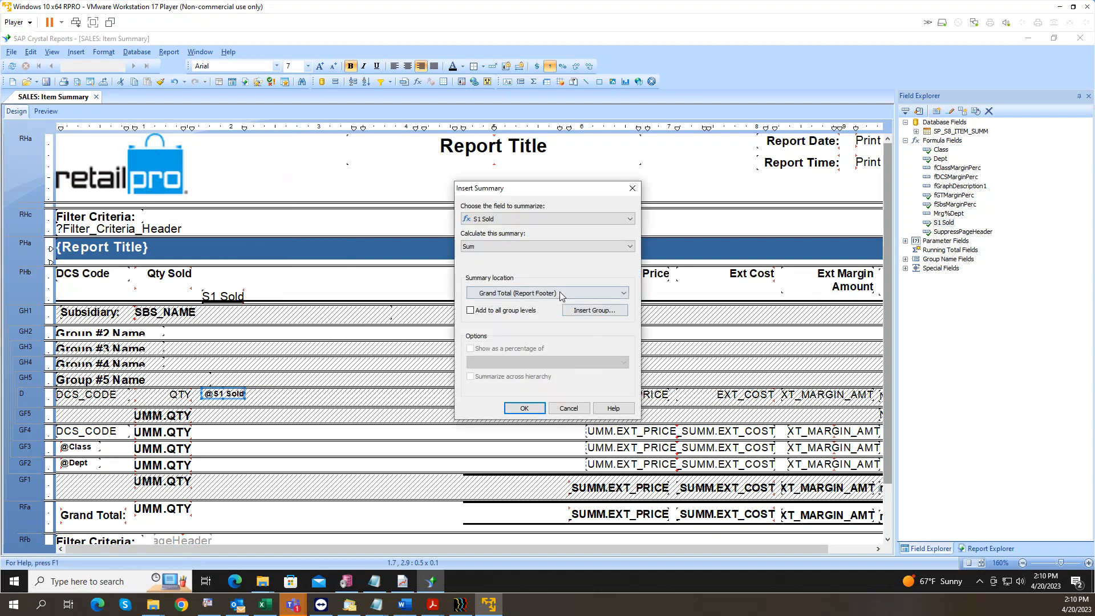
{"action": "left_click", "coordinate": [472, 311]}
{"action": "left_click", "coordinate": [524, 408]}
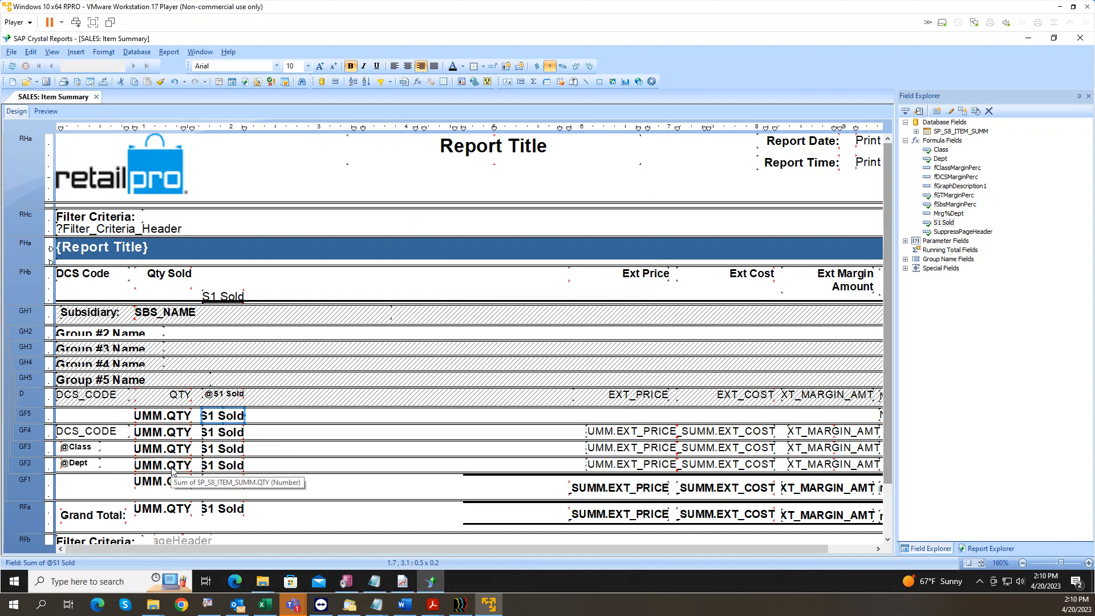
{"action": "left_click", "coordinate": [231, 395]}
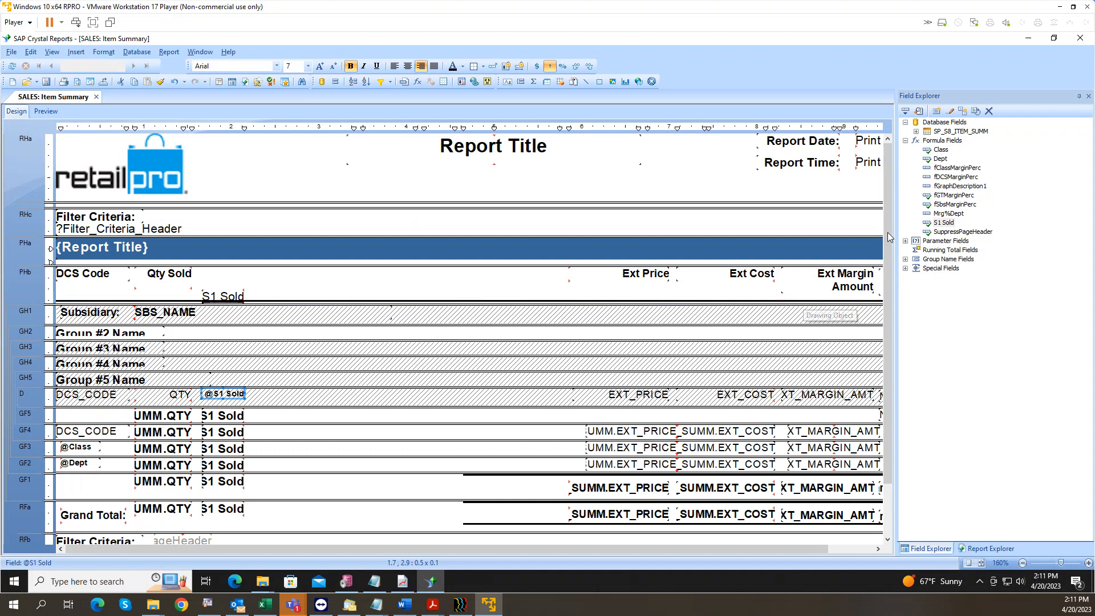
{"action": "left_click", "coordinate": [216, 301]}
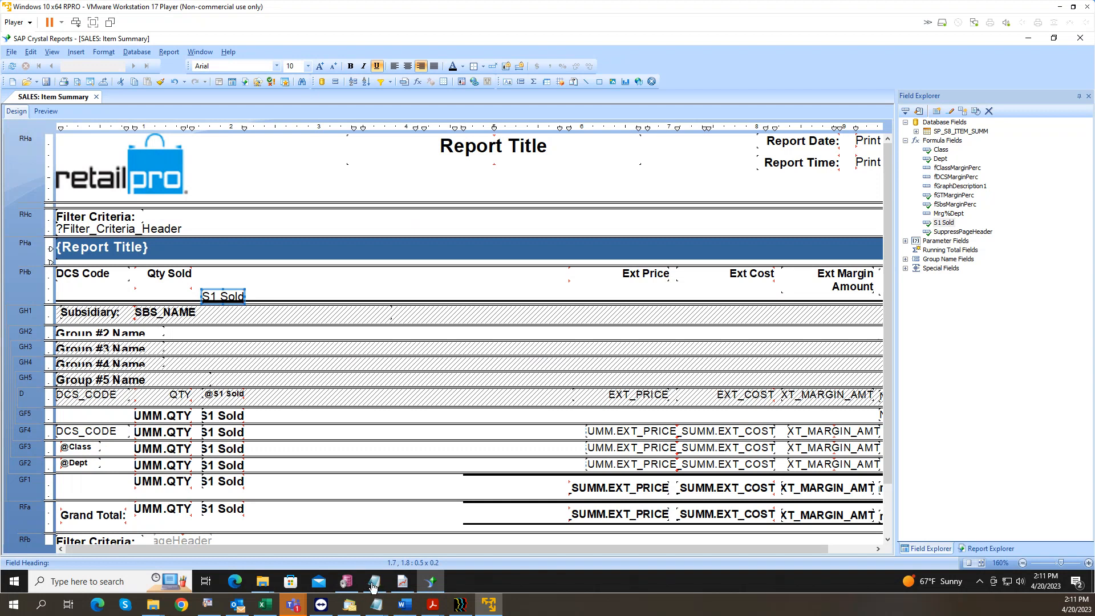
Step: Bring the Word reports outline forward briefly, then minimise it back to Crystal Reports
{"action": "left_click", "coordinate": [404, 606]}
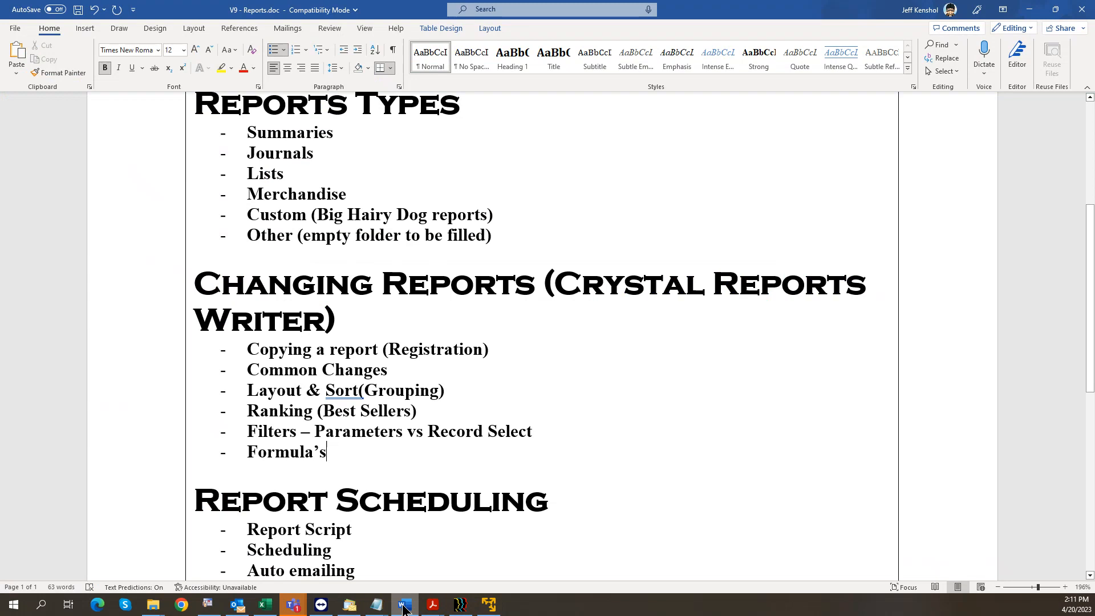
{"action": "left_click", "coordinate": [405, 607]}
{"action": "left_click", "coordinate": [404, 607]}
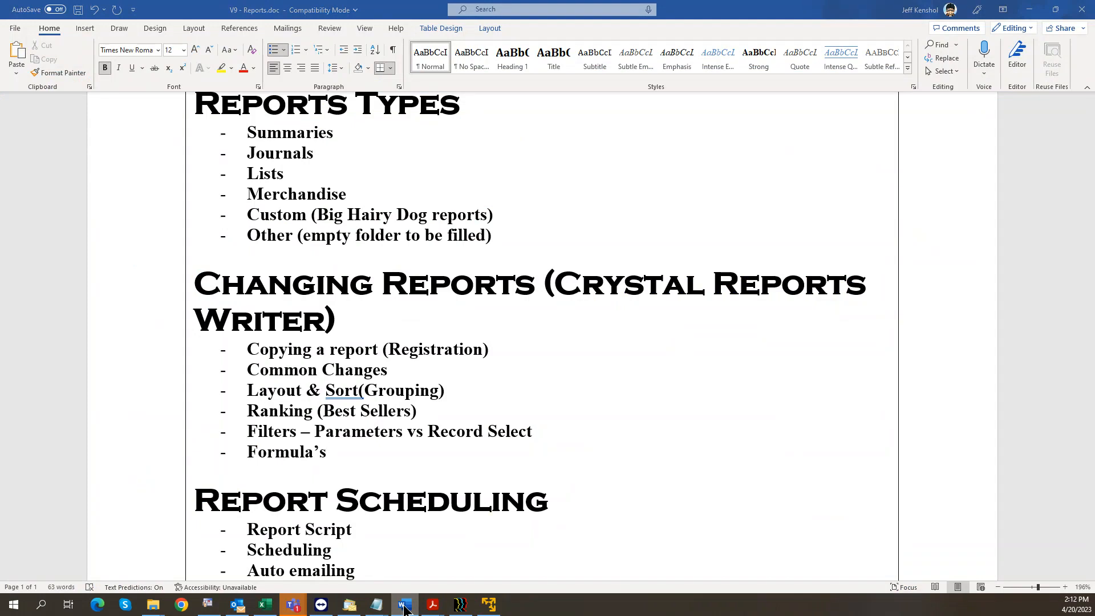
{"action": "left_click", "coordinate": [405, 607]}
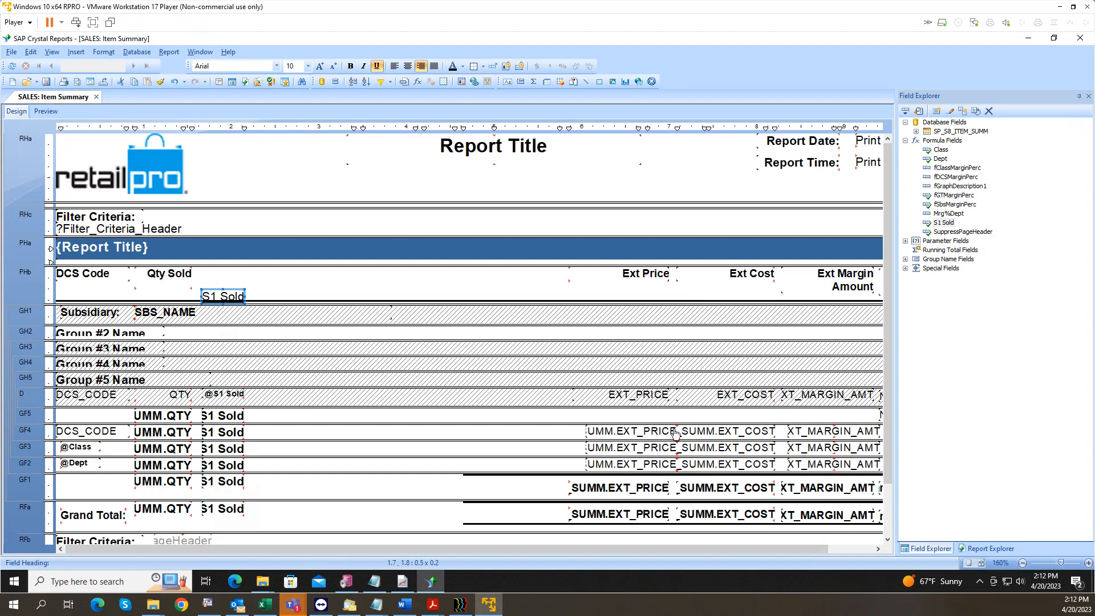
{"action": "left_click", "coordinate": [905, 140]}
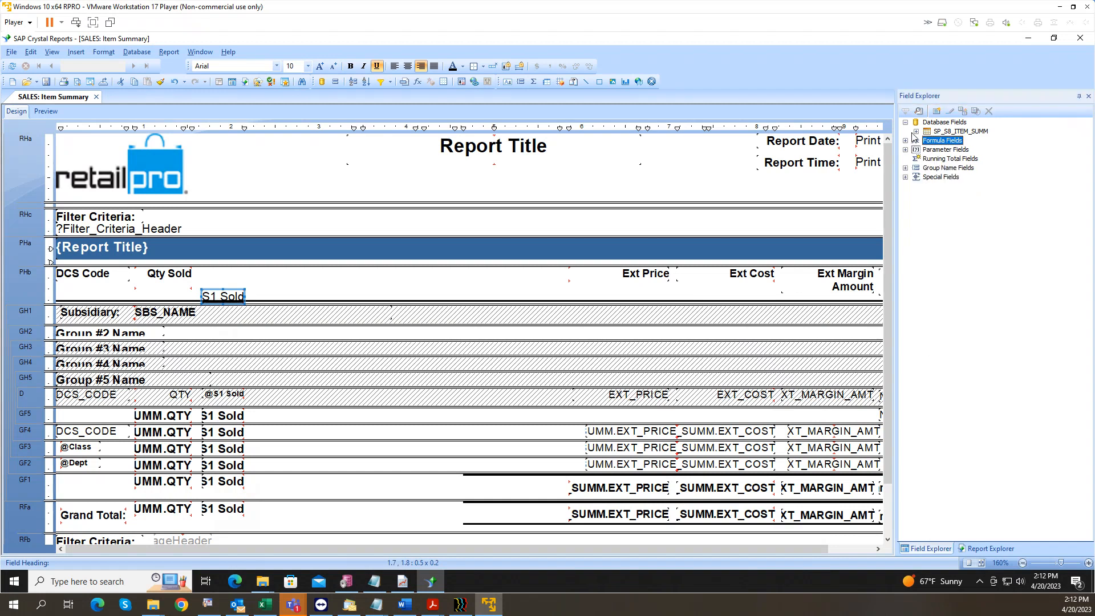
{"action": "left_click", "coordinate": [916, 131]}
{"action": "left_click", "coordinate": [964, 205]}
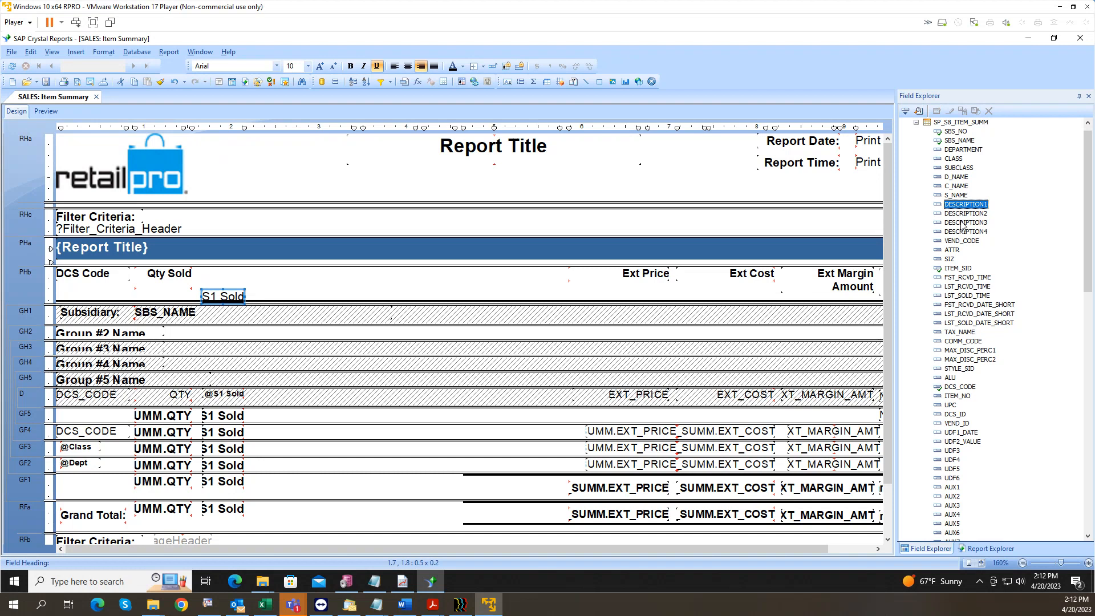
{"action": "scroll", "coordinate": [960, 276], "scroll_direction": "down", "scroll_amount": 5}
{"action": "scroll", "coordinate": [958, 286], "scroll_direction": "up", "scroll_amount": 6}
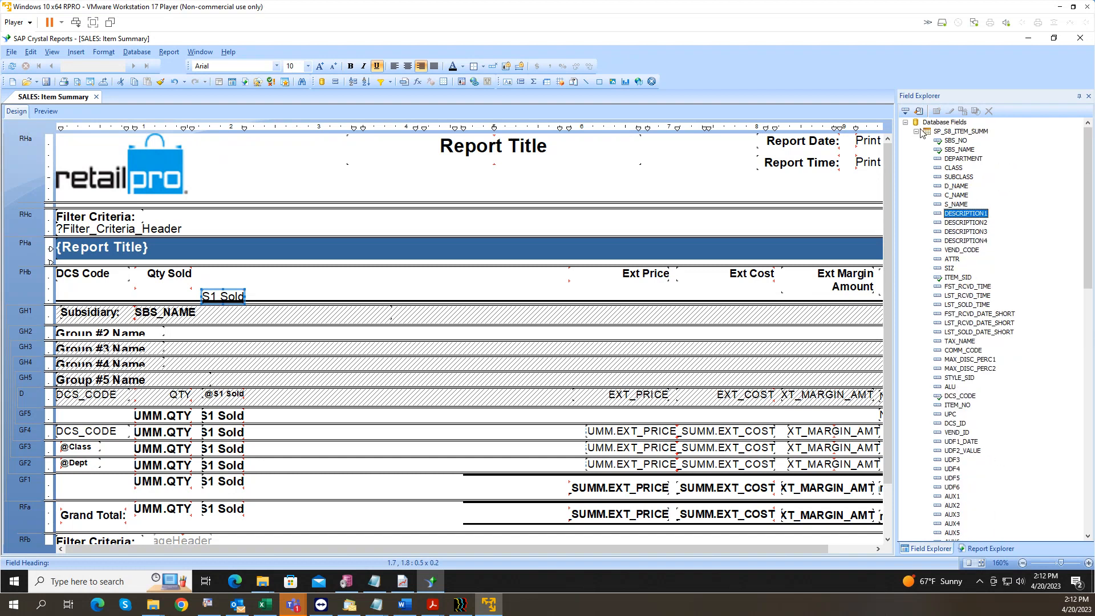
{"action": "left_click", "coordinate": [916, 132]}
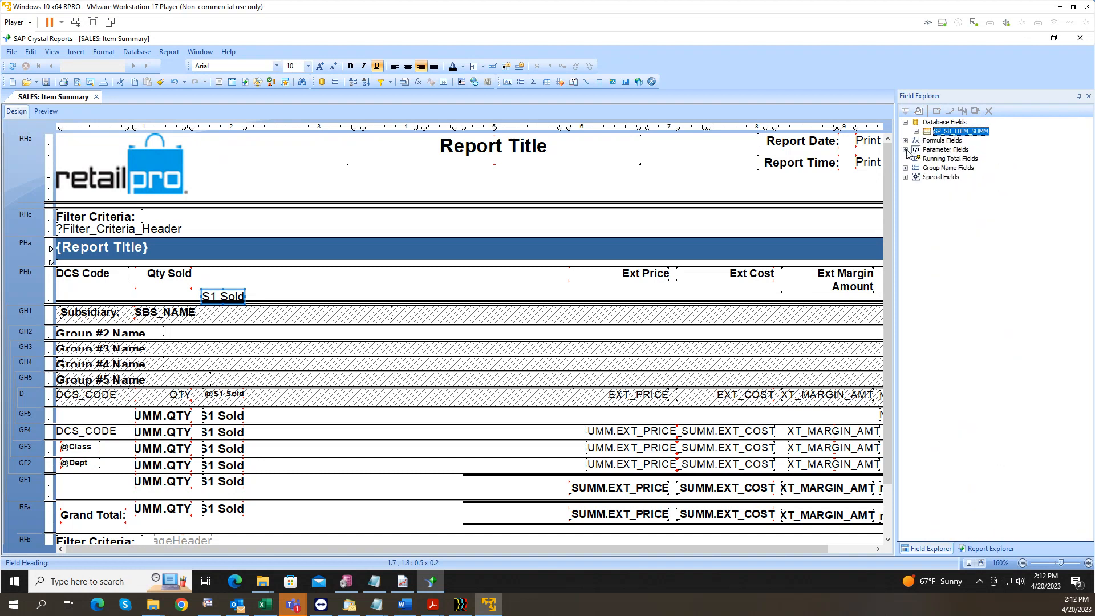
{"action": "left_click", "coordinate": [905, 149]}
{"action": "scroll", "coordinate": [959, 264], "scroll_direction": "down", "scroll_amount": 2}
{"action": "scroll", "coordinate": [955, 295], "scroll_direction": "up", "scroll_amount": 4}
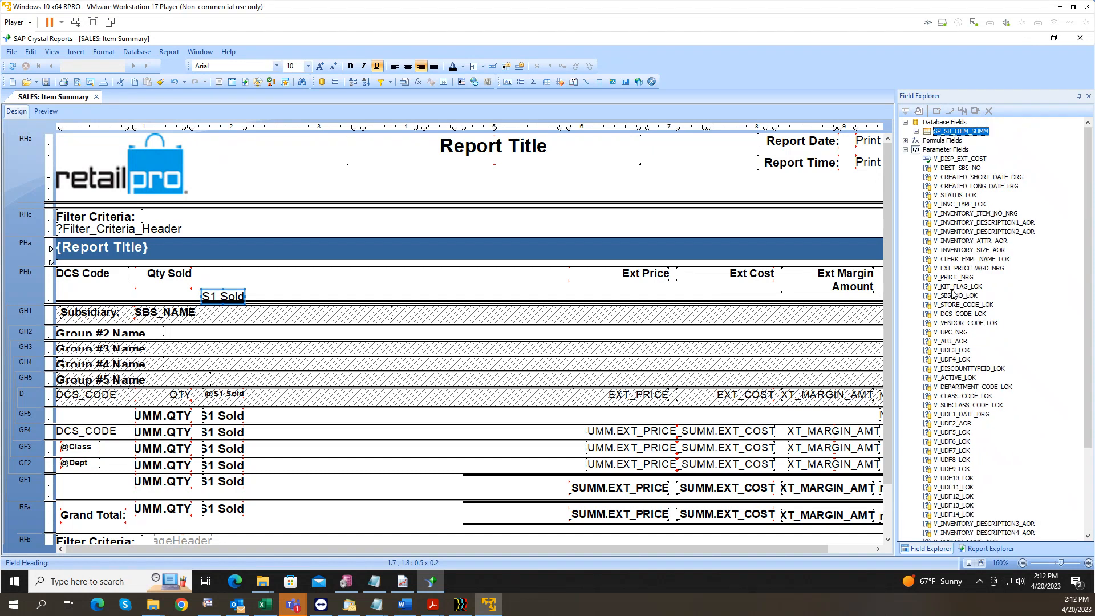
{"action": "left_click", "coordinate": [905, 149]}
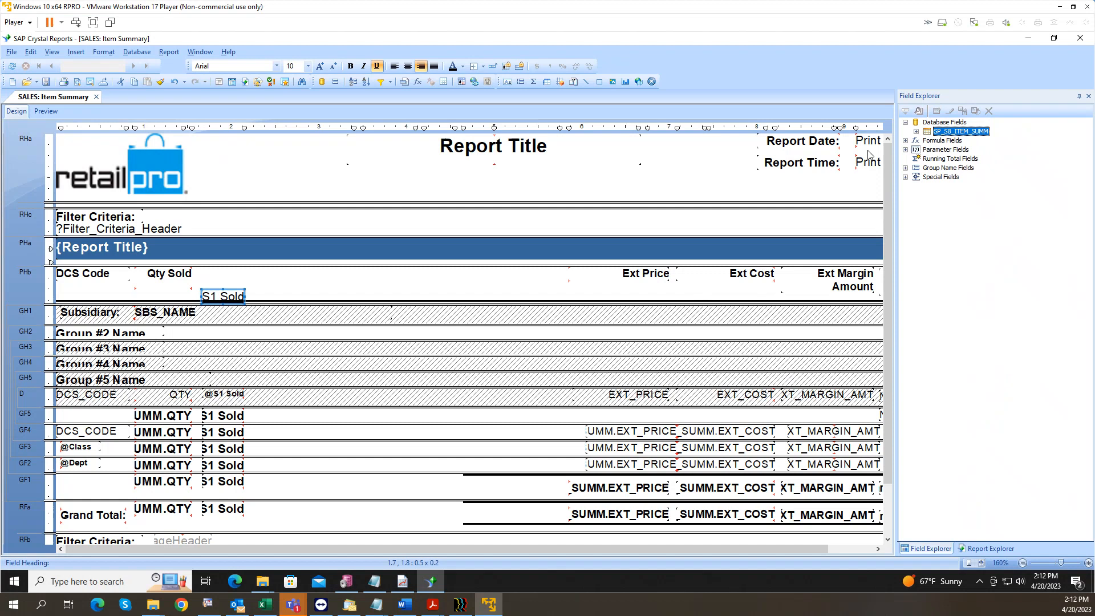
{"action": "left_click", "coordinate": [137, 52]}
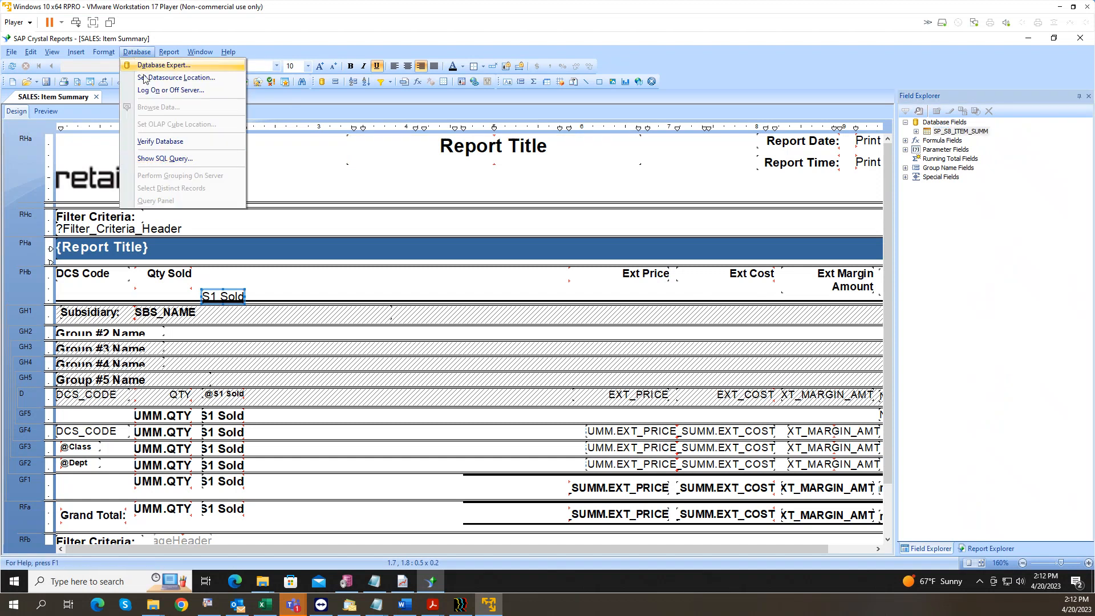
{"action": "left_click", "coordinate": [288, 225]}
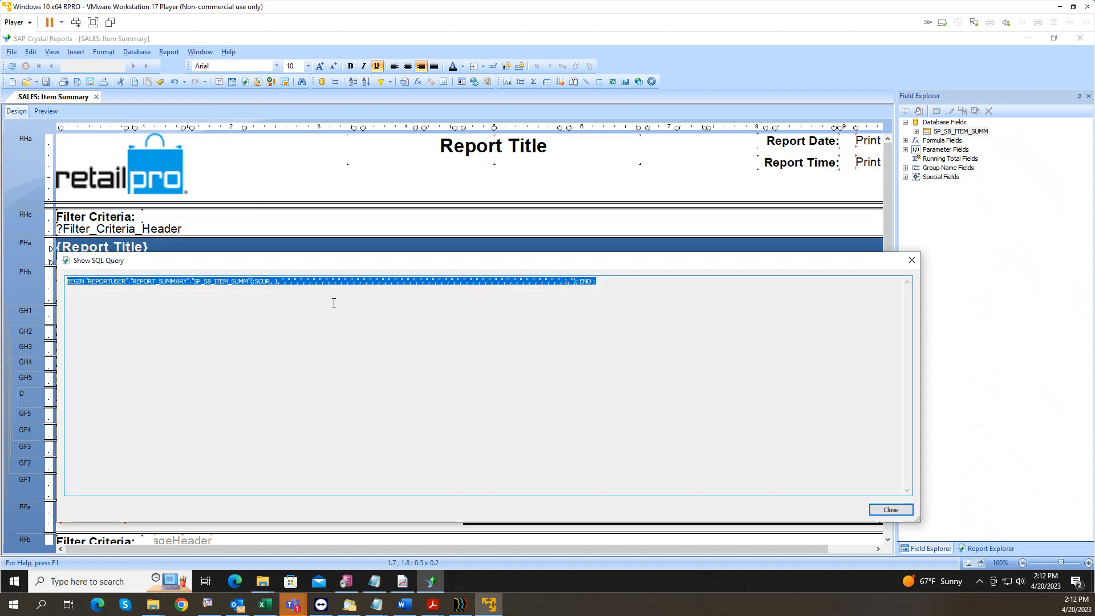
{"action": "left_click", "coordinate": [205, 302]}
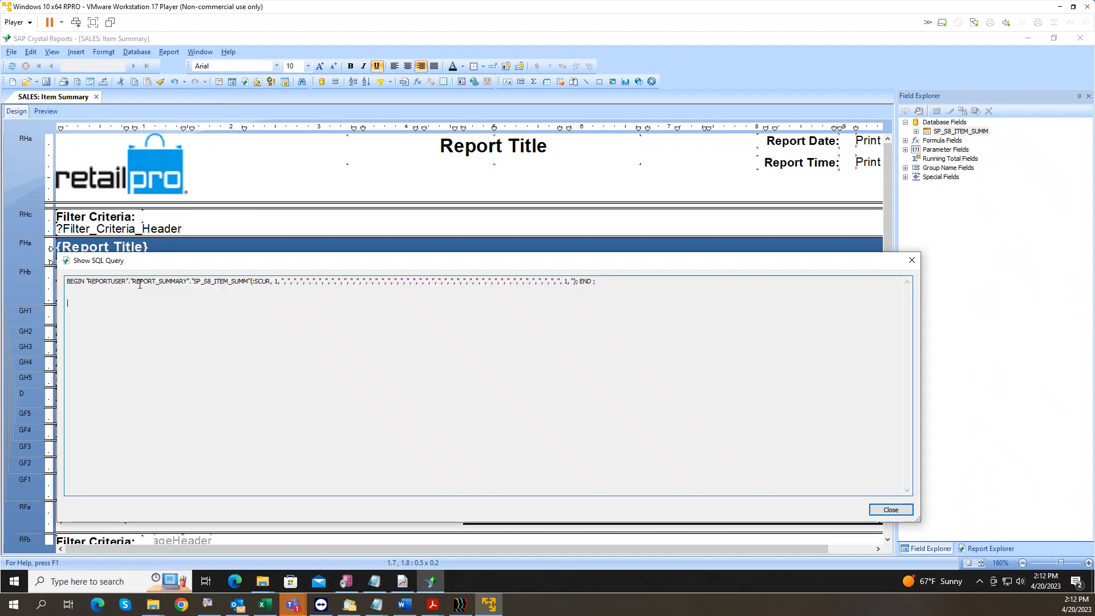
{"action": "left_click_drag", "start_coordinate": [127, 282], "coordinate": [89, 281]}
{"action": "left_click_drag", "start_coordinate": [131, 282], "coordinate": [188, 284]}
{"action": "left_click", "coordinate": [195, 280]}
{"action": "left_click_drag", "start_coordinate": [195, 281], "coordinate": [249, 280]}
{"action": "left_click_drag", "start_coordinate": [210, 281], "coordinate": [204, 282]}
{"action": "left_click", "coordinate": [912, 261]}
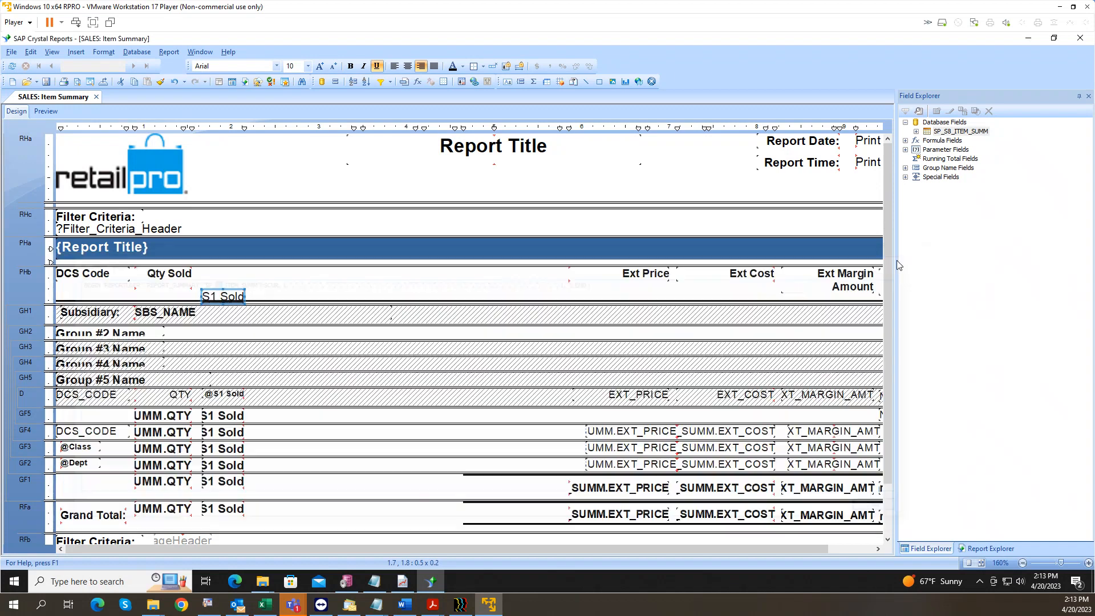
{"action": "left_click", "coordinate": [137, 52]}
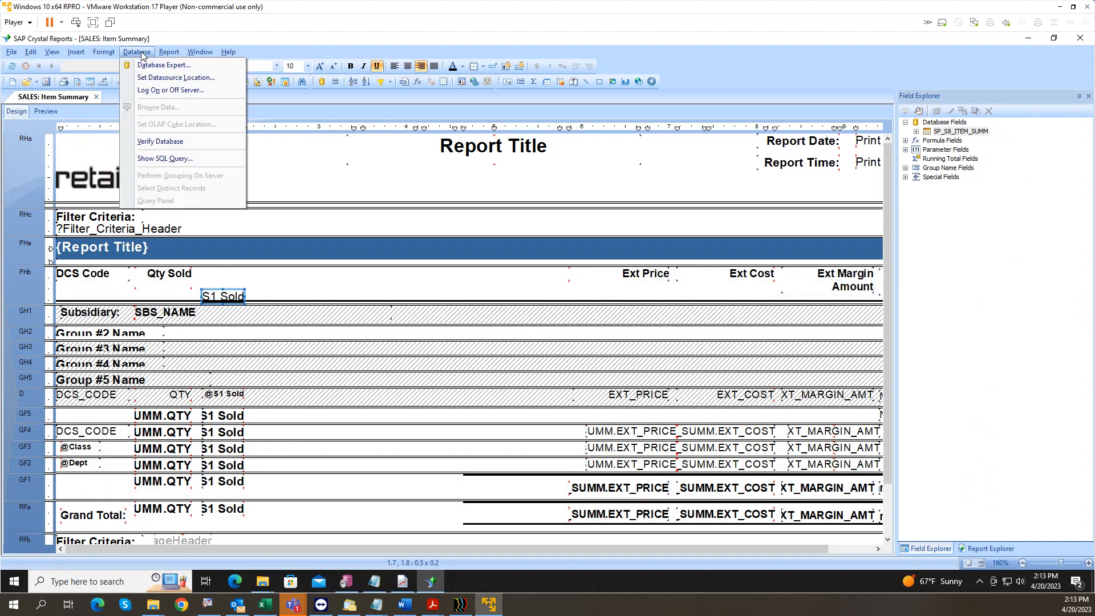
{"action": "left_click", "coordinate": [165, 159]}
{"action": "left_click", "coordinate": [242, 296]}
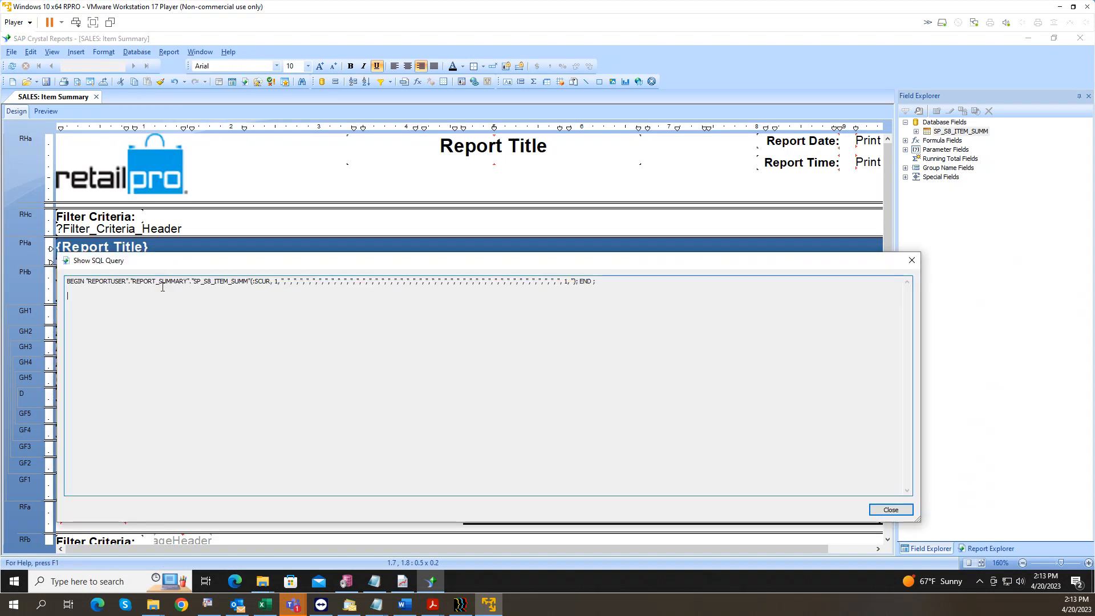
{"action": "left_click", "coordinate": [911, 260]}
{"action": "left_click", "coordinate": [346, 582]}
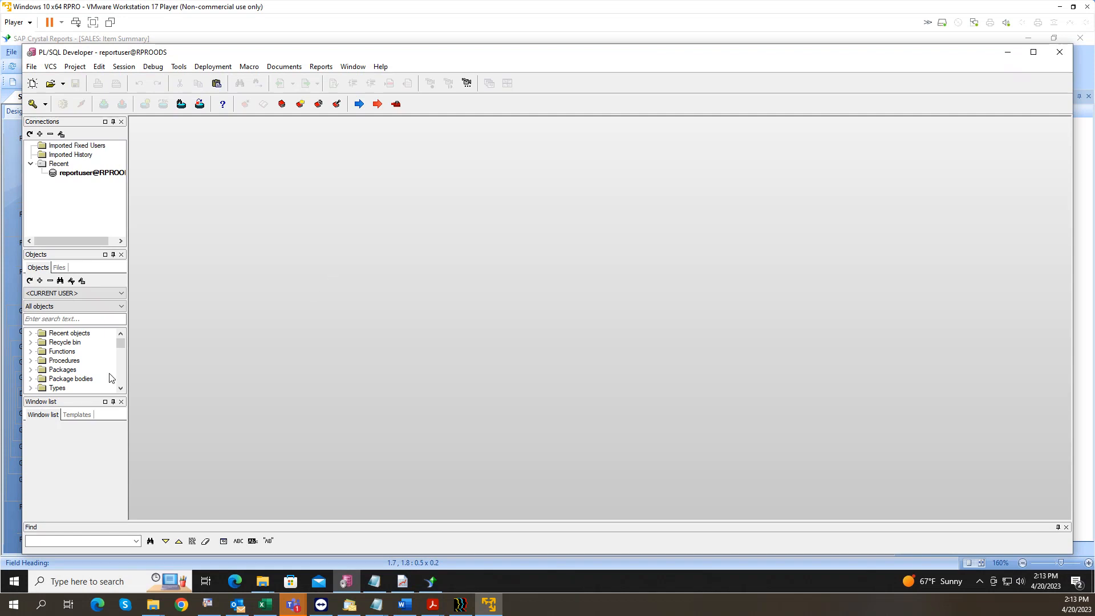
Step: Expand Packages, widen the object browser, and select the REPORT_SUMMARY package
{"action": "left_click", "coordinate": [31, 370]}
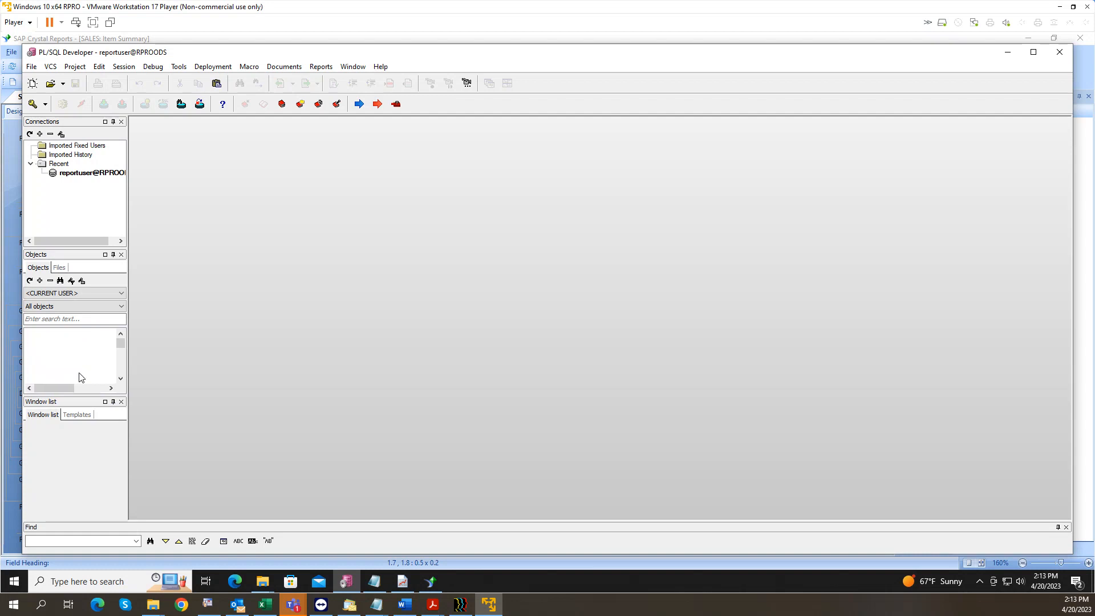
{"action": "scroll", "coordinate": [100, 363], "scroll_direction": "down", "scroll_amount": 5}
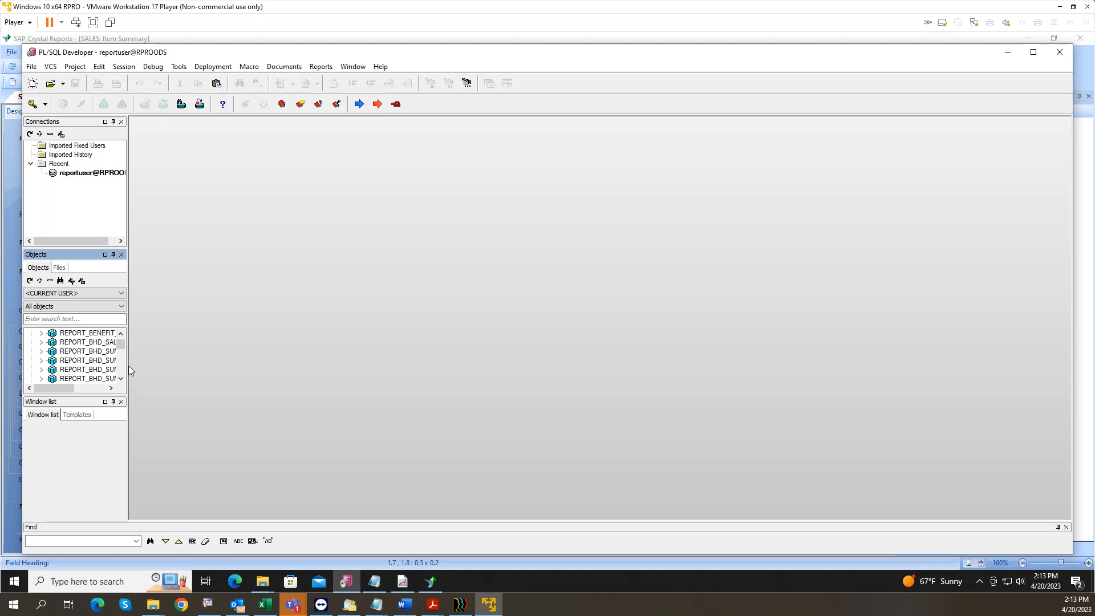
{"action": "left_click_drag", "start_coordinate": [129, 365], "coordinate": [252, 365]}
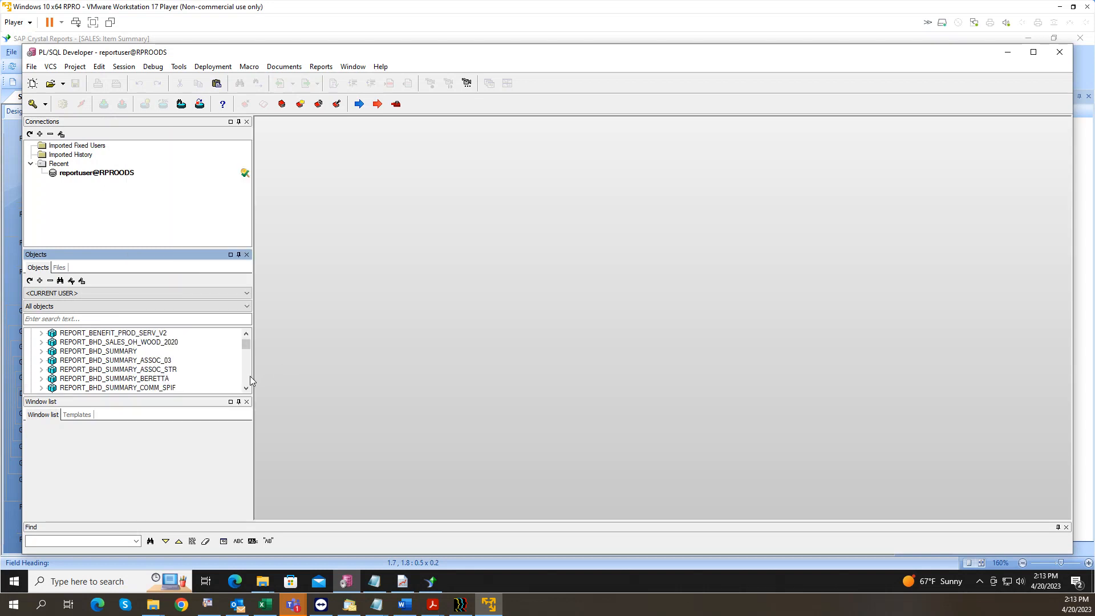
{"action": "scroll", "coordinate": [246, 379], "scroll_direction": "down", "scroll_amount": 10}
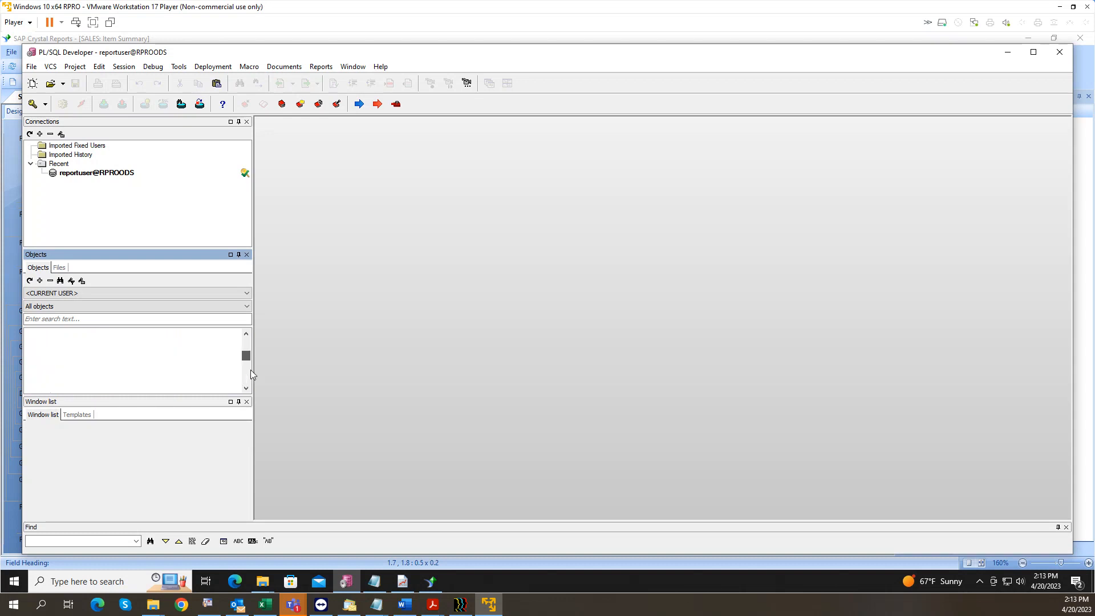
{"action": "scroll", "coordinate": [251, 374], "scroll_direction": "down", "scroll_amount": 5}
{"action": "scroll", "coordinate": [251, 371], "scroll_direction": "up", "scroll_amount": 2}
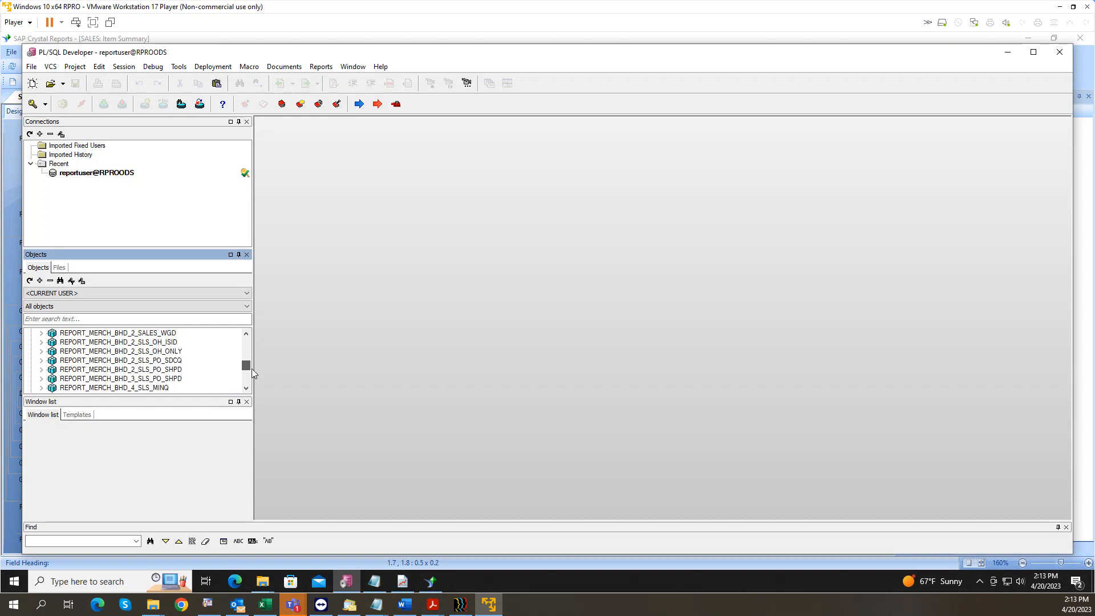
{"action": "scroll", "coordinate": [252, 371], "scroll_direction": "down", "scroll_amount": 2}
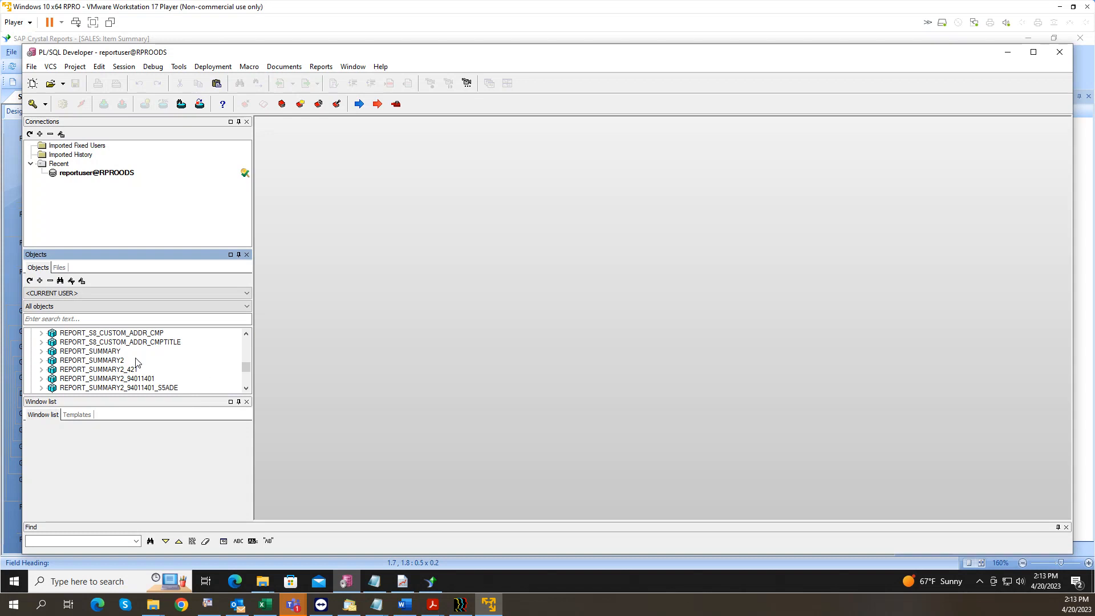
{"action": "left_click", "coordinate": [105, 353]}
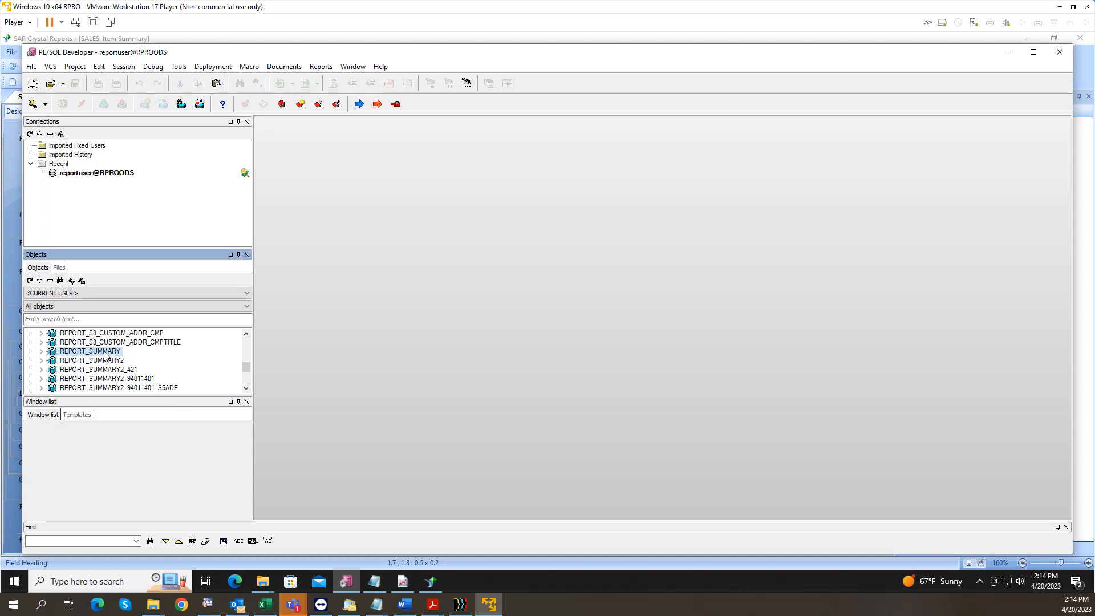
Step: Open REPORT_SUMMARY's spec and body for editing and go to the SP_S8_ITEM_SUMM procedure
{"action": "right_click", "coordinate": [105, 355]}
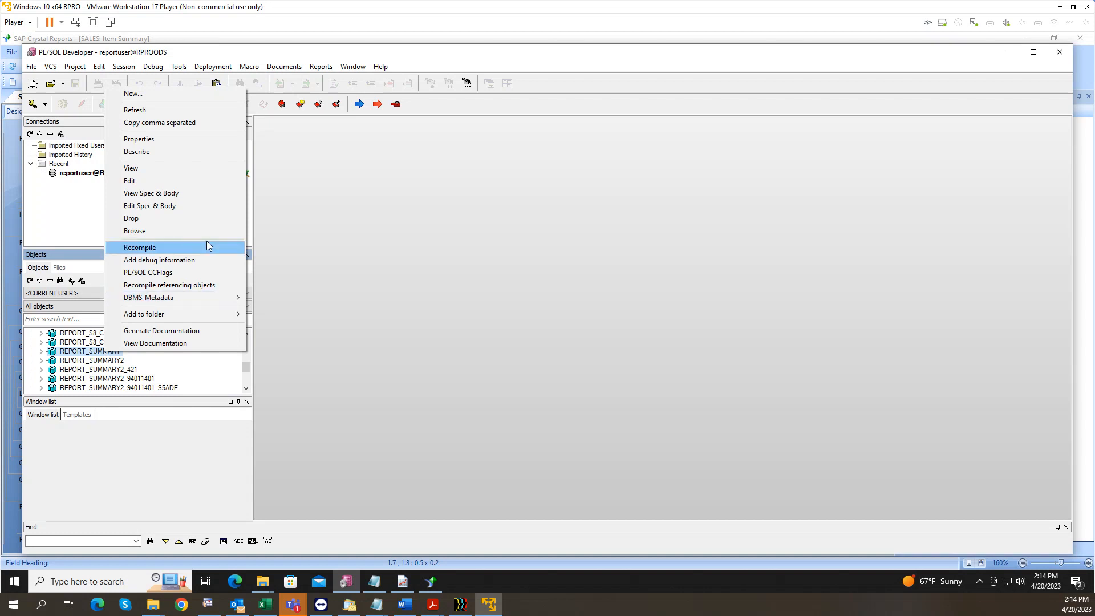
{"action": "left_click", "coordinate": [202, 207]}
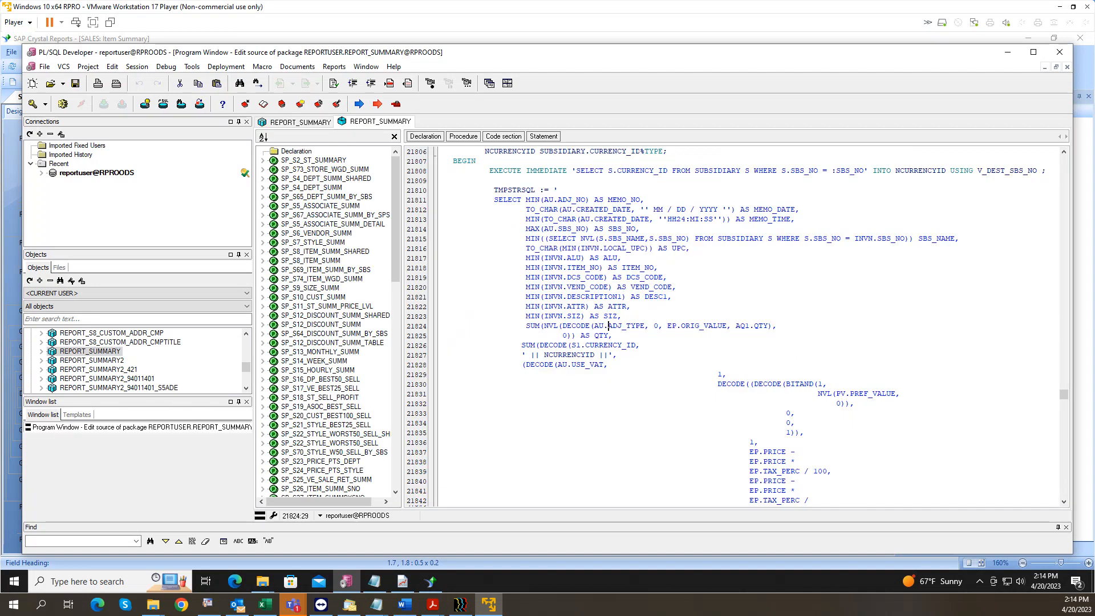
{"action": "left_click", "coordinate": [101, 354]}
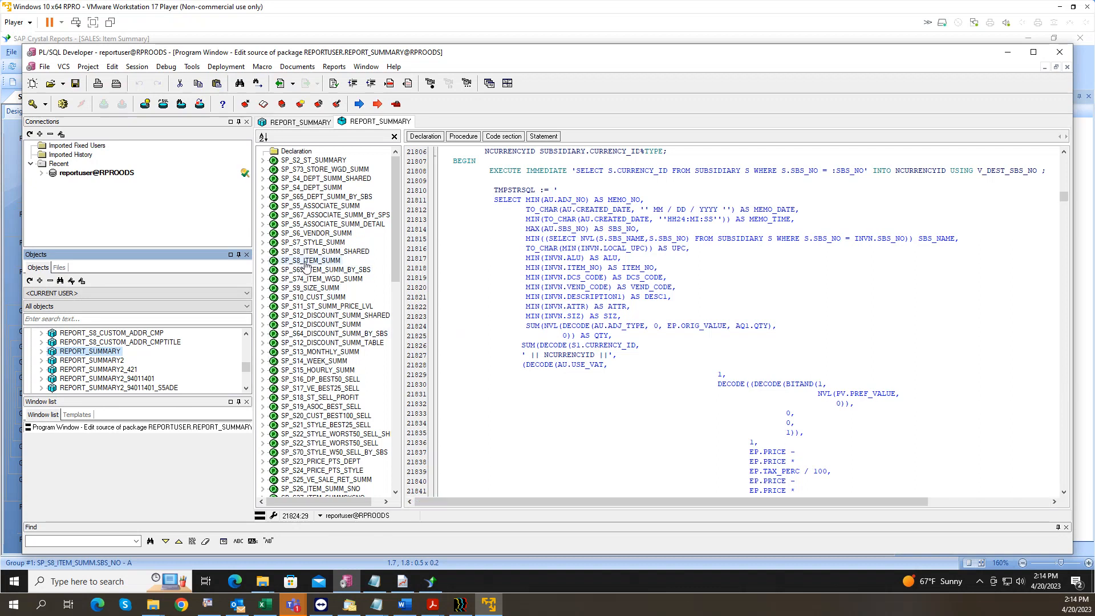
{"action": "left_click", "coordinate": [308, 262]}
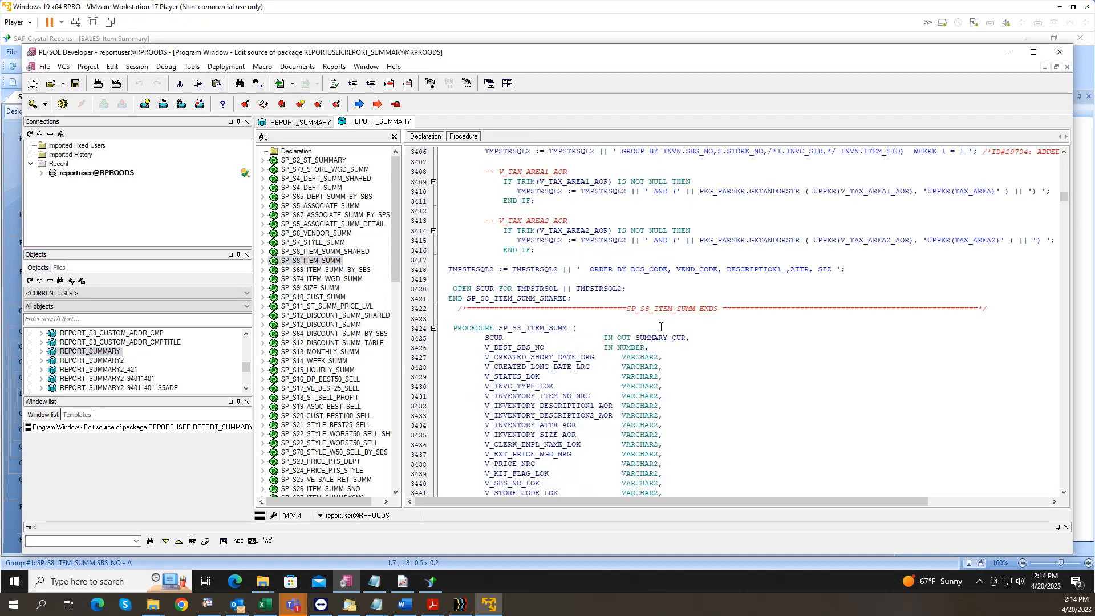
{"action": "scroll", "coordinate": [632, 336], "scroll_direction": "down", "scroll_amount": 16}
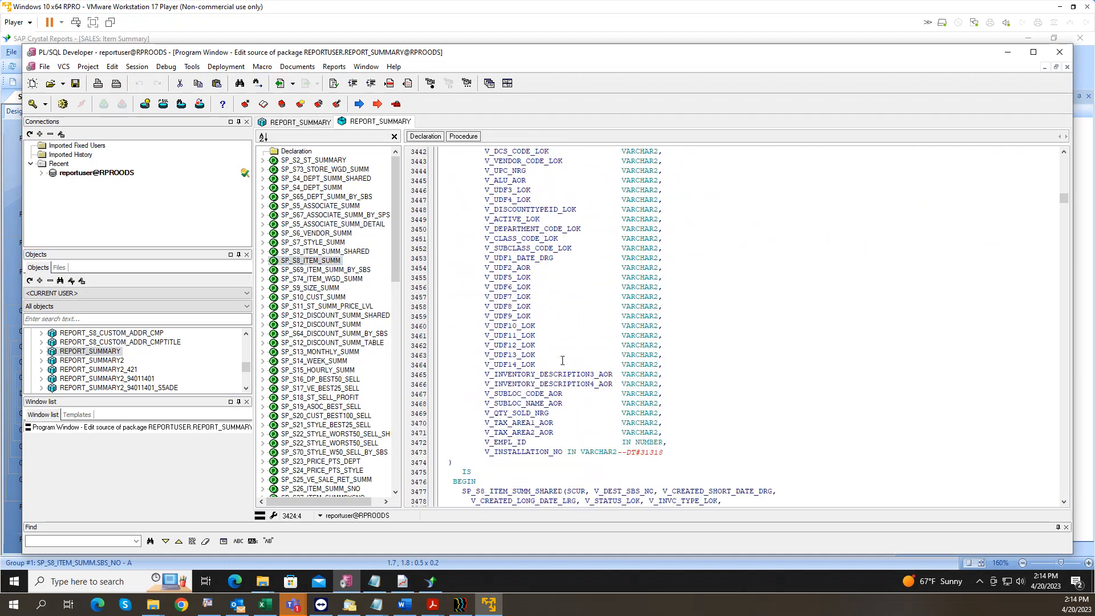
{"action": "scroll", "coordinate": [562, 363], "scroll_direction": "down", "scroll_amount": 1}
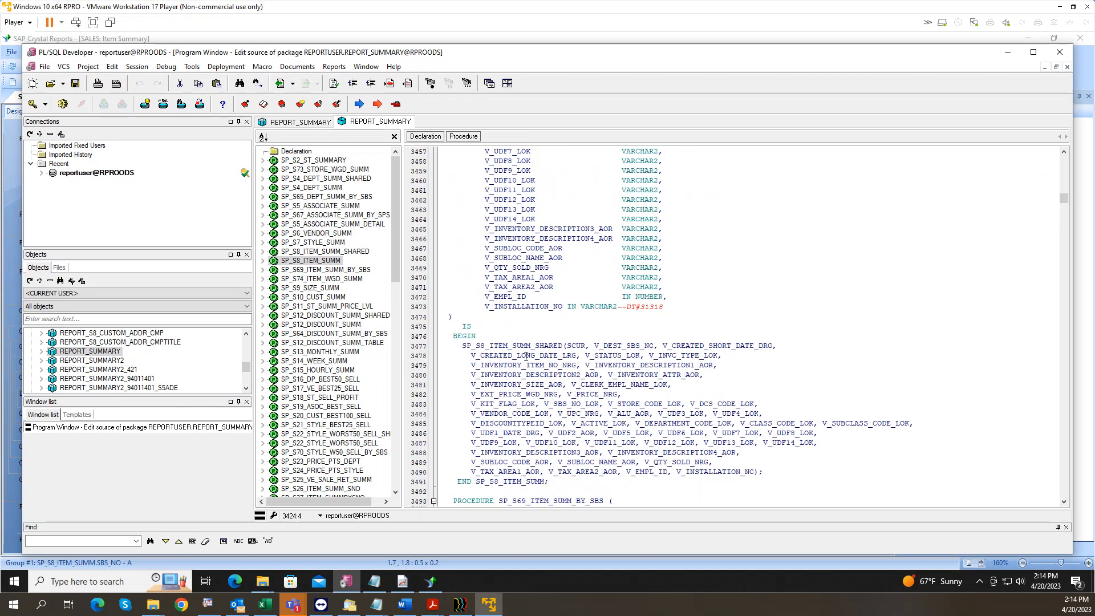
{"action": "scroll", "coordinate": [525, 355], "scroll_direction": "down", "scroll_amount": 4}
{"action": "scroll", "coordinate": [520, 359], "scroll_direction": "down", "scroll_amount": 2}
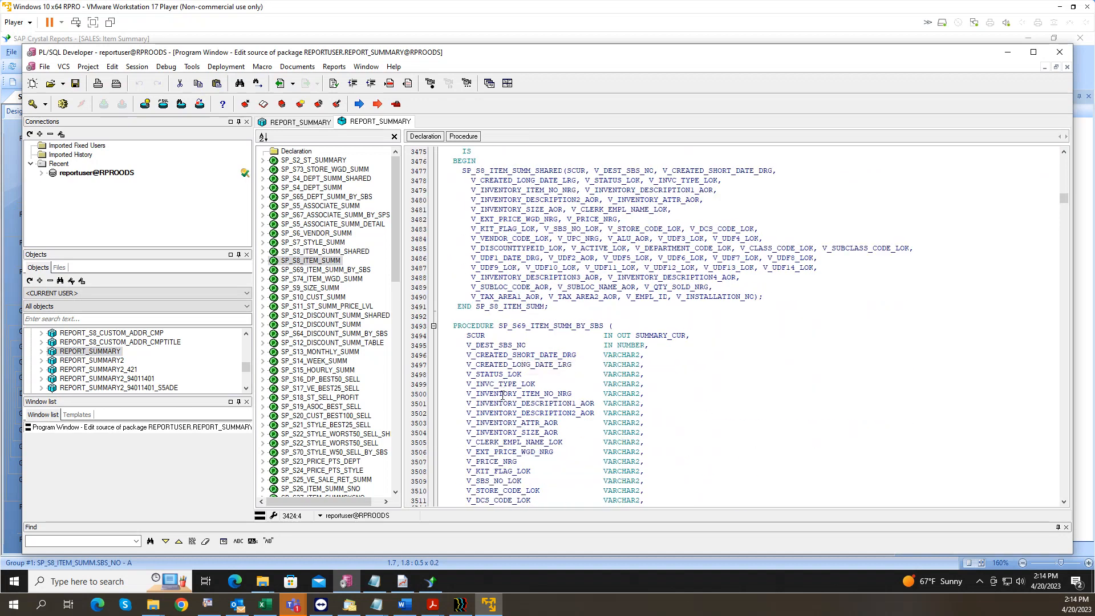
{"action": "scroll", "coordinate": [496, 366], "scroll_direction": "down", "scroll_amount": 4}
{"action": "scroll", "coordinate": [494, 342], "scroll_direction": "down", "scroll_amount": 6}
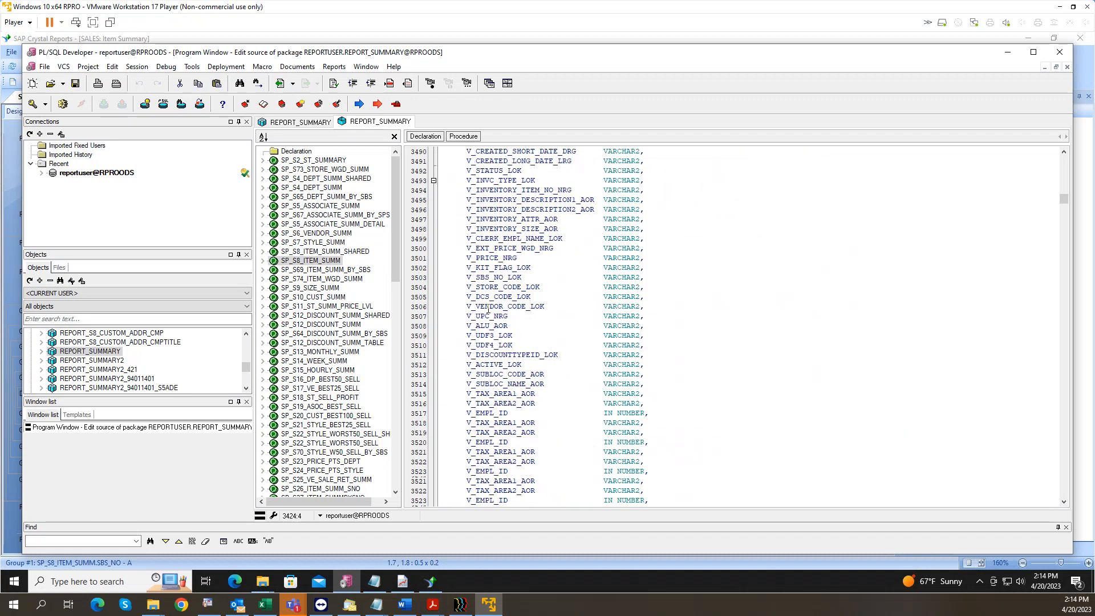
{"action": "scroll", "coordinate": [493, 315], "scroll_direction": "down", "scroll_amount": 4}
{"action": "scroll", "coordinate": [496, 274], "scroll_direction": "up", "scroll_amount": 10}
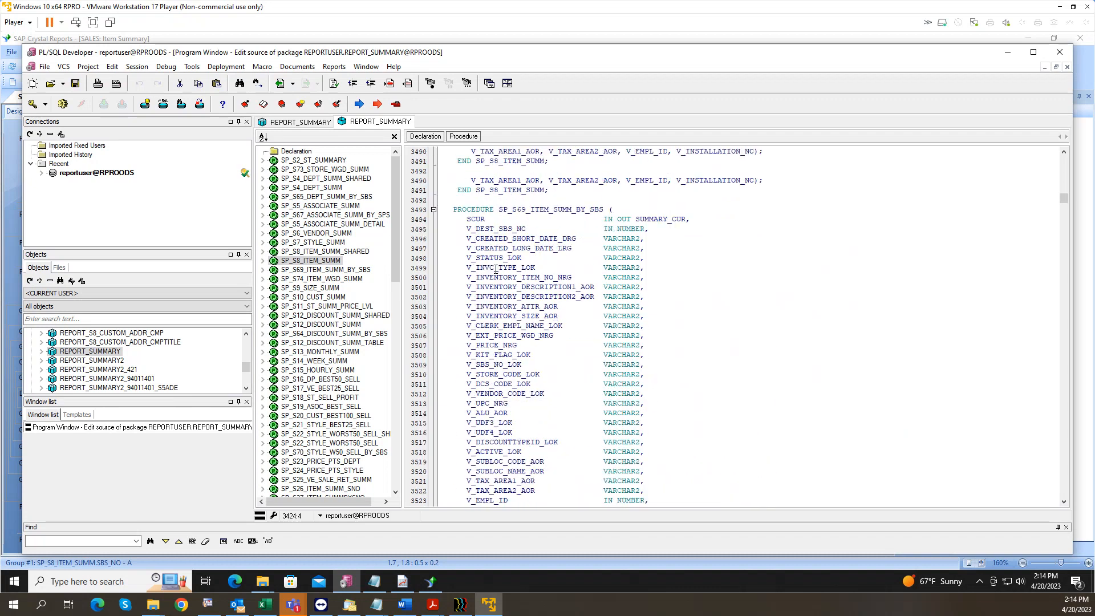
{"action": "scroll", "coordinate": [508, 300], "scroll_direction": "down", "scroll_amount": 5}
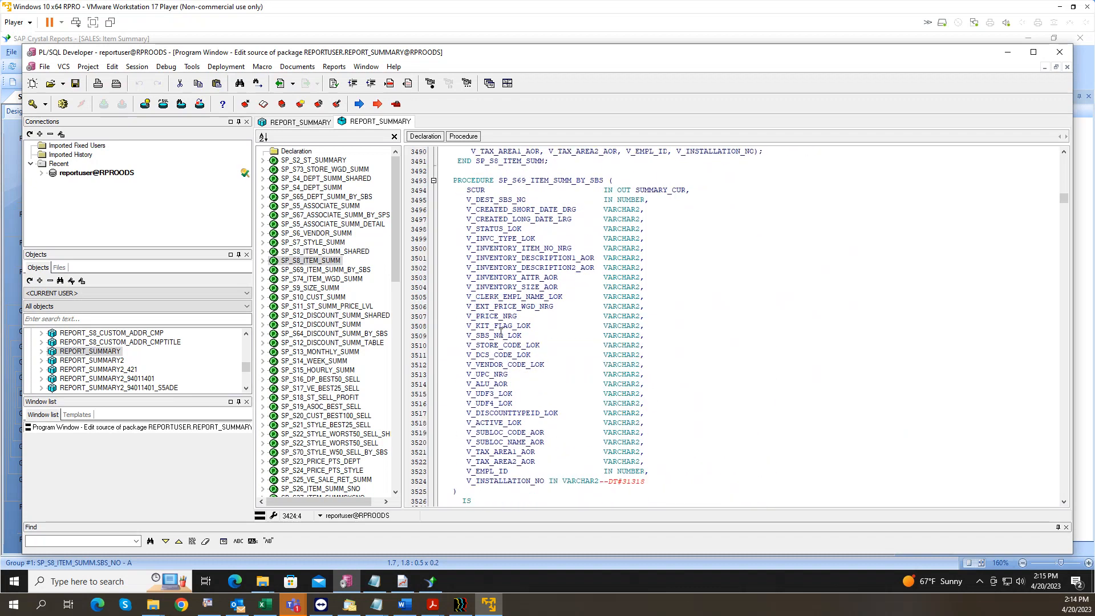
{"action": "scroll", "coordinate": [483, 373], "scroll_direction": "down", "scroll_amount": 2}
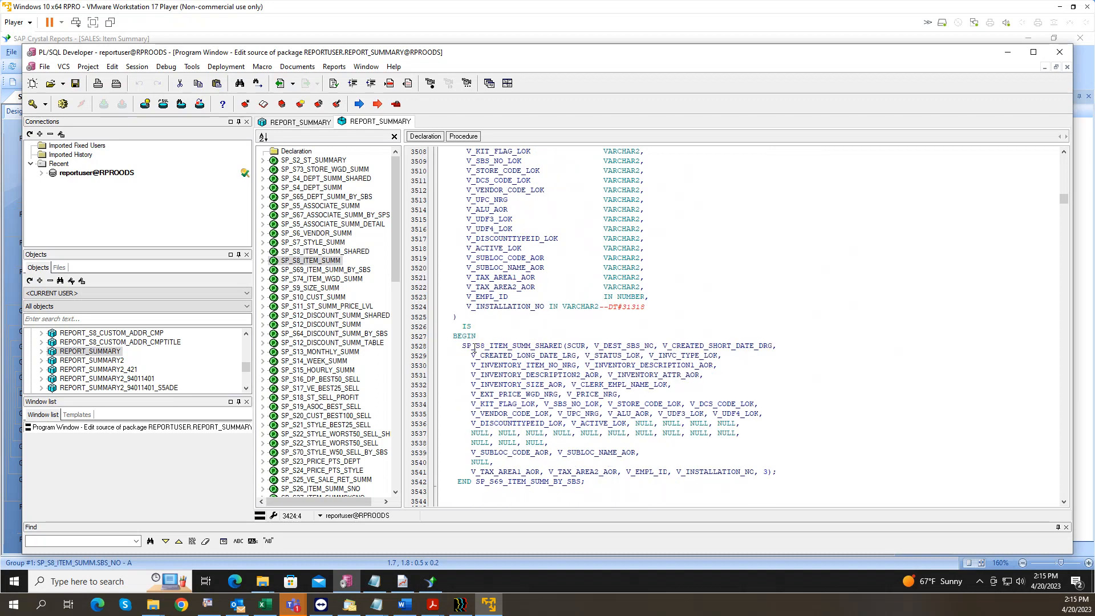
{"action": "scroll", "coordinate": [474, 346], "scroll_direction": "down", "scroll_amount": 2}
{"action": "scroll", "coordinate": [486, 358], "scroll_direction": "down", "scroll_amount": 2}
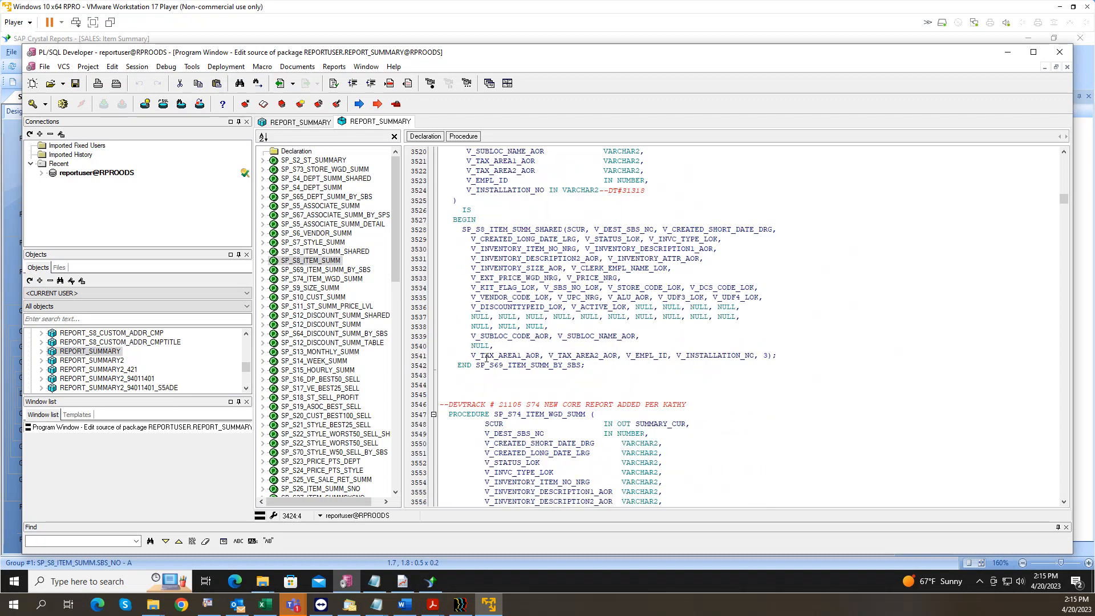
{"action": "scroll", "coordinate": [486, 365], "scroll_direction": "down", "scroll_amount": 11}
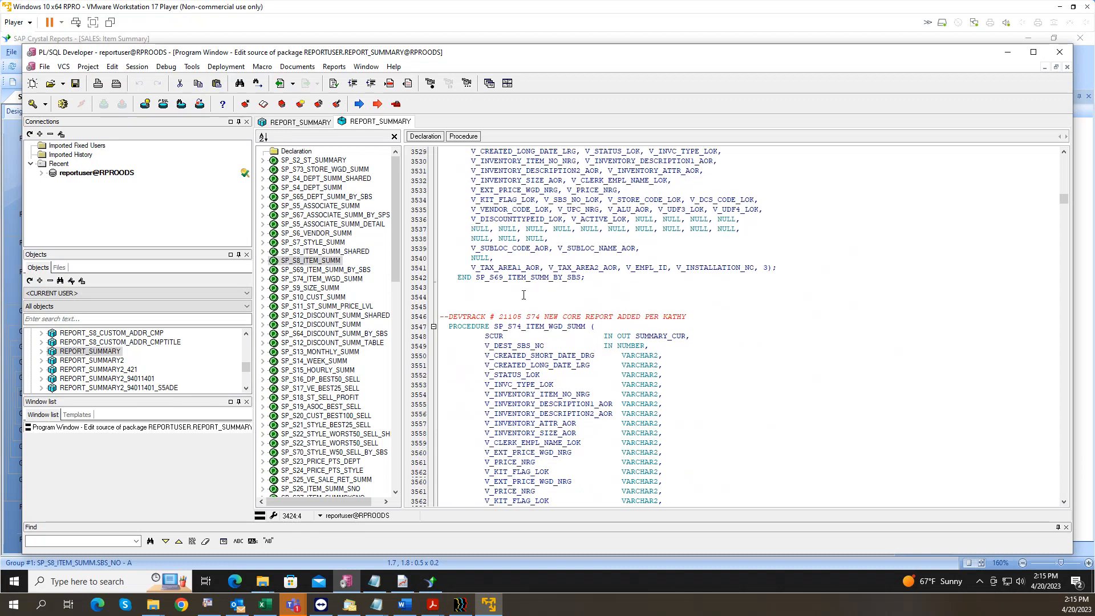
{"action": "scroll", "coordinate": [515, 302], "scroll_direction": "down", "scroll_amount": 13}
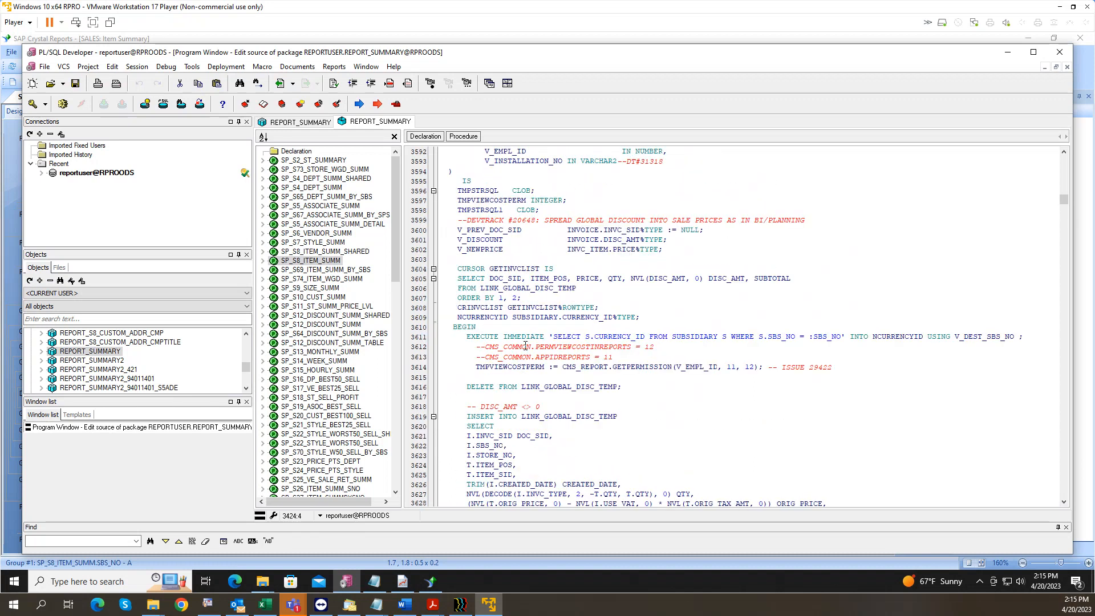
{"action": "scroll", "coordinate": [526, 347], "scroll_direction": "down", "scroll_amount": 13}
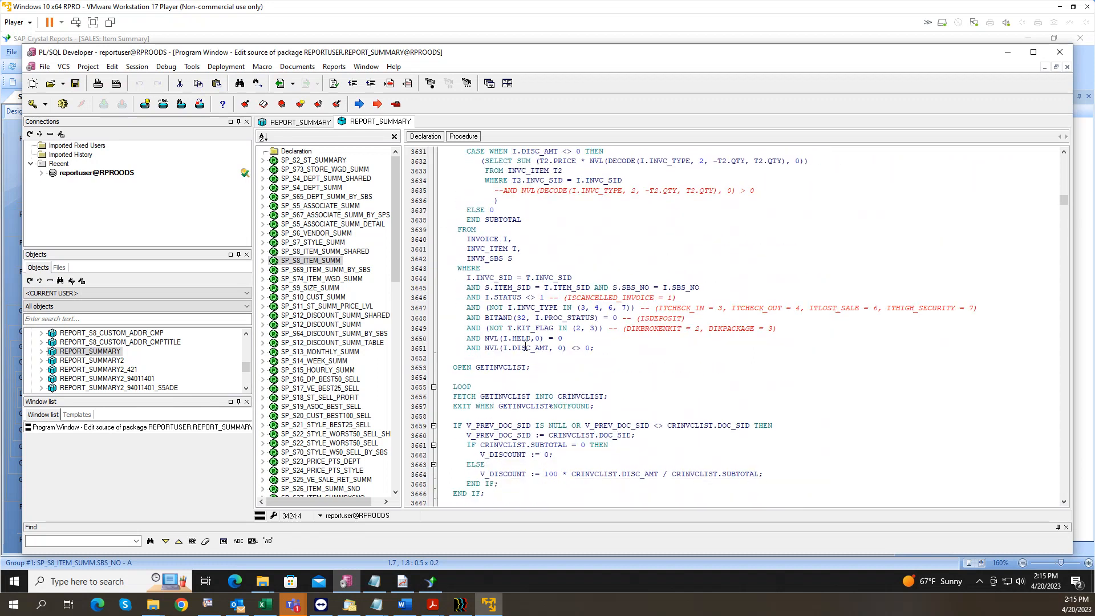
{"action": "scroll", "coordinate": [525, 346], "scroll_direction": "up", "scroll_amount": 11}
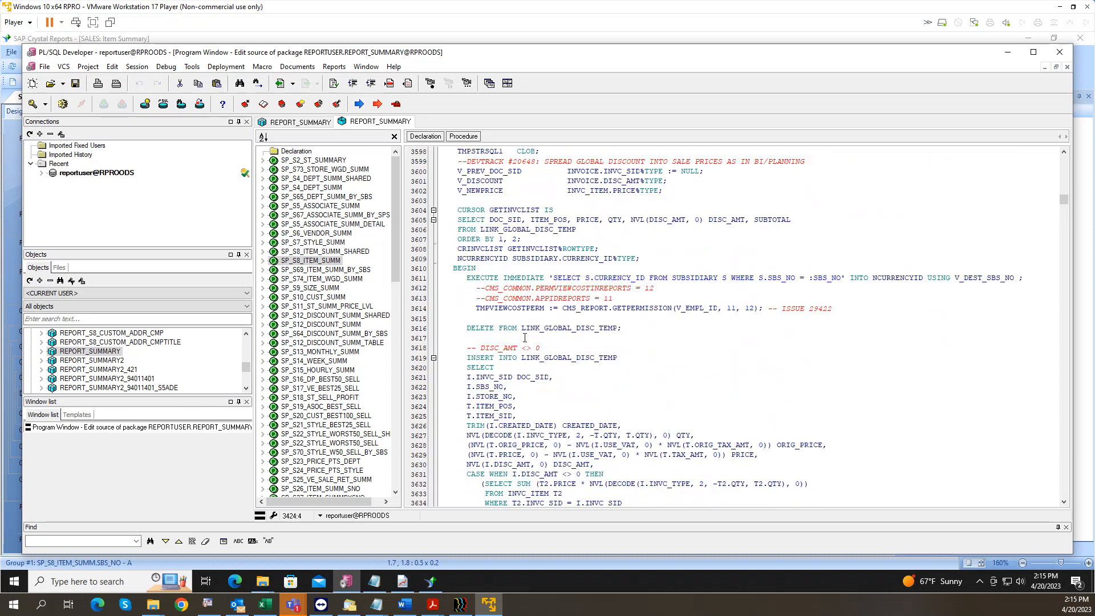
{"action": "scroll", "coordinate": [525, 338], "scroll_direction": "up", "scroll_amount": 9}
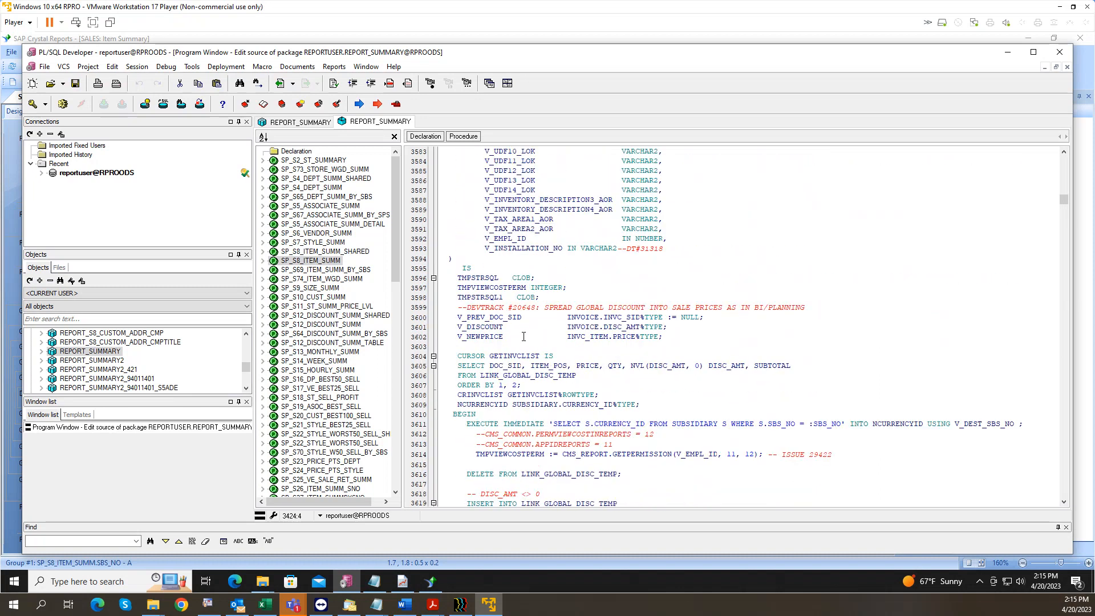
{"action": "left_click", "coordinate": [313, 252]}
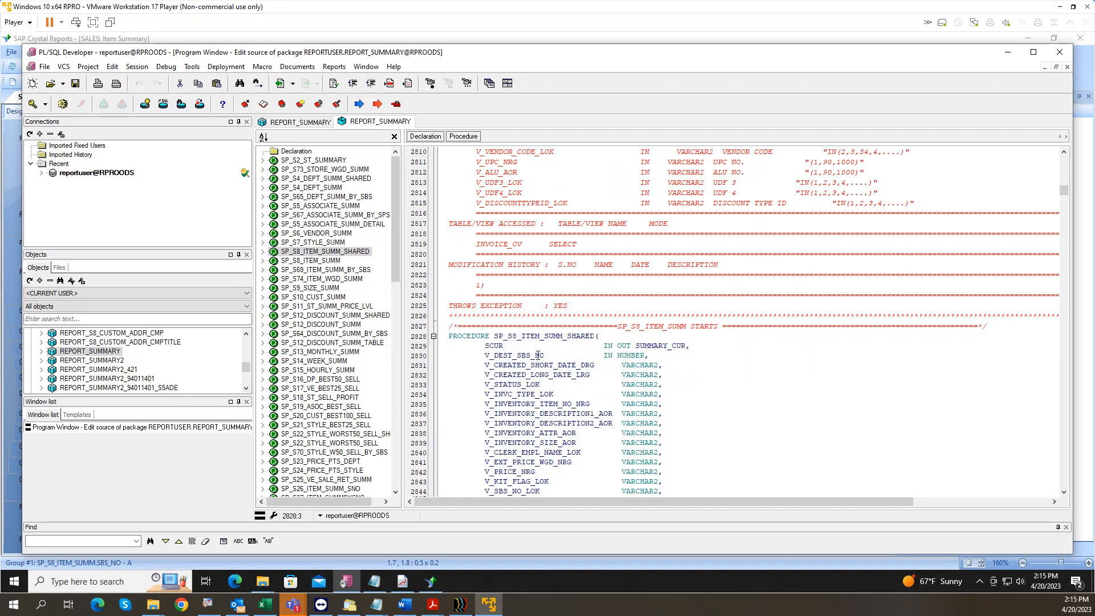
Step: Scroll SP_S8_ITEM_SUMM_SHARED down to its query, marking the SELECT and FROM keywords
{"action": "scroll", "coordinate": [537, 354], "scroll_direction": "down", "scroll_amount": 7}
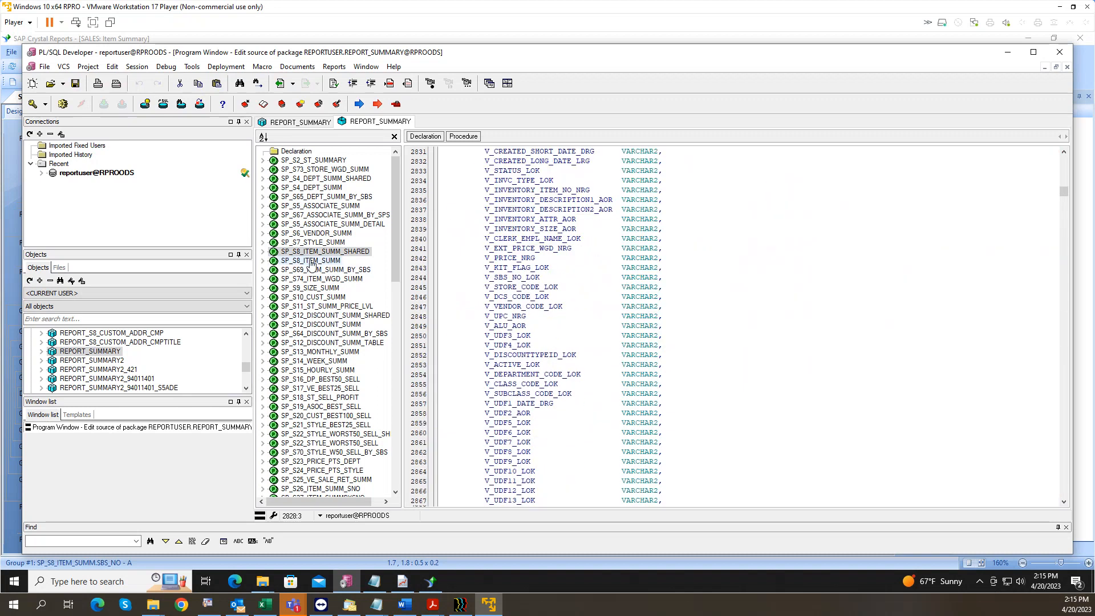
{"action": "scroll", "coordinate": [590, 289], "scroll_direction": "down", "scroll_amount": 1}
{"action": "scroll", "coordinate": [590, 289], "scroll_direction": "down", "scroll_amount": 17}
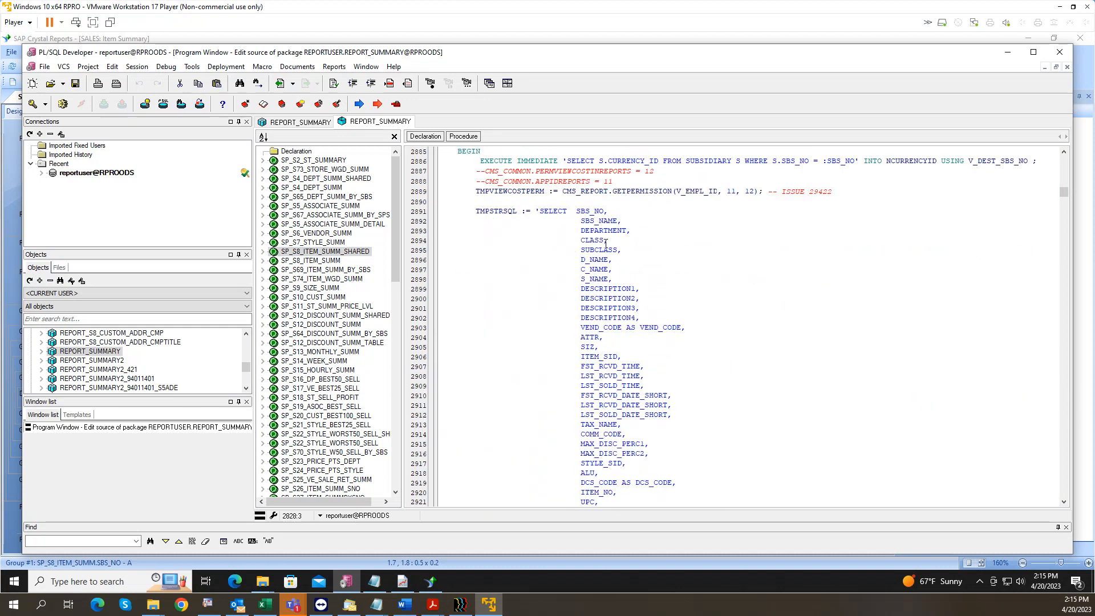
{"action": "left_click_drag", "start_coordinate": [539, 211], "coordinate": [575, 211]}
{"action": "scroll", "coordinate": [604, 341], "scroll_direction": "down", "scroll_amount": 17}
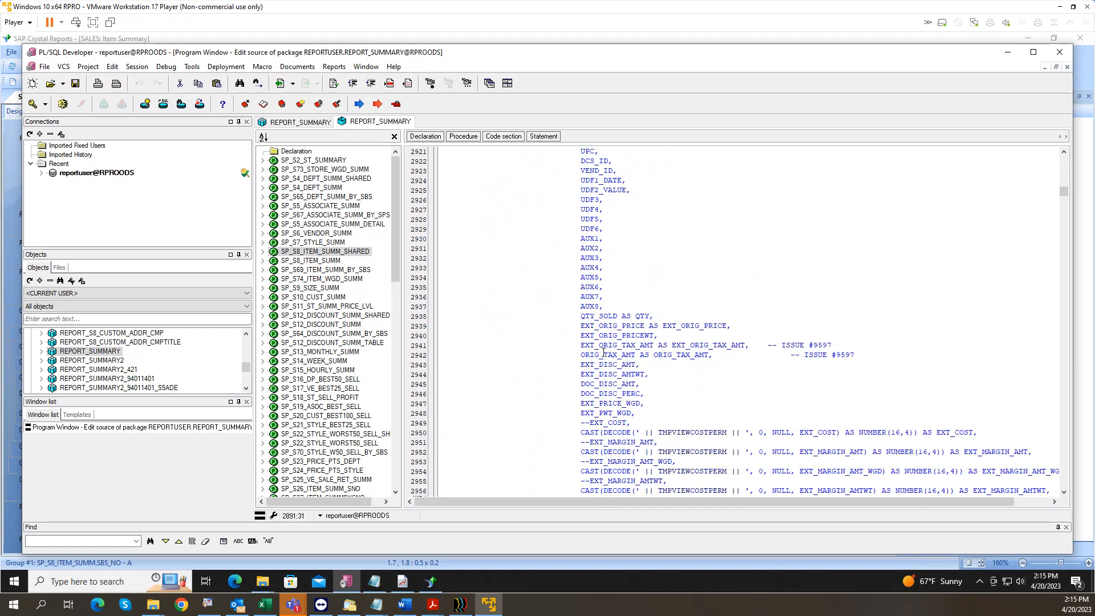
{"action": "scroll", "coordinate": [606, 352], "scroll_direction": "down", "scroll_amount": 20}
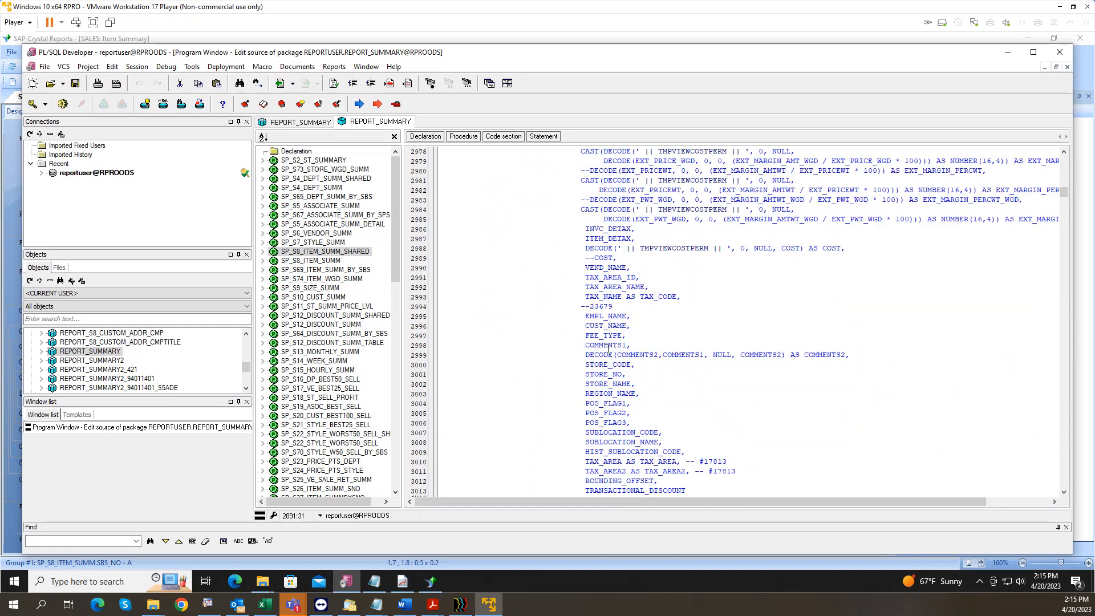
{"action": "scroll", "coordinate": [608, 351], "scroll_direction": "down", "scroll_amount": 1}
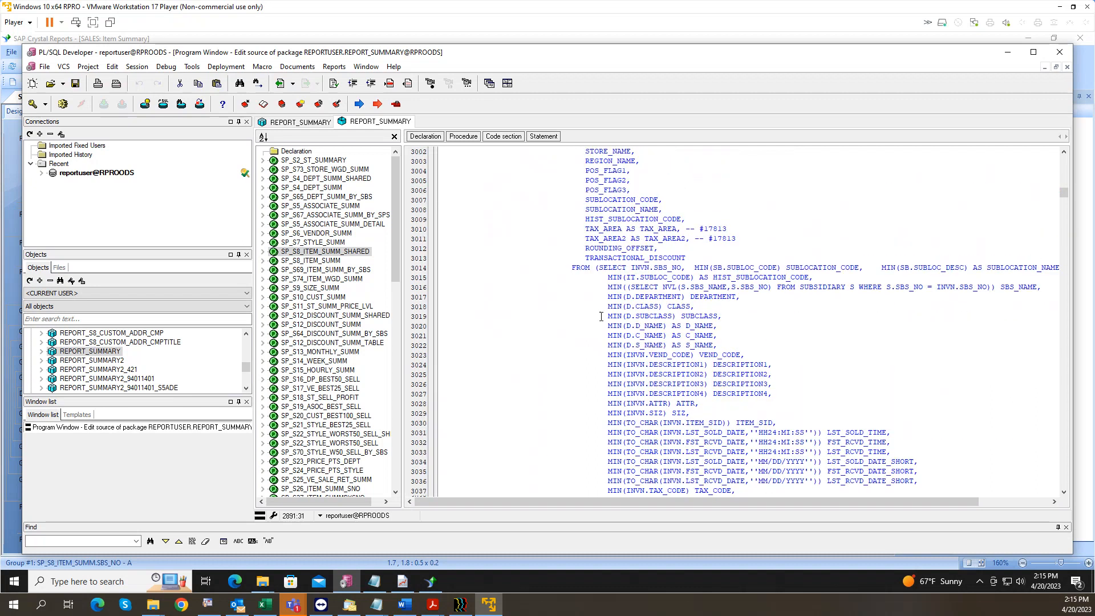
{"action": "double_click", "coordinate": [593, 269]}
{"action": "double_click", "coordinate": [613, 268]}
Step: Scroll through the rest of the query's SELECT list and INVOICE_V joins
{"action": "scroll", "coordinate": [644, 308], "scroll_direction": "down", "scroll_amount": 20}
{"action": "scroll", "coordinate": [645, 328], "scroll_direction": "down", "scroll_amount": 20}
{"action": "scroll", "coordinate": [644, 328], "scroll_direction": "down", "scroll_amount": 20}
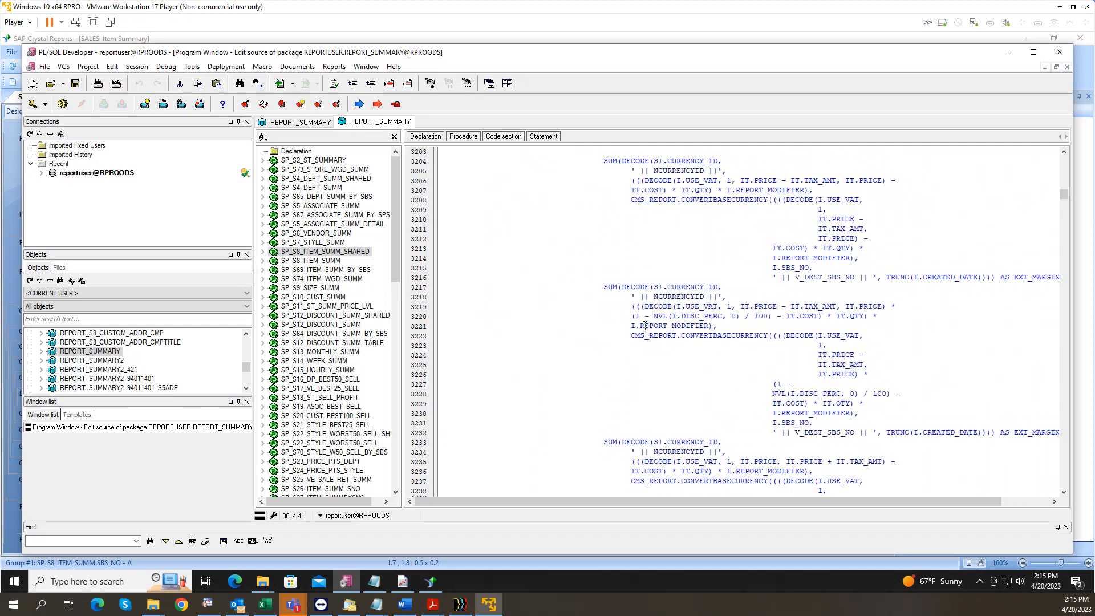
{"action": "scroll", "coordinate": [645, 327], "scroll_direction": "down", "scroll_amount": 20}
{"action": "scroll", "coordinate": [646, 329], "scroll_direction": "down", "scroll_amount": 20}
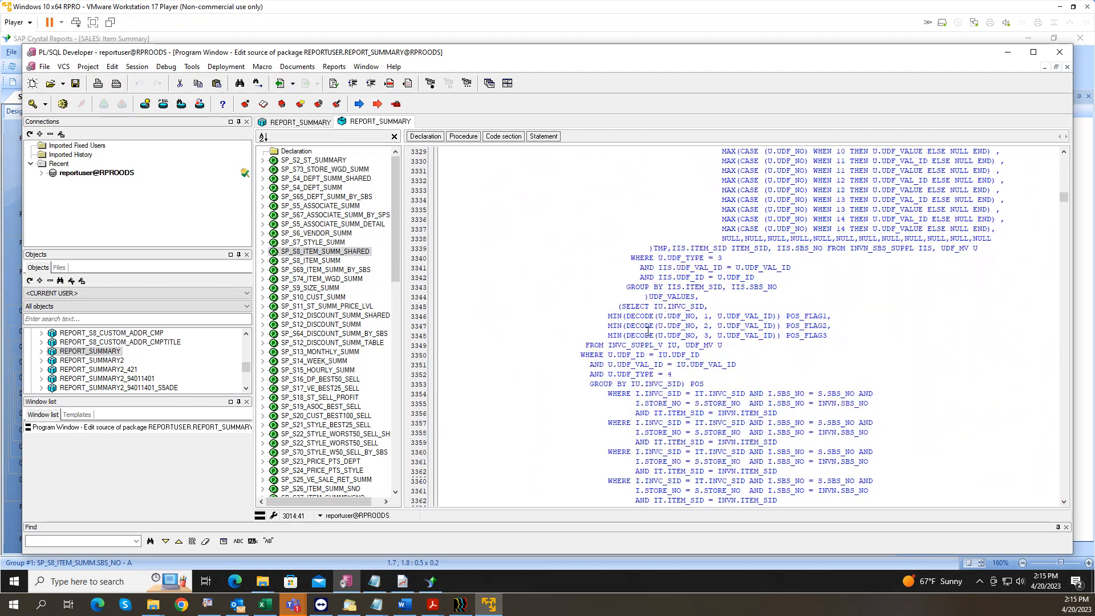
{"action": "scroll", "coordinate": [648, 329], "scroll_direction": "down", "scroll_amount": 3}
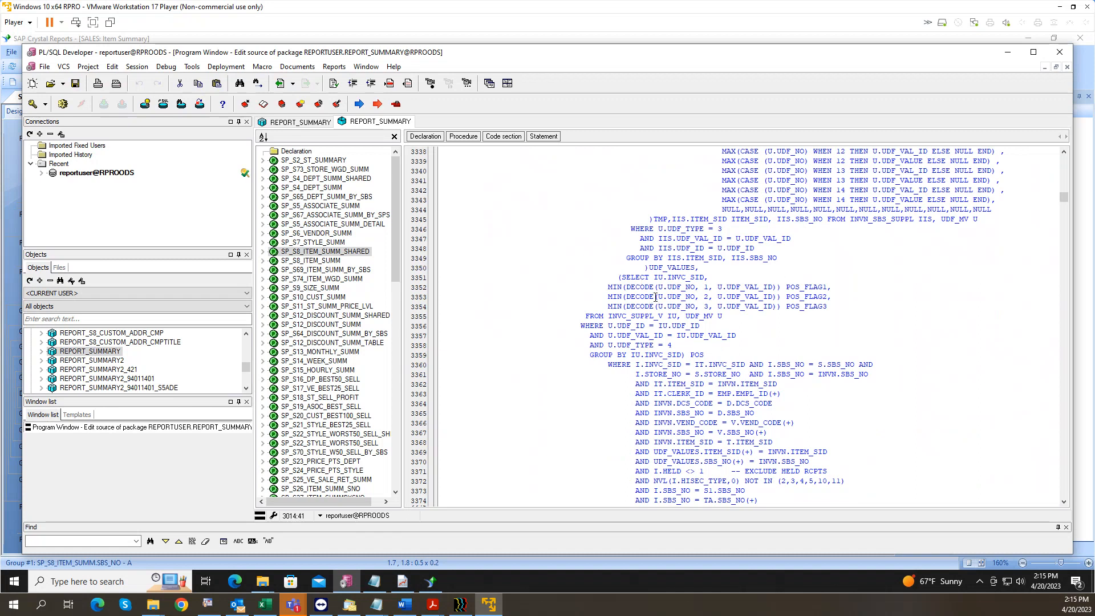
{"action": "scroll", "coordinate": [651, 300], "scroll_direction": "up", "scroll_amount": 17}
{"action": "scroll", "coordinate": [656, 297], "scroll_direction": "down", "scroll_amount": 20}
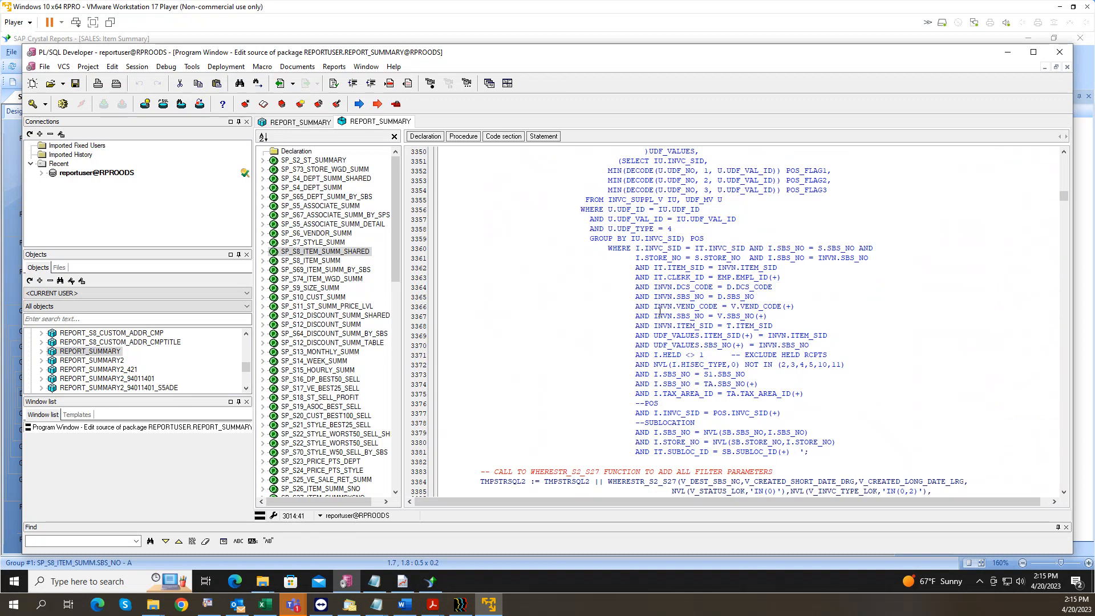
{"action": "scroll", "coordinate": [661, 310], "scroll_direction": "down", "scroll_amount": 5}
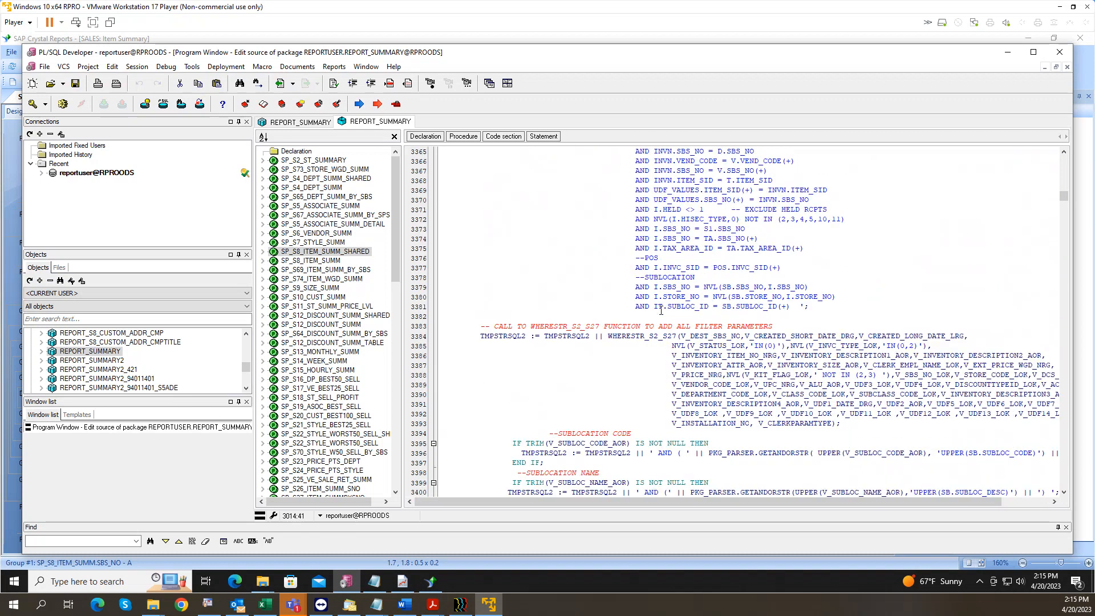
{"action": "scroll", "coordinate": [661, 311], "scroll_direction": "up", "scroll_amount": 6}
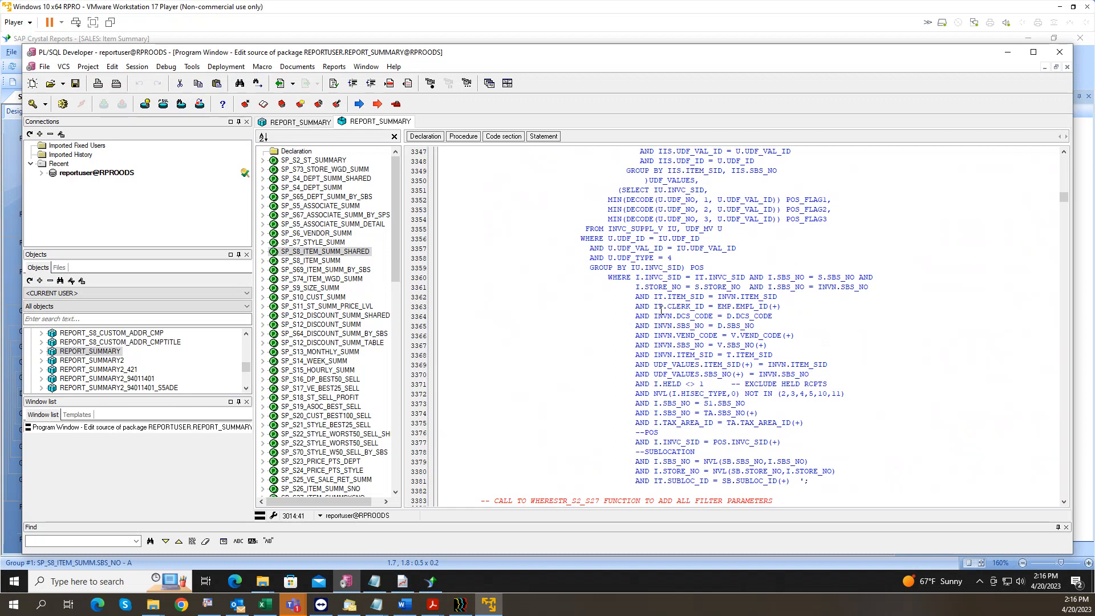
{"action": "scroll", "coordinate": [661, 311], "scroll_direction": "up", "scroll_amount": 19}
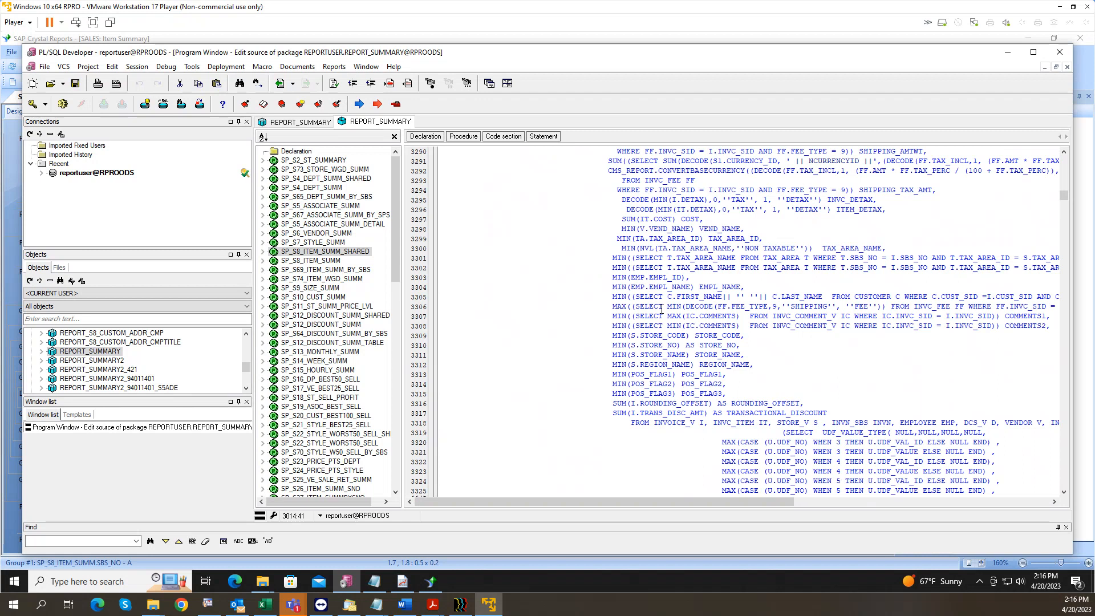
{"action": "left_click_drag", "start_coordinate": [656, 424], "coordinate": [756, 424]}
{"action": "left_click", "coordinate": [782, 424]}
{"action": "double_click", "coordinate": [782, 424]}
{"action": "left_click_drag", "start_coordinate": [835, 424], "coordinate": [891, 425]}
{"action": "left_click", "coordinate": [848, 423]}
{"action": "scroll", "coordinate": [682, 390], "scroll_direction": "down", "scroll_amount": 20}
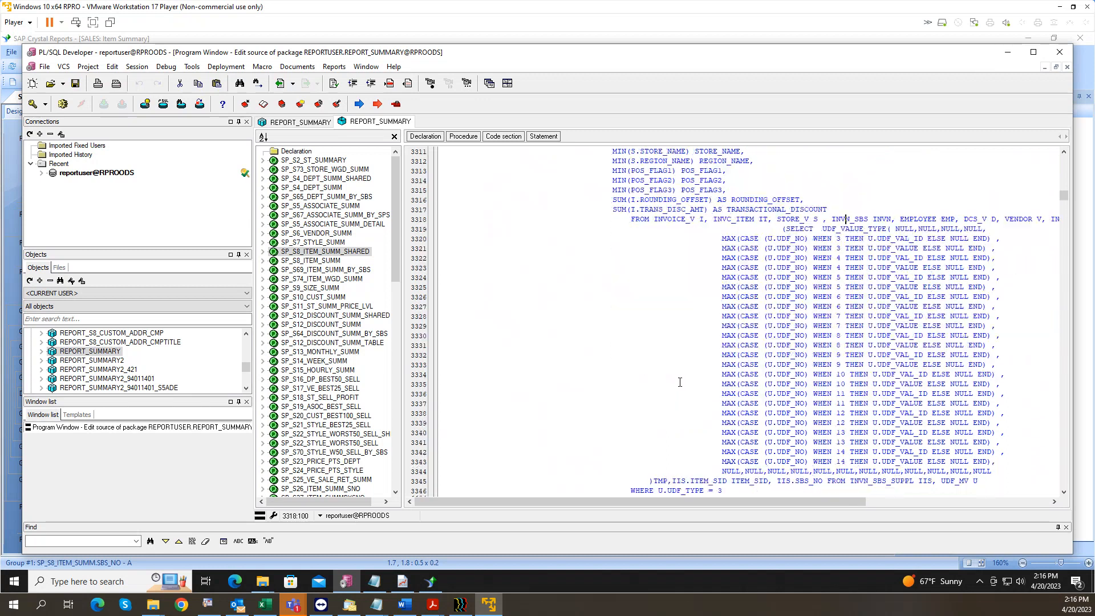
{"action": "scroll", "coordinate": [683, 390], "scroll_direction": "down", "scroll_amount": 10}
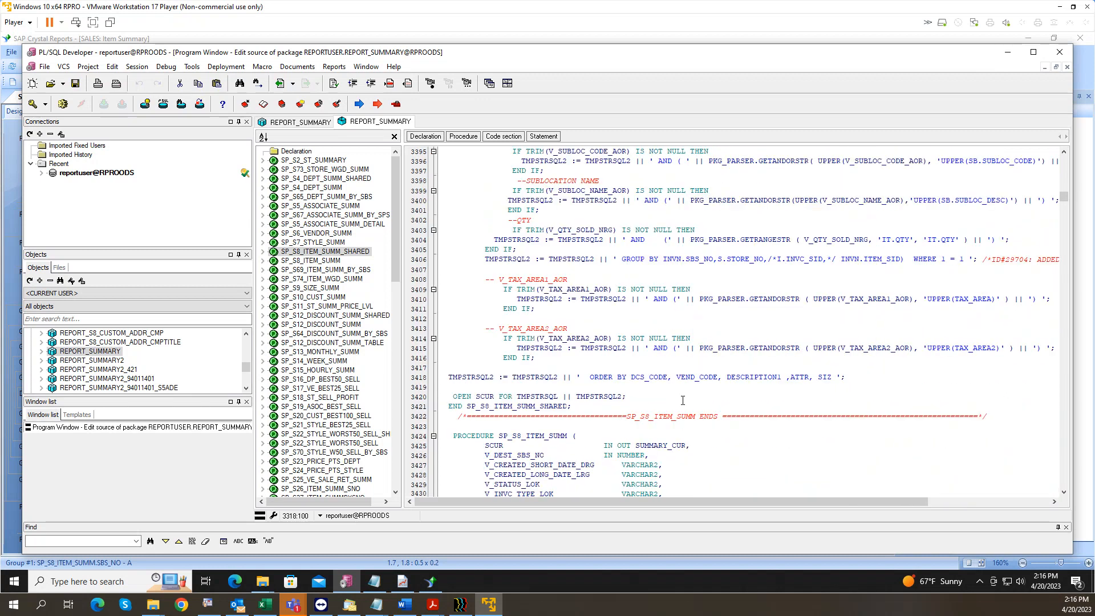
{"action": "left_click_drag", "start_coordinate": [486, 396], "coordinate": [575, 423]}
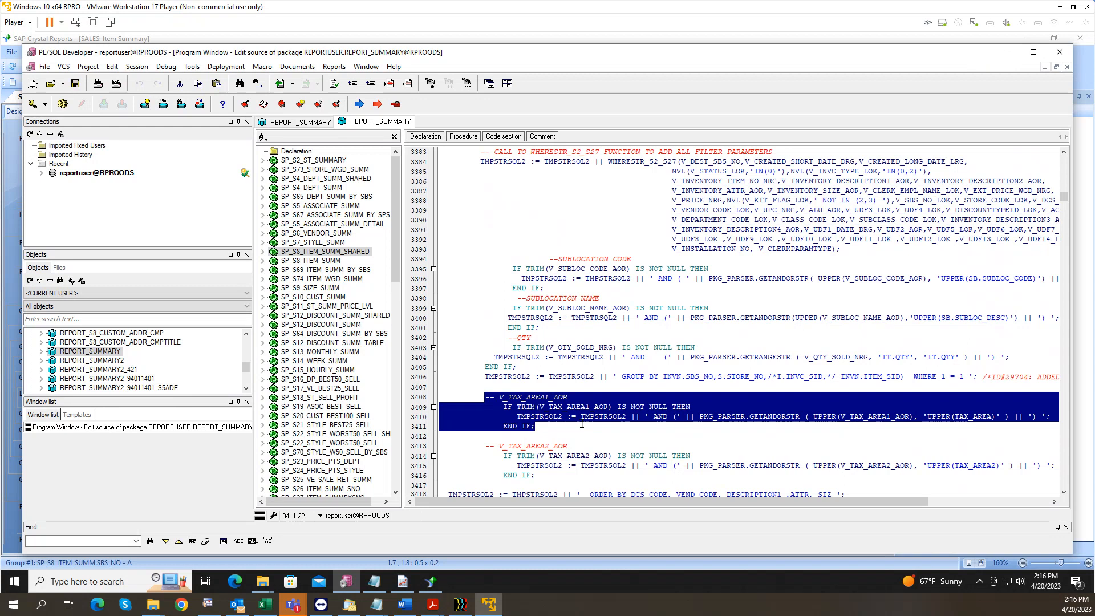
{"action": "left_click", "coordinate": [1007, 52]}
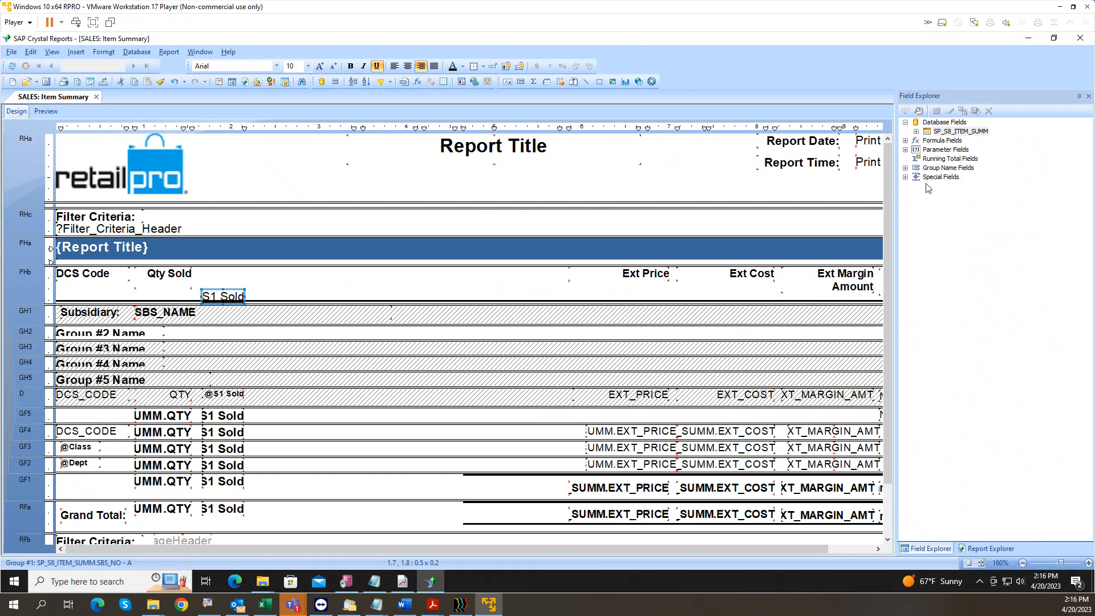
Step: Expand Parameter Fields and point out parameters like V_CLERK_EMPL_NAME_LOK, V_UPC_NRG and V_UDF6_LOK
{"action": "left_click", "coordinate": [905, 150]}
{"action": "left_click", "coordinate": [943, 230]}
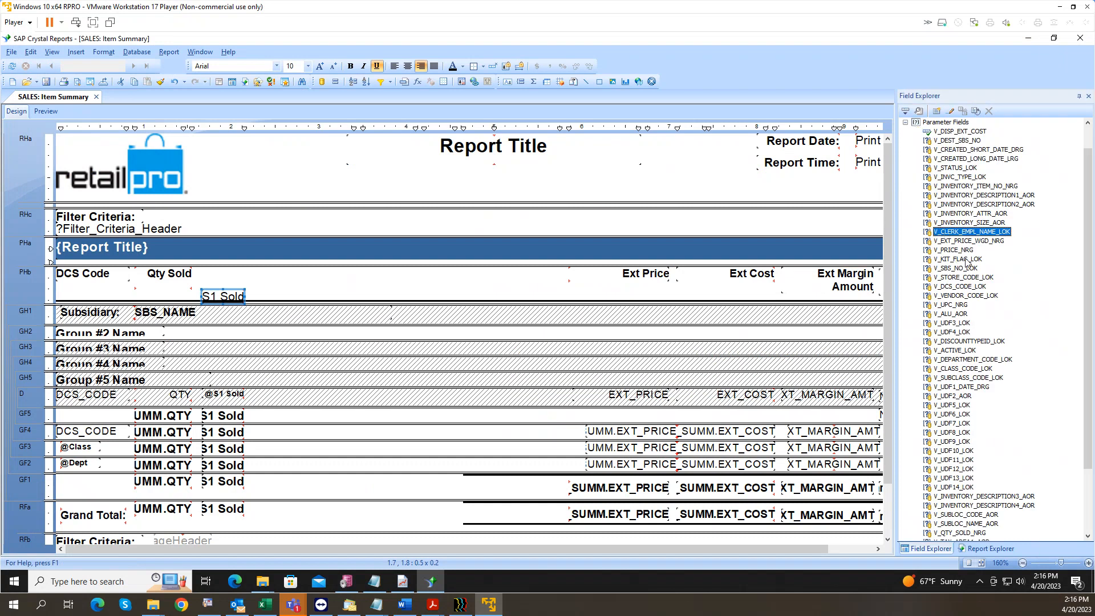
{"action": "left_click", "coordinate": [937, 305]}
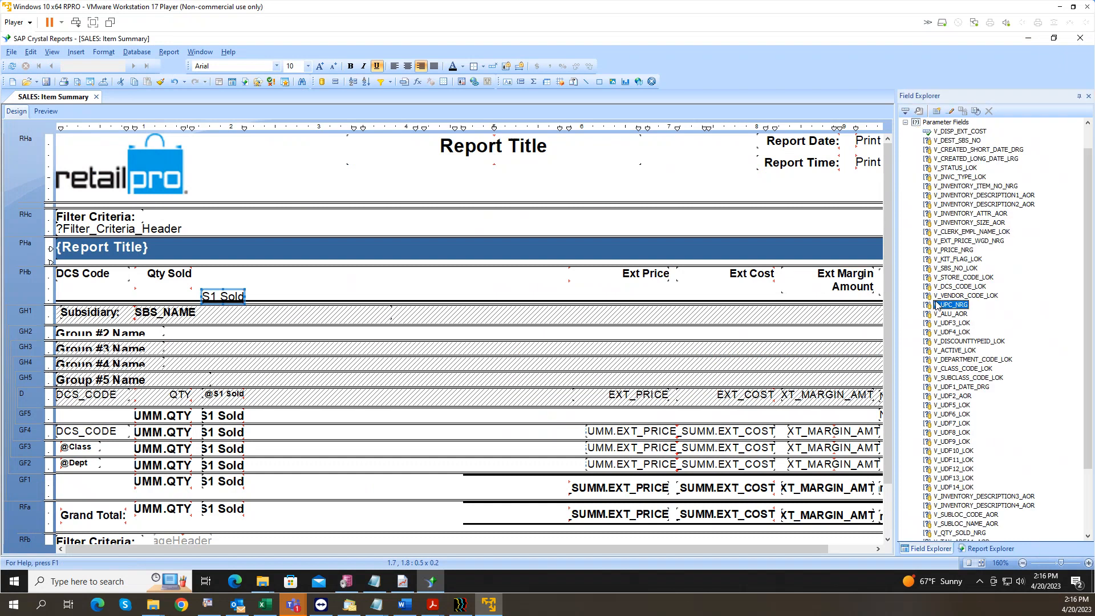
{"action": "left_click", "coordinate": [940, 361]}
{"action": "left_click", "coordinate": [947, 415]}
{"action": "left_click", "coordinate": [970, 215]}
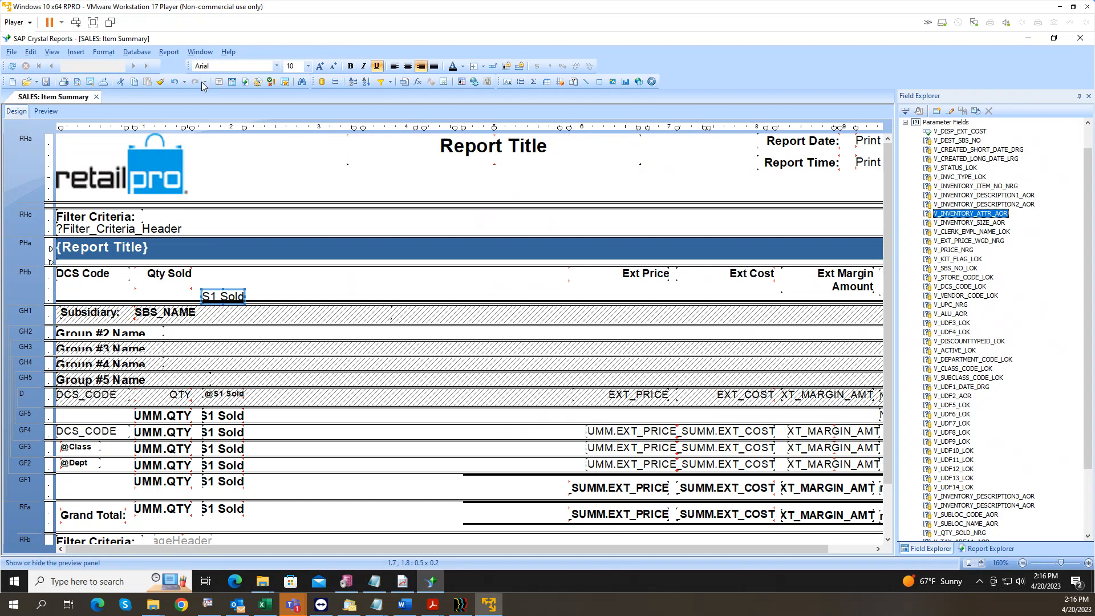
Step: In Set Datasource Location, select the current SP_S8_ITEM_SUMM source and check its owner
{"action": "left_click", "coordinate": [137, 52]}
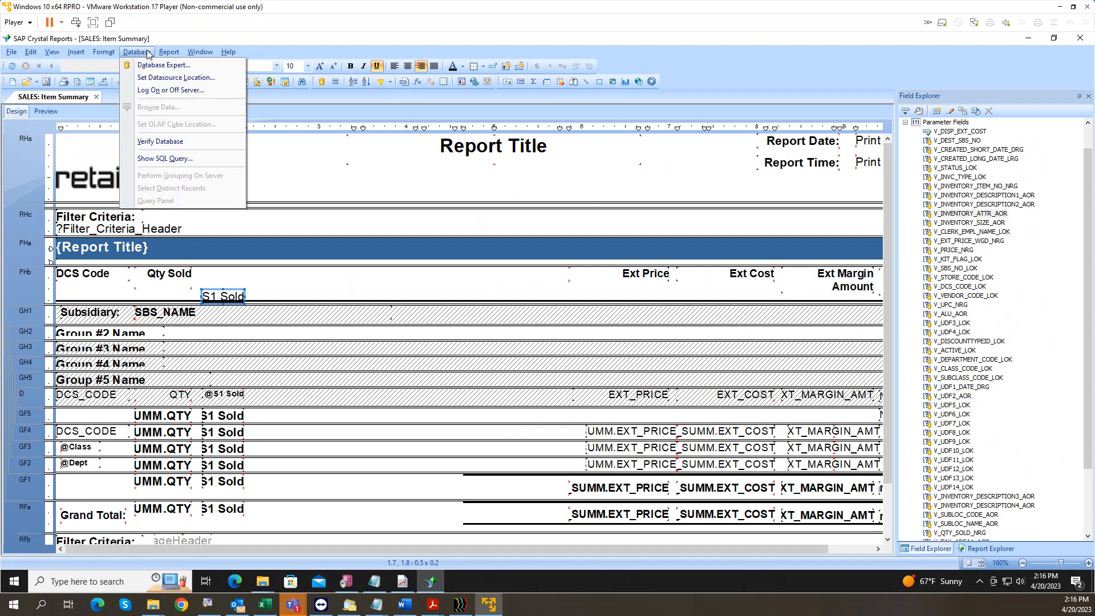
{"action": "left_click", "coordinate": [156, 77]}
{"action": "left_click", "coordinate": [263, 123]}
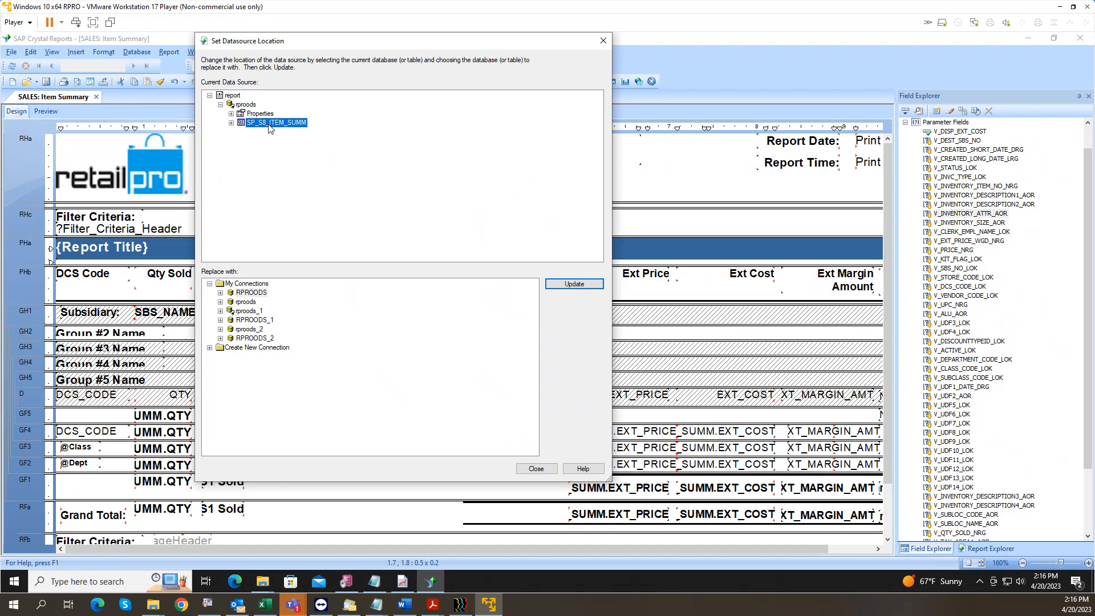
{"action": "left_click", "coordinate": [220, 291]}
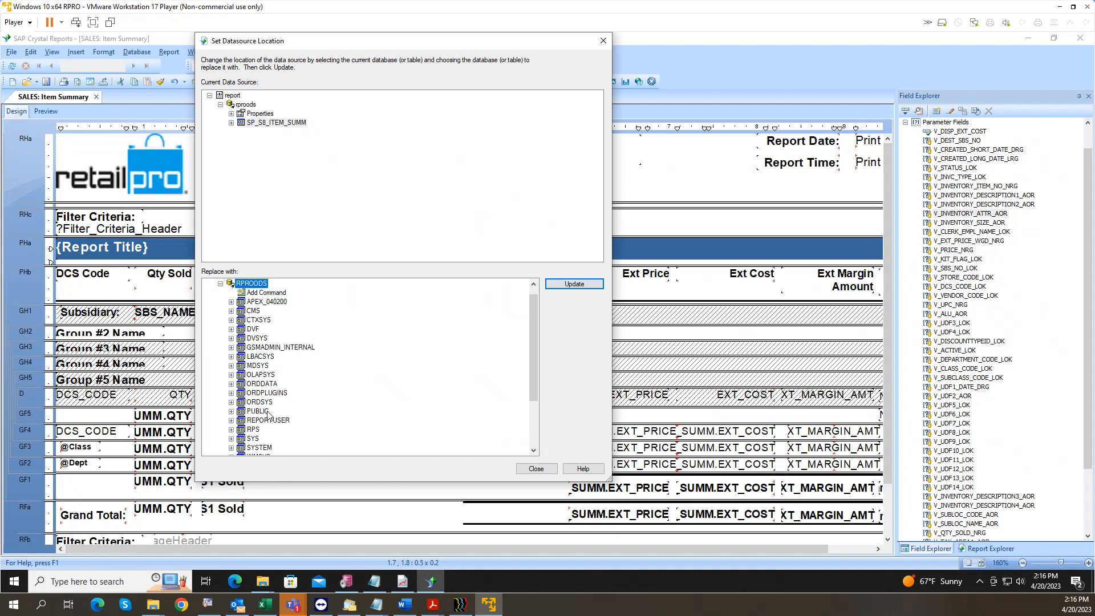
{"action": "left_click", "coordinate": [231, 123]}
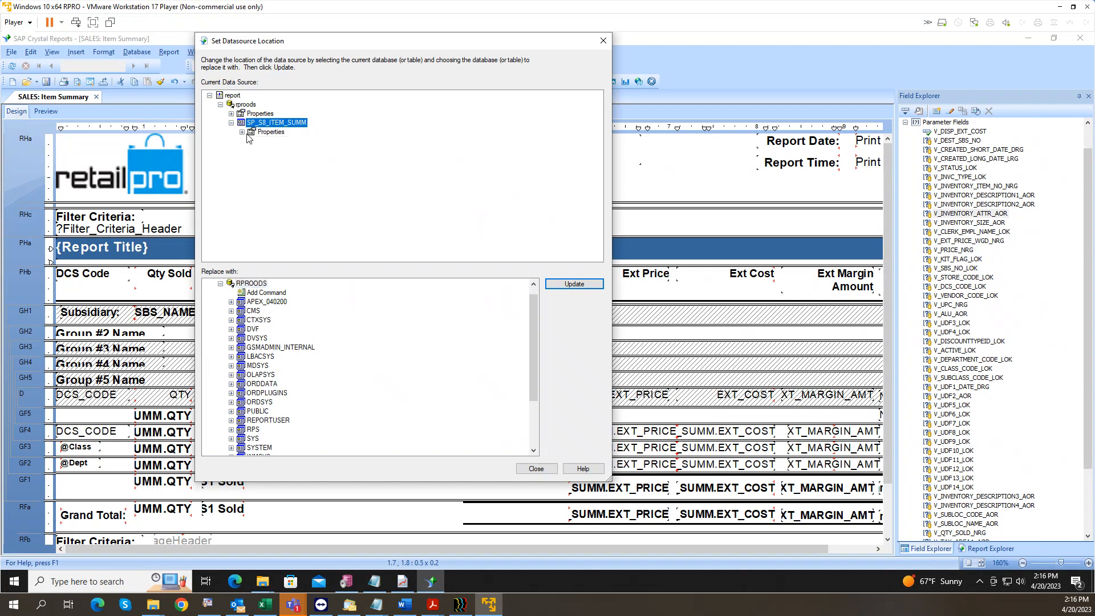
{"action": "left_click", "coordinate": [241, 132]}
{"action": "left_click", "coordinate": [312, 168]}
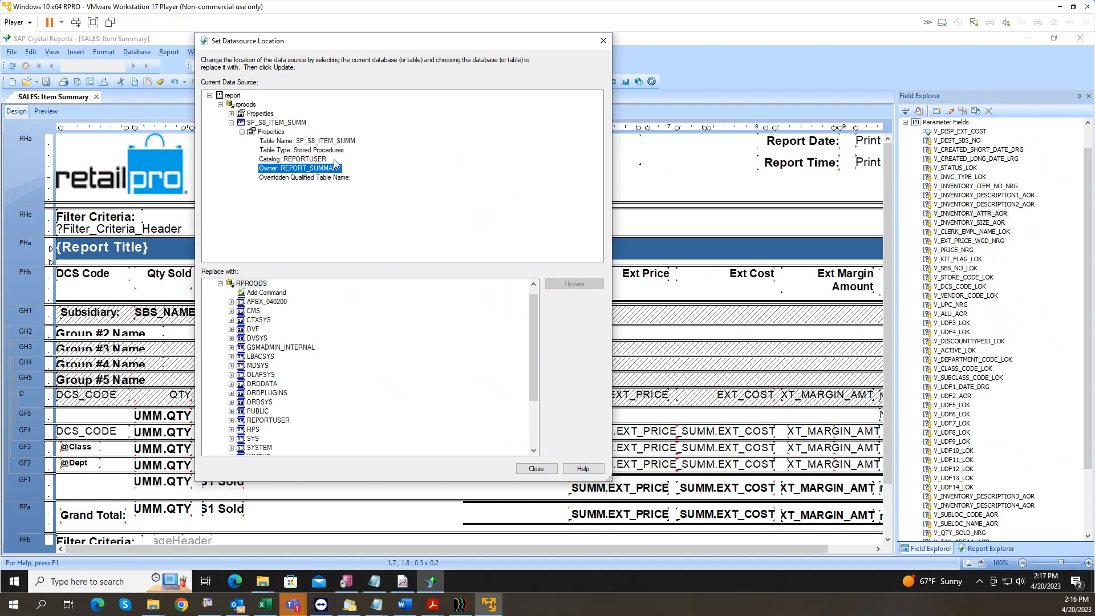
{"action": "left_click", "coordinate": [275, 123]}
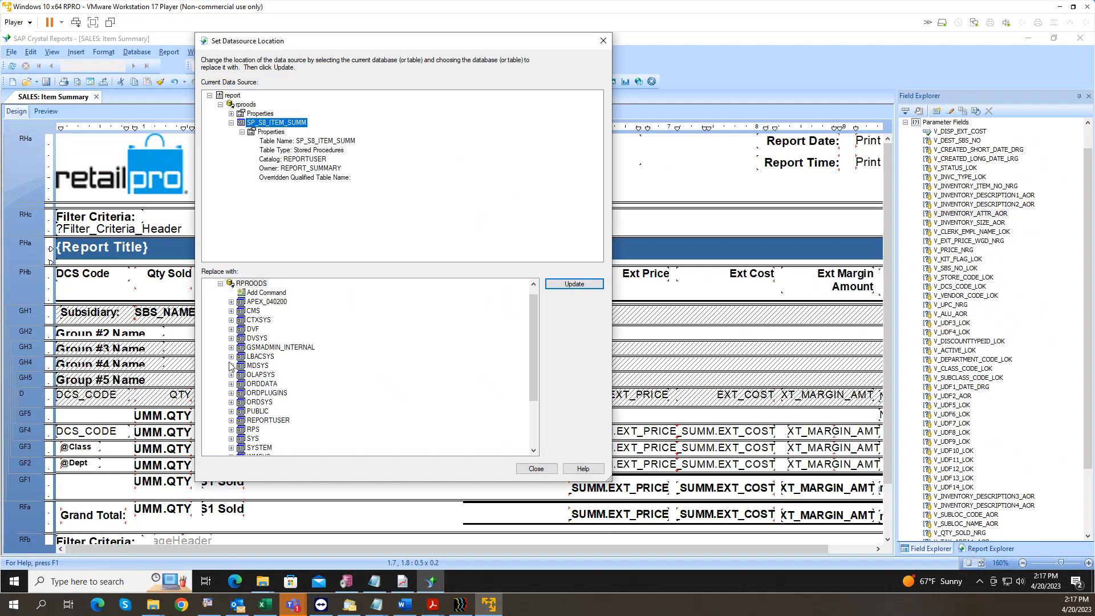
Step: Browse the REPORTUSER catalog, including REPORT_SUMMARY_9_3_287_S8_WS_F's stored procedures
{"action": "left_click", "coordinate": [232, 420]}
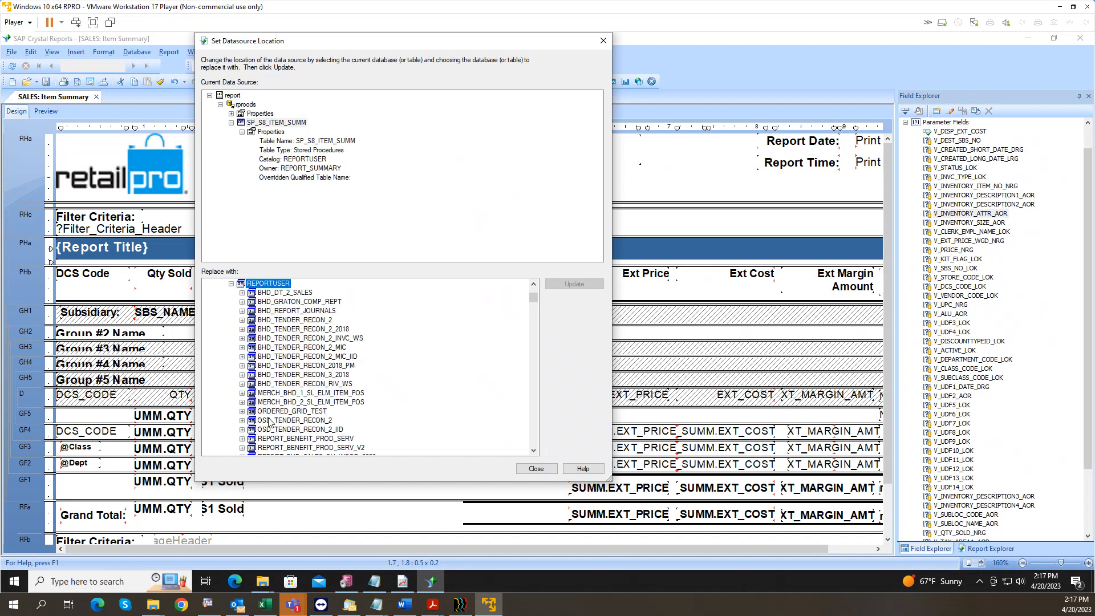
{"action": "scroll", "coordinate": [302, 405], "scroll_direction": "down", "scroll_amount": 5}
{"action": "scroll", "coordinate": [308, 406], "scroll_direction": "down", "scroll_amount": 10}
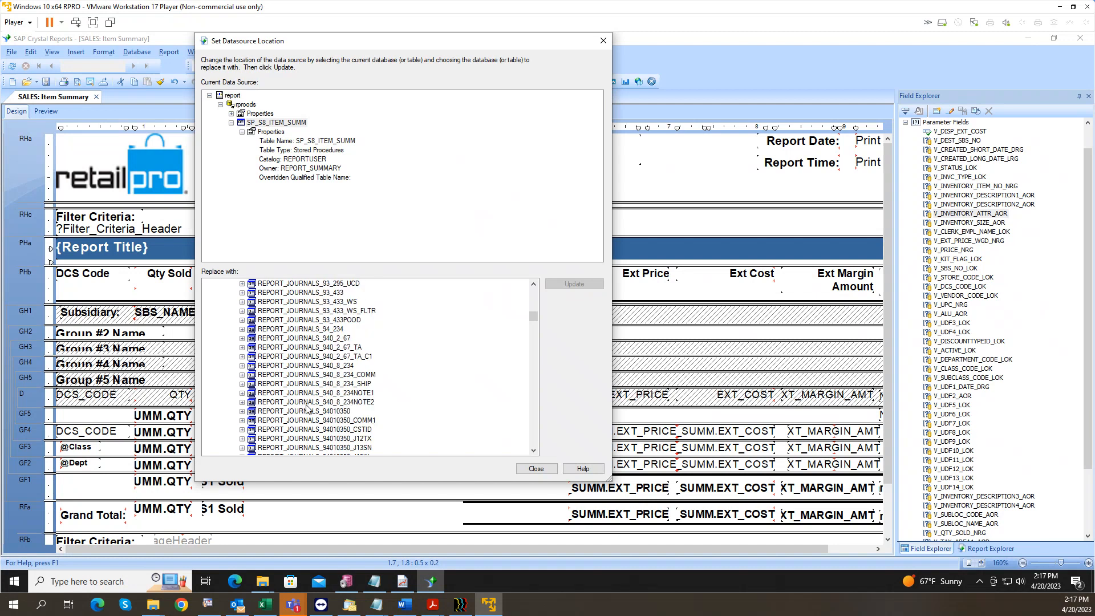
{"action": "scroll", "coordinate": [321, 406], "scroll_direction": "down", "scroll_amount": 5}
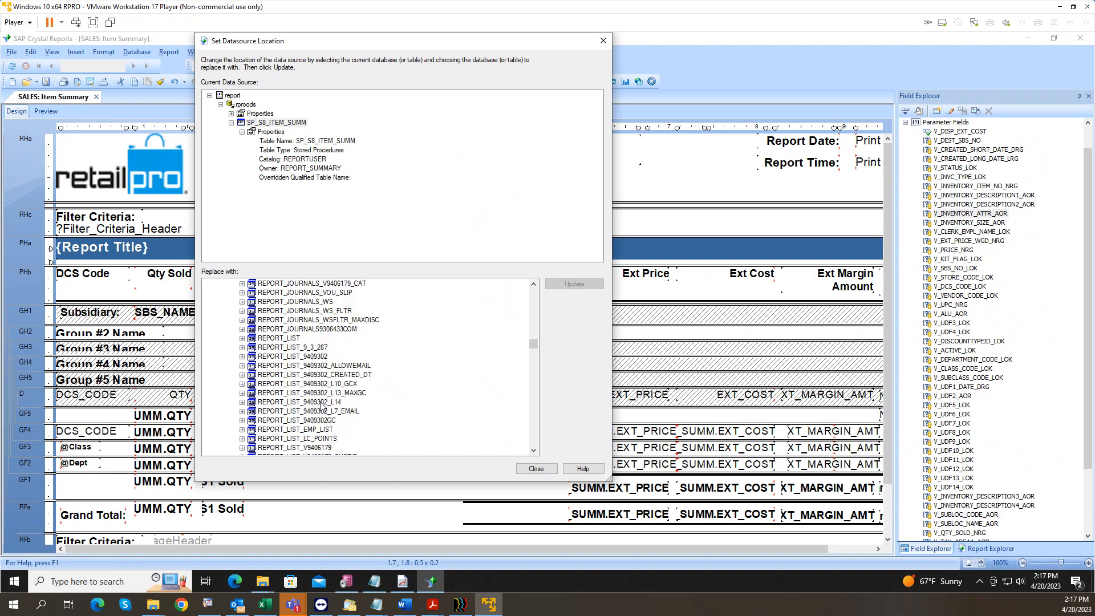
{"action": "scroll", "coordinate": [322, 406], "scroll_direction": "down", "scroll_amount": 15}
{"action": "scroll", "coordinate": [323, 406], "scroll_direction": "down", "scroll_amount": 15}
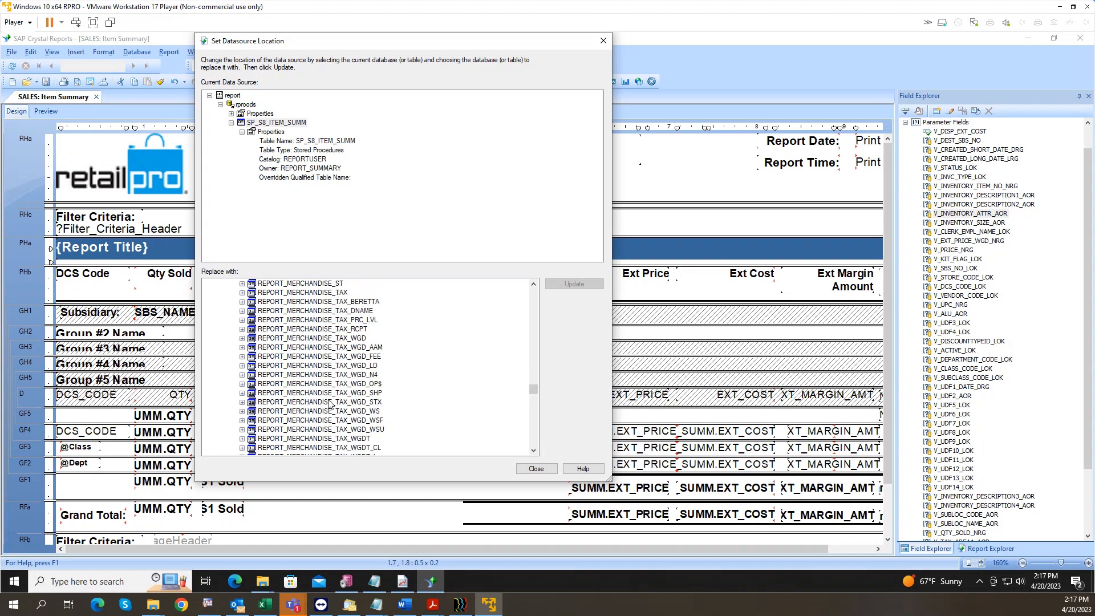
{"action": "scroll", "coordinate": [330, 404], "scroll_direction": "down", "scroll_amount": 10}
{"action": "scroll", "coordinate": [330, 404], "scroll_direction": "down", "scroll_amount": 6}
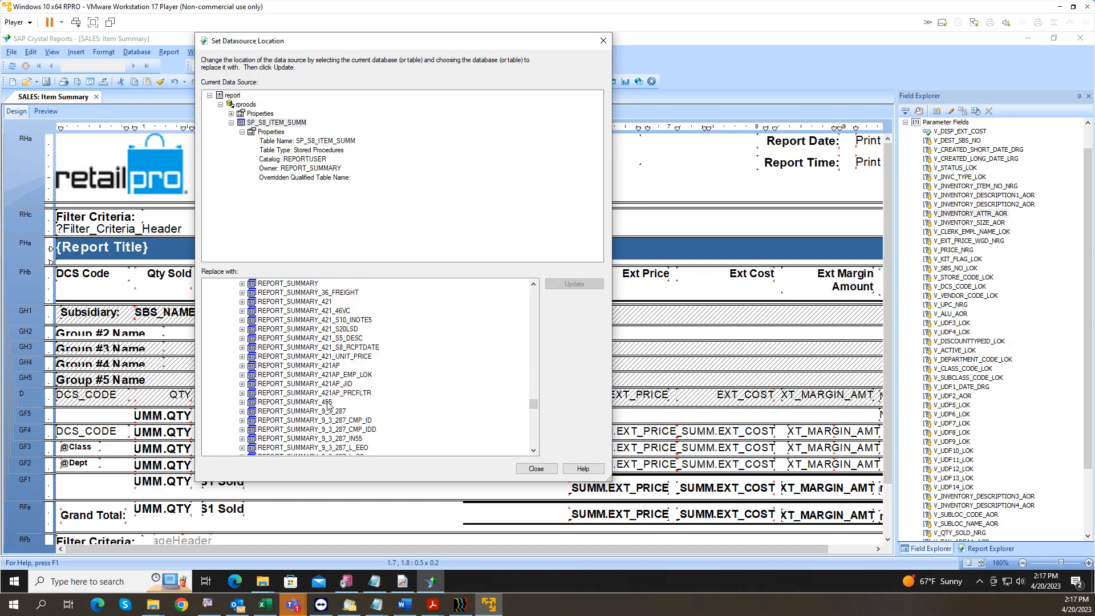
{"action": "scroll", "coordinate": [348, 394], "scroll_direction": "down", "scroll_amount": 7}
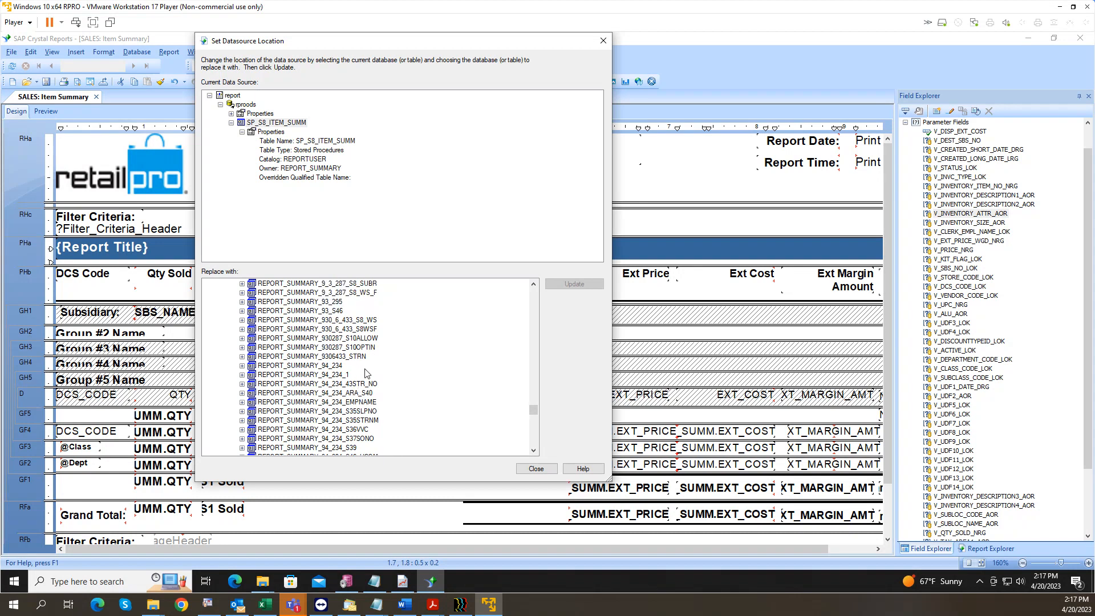
{"action": "scroll", "coordinate": [366, 373], "scroll_direction": "down", "scroll_amount": 2}
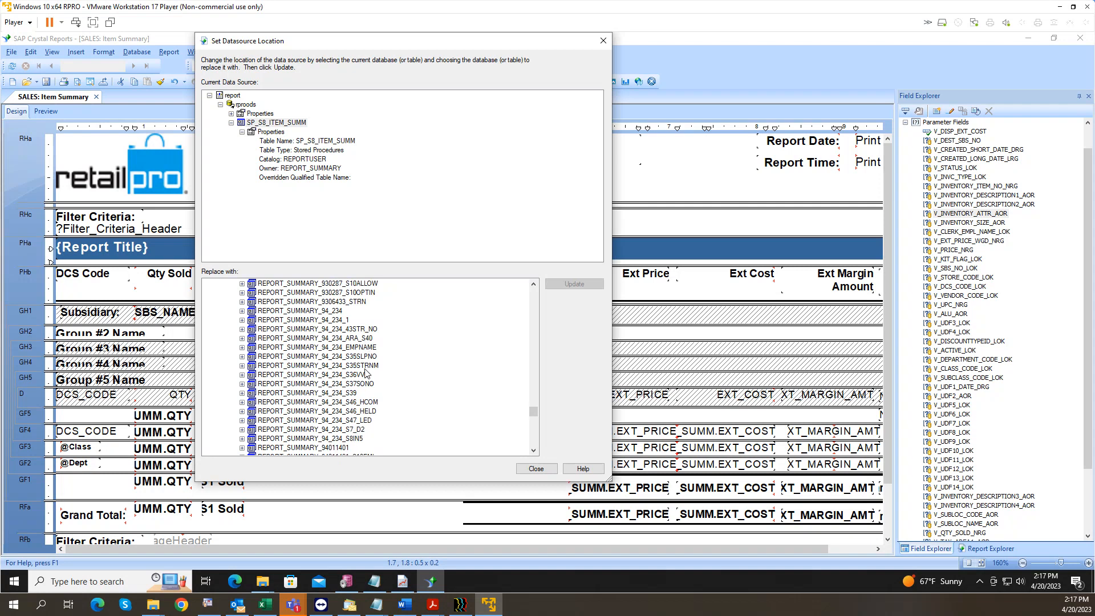
{"action": "scroll", "coordinate": [366, 373], "scroll_direction": "up", "scroll_amount": 1}
{"action": "scroll", "coordinate": [366, 374], "scroll_direction": "up", "scroll_amount": 3}
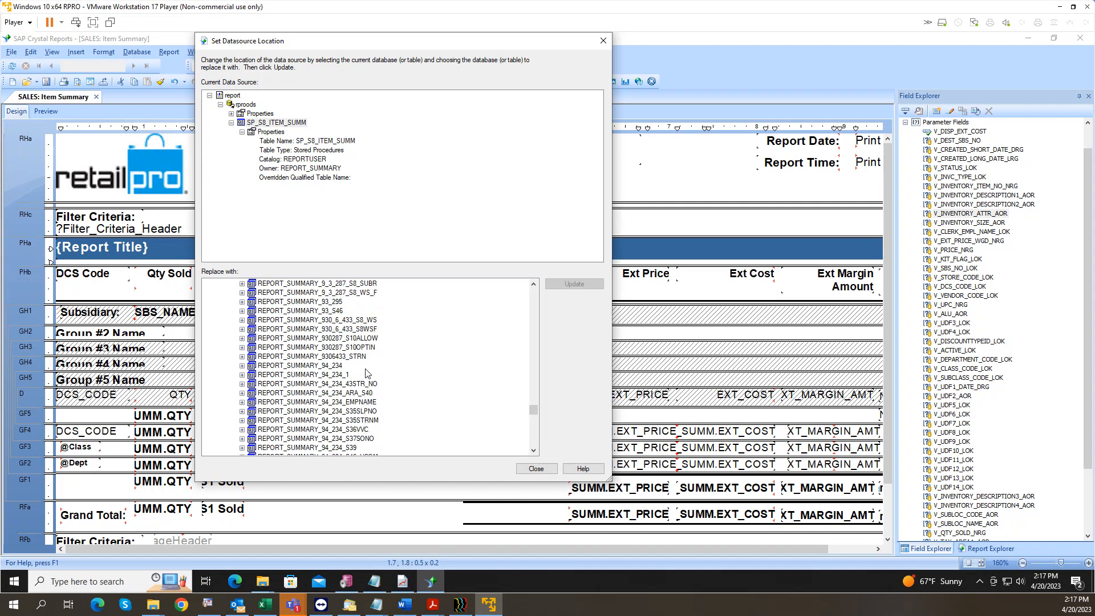
{"action": "left_click", "coordinate": [360, 348]}
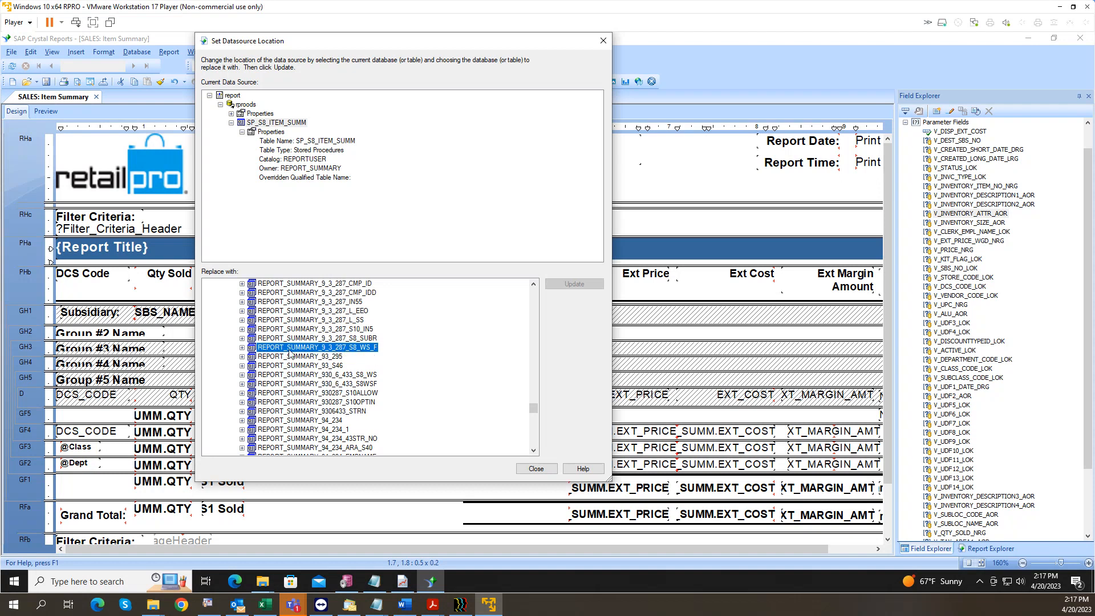
{"action": "left_click", "coordinate": [242, 347]}
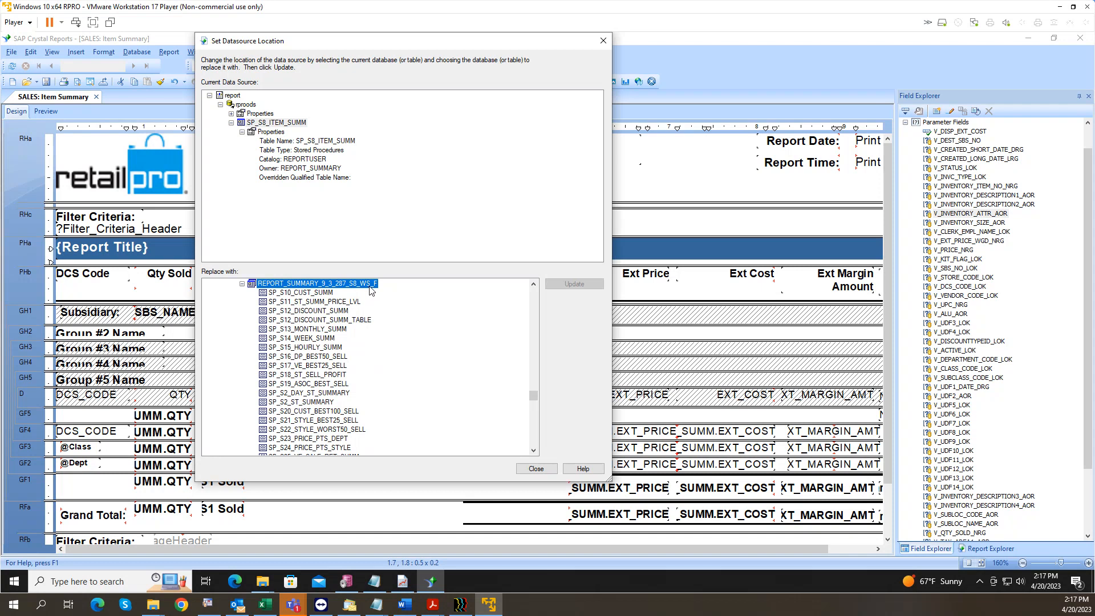
{"action": "left_click", "coordinate": [301, 420]}
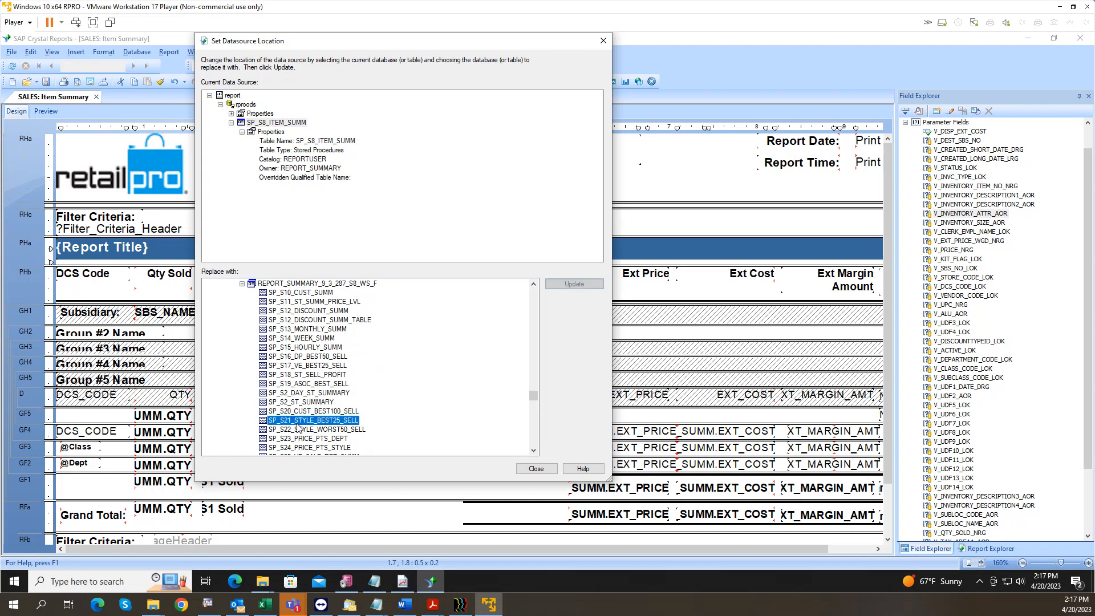
Step: Replace SP_S8_ITEM_SUMM with the REPORTUSER SP_S8_ITEM_SUMM procedure, confirm the prompt, and close
{"action": "left_click", "coordinate": [288, 123]}
{"action": "scroll", "coordinate": [290, 376], "scroll_direction": "down", "scroll_amount": 5}
{"action": "scroll", "coordinate": [289, 376], "scroll_direction": "down", "scroll_amount": 10}
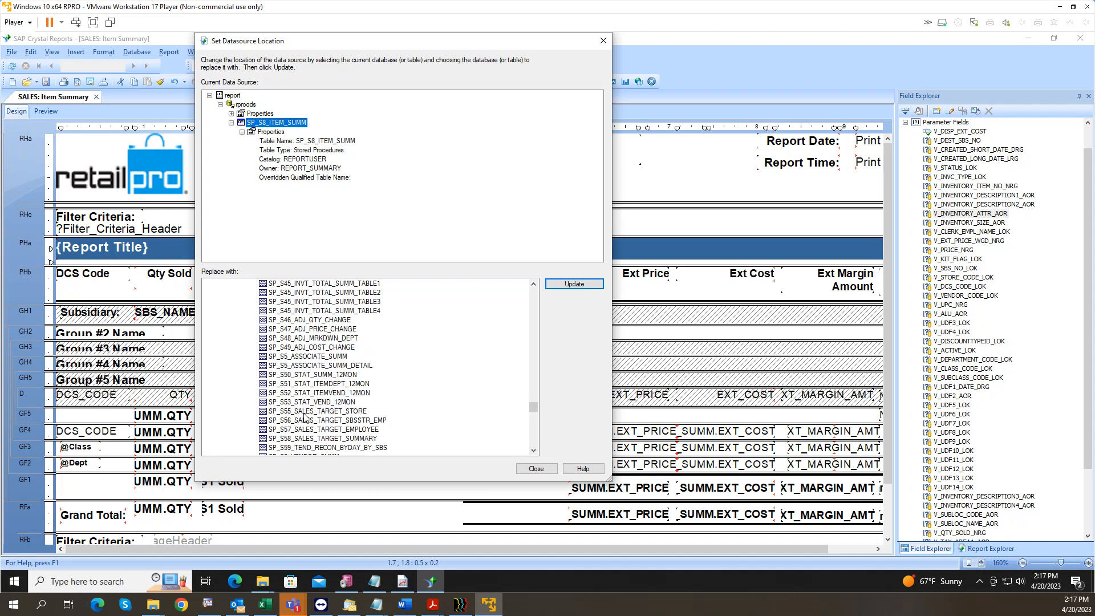
{"action": "scroll", "coordinate": [304, 418], "scroll_direction": "down", "scroll_amount": 3}
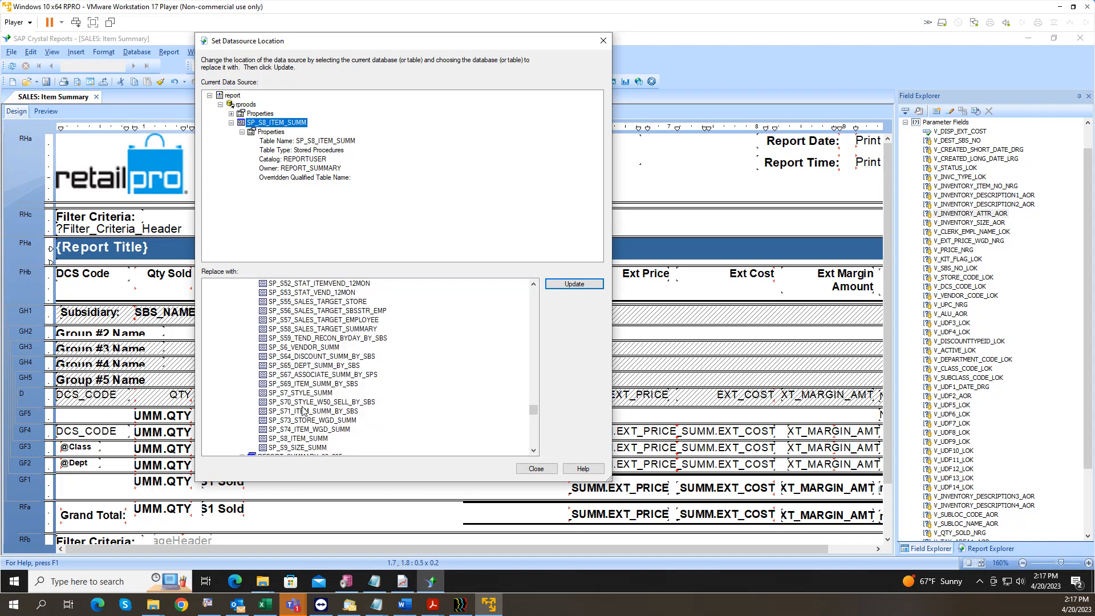
{"action": "left_click", "coordinate": [302, 439]}
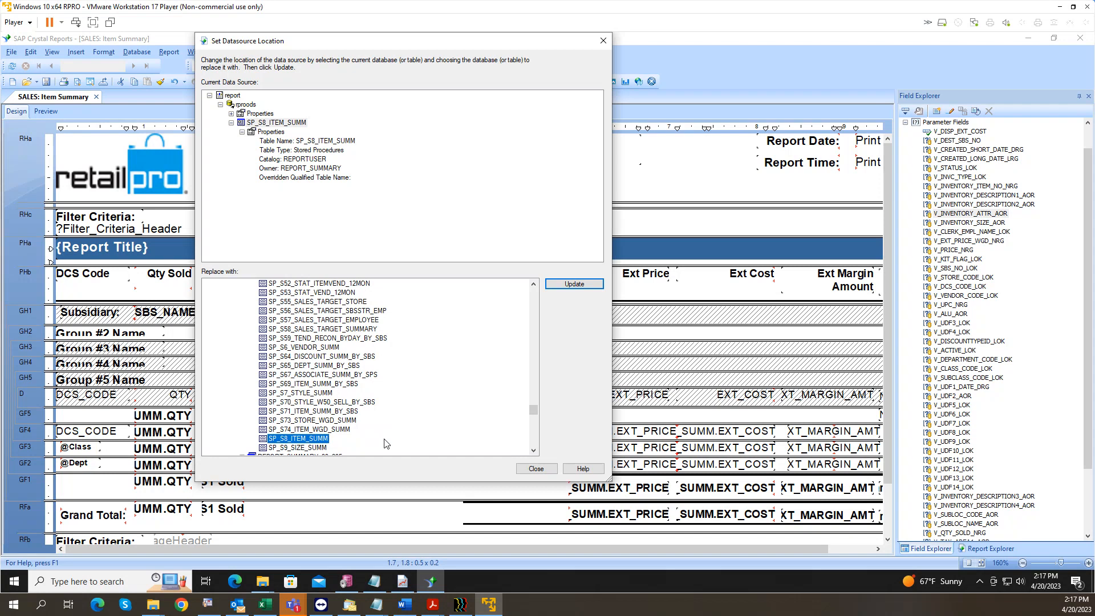
{"action": "left_click", "coordinate": [291, 124]}
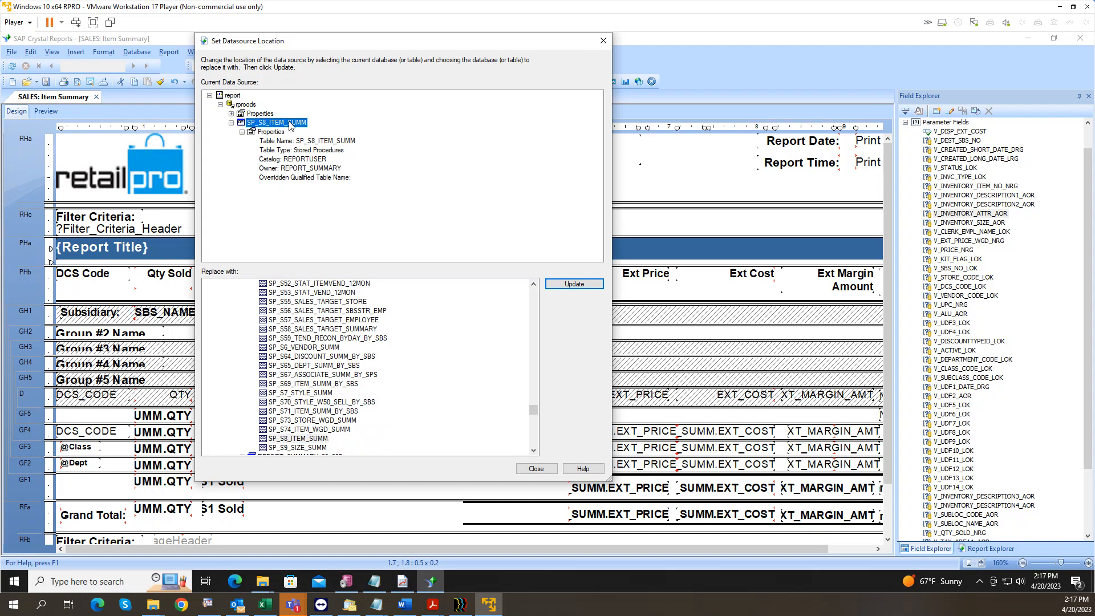
{"action": "left_click", "coordinate": [296, 439]}
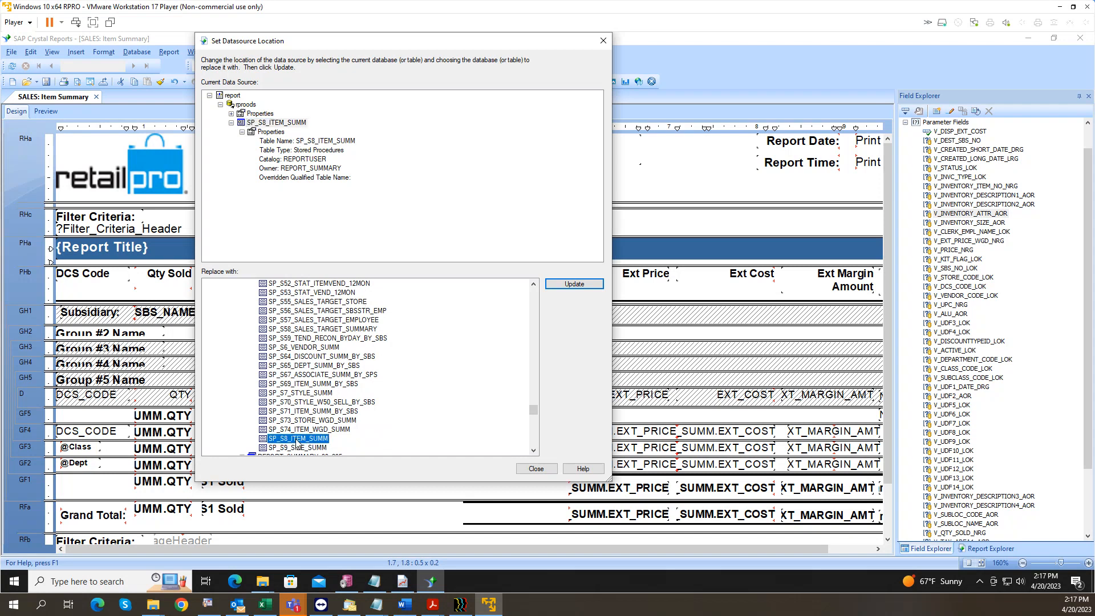
{"action": "left_click", "coordinate": [573, 284]}
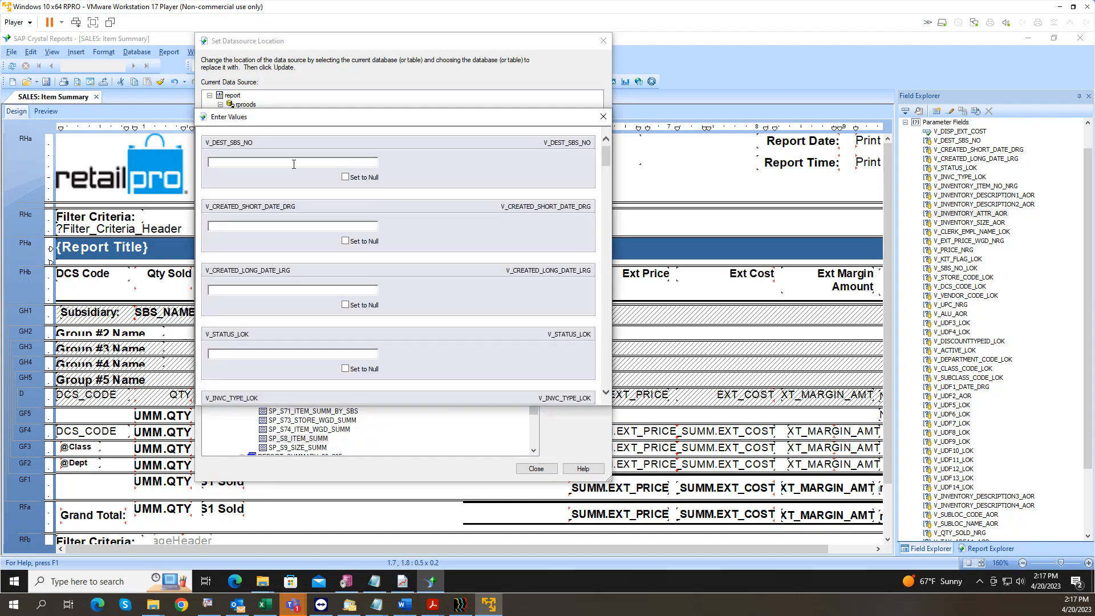
{"action": "key", "text": "Return"}
{"action": "key", "text": "Return"}
{"action": "key", "text": "Return"}
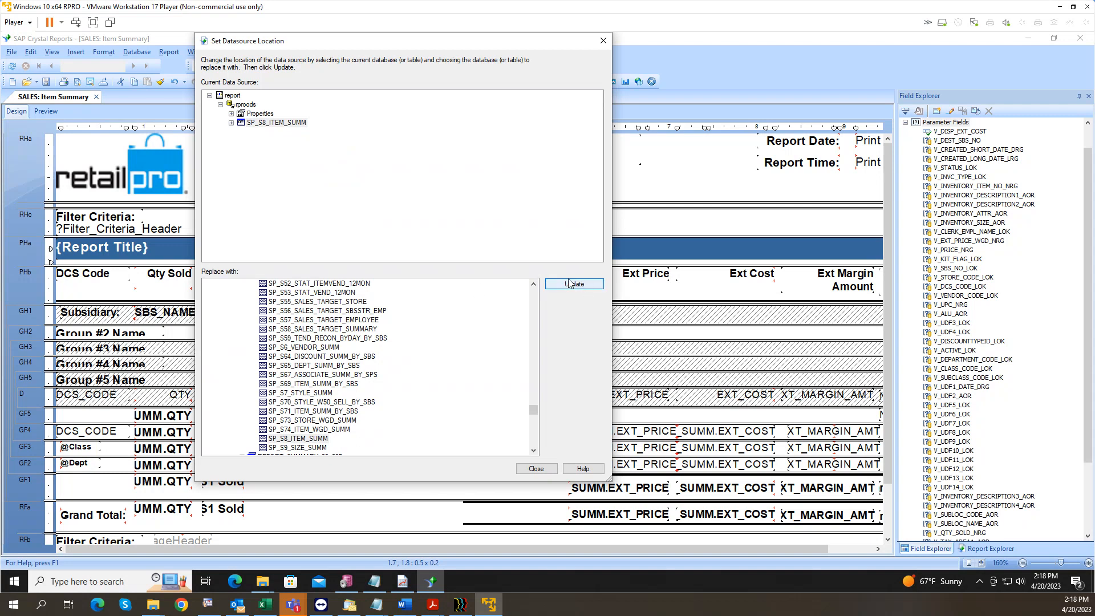
{"action": "left_click", "coordinate": [535, 468]}
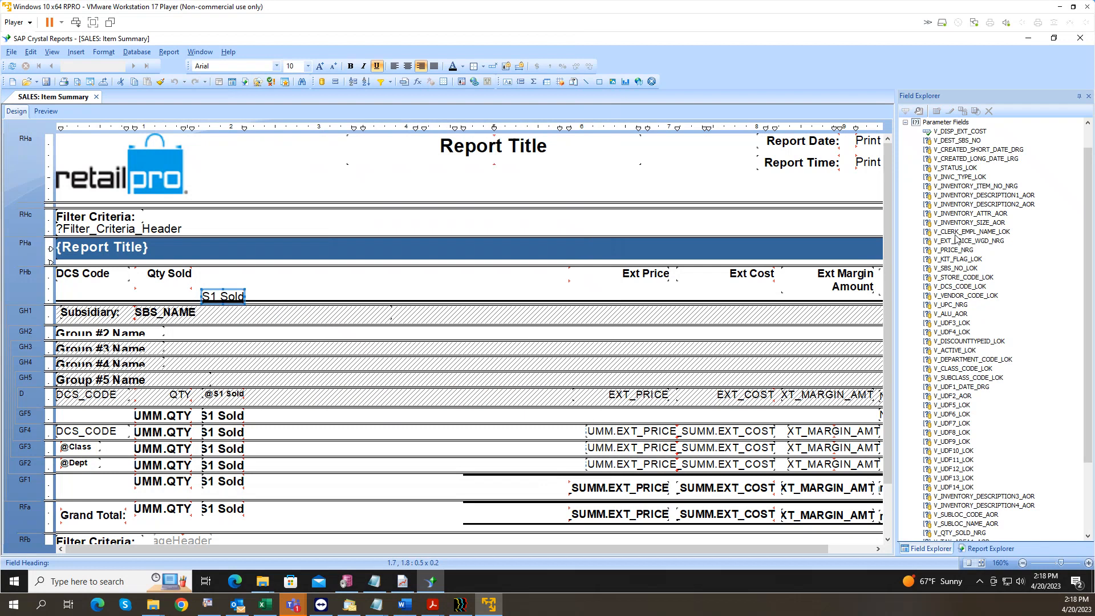
Step: Expand SP_S8_ITEM_SUMM in Field Explorer and browse its fields such as DESCRIPTION3
{"action": "scroll", "coordinate": [956, 238], "scroll_direction": "up", "scroll_amount": 1}
{"action": "left_click", "coordinate": [906, 150]}
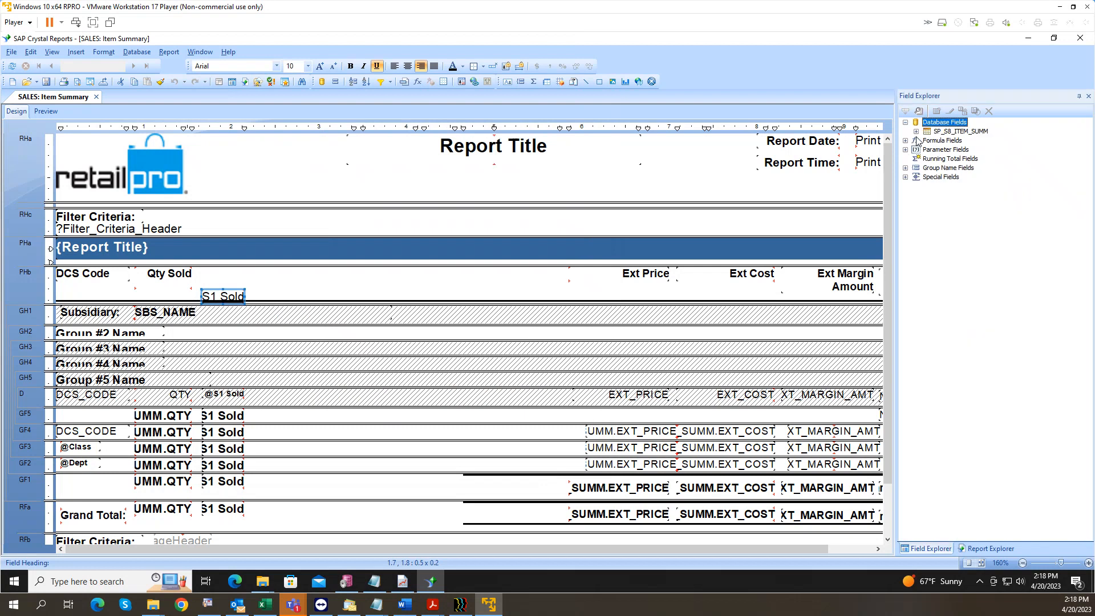
{"action": "left_click", "coordinate": [915, 132]}
{"action": "left_click", "coordinate": [963, 150]}
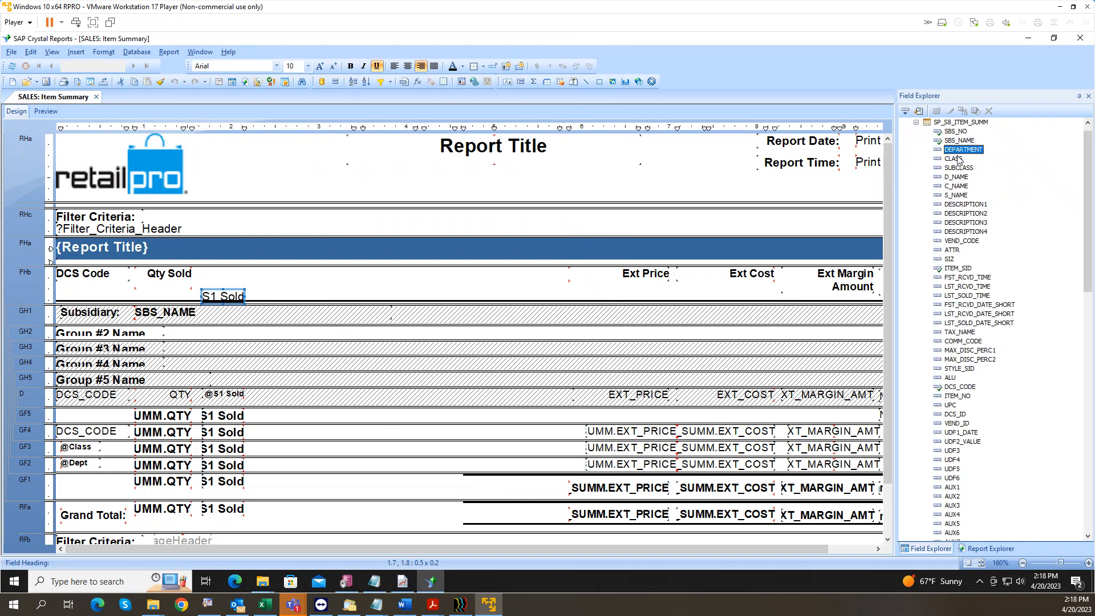
{"action": "left_click", "coordinate": [965, 222]}
{"action": "scroll", "coordinate": [968, 268], "scroll_direction": "down", "scroll_amount": 1}
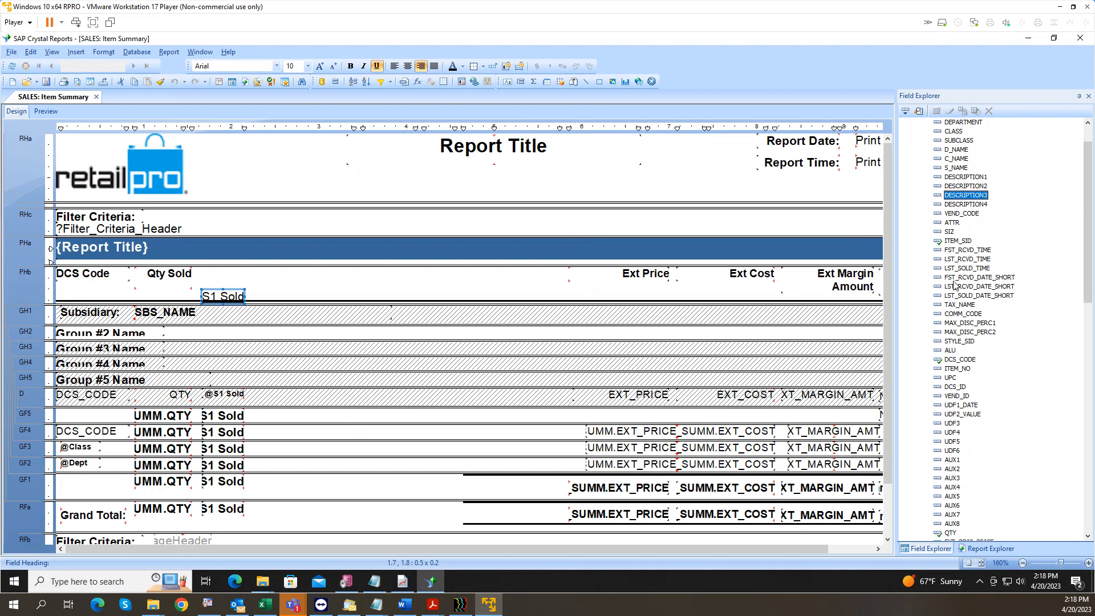
{"action": "scroll", "coordinate": [955, 285], "scroll_direction": "down", "scroll_amount": 10}
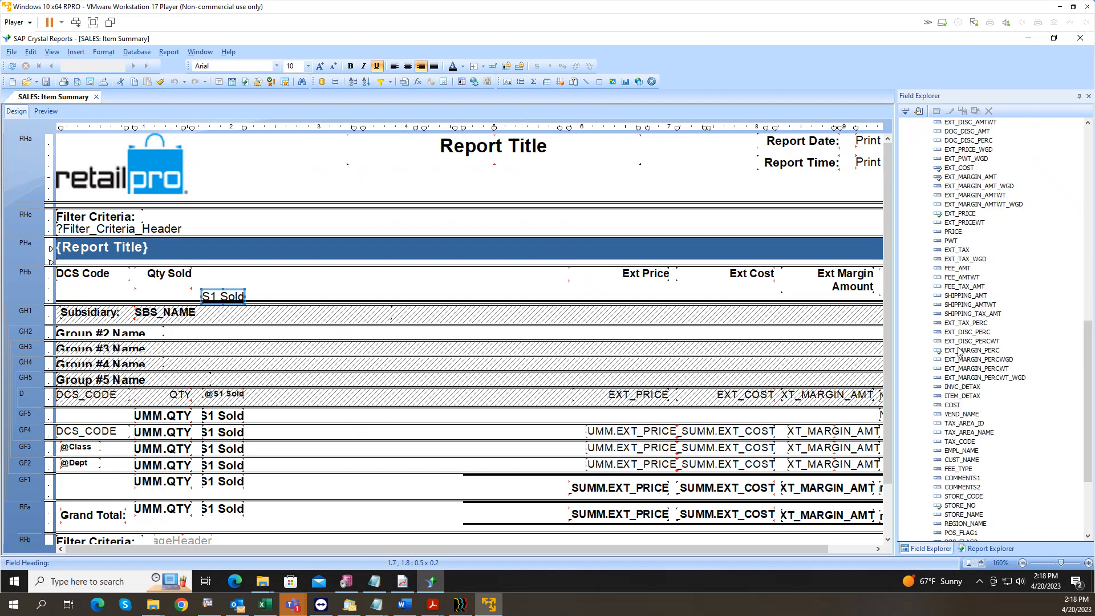
{"action": "scroll", "coordinate": [960, 351], "scroll_direction": "down", "scroll_amount": 5}
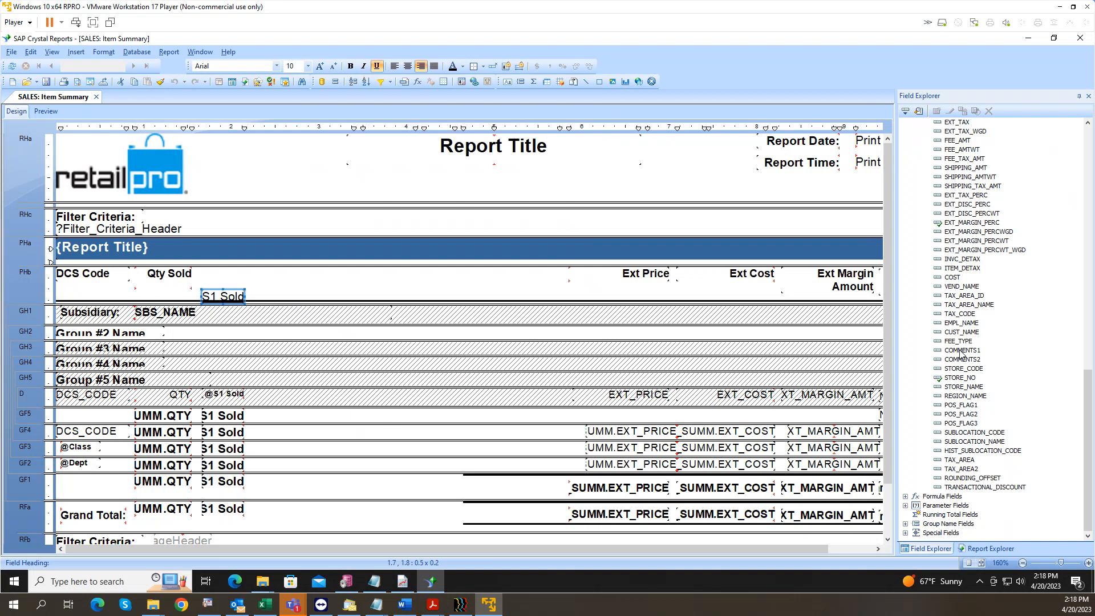
{"action": "scroll", "coordinate": [961, 351], "scroll_direction": "up", "scroll_amount": 15}
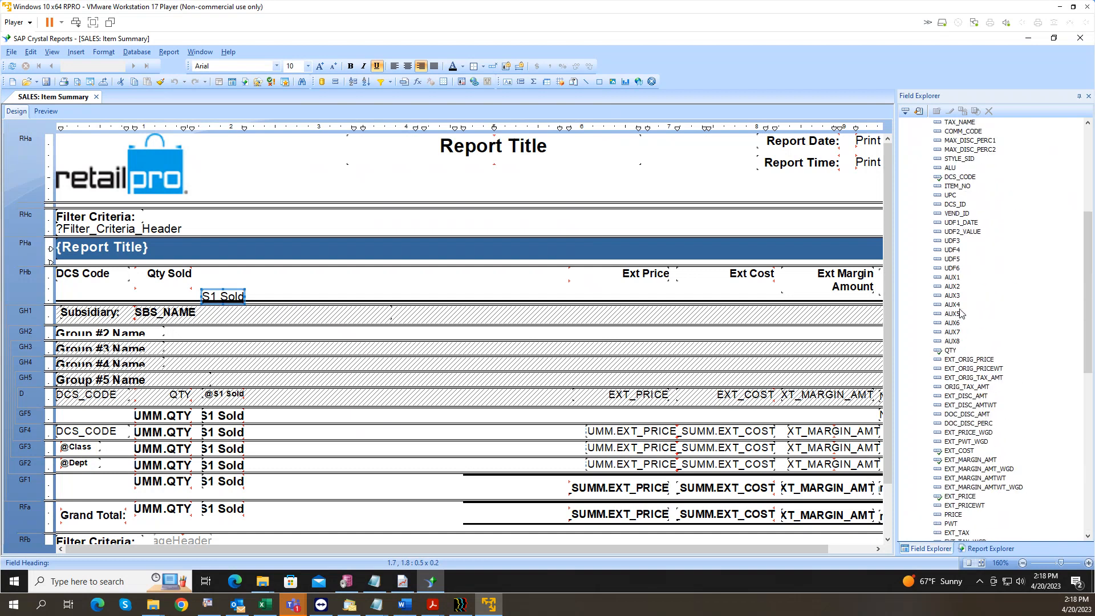
{"action": "scroll", "coordinate": [941, 206], "scroll_direction": "up", "scroll_amount": 1}
{"action": "left_click", "coordinate": [916, 132]}
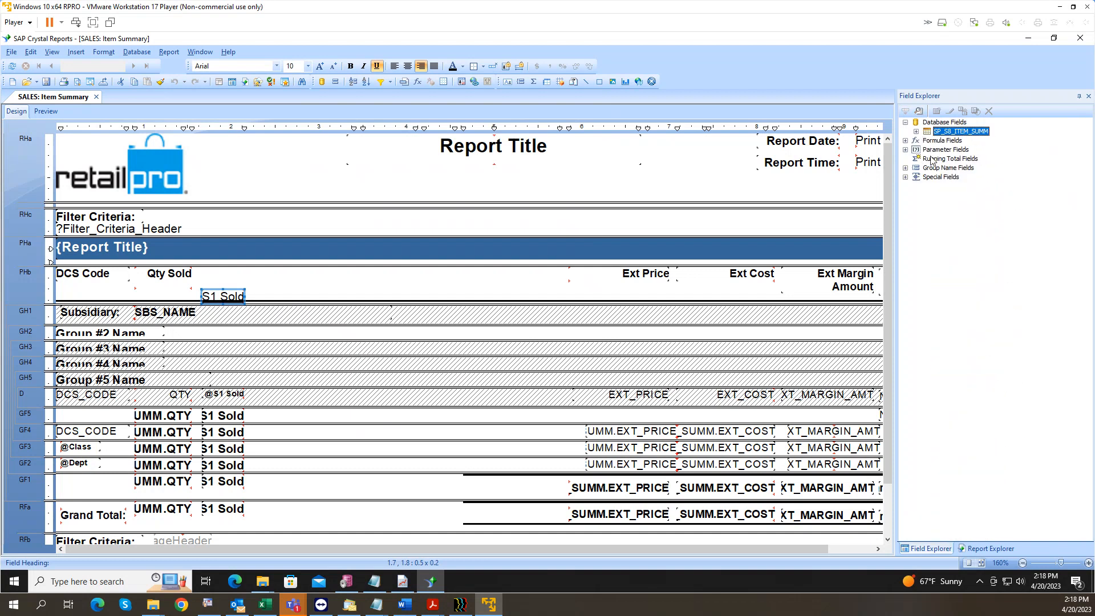
Step: Review parameters V_WORKSTATION_NRG and Filter_Criteria_Header, then right-click the Parameter Fields group
{"action": "left_click", "coordinate": [945, 149]}
{"action": "left_click", "coordinate": [905, 150]}
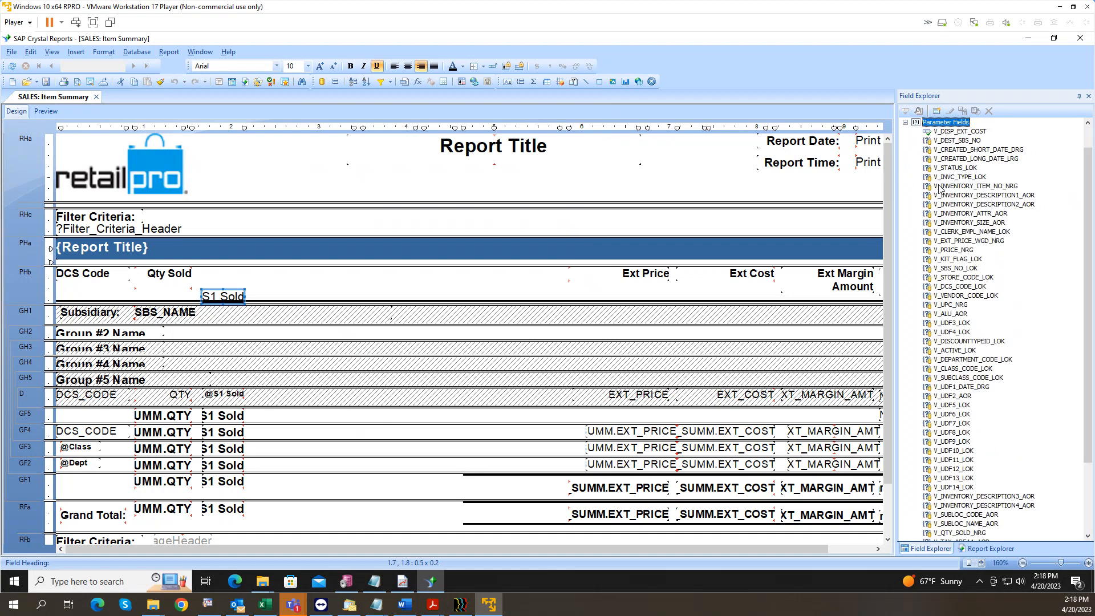
{"action": "left_click", "coordinate": [969, 506]}
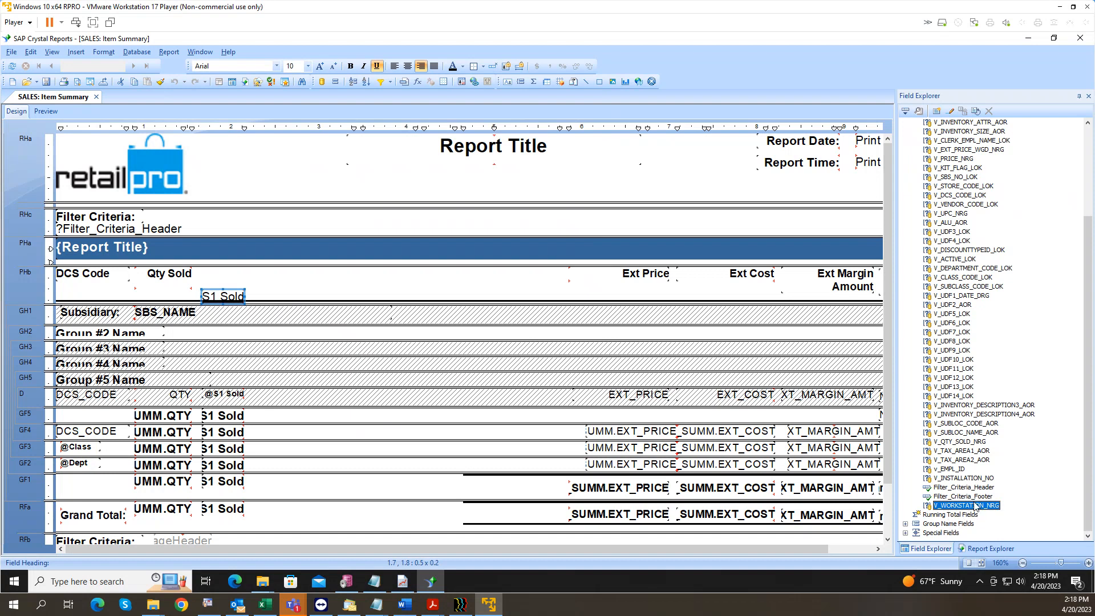
{"action": "left_click", "coordinate": [970, 488]}
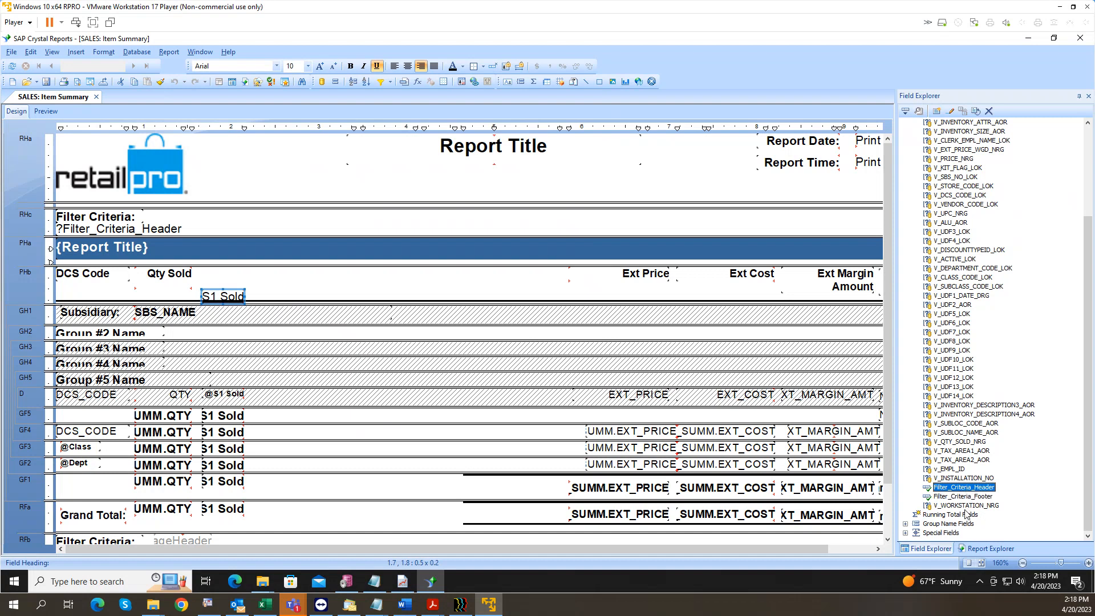
{"action": "scroll", "coordinate": [964, 459], "scroll_direction": "up", "scroll_amount": 5}
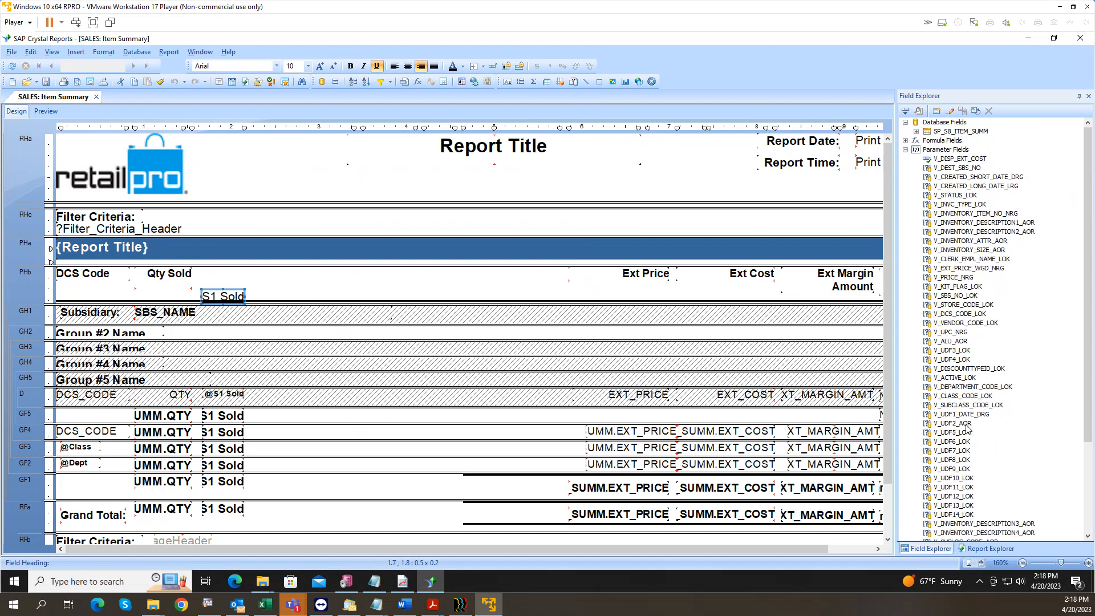
{"action": "left_click", "coordinate": [951, 150]}
{"action": "right_click", "coordinate": [952, 151]}
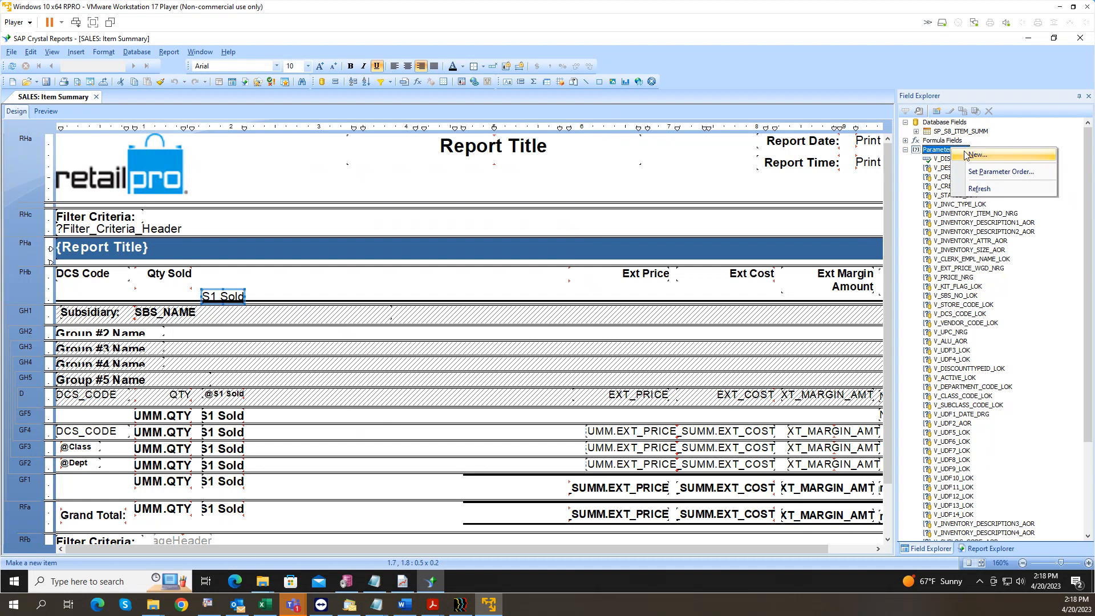
Step: Move V_WORKSTATION_NRG up the parameter order to sit right after V_CREATED_LONG_DATE_LRG
{"action": "left_click", "coordinate": [1000, 171]}
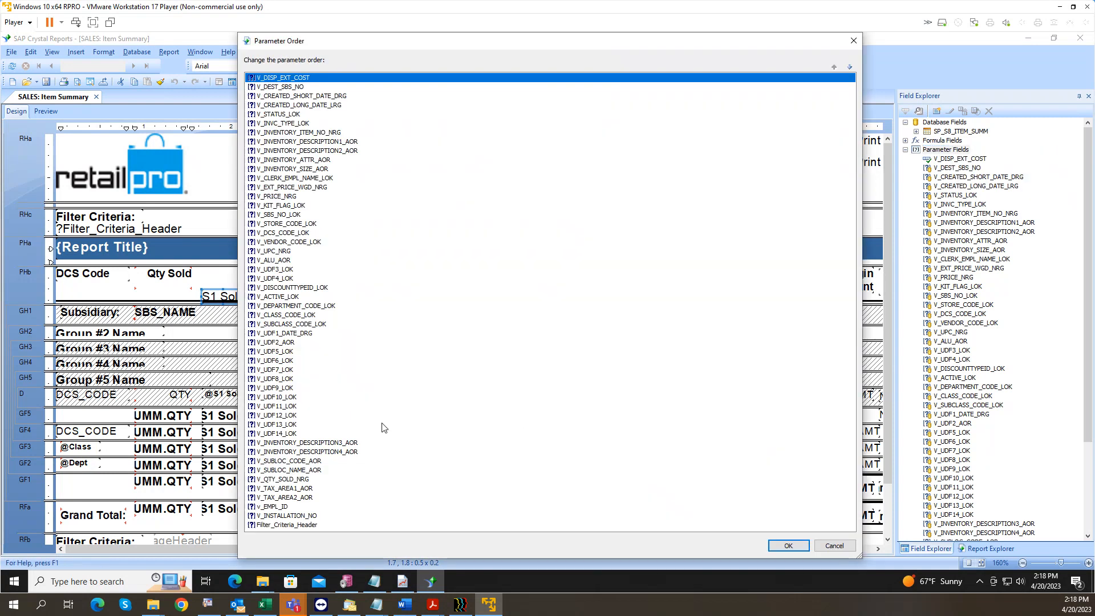
{"action": "left_click_drag", "start_coordinate": [616, 44], "coordinate": [613, 45]}
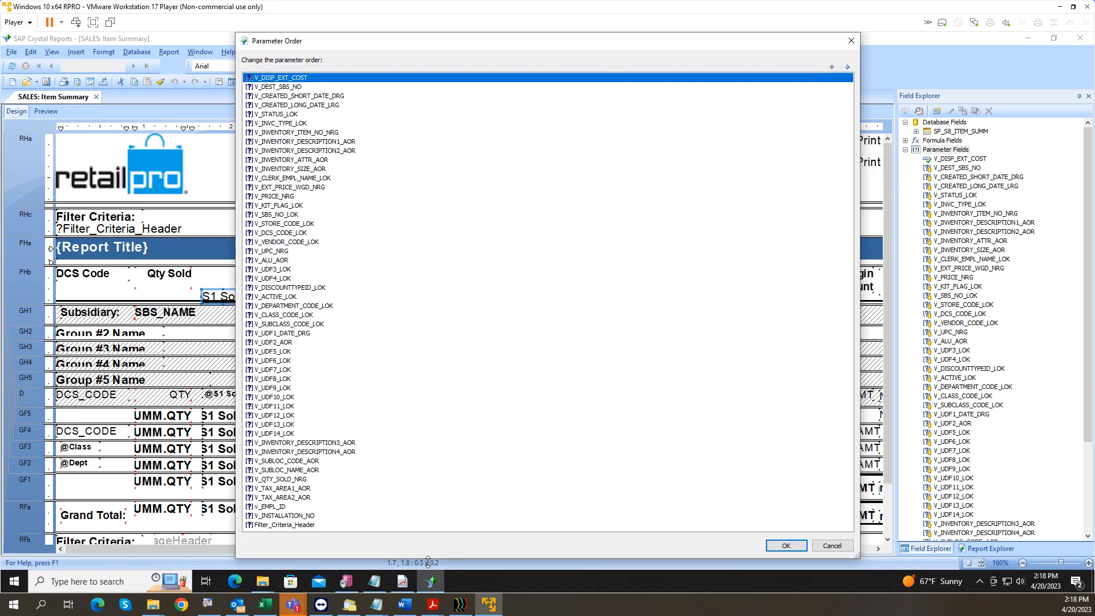
{"action": "left_click_drag", "start_coordinate": [428, 561], "coordinate": [428, 572]}
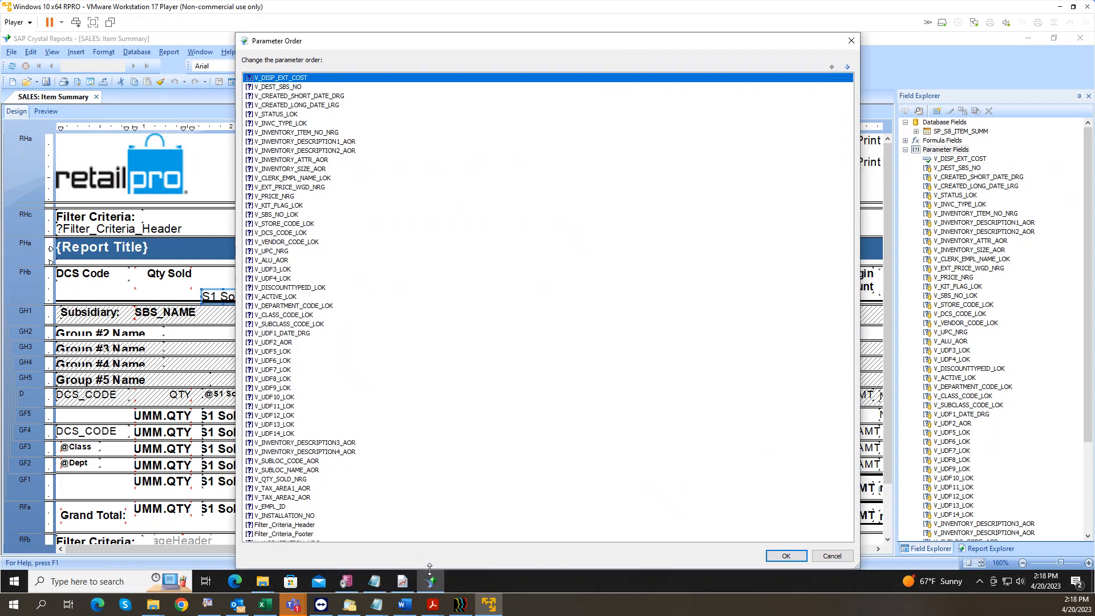
{"action": "left_click", "coordinate": [286, 540]}
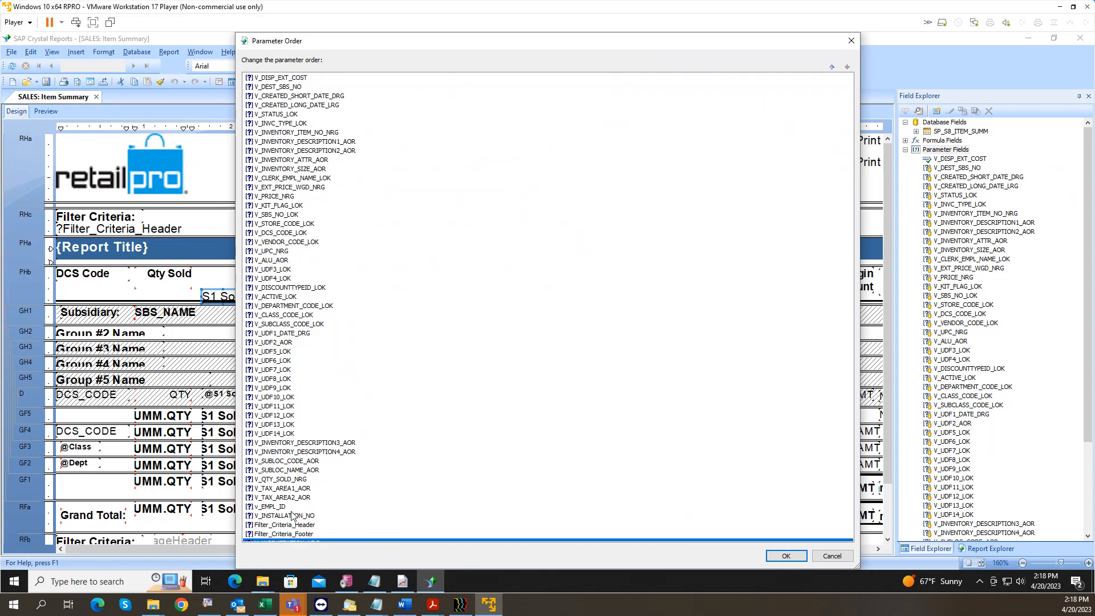
{"action": "left_click", "coordinate": [280, 516]}
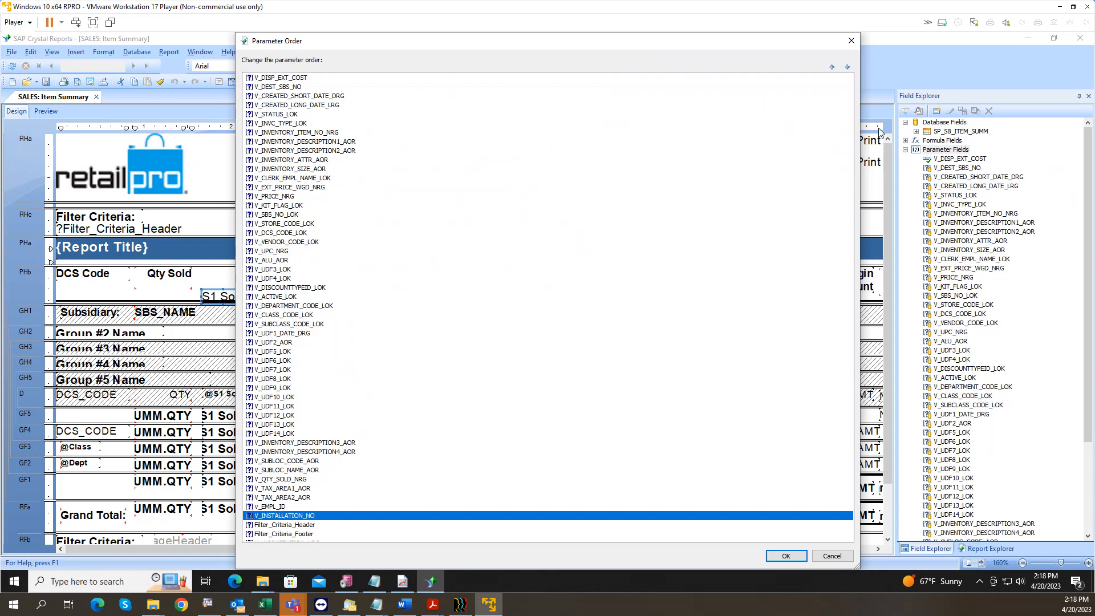
{"action": "key", "text": "Down"}
{"action": "key", "text": "Down"}
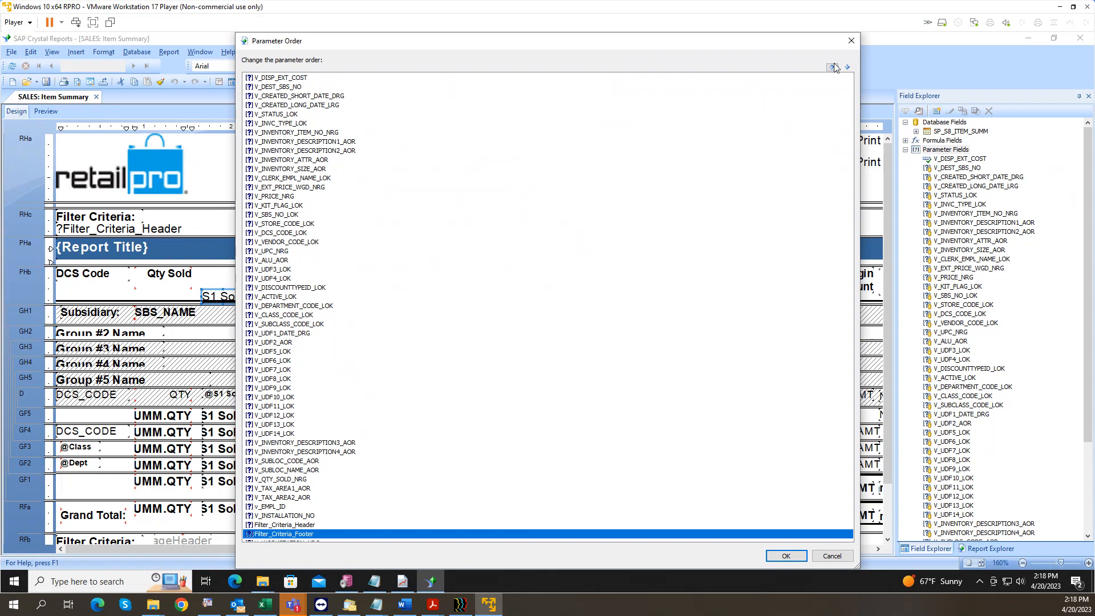
{"action": "key", "text": "Down"}
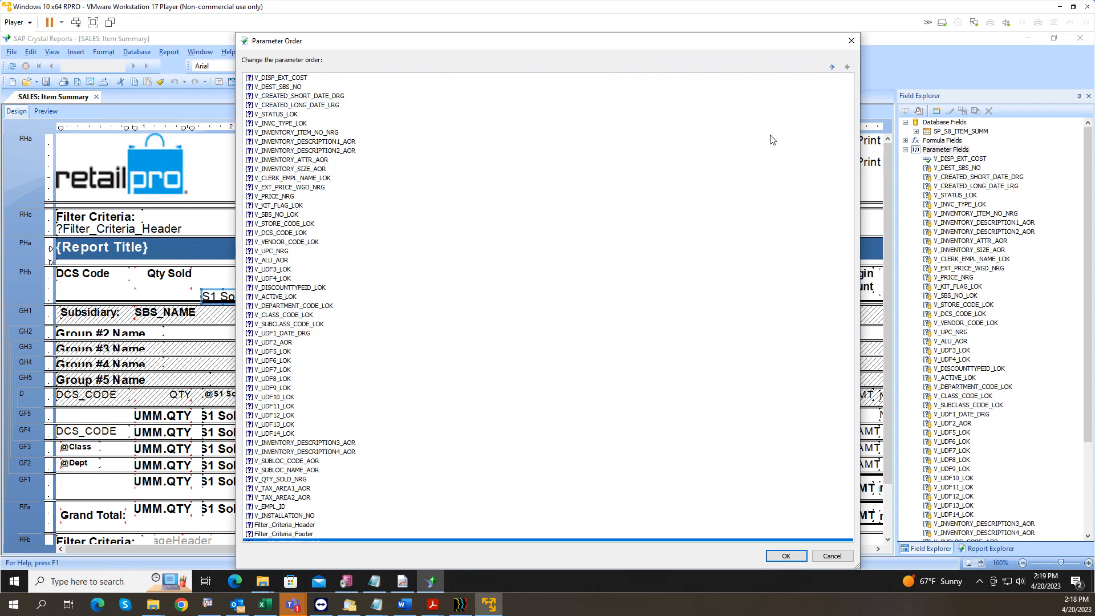
{"action": "left_click", "coordinate": [831, 68]}
{"action": "left_click", "coordinate": [831, 68]}
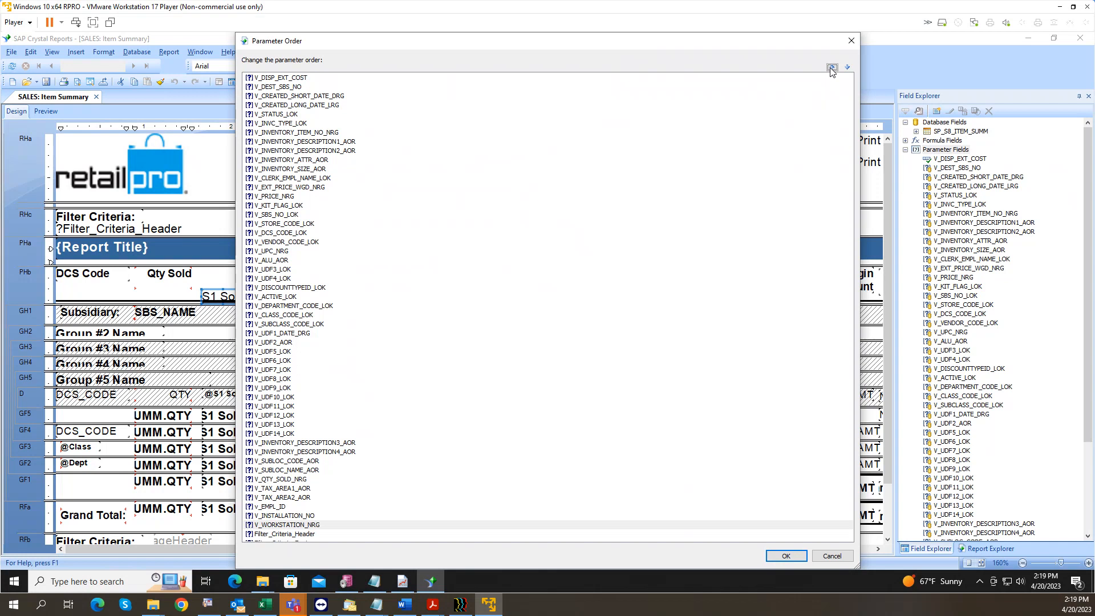
{"action": "left_click", "coordinate": [831, 69]}
{"action": "left_click_drag", "start_coordinate": [306, 520], "coordinate": [285, 118]}
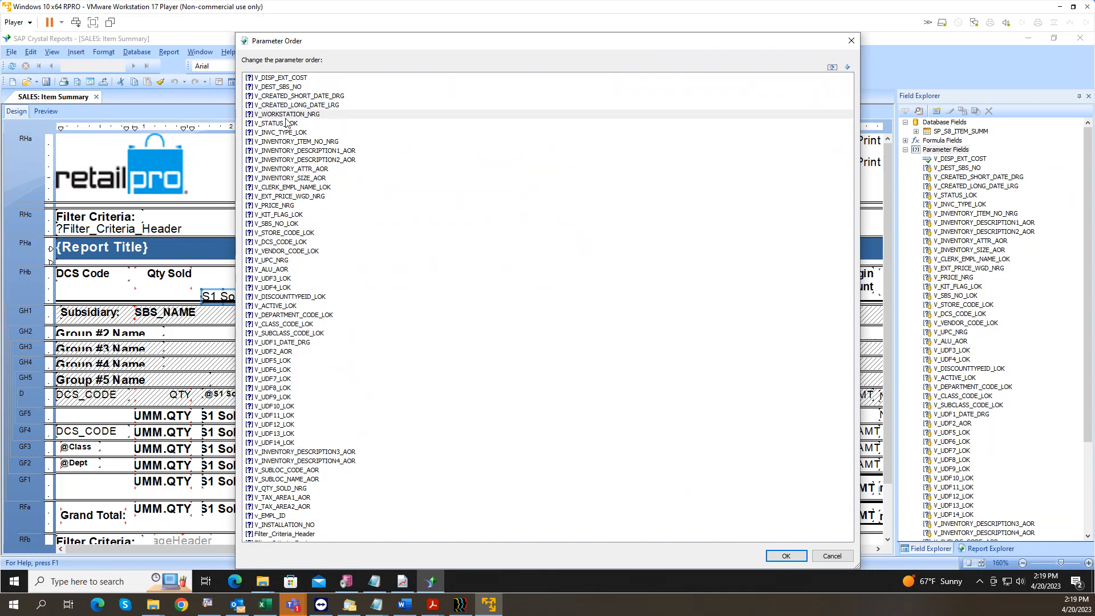
{"action": "left_click", "coordinate": [785, 556]}
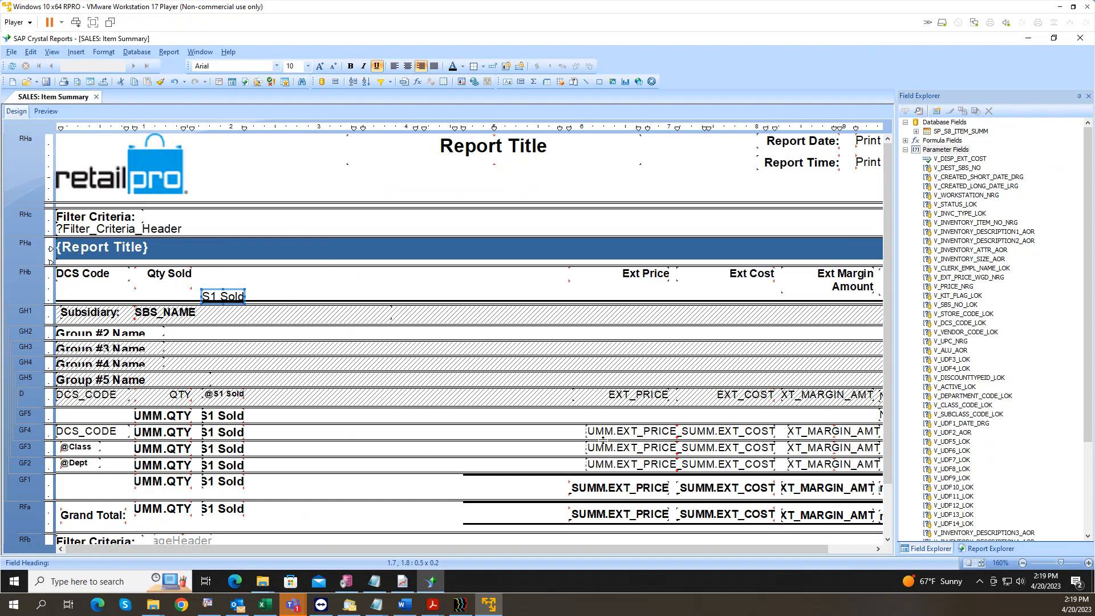
Step: Add a record selection keeping only rows where SP_S8_ITEM_SUMM.QTY is not equal to 0
{"action": "left_click", "coordinate": [169, 53]}
{"action": "mouse_move", "coordinate": [183, 66]}
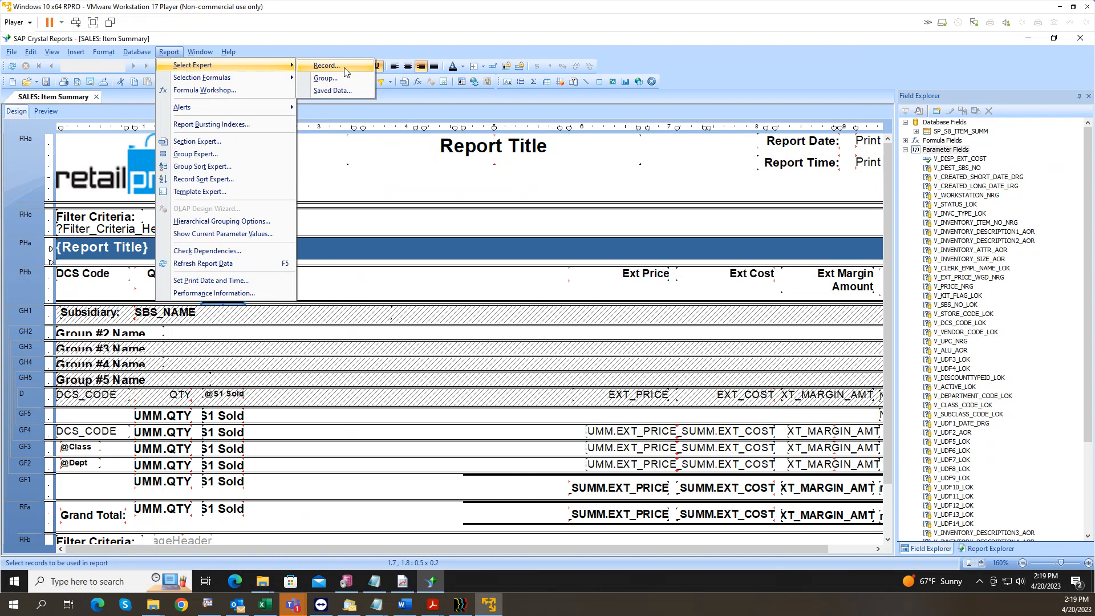
{"action": "left_click", "coordinate": [331, 68]}
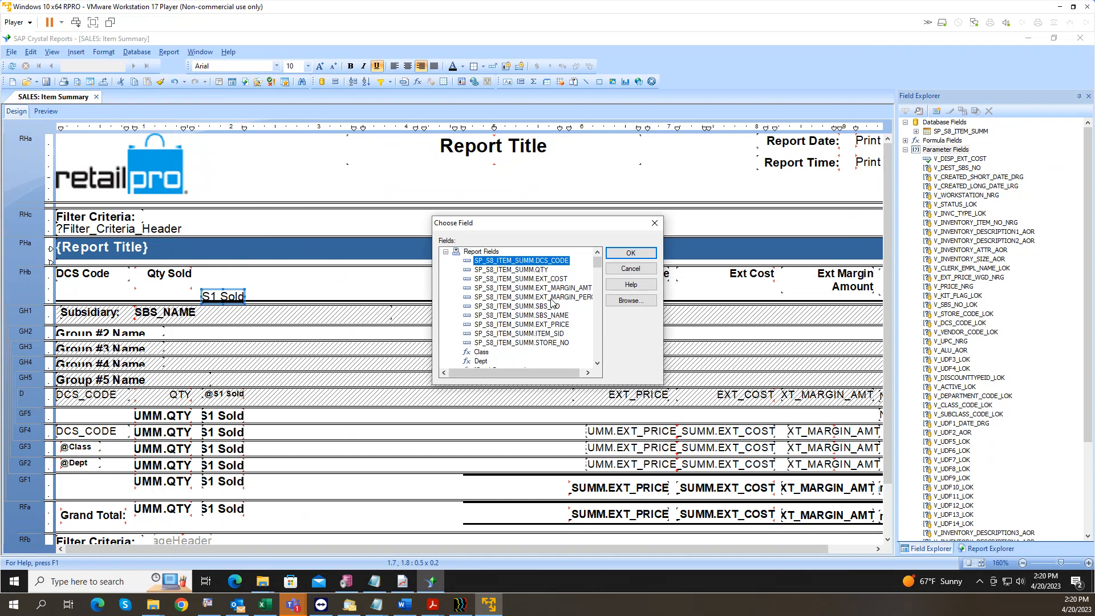
{"action": "left_click", "coordinate": [532, 270]}
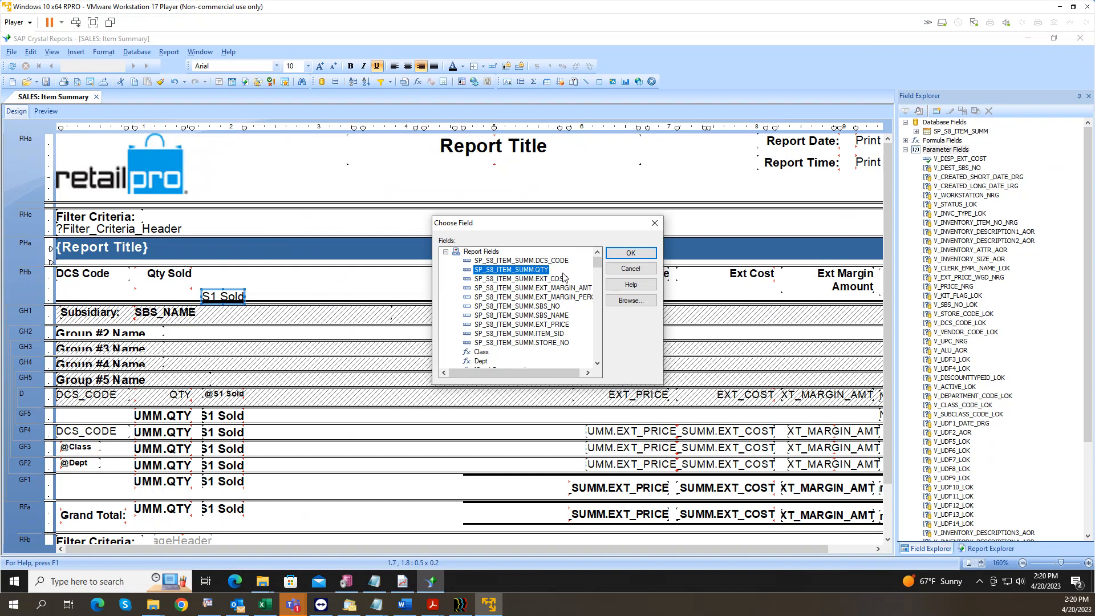
{"action": "left_click", "coordinate": [628, 255]}
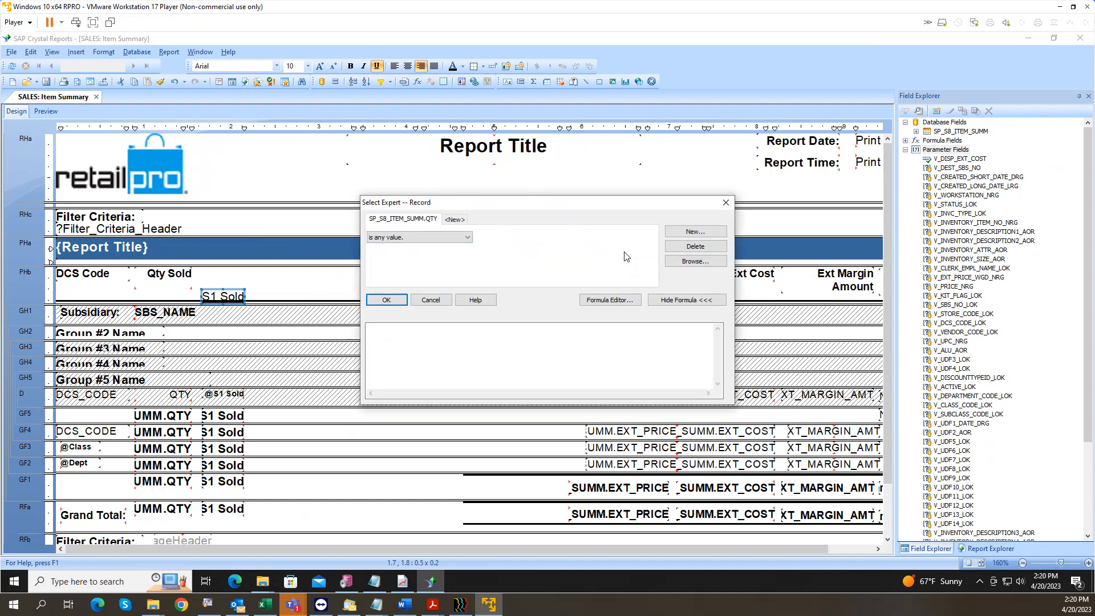
{"action": "left_click", "coordinate": [436, 239]}
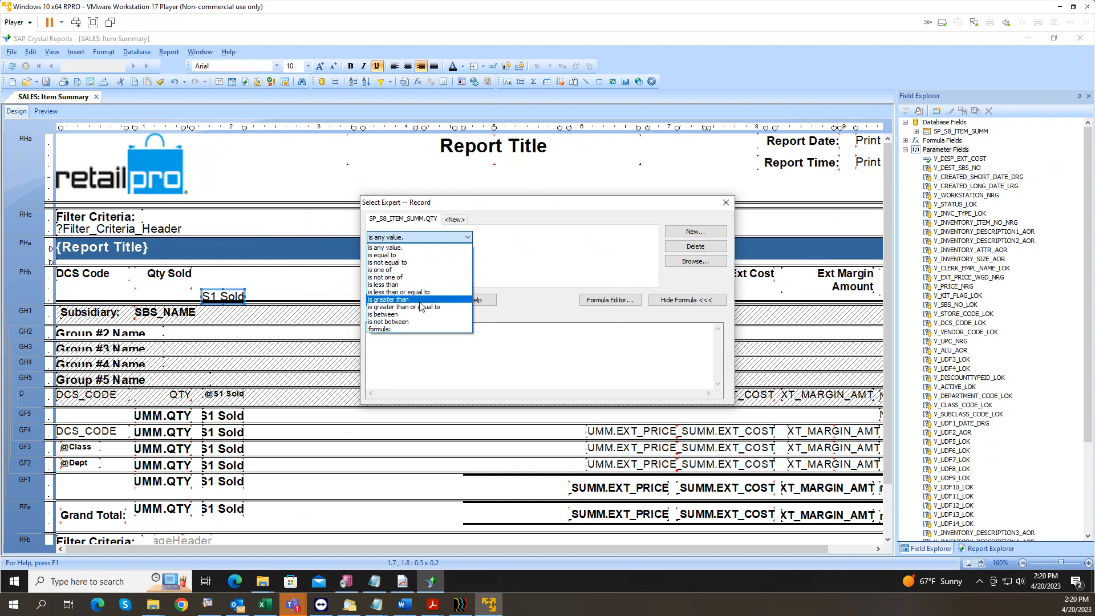
{"action": "left_click", "coordinate": [422, 263]}
{"action": "type", "text": "0"}
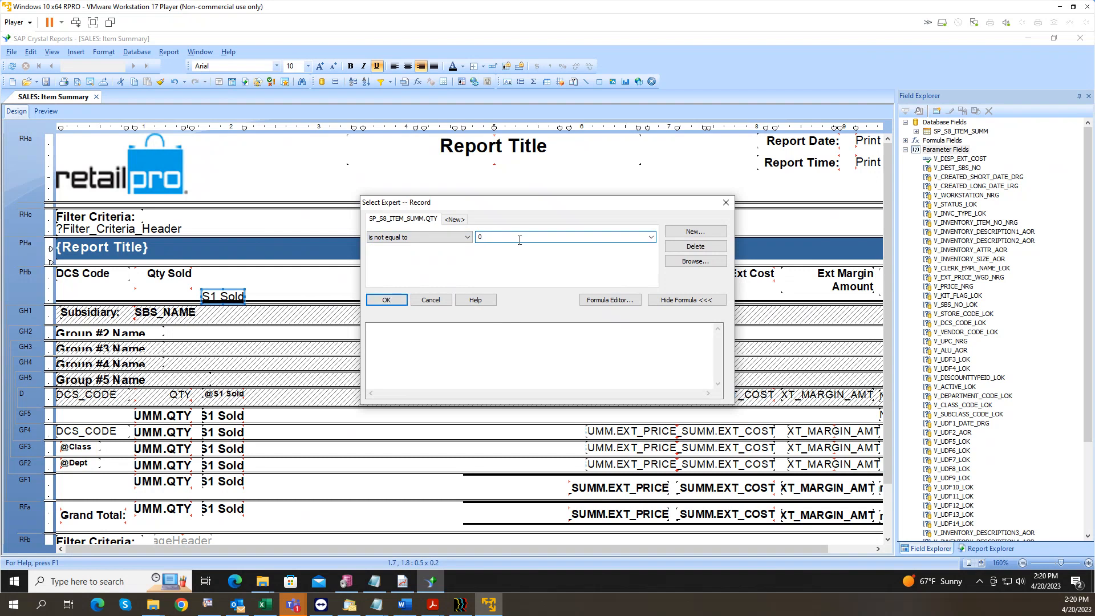
{"action": "left_click", "coordinate": [388, 300]}
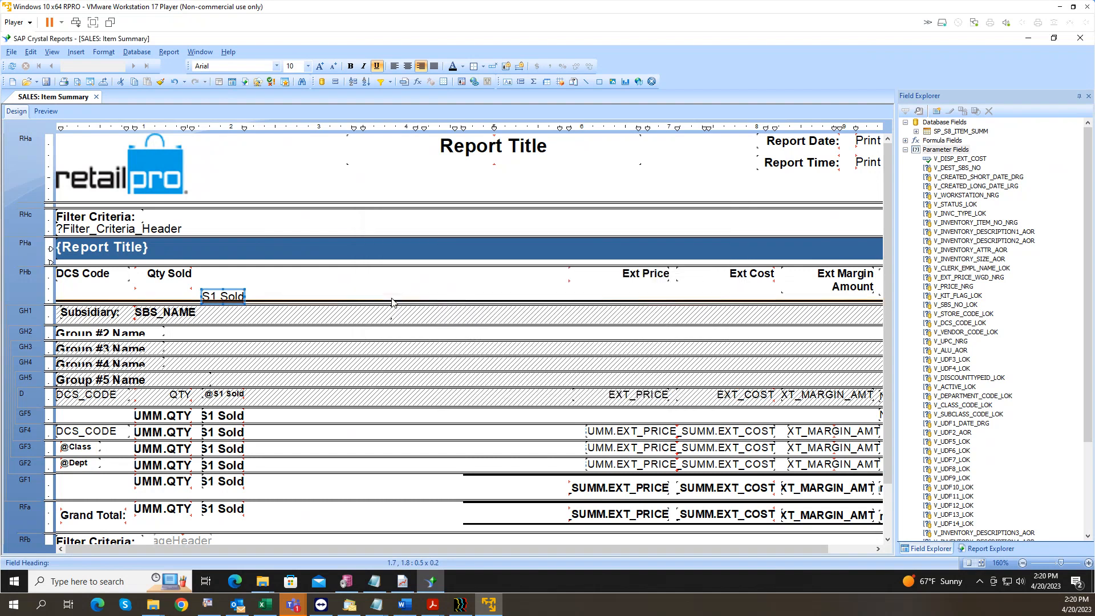
Step: Reopen the record Select Expert to review the QTY not-equal-to 0.00 selection formula
{"action": "left_click", "coordinate": [168, 52]}
{"action": "mouse_move", "coordinate": [204, 68]}
{"action": "left_click", "coordinate": [321, 65]}
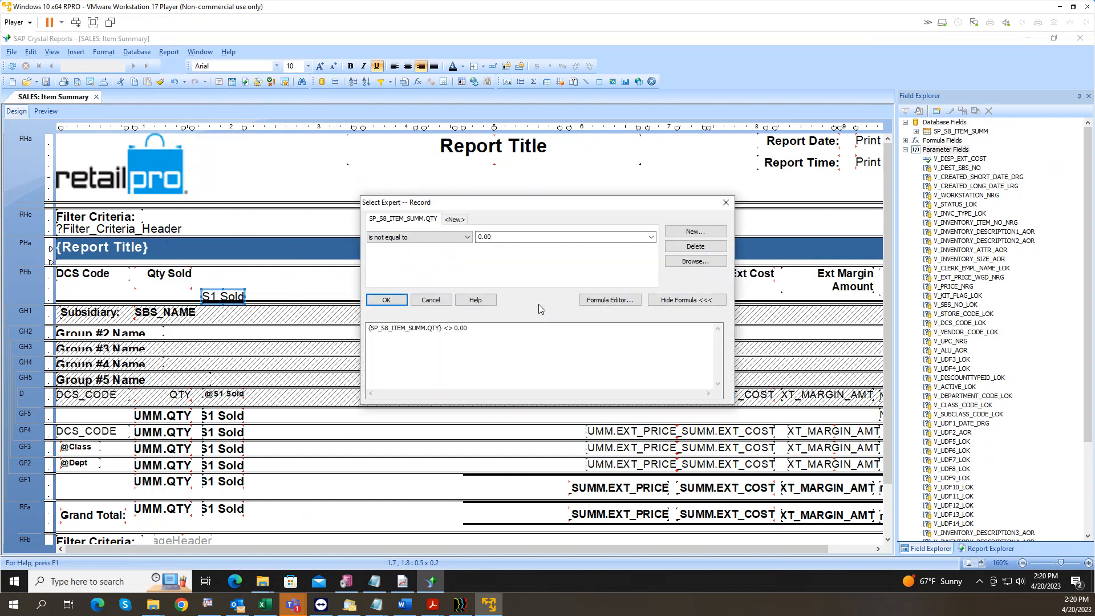
{"action": "left_click_drag", "start_coordinate": [470, 329], "coordinate": [496, 329]}
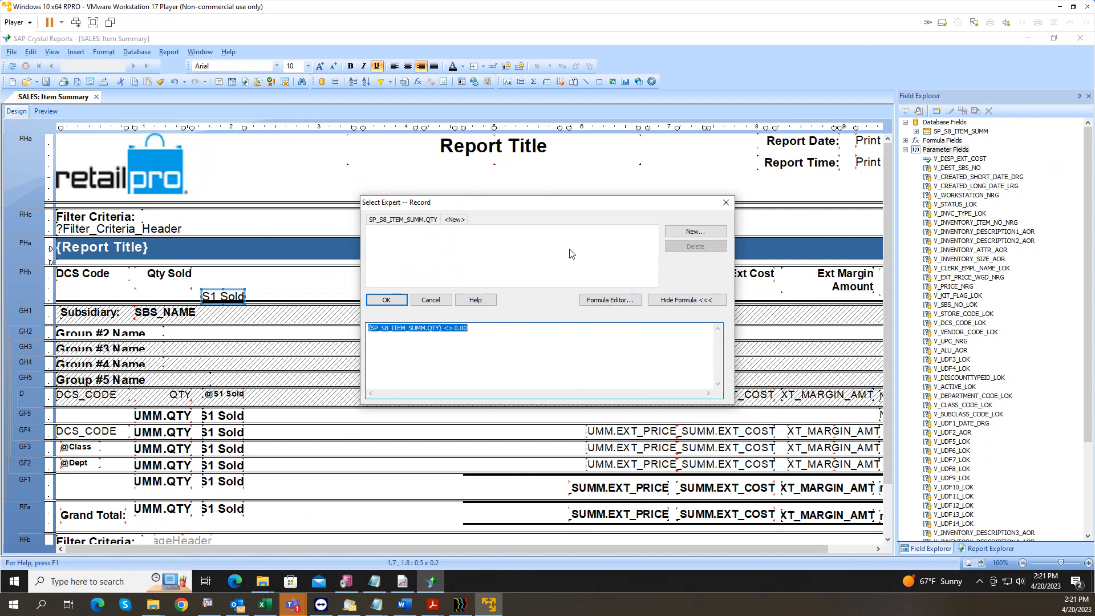
{"action": "left_click", "coordinate": [388, 300]}
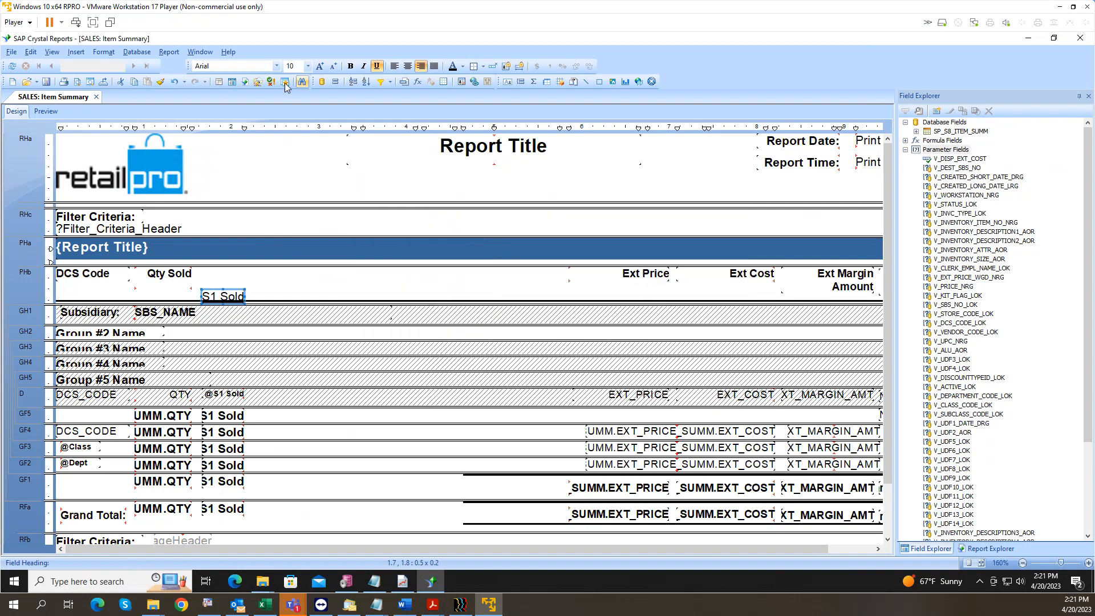
{"action": "left_click", "coordinate": [169, 52]}
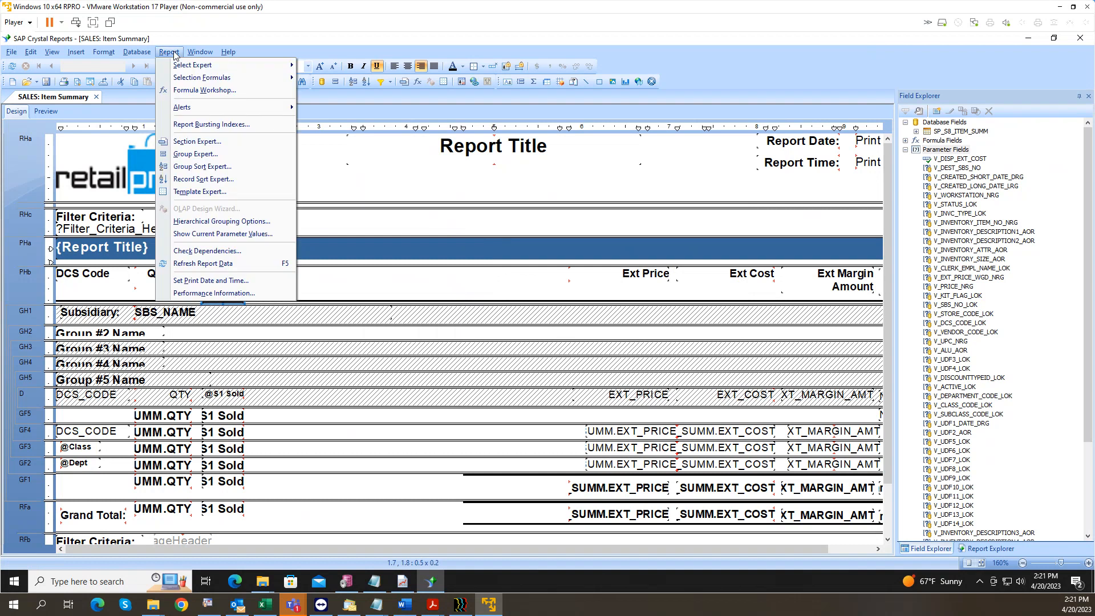
{"action": "mouse_move", "coordinate": [195, 67]}
{"action": "left_click", "coordinate": [326, 69]}
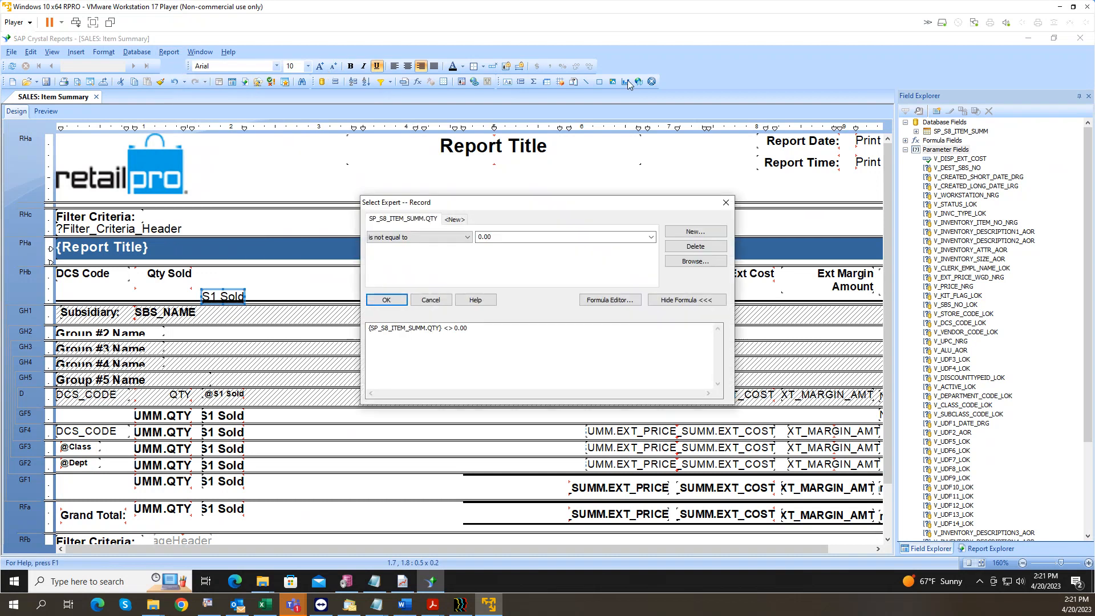
{"action": "left_click", "coordinate": [727, 202]}
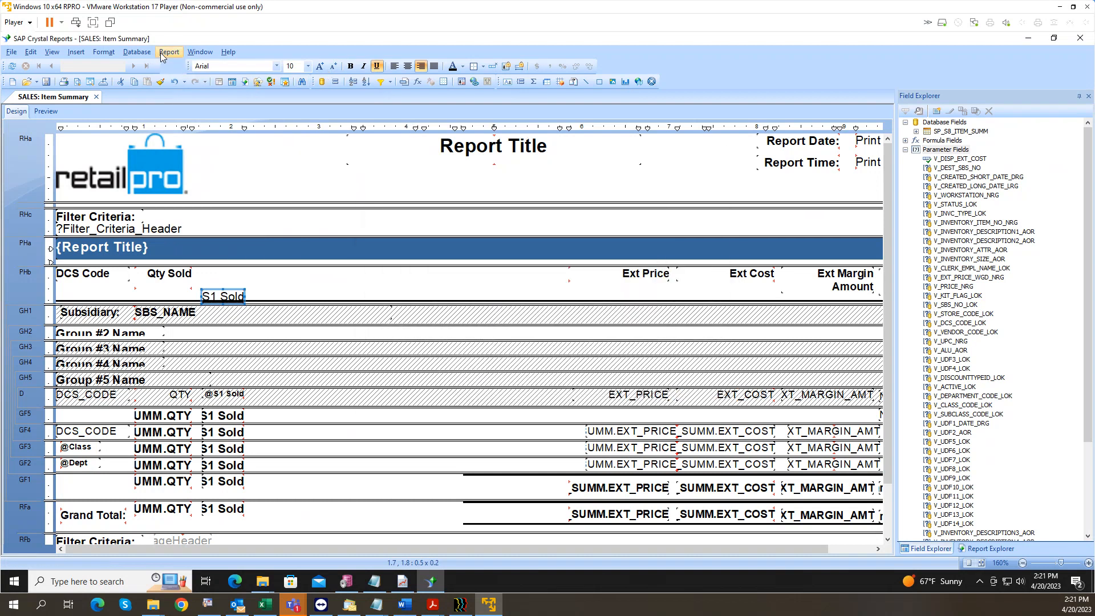
{"action": "left_click", "coordinate": [169, 52]}
{"action": "mouse_move", "coordinate": [208, 66]}
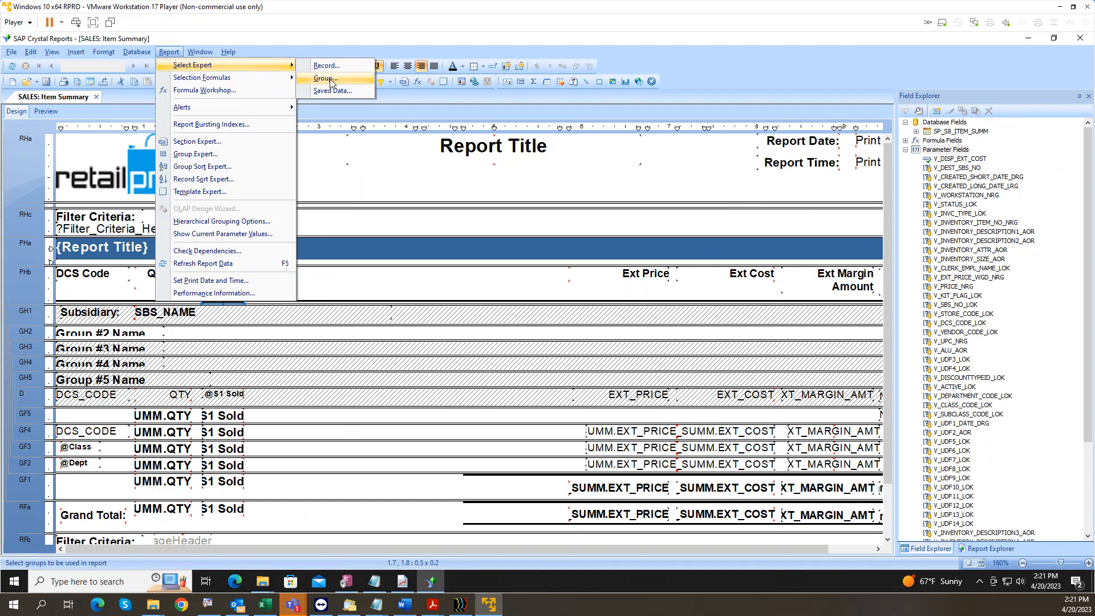
{"action": "left_click", "coordinate": [322, 65]}
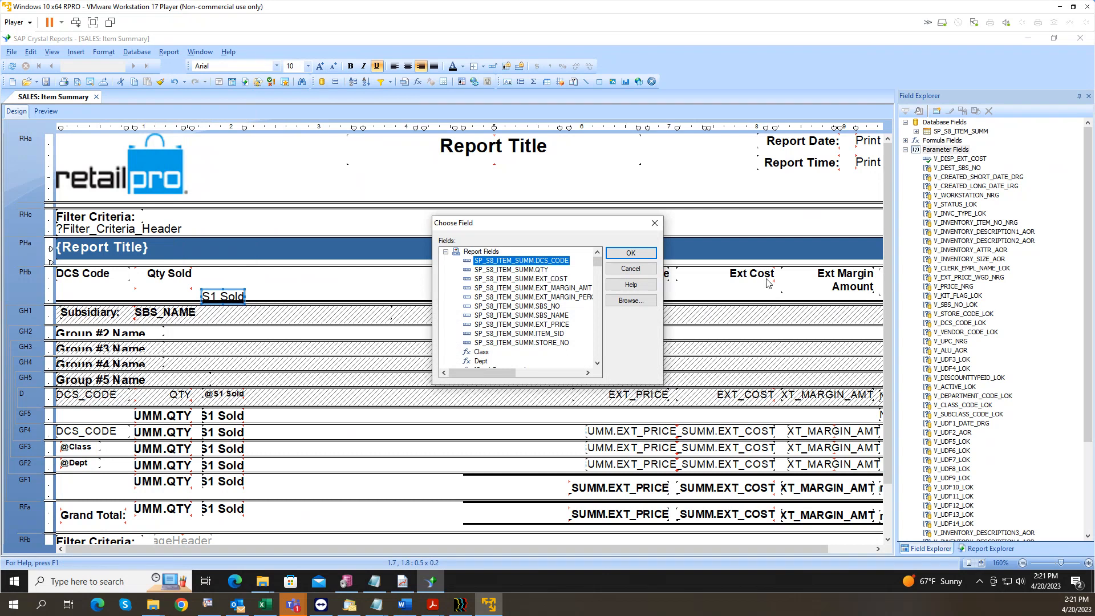
{"action": "left_click", "coordinate": [657, 228]}
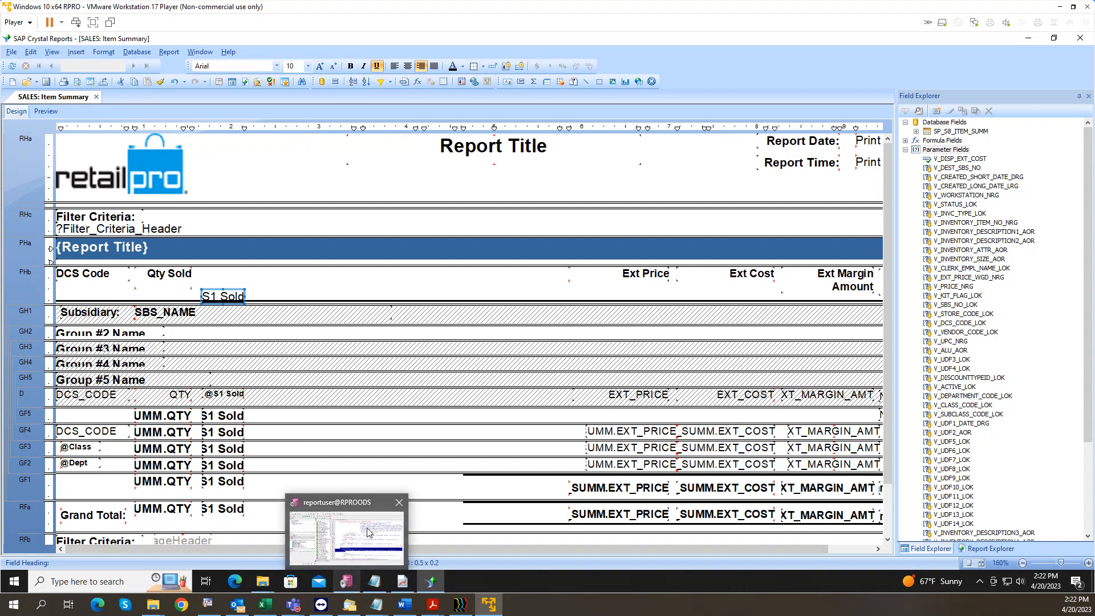
{"action": "left_click", "coordinate": [412, 609]}
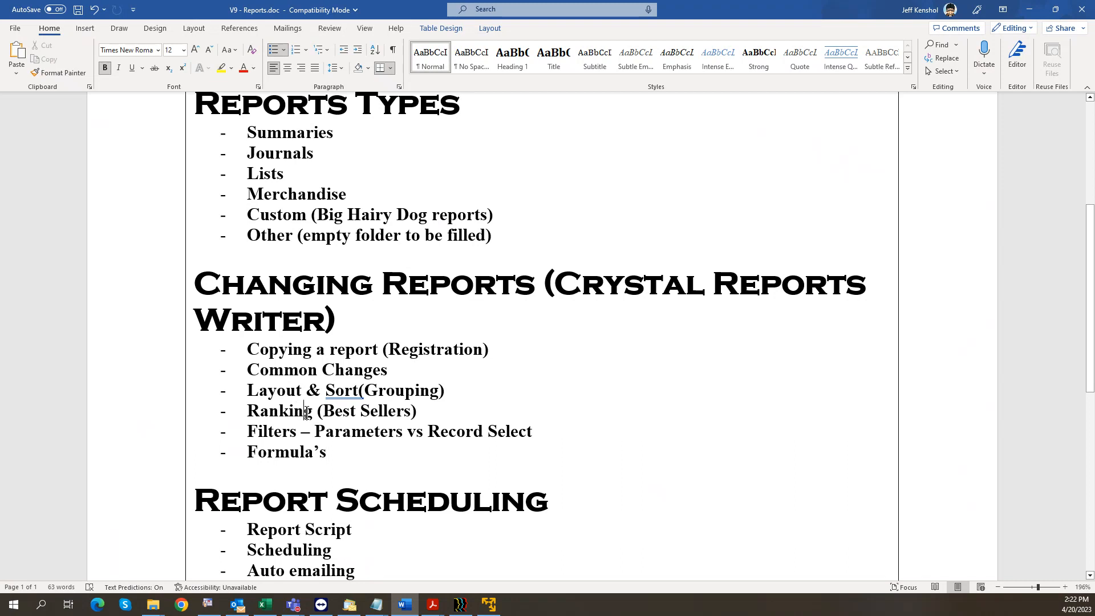
{"action": "scroll", "coordinate": [308, 516], "scroll_direction": "down", "scroll_amount": 1}
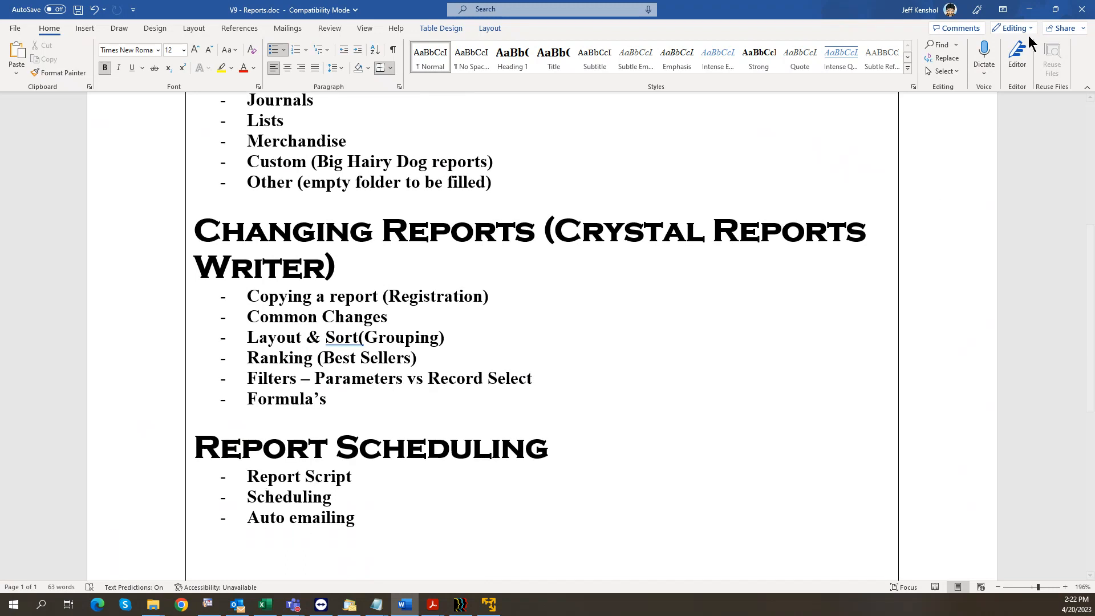
{"action": "left_click", "coordinate": [1029, 11]}
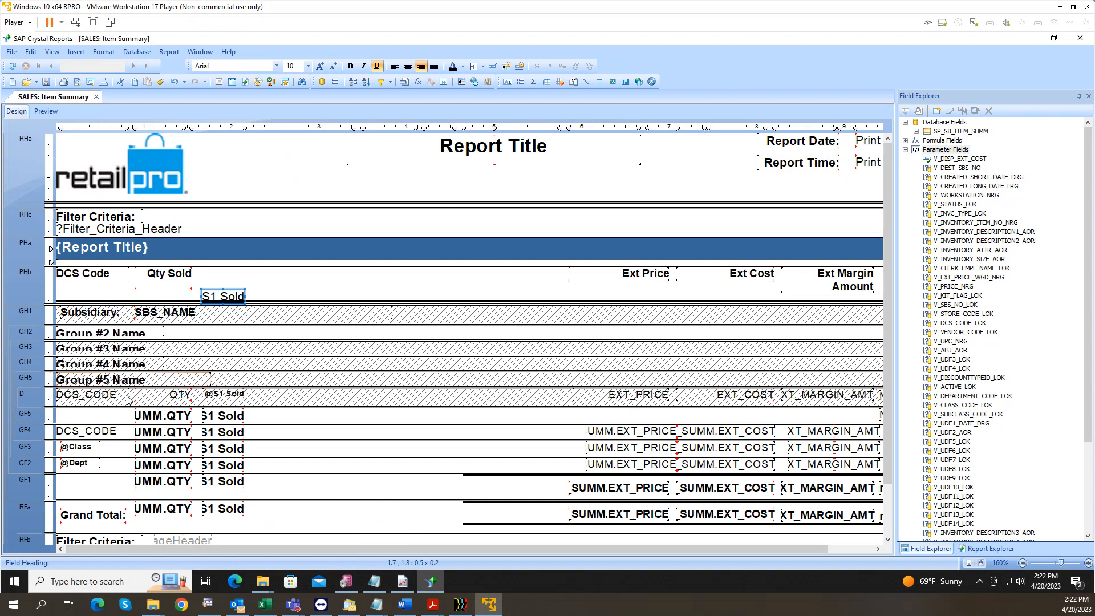
{"action": "right_click", "coordinate": [24, 395]}
{"action": "left_click", "coordinate": [171, 394]}
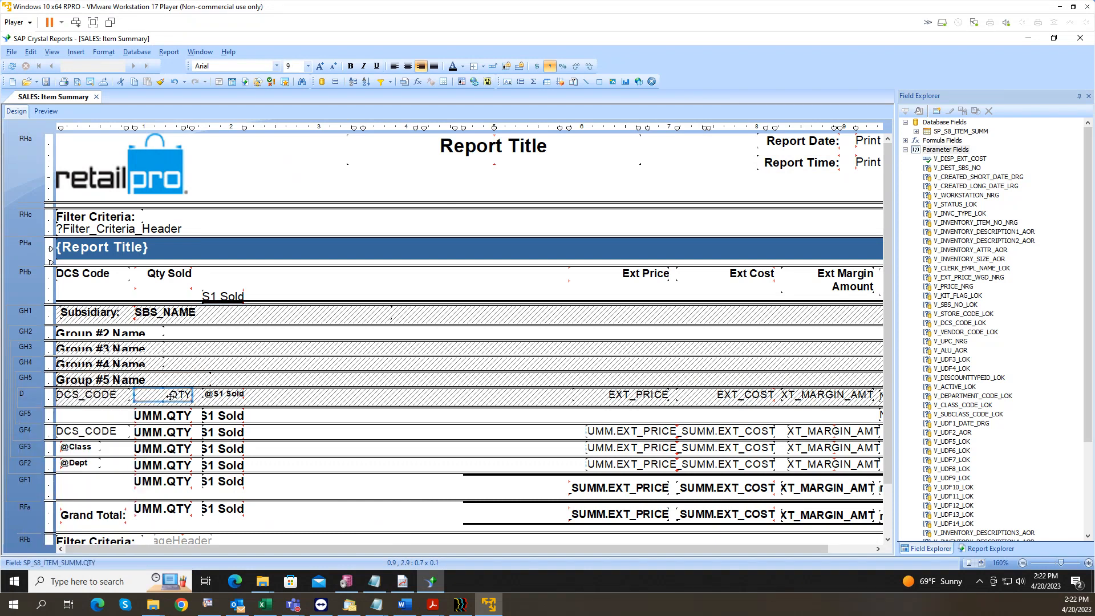
{"action": "left_click", "coordinate": [221, 397]}
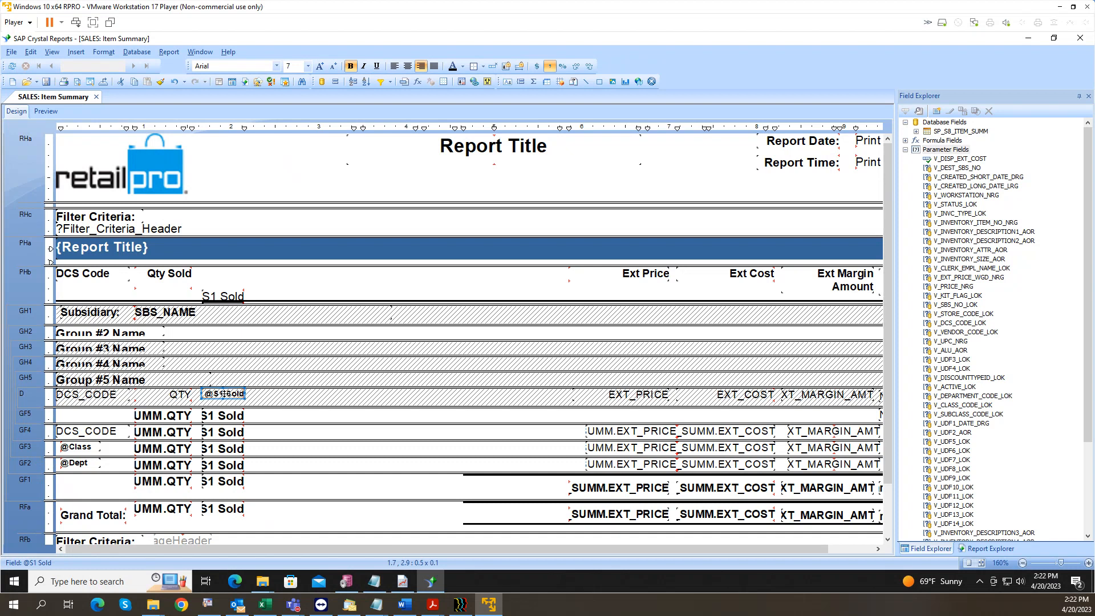
{"action": "left_click", "coordinate": [366, 83]}
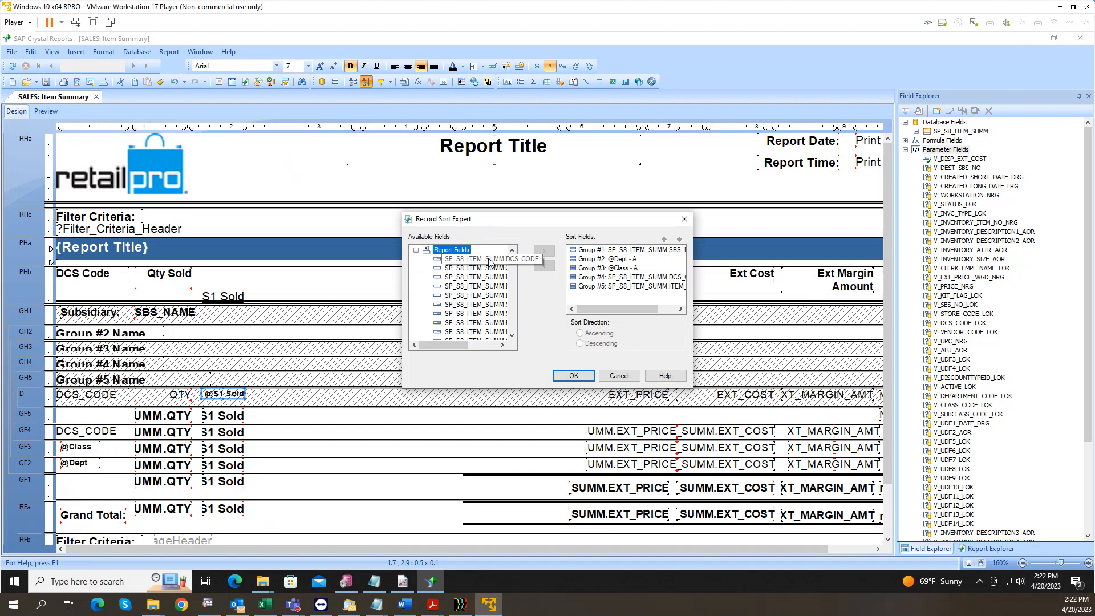
{"action": "left_click", "coordinate": [487, 270]}
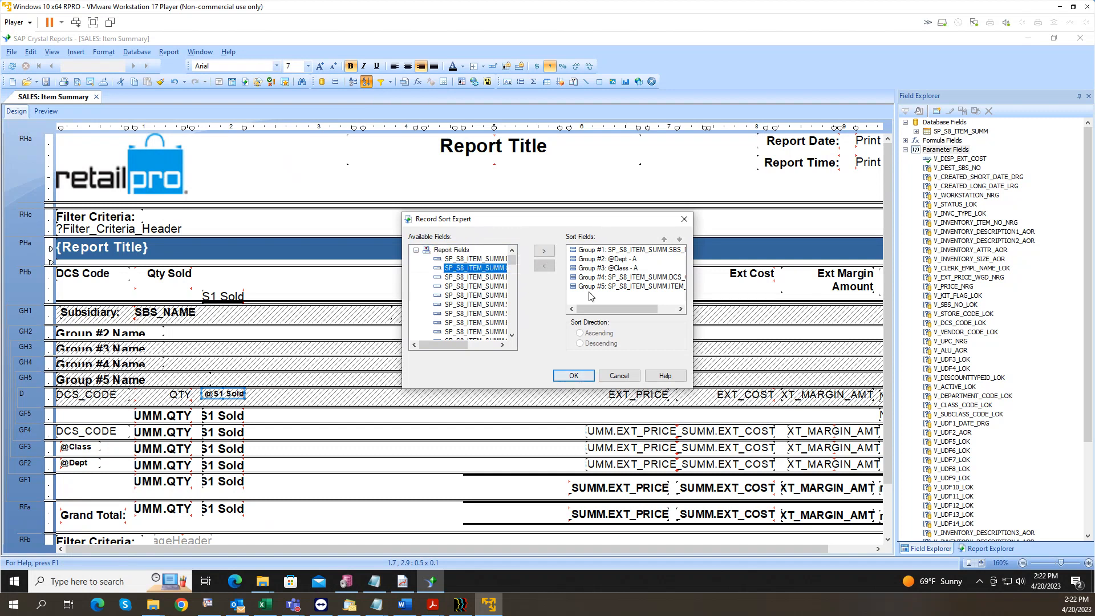
{"action": "double_click", "coordinate": [479, 270]}
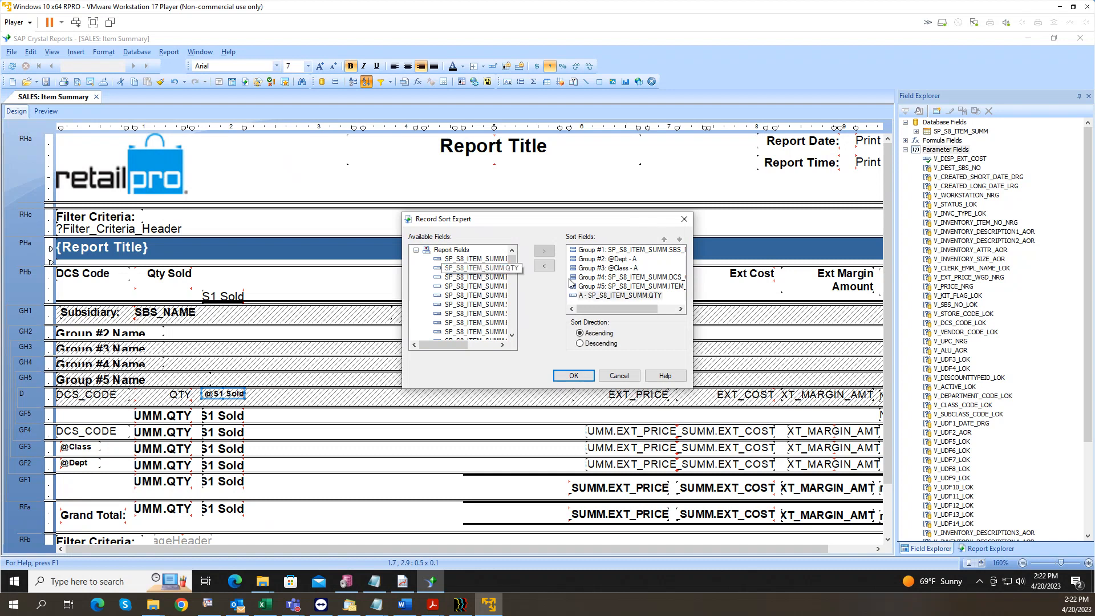
{"action": "left_click", "coordinate": [625, 295]}
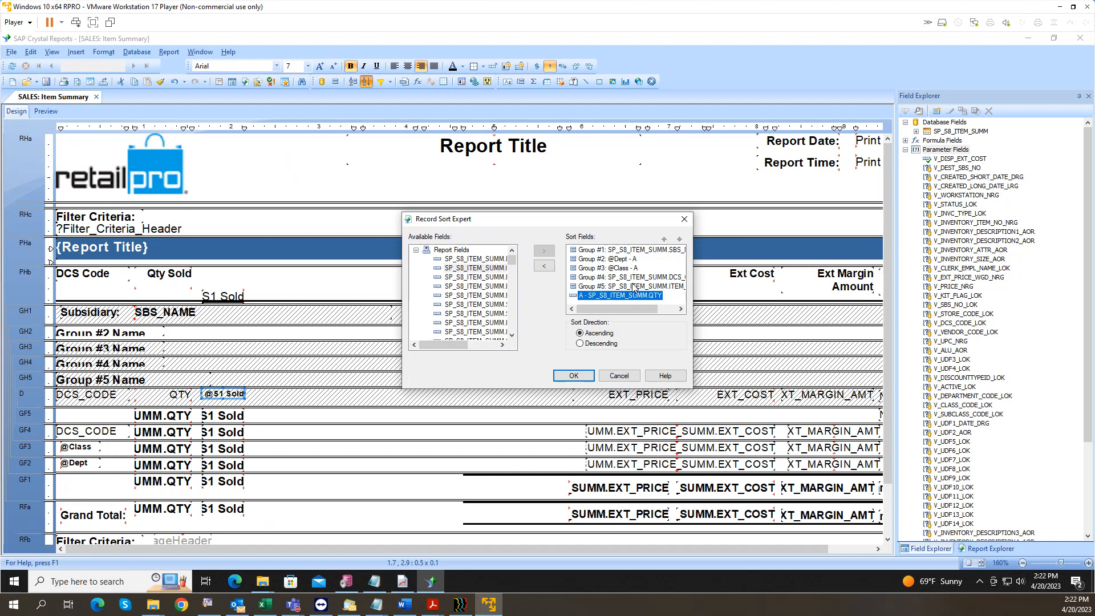
{"action": "left_click", "coordinate": [548, 268]}
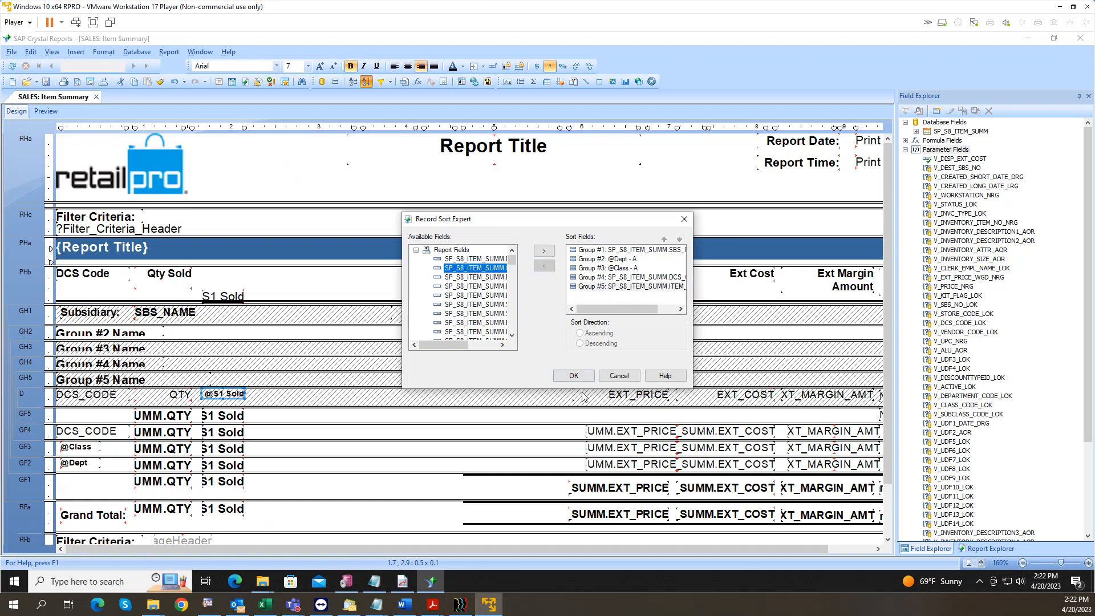
{"action": "left_click", "coordinate": [574, 376]}
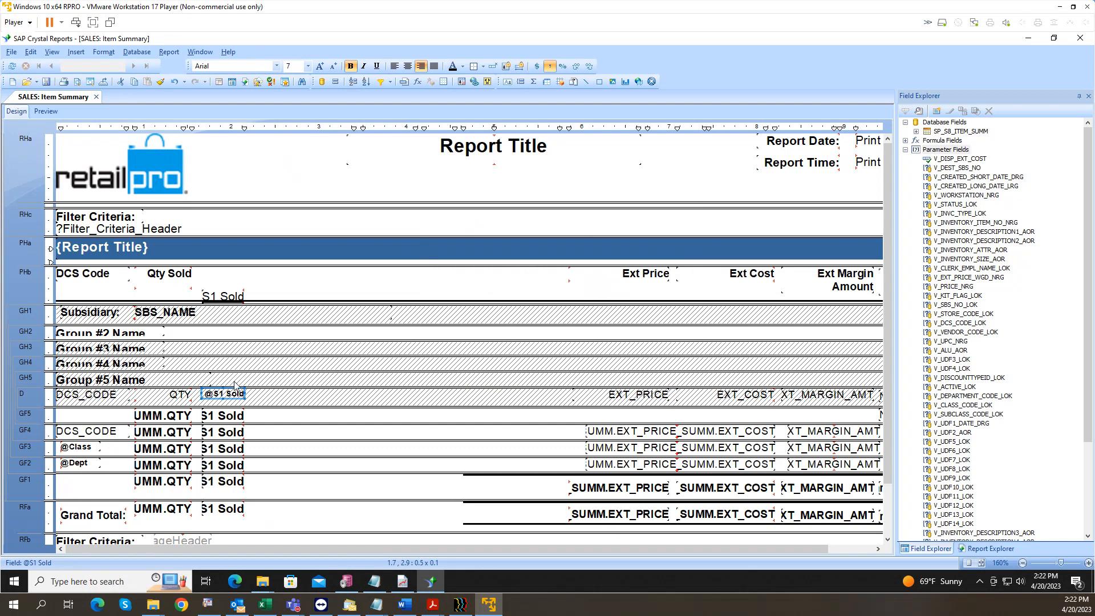
{"action": "left_click", "coordinate": [87, 434]}
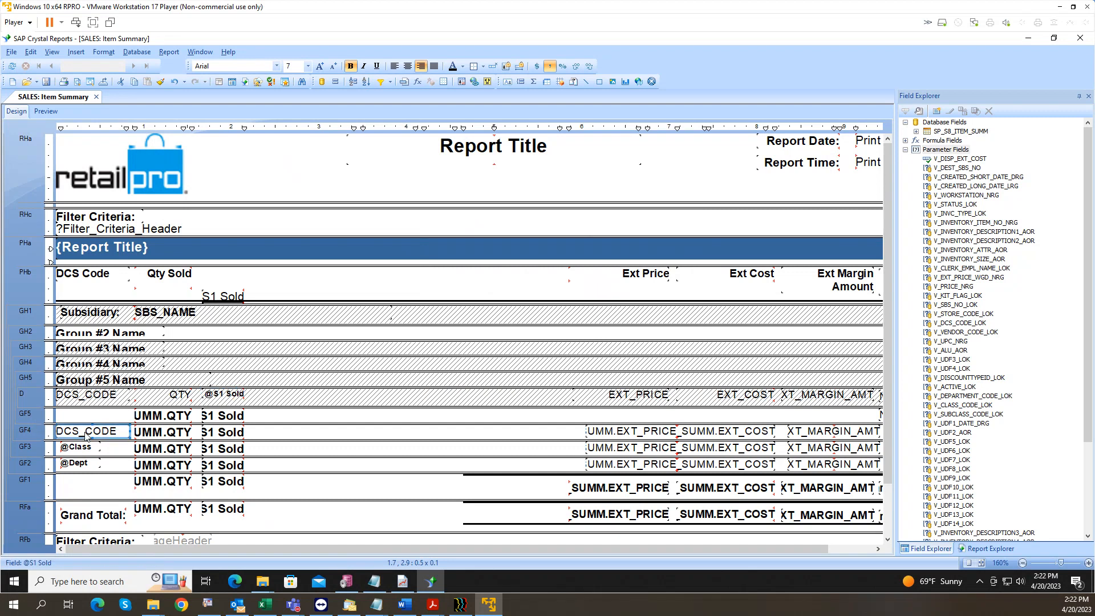
Step: Suppress Group Footer #5 with Suppress (No Drill-Down)
{"action": "right_click", "coordinate": [36, 415]}
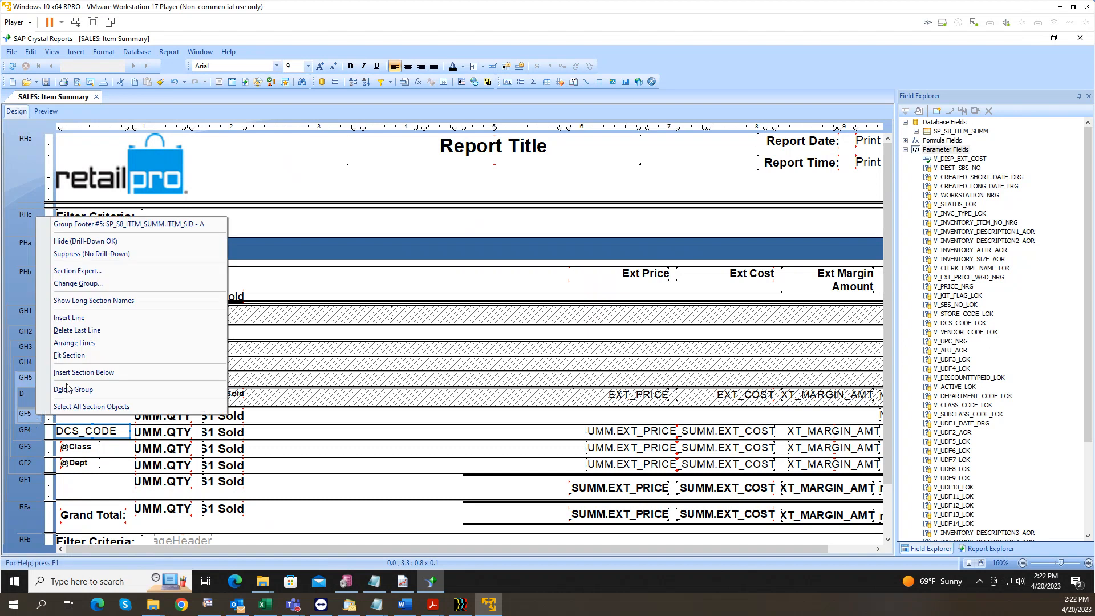
{"action": "left_click", "coordinate": [86, 253]}
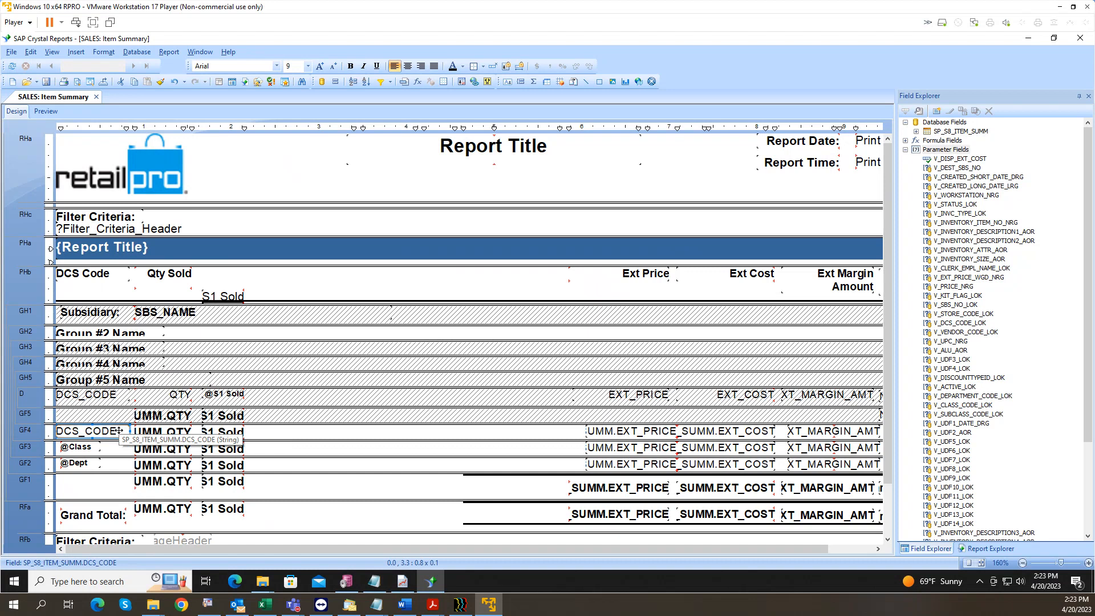
{"action": "left_click", "coordinate": [89, 447]}
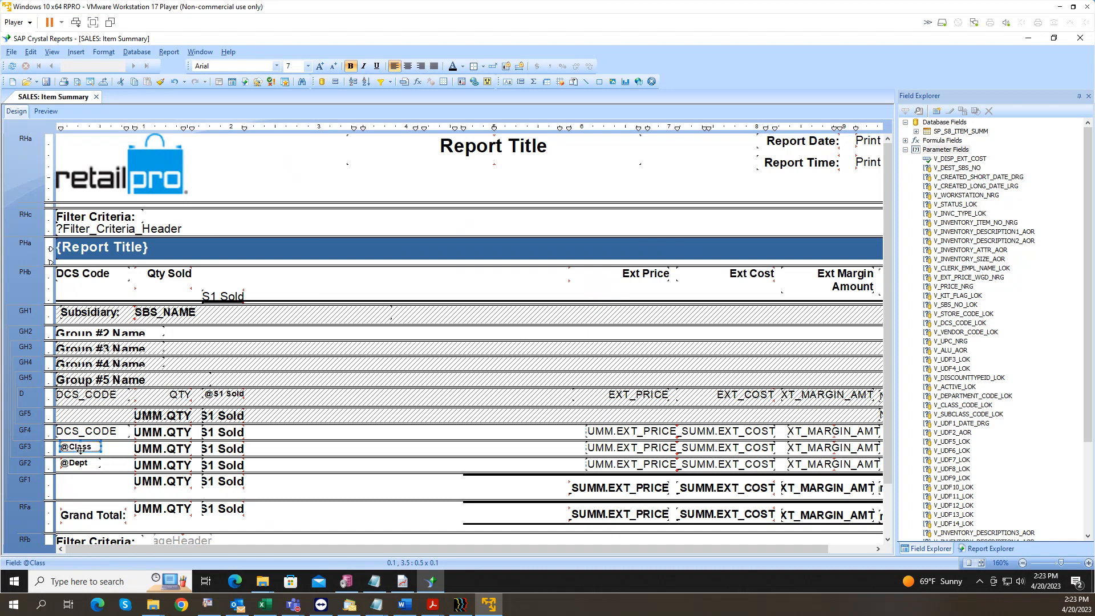
{"action": "left_click", "coordinate": [335, 83]}
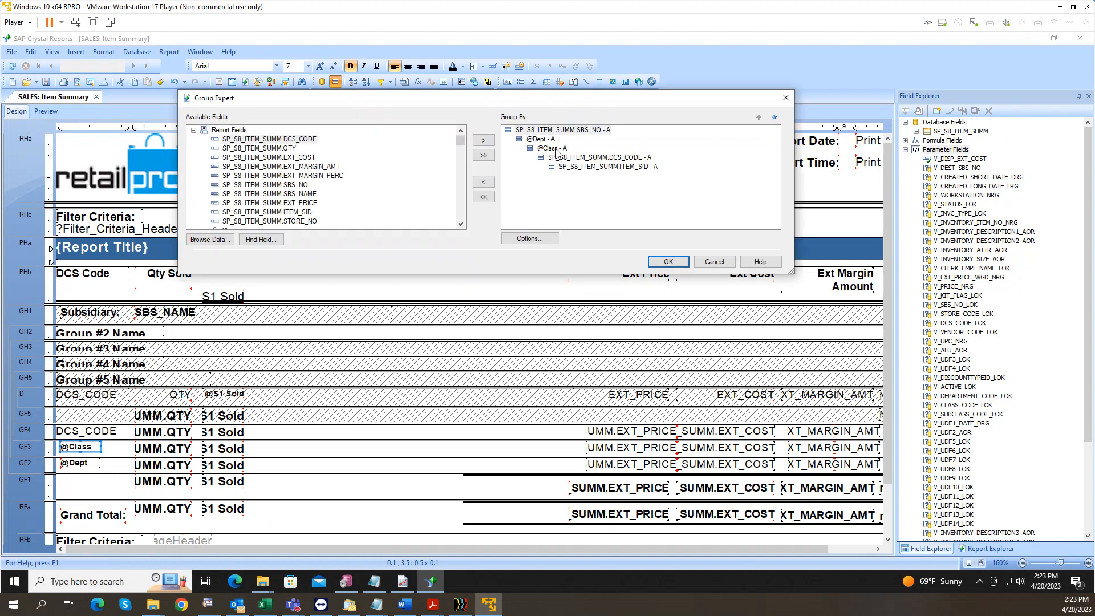
{"action": "left_click", "coordinate": [484, 183]}
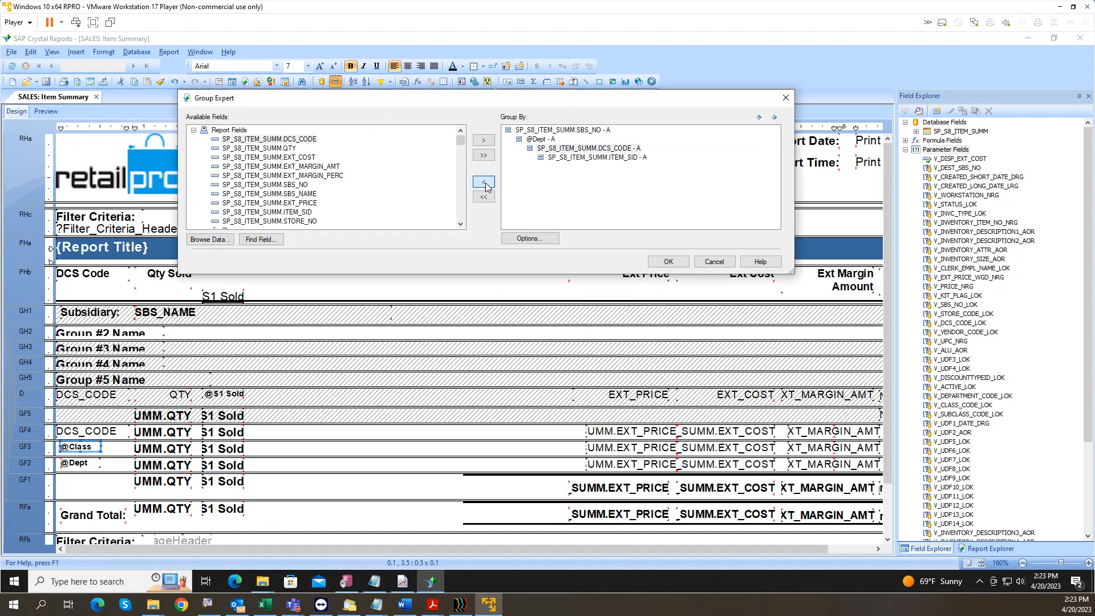
{"action": "left_click", "coordinate": [668, 261]}
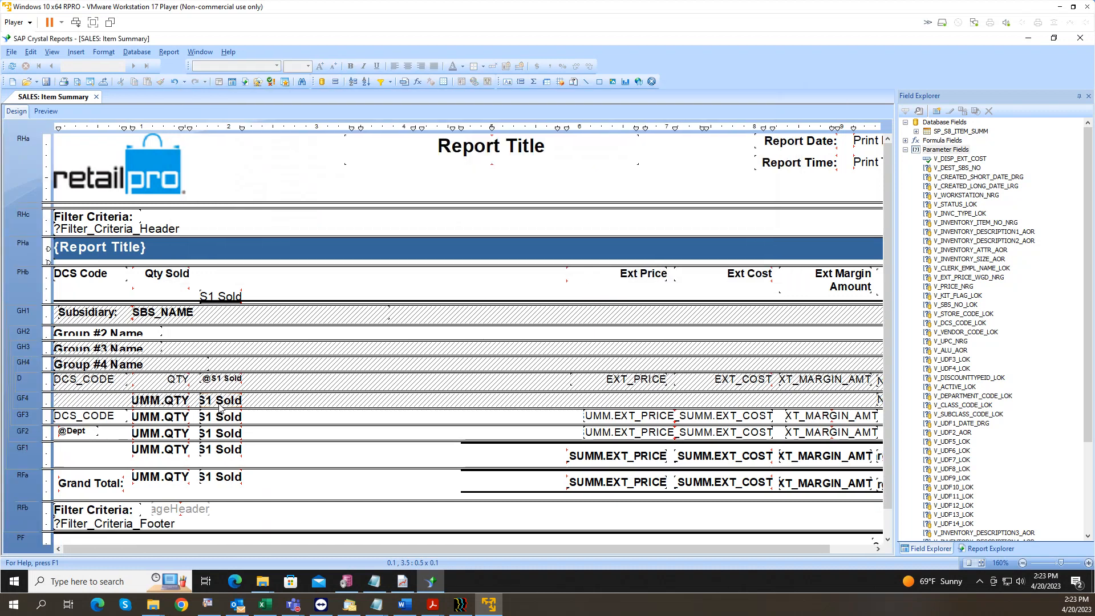
{"action": "left_click", "coordinate": [82, 434]}
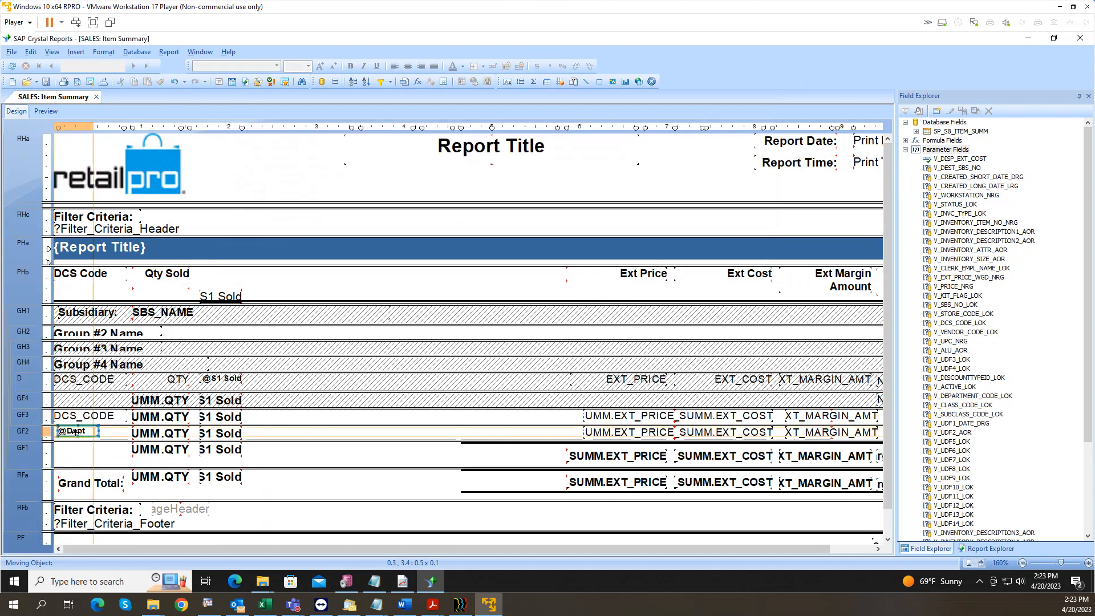
{"action": "left_click", "coordinate": [96, 416]}
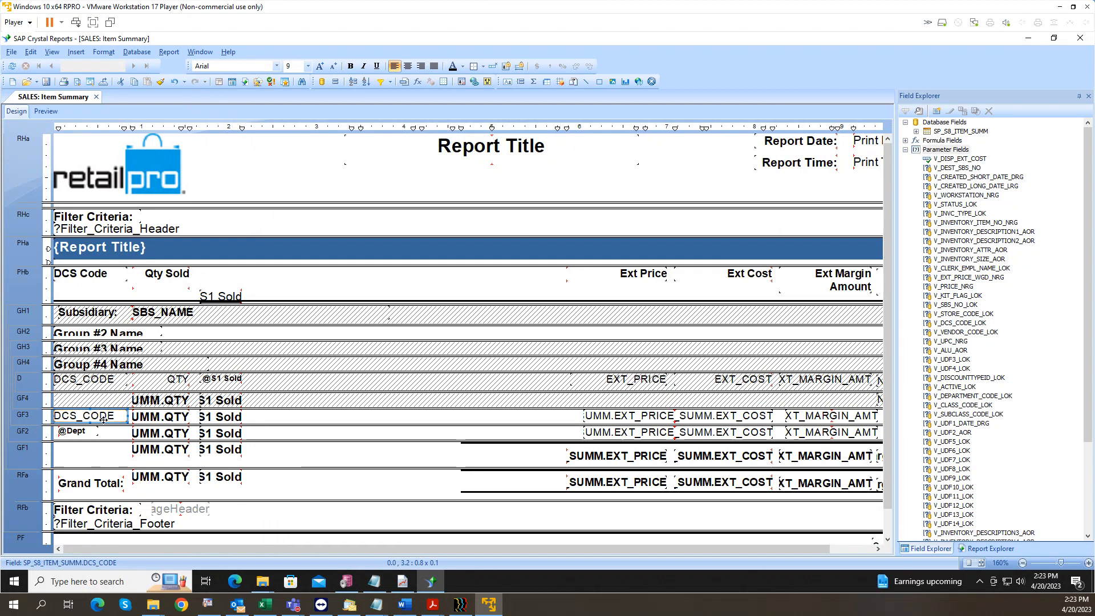
{"action": "left_click", "coordinate": [46, 81]}
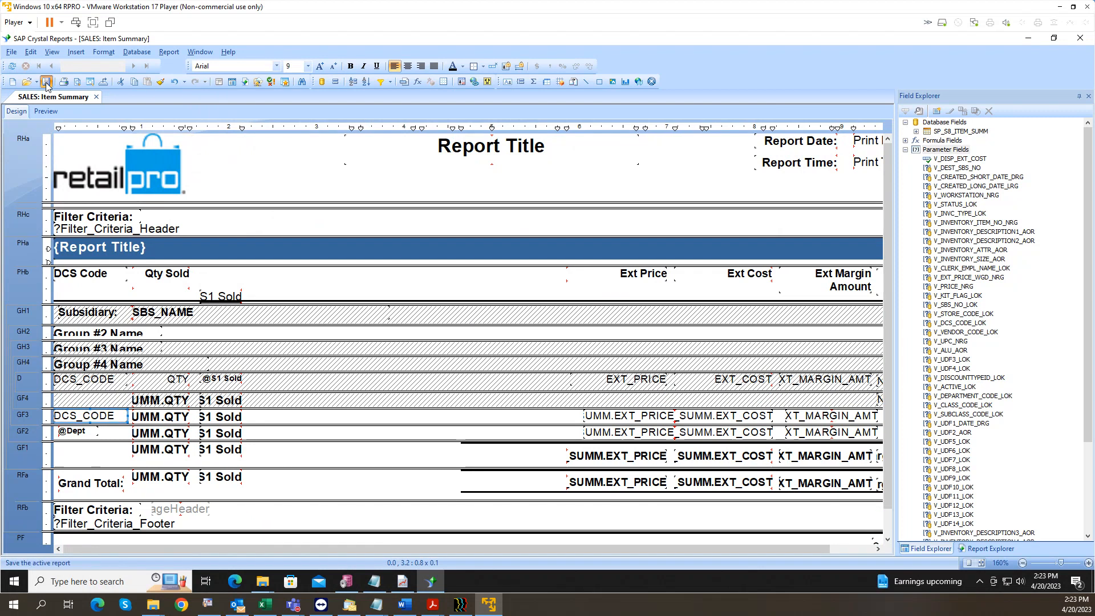
Step: Preview and check Qty Sold for MENBOTSHR, MENTOPPOL, MENTOPTEE and the MEN total, then return to Design
{"action": "left_click", "coordinate": [46, 110]}
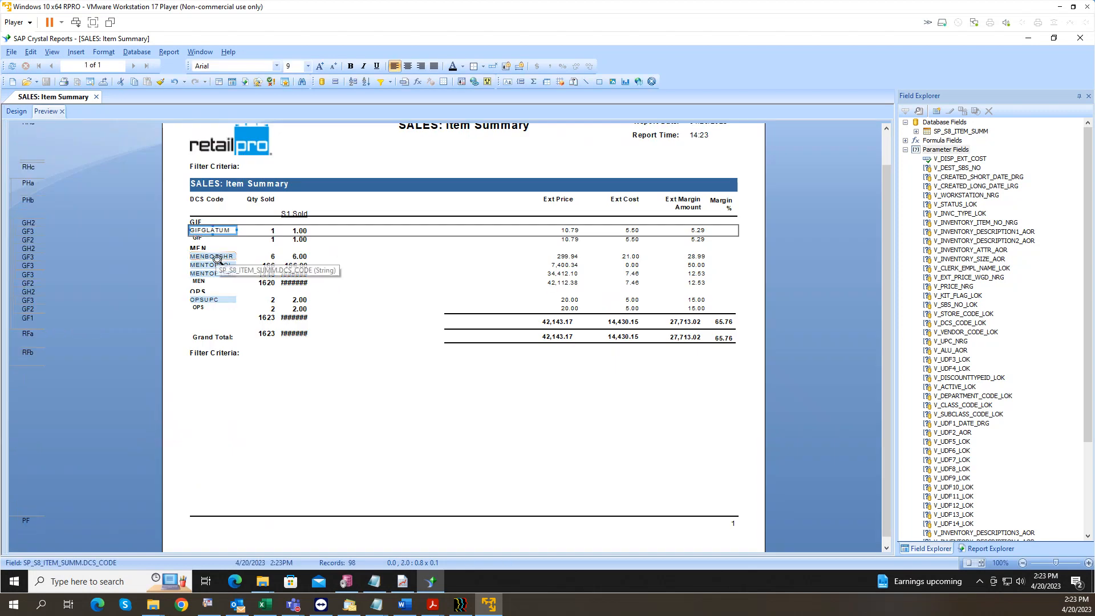
{"action": "left_click", "coordinate": [273, 258]}
{"action": "left_click", "coordinate": [274, 265]}
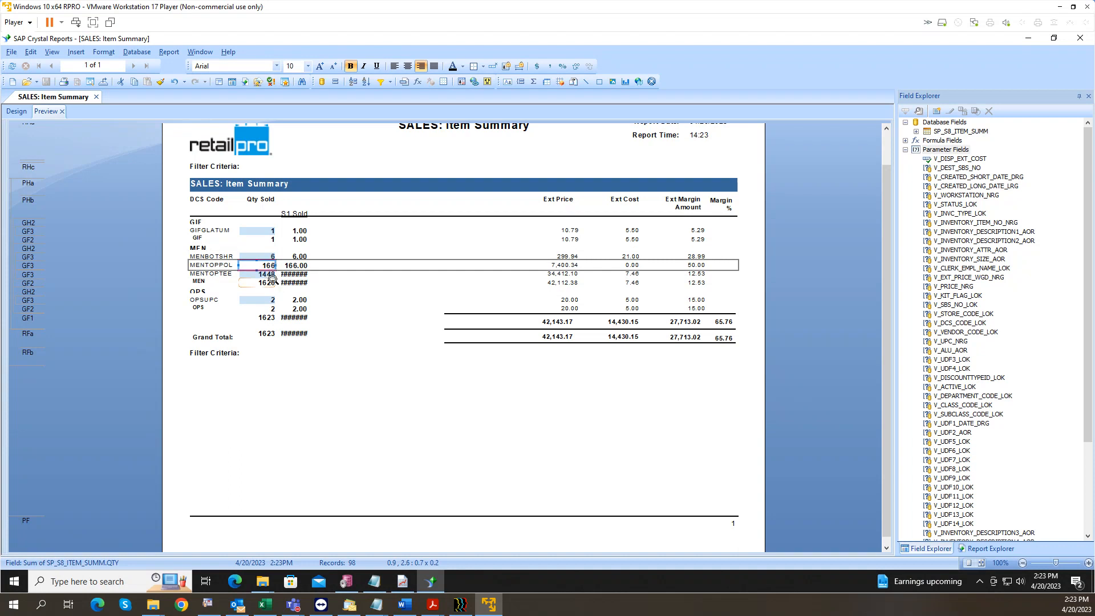
{"action": "left_click", "coordinate": [272, 275]}
{"action": "left_click", "coordinate": [270, 283]}
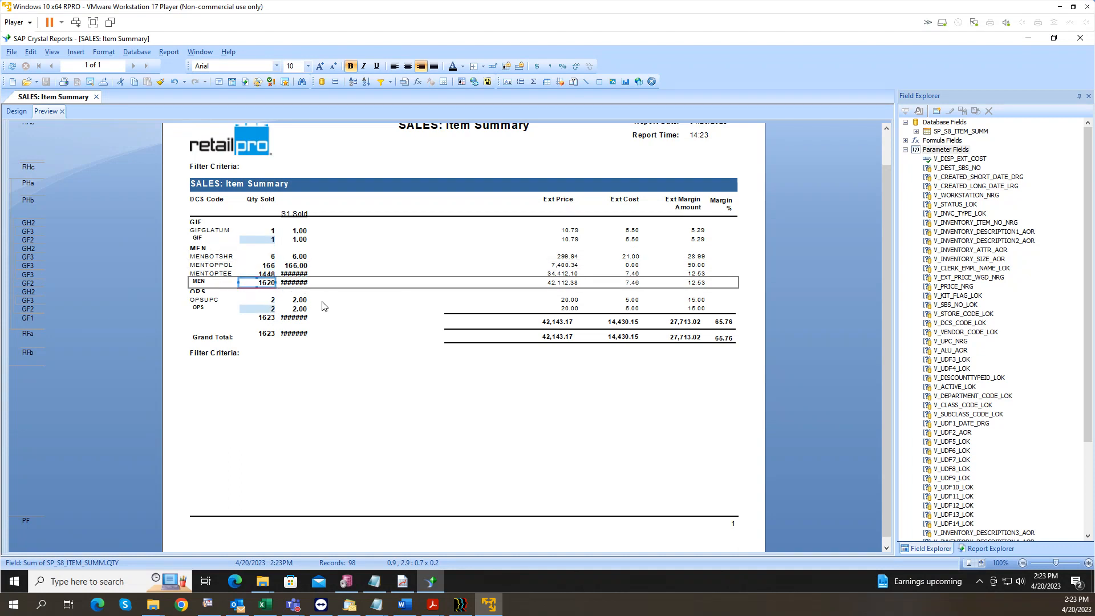
{"action": "left_click", "coordinate": [266, 274]}
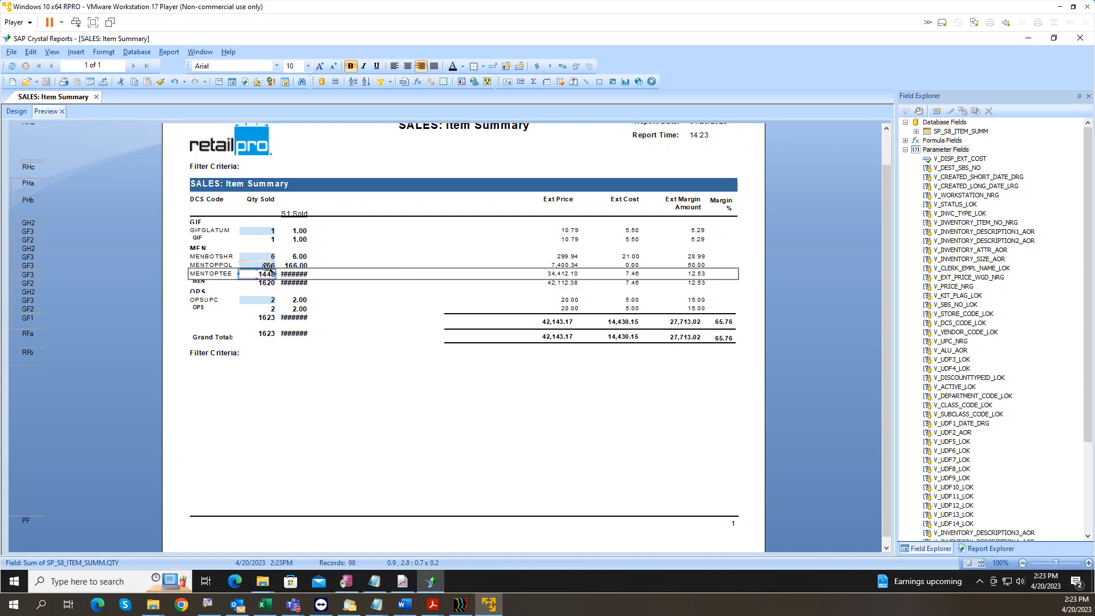
{"action": "left_click", "coordinate": [271, 265]}
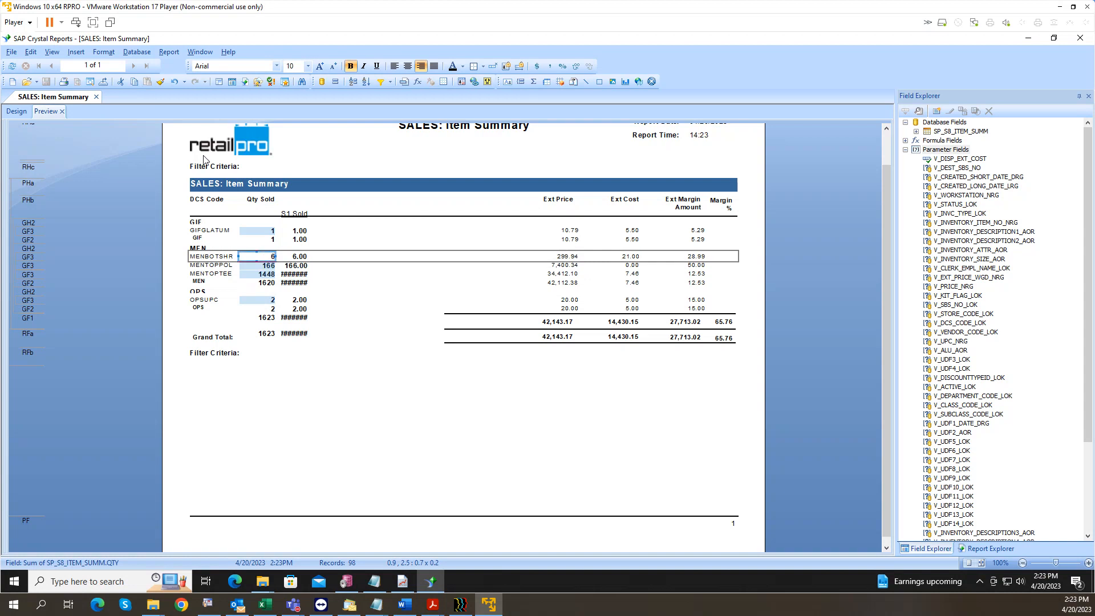
{"action": "left_click", "coordinate": [17, 112]}
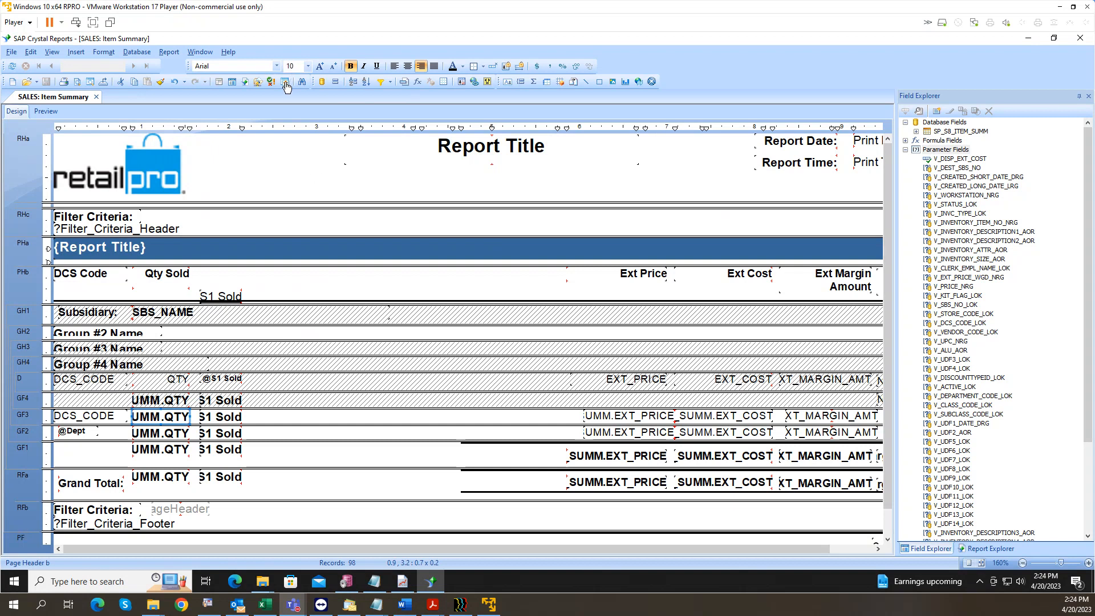
Step: Inspect the Group Sort Expert's DCS_CODE options and select the group footer 3 quantity total
{"action": "left_click", "coordinate": [353, 82]}
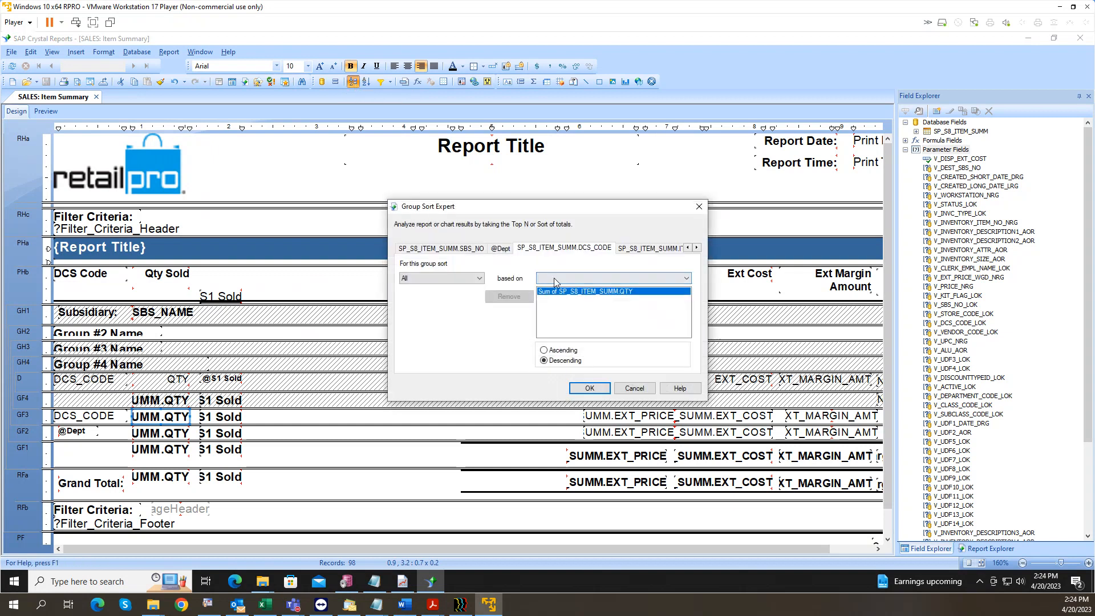
{"action": "left_click", "coordinate": [699, 207]}
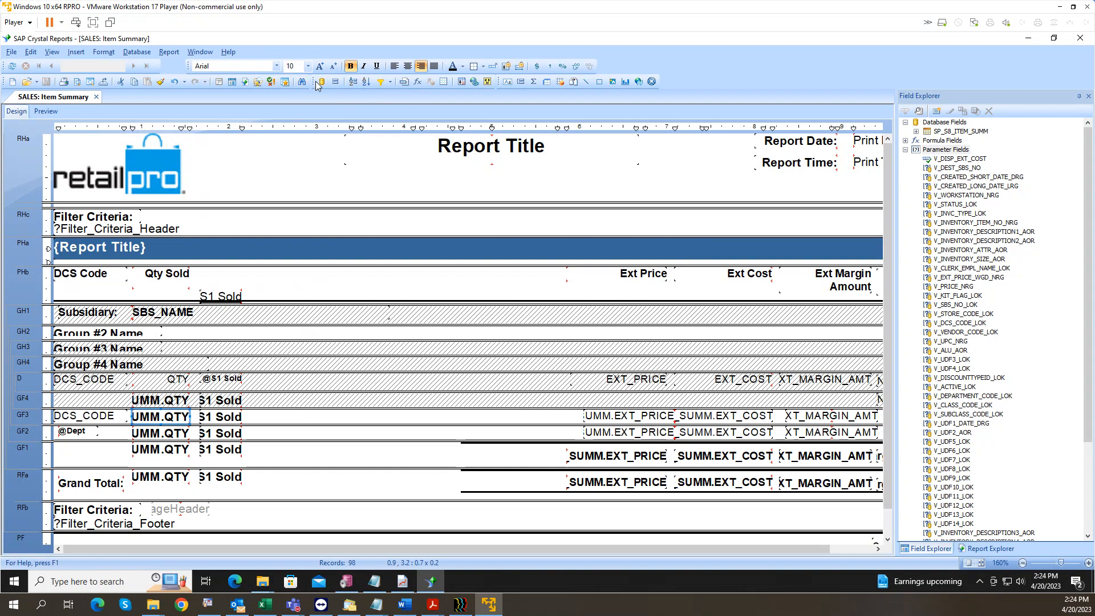
{"action": "left_click", "coordinate": [354, 81]}
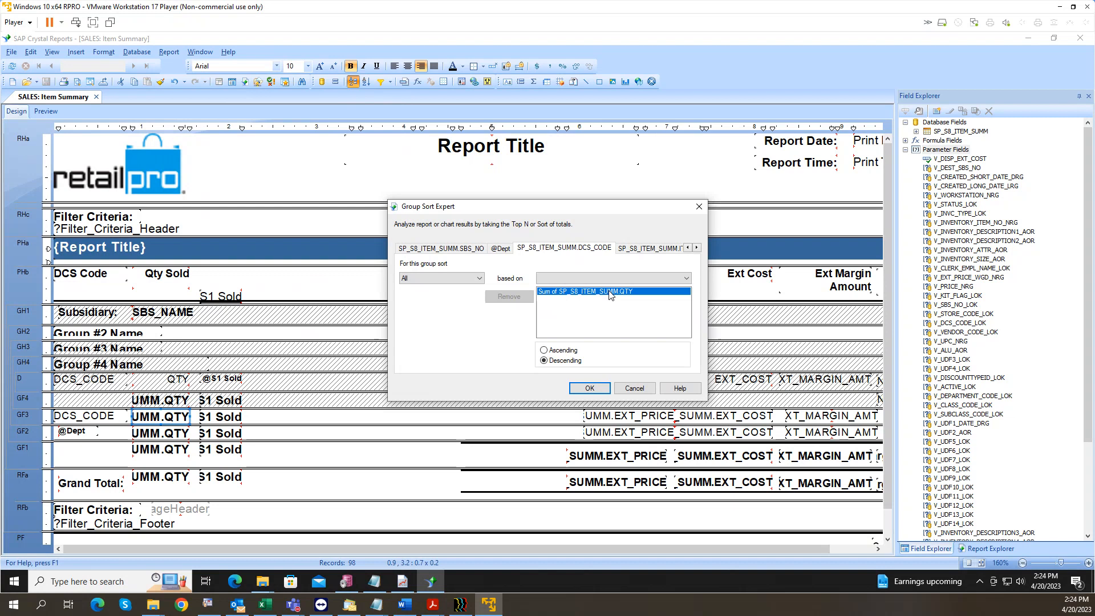
{"action": "left_click", "coordinate": [634, 388]}
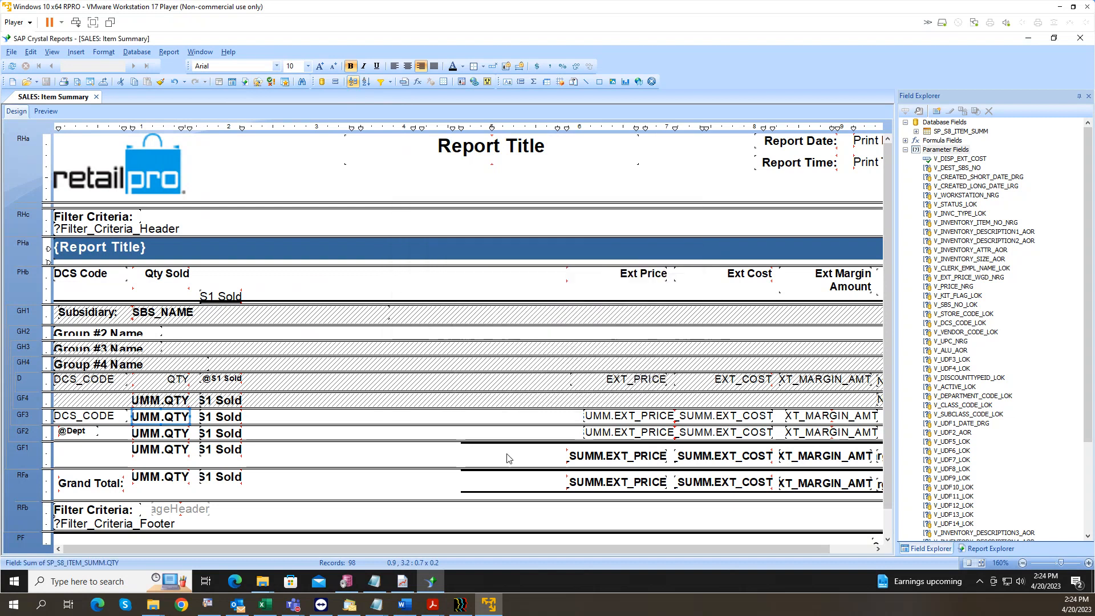
{"action": "left_click", "coordinate": [300, 516]}
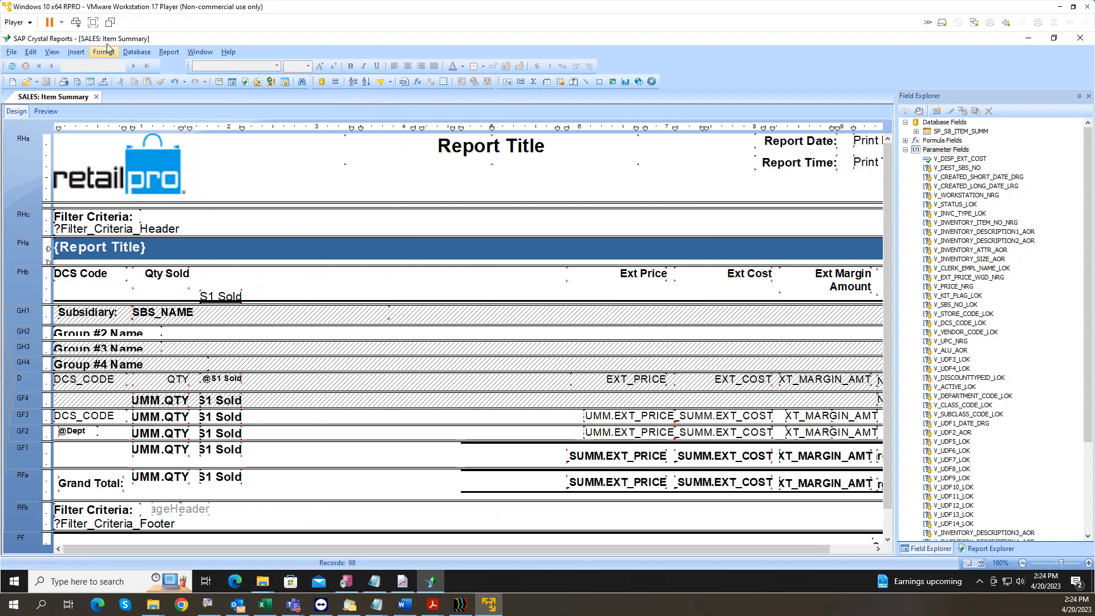
{"action": "left_click", "coordinate": [353, 82]}
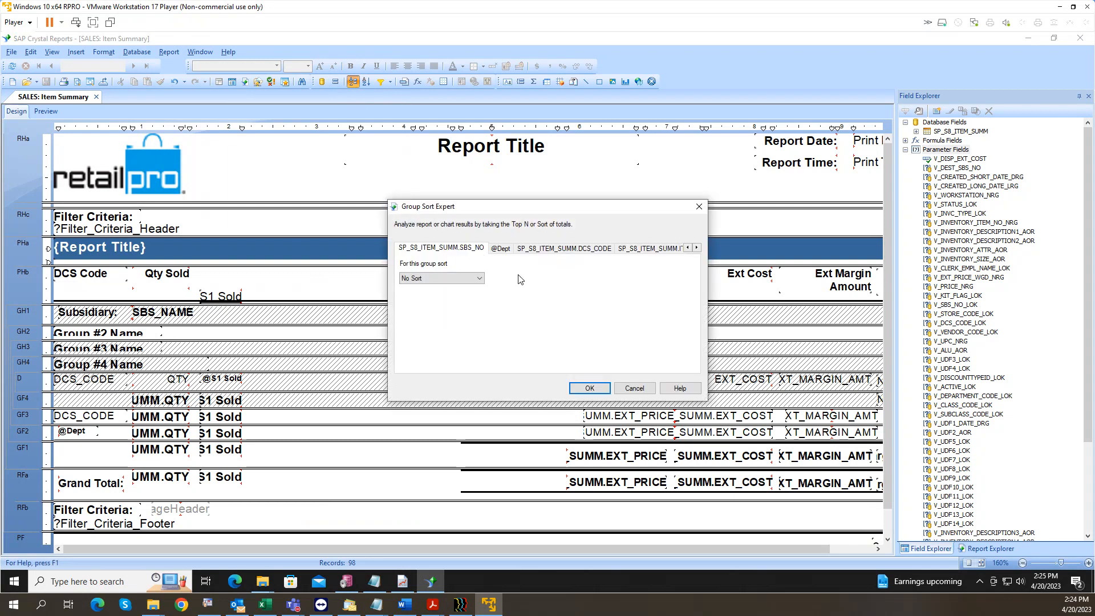
{"action": "left_click", "coordinate": [548, 250]}
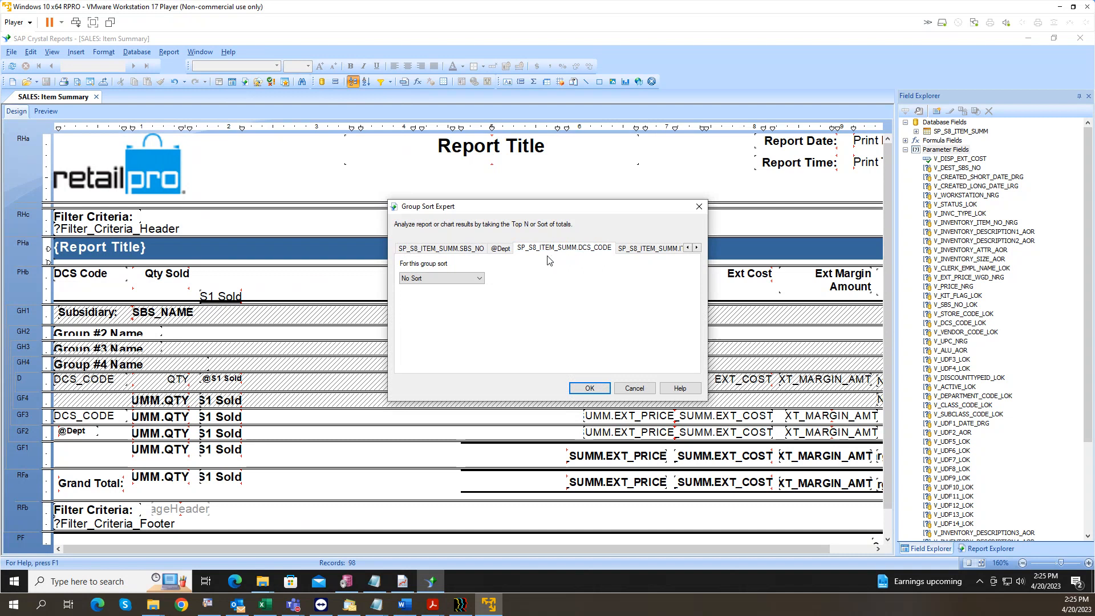
{"action": "left_click", "coordinate": [479, 278]}
{"action": "left_click", "coordinate": [540, 291]}
{"action": "left_click", "coordinate": [635, 389]}
{"action": "left_click", "coordinate": [154, 417]}
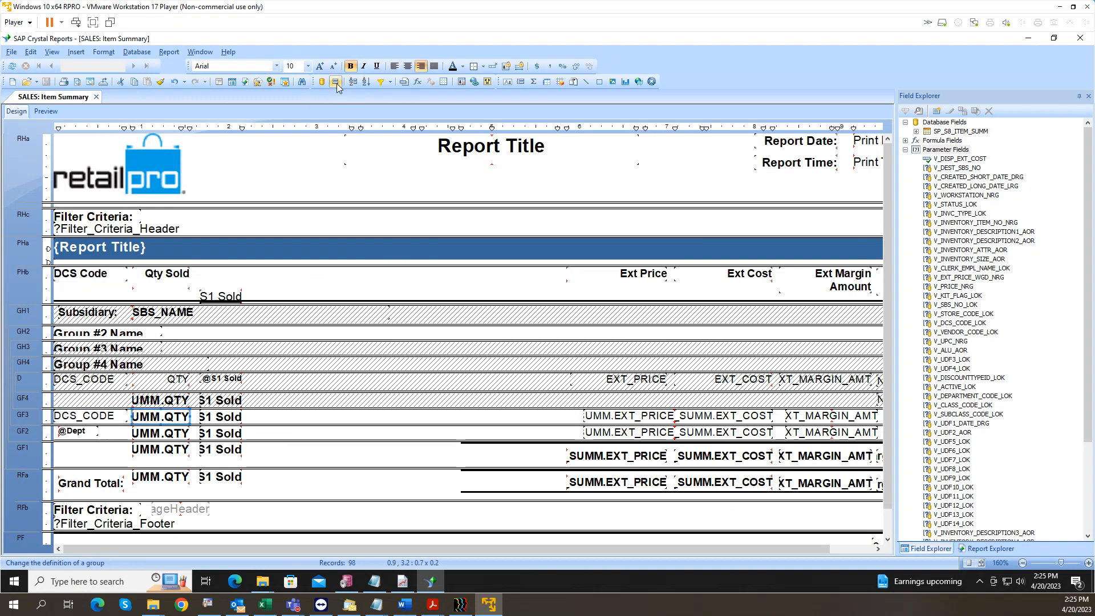
Step: Sort DCS_CODE groups Top N by sum of QTY with N = 99 and no Others group
{"action": "left_click", "coordinate": [353, 83]}
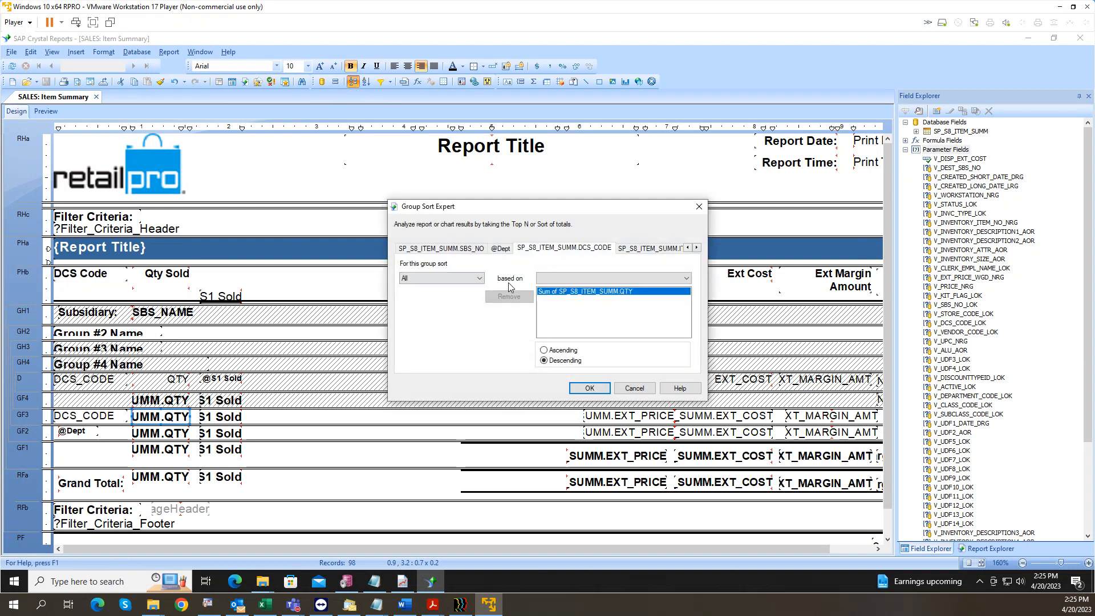
{"action": "left_click", "coordinate": [441, 281]}
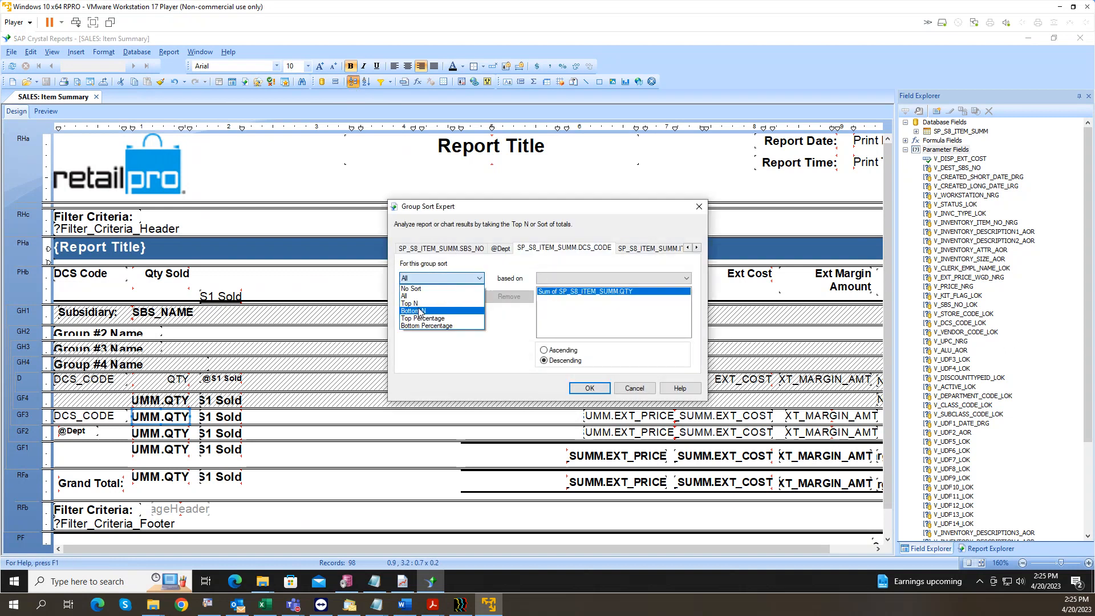
{"action": "left_click", "coordinate": [421, 301]}
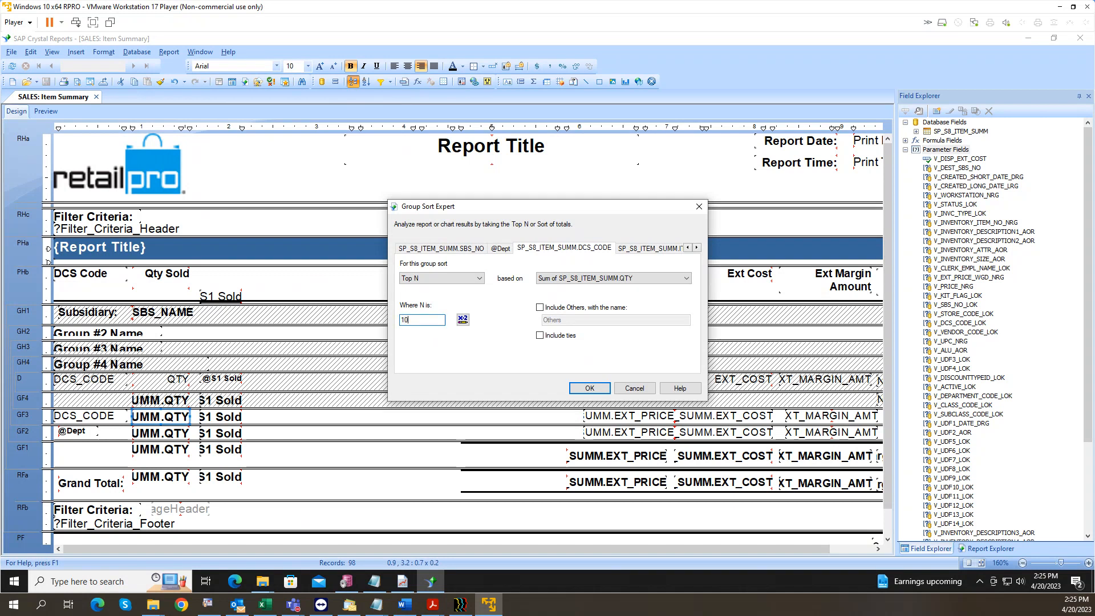
{"action": "key", "text": "BackSpace"}
{"action": "key", "text": "BackSpace"}
{"action": "type", "text": "9999"}
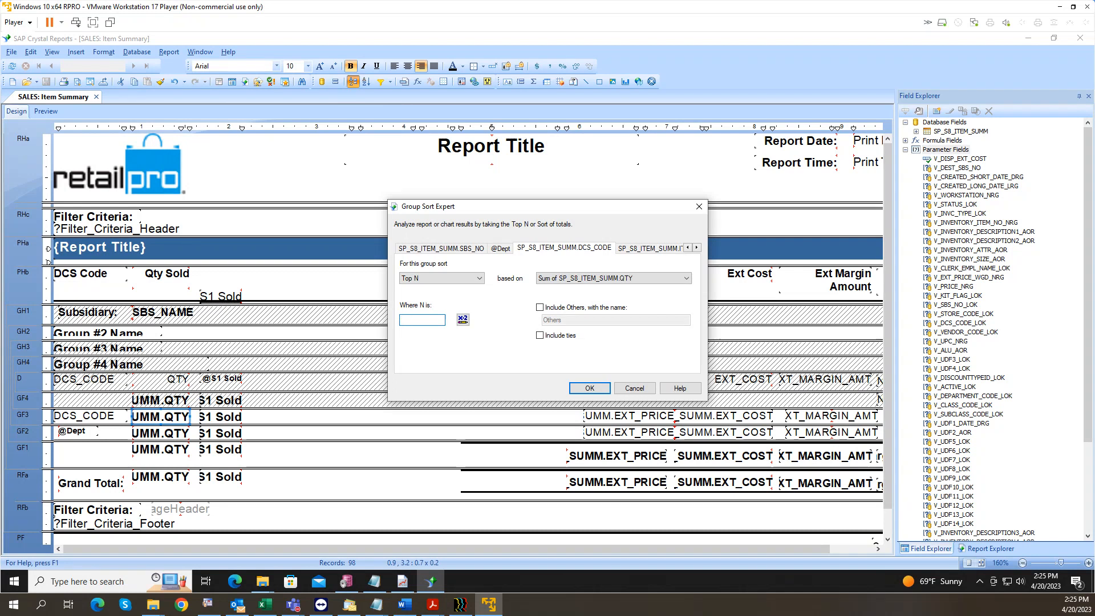
{"action": "left_click", "coordinate": [539, 307]}
{"action": "double_click", "coordinate": [562, 322]}
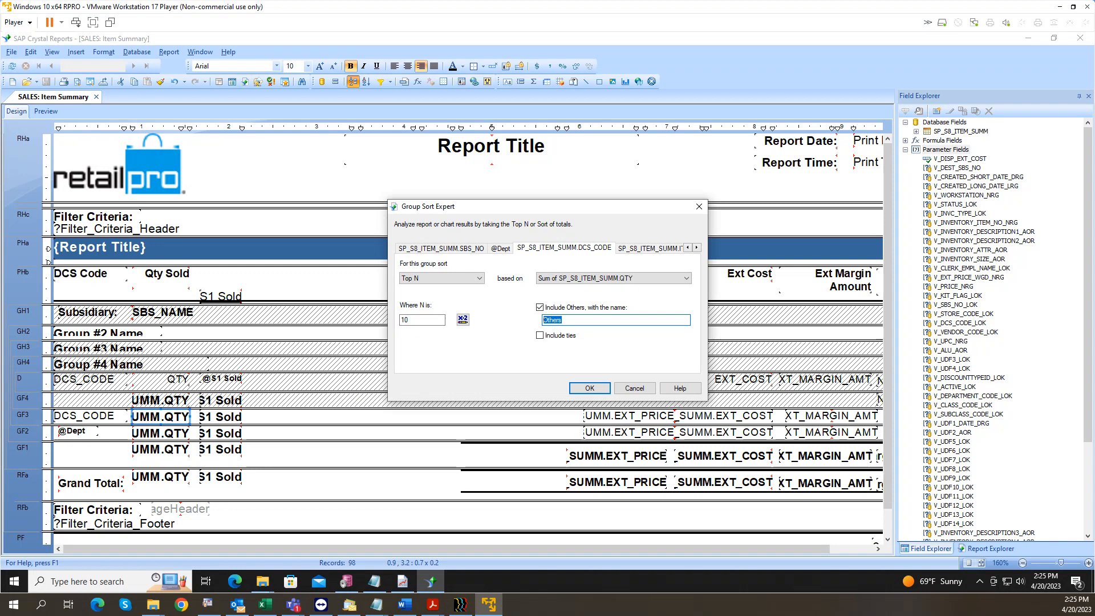
{"action": "left_click", "coordinate": [540, 308]}
{"action": "double_click", "coordinate": [425, 320]}
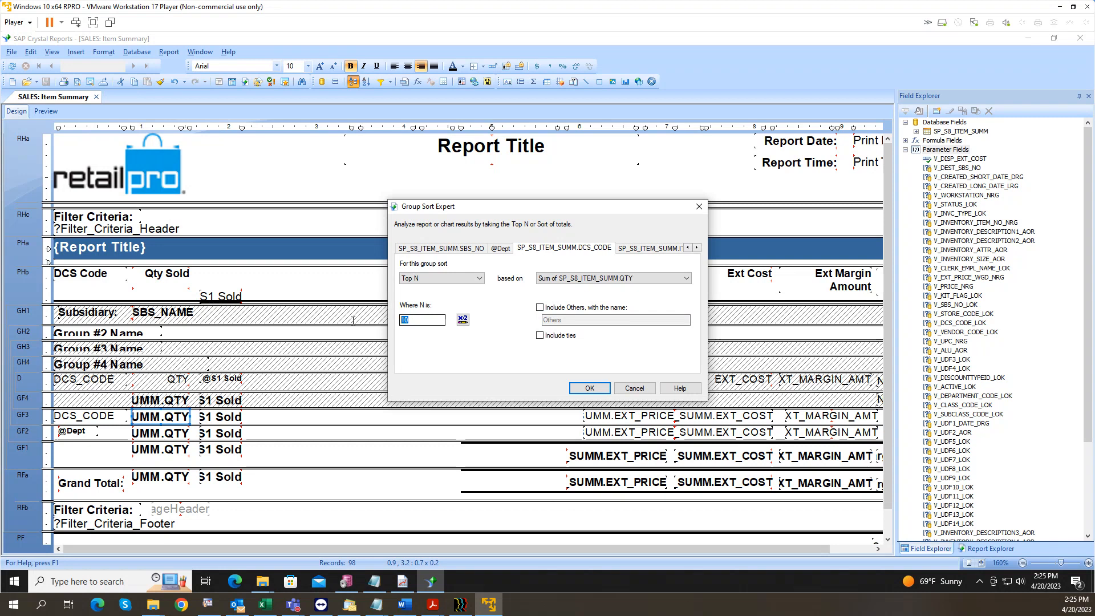
{"action": "type", "text": "9999"}
{"action": "left_click", "coordinate": [590, 388]}
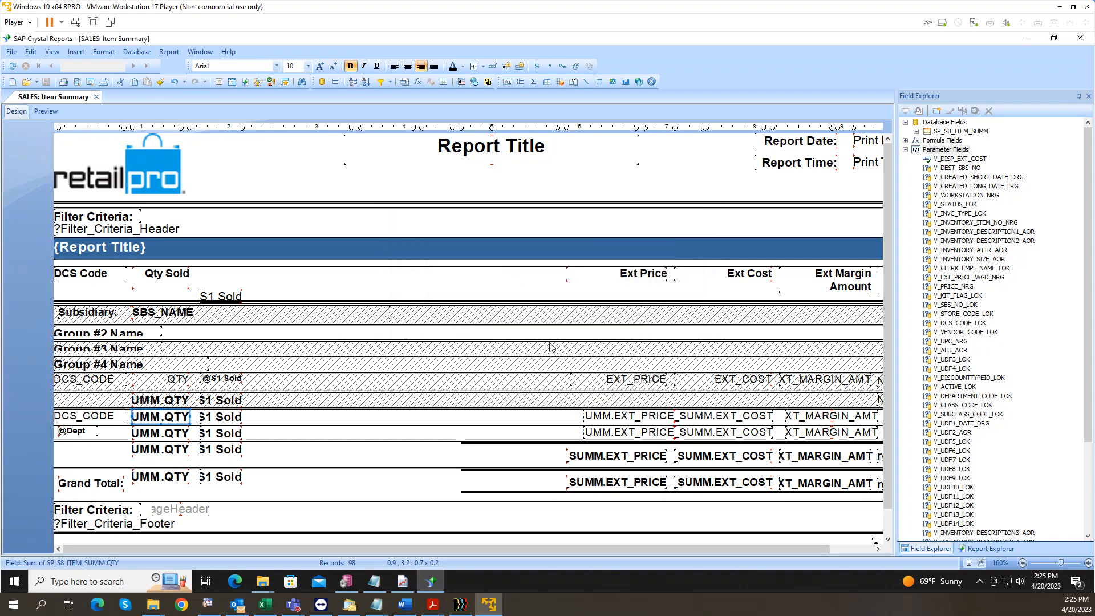
{"action": "left_click", "coordinate": [48, 112]}
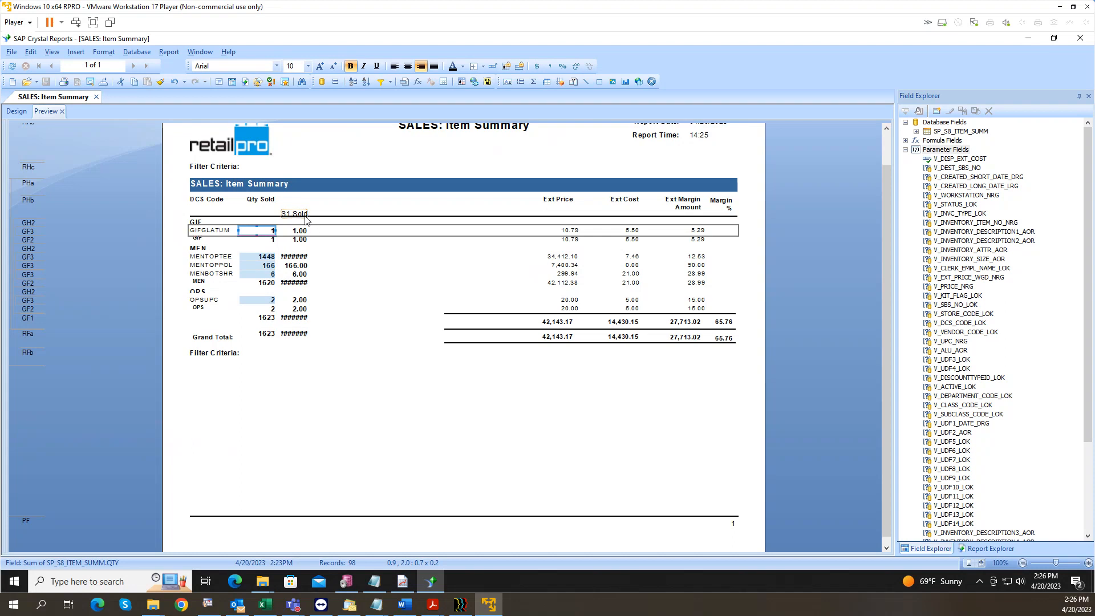
{"action": "left_click", "coordinate": [15, 112]}
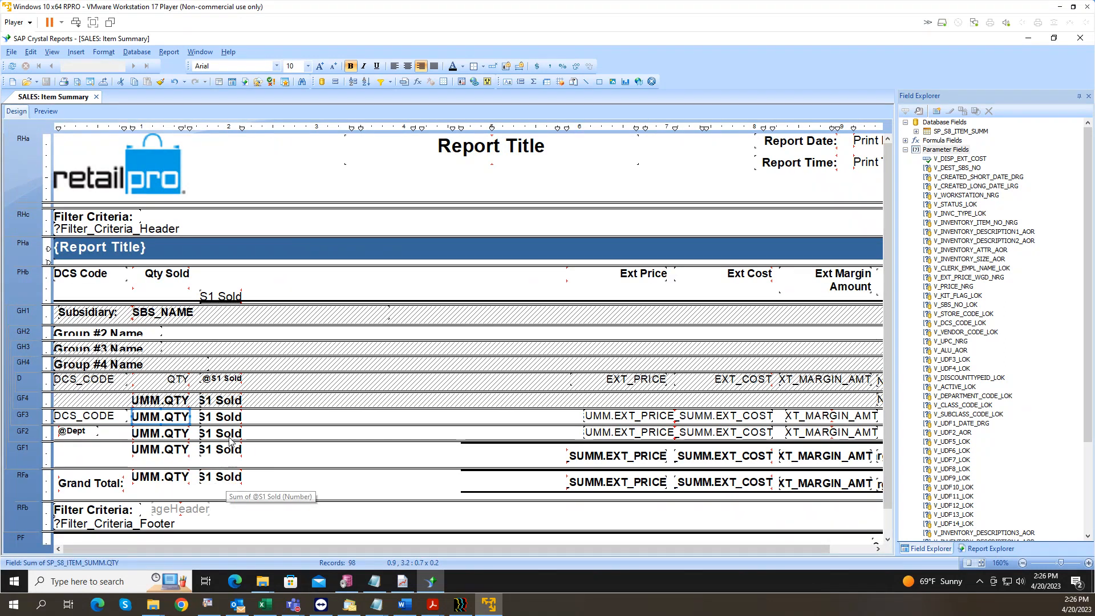
{"action": "left_click", "coordinate": [46, 111]}
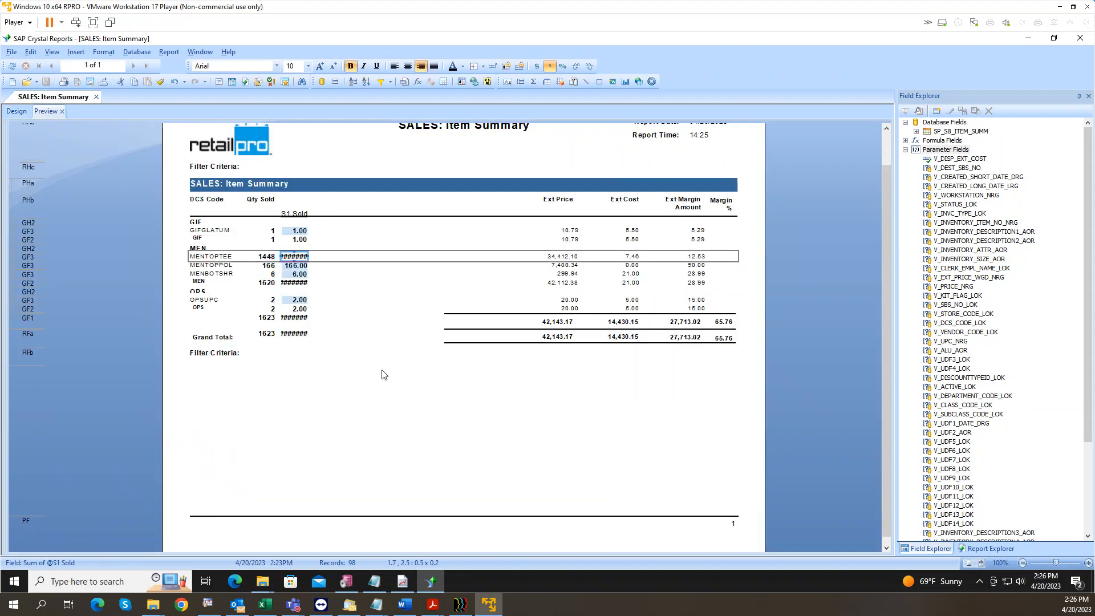
{"action": "left_click", "coordinate": [16, 112]}
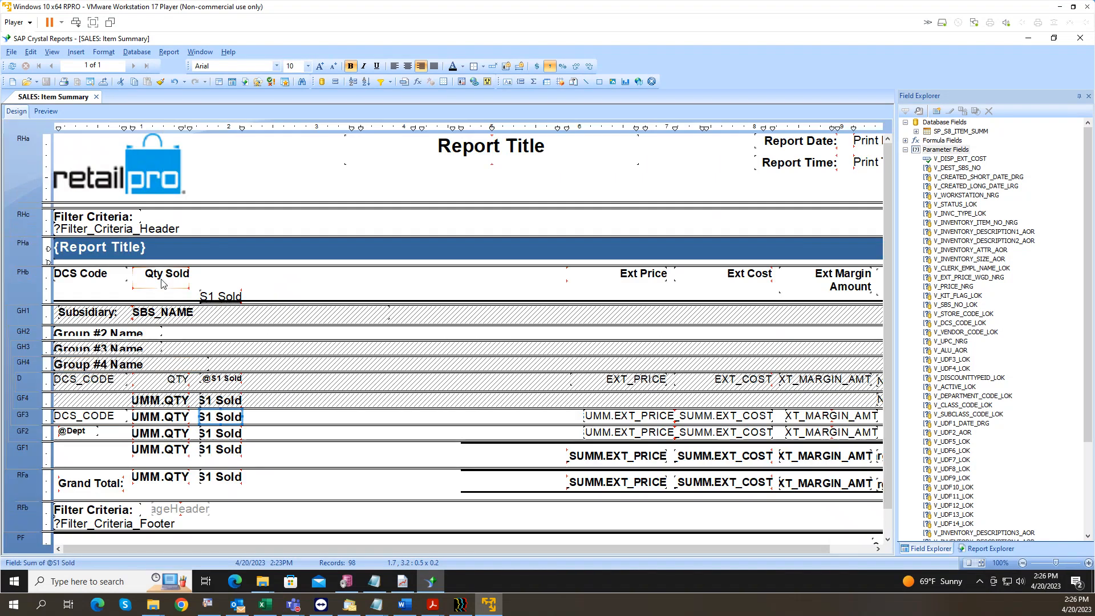
{"action": "left_click", "coordinate": [227, 401], "text": "ctrl"}
Step: Format all selected S1 Sold totals with the -1123 whole-number style
{"action": "left_click", "coordinate": [226, 434], "text": "ctrl"}
{"action": "left_click", "coordinate": [228, 450], "text": "ctrl"}
{"action": "left_click", "coordinate": [231, 477], "text": "ctrl"}
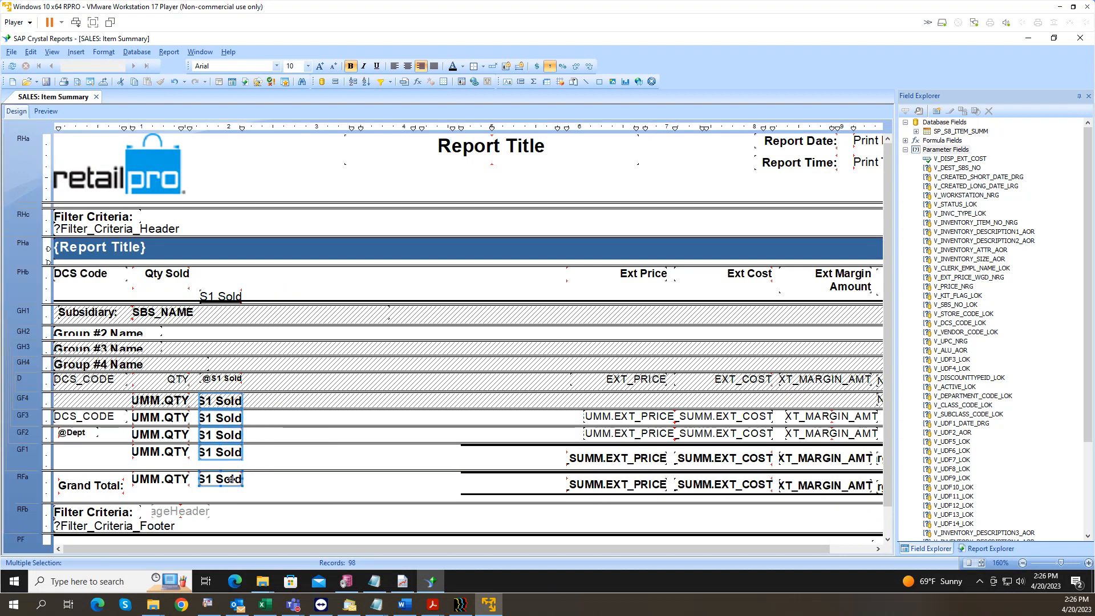
{"action": "right_click", "coordinate": [228, 417]}
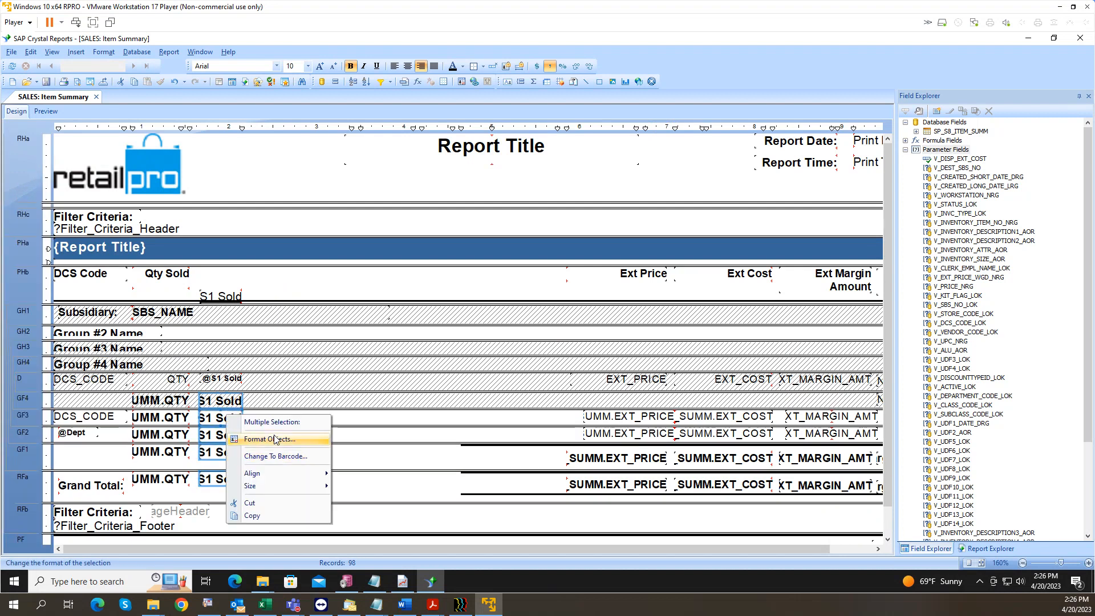
{"action": "left_click", "coordinate": [274, 439]}
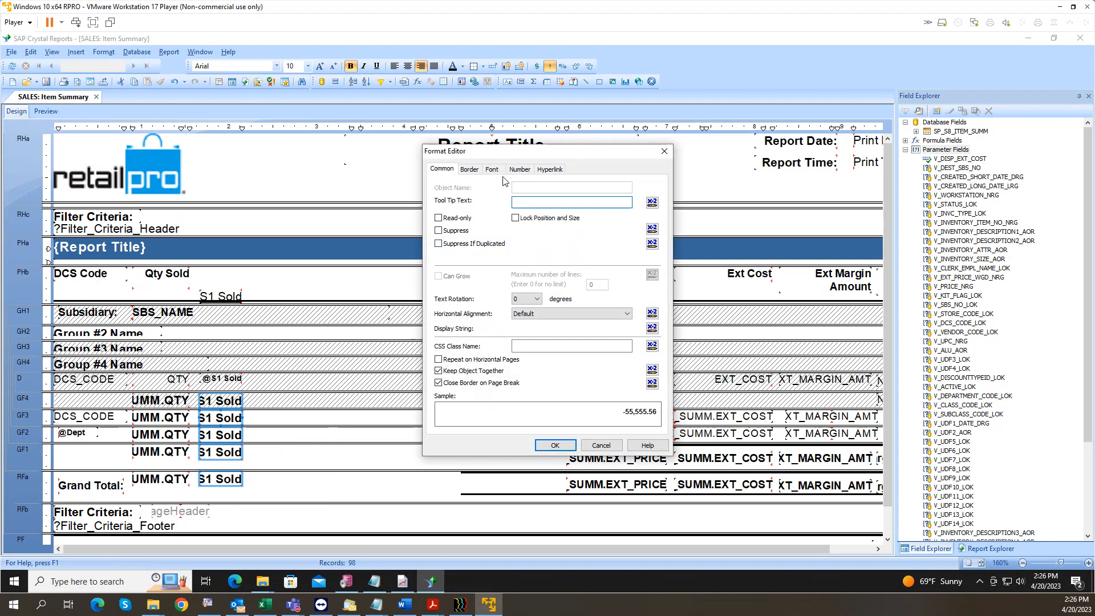
{"action": "left_click", "coordinate": [520, 170]}
{"action": "left_click", "coordinate": [450, 212]}
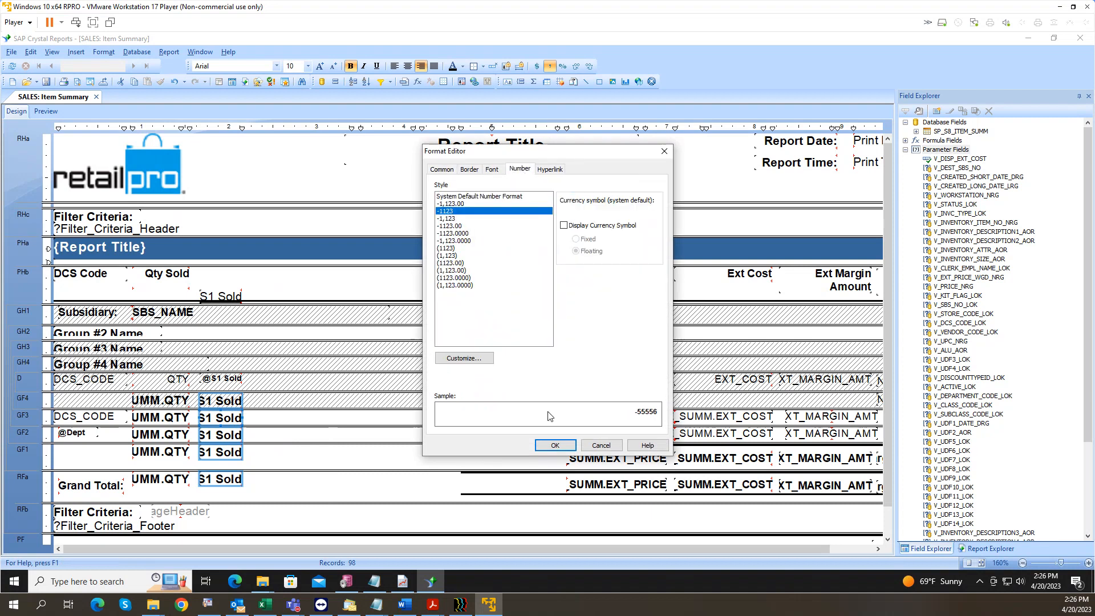
{"action": "left_click", "coordinate": [548, 447]}
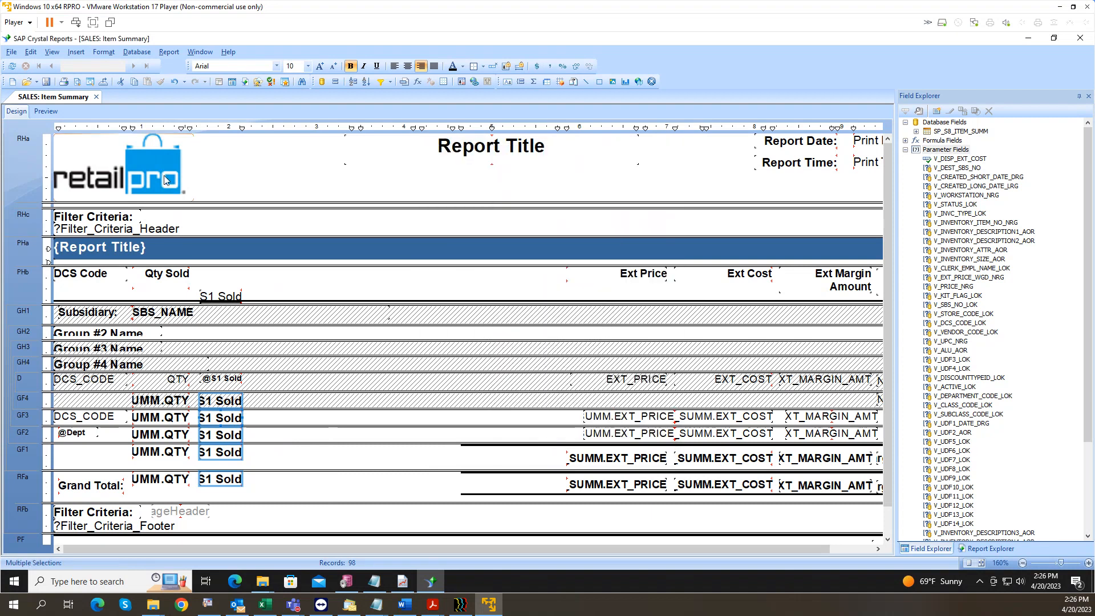
Step: Preview the report to check S1 Sold values such as 1060, then return to Design
{"action": "left_click", "coordinate": [45, 111]}
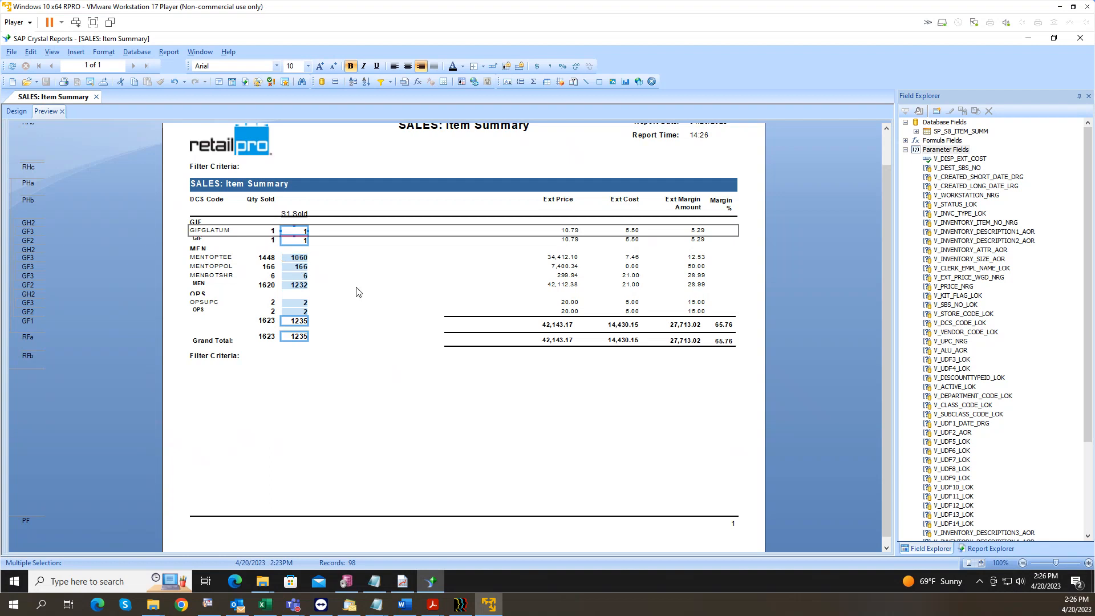
{"action": "left_click", "coordinate": [268, 258]}
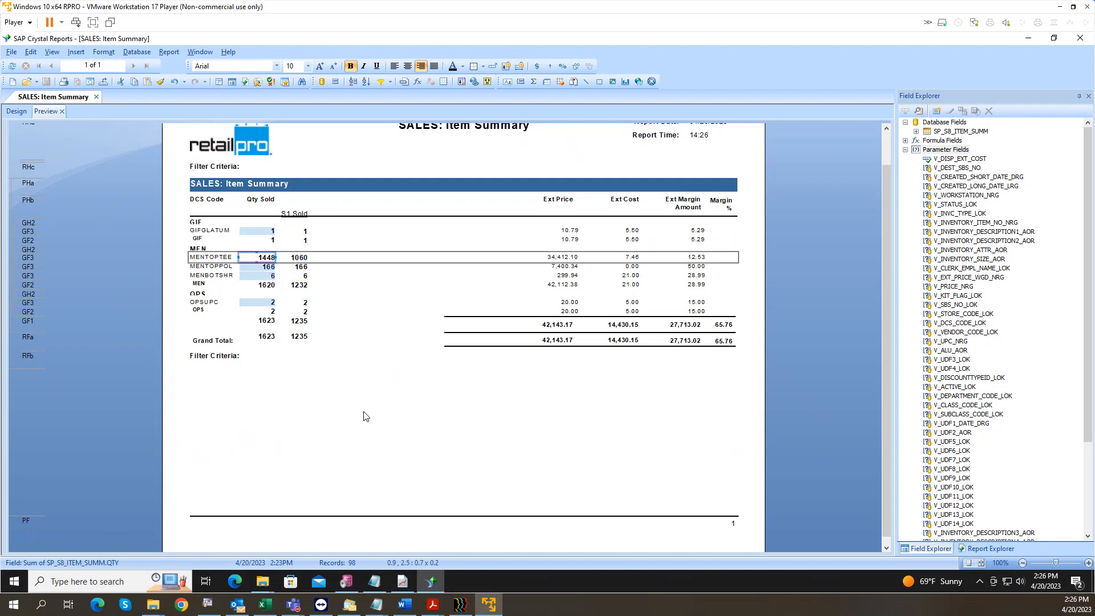
{"action": "left_click", "coordinate": [298, 267]}
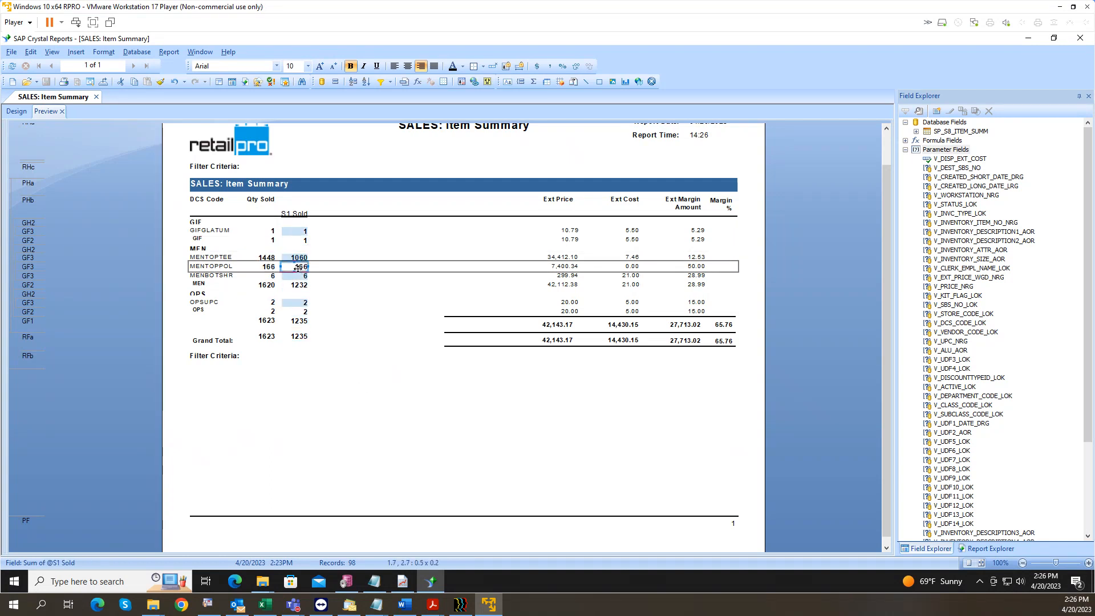
{"action": "left_click", "coordinate": [302, 276]}
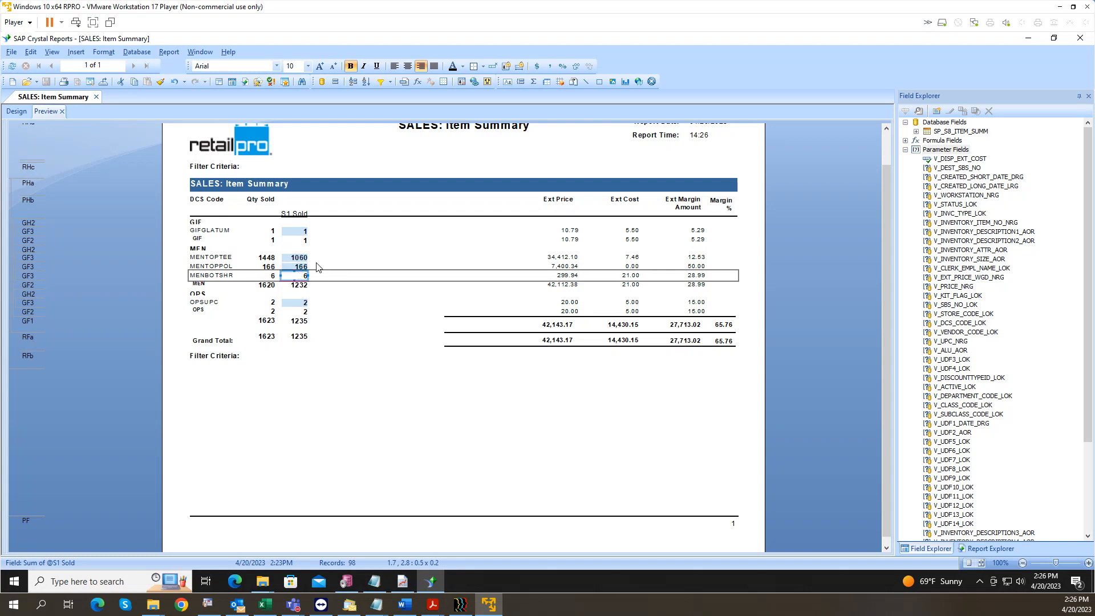
{"action": "left_click", "coordinate": [297, 257]}
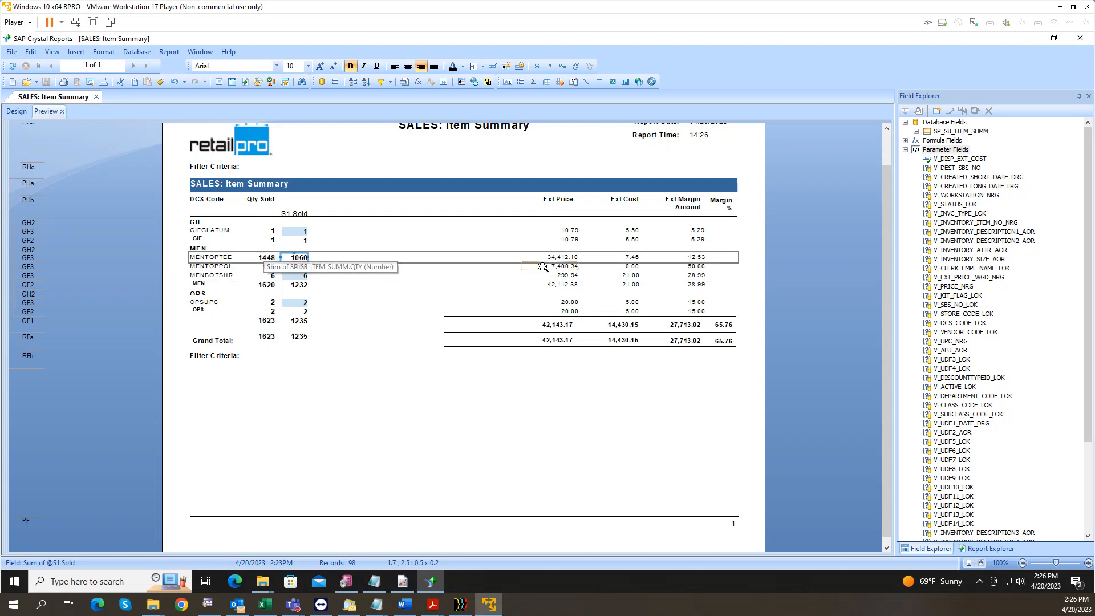
{"action": "left_click", "coordinate": [571, 258]}
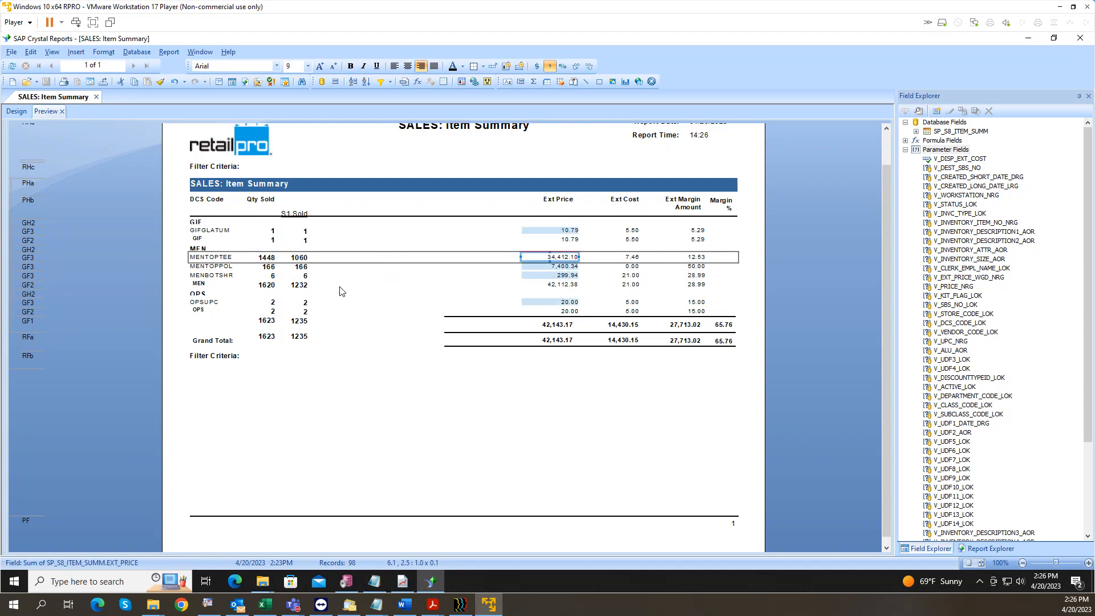
{"action": "left_click", "coordinate": [28, 122]}
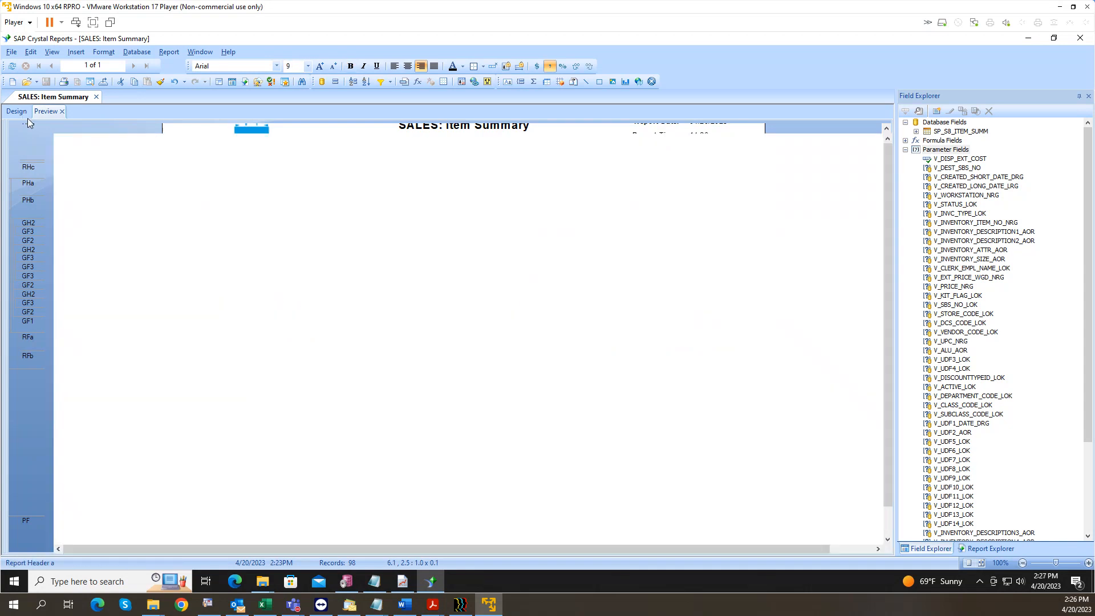
{"action": "left_click", "coordinate": [23, 112]}
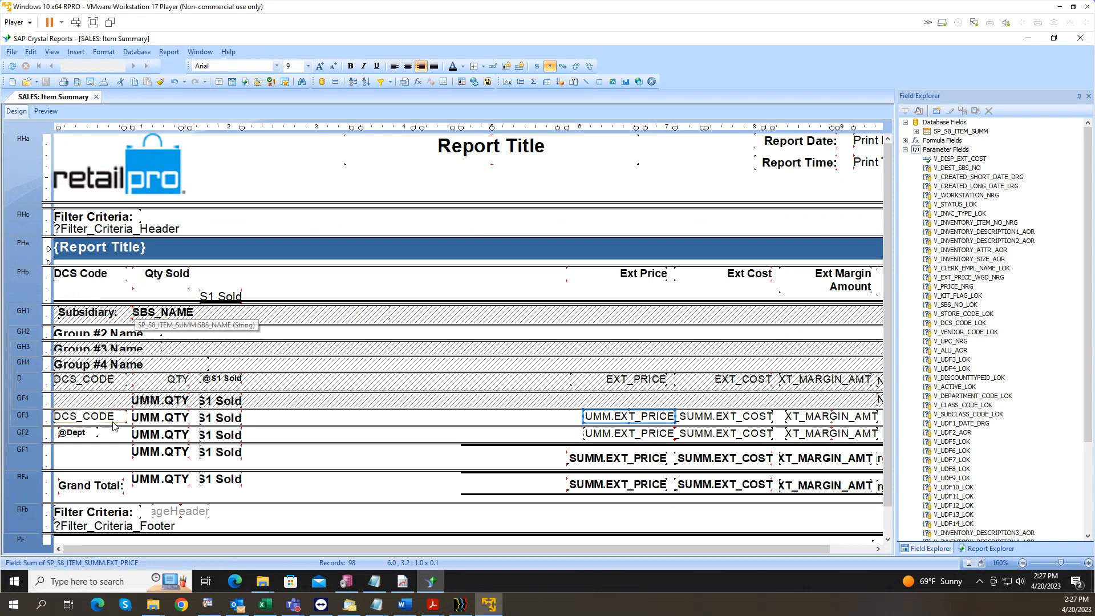
Step: Give Group Footer #2 a light grey 235,235,235 background and preview the result
{"action": "left_click", "coordinate": [89, 417]}
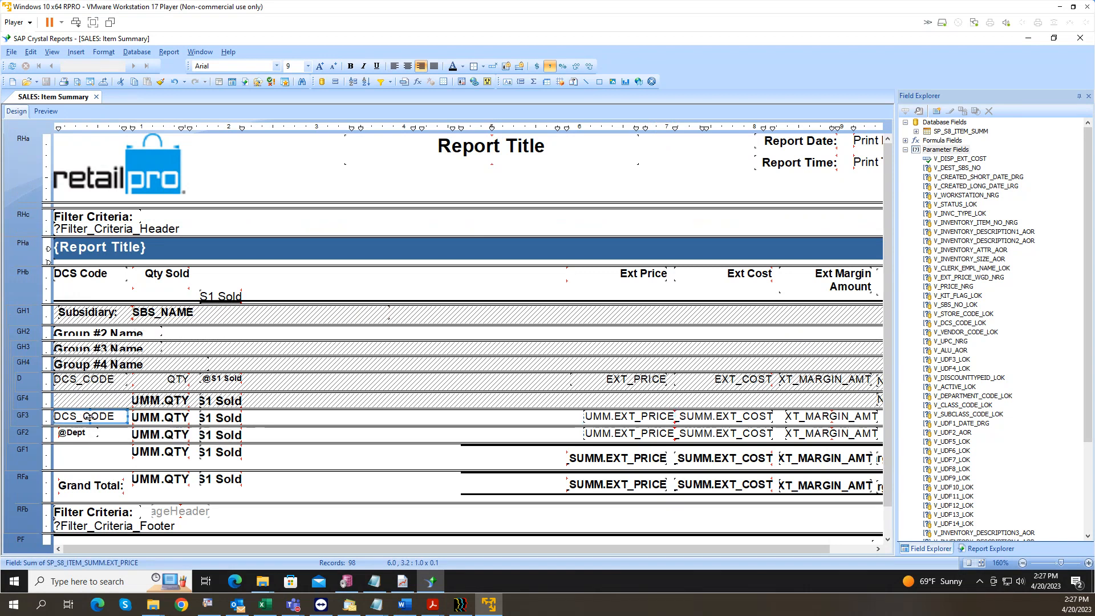
{"action": "left_click", "coordinate": [87, 434]}
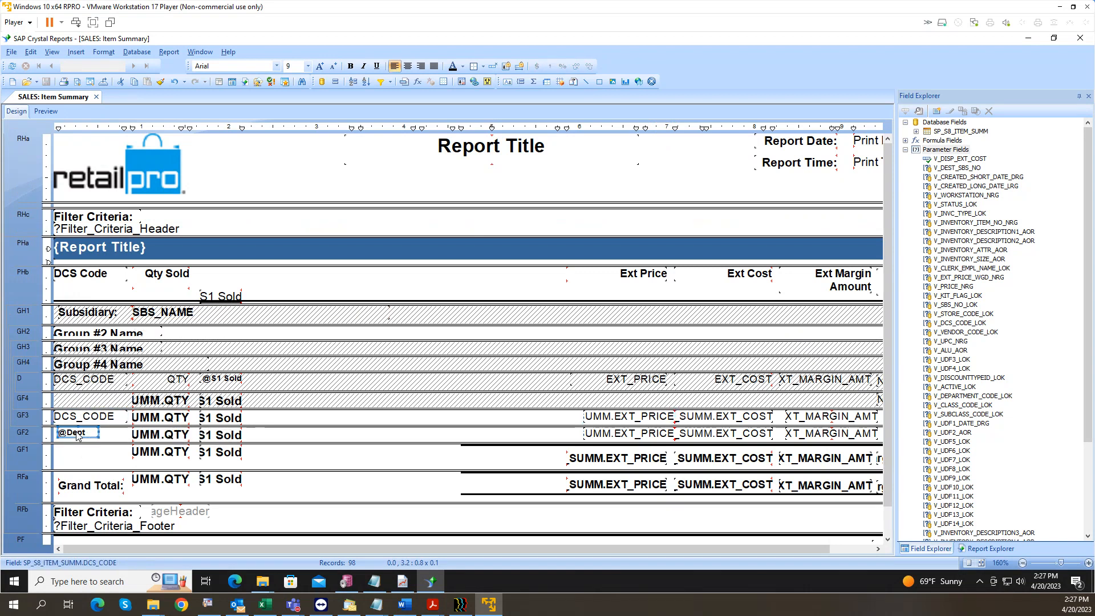
{"action": "right_click", "coordinate": [26, 436]}
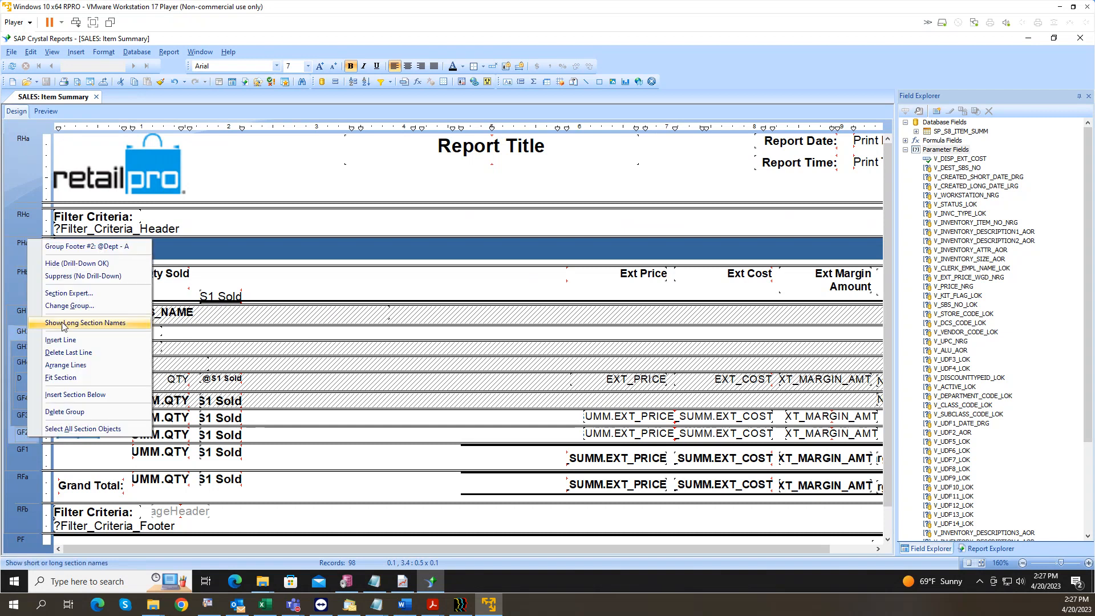
{"action": "left_click", "coordinate": [65, 293]}
{"action": "left_click", "coordinate": [621, 206]}
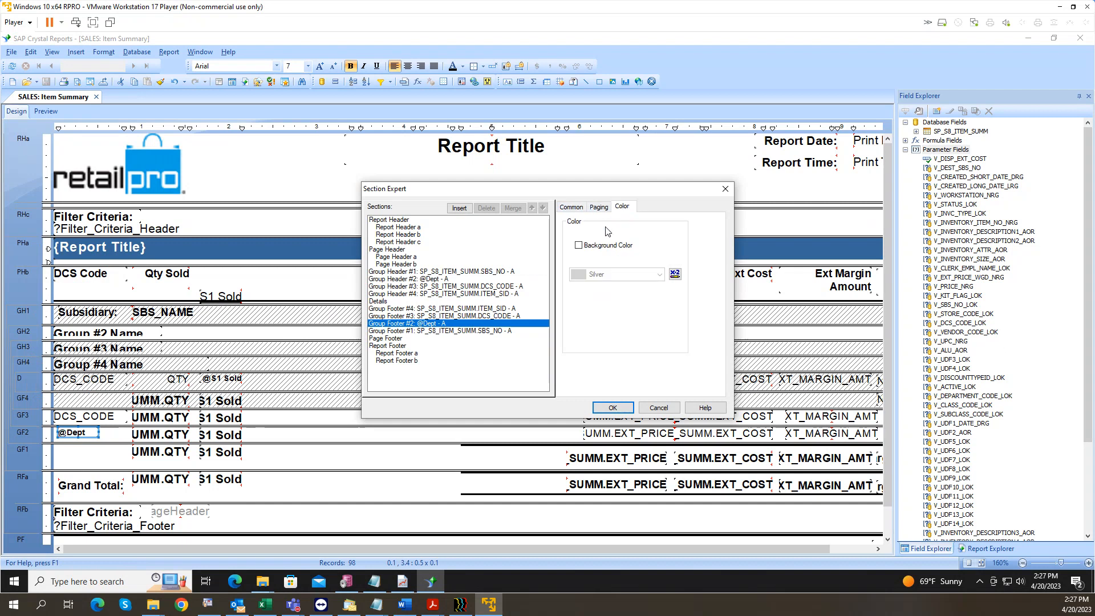
{"action": "left_click", "coordinate": [579, 246]}
{"action": "left_click", "coordinate": [604, 274]}
{"action": "left_click", "coordinate": [603, 294]}
{"action": "left_click_drag", "start_coordinate": [671, 254], "coordinate": [670, 234]}
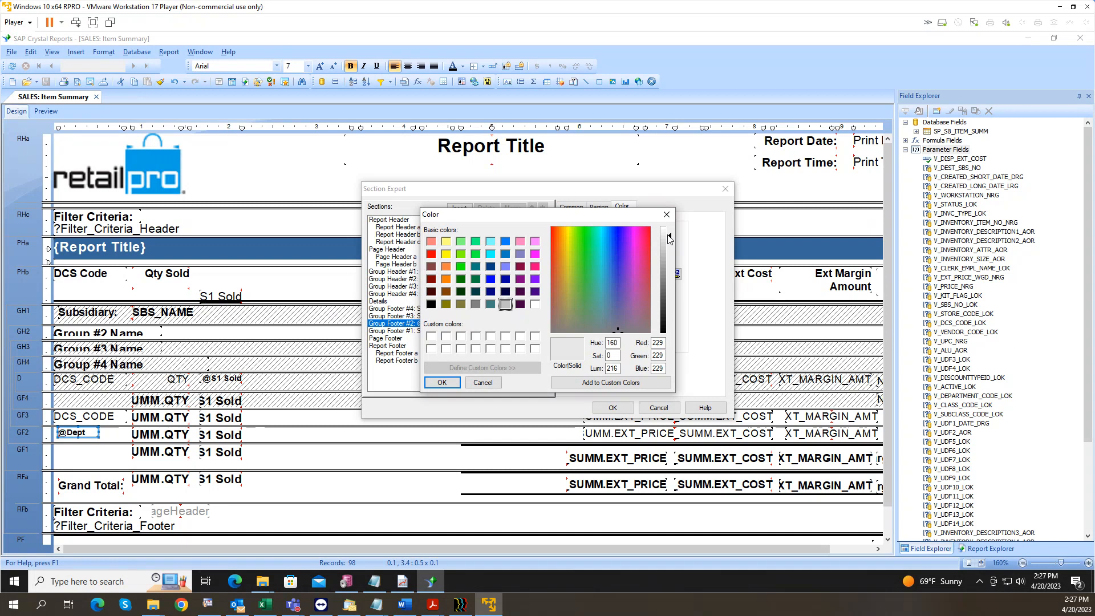
{"action": "left_click", "coordinate": [442, 383]}
{"action": "left_click", "coordinate": [612, 407]}
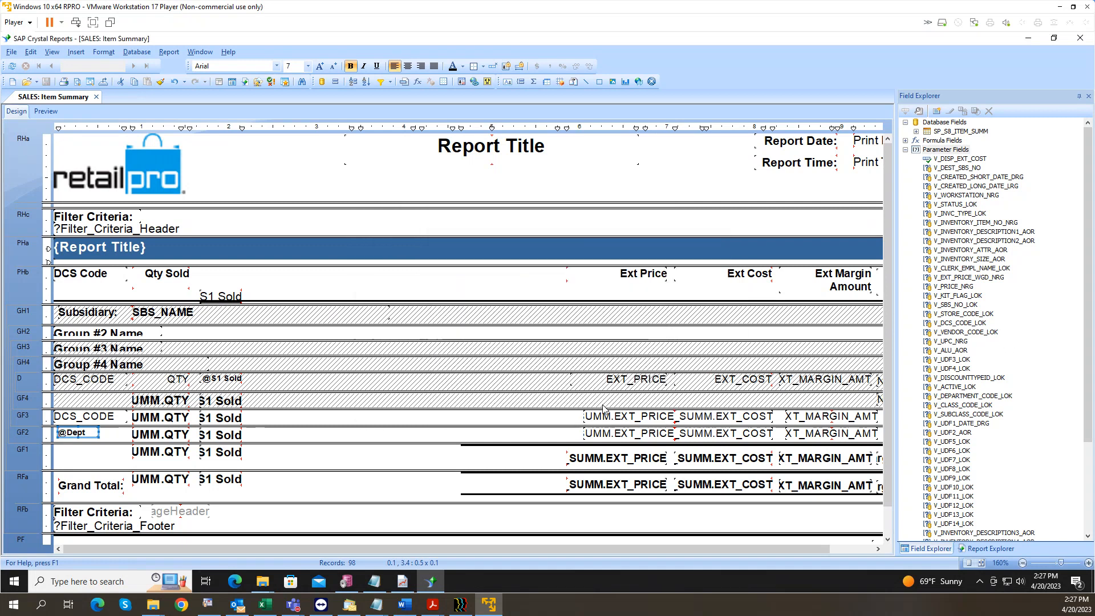
{"action": "left_click", "coordinate": [46, 111]}
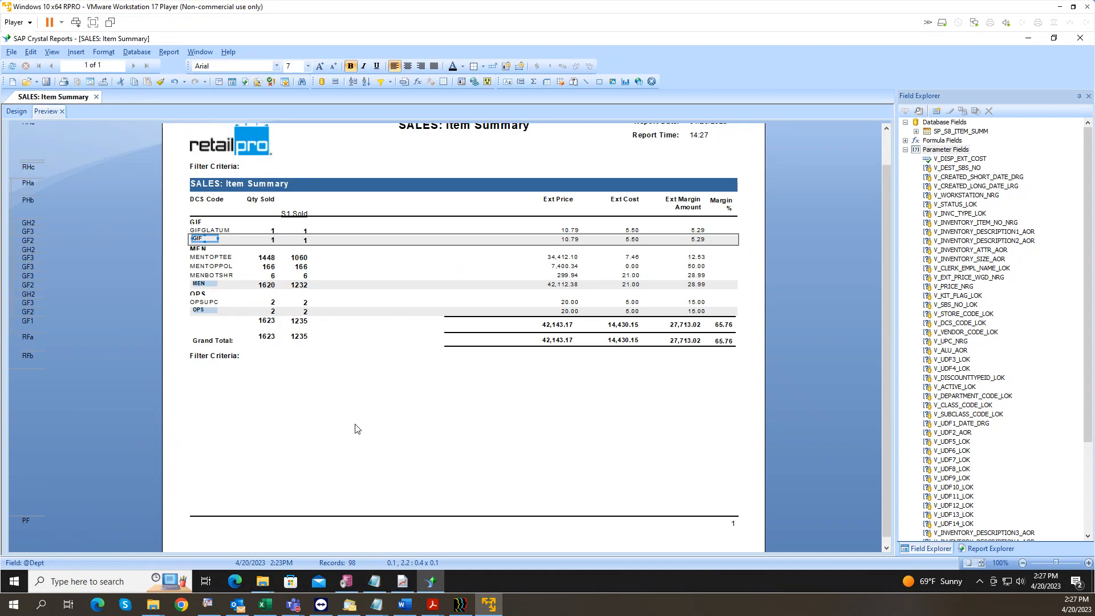
{"action": "left_click", "coordinate": [216, 252]}
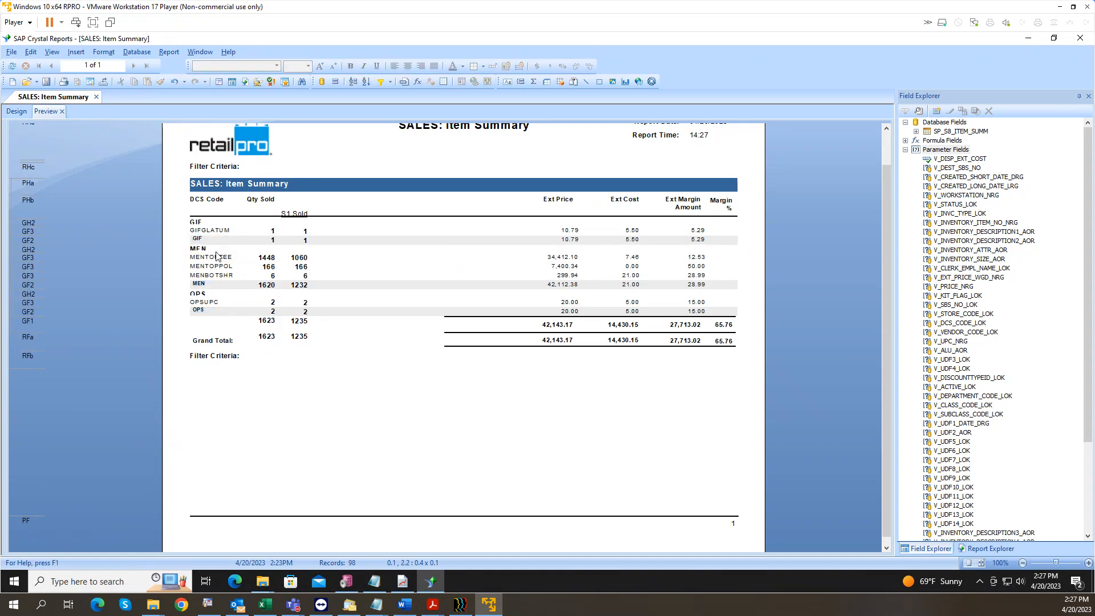
Step: Suppress the department Group Header #2 section (No Drill-Down) and preview the report
{"action": "left_click", "coordinate": [215, 249]}
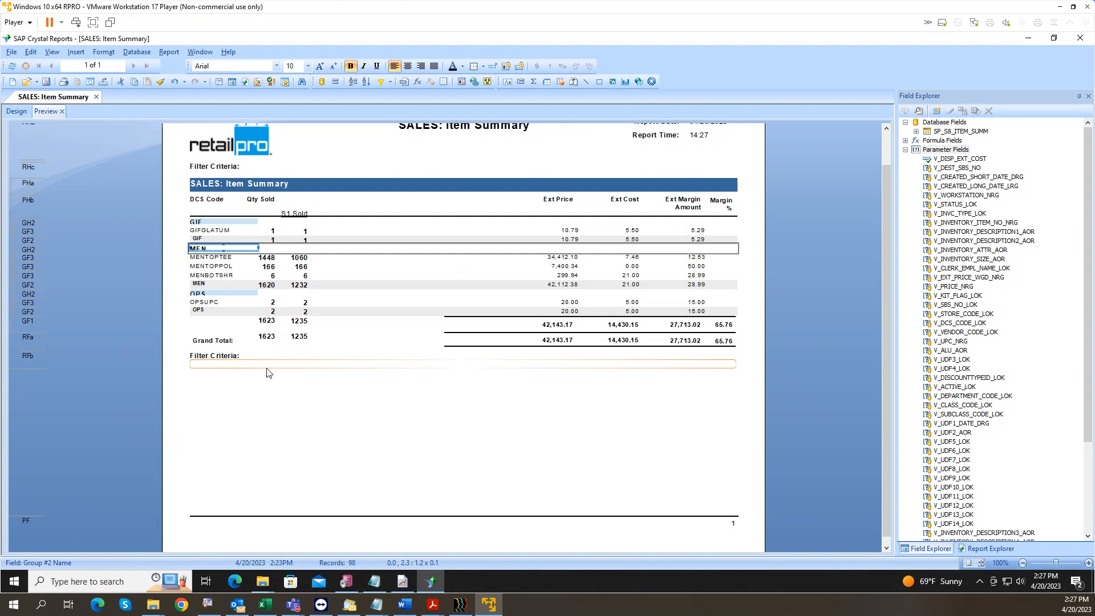
{"action": "left_click", "coordinate": [11, 111]}
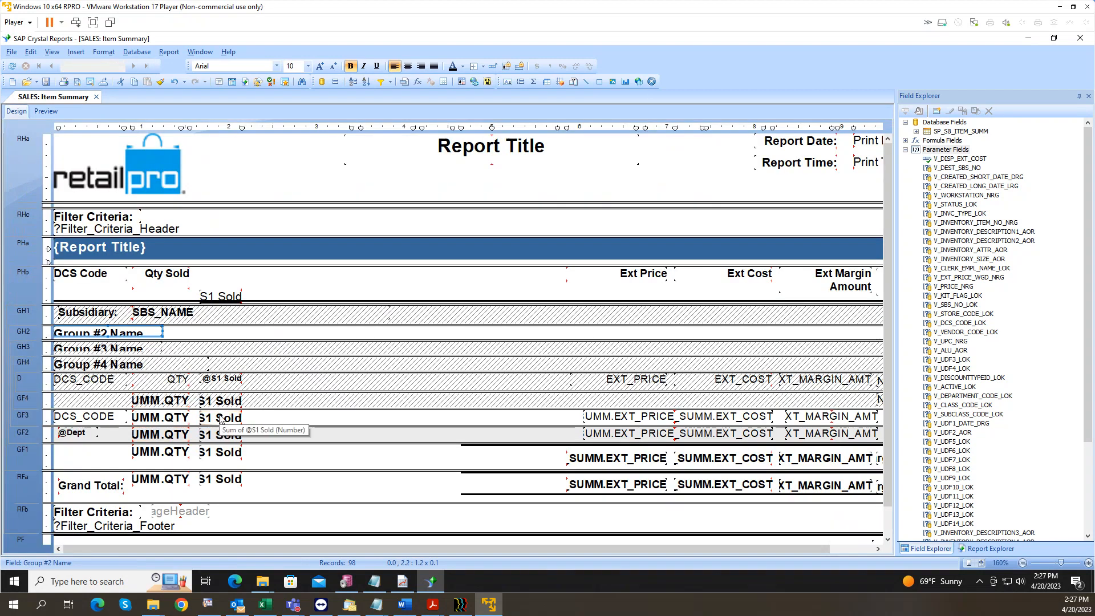
{"action": "left_click", "coordinate": [147, 418]}
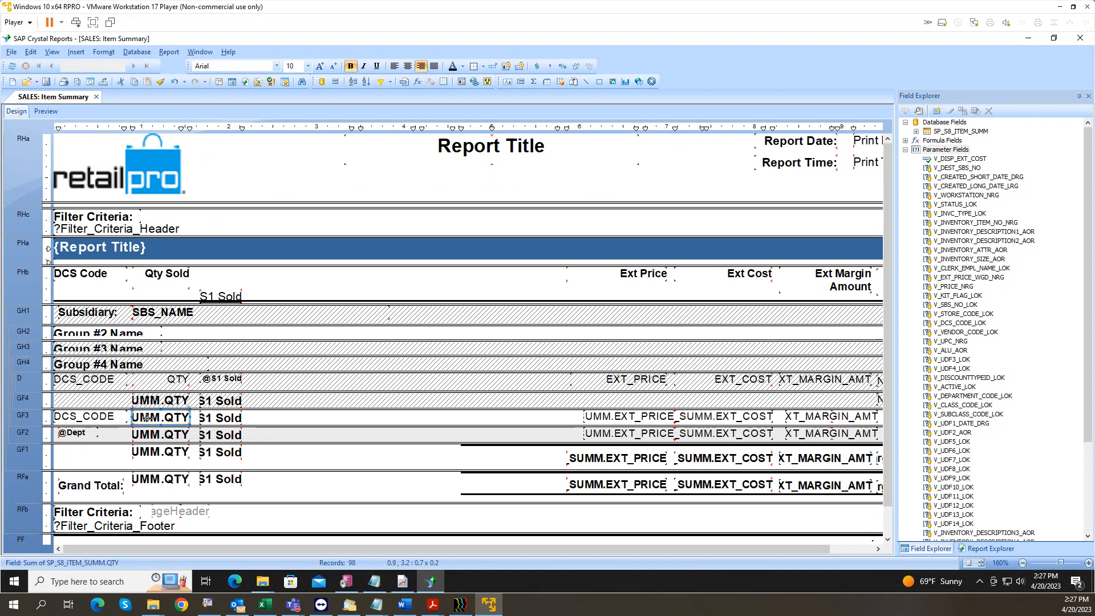
{"action": "left_click", "coordinate": [139, 333]}
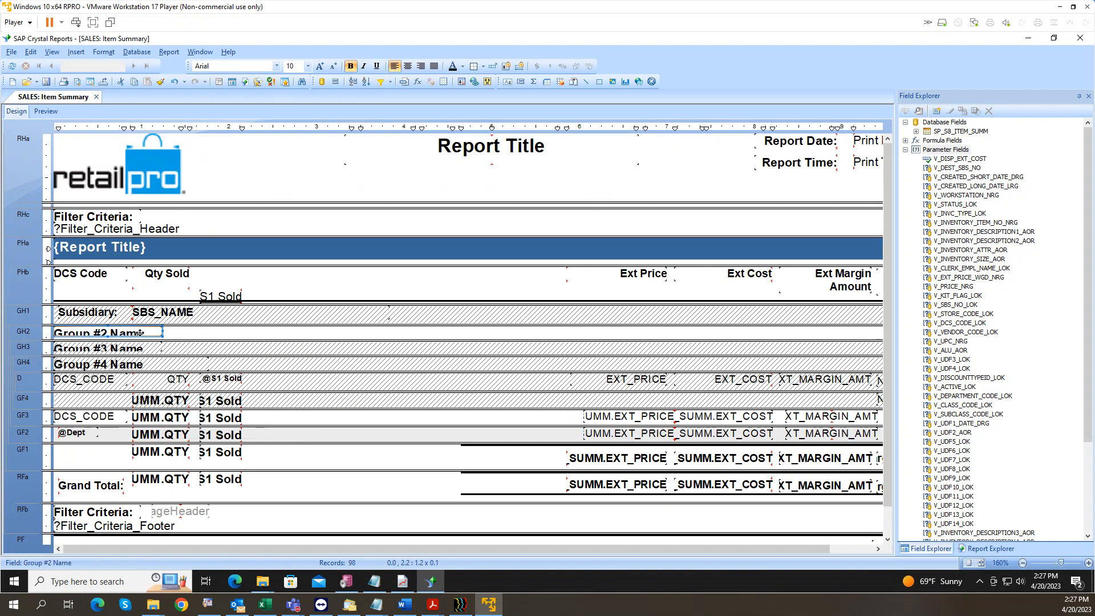
{"action": "right_click", "coordinate": [26, 333]}
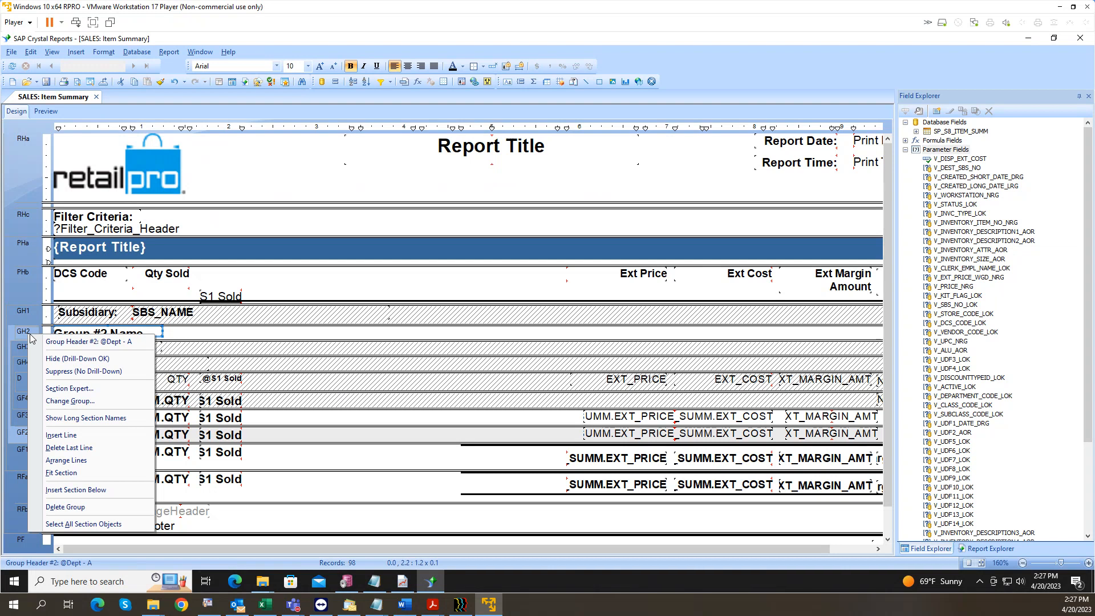
{"action": "left_click", "coordinate": [60, 371]}
{"action": "left_click", "coordinate": [47, 112]}
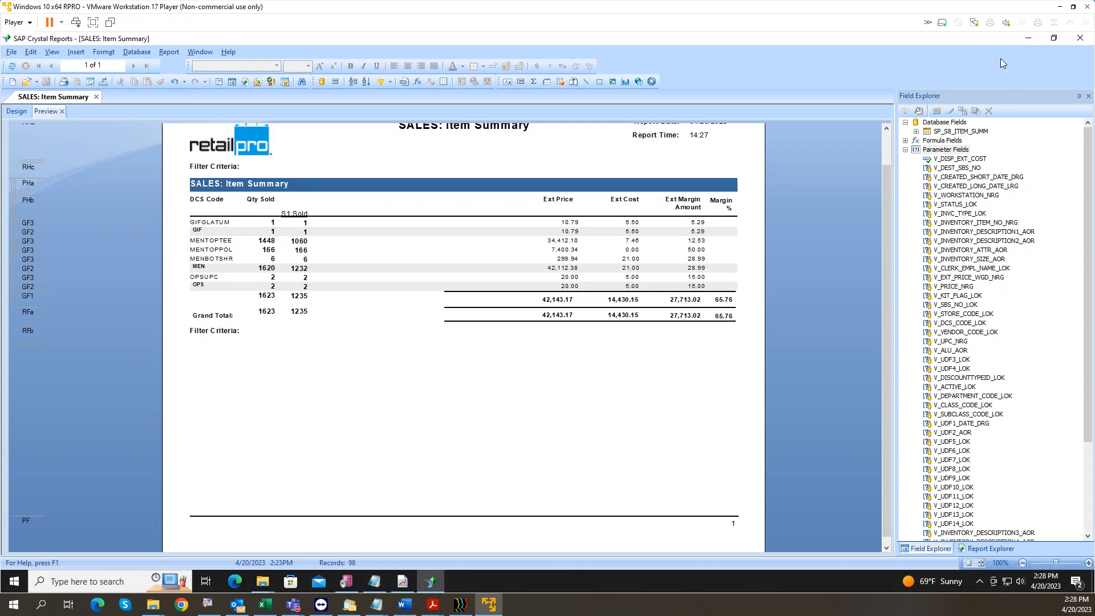
Step: Minimize Crystal Reports, browse to Z:\BHD\!AutoReports and bring up ReportBatch.bat's context menu
{"action": "left_click", "coordinate": [1027, 39]}
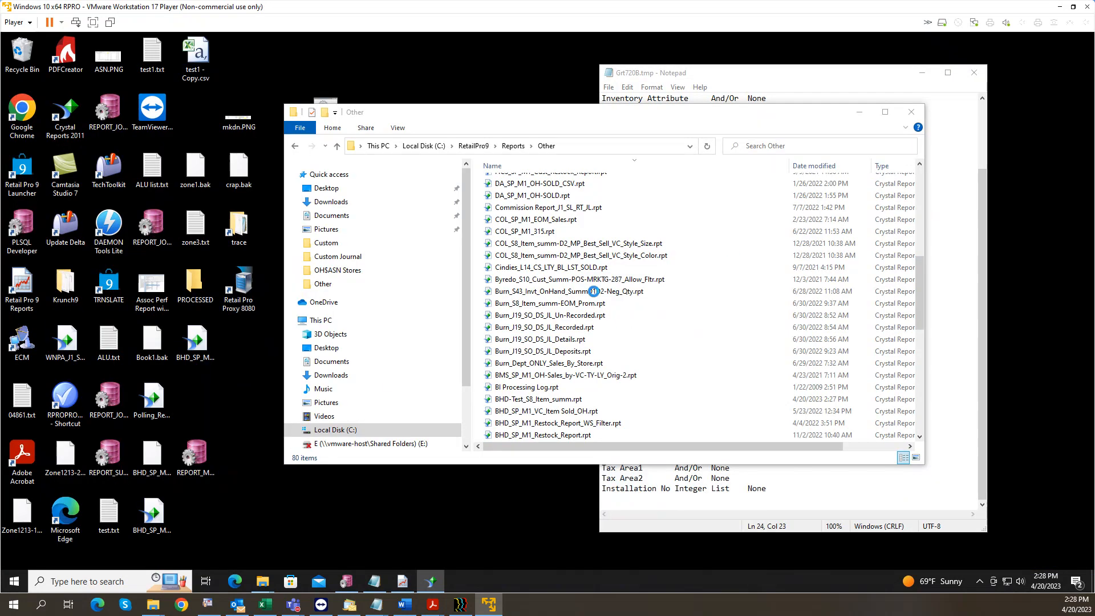
{"action": "left_click", "coordinate": [478, 146]}
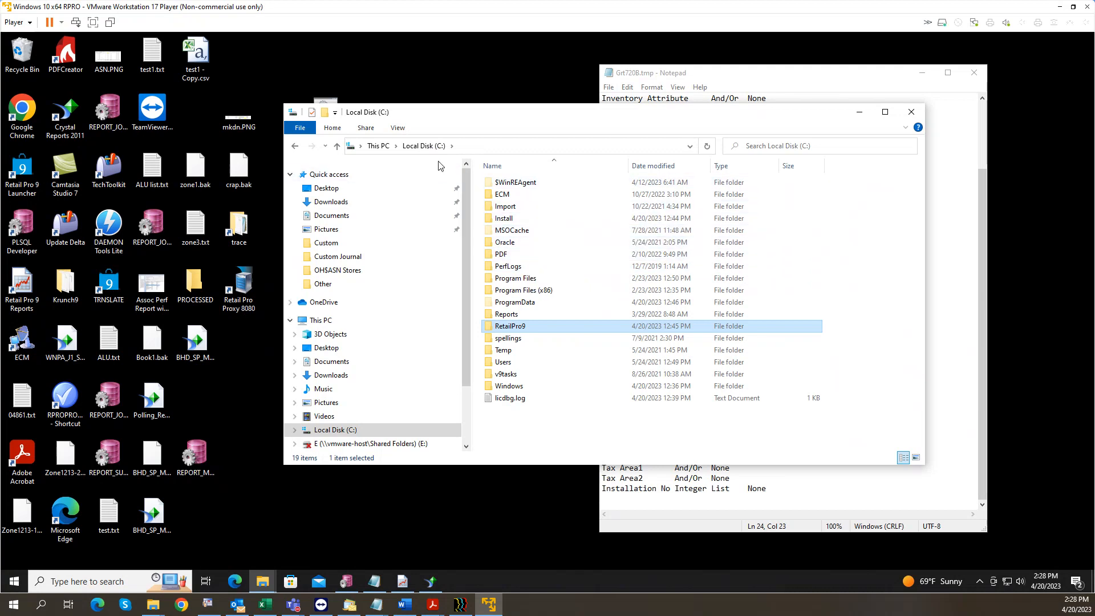
{"action": "scroll", "coordinate": [365, 441], "scroll_direction": "down", "scroll_amount": 2}
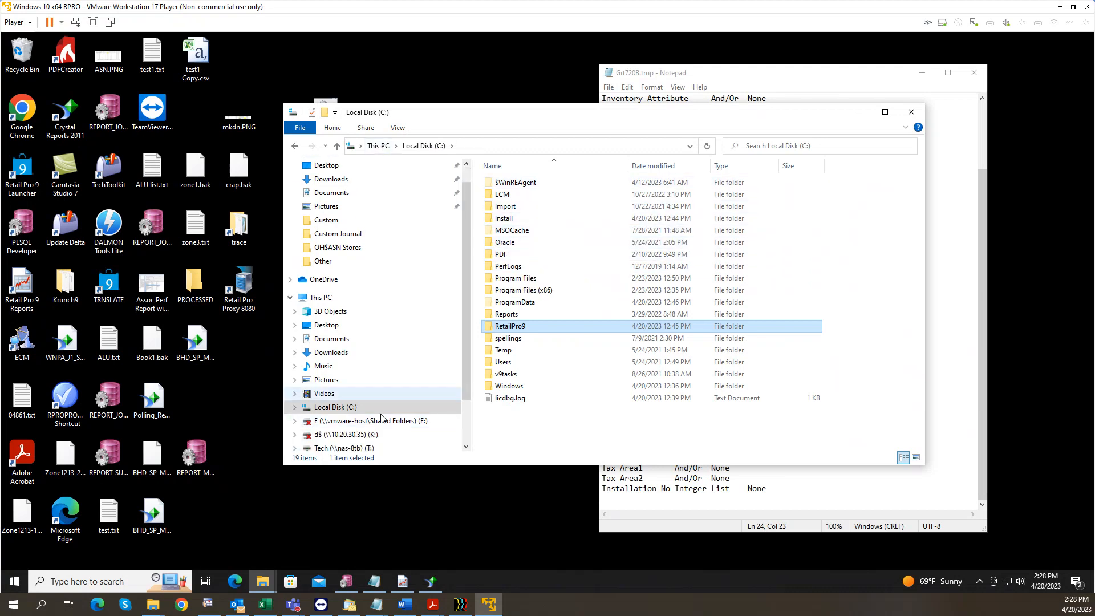
{"action": "left_click", "coordinate": [366, 435]}
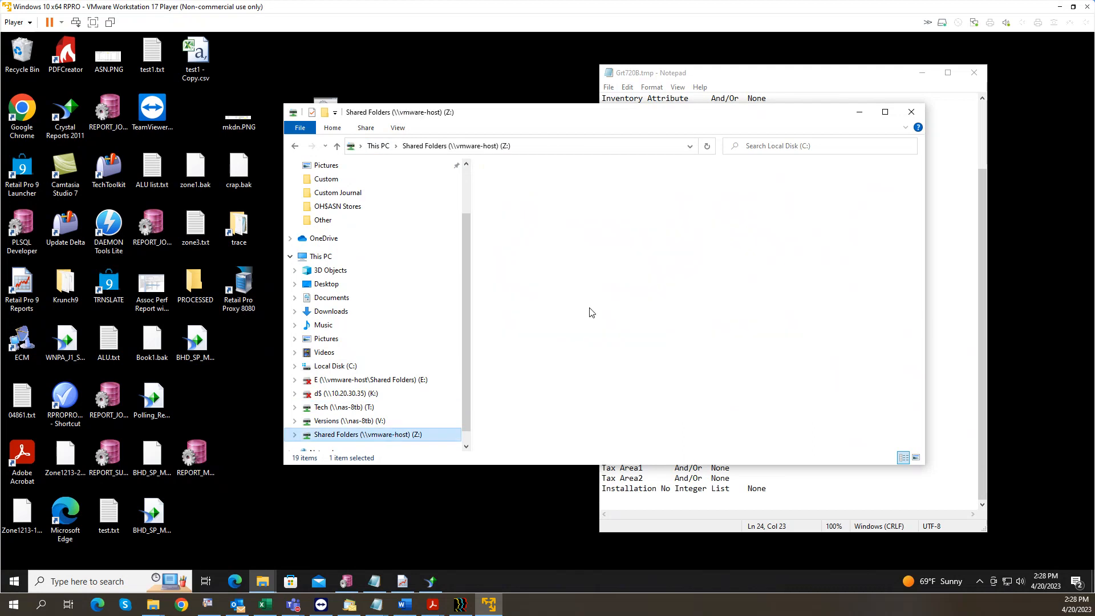
{"action": "double_click", "coordinate": [519, 188]}
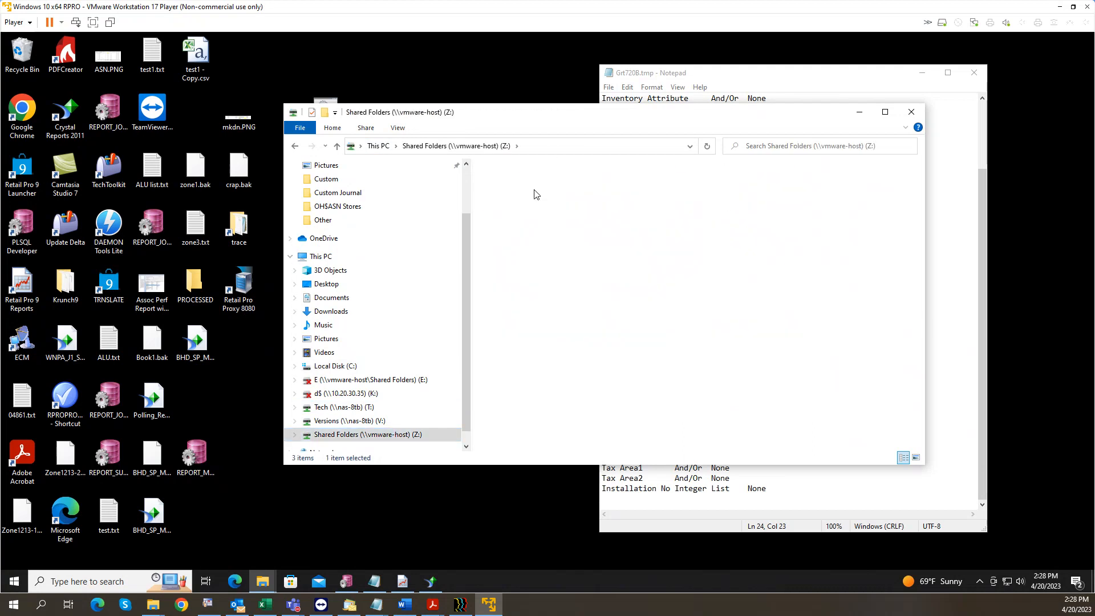
{"action": "left_click", "coordinate": [536, 186]}
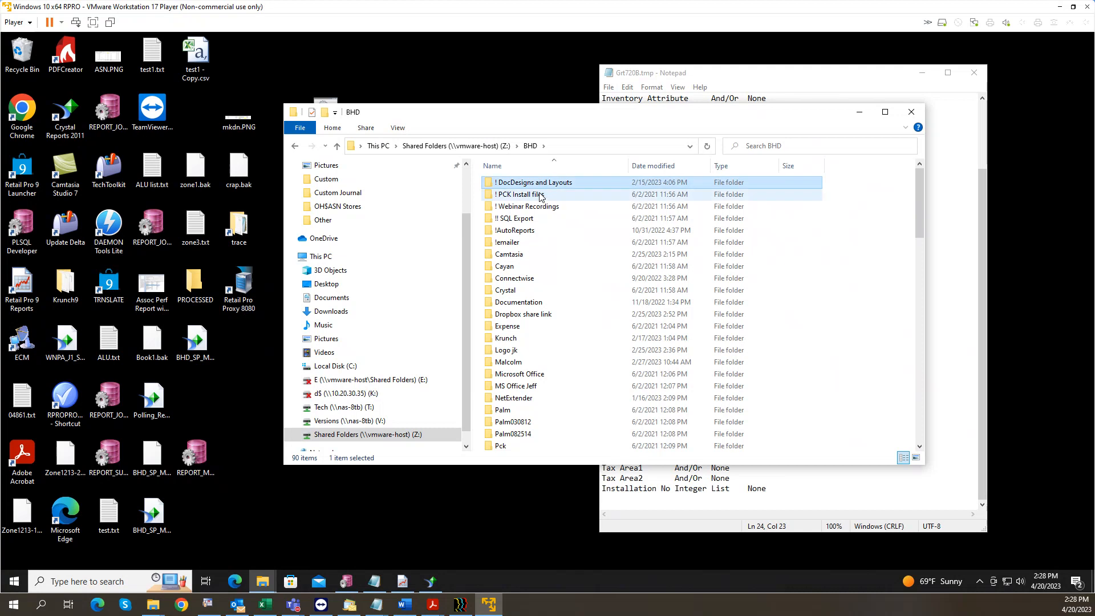
{"action": "double_click", "coordinate": [536, 232]}
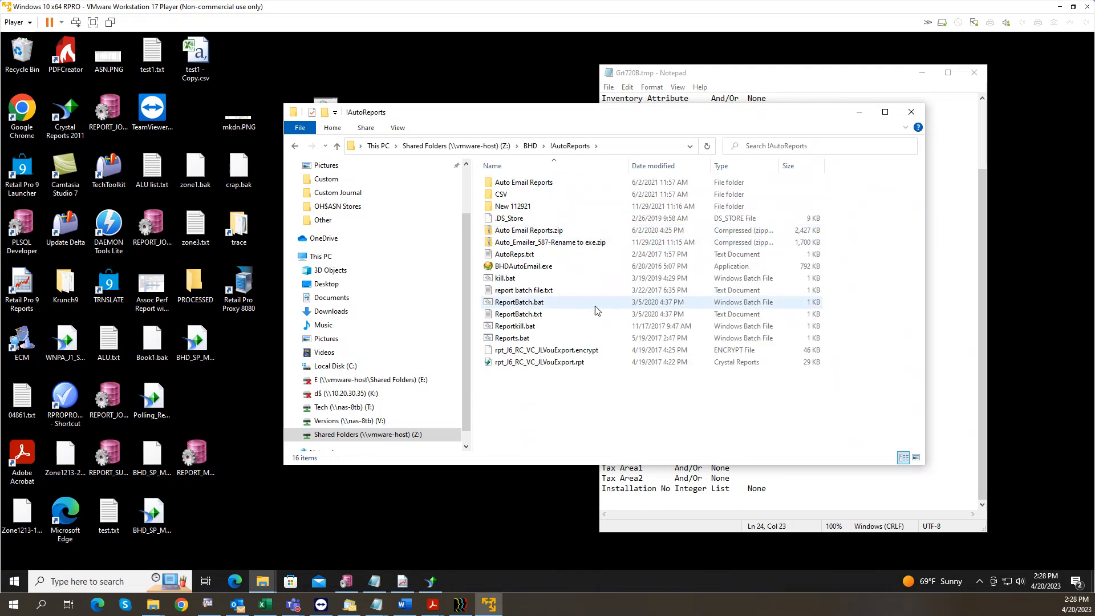
{"action": "left_click", "coordinate": [542, 305]}
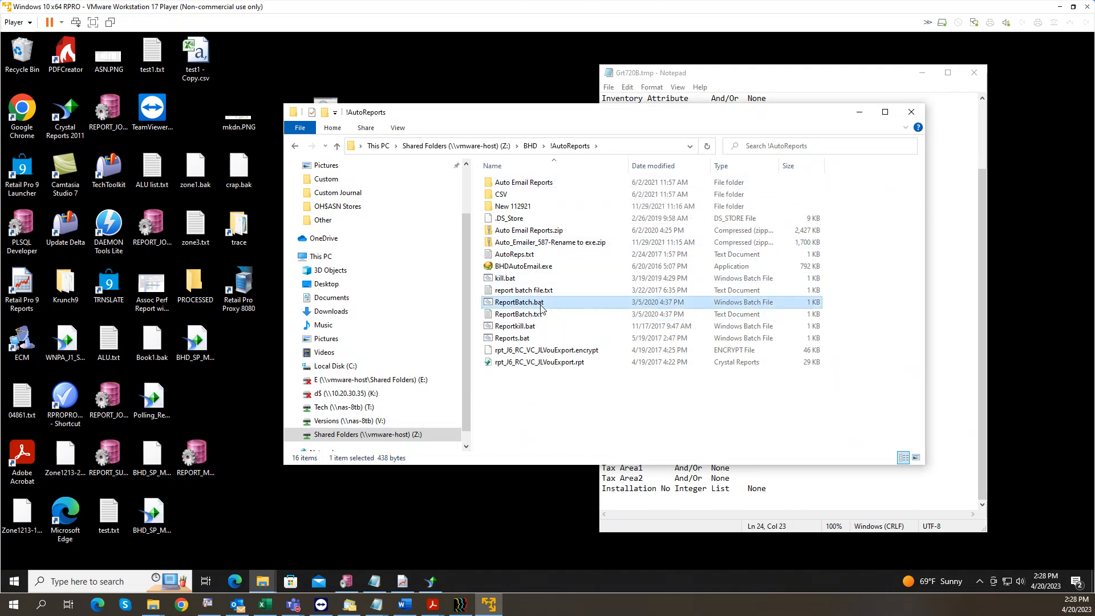
{"action": "right_click", "coordinate": [542, 308]}
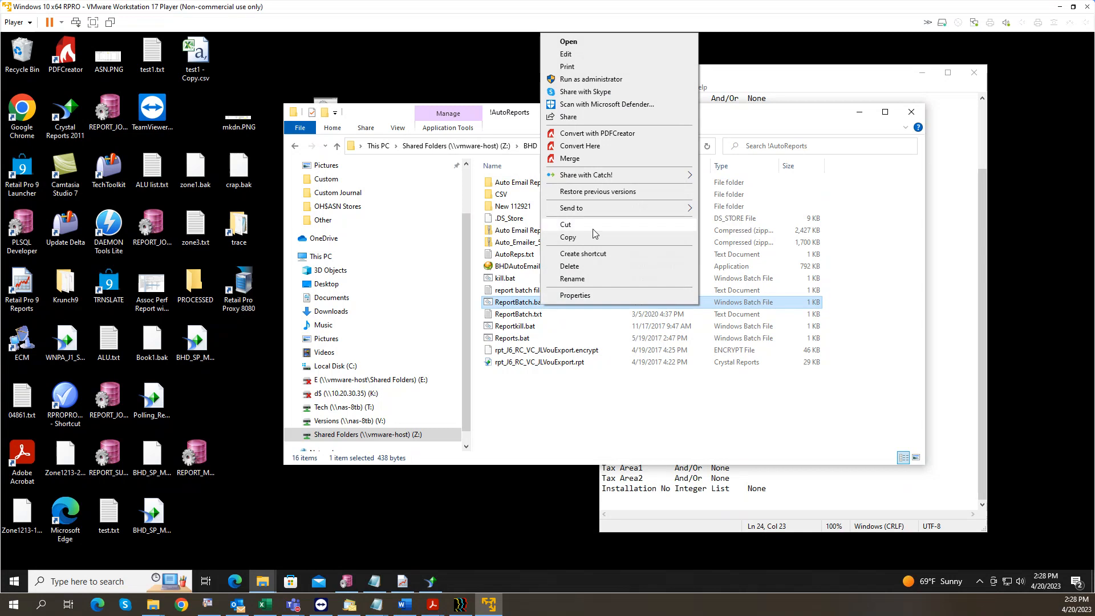
Step: Open ReportBatch.bat in Notepad and review its taskkill, Timeout, Echo log and RPRO9Reports lines
{"action": "left_click", "coordinate": [587, 54]}
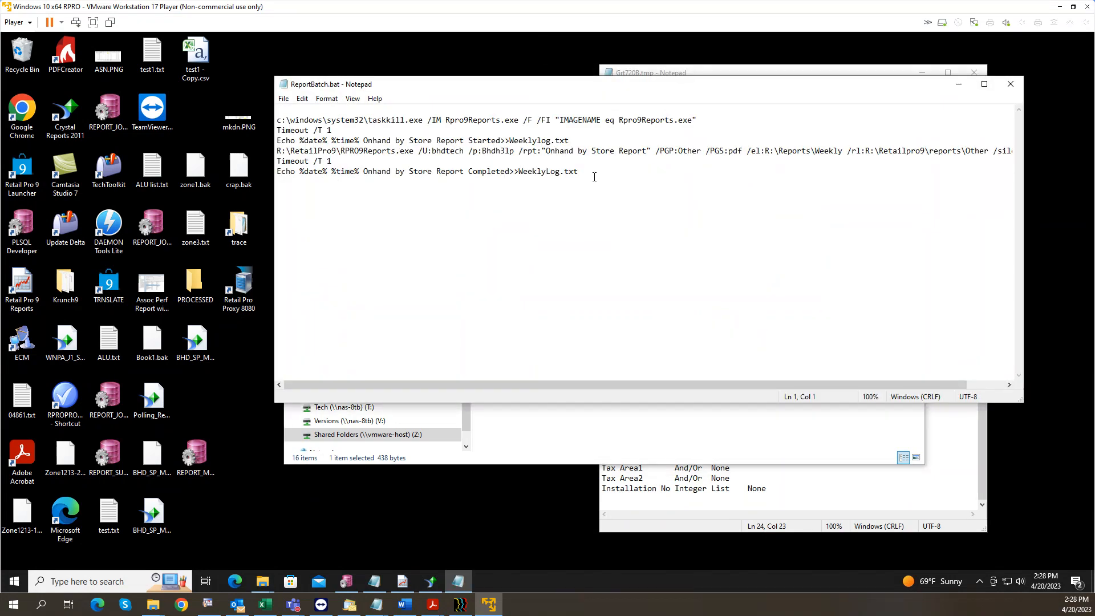
{"action": "left_click_drag", "start_coordinate": [597, 90], "coordinate": [498, 94]}
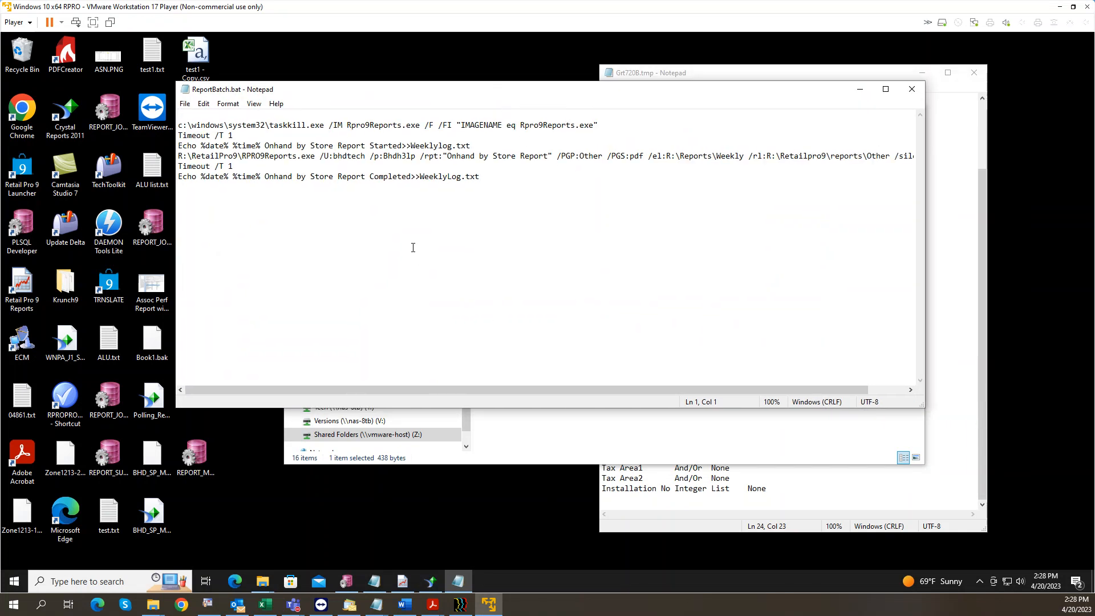
{"action": "left_click_drag", "start_coordinate": [609, 127], "coordinate": [178, 126]}
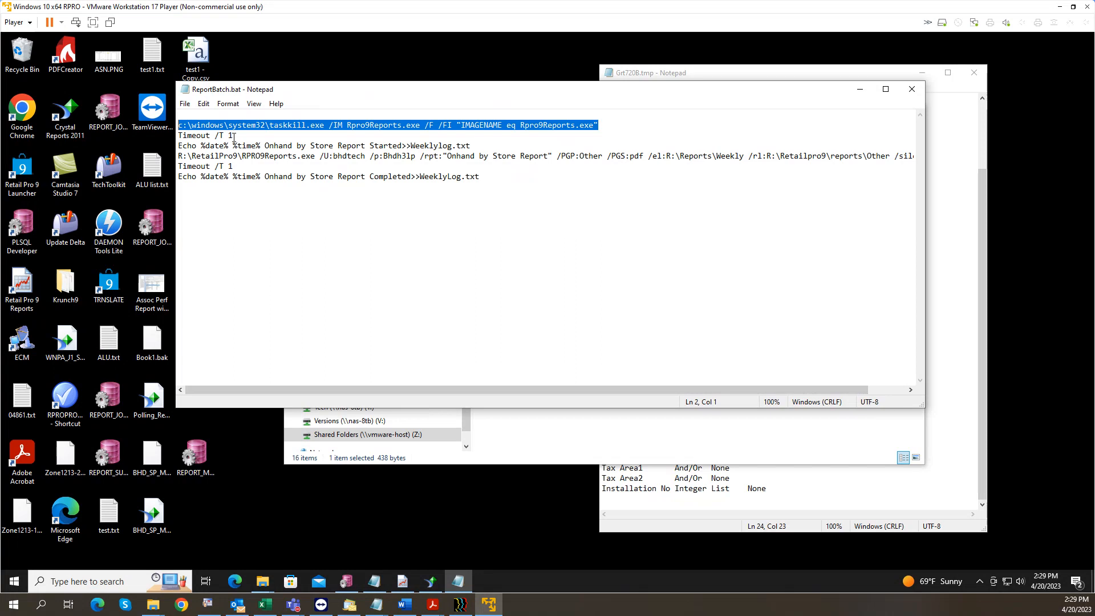
{"action": "left_click_drag", "start_coordinate": [178, 136], "coordinate": [147, 144]}
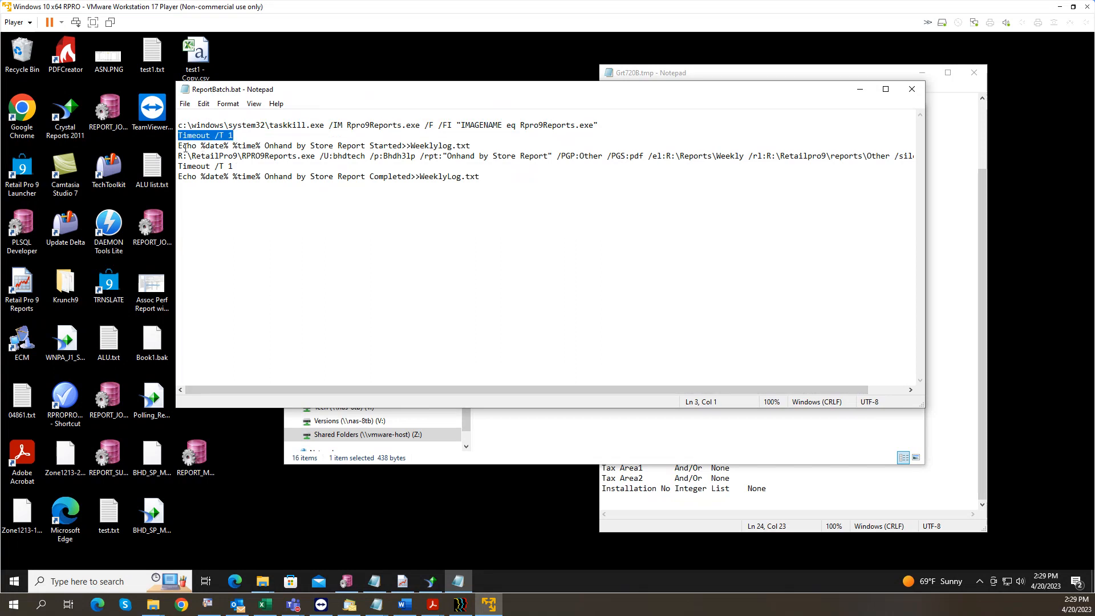
{"action": "left_click_drag", "start_coordinate": [179, 146], "coordinate": [473, 143]}
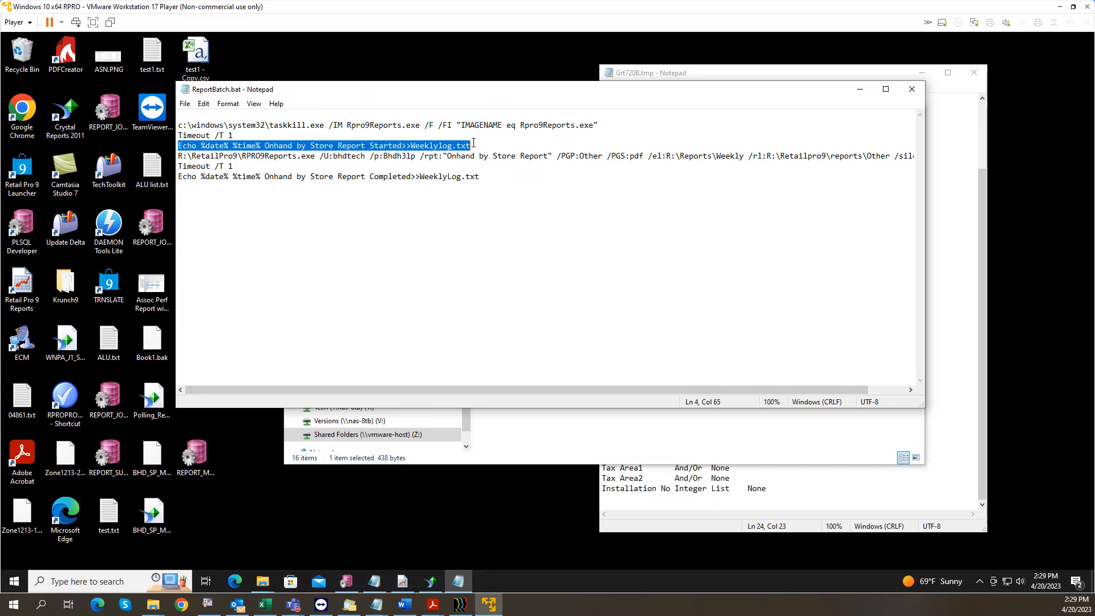
{"action": "left_click", "coordinate": [283, 147]}
{"action": "left_click_drag", "start_coordinate": [269, 147], "coordinate": [364, 147]}
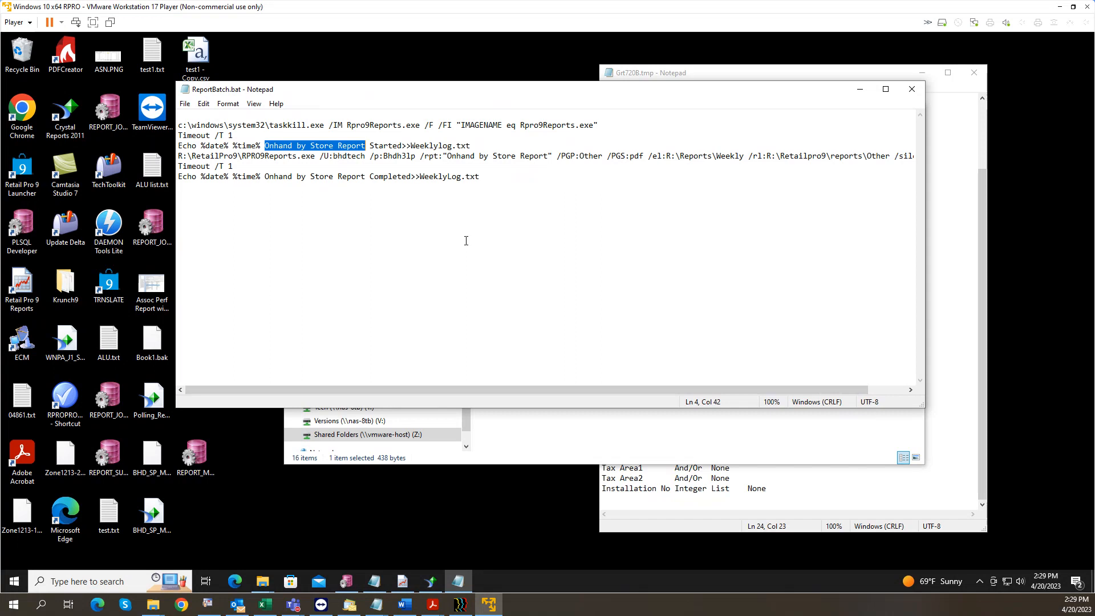
{"action": "left_click_drag", "start_coordinate": [182, 146], "coordinate": [303, 185]}
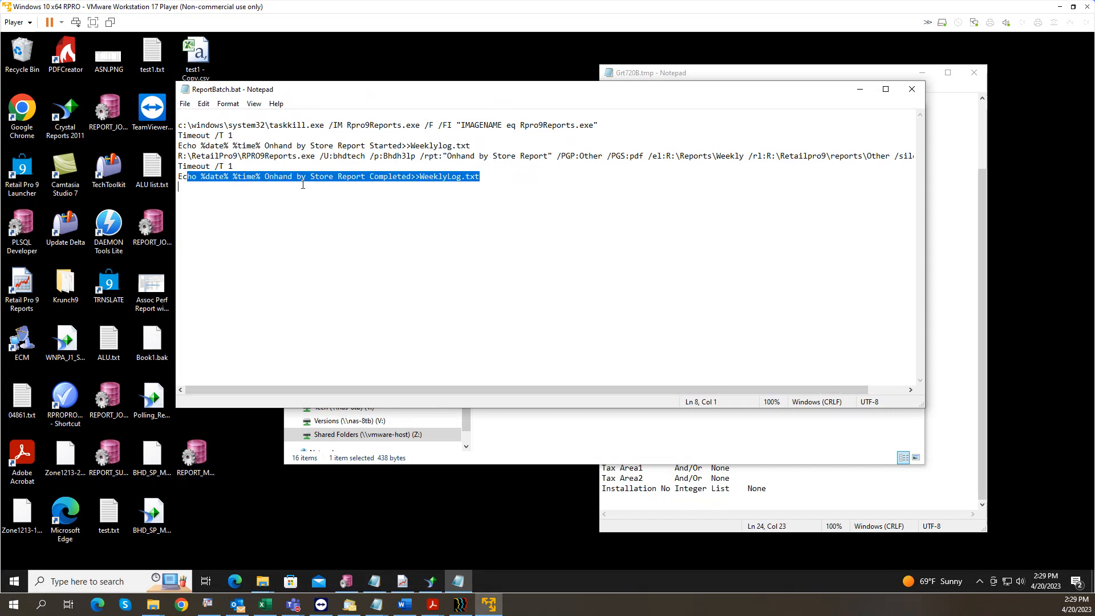
{"action": "left_click_drag", "start_coordinate": [235, 167], "coordinate": [181, 166]}
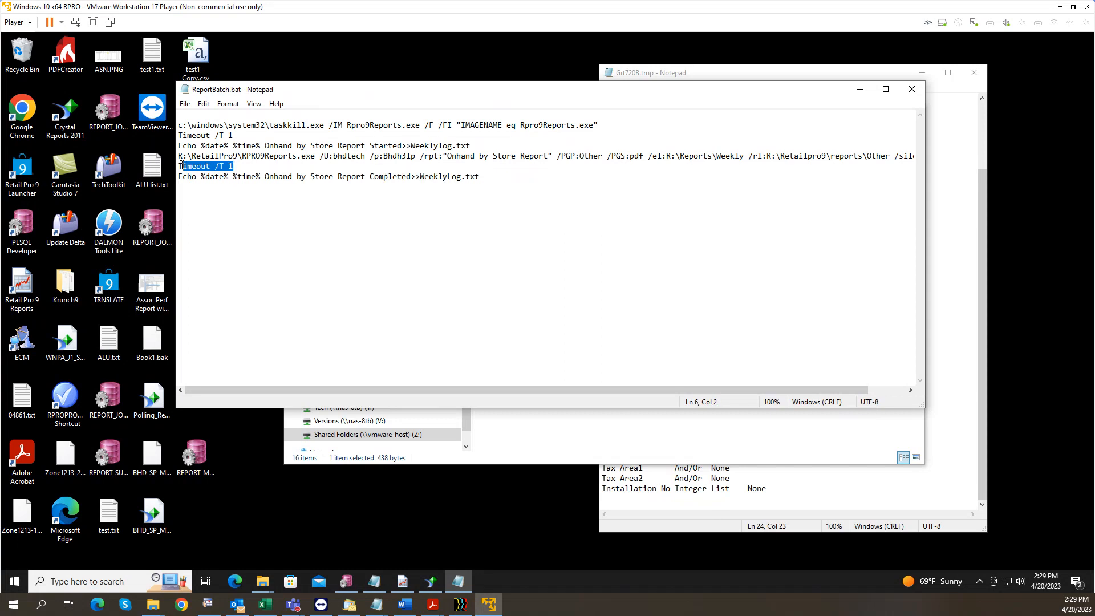
{"action": "left_click_drag", "start_coordinate": [180, 156], "coordinate": [935, 159]}
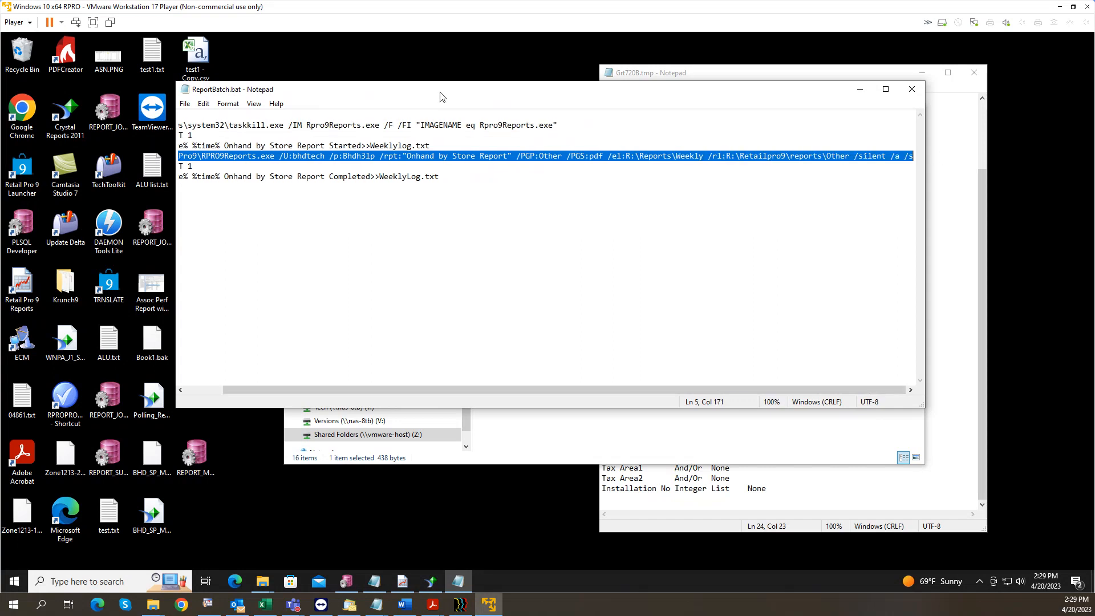
Step: Widen the Notepad window so full lines show and select all the script text
{"action": "left_click_drag", "start_coordinate": [446, 92], "coordinate": [303, 90]}
{"action": "left_click_drag", "start_coordinate": [777, 405], "coordinate": [1007, 499]}
{"action": "left_click_drag", "start_coordinate": [361, 171], "coordinate": [34, 114]}
{"action": "key", "text": "ctrl+c"}
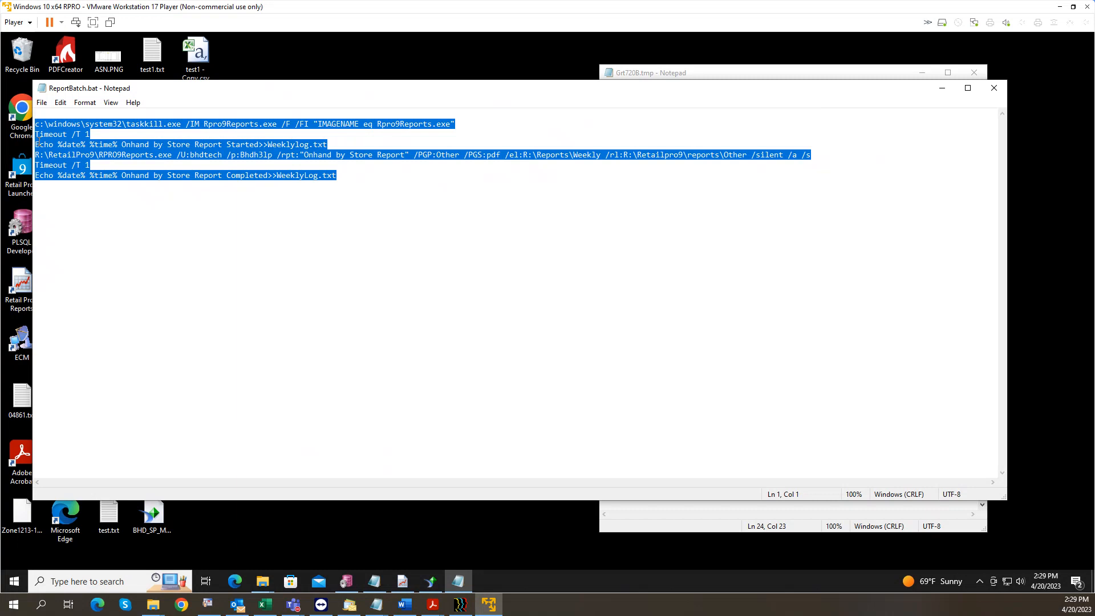
{"action": "left_click", "coordinate": [57, 203]}
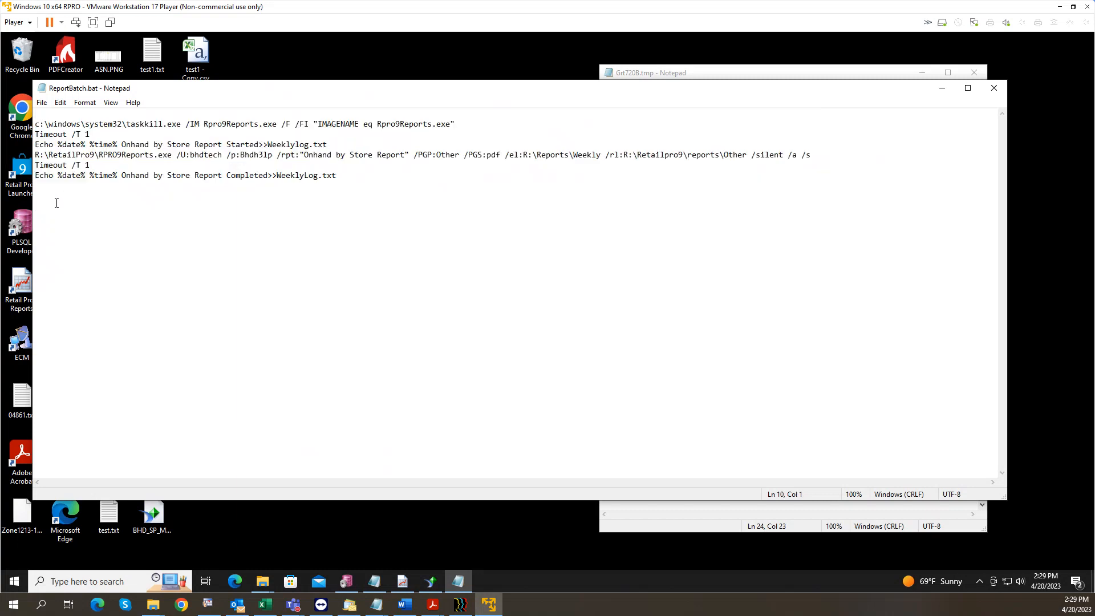
{"action": "key", "text": "ctrl+v"}
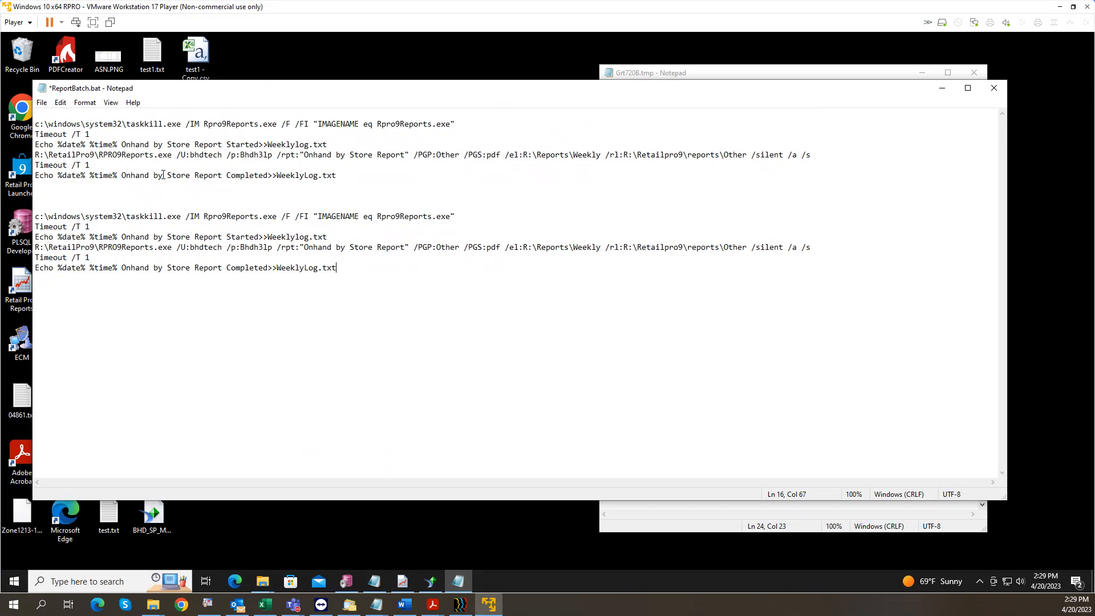
{"action": "left_click_drag", "start_coordinate": [336, 268], "coordinate": [34, 185]}
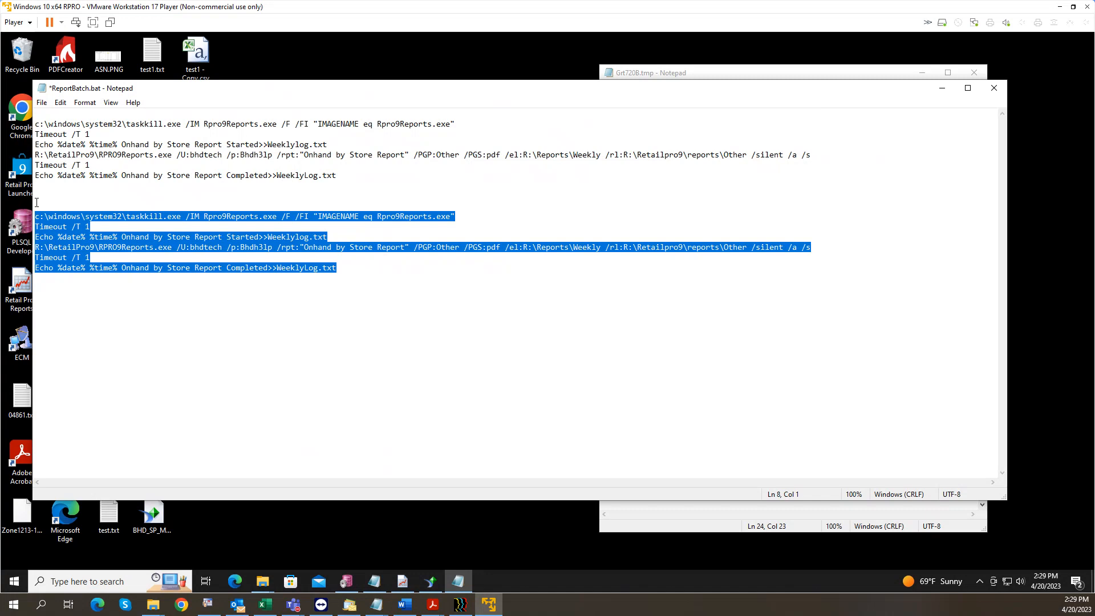
{"action": "key", "text": "Delete"}
{"action": "left_click_drag", "start_coordinate": [45, 157], "coordinate": [303, 155]}
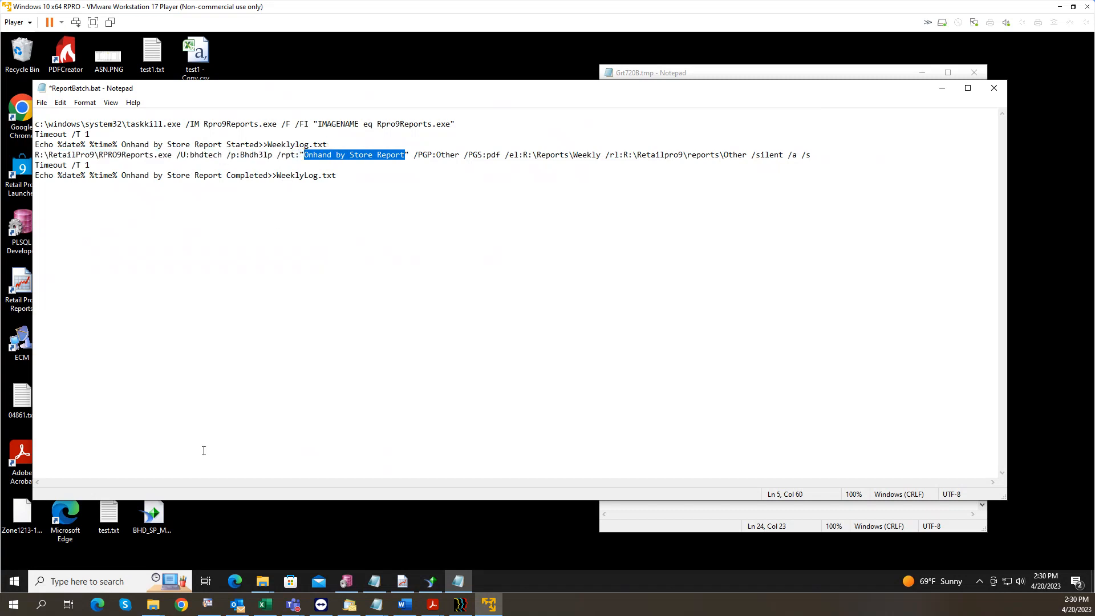
Step: Copy the report name of the BB Sales Journal Corp Sales 010923 registration under Other
{"action": "left_click", "coordinate": [402, 581]}
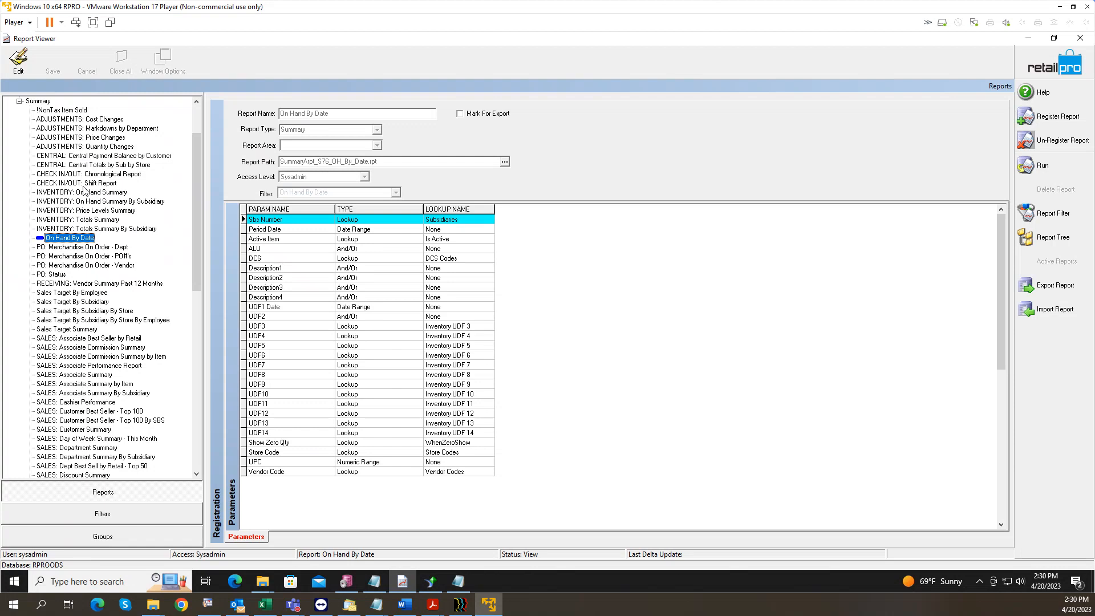
{"action": "left_click", "coordinate": [20, 102]}
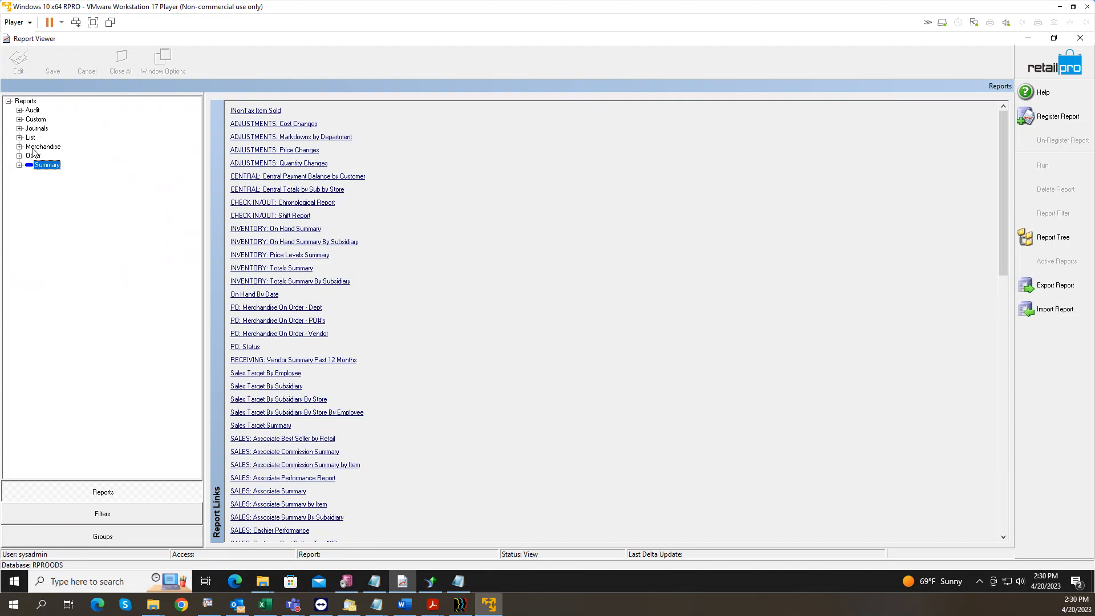
{"action": "left_click", "coordinate": [31, 163]}
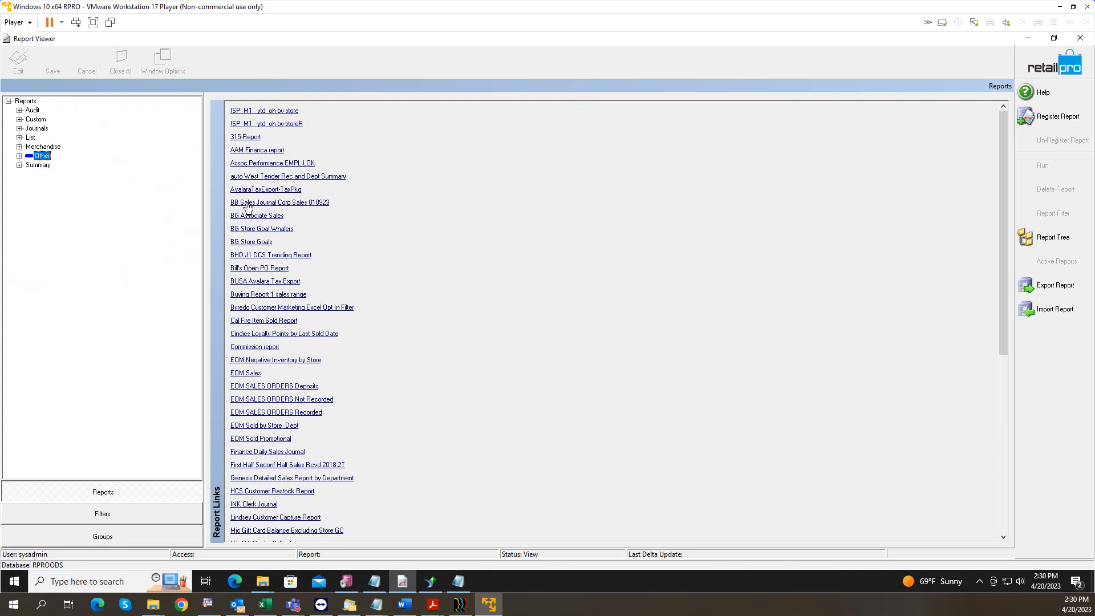
{"action": "left_click", "coordinate": [247, 203]}
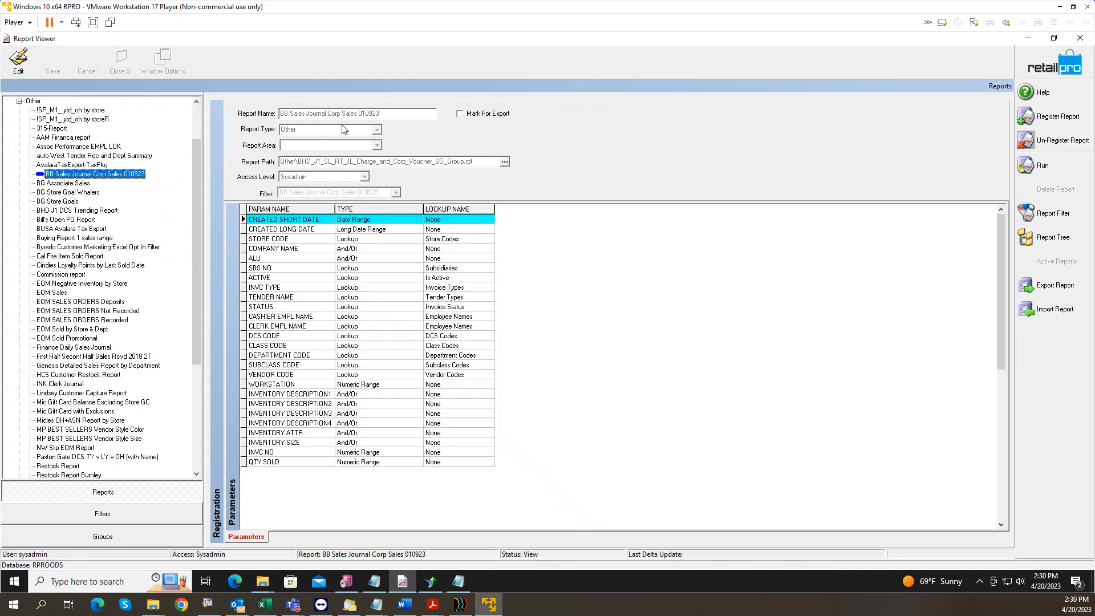
{"action": "left_click", "coordinate": [18, 60]}
{"action": "left_click_drag", "start_coordinate": [390, 113], "coordinate": [274, 119]}
{"action": "key", "text": "ctrl+c"}
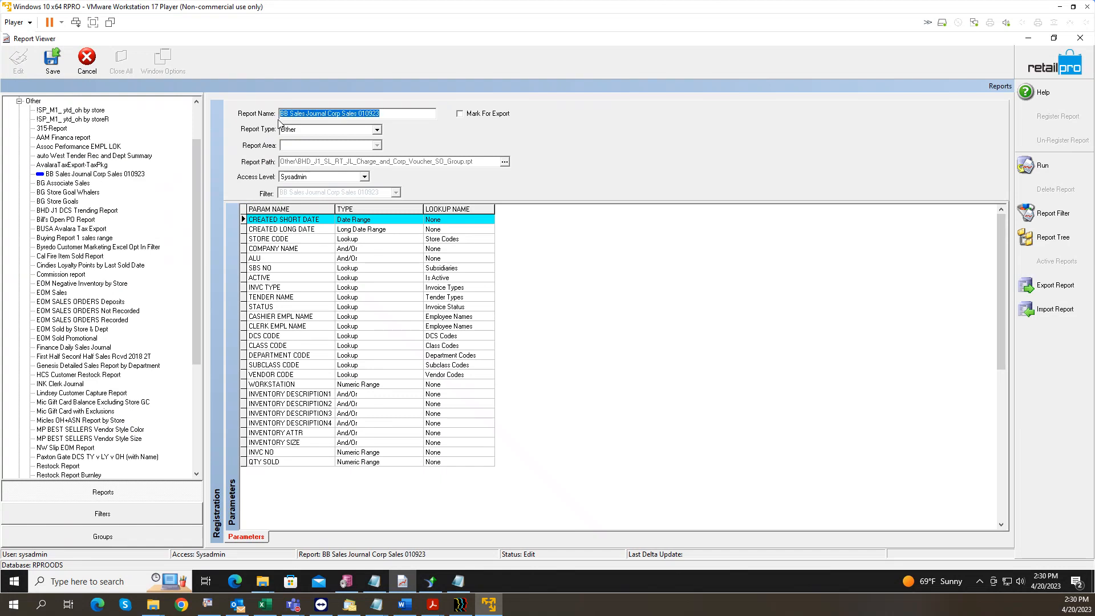
Step: Discard the registration edit, minimize the viewer, and call up editing options on the old name in ReportBatch.bat
{"action": "left_click", "coordinate": [87, 66]}
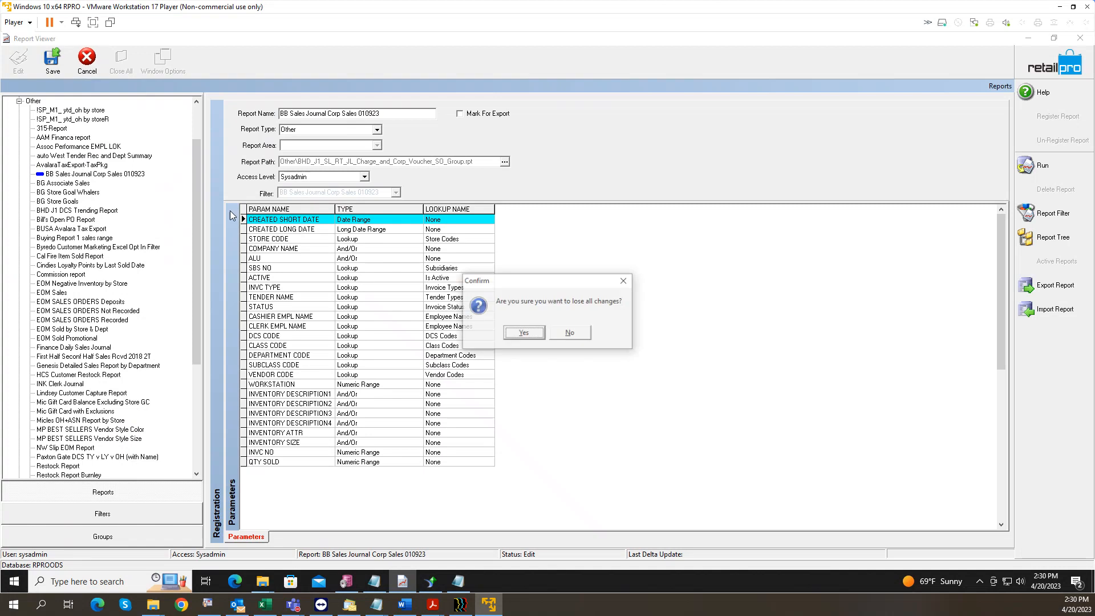
{"action": "left_click", "coordinate": [525, 333]}
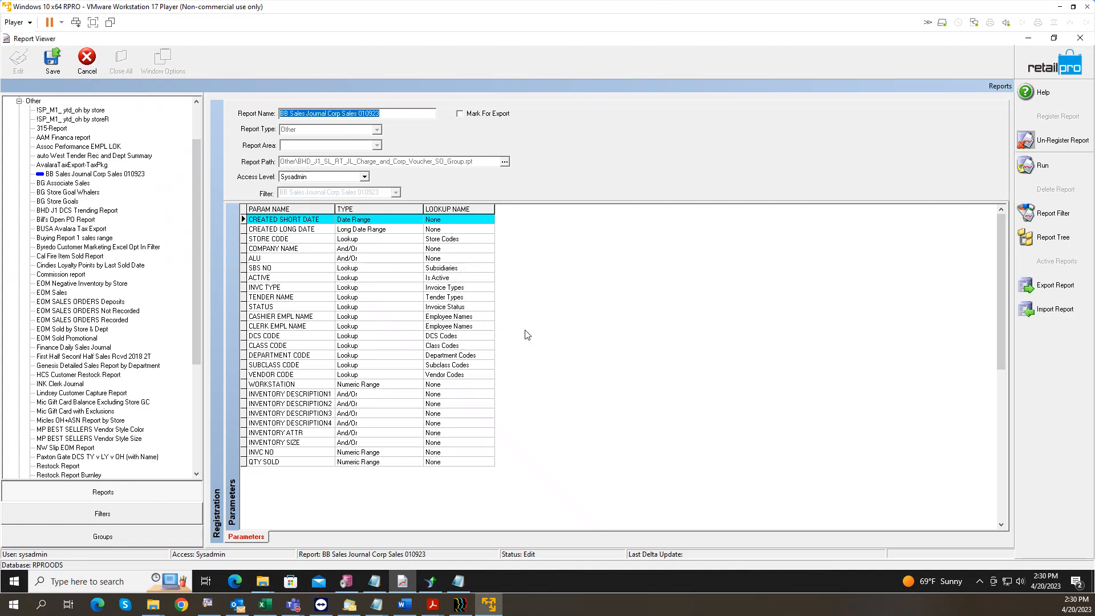
{"action": "left_click", "coordinate": [1028, 37]}
{"action": "right_click", "coordinate": [328, 153]}
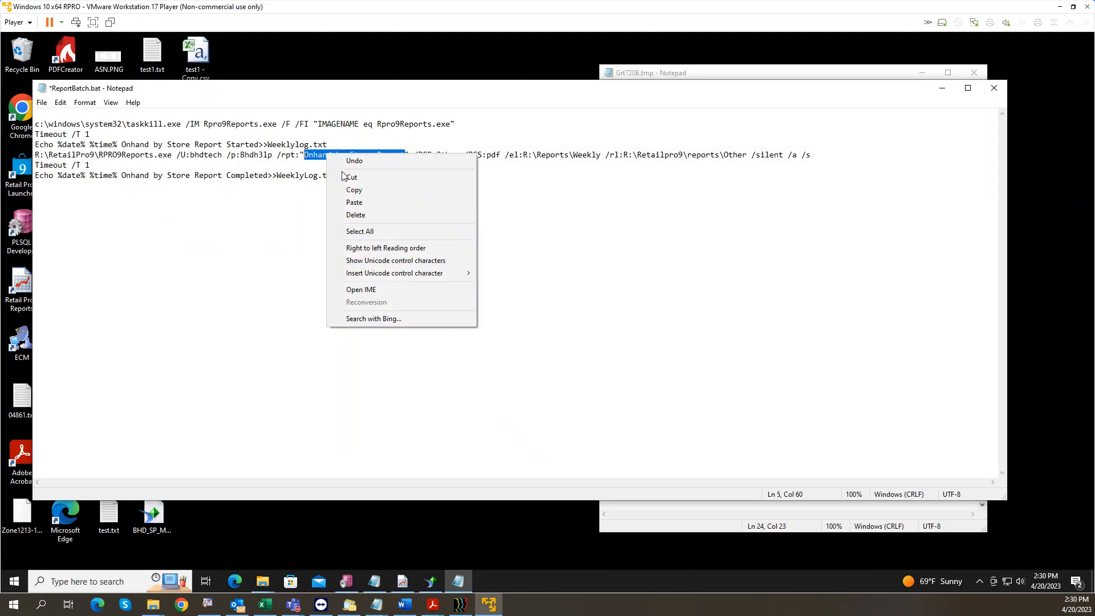
Step: Paste BB Sales Journal Corp Sales 010923 over the old report name, reviewing the Other and /PGS:pdf arguments
{"action": "left_click", "coordinate": [378, 204]}
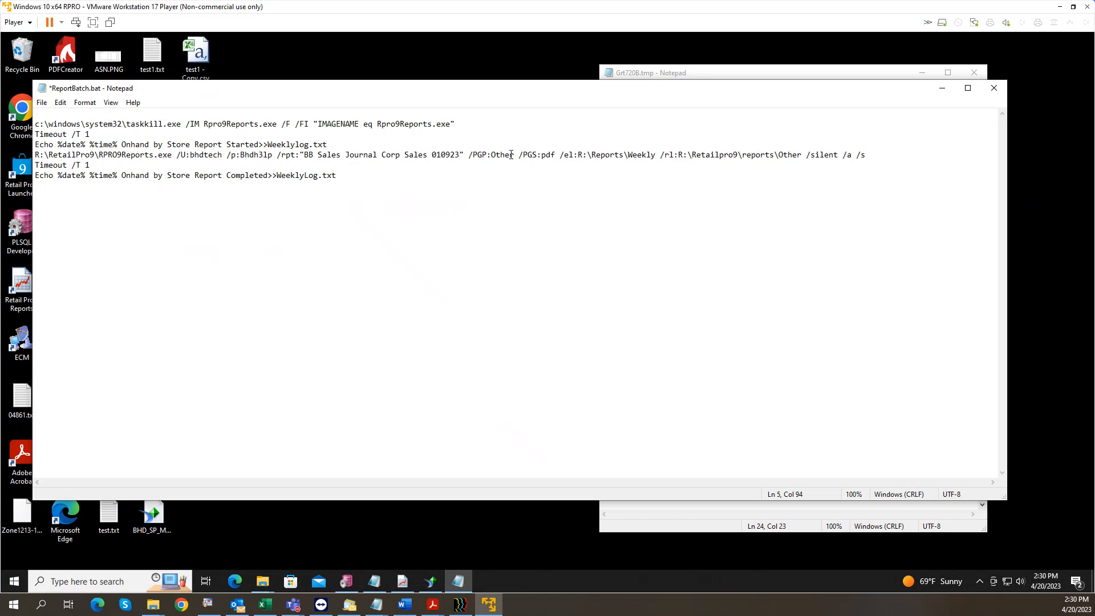
{"action": "left_click_drag", "start_coordinate": [514, 155], "coordinate": [491, 162]}
{"action": "left_click_drag", "start_coordinate": [556, 155], "coordinate": [514, 154]}
{"action": "left_click_drag", "start_coordinate": [656, 155], "coordinate": [518, 155]}
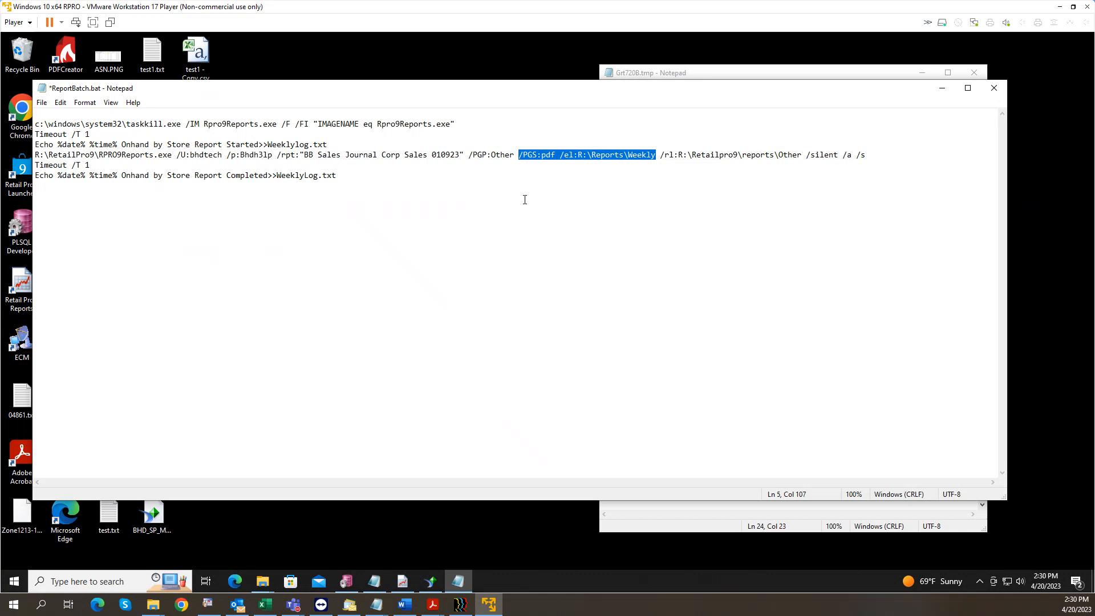
{"action": "left_click", "coordinate": [541, 166]}
Step: Change the /PGS output type from pdf to exceltxt
{"action": "left_click", "coordinate": [556, 153]}
{"action": "left_click_drag", "start_coordinate": [556, 153], "coordinate": [542, 156]}
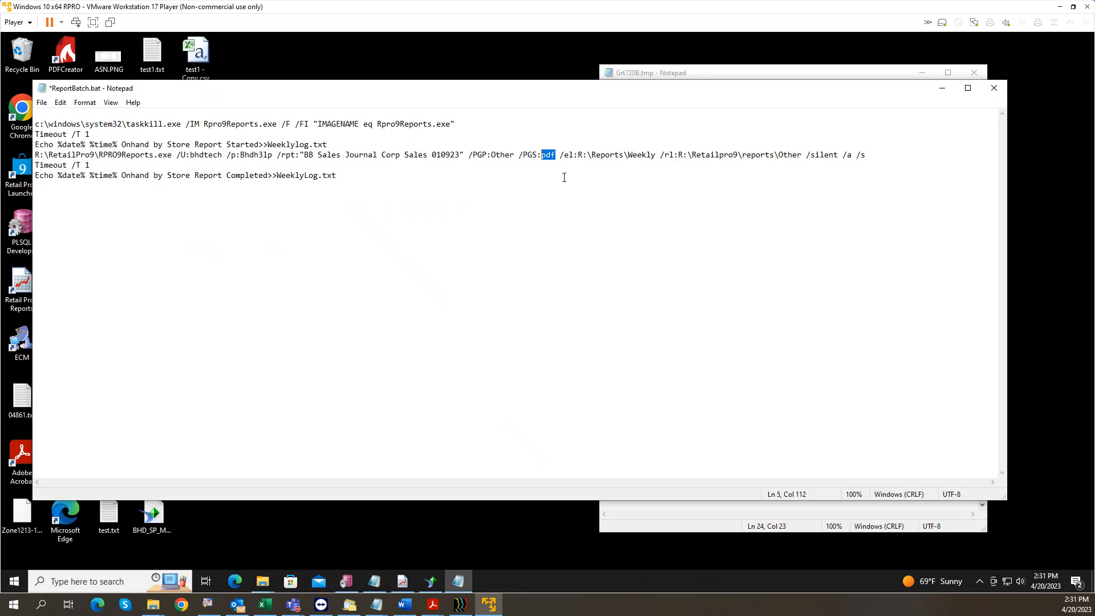
{"action": "type", "text": "excel"}
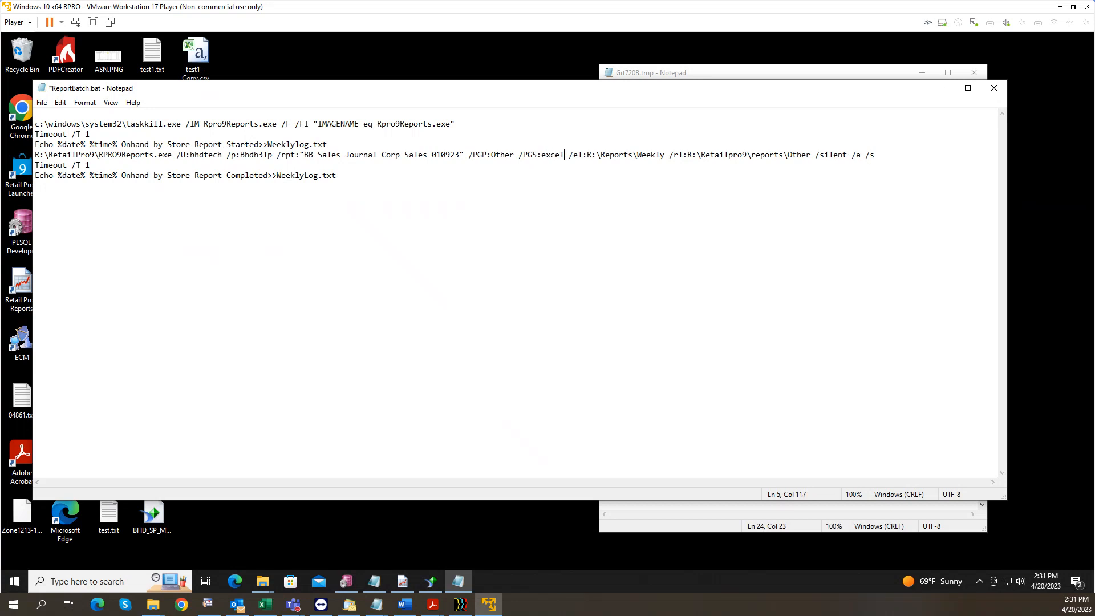
{"action": "type", "text": "txt"}
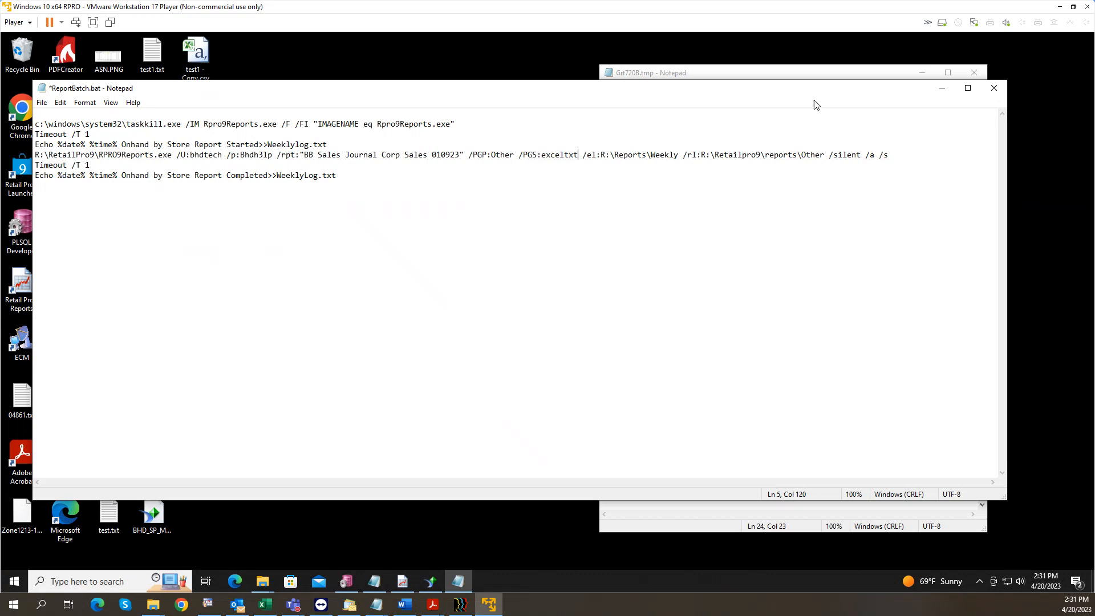
Step: Review the command's Weekly export path, Other report path, /PGP:Other group and /silent /a /s switches
{"action": "left_click_drag", "start_coordinate": [678, 155], "coordinate": [603, 162]}
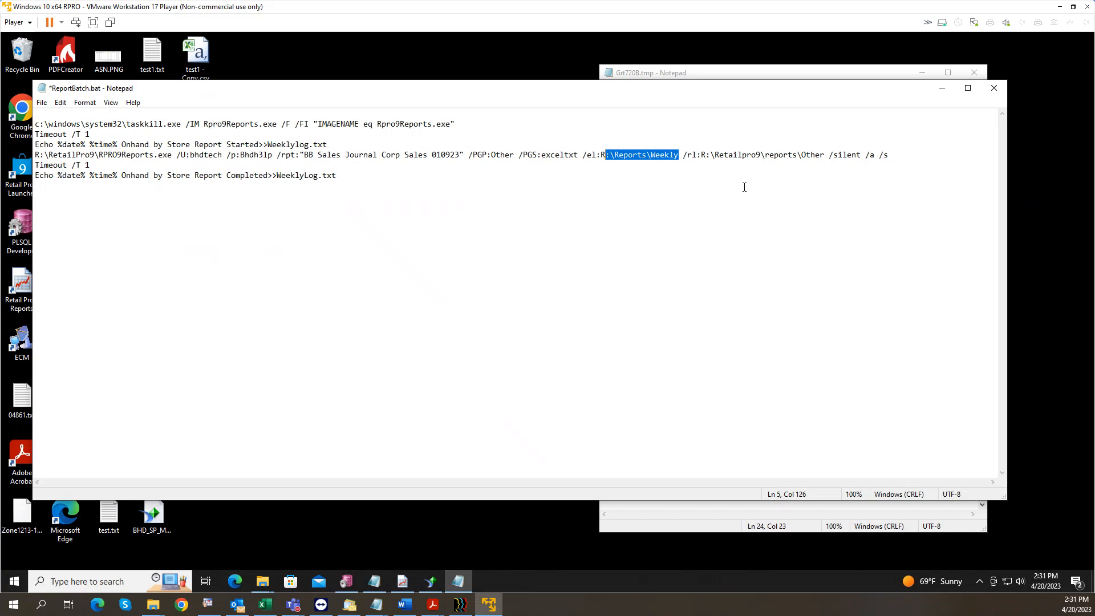
{"action": "left_click_drag", "start_coordinate": [825, 156], "coordinate": [696, 160]}
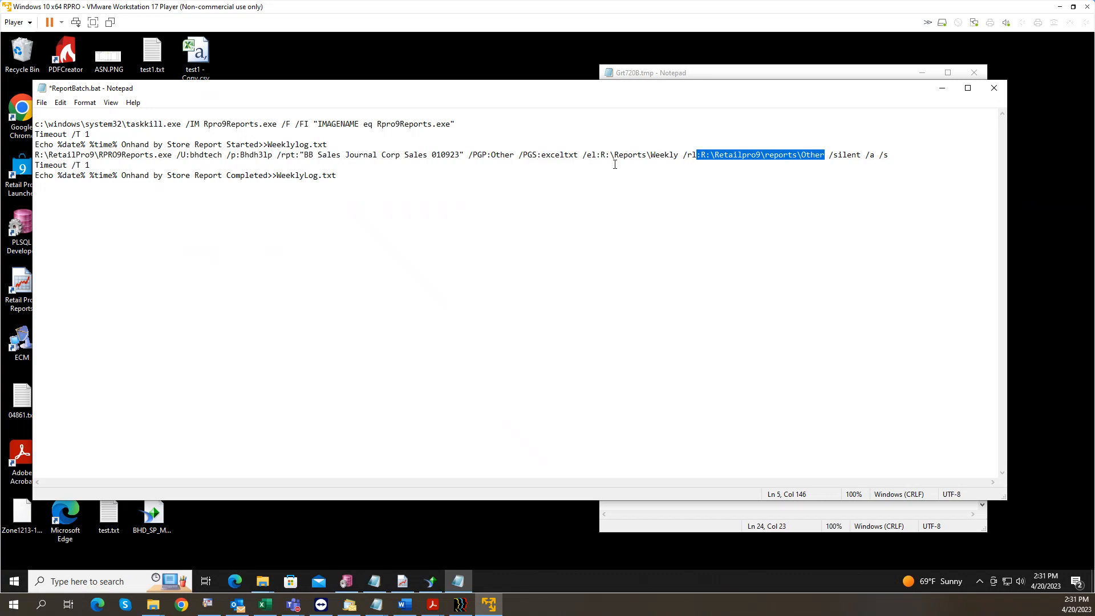
{"action": "double_click", "coordinate": [504, 157]}
{"action": "left_click", "coordinate": [808, 156]}
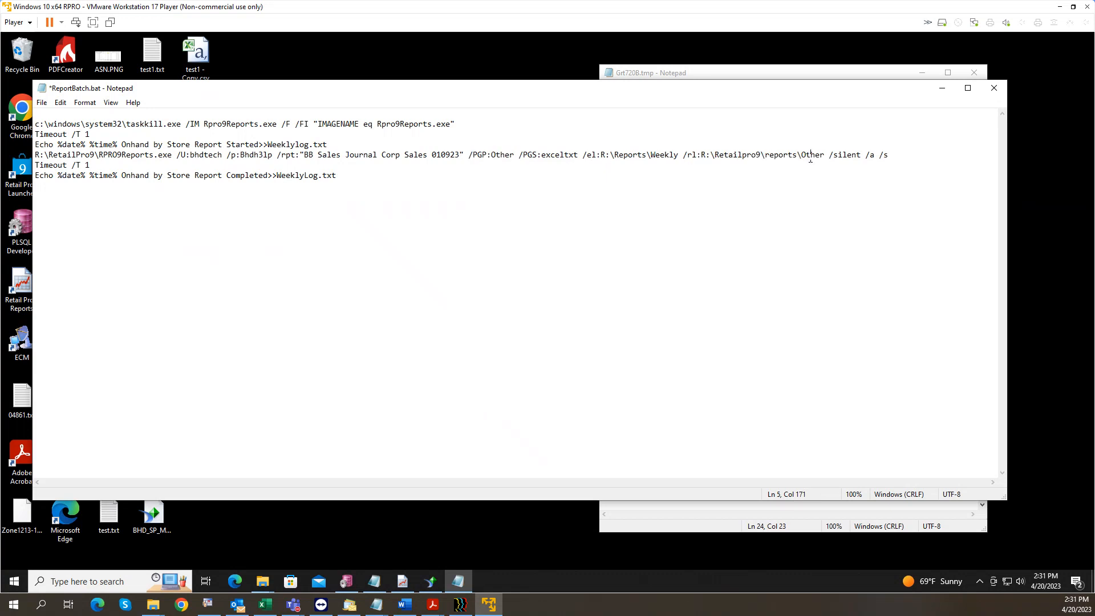
{"action": "left_click_drag", "start_coordinate": [825, 156], "coordinate": [798, 157]}
{"action": "left_click", "coordinate": [829, 156]}
{"action": "left_click_drag", "start_coordinate": [829, 157], "coordinate": [891, 157]}
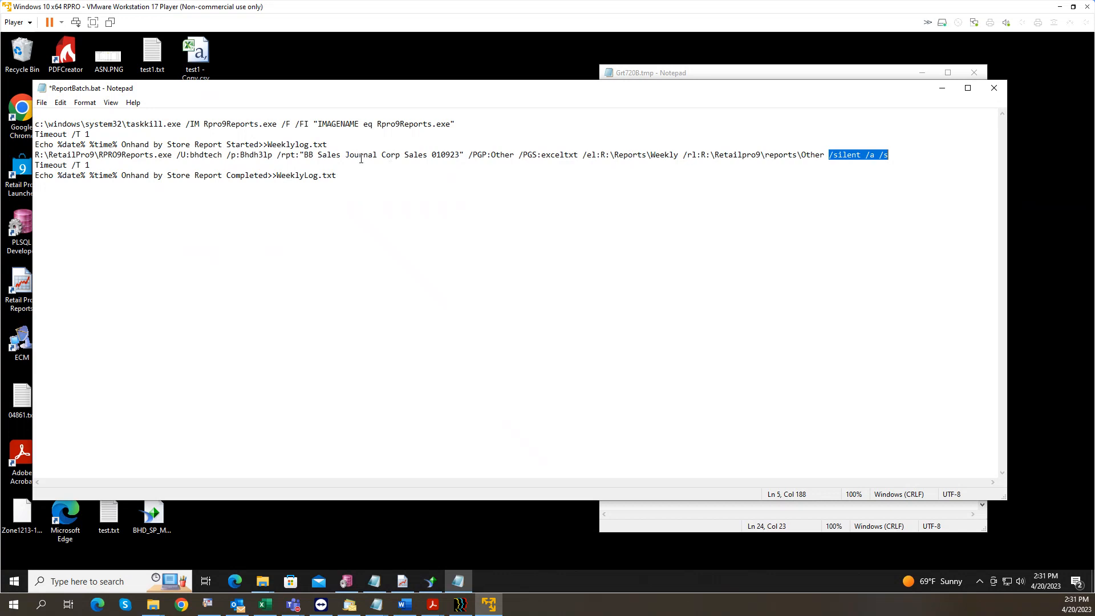
{"action": "left_click_drag", "start_coordinate": [460, 155], "coordinate": [305, 154]}
{"action": "key", "text": "ctrl+c"}
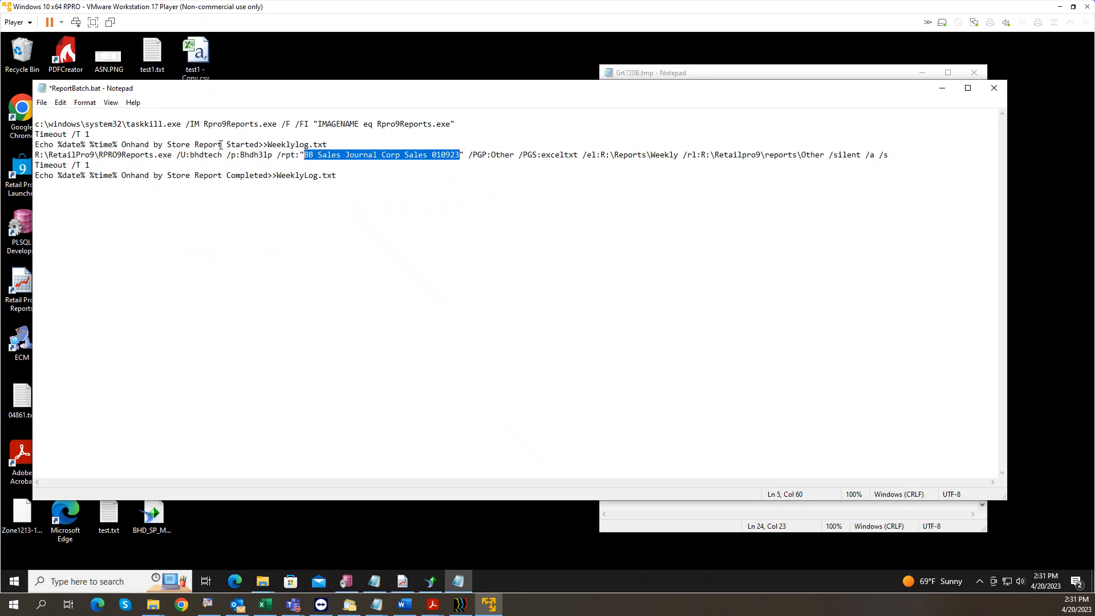
Step: Replace Onhand by Store Report with the new report name in both Echo lines, then minimize Notepad
{"action": "left_click_drag", "start_coordinate": [221, 144], "coordinate": [123, 145]}
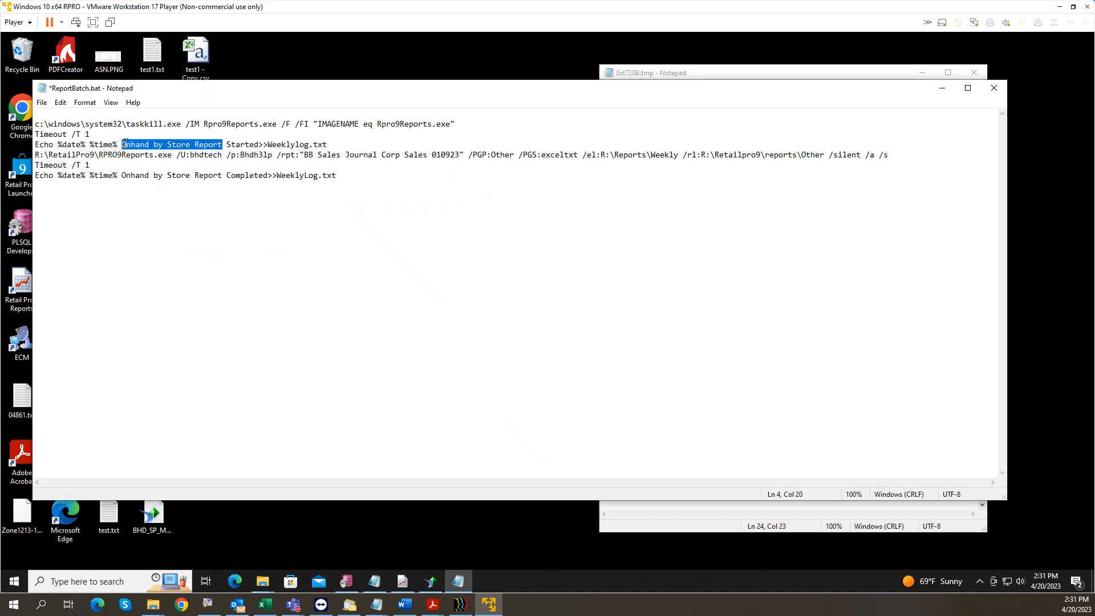
{"action": "key", "text": "ctrl+v"}
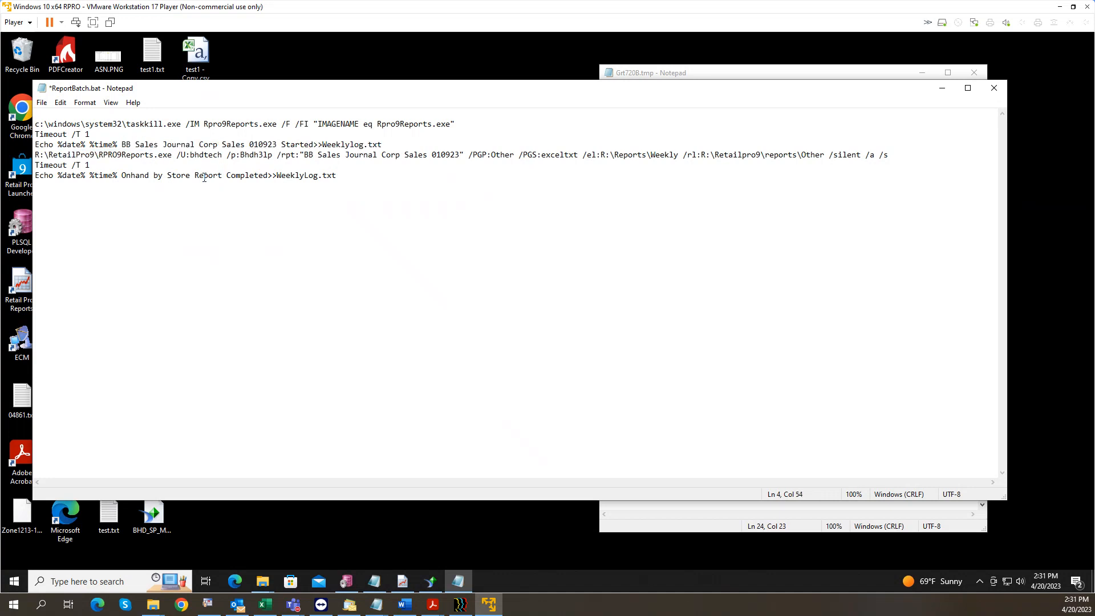
{"action": "left_click_drag", "start_coordinate": [192, 175], "coordinate": [124, 180]}
{"action": "key", "text": "ctrl+v"}
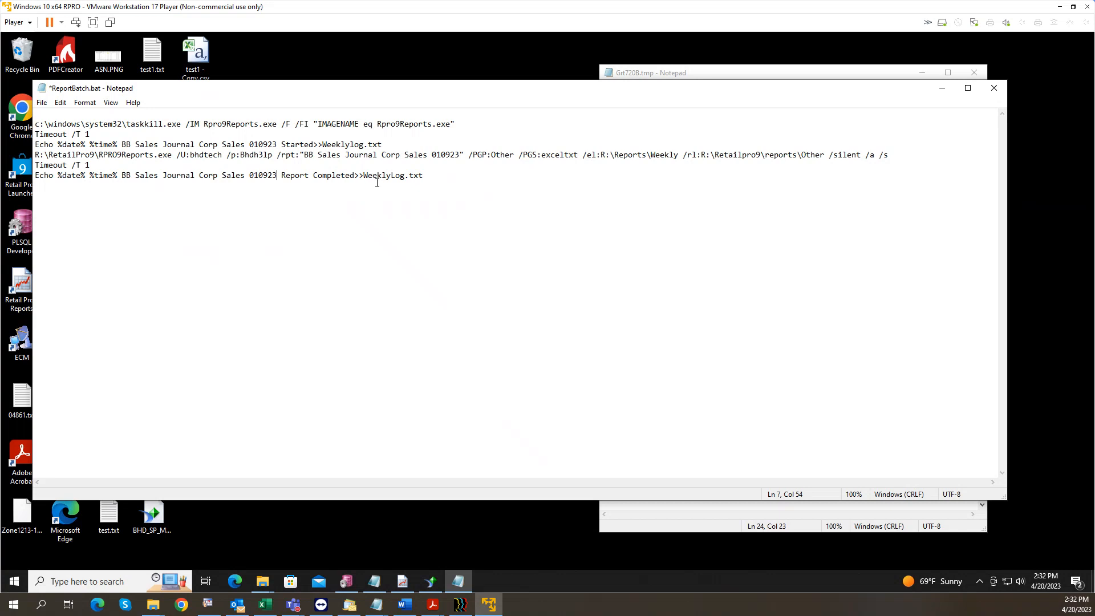
{"action": "left_click_drag", "start_coordinate": [683, 156], "coordinate": [646, 157]}
{"action": "left_click", "coordinate": [941, 88]}
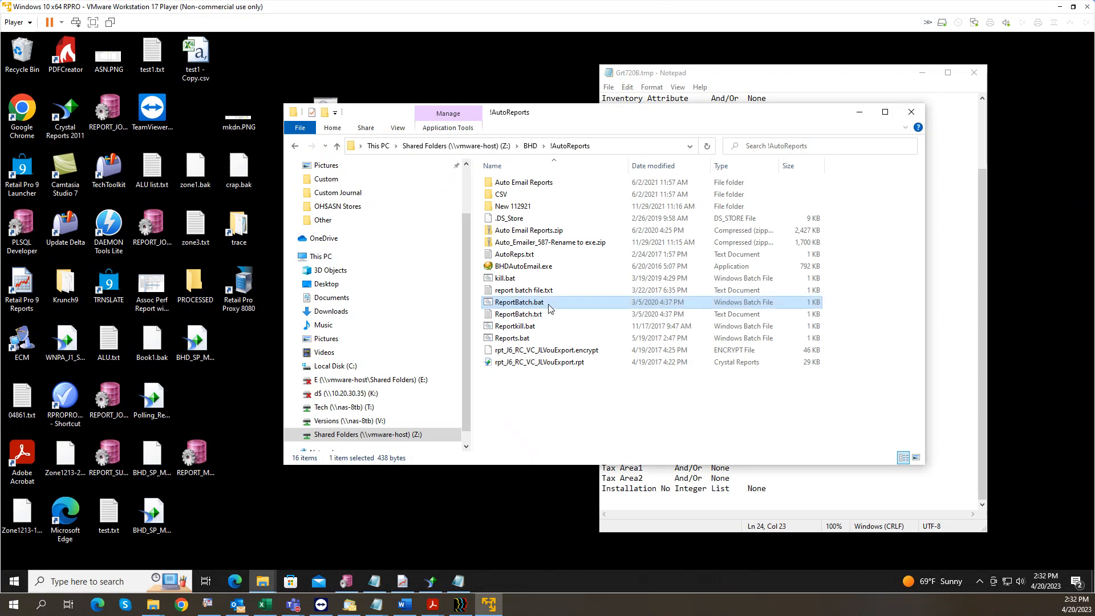
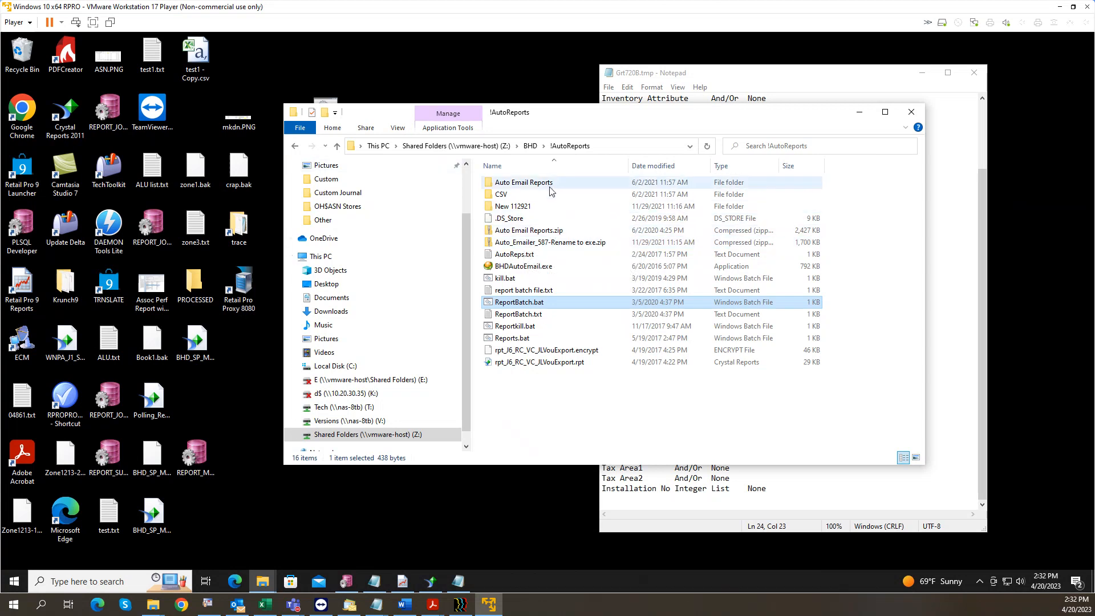
Step: Peek inside the Auto_Emailer_587 zip archive, then return to the !AutoReports folder
{"action": "left_click", "coordinate": [552, 245]}
{"action": "double_click", "coordinate": [552, 246]}
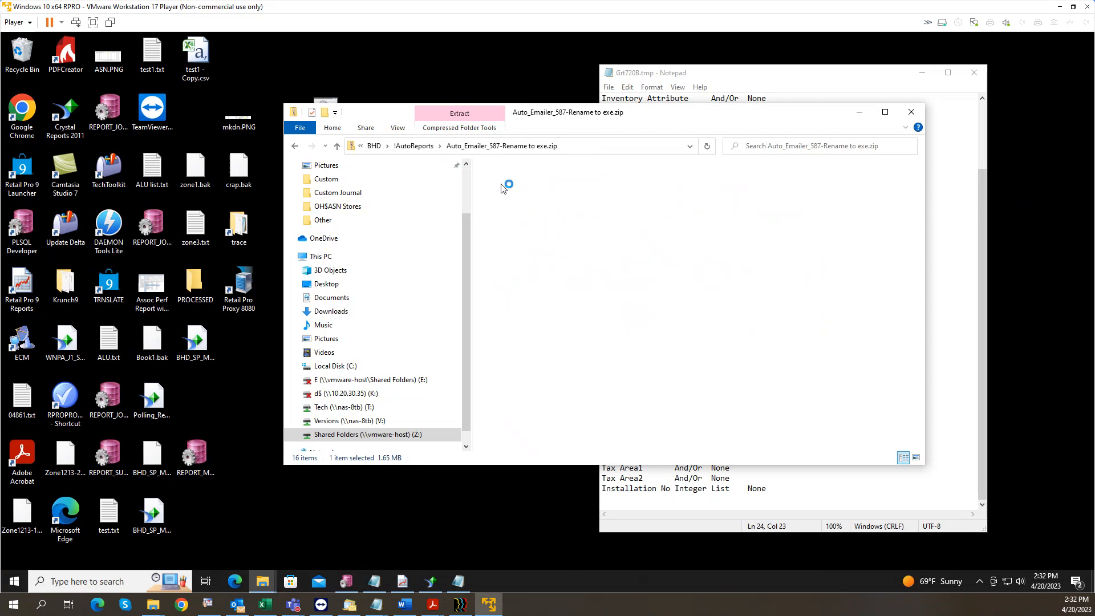
{"action": "left_click", "coordinate": [338, 146]}
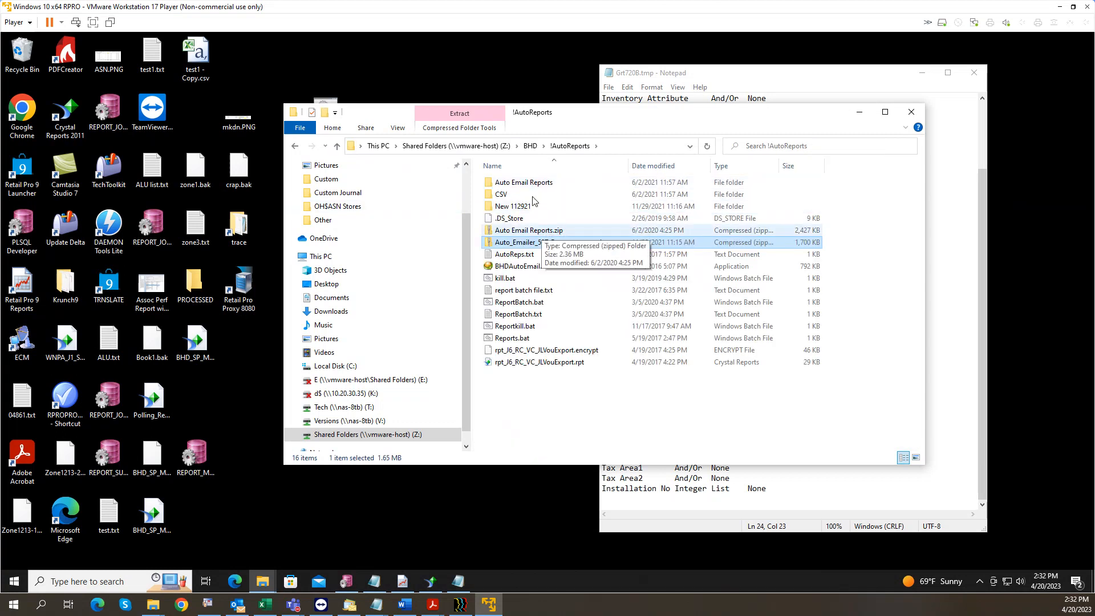
Step: Browse the Auto Email Reports folder's files and open AutoReps1.txt in Notepad
{"action": "double_click", "coordinate": [496, 183]}
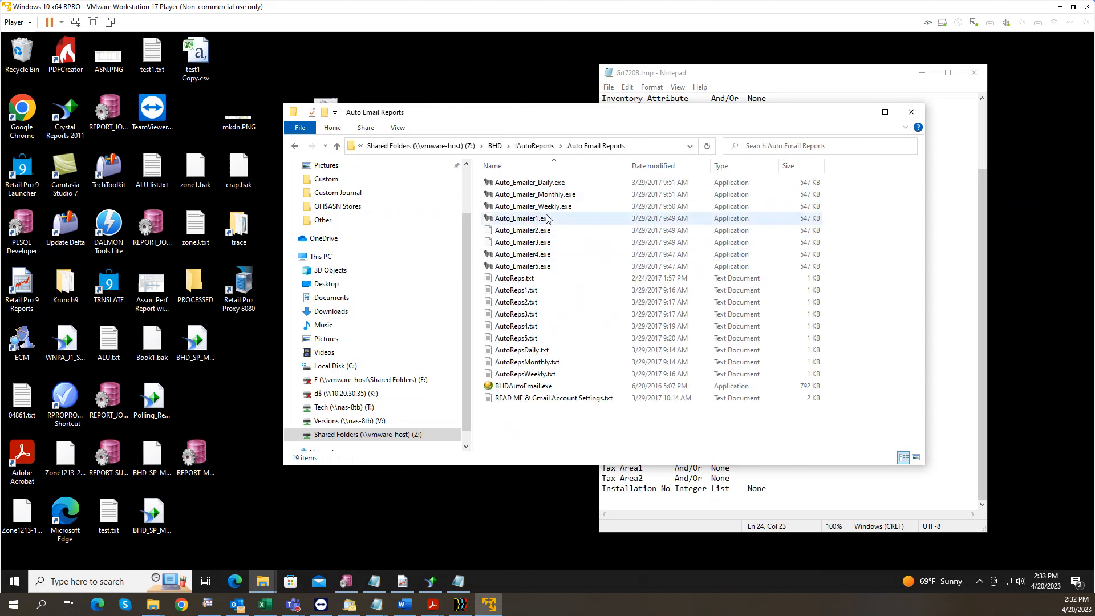
{"action": "left_click", "coordinate": [567, 210]}
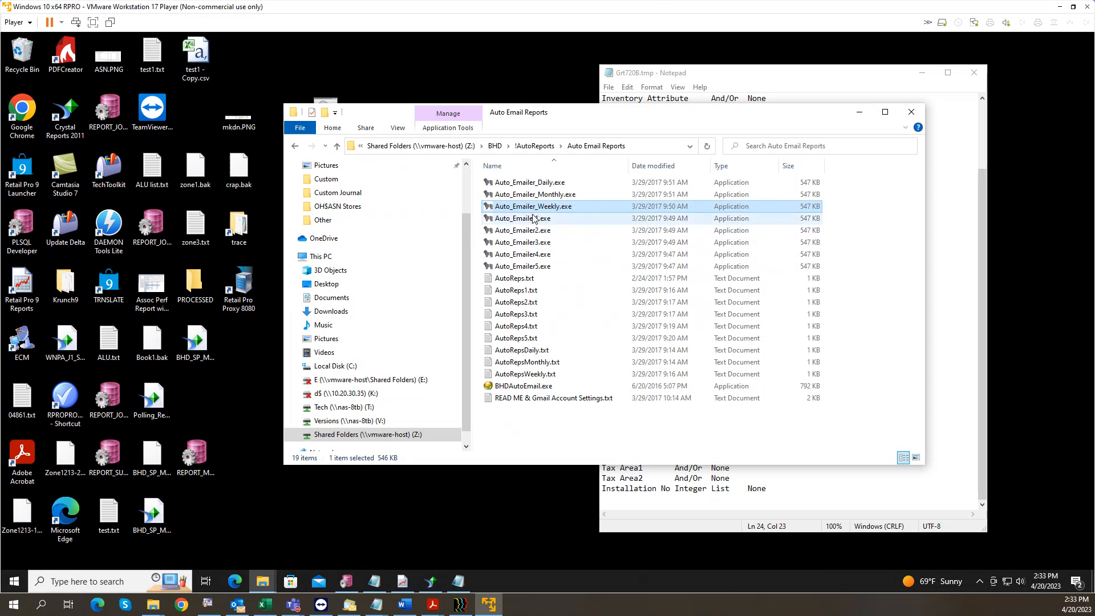
{"action": "left_click", "coordinate": [520, 326]}
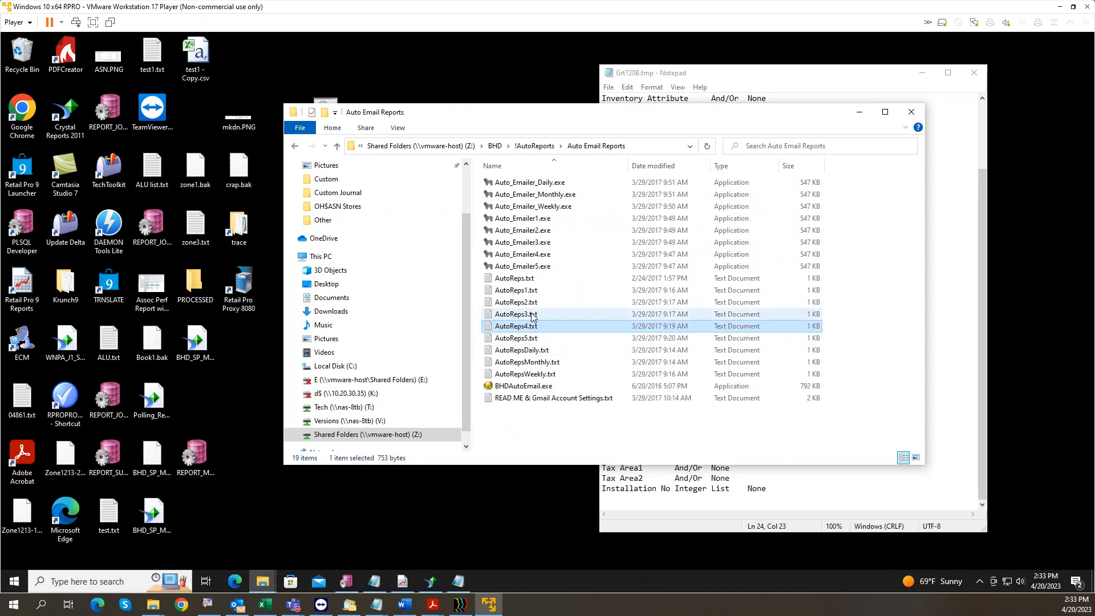
{"action": "left_click", "coordinate": [531, 279]}
{"action": "double_click", "coordinate": [531, 290]}
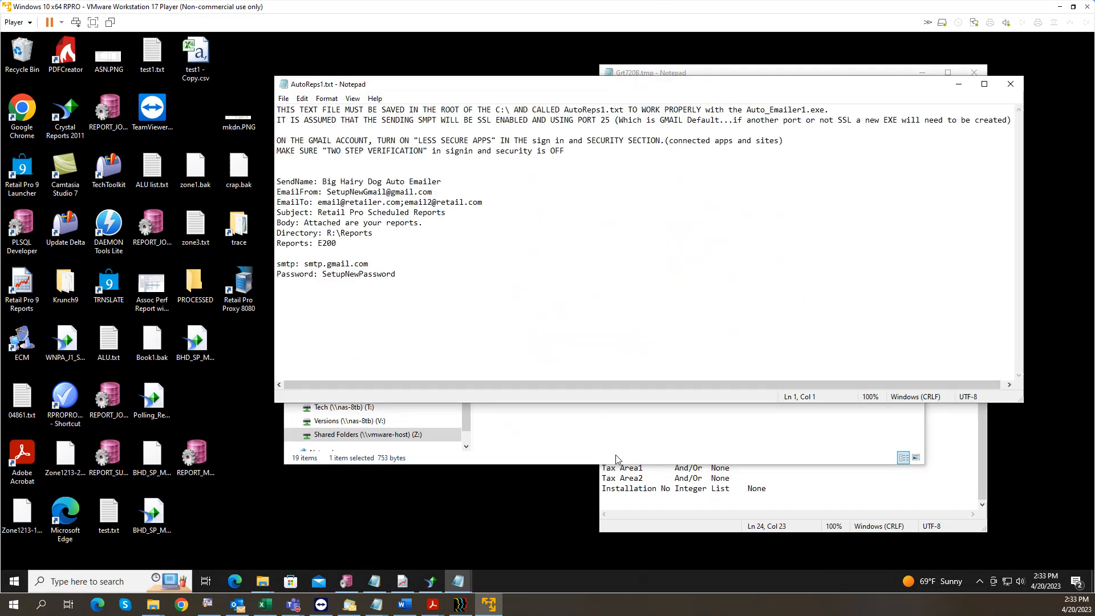
Step: Select the R:\Reports\Weekly output path in ReportBatch.bat to copy it
{"action": "left_click", "coordinate": [461, 581]}
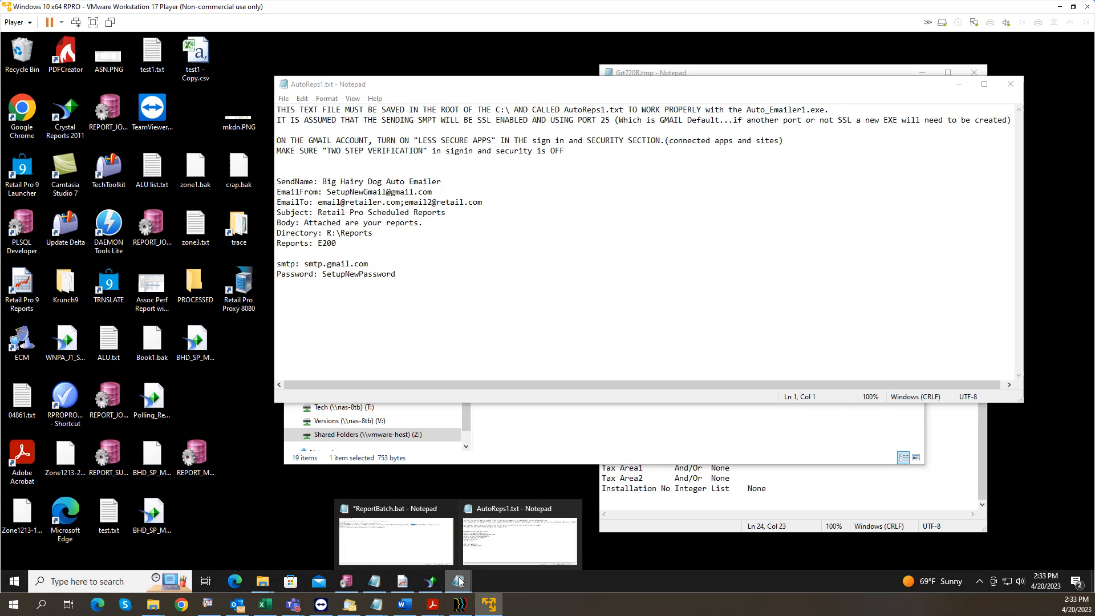
{"action": "left_click", "coordinate": [396, 538]}
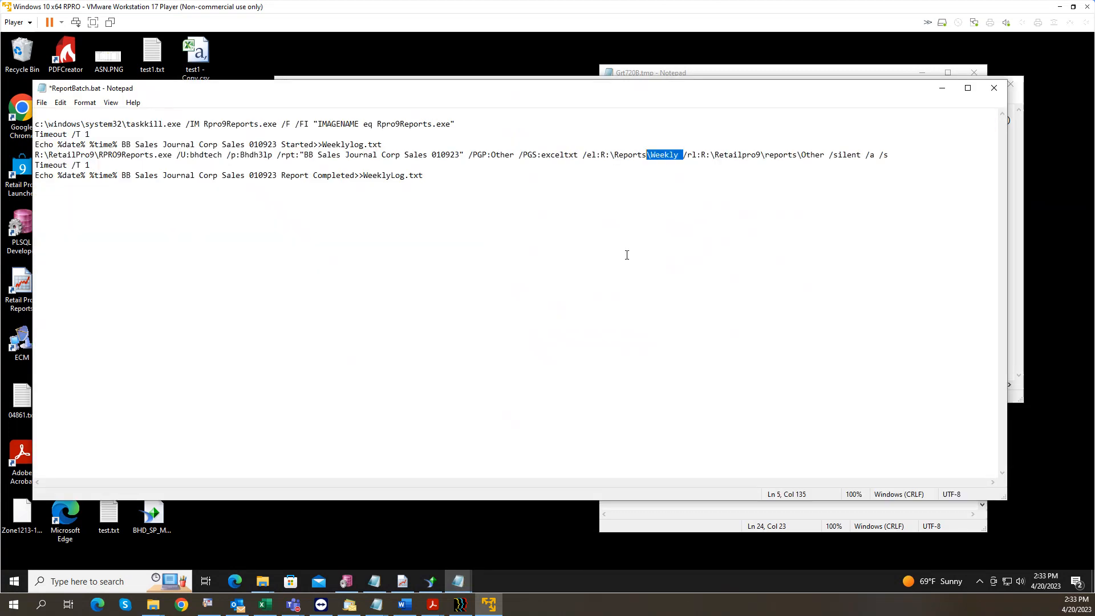
{"action": "left_click", "coordinate": [697, 166]}
{"action": "left_click_drag", "start_coordinate": [680, 156], "coordinate": [601, 159]}
{"action": "key", "text": "ctrl+c"}
Step: In AutoReps1.txt, set Directory to R:\Reports\Weekly and change Reports from E200 to 2
{"action": "left_click", "coordinate": [942, 88]}
{"action": "left_click_drag", "start_coordinate": [373, 234], "coordinate": [327, 238]}
{"action": "key", "text": "ctrl+v"}
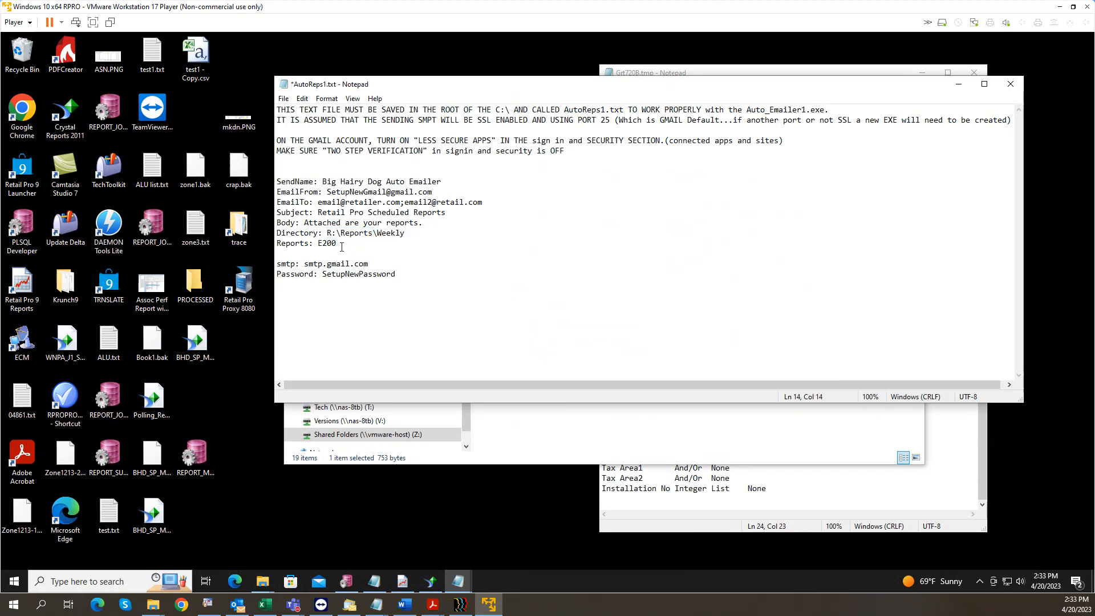
{"action": "key", "text": "BackSpace"}
{"action": "key", "text": "BackSpace"}
{"action": "key", "text": "BackSpace"}
{"action": "key", "text": "BackSpace"}
{"action": "type", "text": "2"}
Step: Review the account password, sender and recipient e-mail fields, and the new Reports value
{"action": "left_click_drag", "start_coordinate": [397, 269], "coordinate": [324, 276]}
{"action": "left_click_drag", "start_coordinate": [435, 192], "coordinate": [326, 189]}
{"action": "left_click_drag", "start_coordinate": [484, 202], "coordinate": [318, 204]}
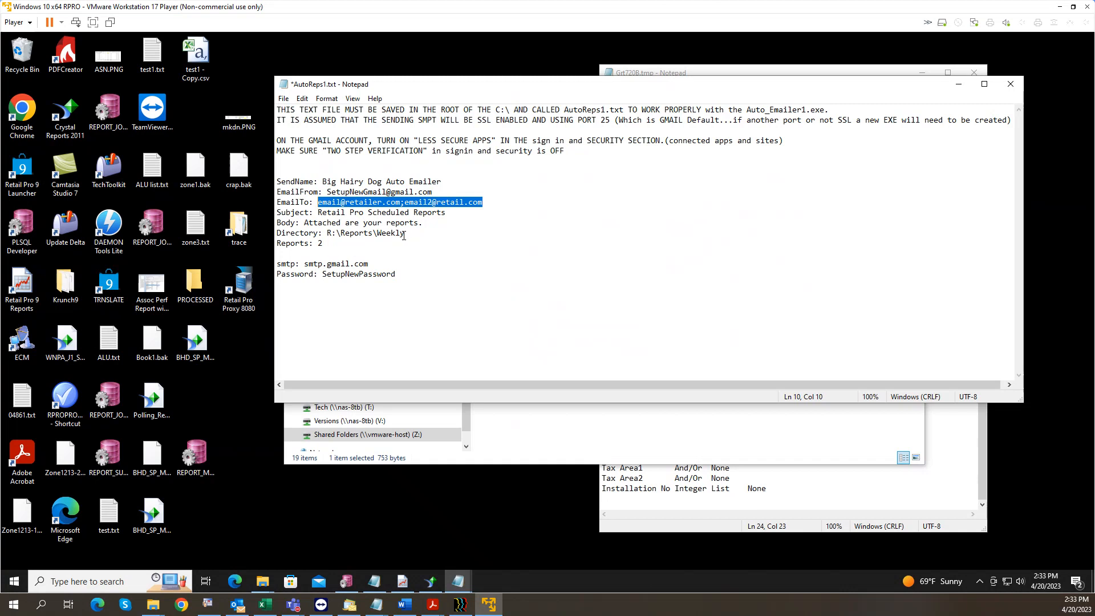
{"action": "left_click_drag", "start_coordinate": [324, 244], "coordinate": [320, 243]}
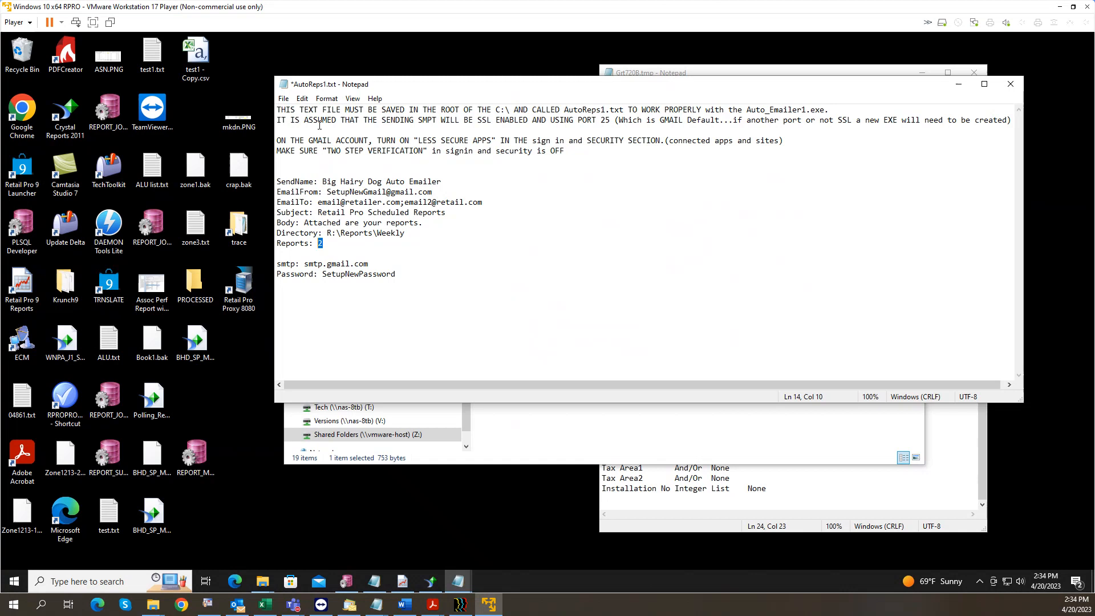
{"action": "left_click_drag", "start_coordinate": [777, 88], "coordinate": [766, 315]}
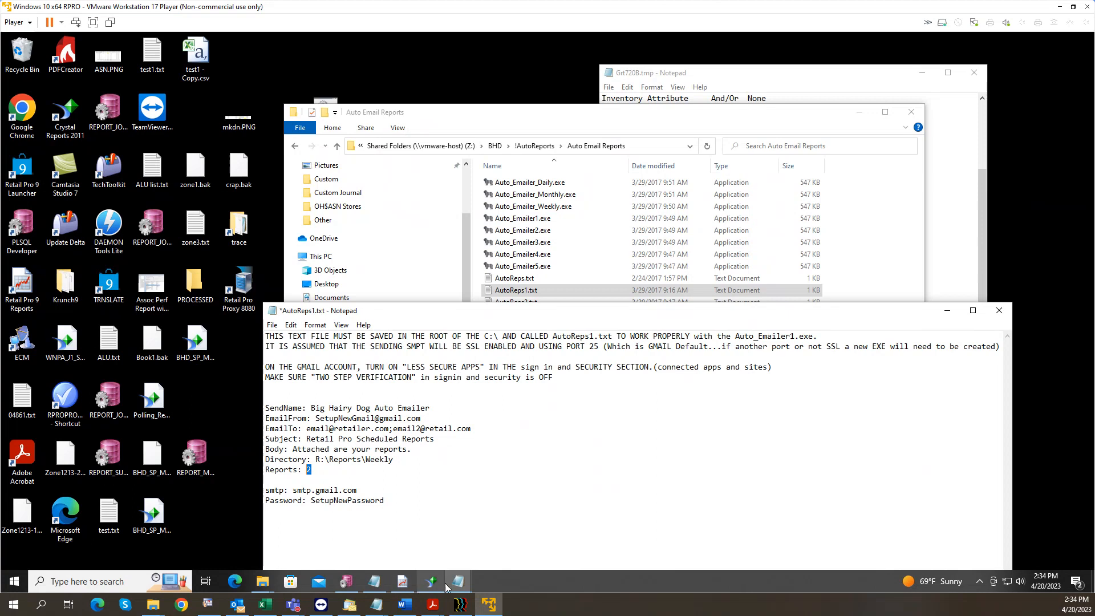
Step: Launch Task Scheduler from a Start menu search for 'tas'
{"action": "left_click", "coordinate": [17, 584]}
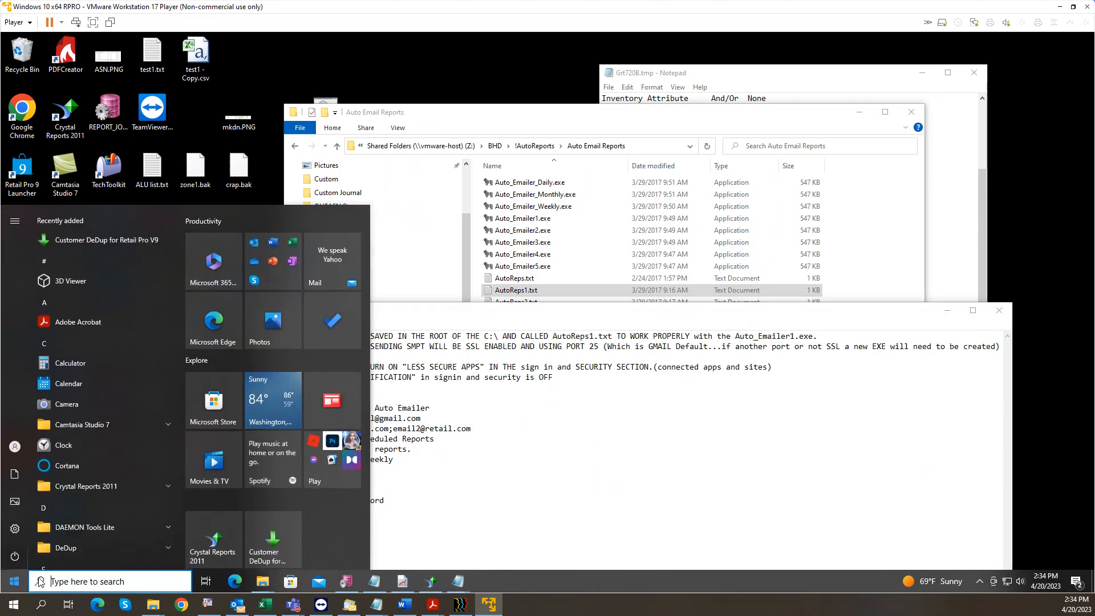
{"action": "type", "text": "task"}
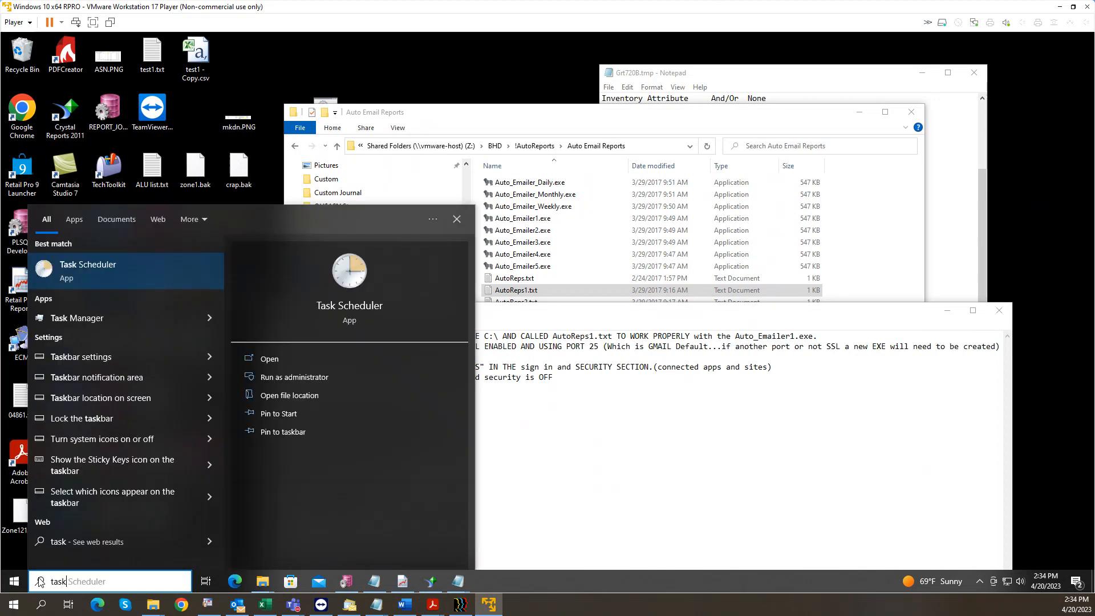
{"action": "key", "text": "Down"}
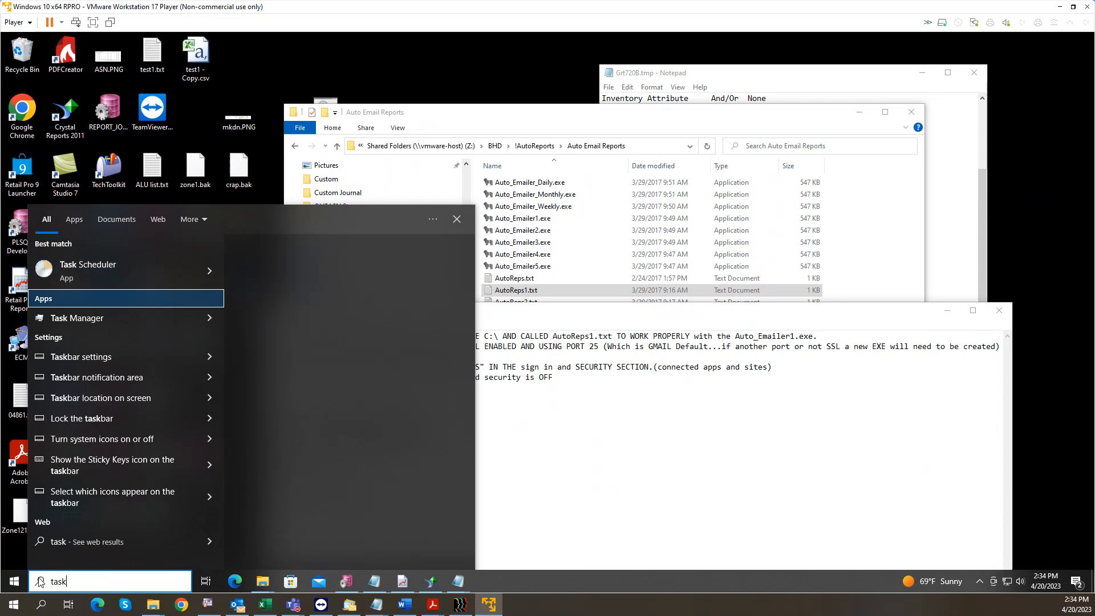
{"action": "key", "text": "Up"}
{"action": "key", "text": "Return"}
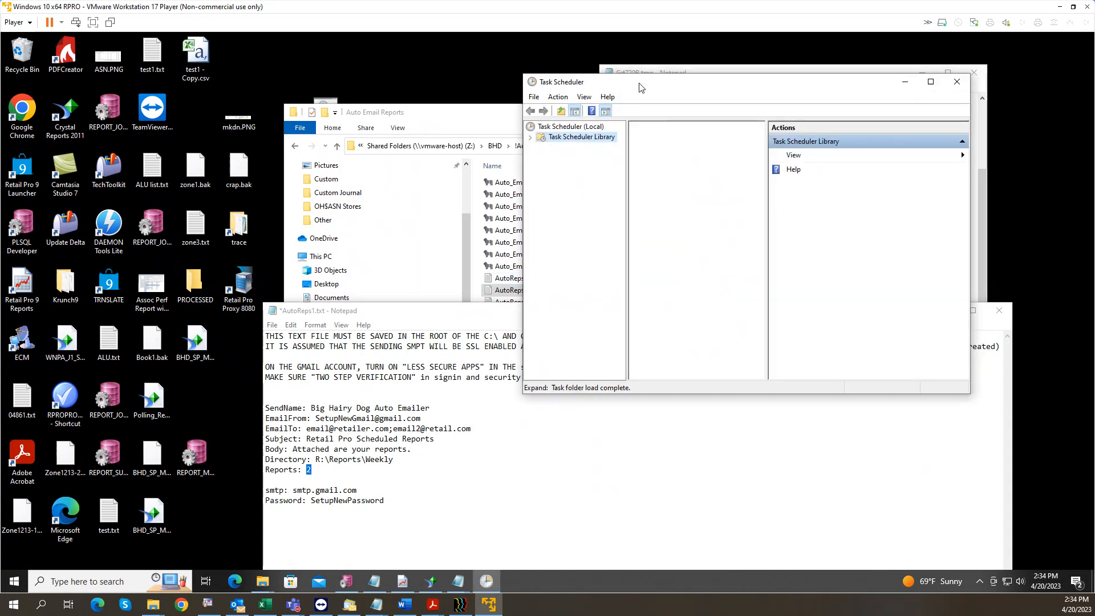
{"action": "left_click_drag", "start_coordinate": [639, 81], "coordinate": [386, 60]}
Step: In Task Scheduler Library's RetailPro folder, begin creating a new task
{"action": "left_click", "coordinate": [283, 115]}
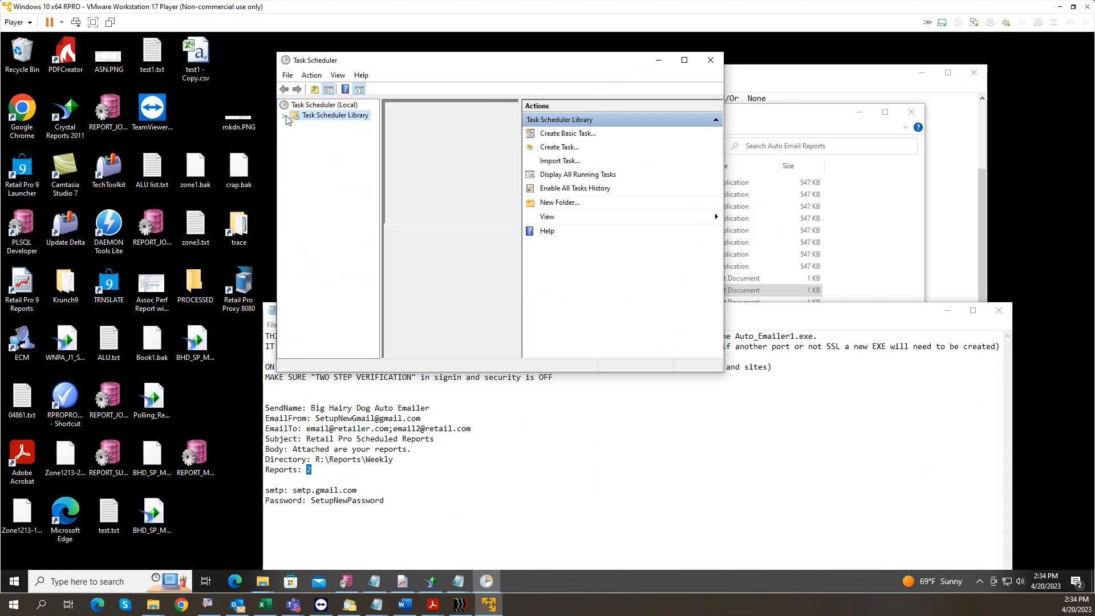
{"action": "left_click", "coordinate": [323, 147]}
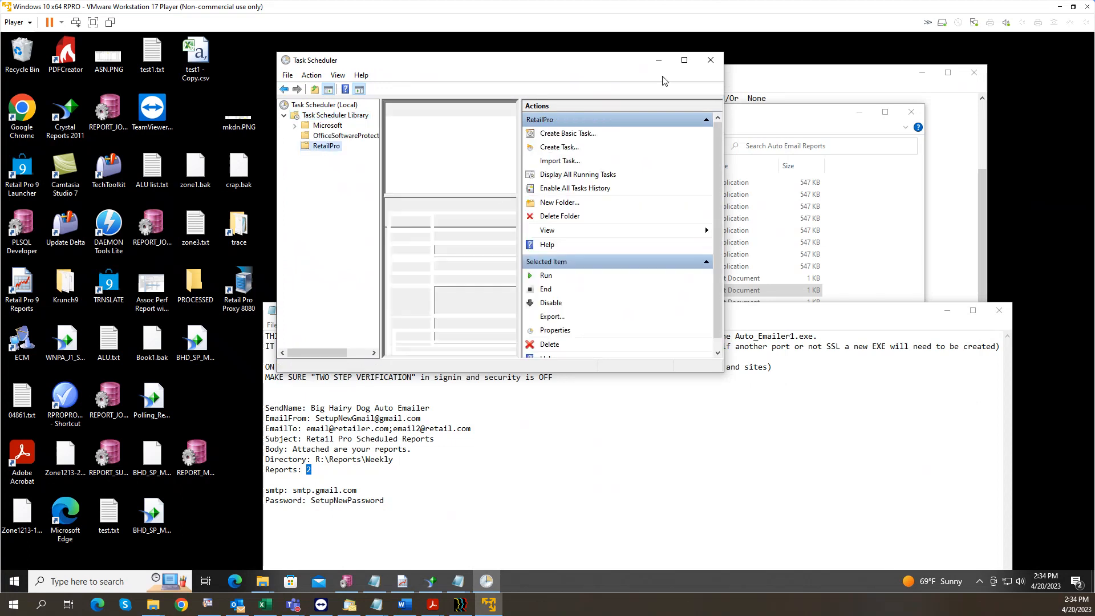
{"action": "left_click", "coordinate": [685, 60]}
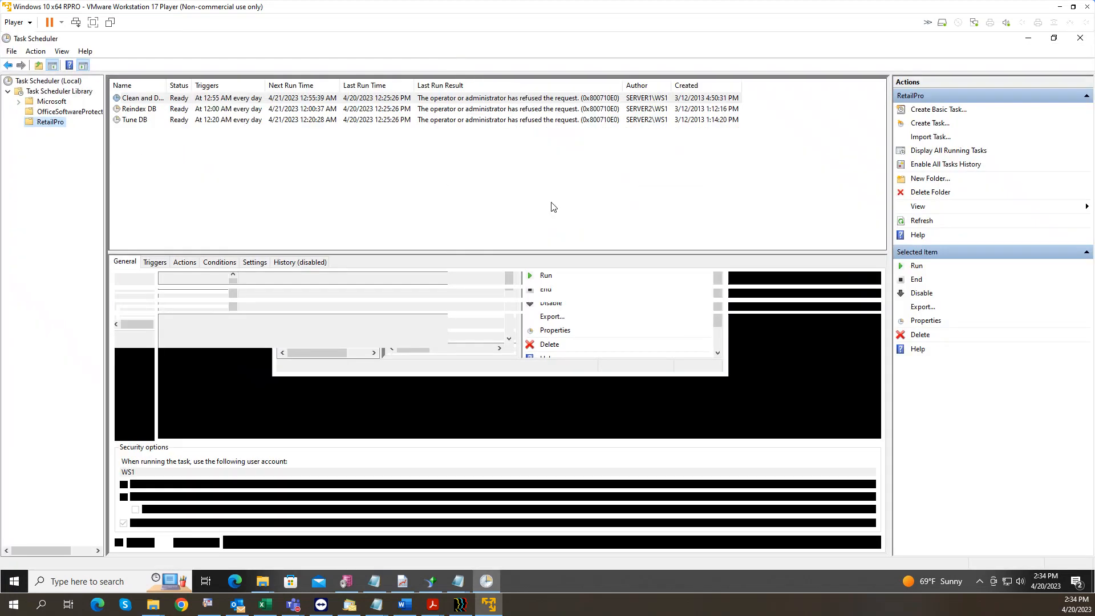
{"action": "right_click", "coordinate": [248, 165]}
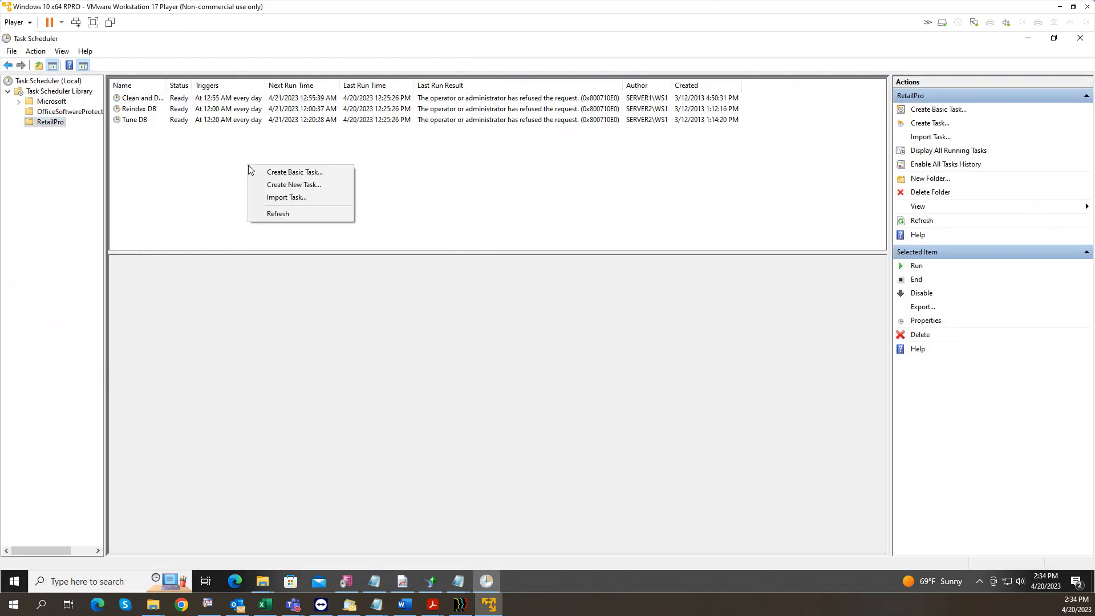
{"action": "left_click", "coordinate": [276, 186]}
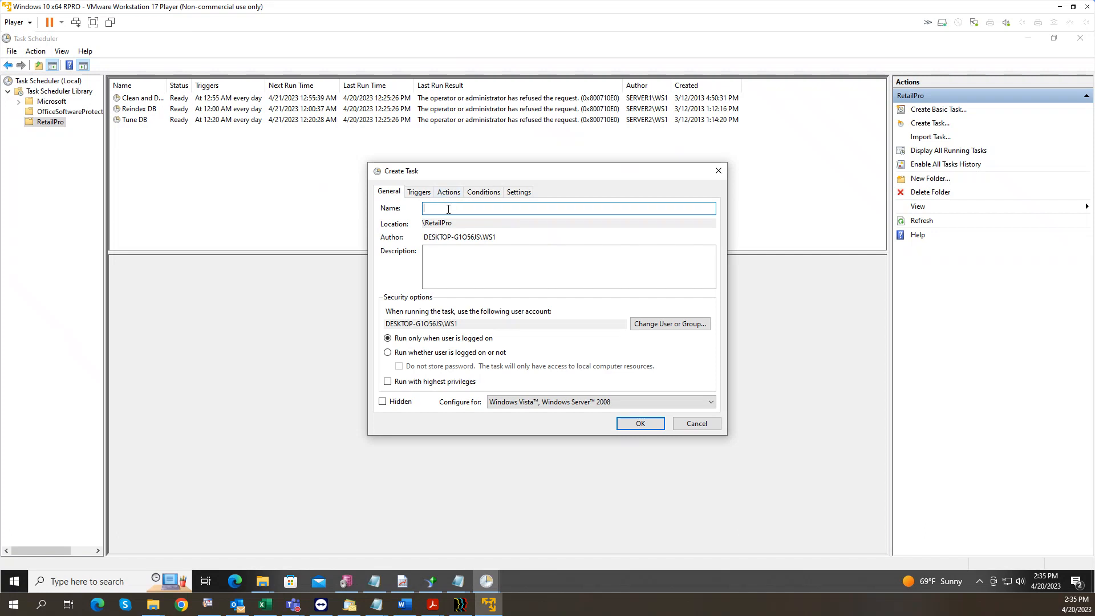
Step: Name the task 'run weekly report', running whether logged on or not with highest privileges
{"action": "type", "text": "run weekly report"}
{"action": "left_click", "coordinate": [404, 354]}
{"action": "left_click", "coordinate": [399, 382]}
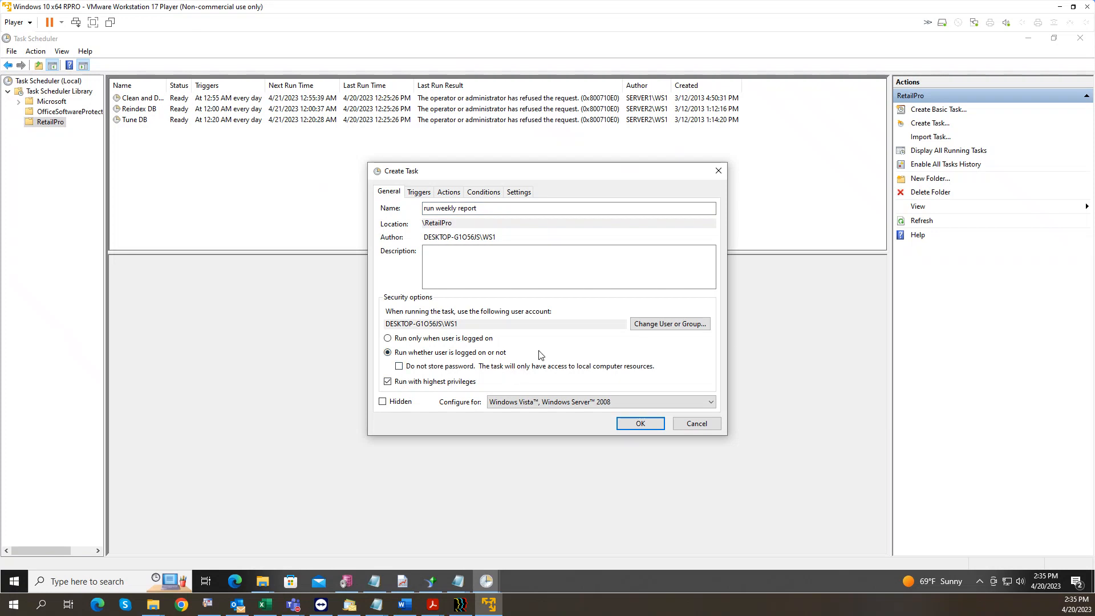
Step: Add a weekly trigger on Mondays starting at 5:35 AM
{"action": "left_click", "coordinate": [419, 192]}
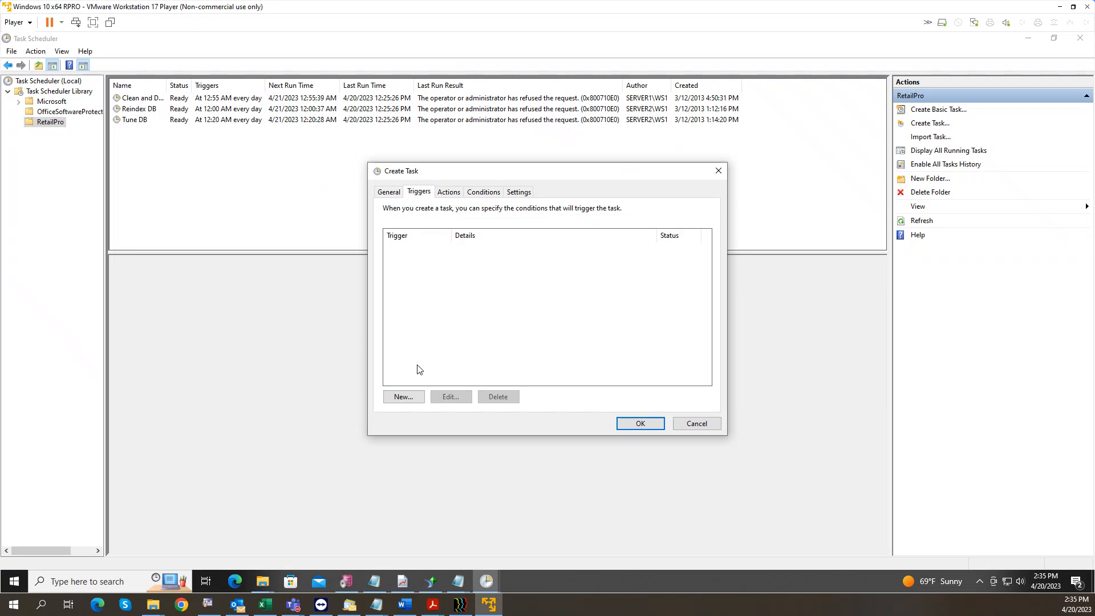
{"action": "left_click", "coordinate": [409, 399]}
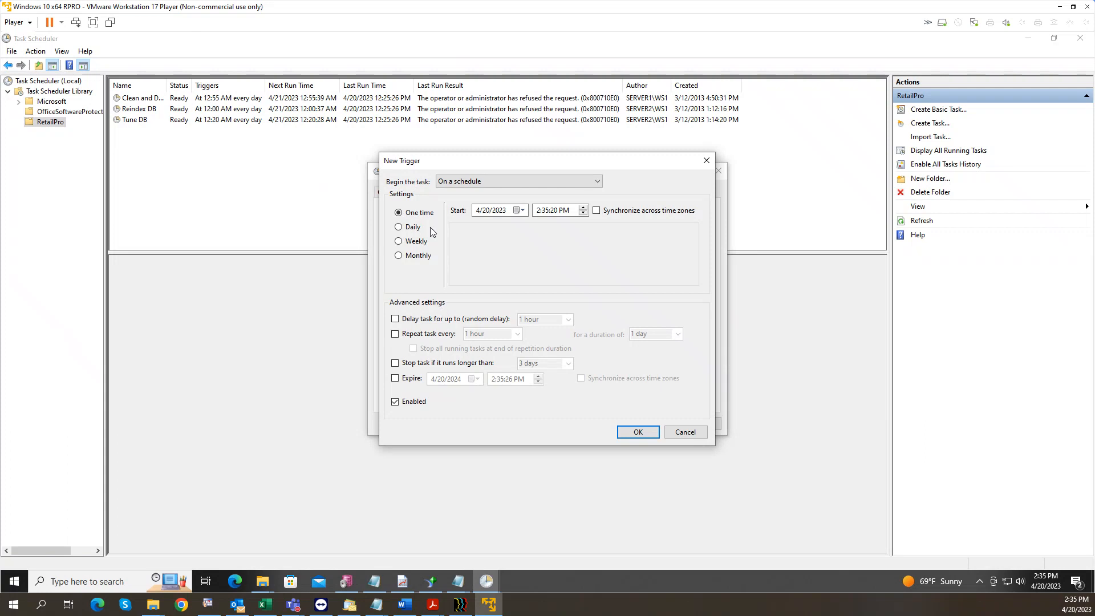
{"action": "left_click", "coordinate": [405, 241]}
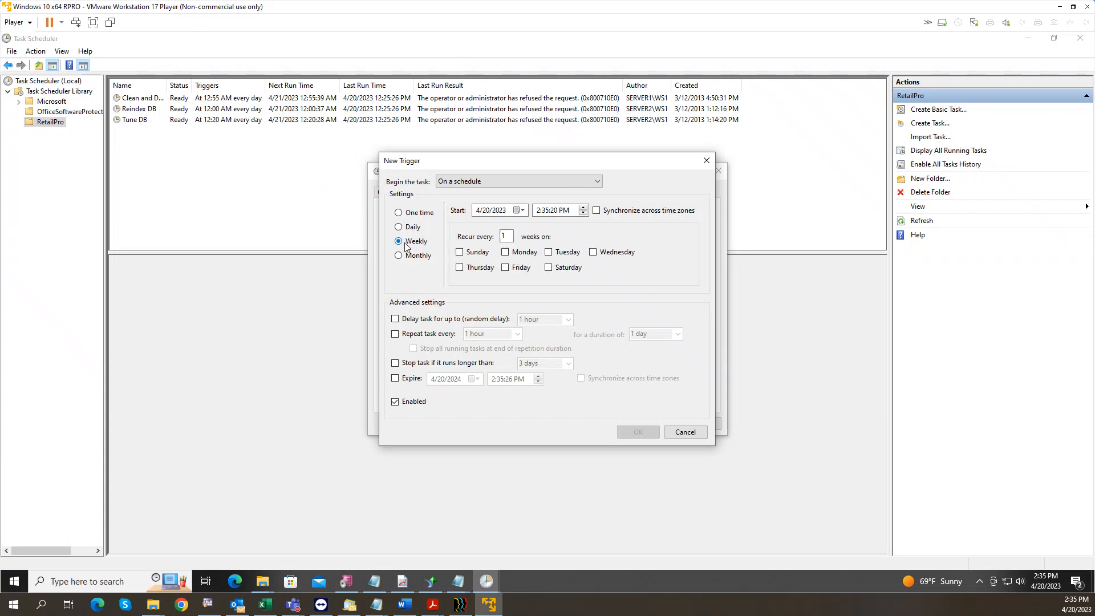
{"action": "left_click", "coordinate": [506, 253]}
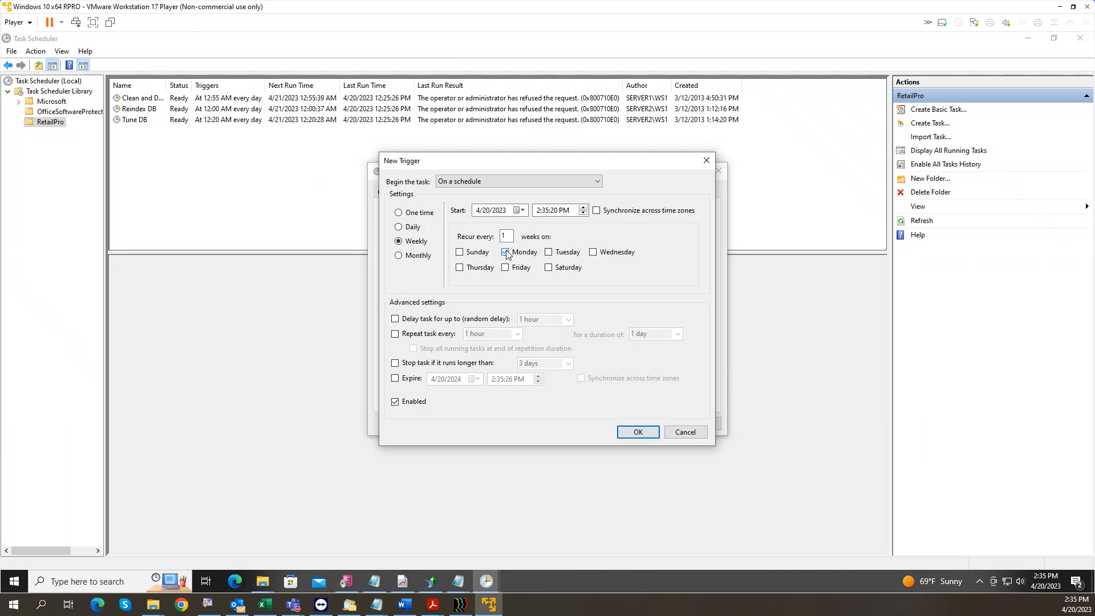
{"action": "left_click", "coordinate": [543, 210]}
{"action": "left_click", "coordinate": [539, 212]}
{"action": "left_click", "coordinate": [566, 211]}
{"action": "left_click", "coordinate": [583, 209]}
Step: Limit the task's run time to 30 minutes and confirm the trigger
{"action": "left_click", "coordinate": [396, 363]}
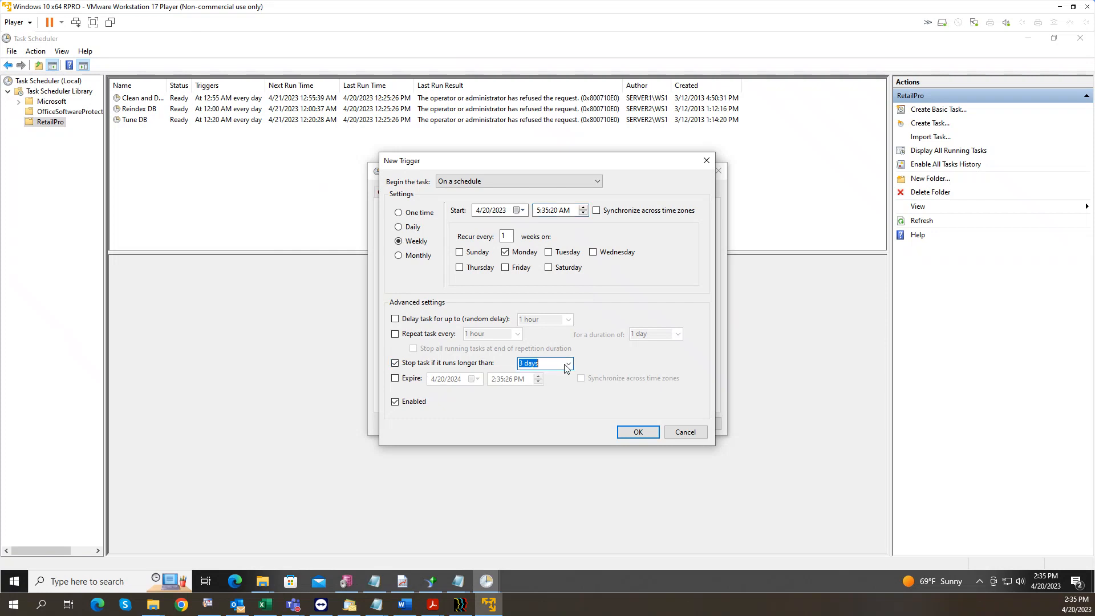
{"action": "left_click", "coordinate": [545, 364]}
{"action": "left_click", "coordinate": [546, 378]}
{"action": "left_click", "coordinate": [632, 438]}
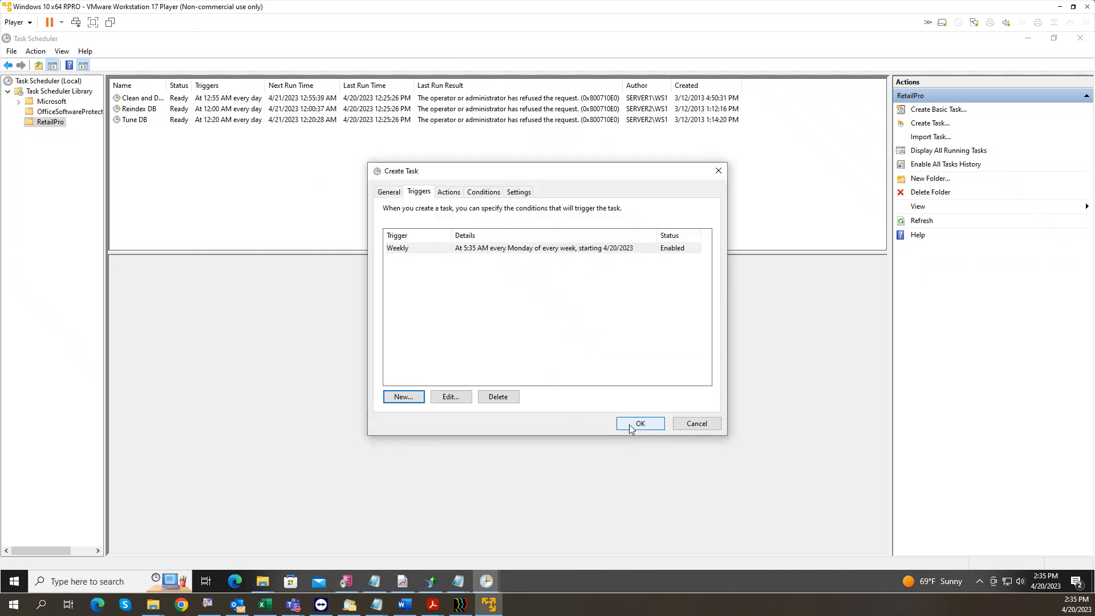
{"action": "left_click", "coordinate": [450, 192]}
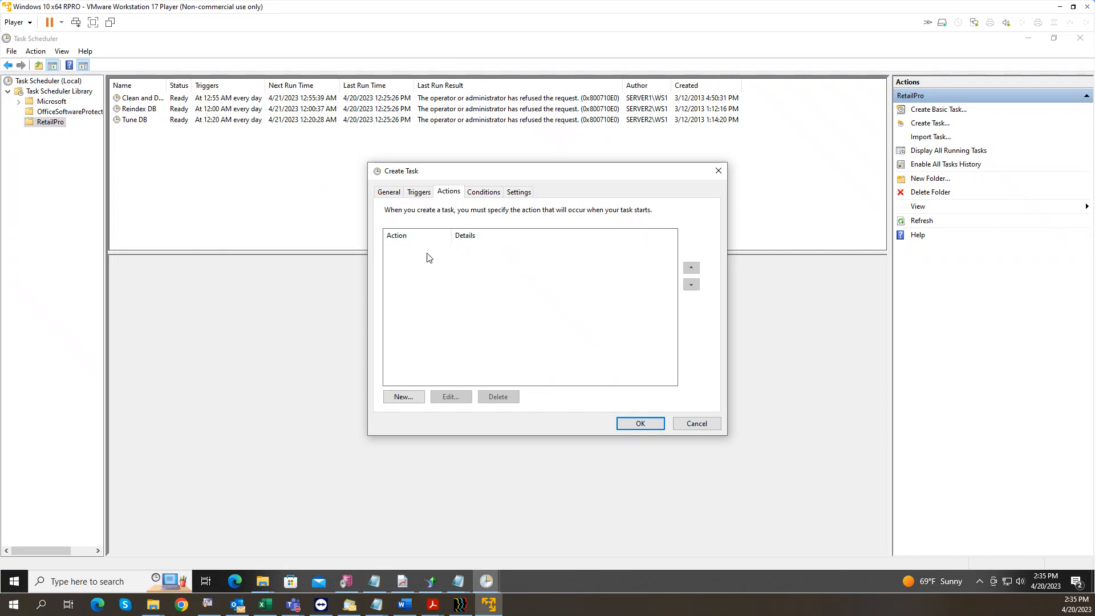
Step: Add an action starting C:\RetailPro9\Reports\Batches\ReportBatch.bat
{"action": "left_click", "coordinate": [422, 399]}
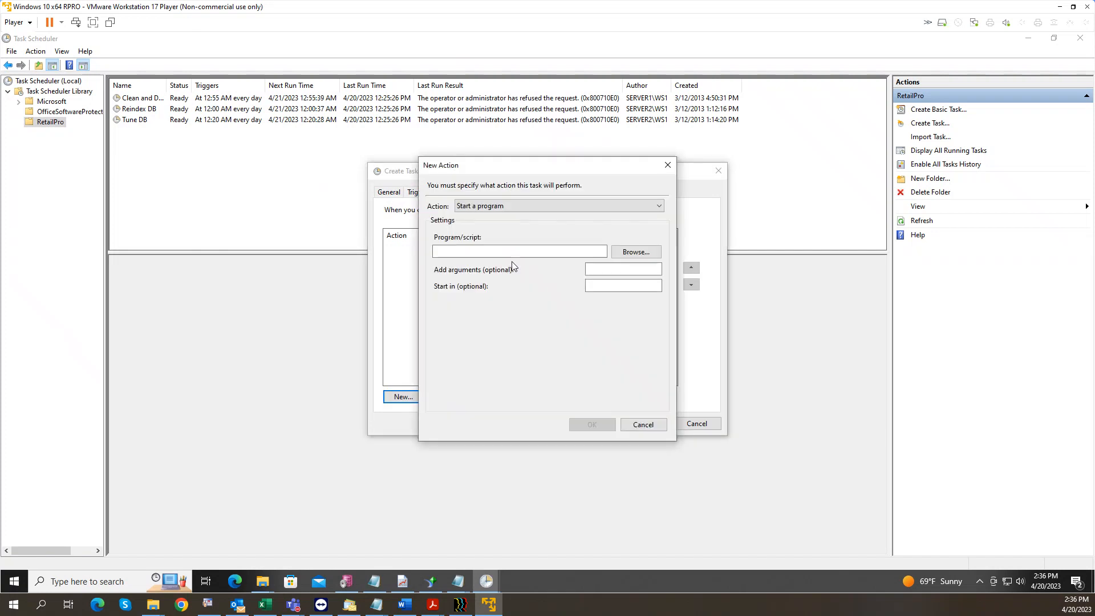
{"action": "left_click", "coordinate": [627, 253]}
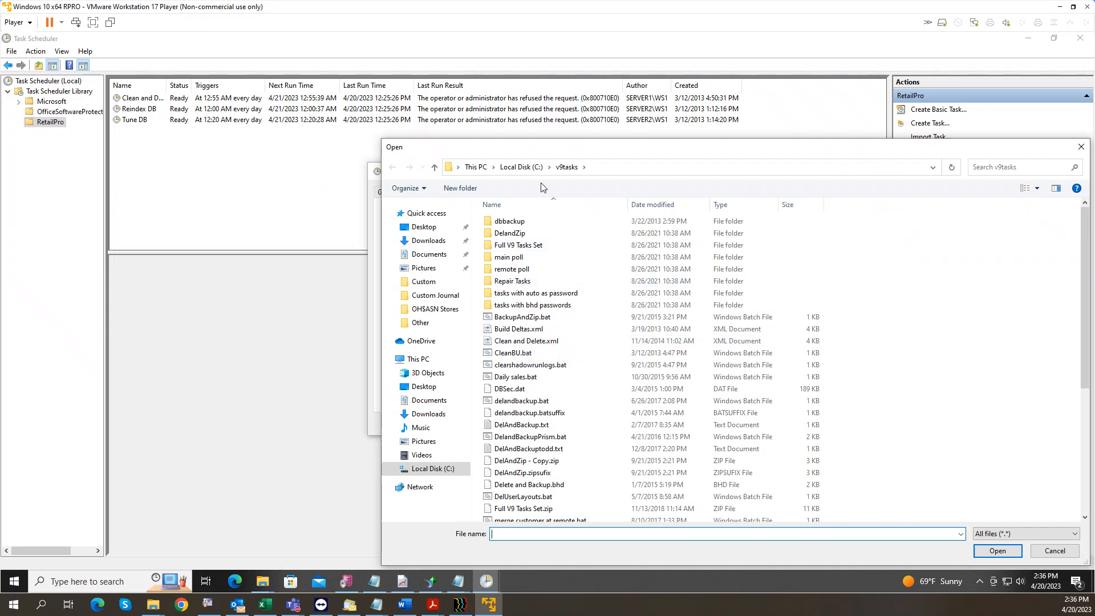
{"action": "left_click", "coordinate": [511, 167]}
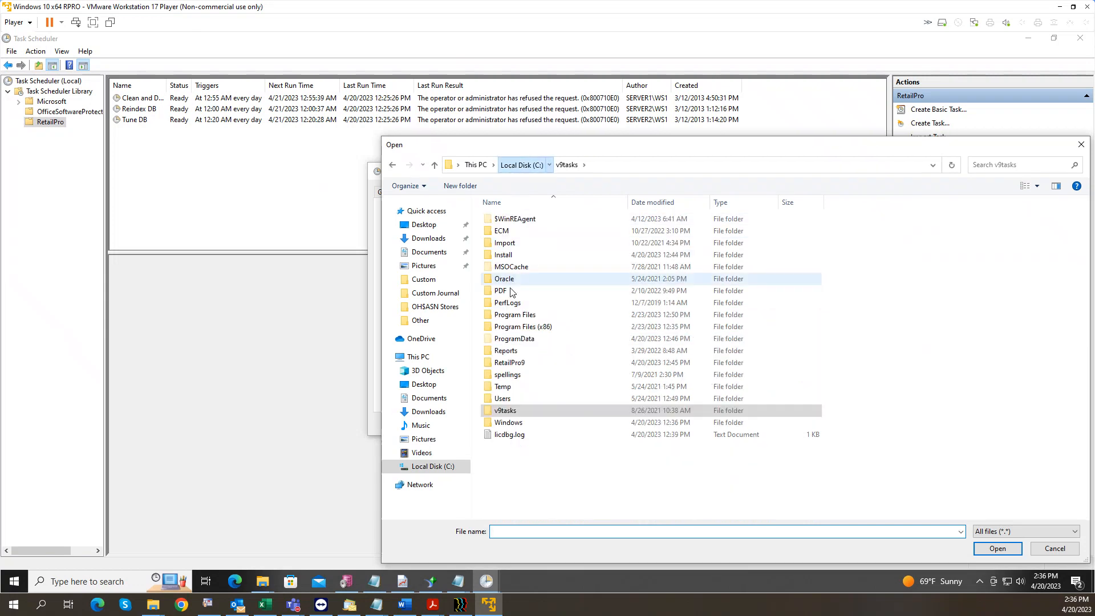
{"action": "double_click", "coordinate": [524, 365]}
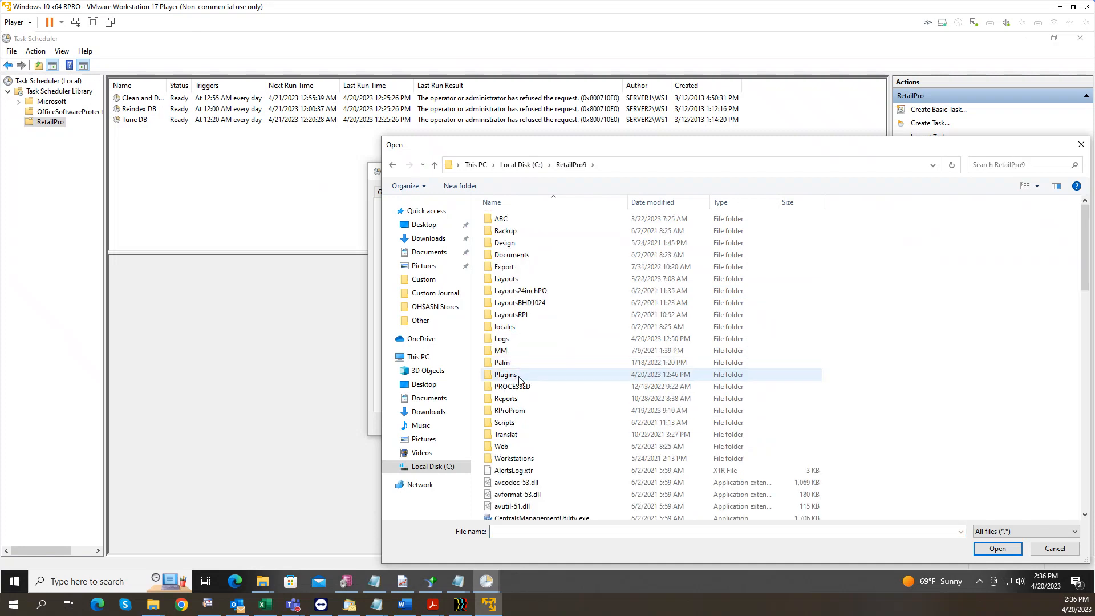
{"action": "double_click", "coordinate": [519, 402]}
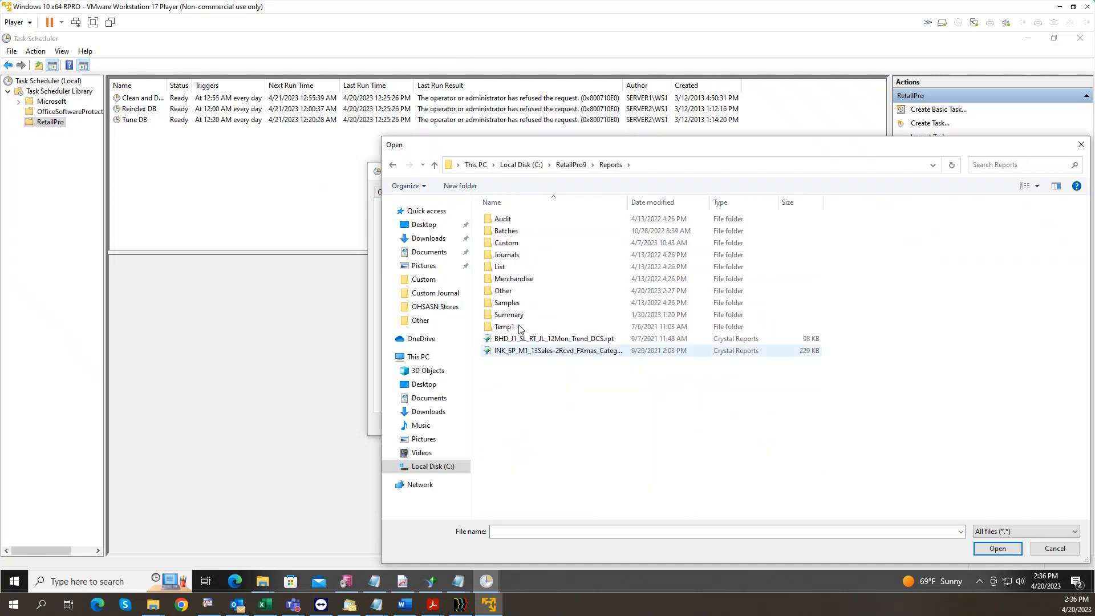
{"action": "double_click", "coordinate": [549, 232]}
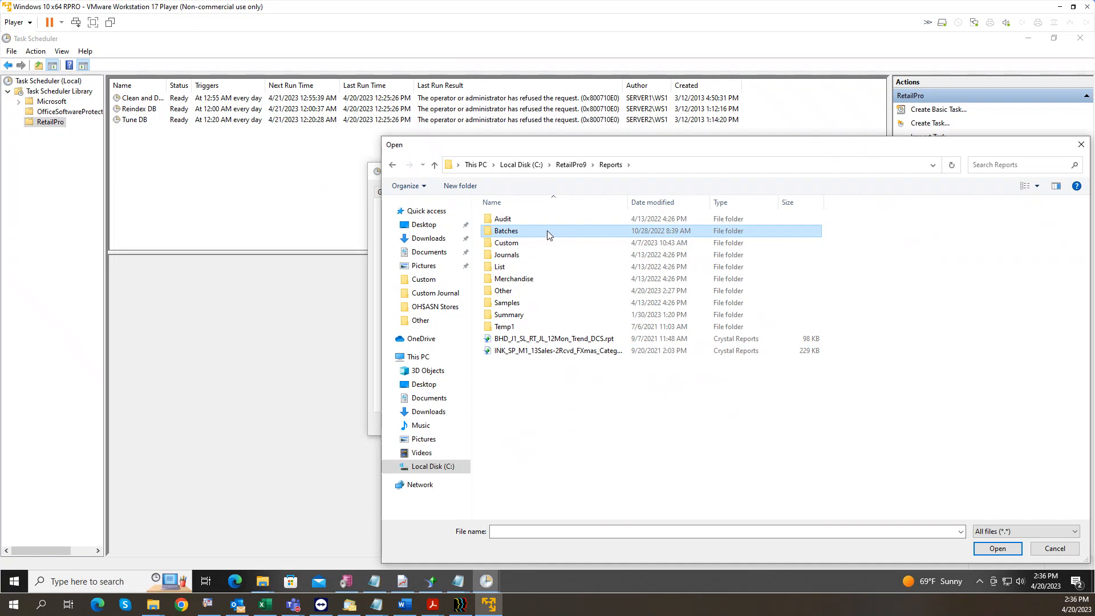
{"action": "left_click", "coordinate": [528, 220]}
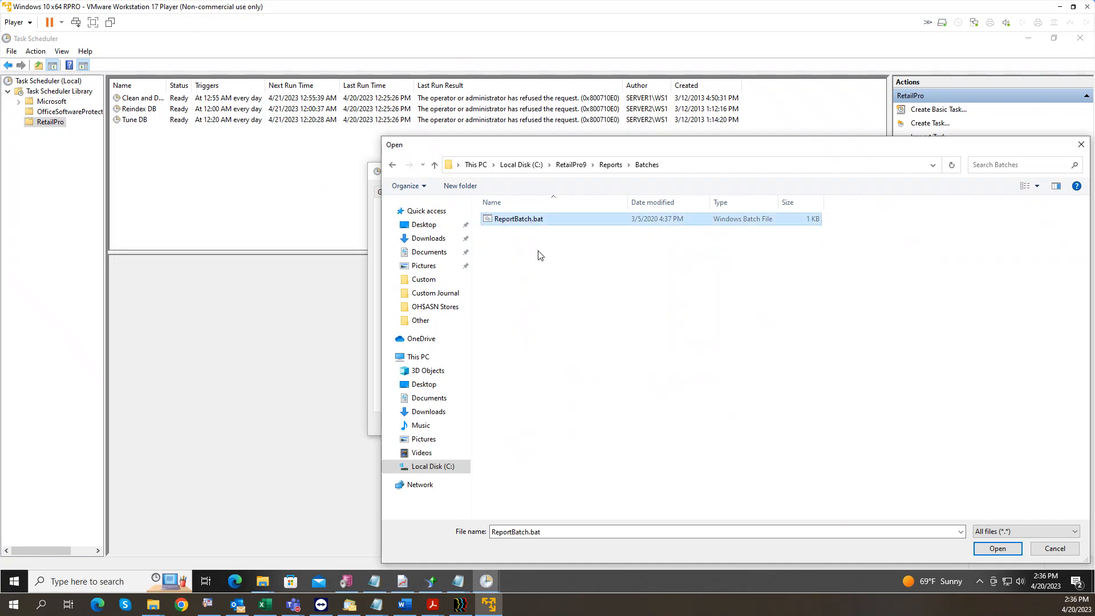
{"action": "left_click", "coordinate": [997, 549]}
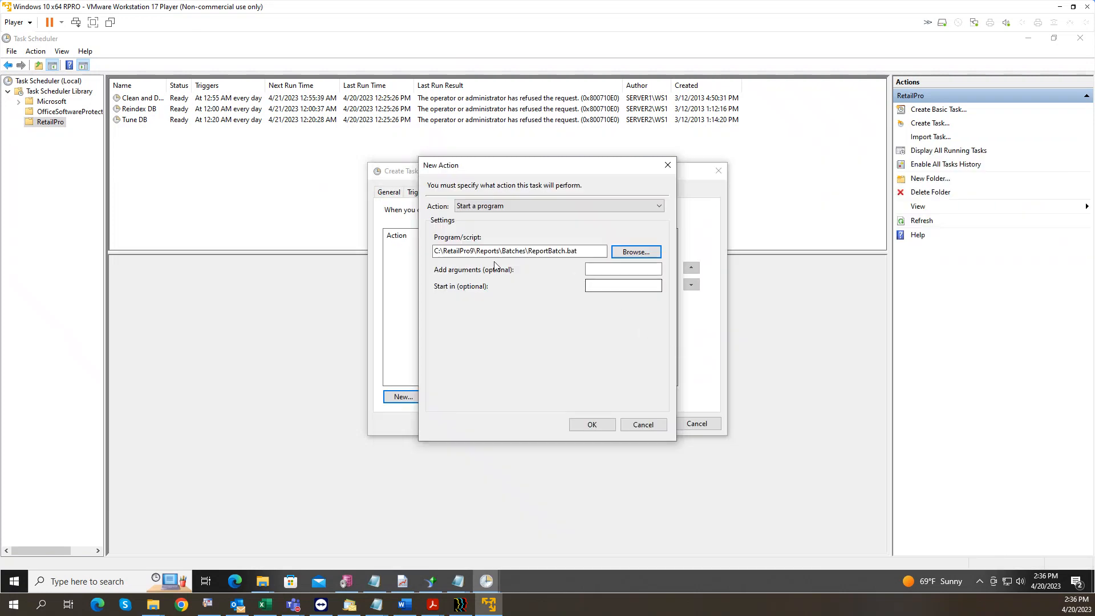
Step: Set the action's Start in folder to the Batches directory and save it
{"action": "left_click_drag", "start_coordinate": [526, 251], "coordinate": [428, 255]}
{"action": "left_click", "coordinate": [608, 285]}
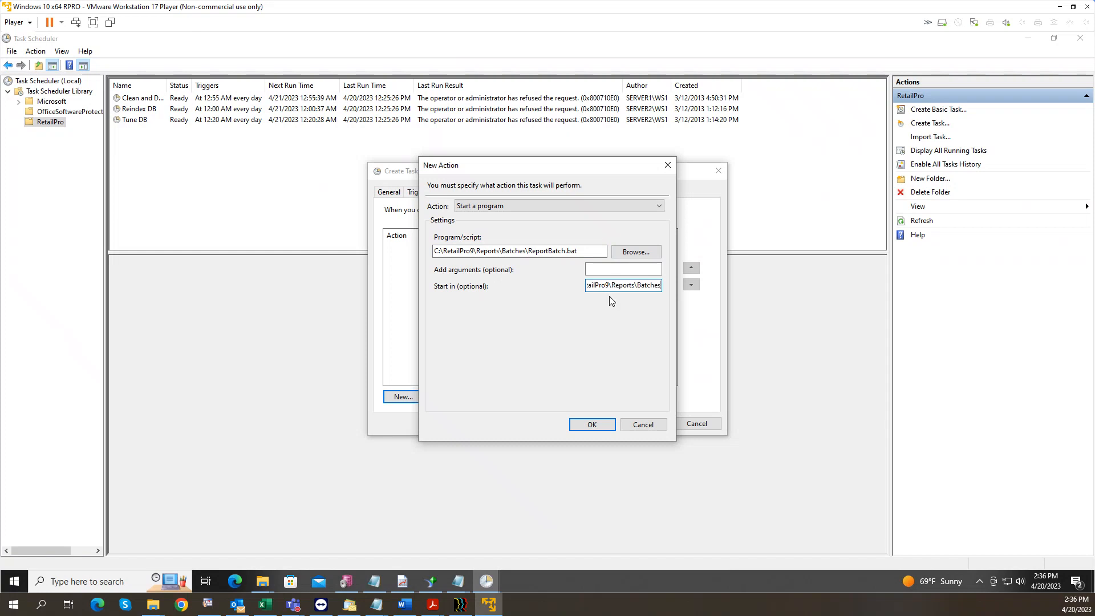
{"action": "left_click", "coordinate": [593, 425]}
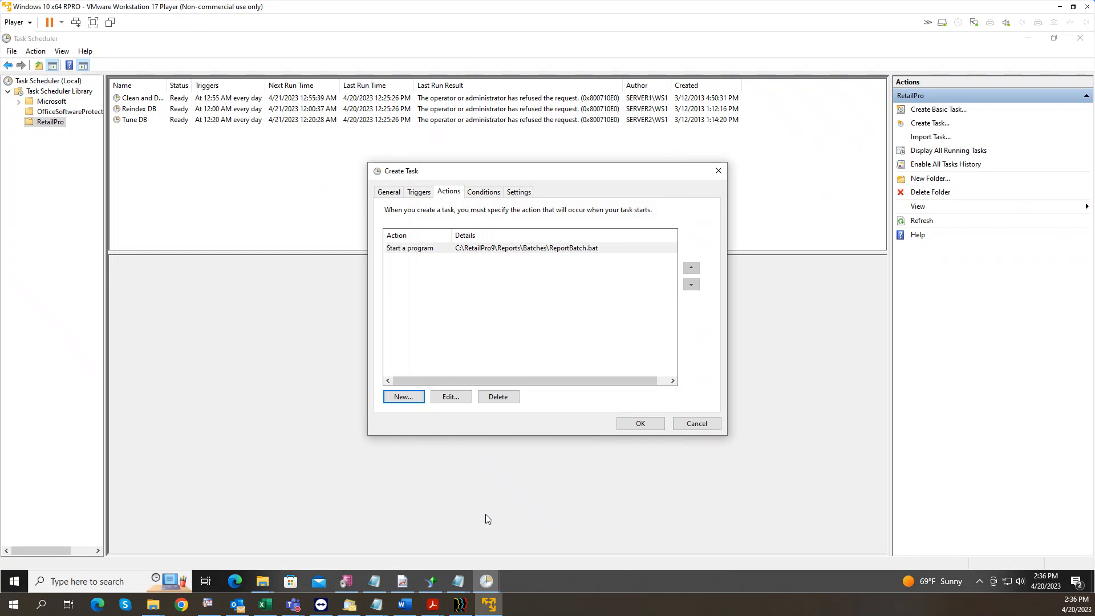
{"action": "left_click", "coordinate": [263, 581]}
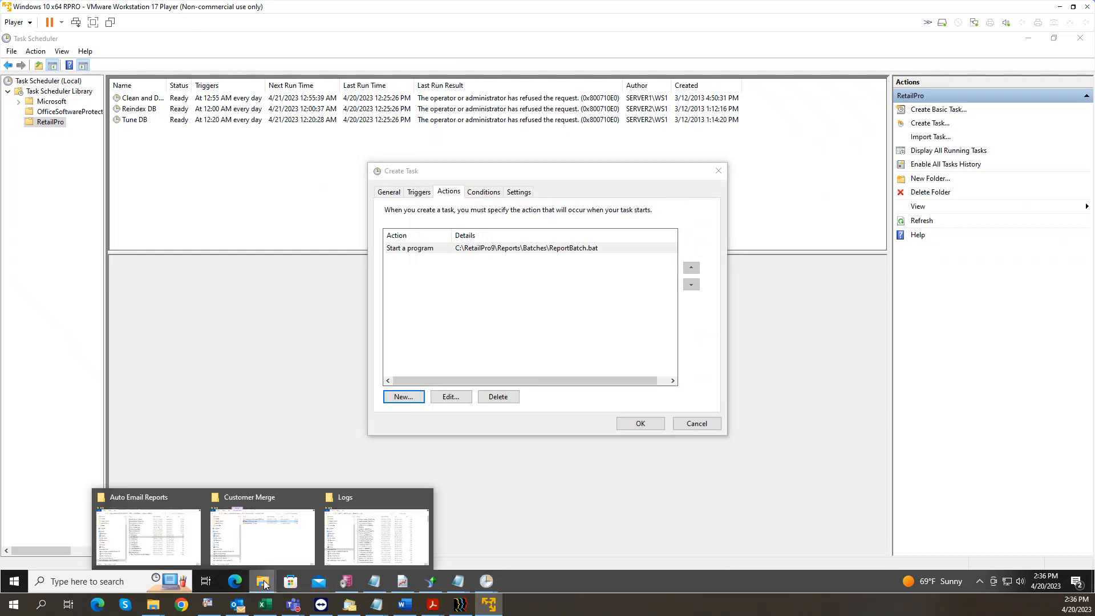
Step: Copy Auto_Emailer1.exe from the Auto Email Reports folder
{"action": "left_click", "coordinate": [183, 500]}
{"action": "double_click", "coordinate": [540, 290]}
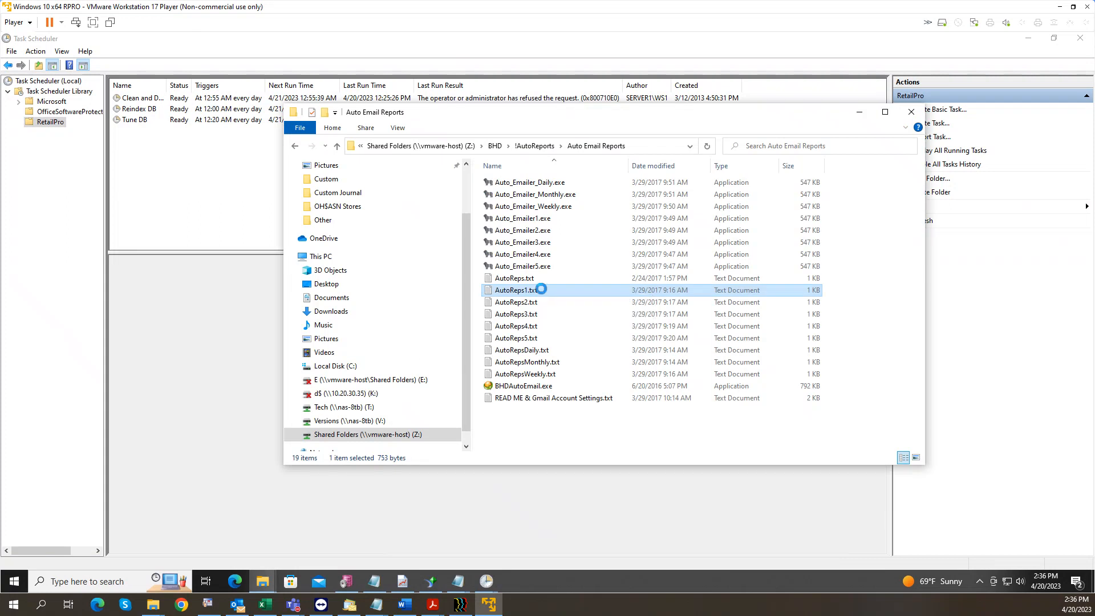
{"action": "right_click", "coordinate": [536, 288]}
{"action": "left_click", "coordinate": [521, 291]}
{"action": "left_click", "coordinate": [528, 218]}
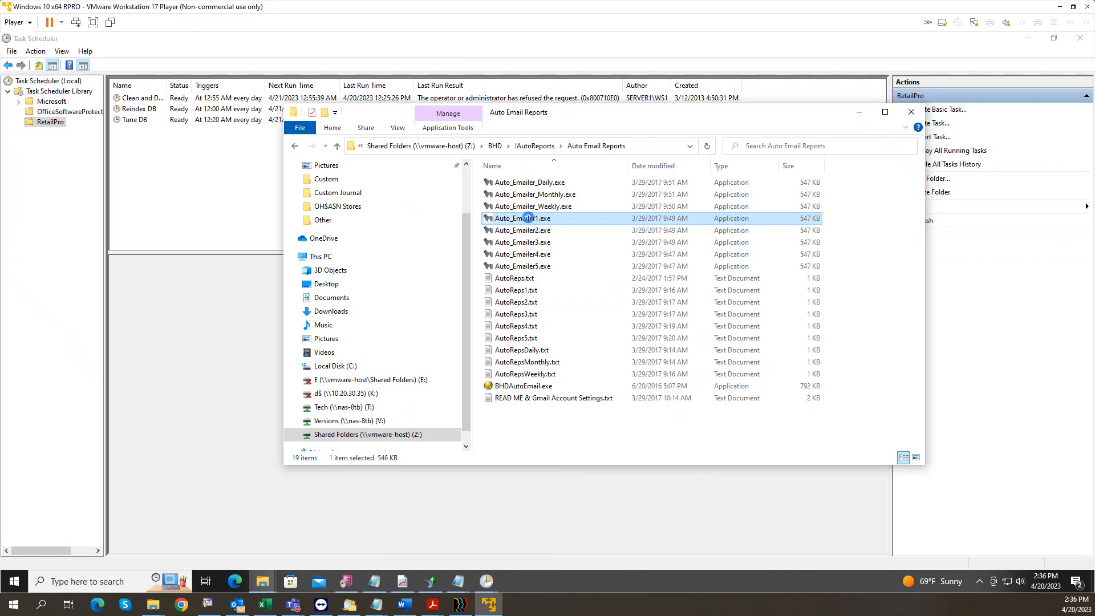
{"action": "right_click", "coordinate": [528, 218]}
{"action": "left_click", "coordinate": [570, 387]}
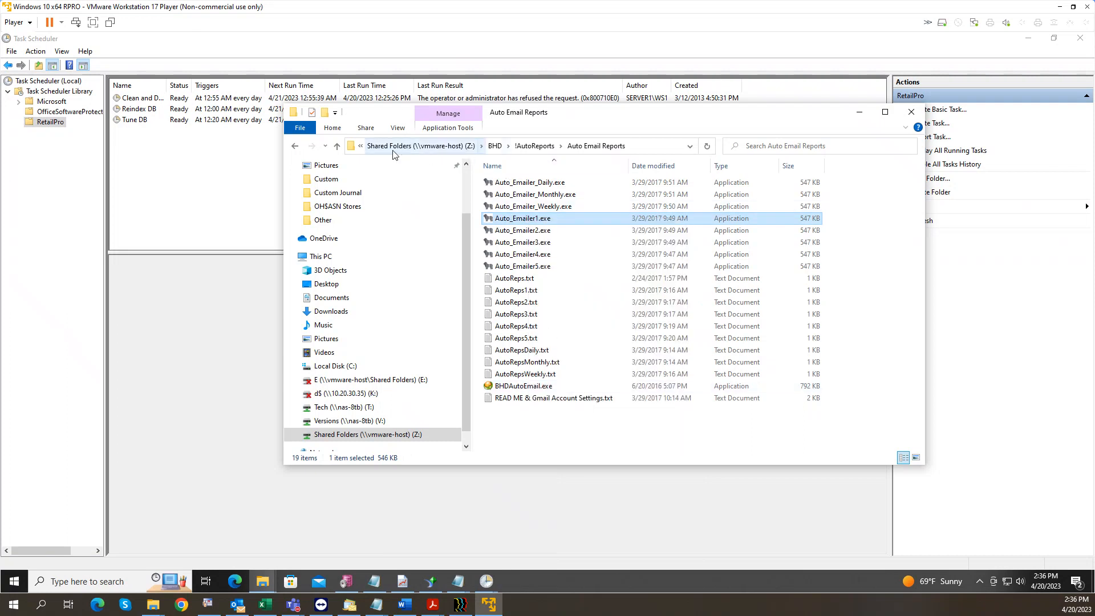
Step: Paste Auto_Emailer1.exe into C:\RetailPro9\Reports\Batches
{"action": "left_click", "coordinate": [352, 366]}
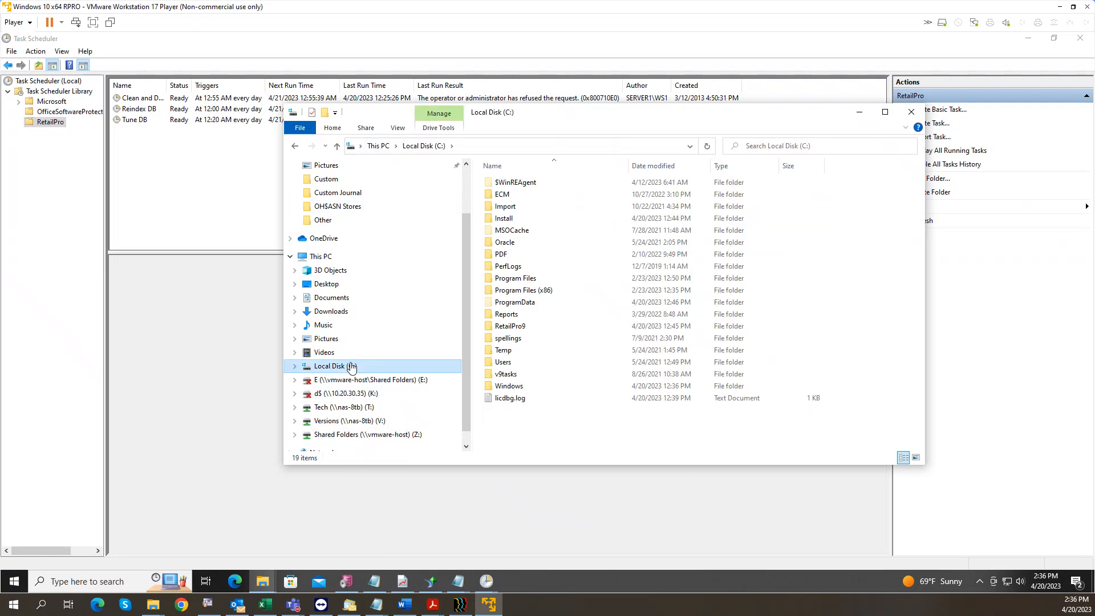
{"action": "left_click", "coordinate": [516, 325]}
{"action": "double_click", "coordinate": [516, 325]}
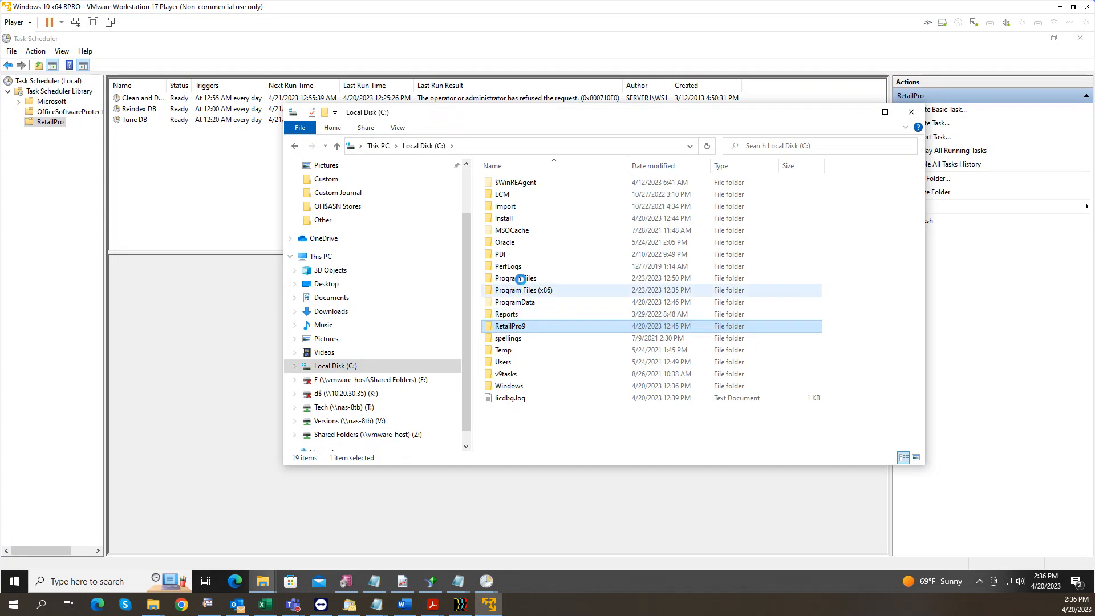
{"action": "left_click", "coordinate": [520, 361]}
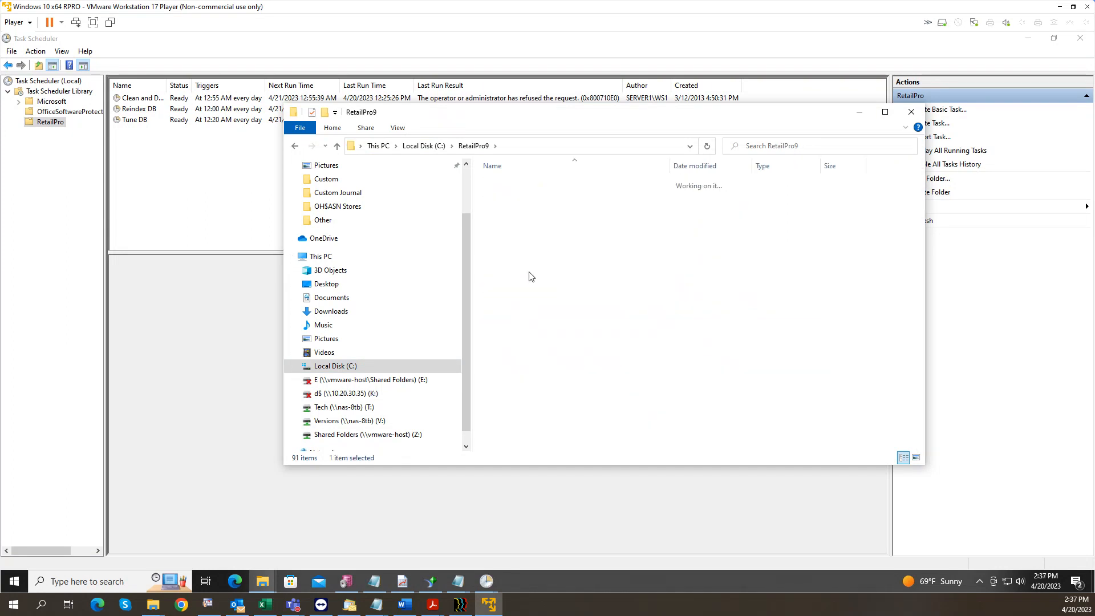
{"action": "left_click", "coordinate": [519, 197]}
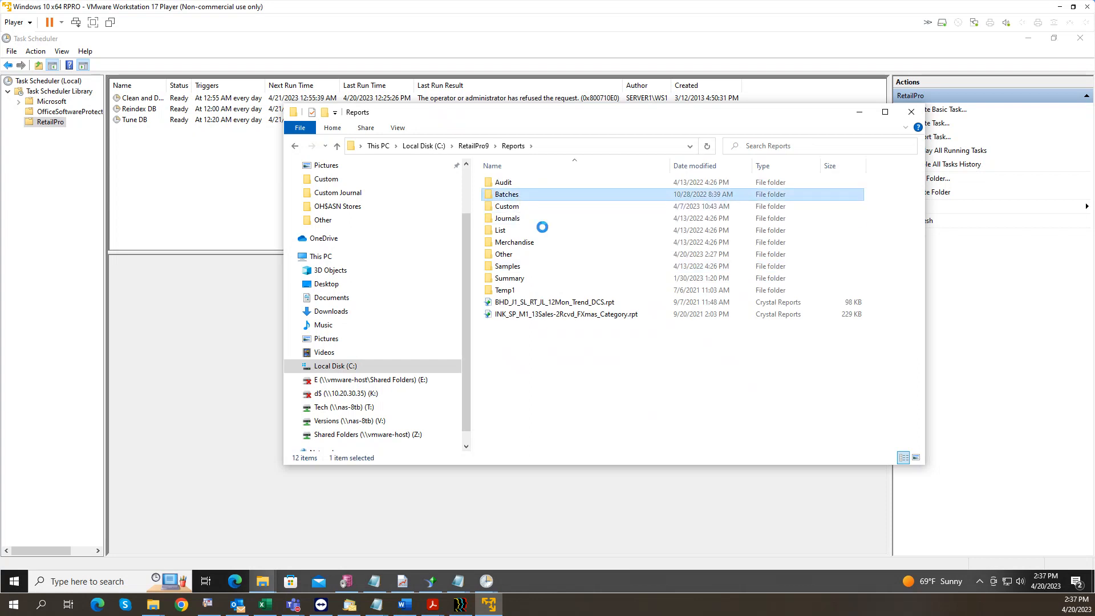
{"action": "key", "text": "Return"}
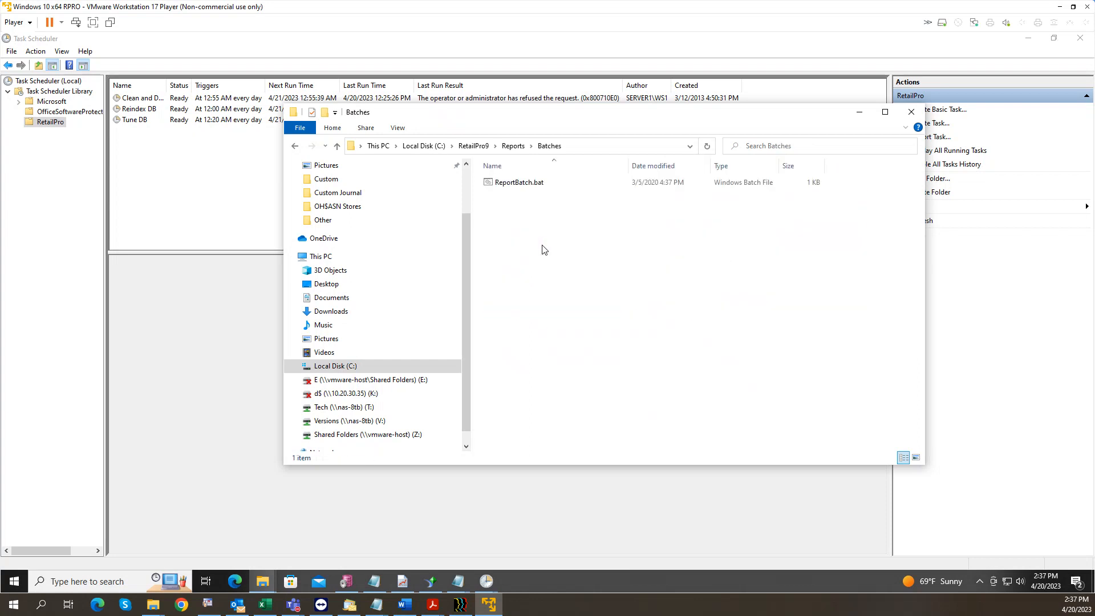
{"action": "right_click", "coordinate": [542, 238]}
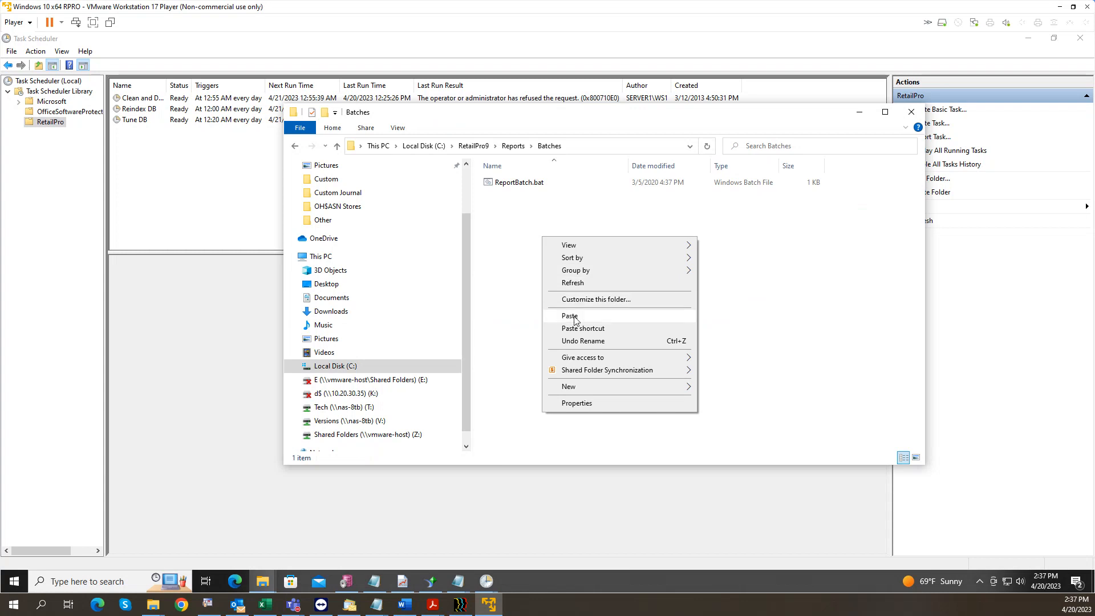
{"action": "left_click", "coordinate": [574, 315]}
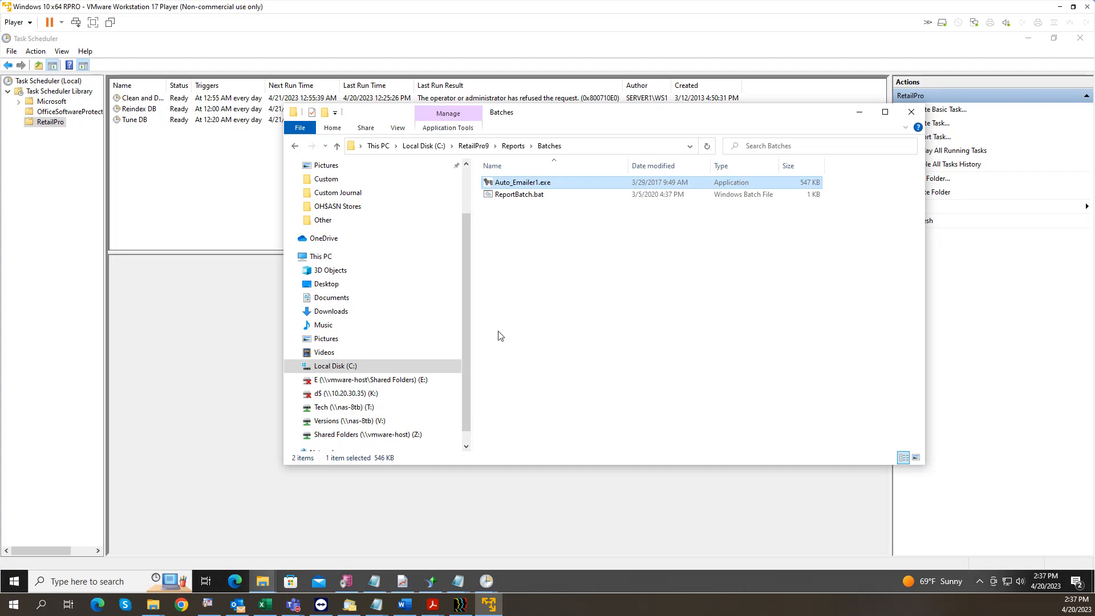
Step: Add a second action starting C:\RetailPro9\Reports\Batches\Auto_Emailer1.exe
{"action": "left_click", "coordinate": [243, 242]}
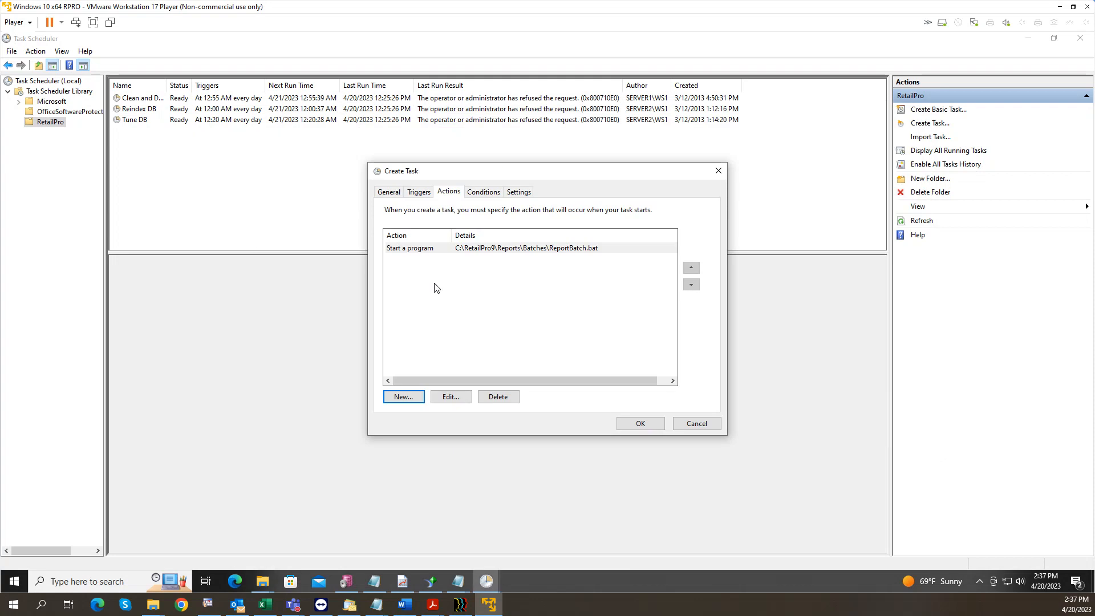
{"action": "left_click", "coordinate": [404, 396]}
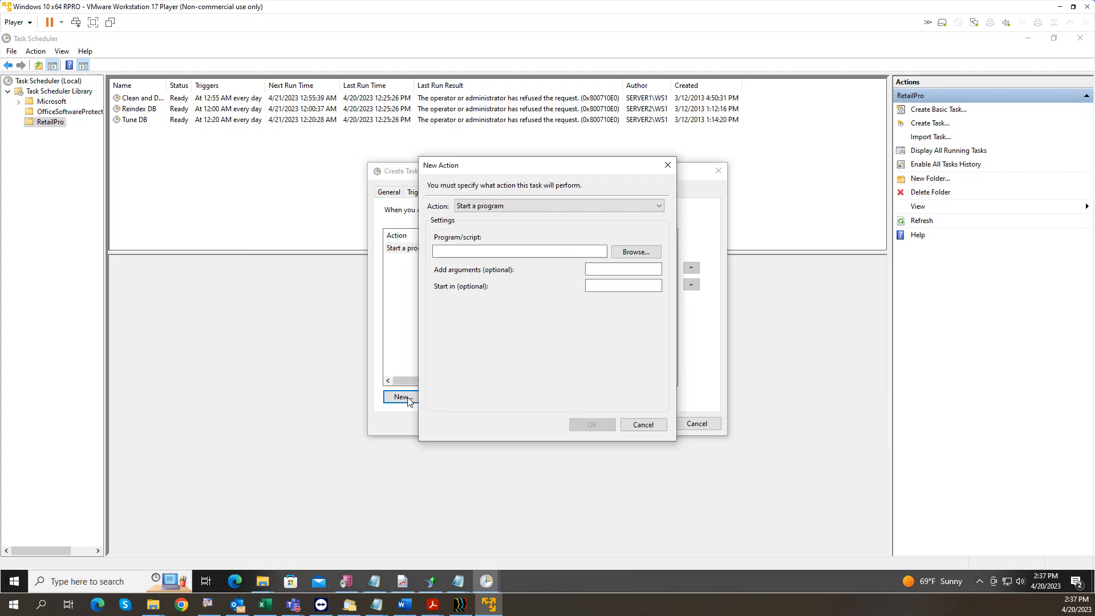
{"action": "left_click", "coordinate": [637, 252]}
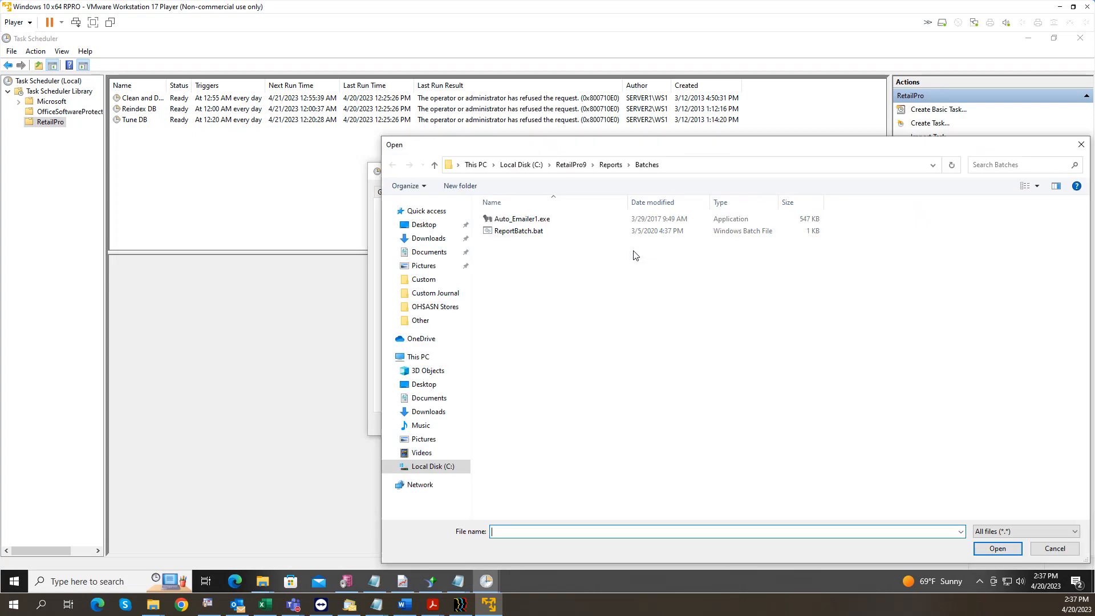
{"action": "left_click", "coordinate": [531, 221]}
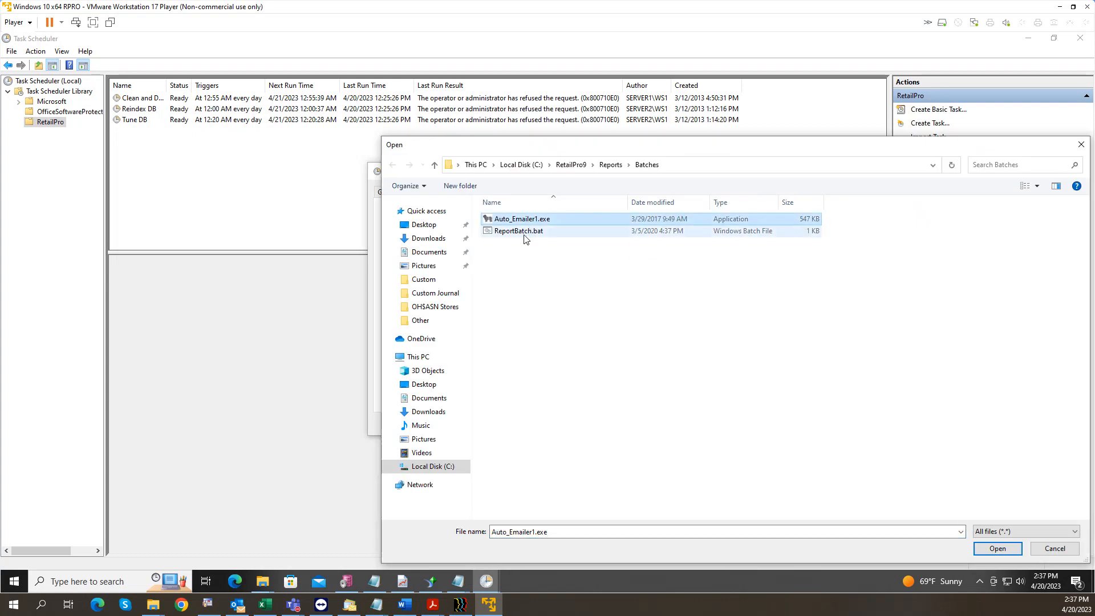
{"action": "left_click", "coordinate": [992, 550]}
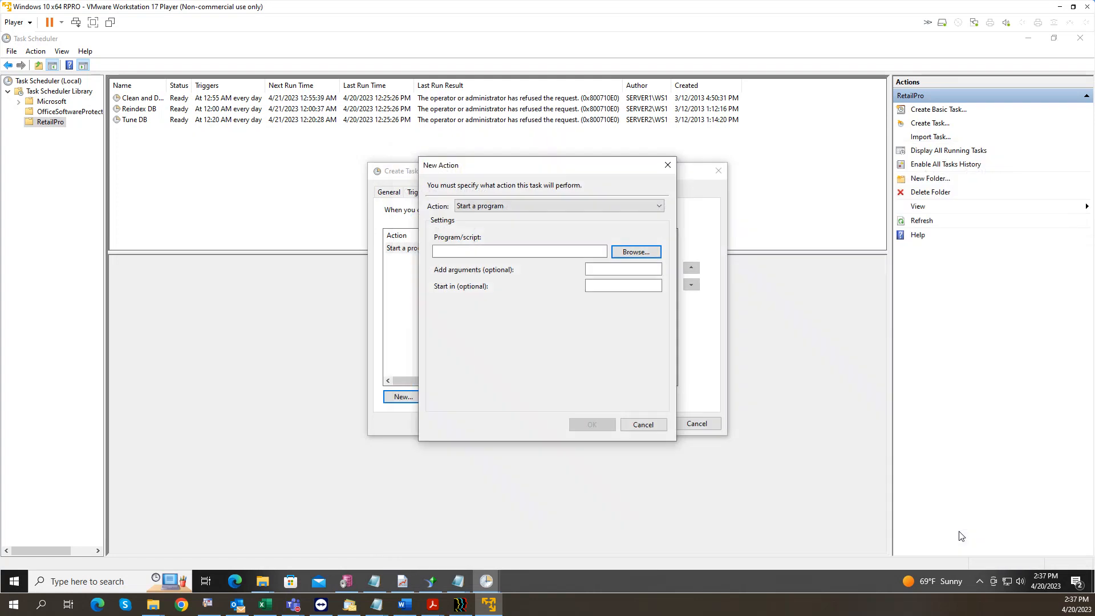
Step: Paste the Batches folder path into Start in, save the action and the task
{"action": "left_click", "coordinate": [606, 289]}
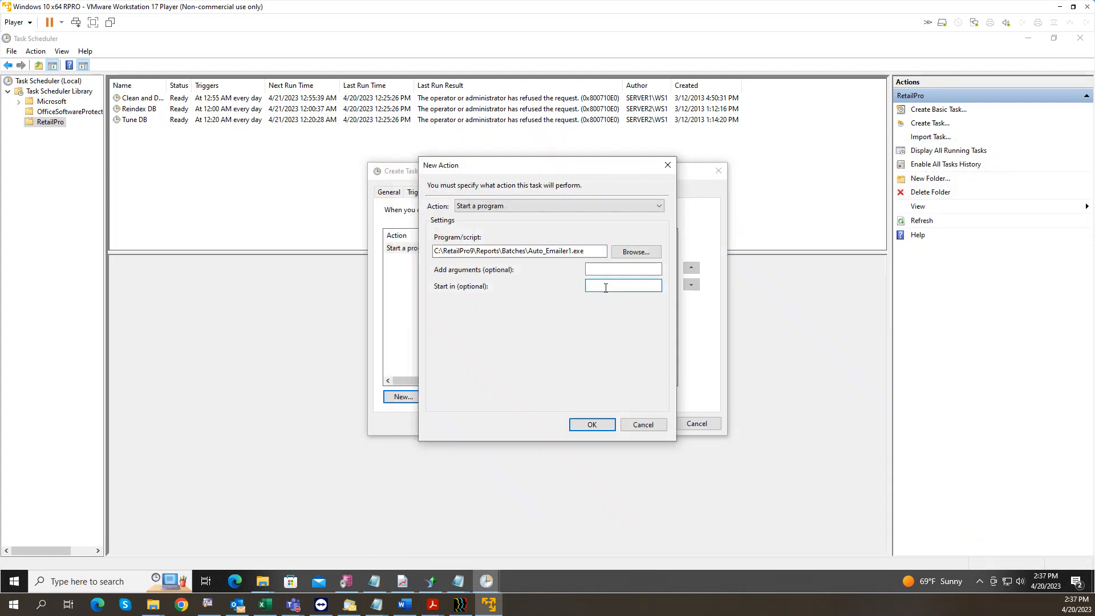
{"action": "left_click_drag", "start_coordinate": [528, 252], "coordinate": [411, 265]}
{"action": "key", "text": "ctrl+c"}
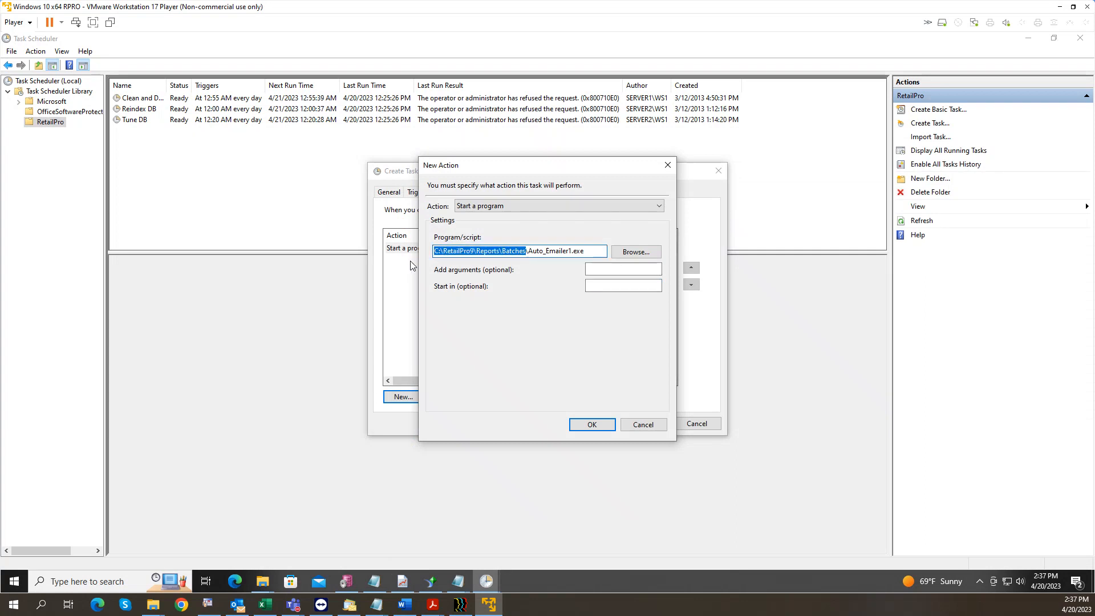
{"action": "left_click", "coordinate": [598, 285]}
{"action": "key", "text": "ctrl+v"}
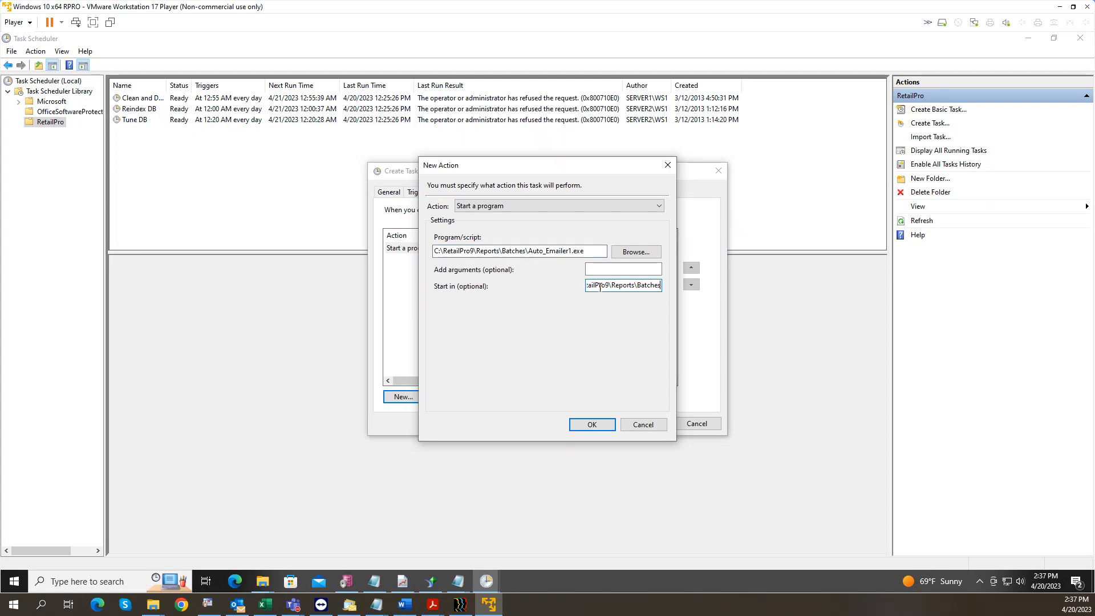
{"action": "left_click", "coordinate": [591, 425]}
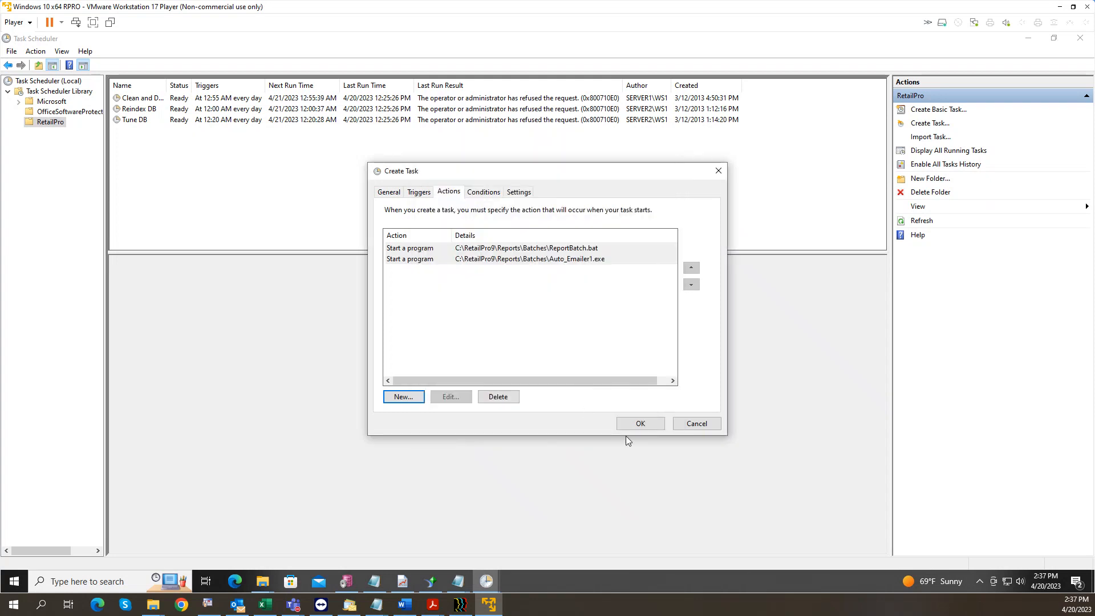
{"action": "left_click", "coordinate": [639, 424]}
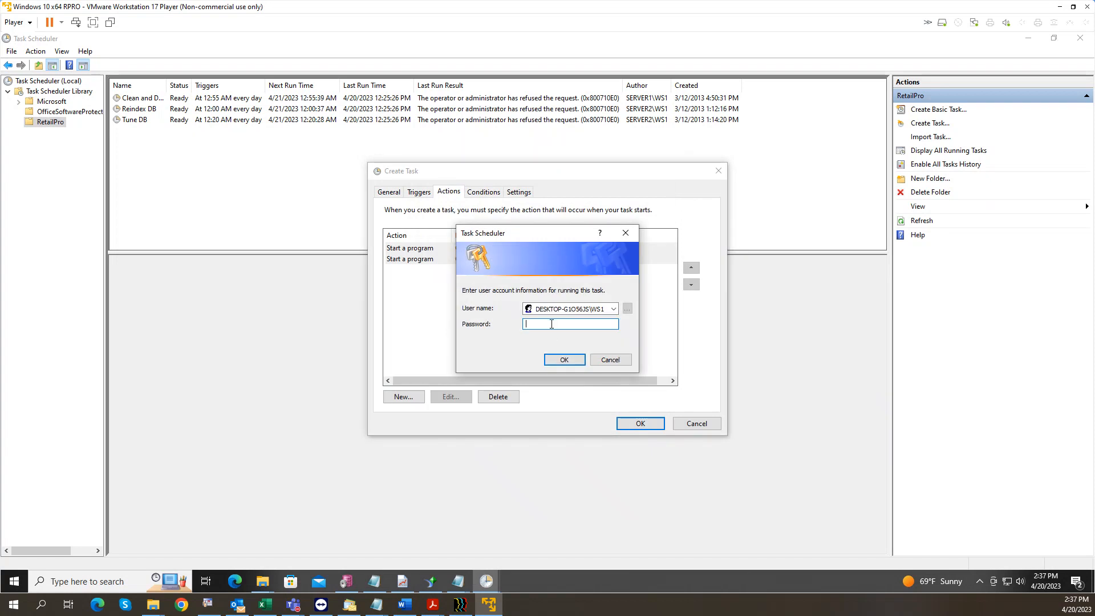
Step: Enter the run-as account password to save the task, then disable 'run weekly report'
{"action": "type", "text": "••"}
{"action": "key", "text": "Return"}
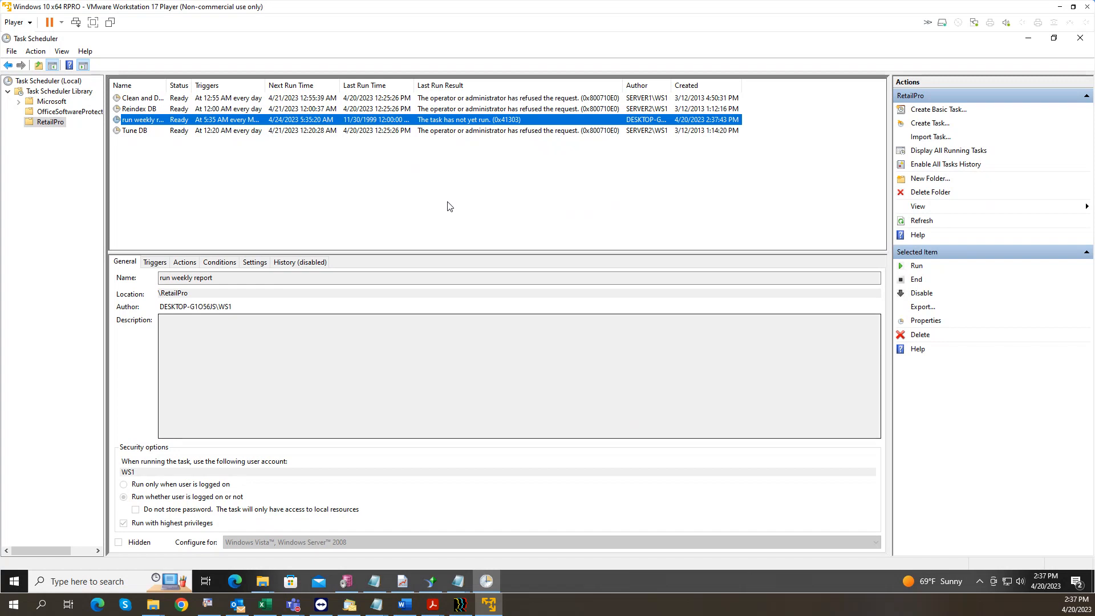
{"action": "right_click", "coordinate": [190, 123]}
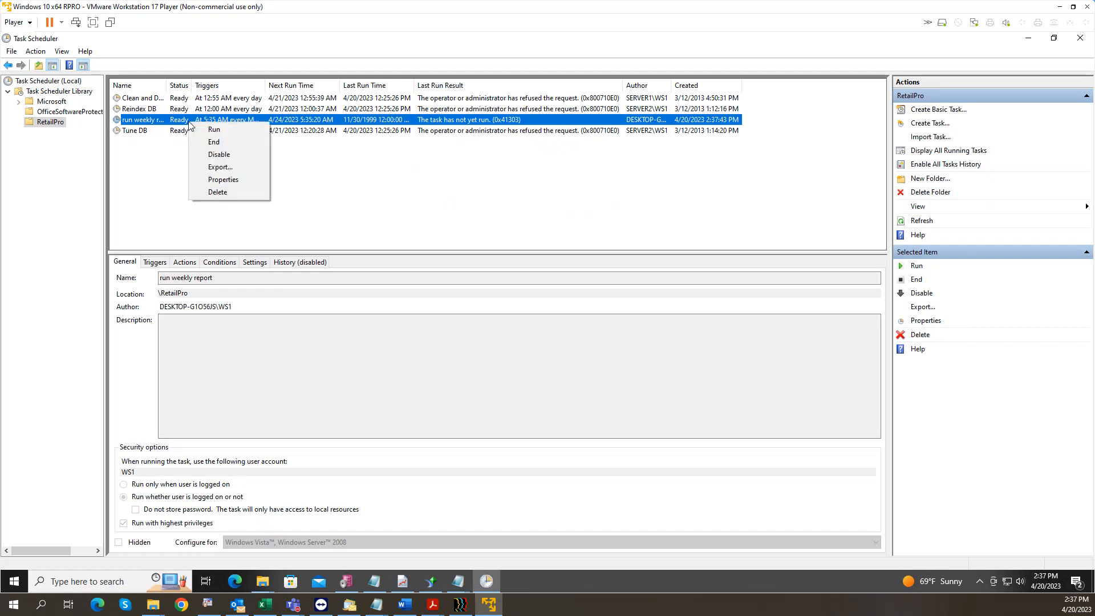
{"action": "left_click", "coordinate": [220, 155]}
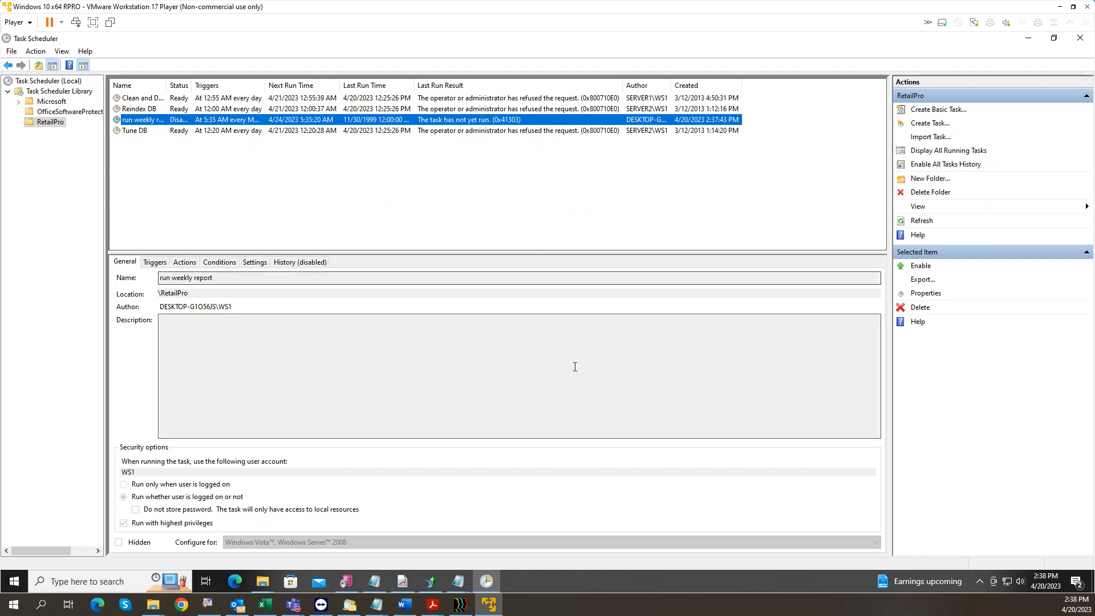
{"action": "left_click", "coordinate": [403, 580]}
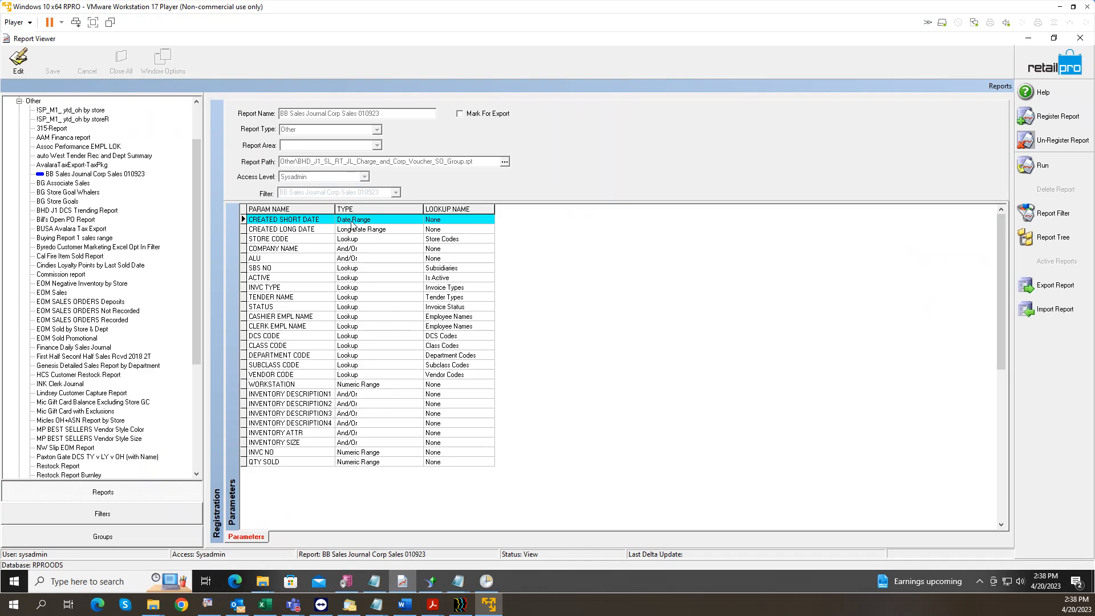
Step: Select the BB Sales Journal Corp Sales 010923 report, check its filter criteria, then open Filters
{"action": "left_click", "coordinate": [86, 174]}
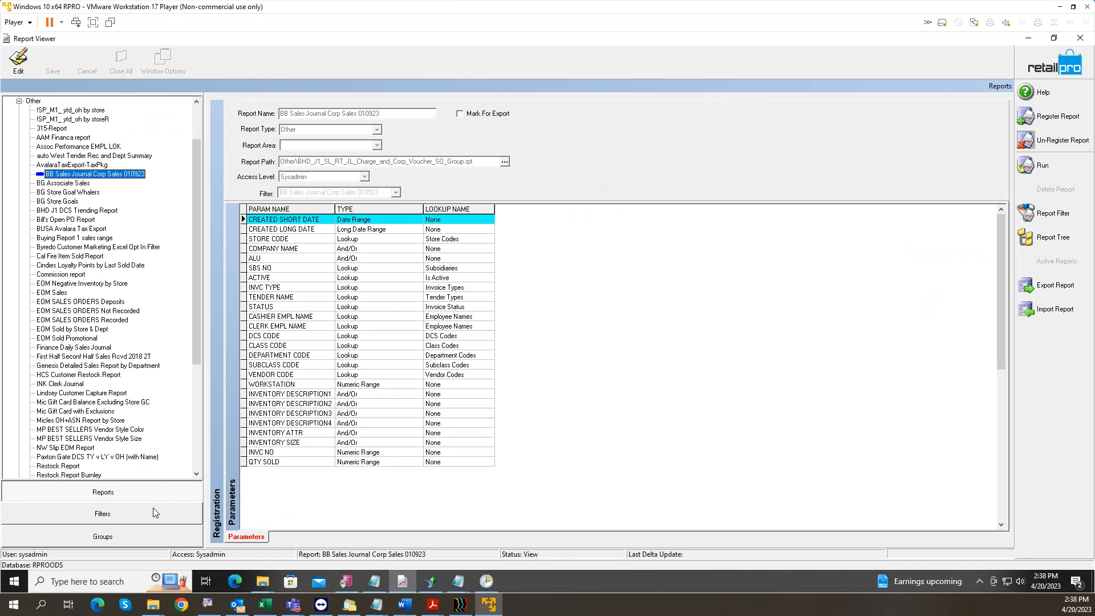
{"action": "left_click", "coordinate": [1048, 224]}
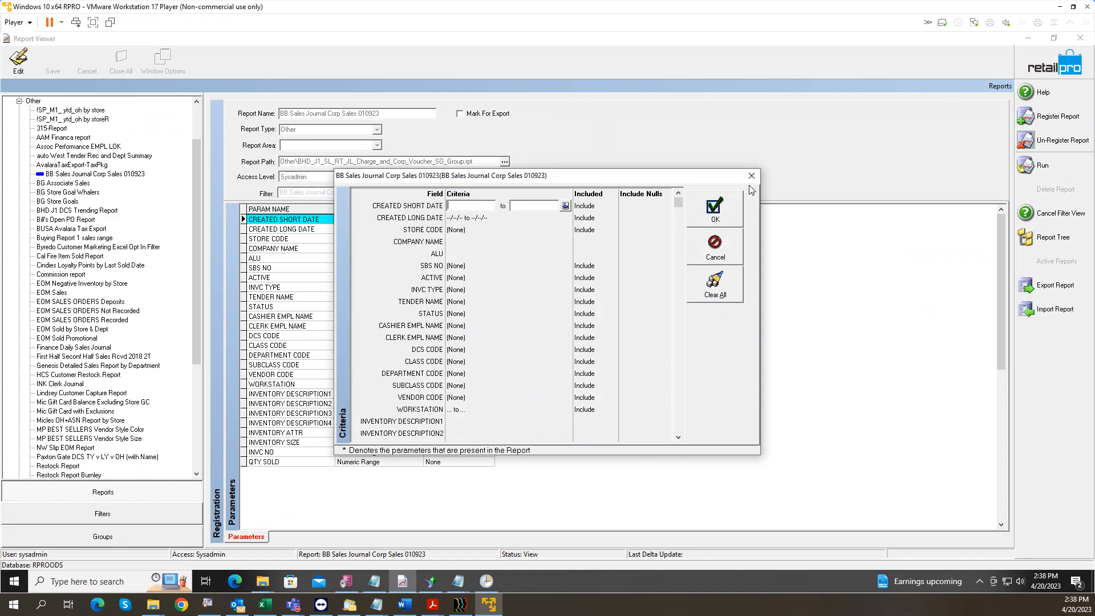
{"action": "left_click", "coordinate": [752, 176]}
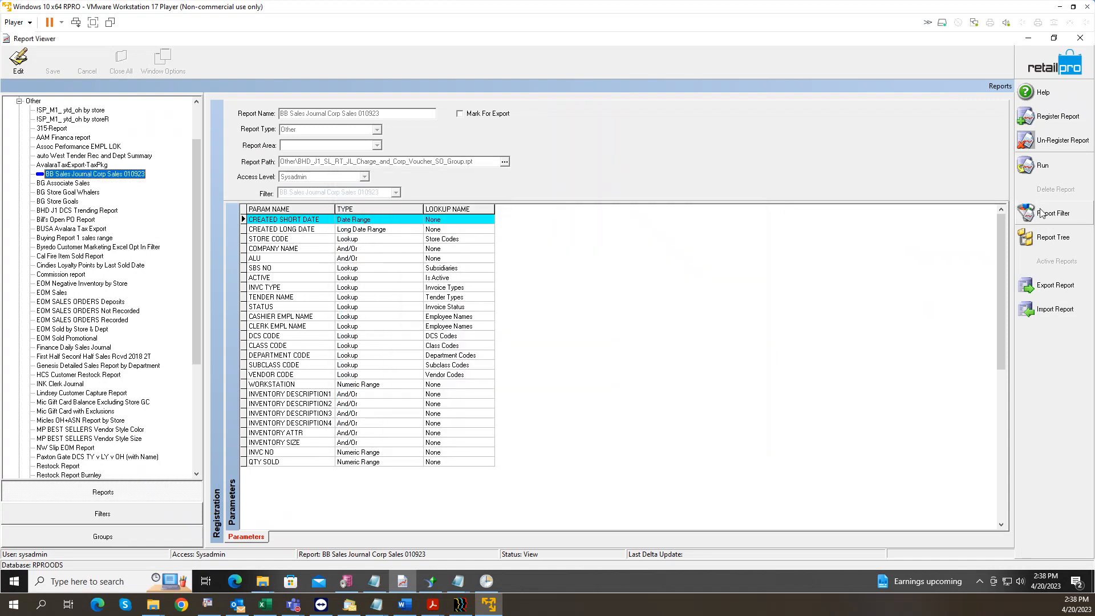
{"action": "left_click", "coordinate": [133, 511]}
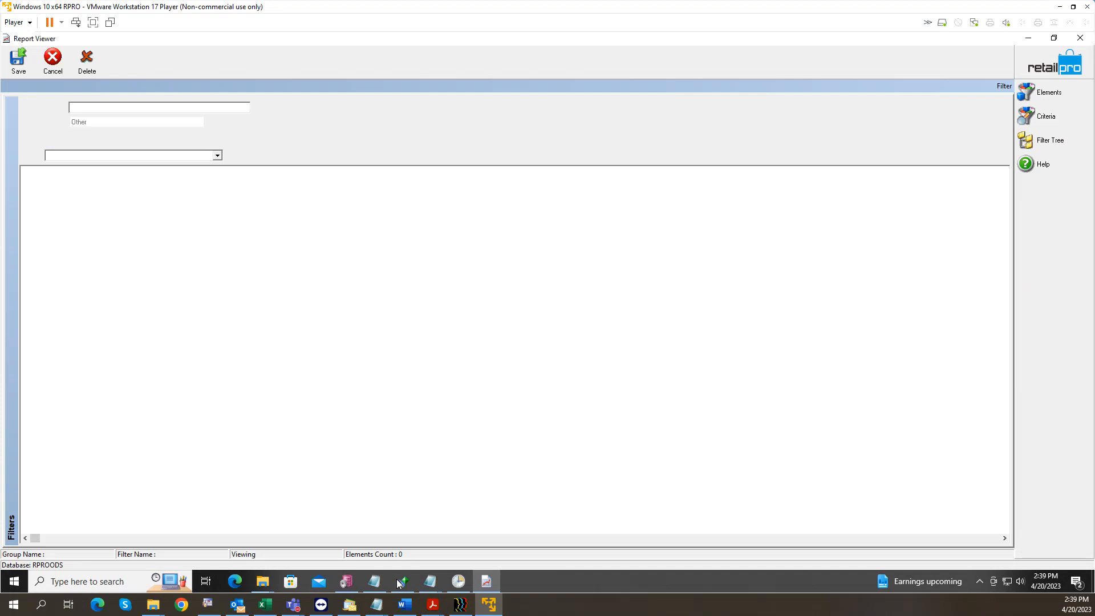
Step: Show the filter tree and criteria, then start editing the CREATED SHORT DATE range
{"action": "mouse_move", "coordinate": [397, 582]}
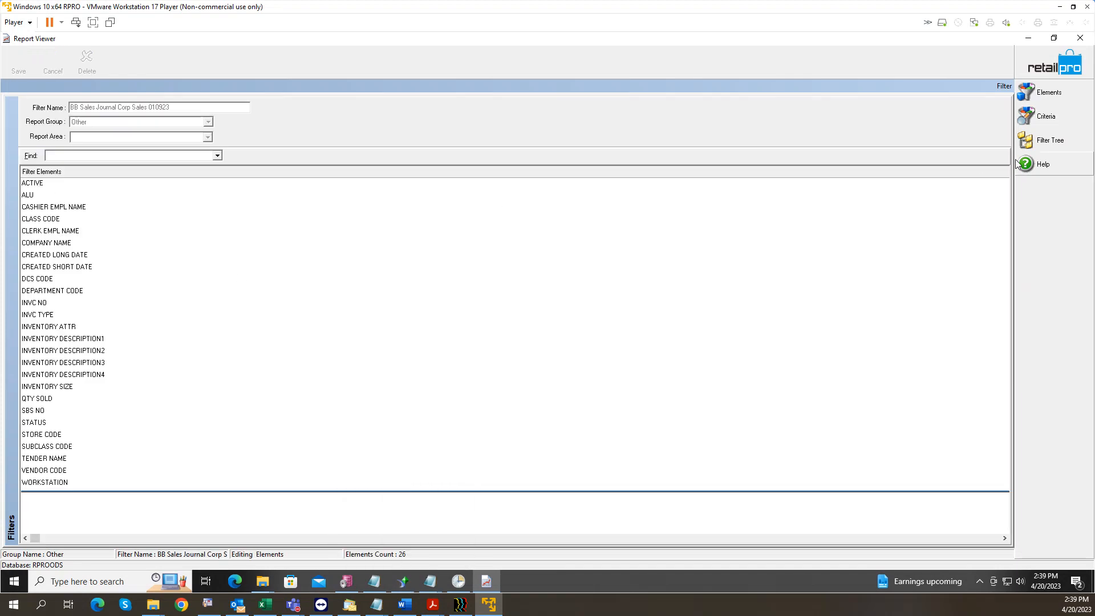
{"action": "left_click", "coordinate": [1045, 143]}
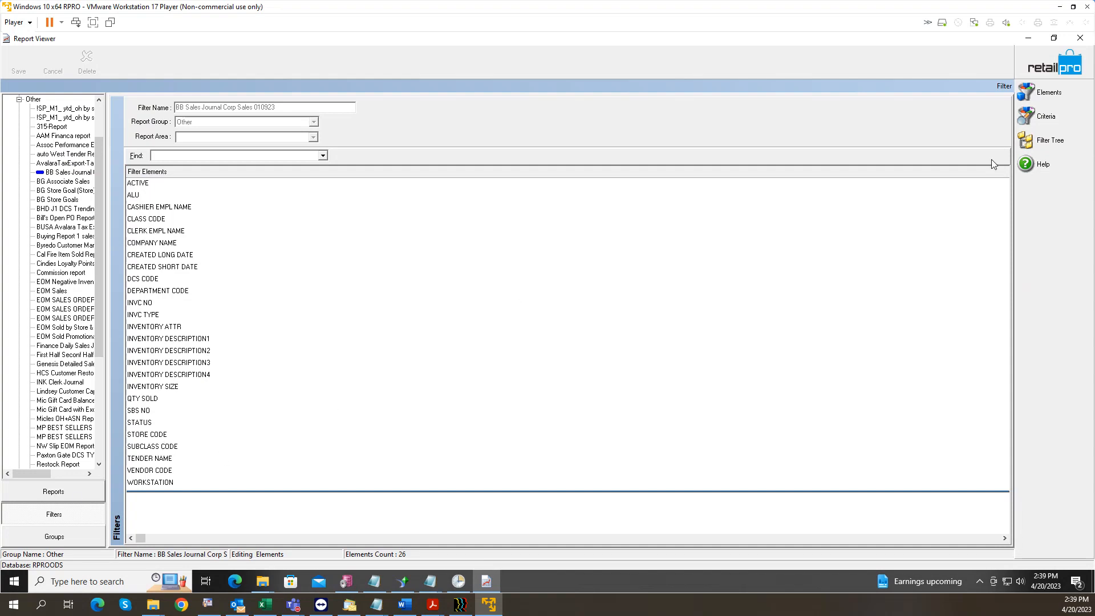
{"action": "left_click", "coordinate": [1047, 115]}
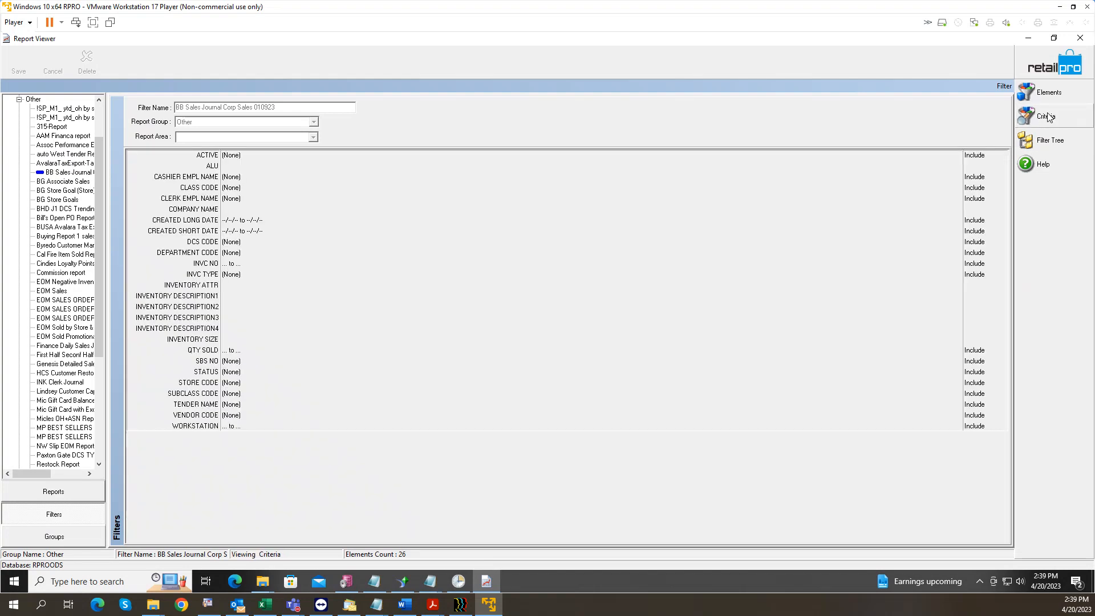
{"action": "left_click", "coordinate": [259, 230]}
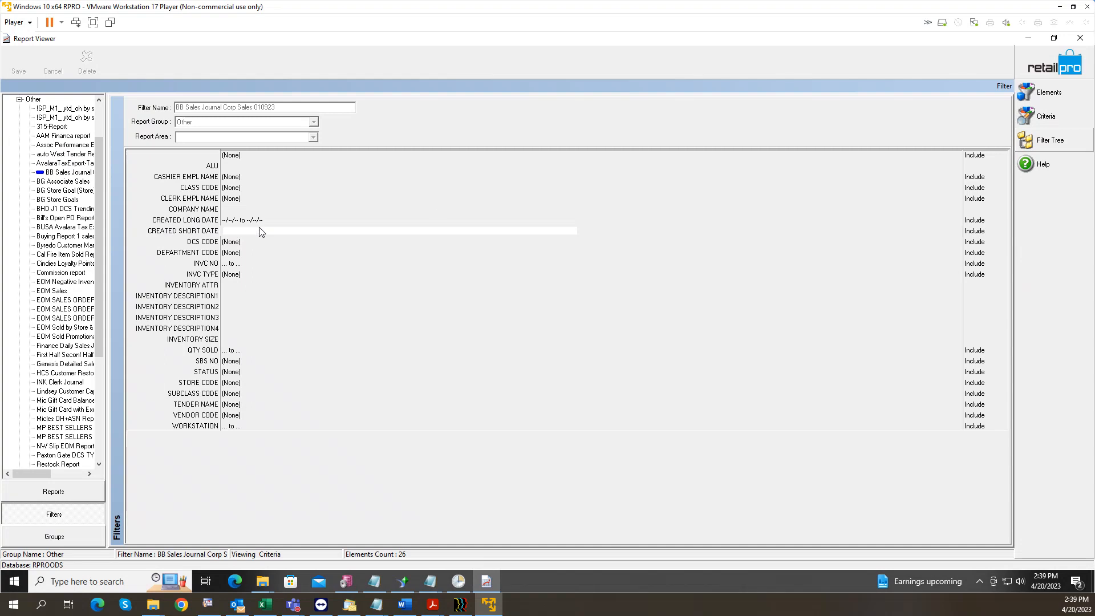
Step: Set CREATED SHORT DATE to a 7-day range starting 7 days ago (4/13/2023–4/19/2023)
{"action": "left_click", "coordinate": [954, 231]}
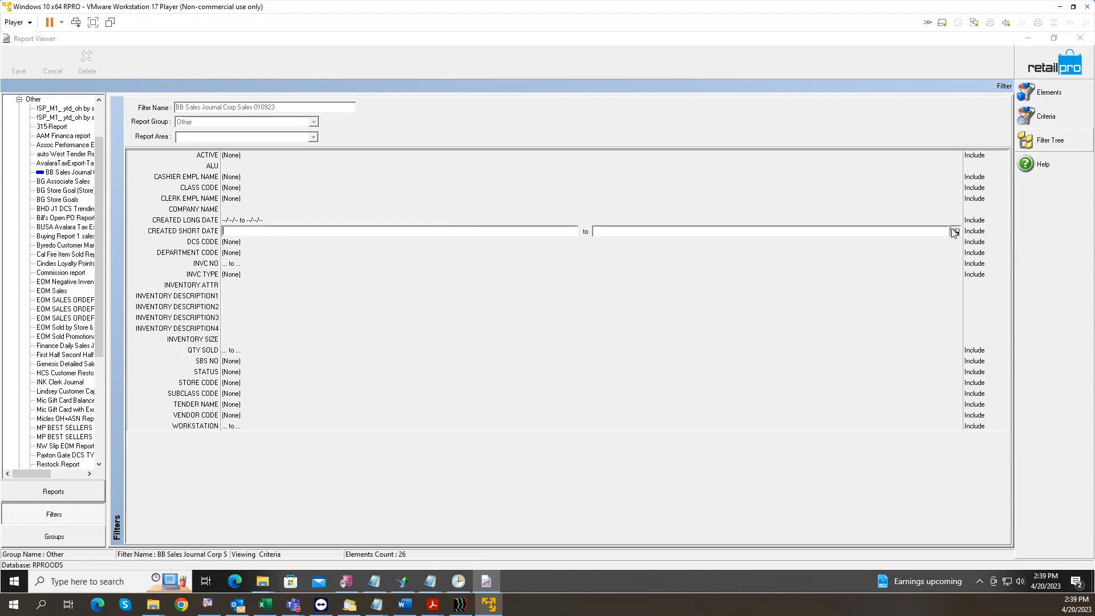
{"action": "left_click", "coordinate": [485, 270]}
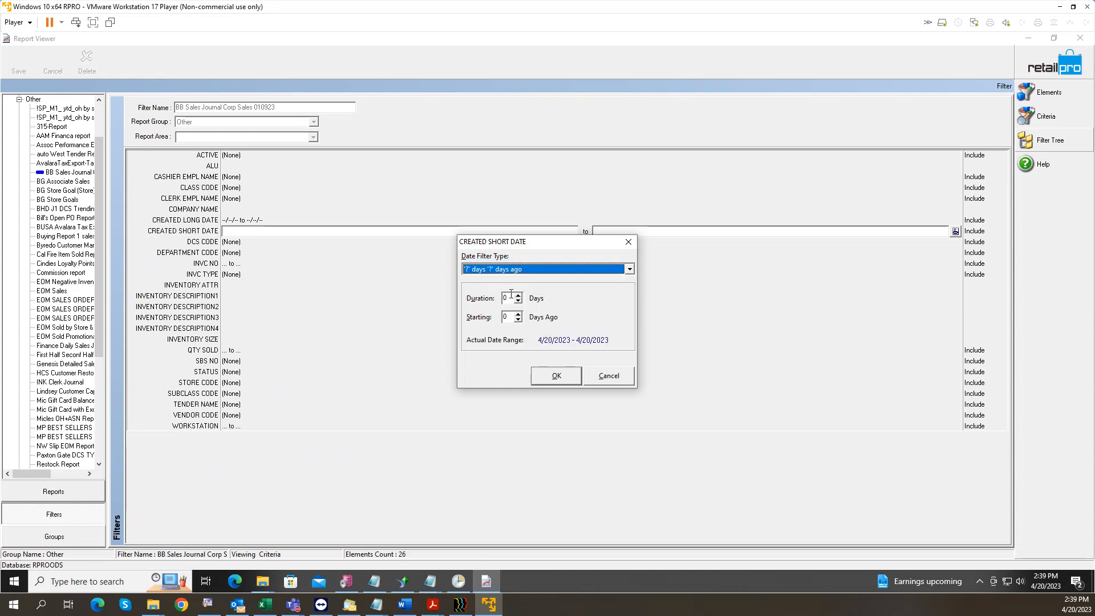
{"action": "key", "text": "Tab"}
{"action": "type", "text": "7"}
{"action": "key", "text": "Tab"}
{"action": "type", "text": "7"}
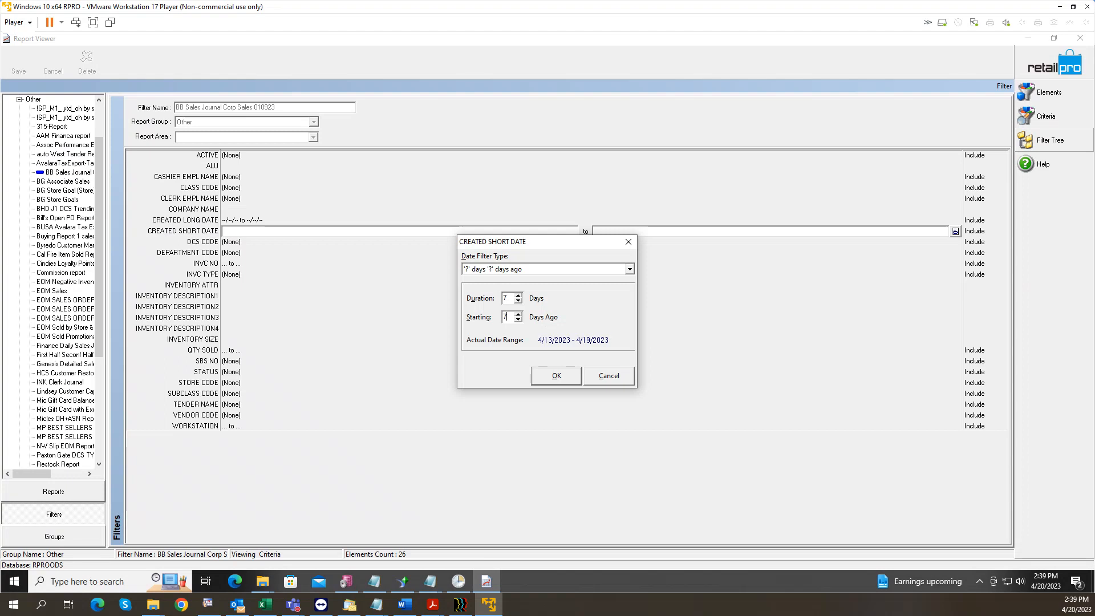
{"action": "left_click", "coordinate": [536, 377]}
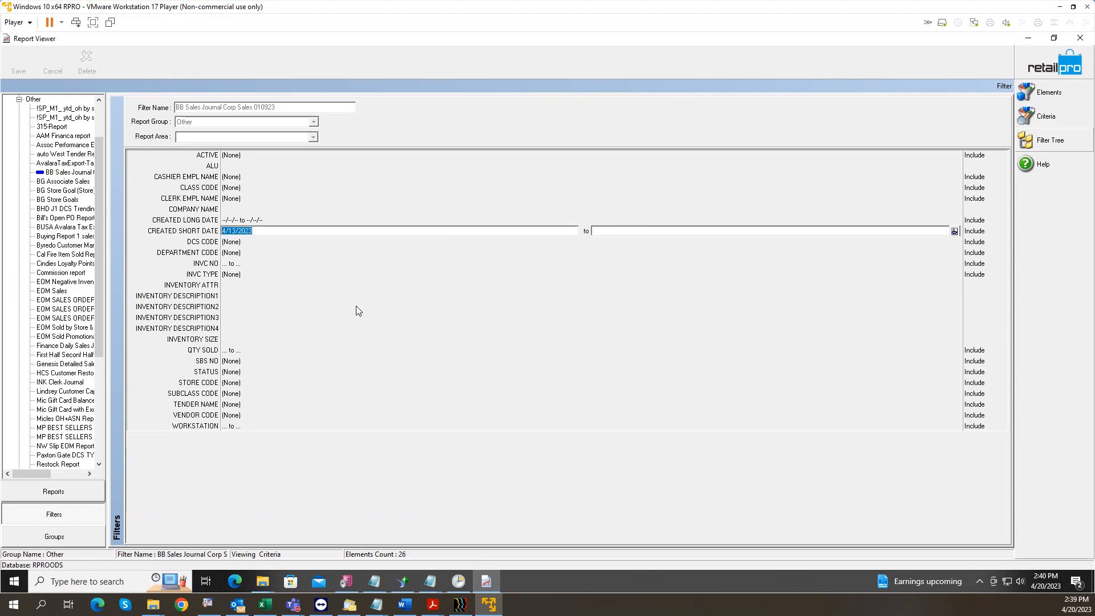
Step: Limit the INVC TYPE criterion to Regular and Return invoices
{"action": "left_click", "coordinate": [244, 273]}
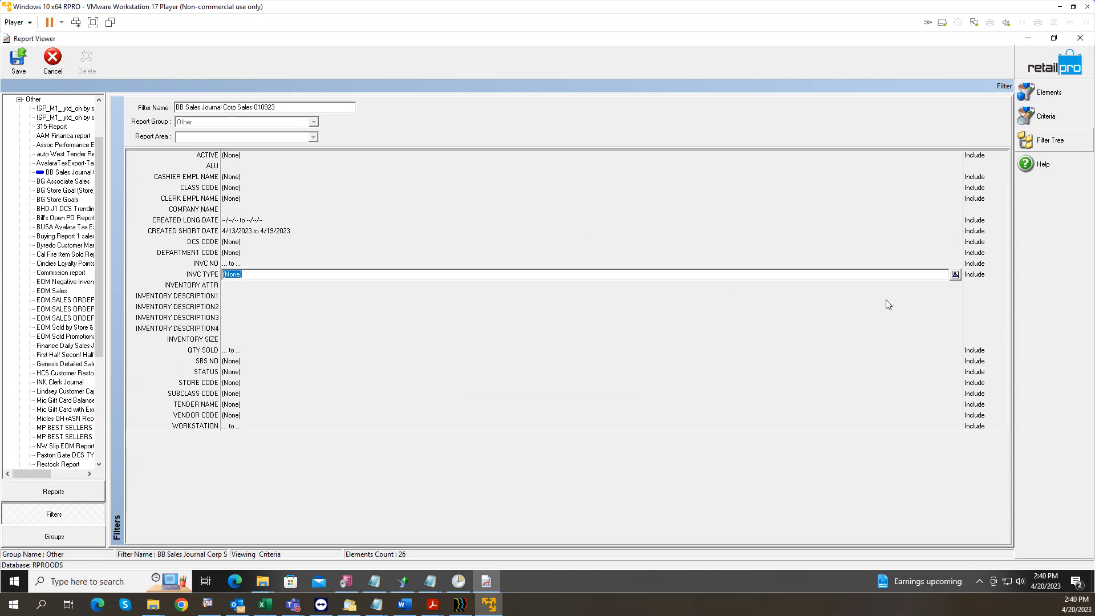
{"action": "left_click", "coordinate": [955, 274]}
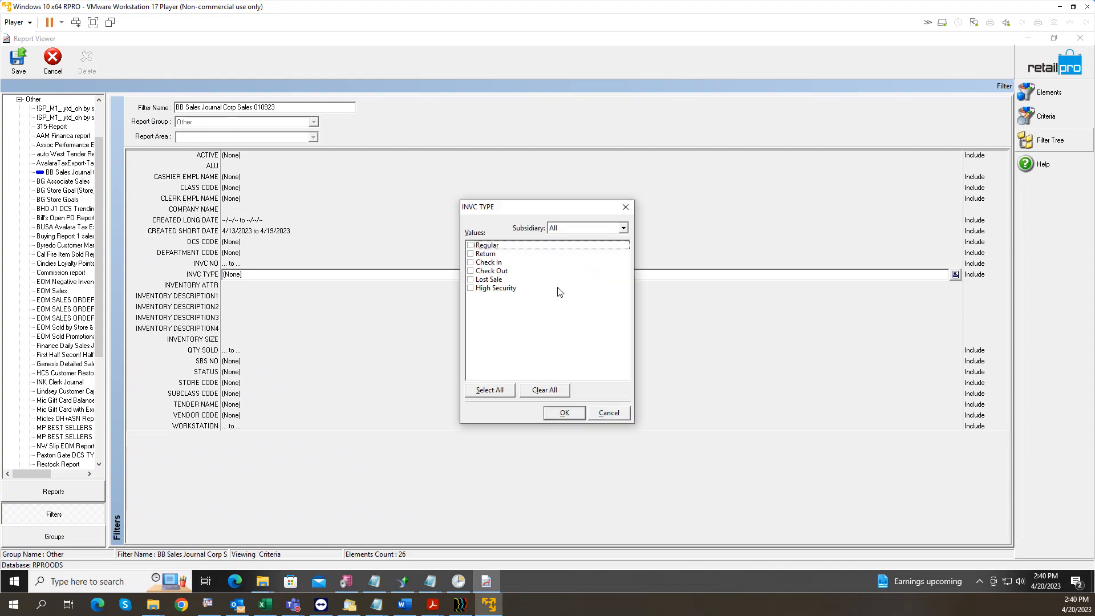
{"action": "left_click", "coordinate": [471, 245]}
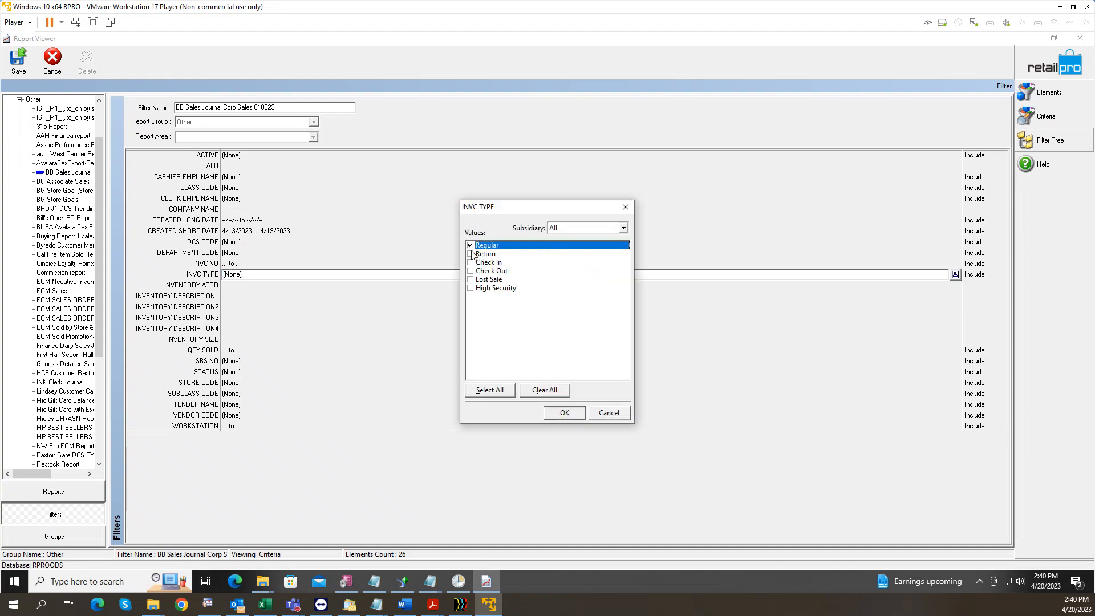
{"action": "left_click", "coordinate": [471, 253]}
{"action": "left_click", "coordinate": [486, 288]}
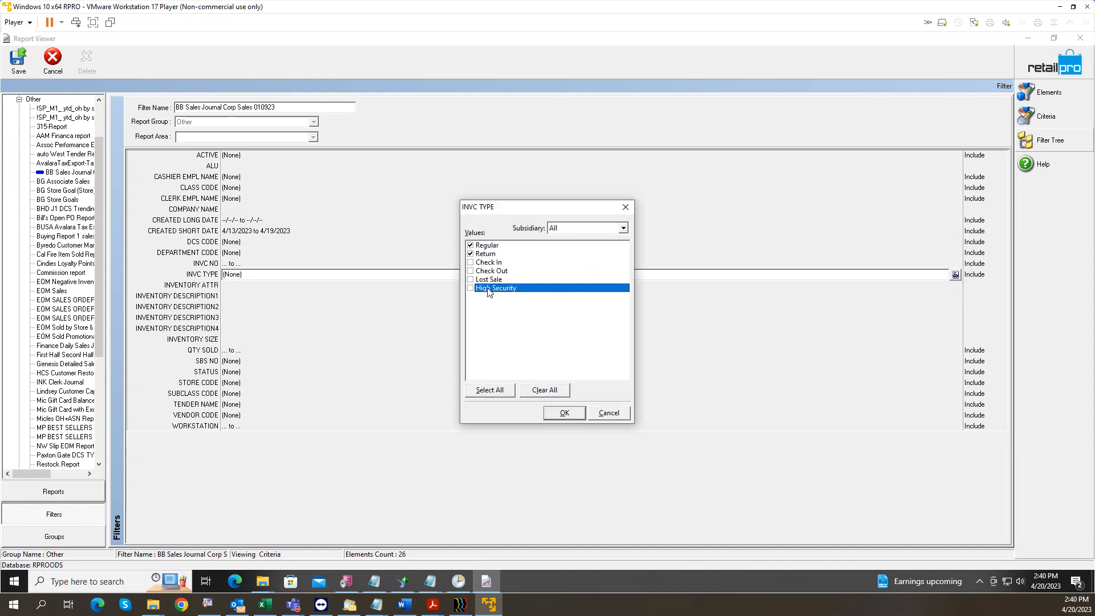
{"action": "left_click", "coordinate": [565, 412]}
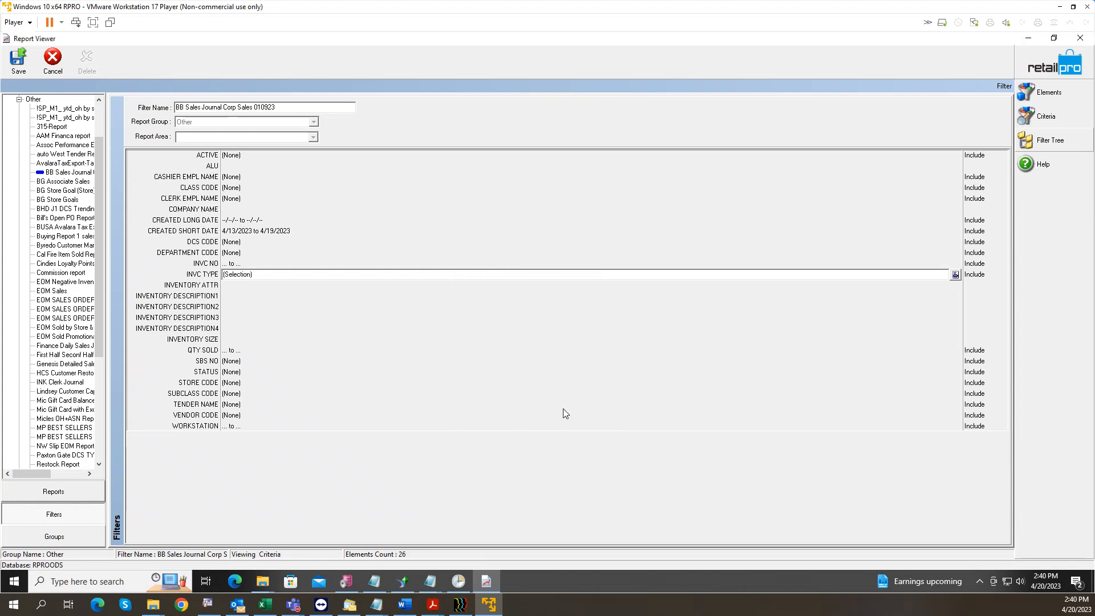
Step: Restrict the STATUS criterion to Normal only
{"action": "left_click", "coordinate": [303, 414]}
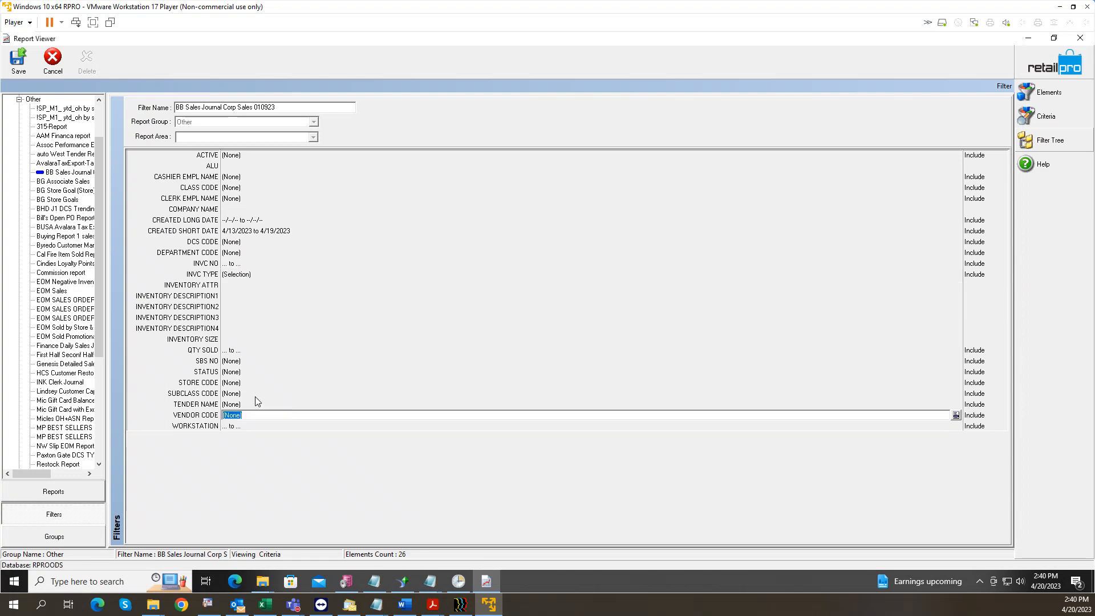
{"action": "left_click", "coordinate": [258, 373]}
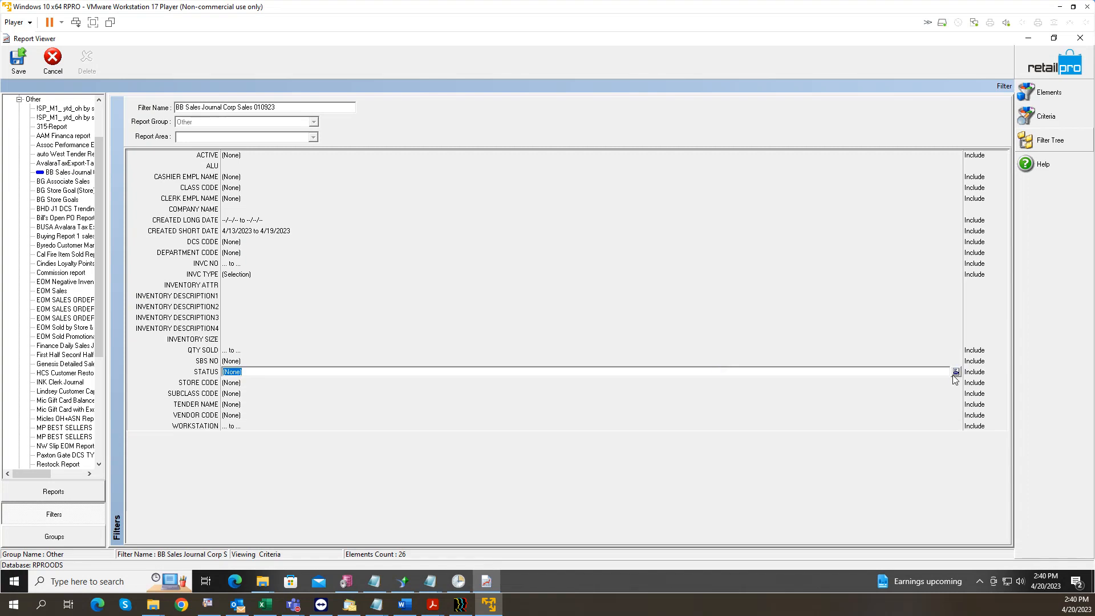
{"action": "left_click", "coordinate": [957, 372]}
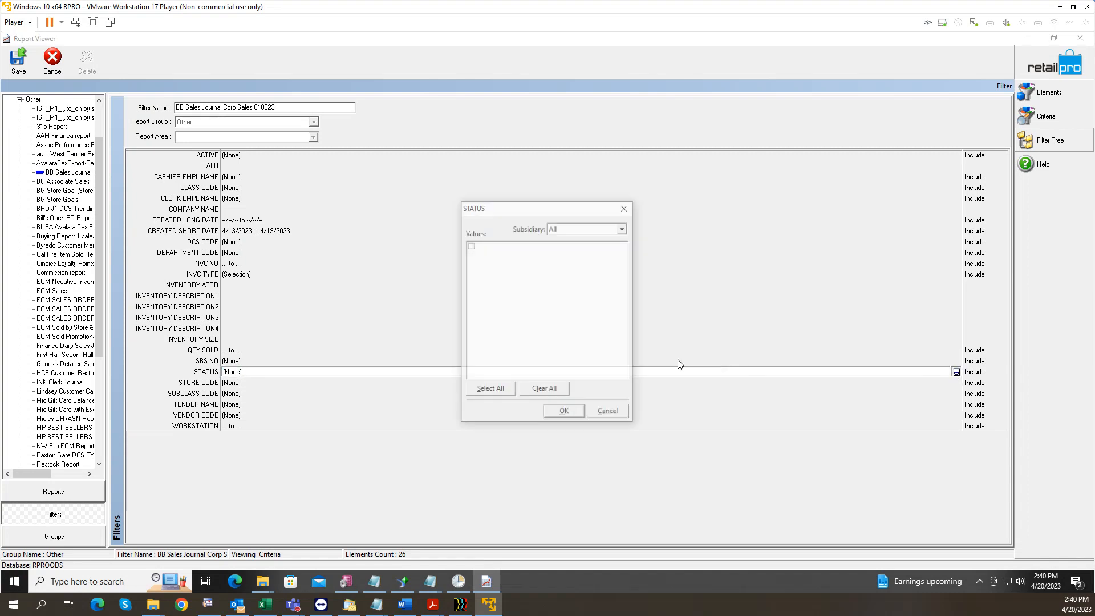
{"action": "left_click", "coordinate": [470, 245]}
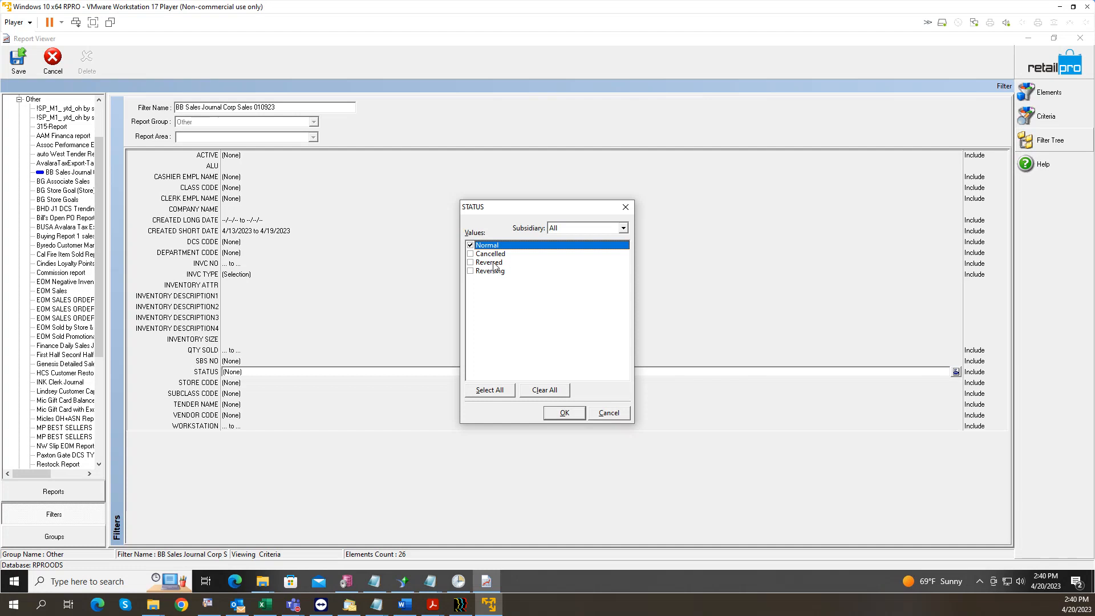
{"action": "left_click", "coordinate": [563, 413]}
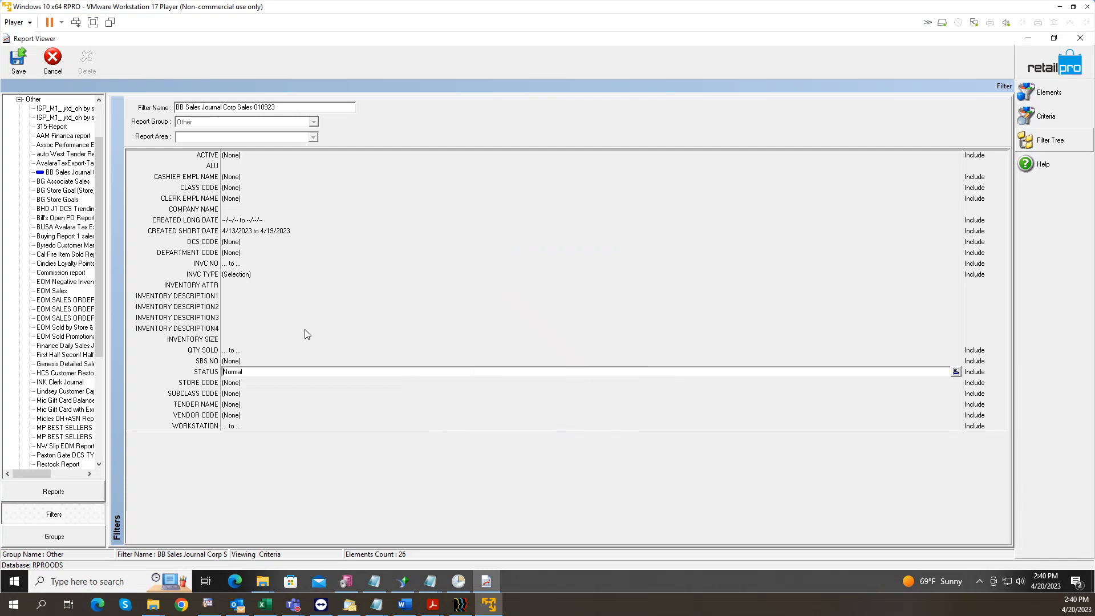
{"action": "left_click", "coordinate": [229, 296]}
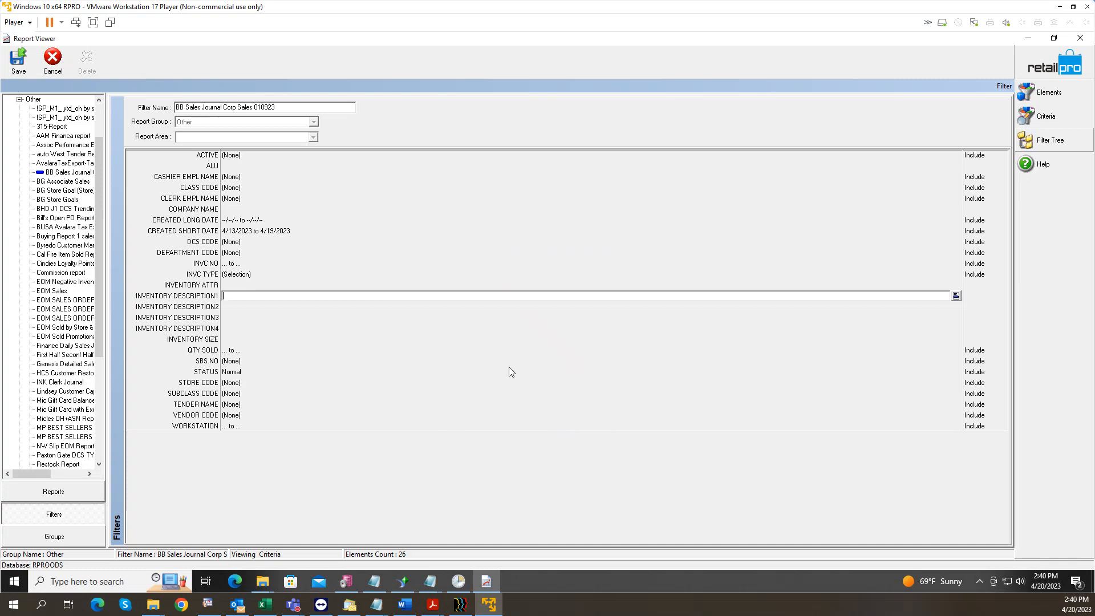
Step: Save the BB Sales Journal Corp Sales 010923 filter, confirming and dismissing the success message
{"action": "left_click", "coordinate": [18, 64]}
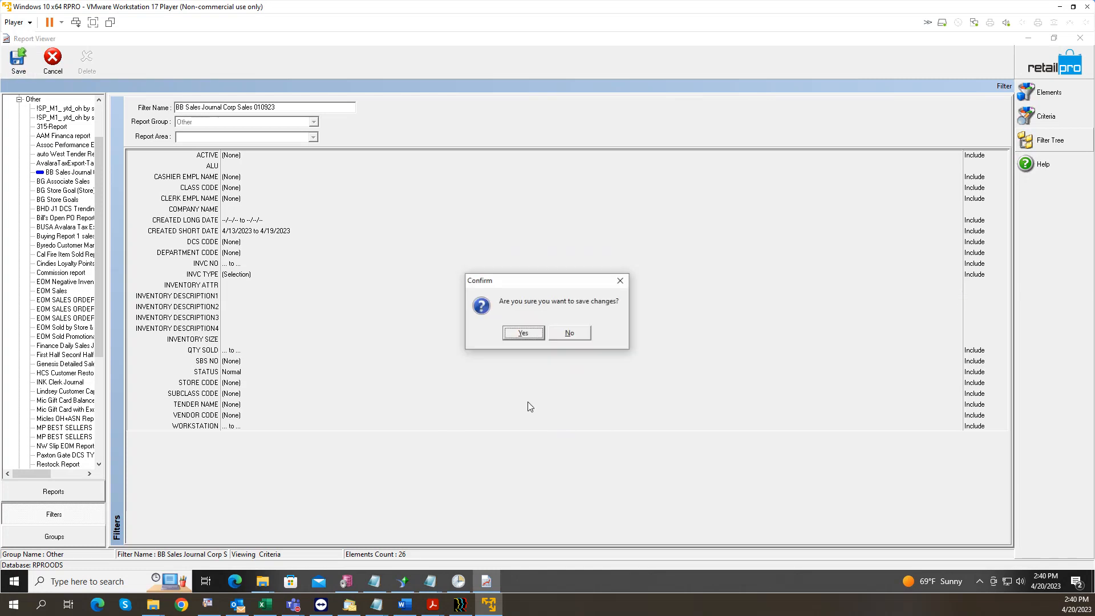
{"action": "left_click", "coordinate": [529, 333]}
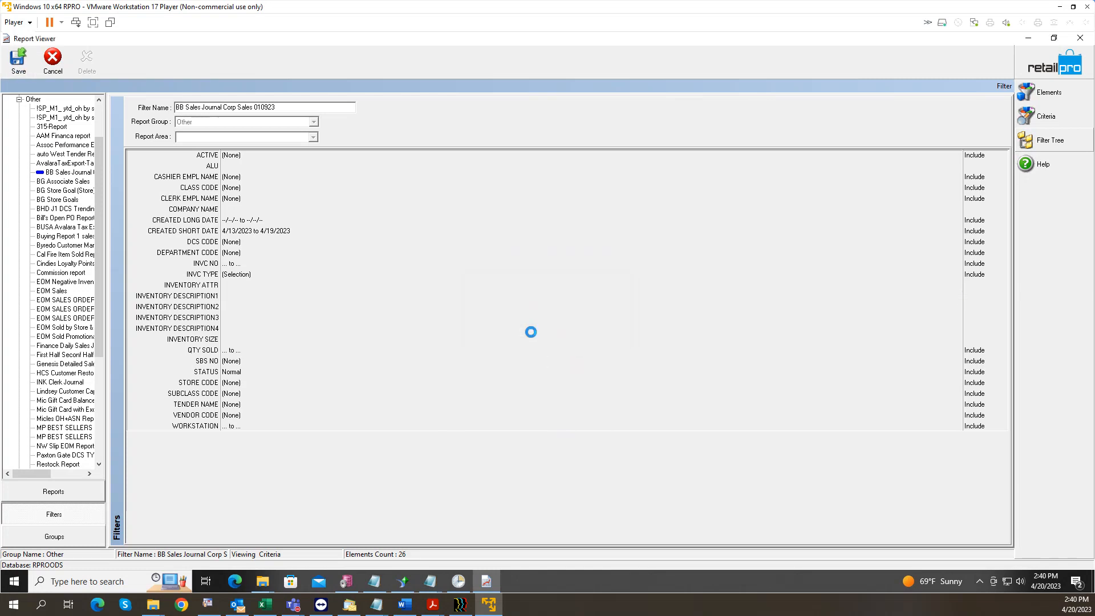
{"action": "left_click", "coordinate": [556, 334]}
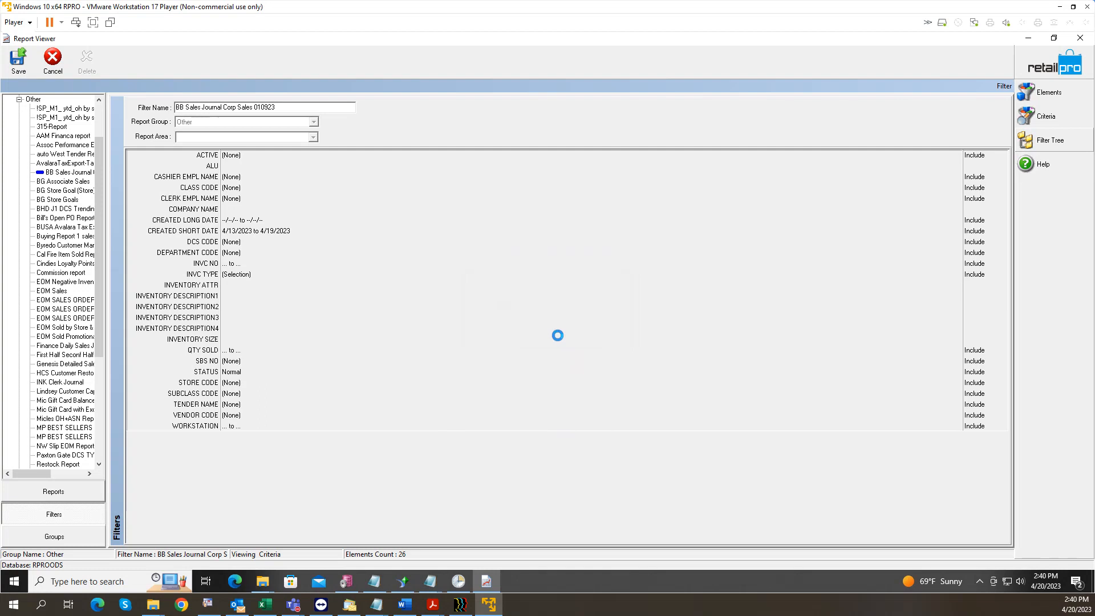